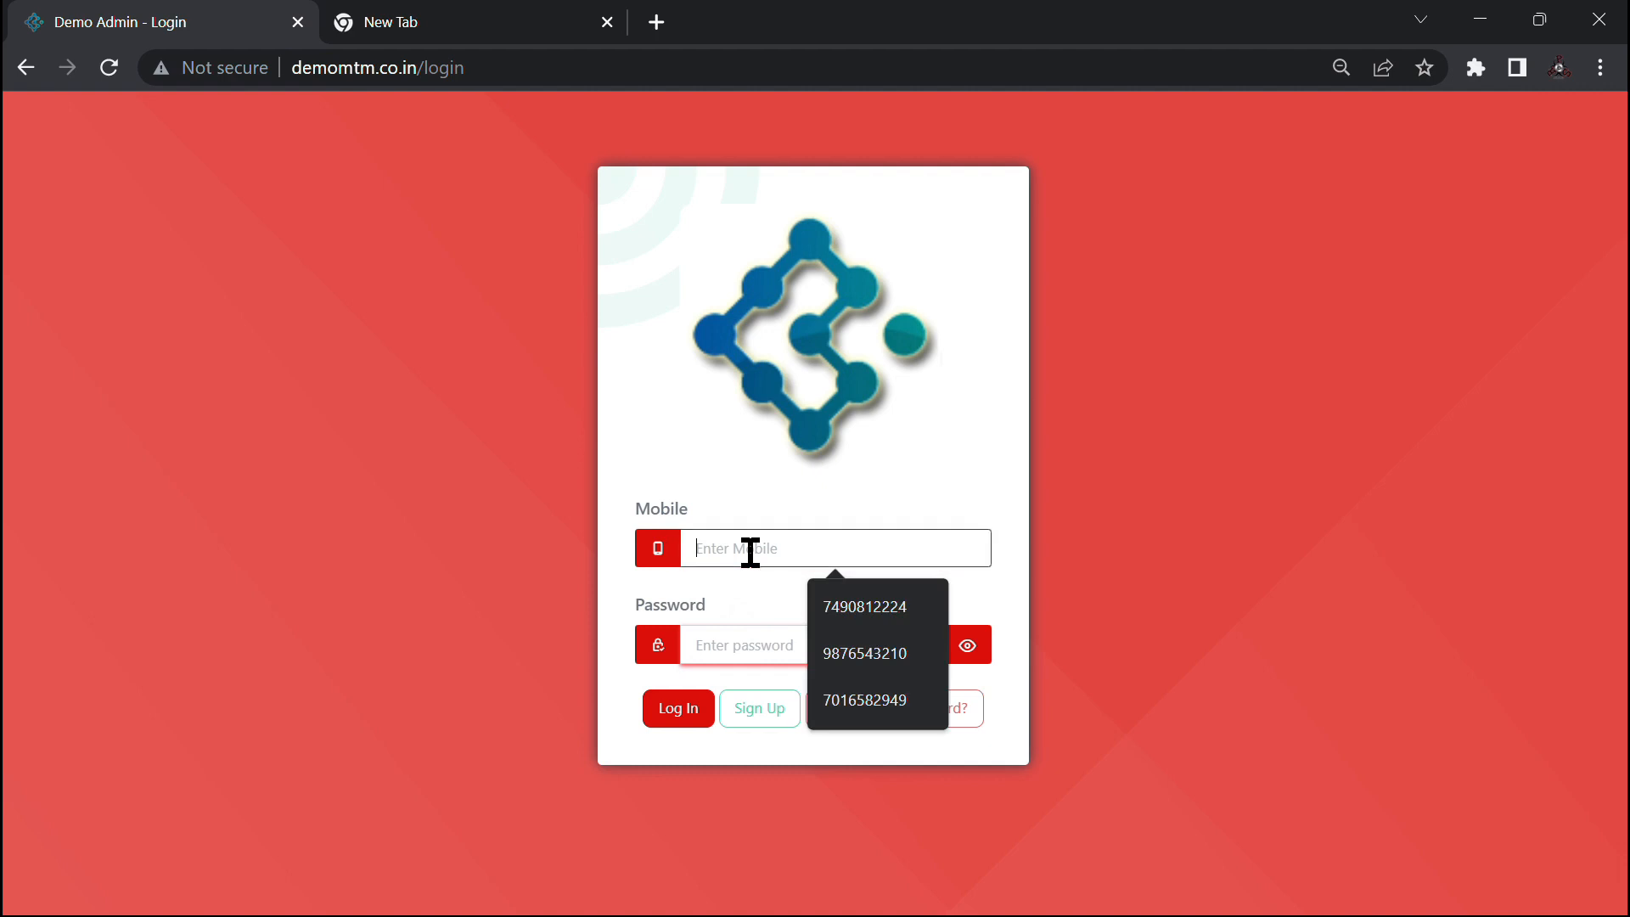
Step: Enter the admin mobile number and password, retrying after a credentials mismatch, to request the one-time code
text(9876543210)
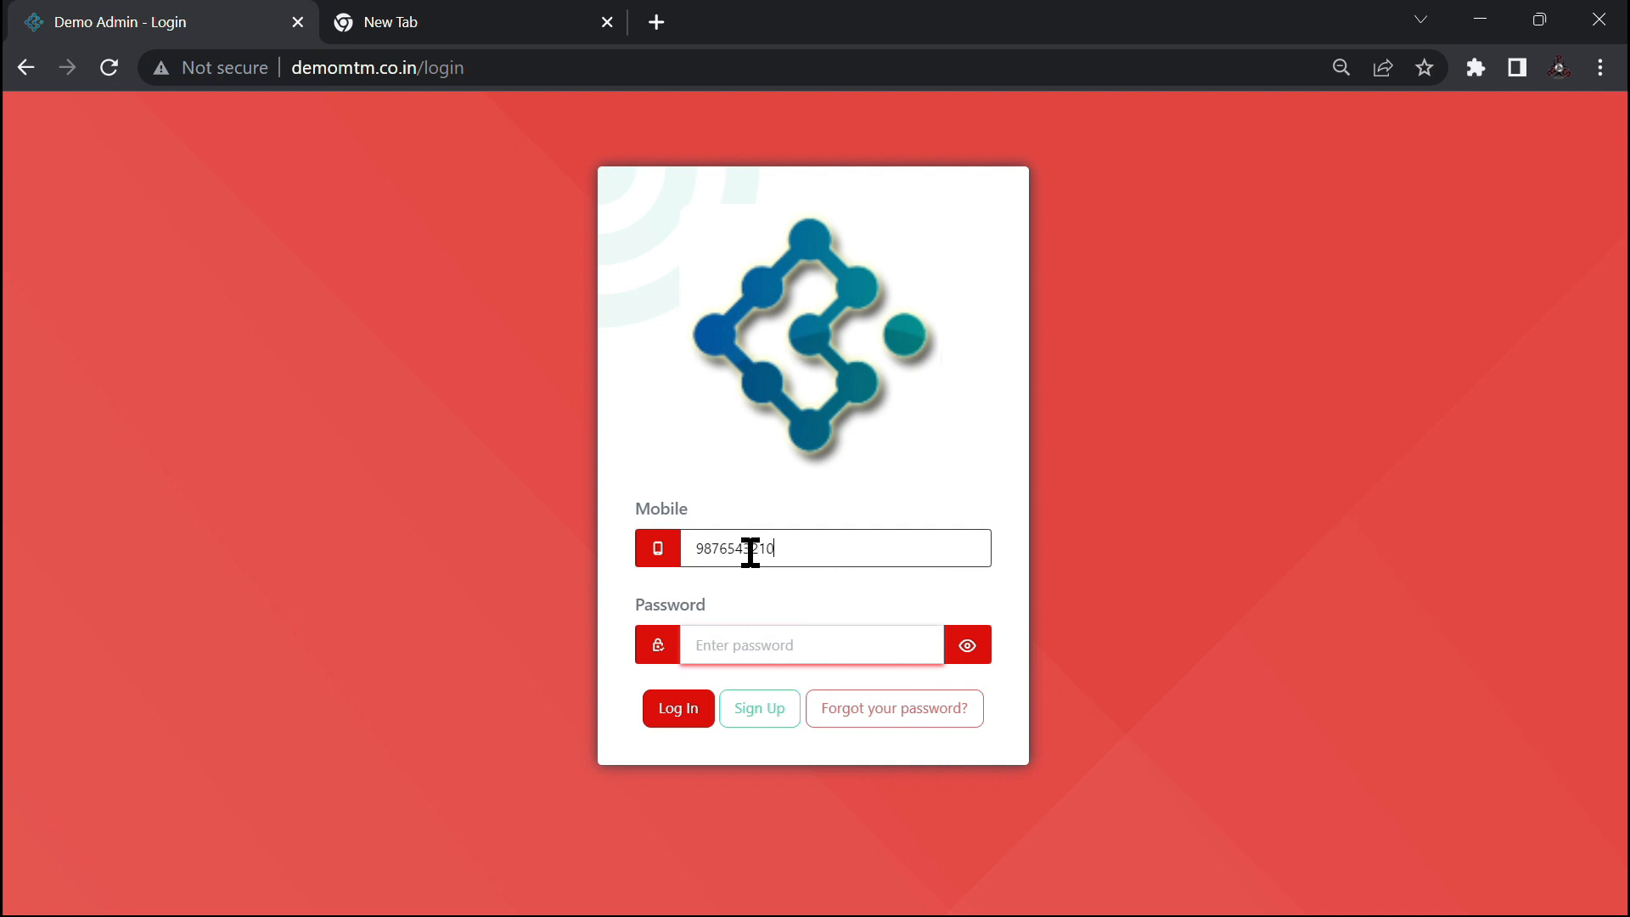
key(Tab)
text(1)
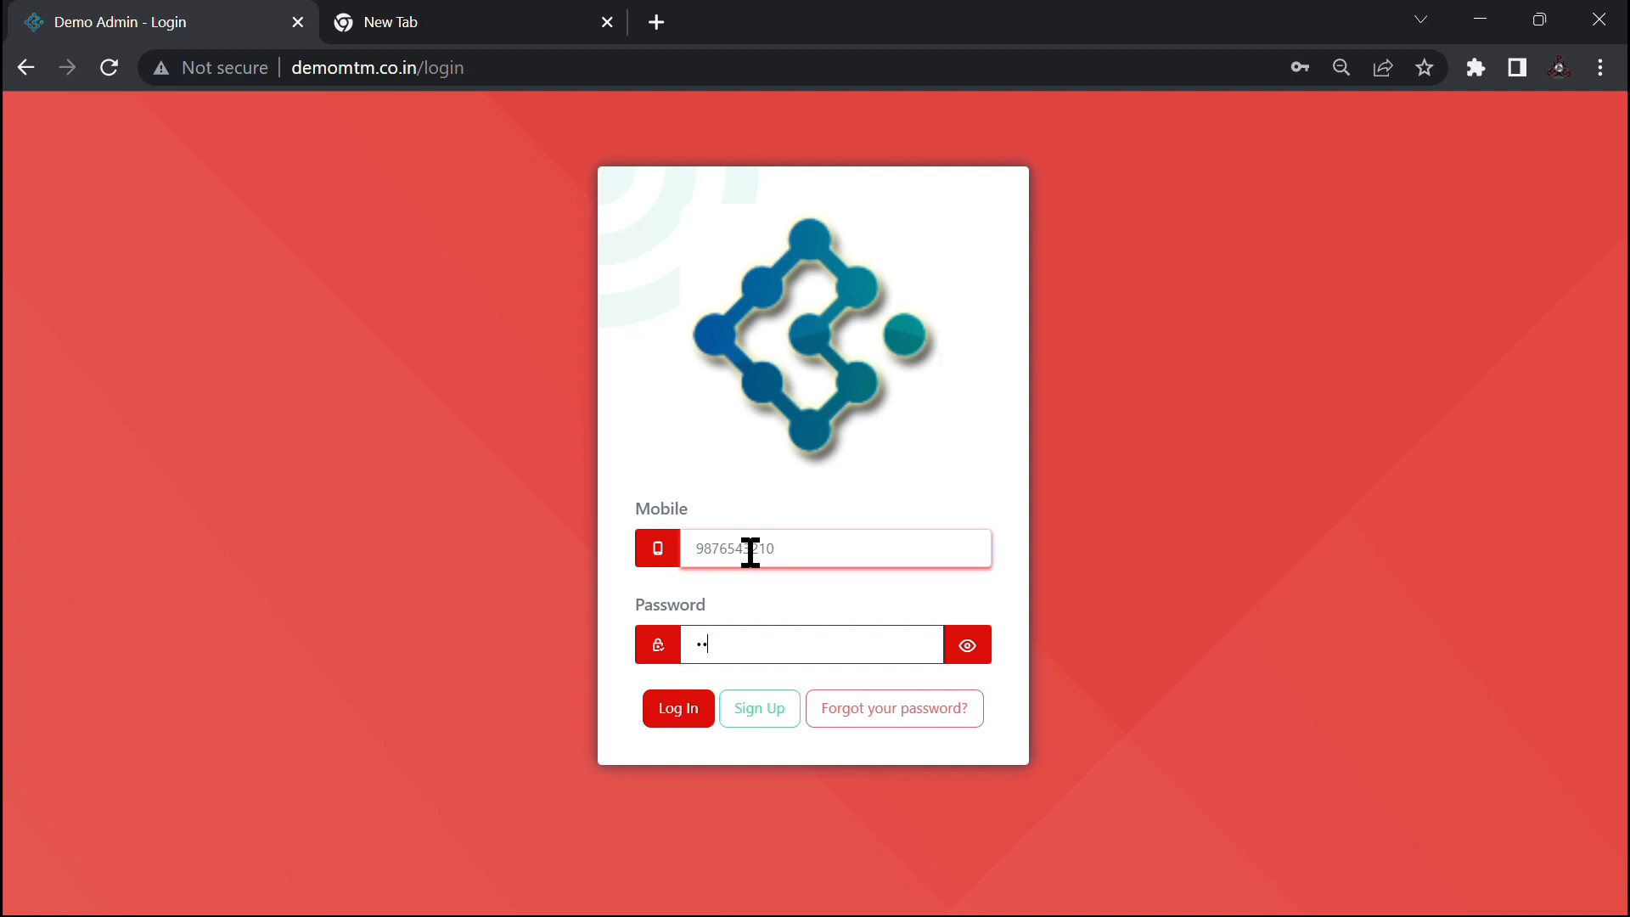
key(Return)
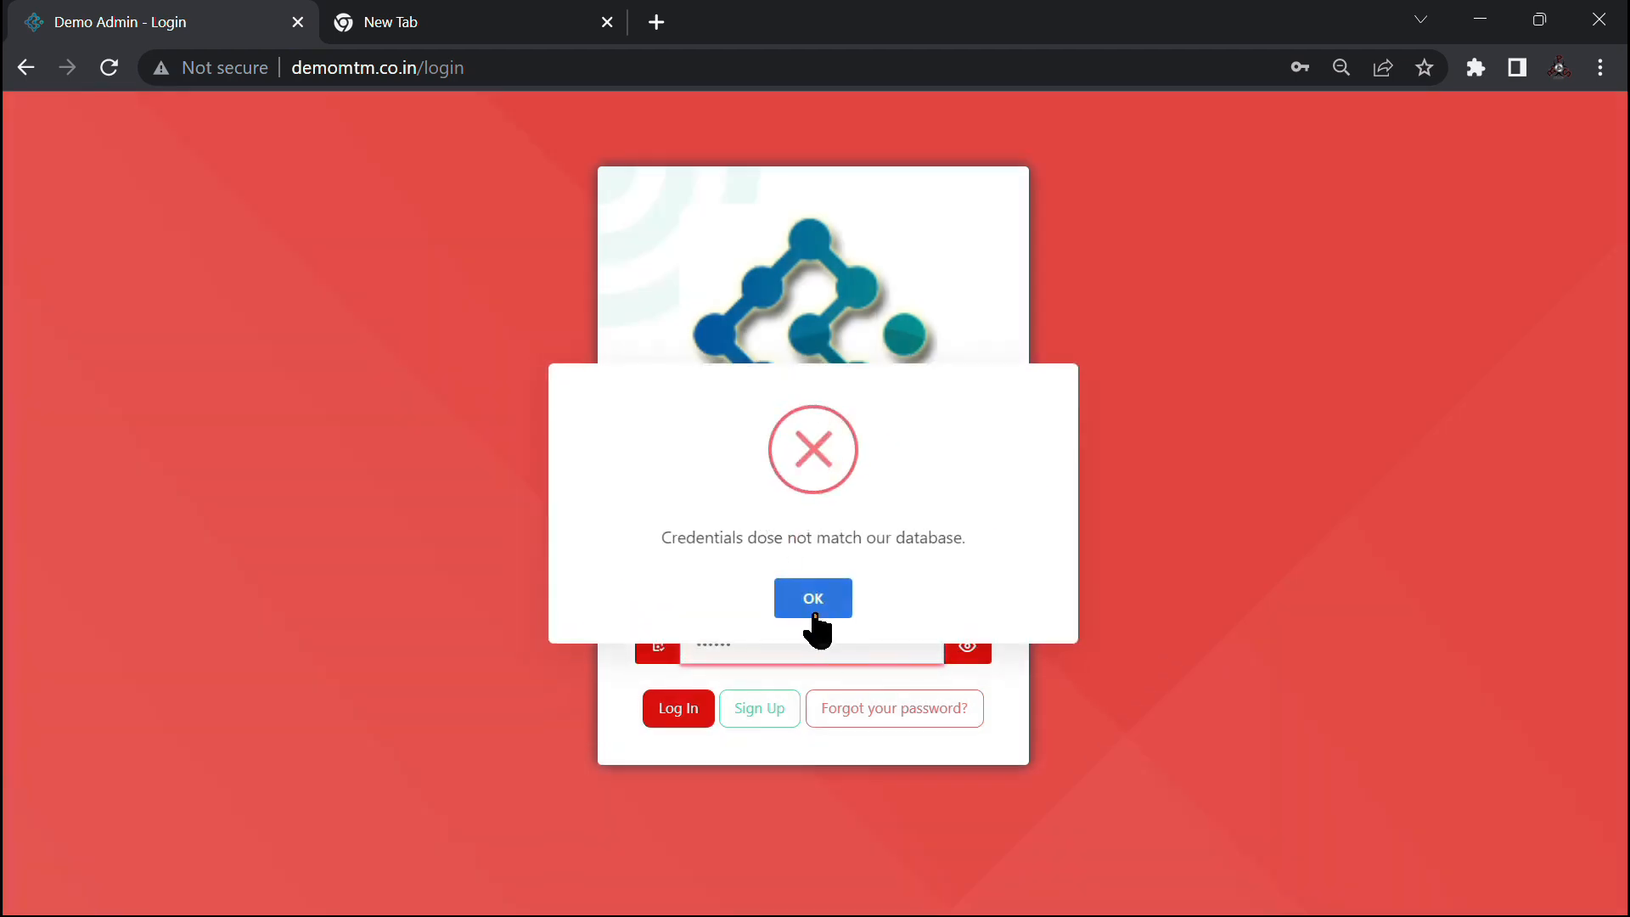
click(806, 604)
click(776, 639)
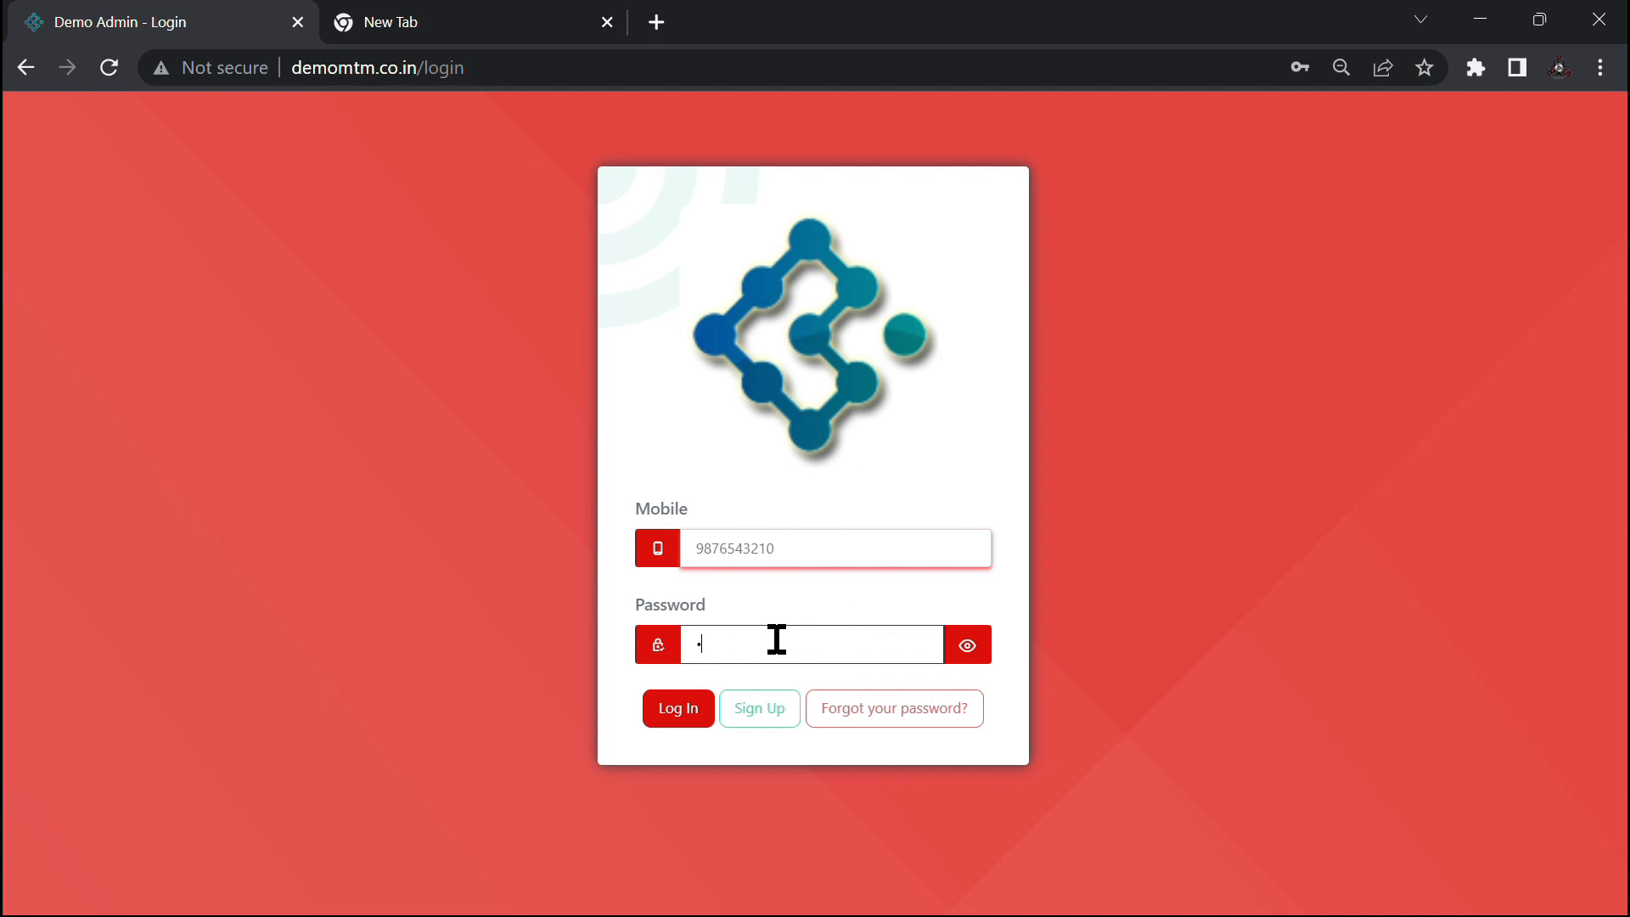
click(676, 709)
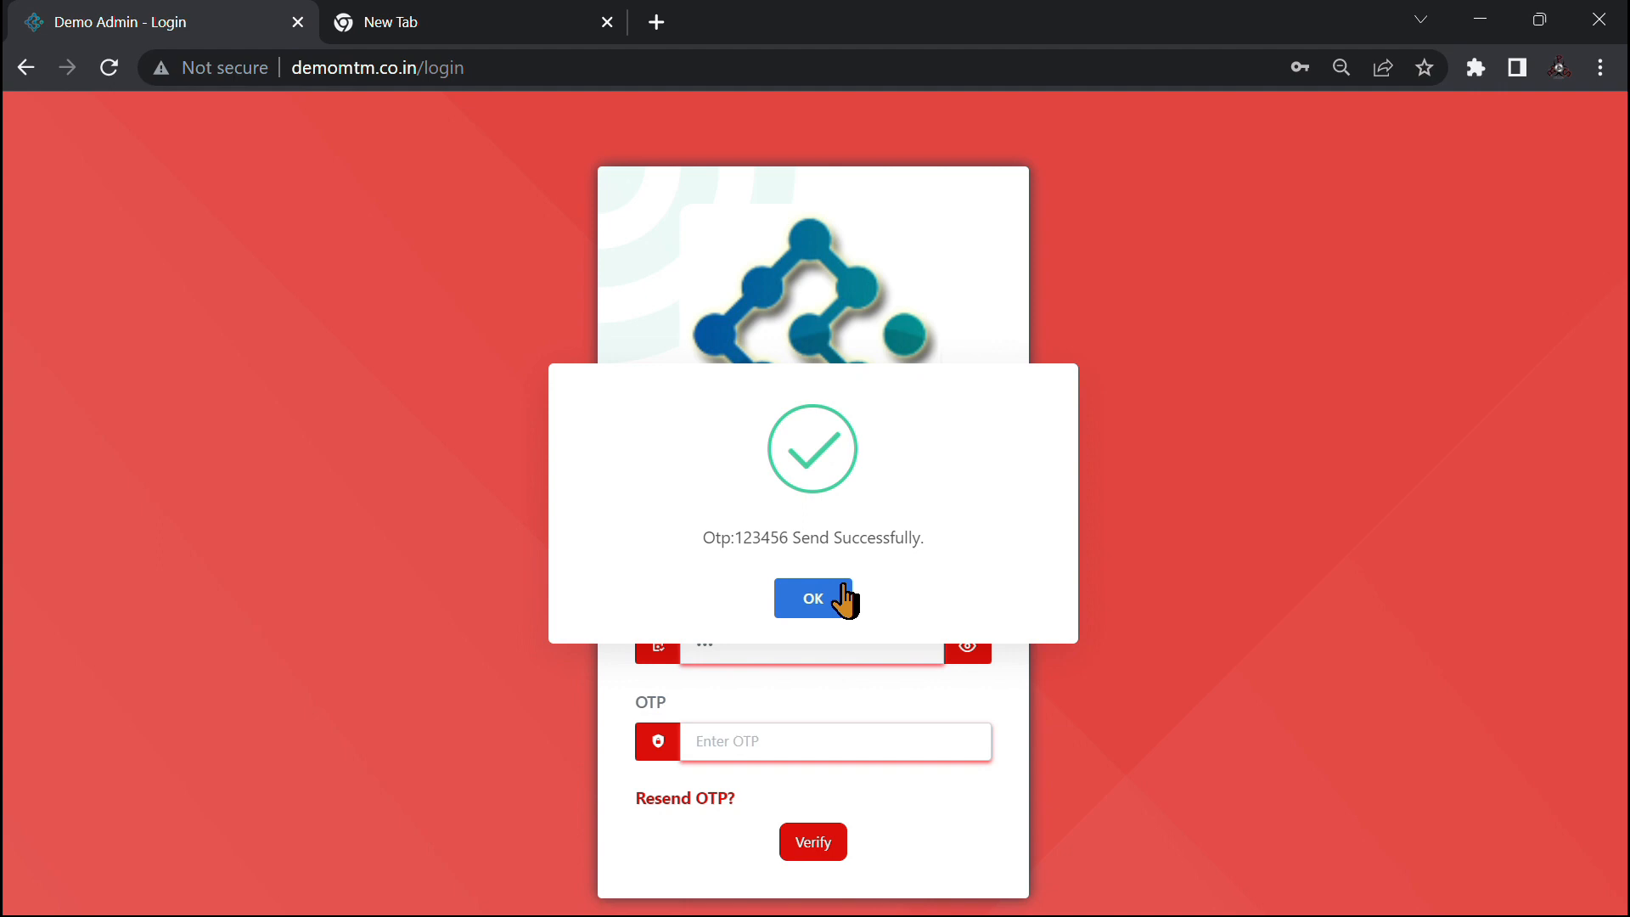
Step: Enter and verify the one-time code, correcting it after an invalid-code error
click(844, 599)
click(800, 725)
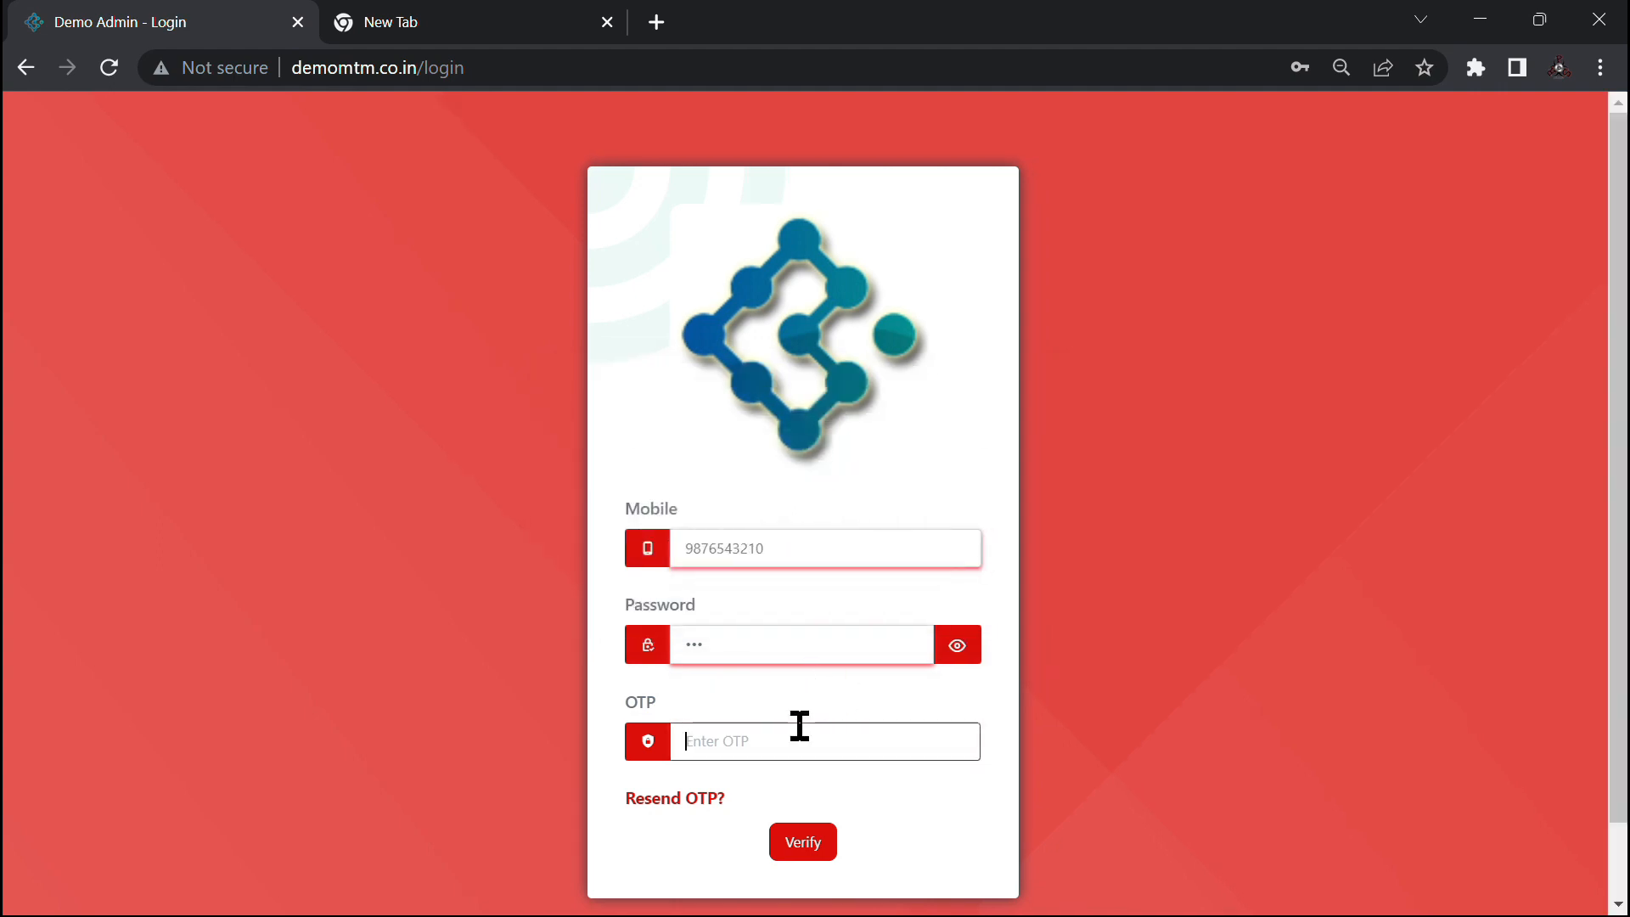
click(807, 855)
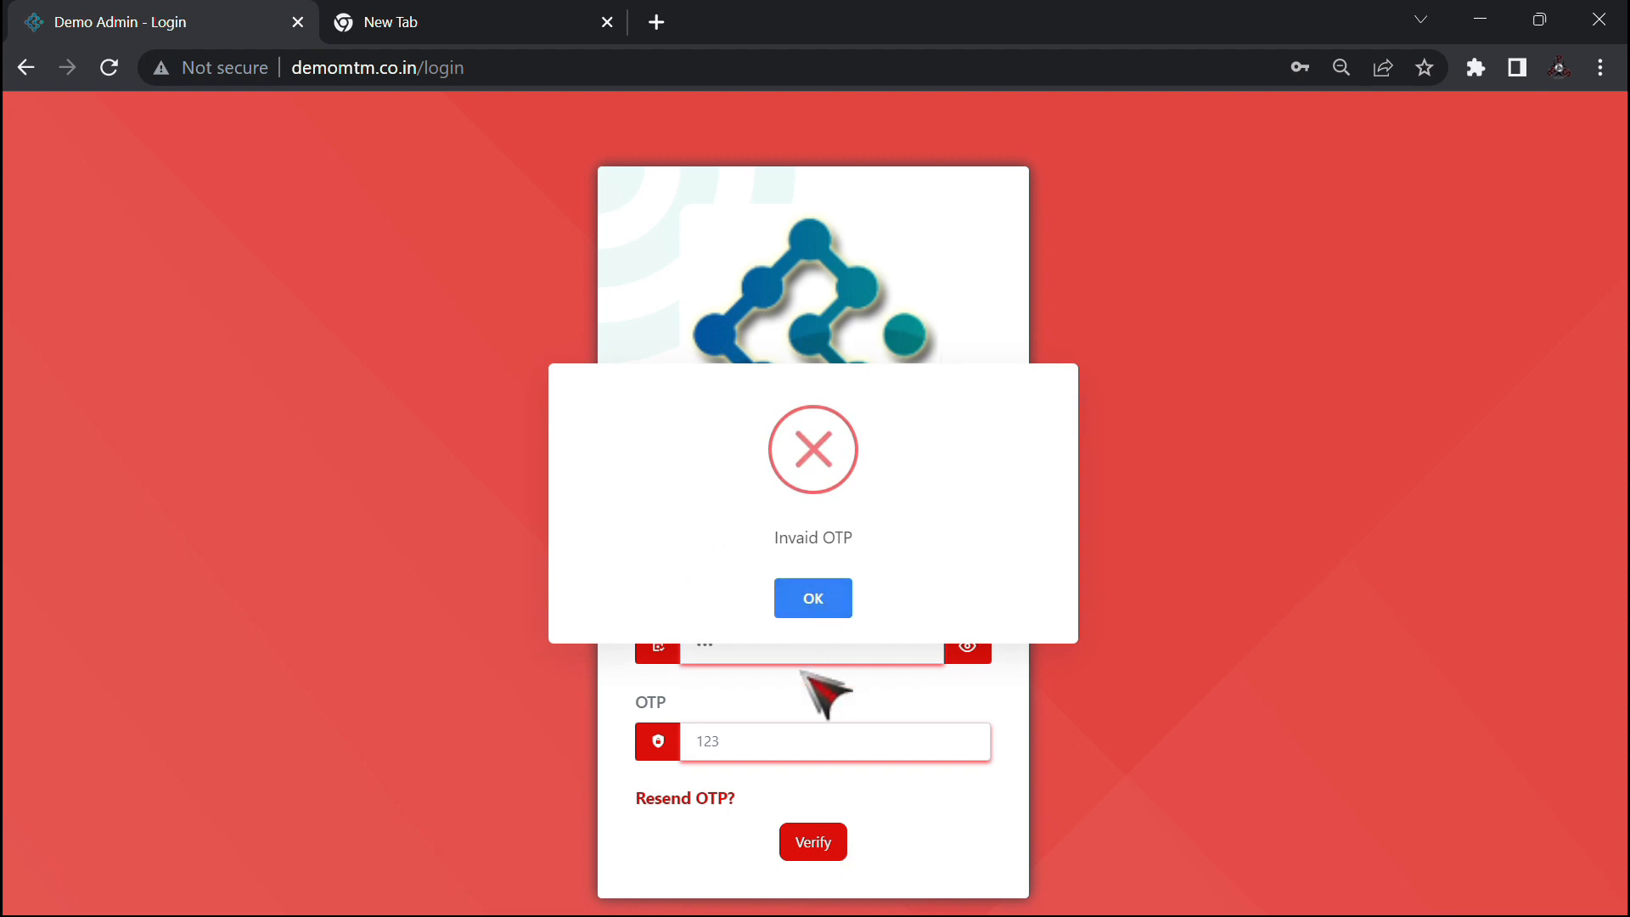
click(829, 606)
click(795, 750)
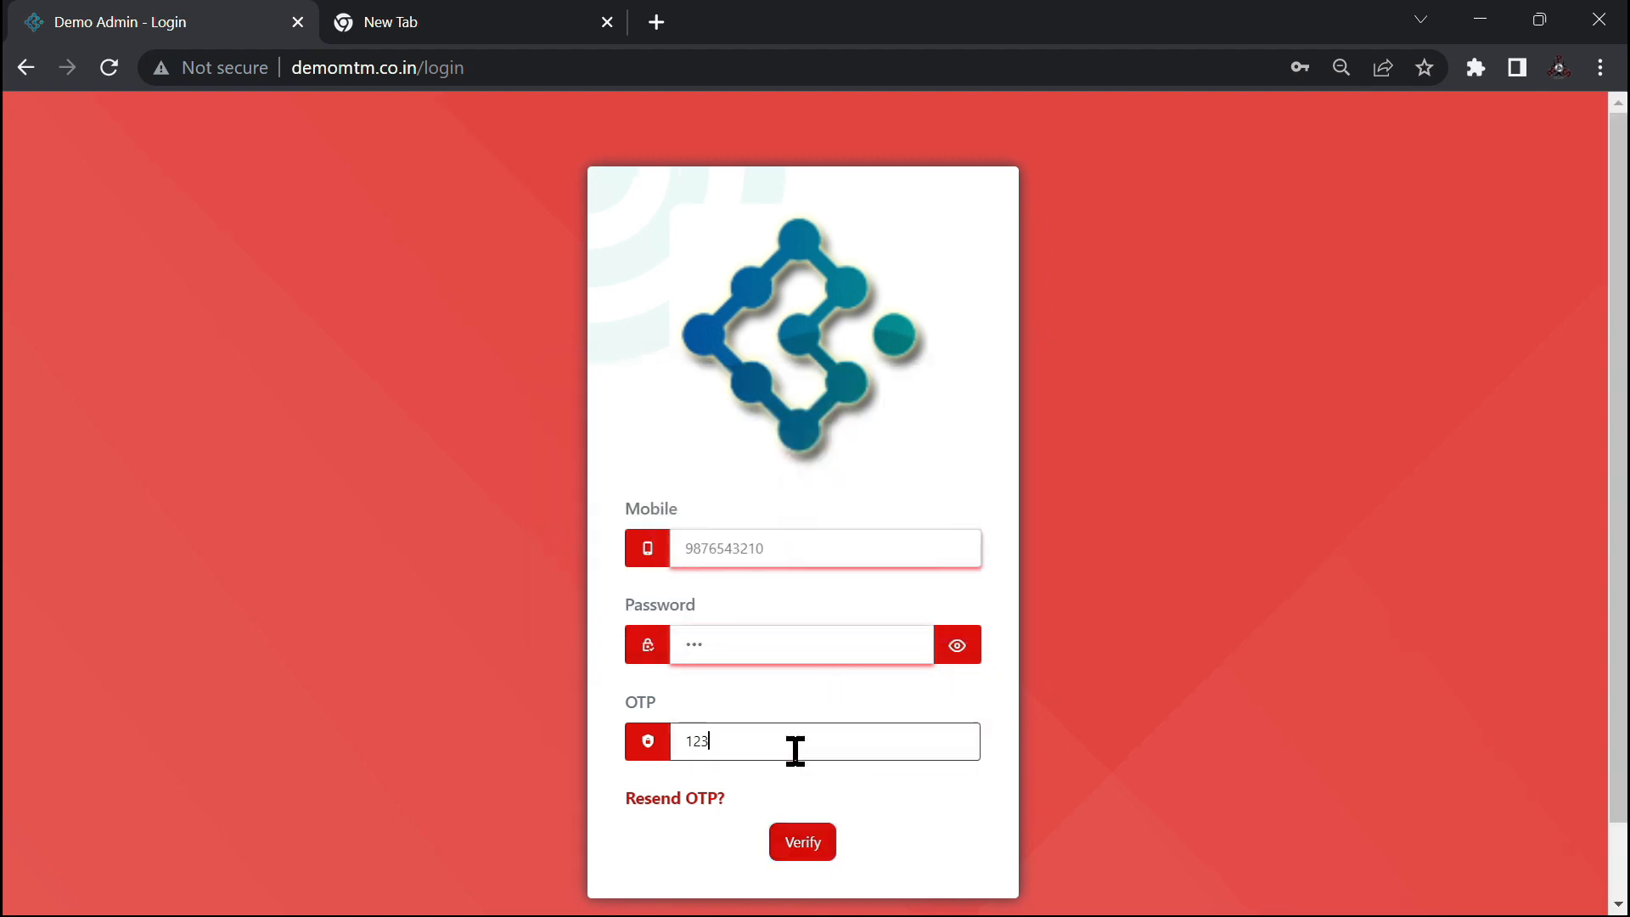
click(825, 847)
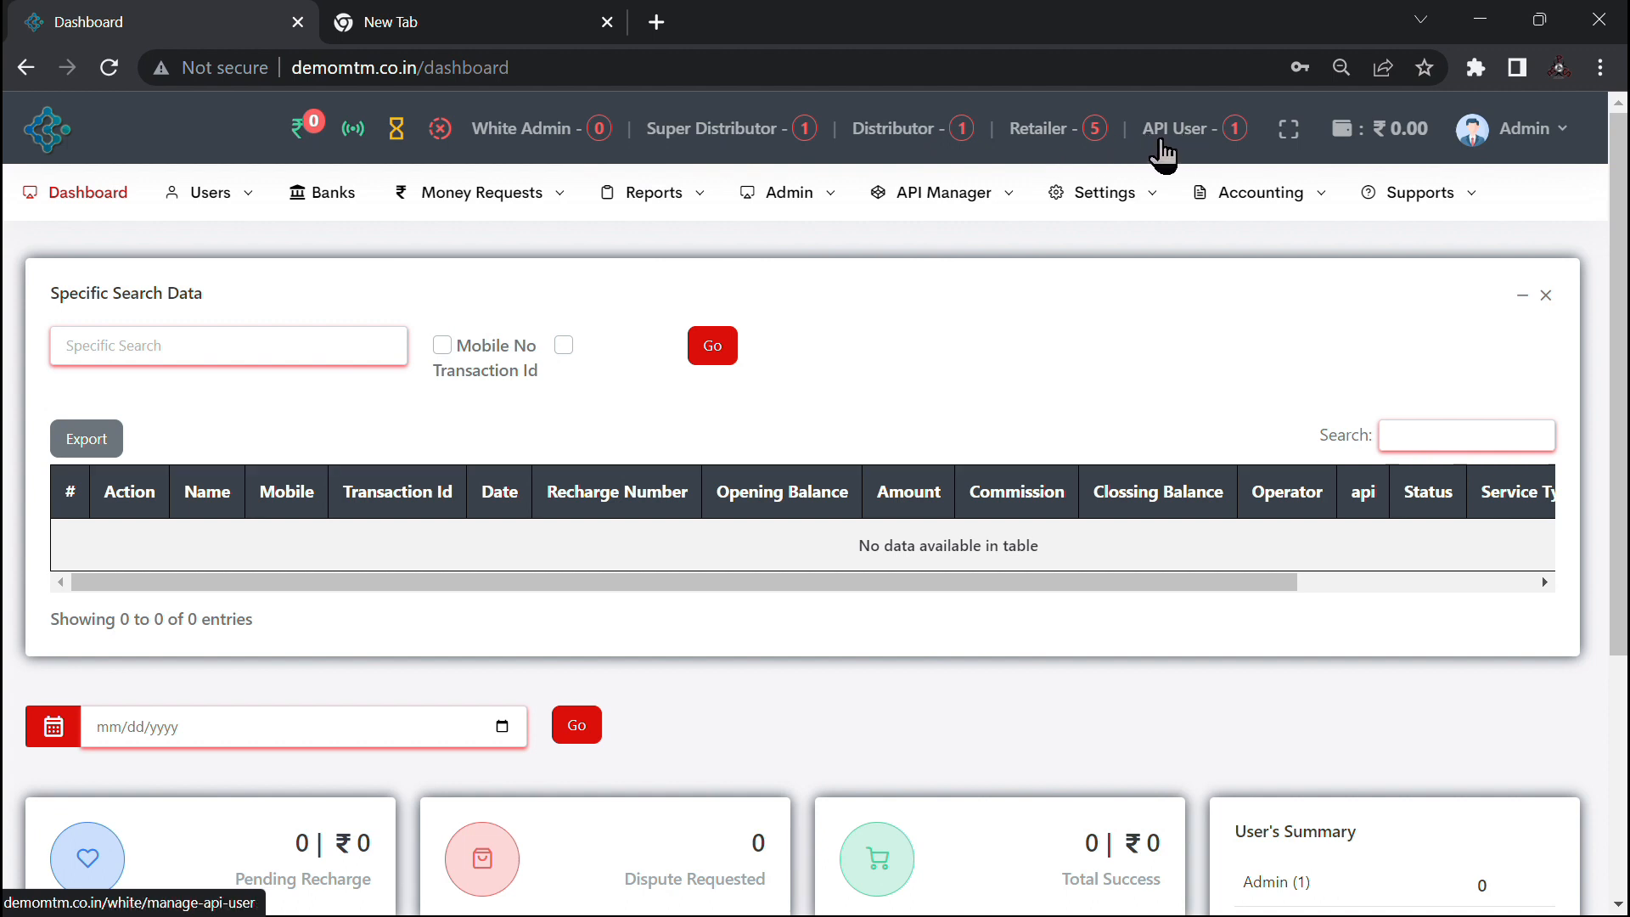
Step: Check the money requests overview, then open and close the Live Txn and Live Failed Txn reports
click(299, 138)
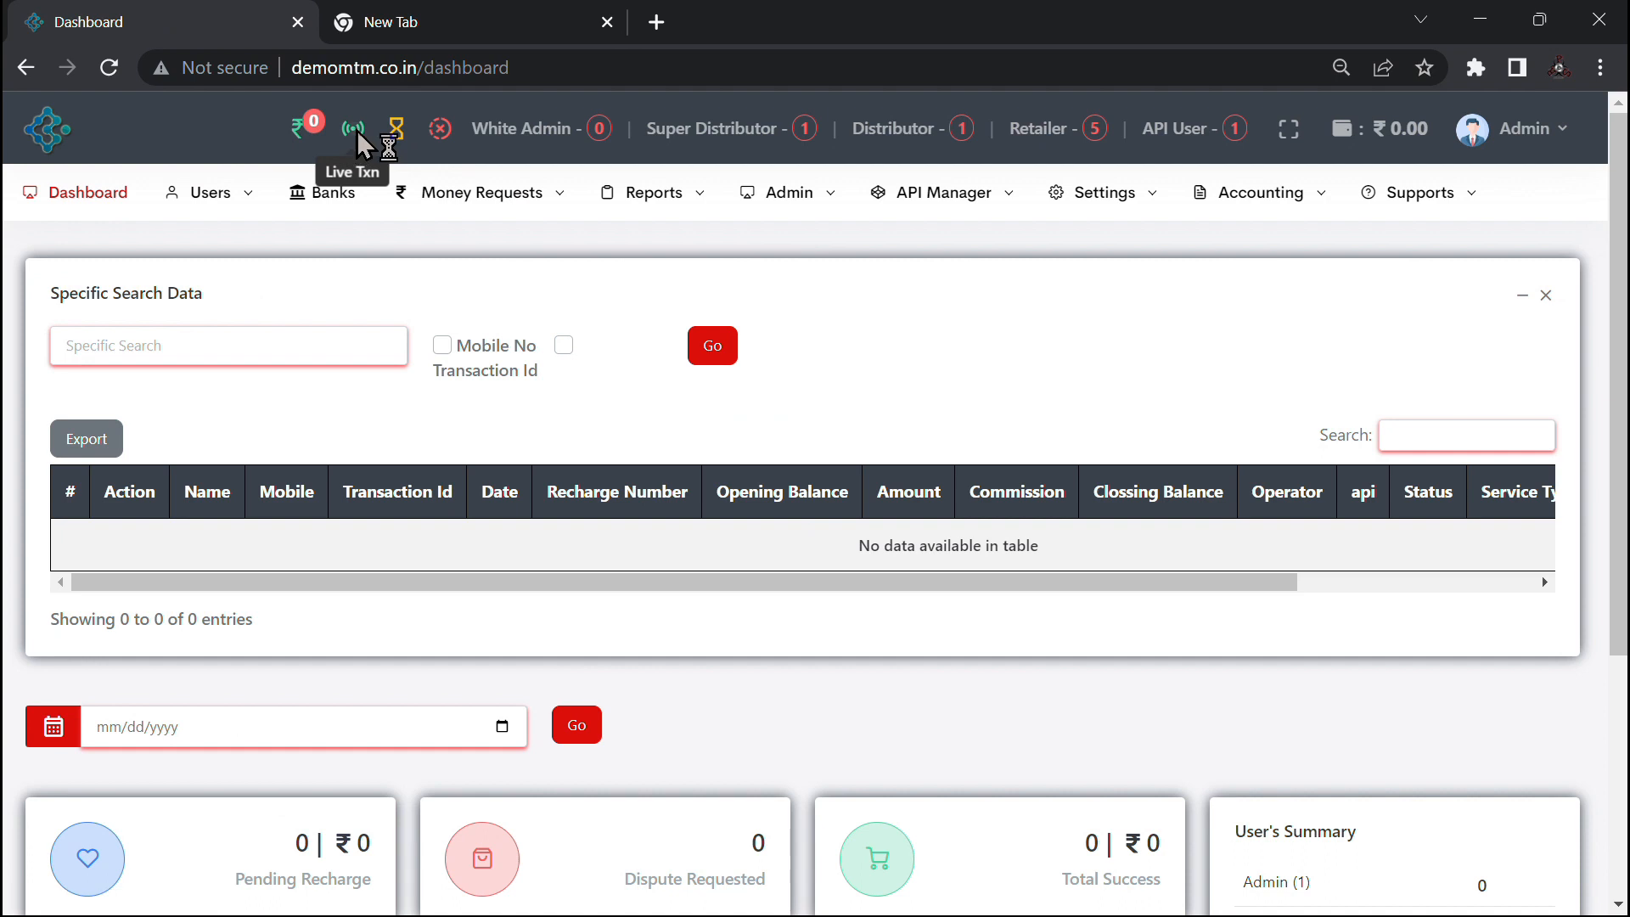
click(357, 129)
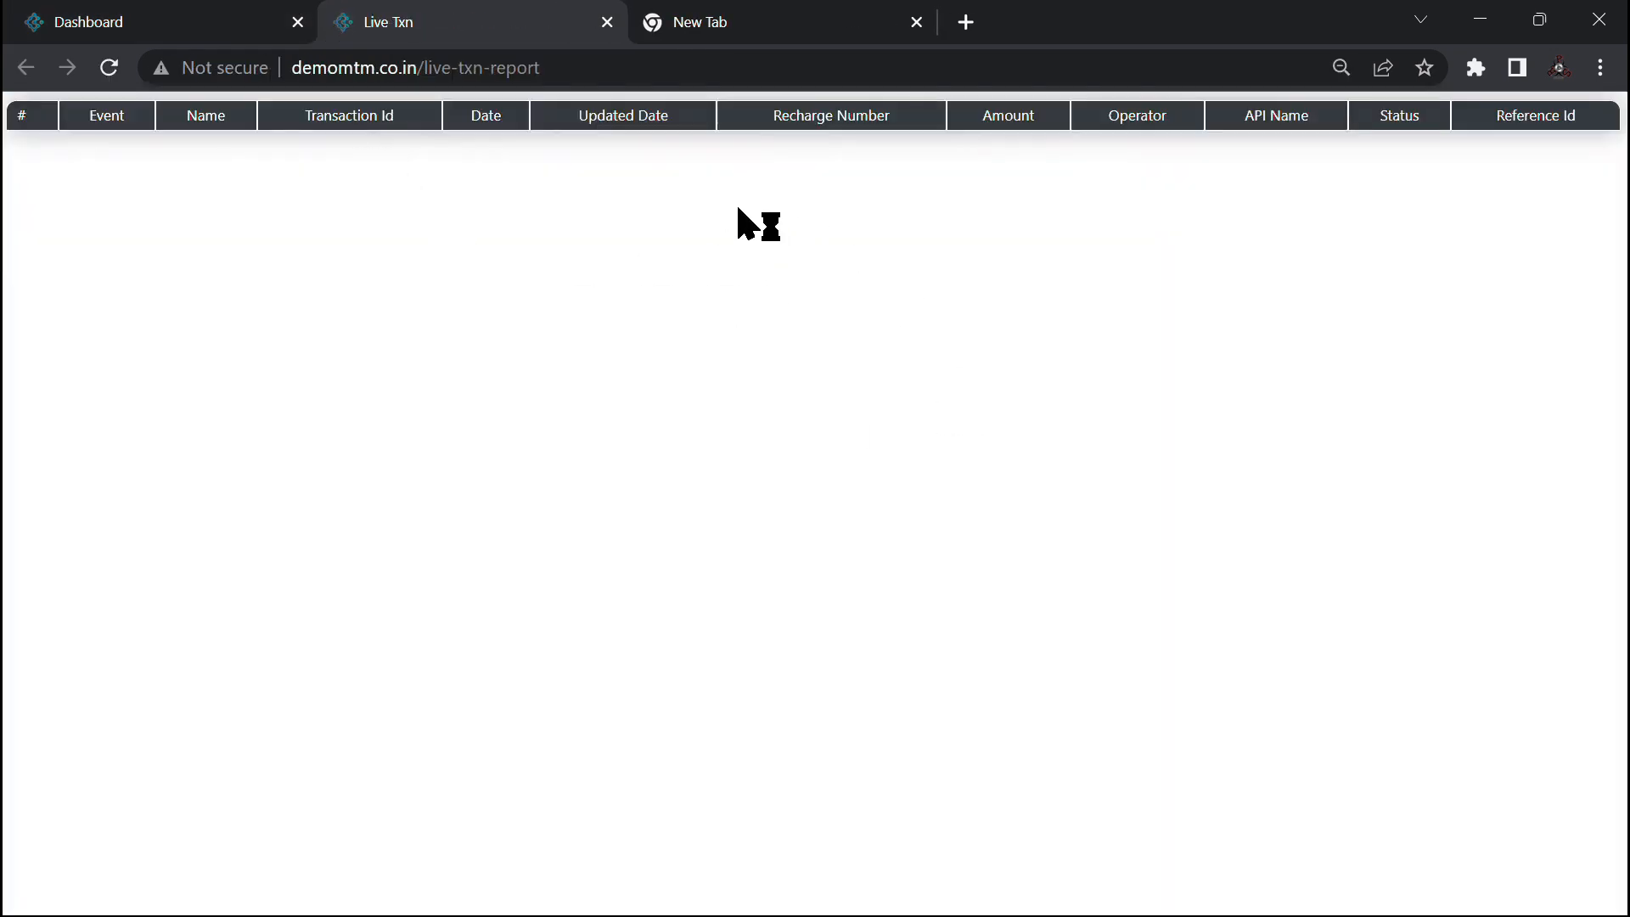
click(608, 22)
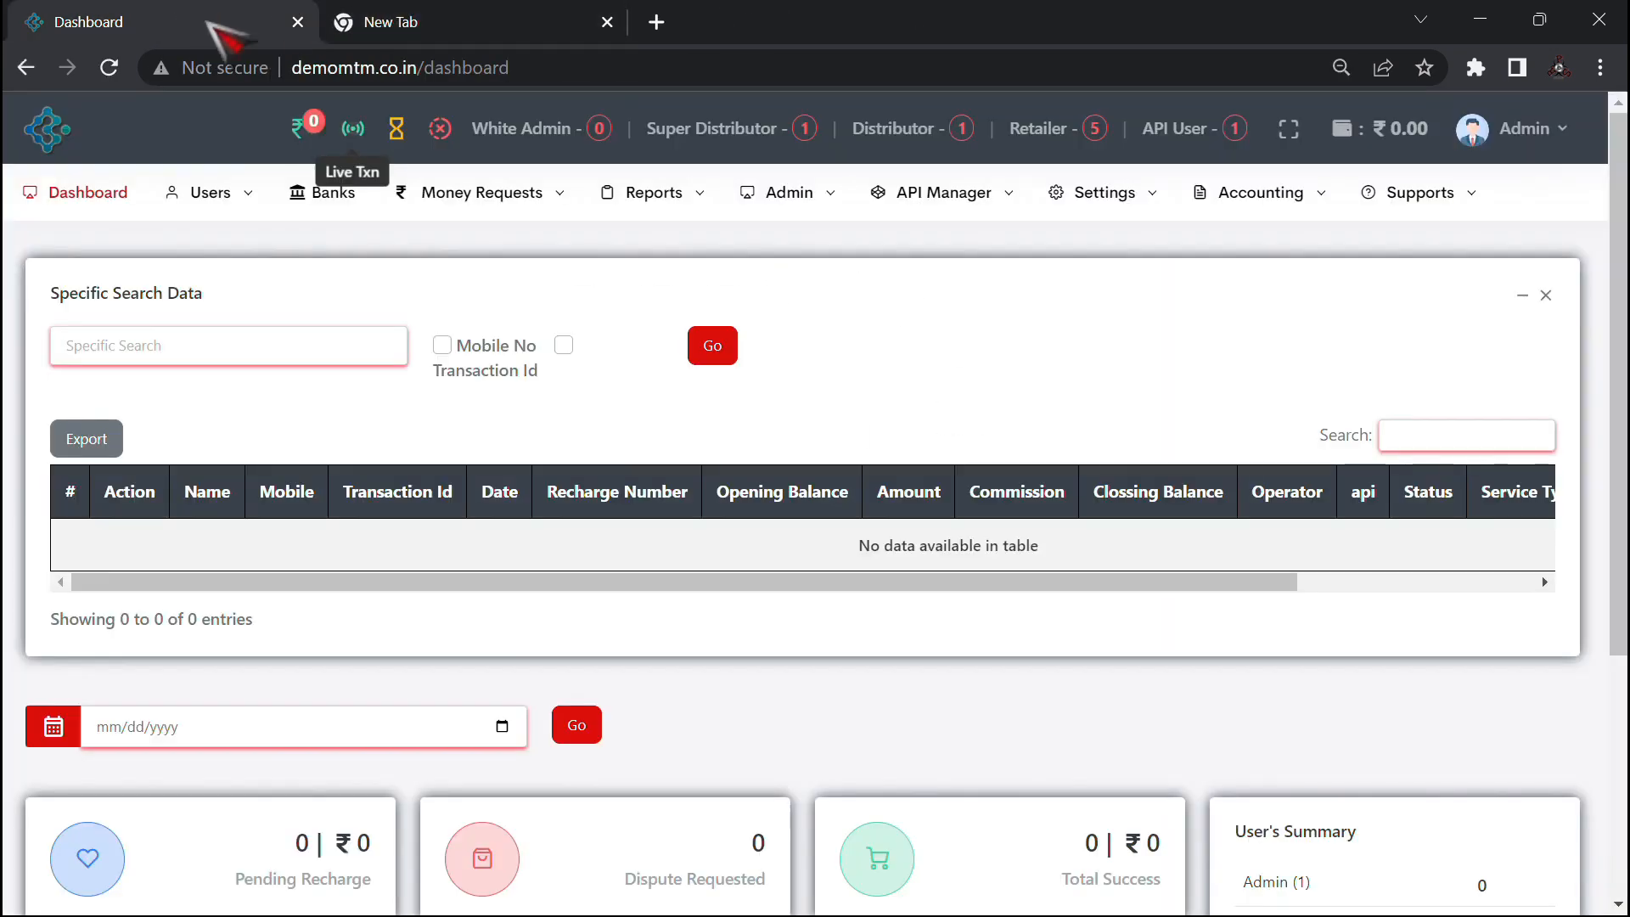
click(445, 134)
click(608, 22)
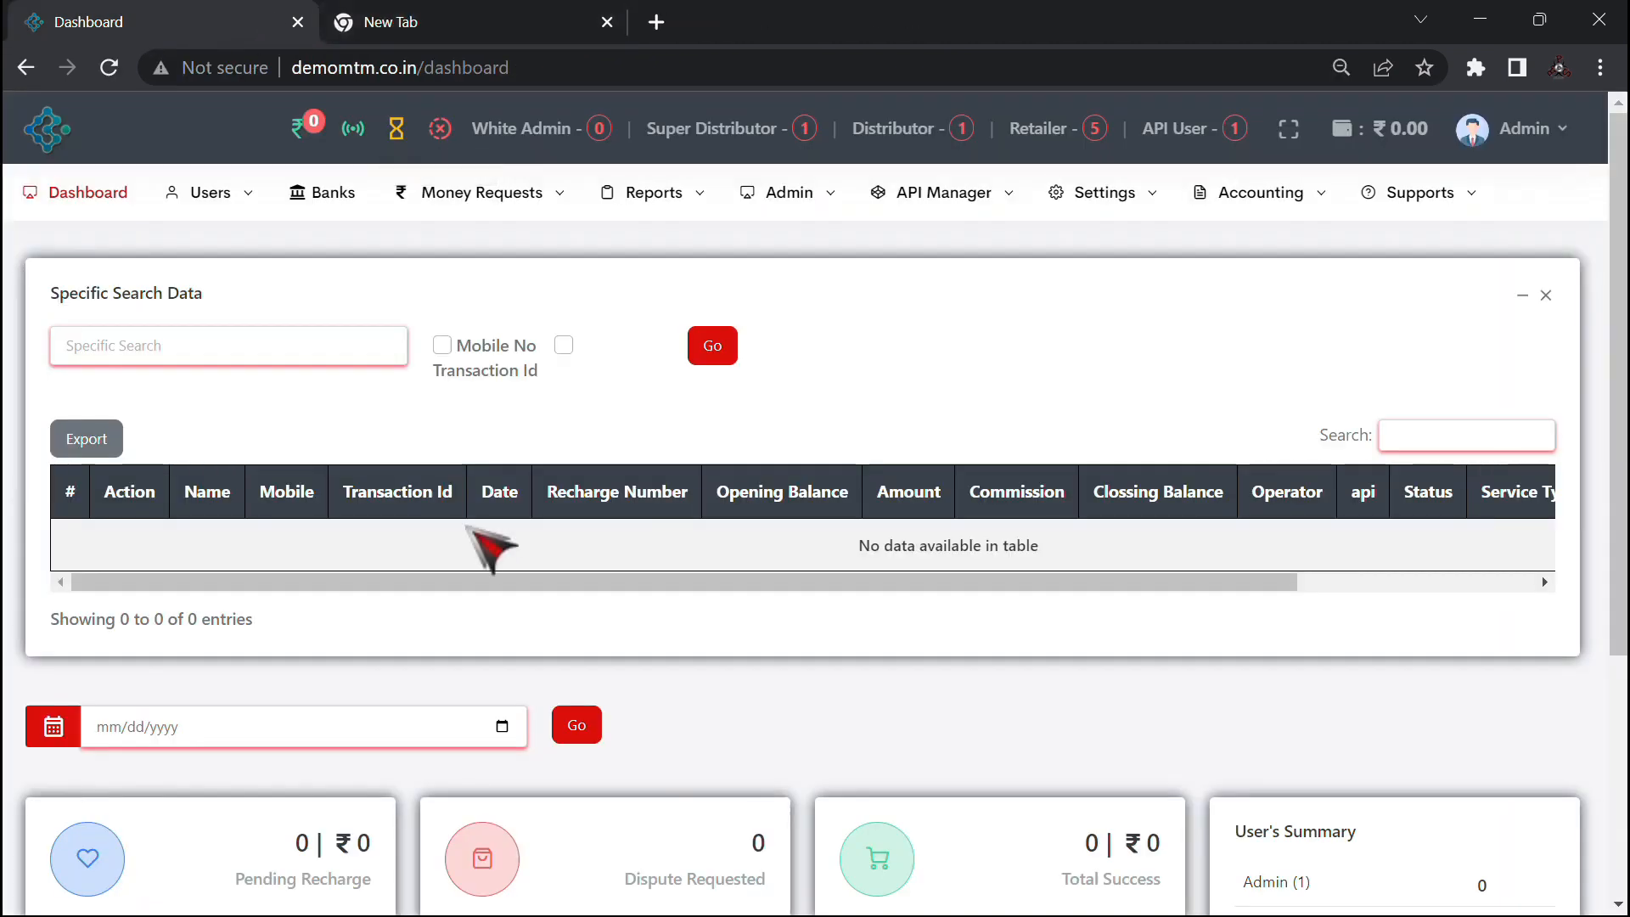
scroll(500, 454, down, 3)
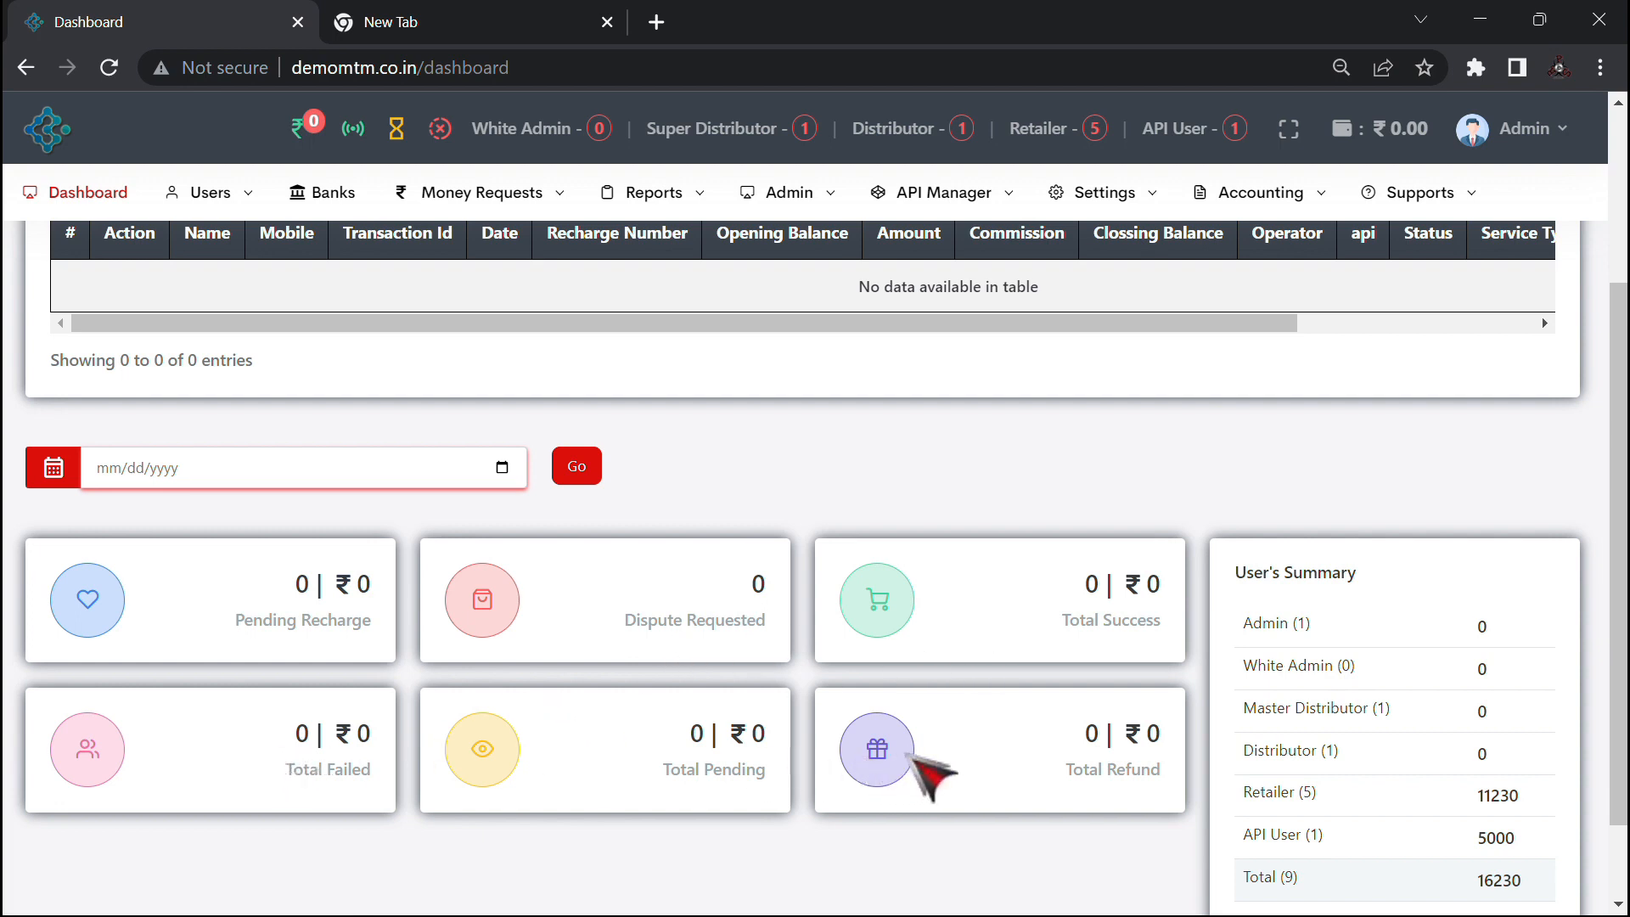
scroll(925, 768, down, 2)
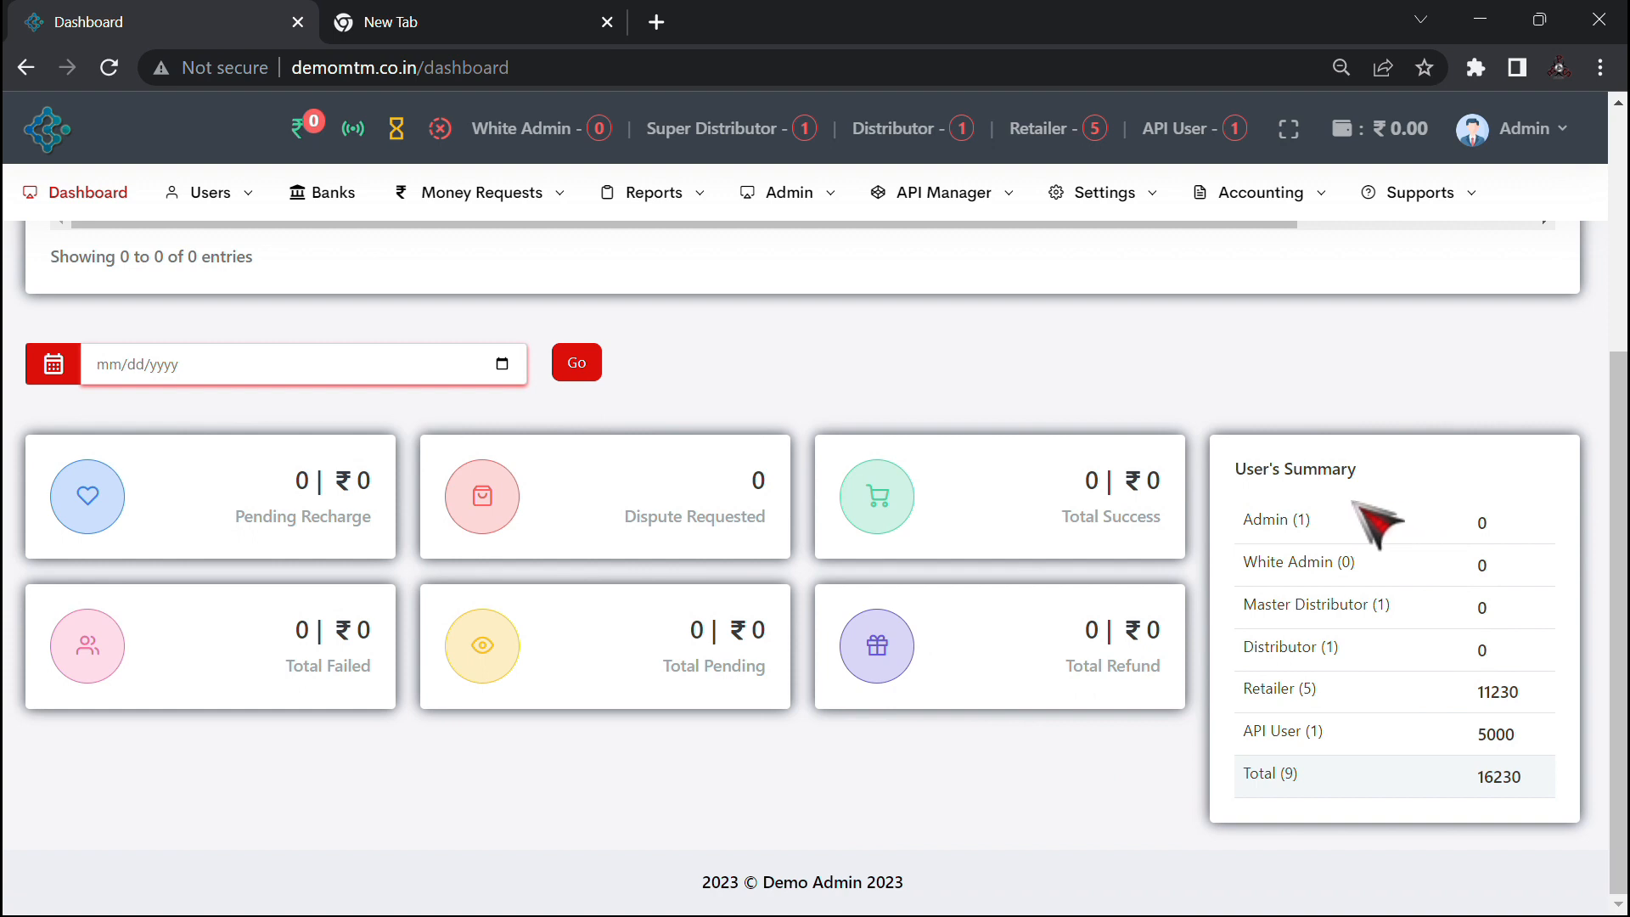
drag(1239, 516, 1405, 563)
click(1434, 562)
click(1433, 564)
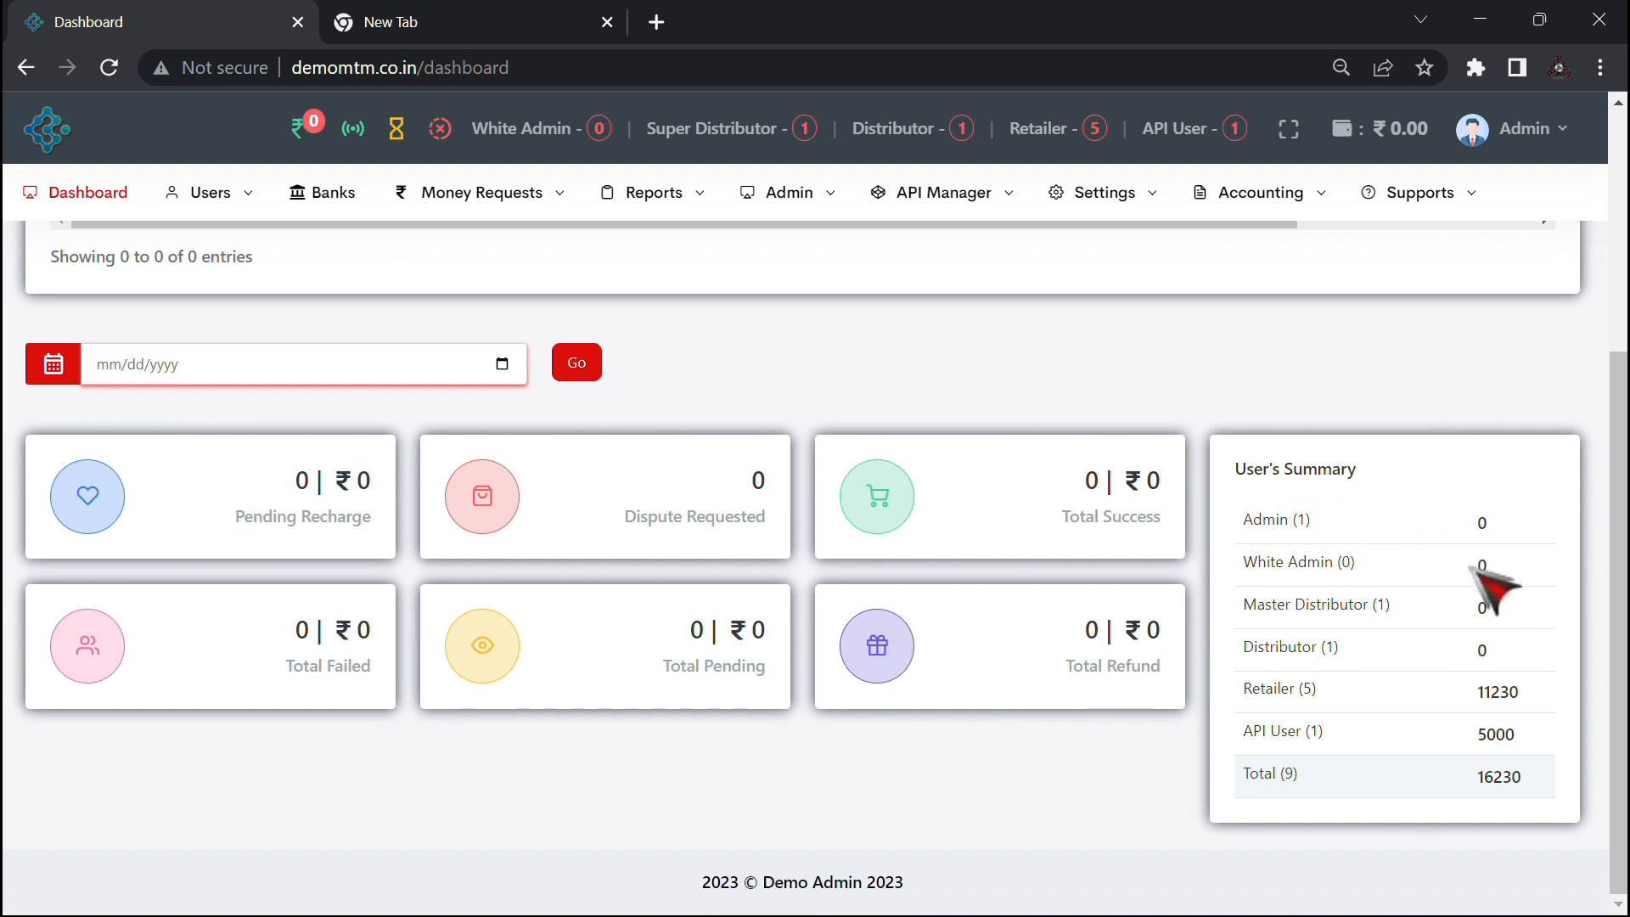
drag(1323, 597, 1476, 611)
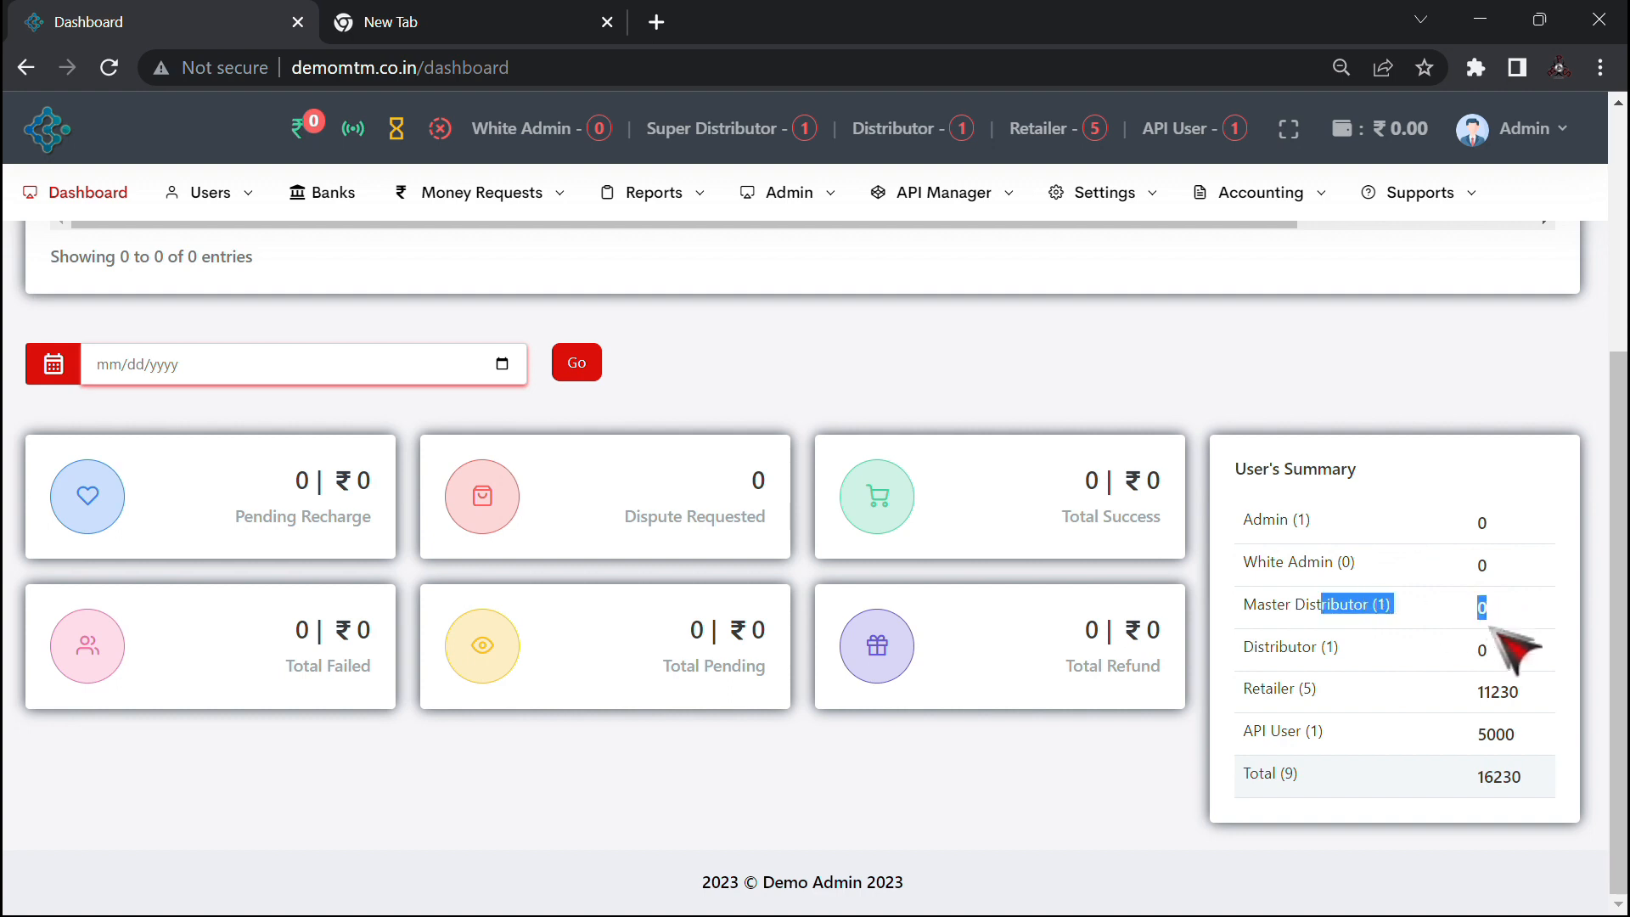
click(1476, 629)
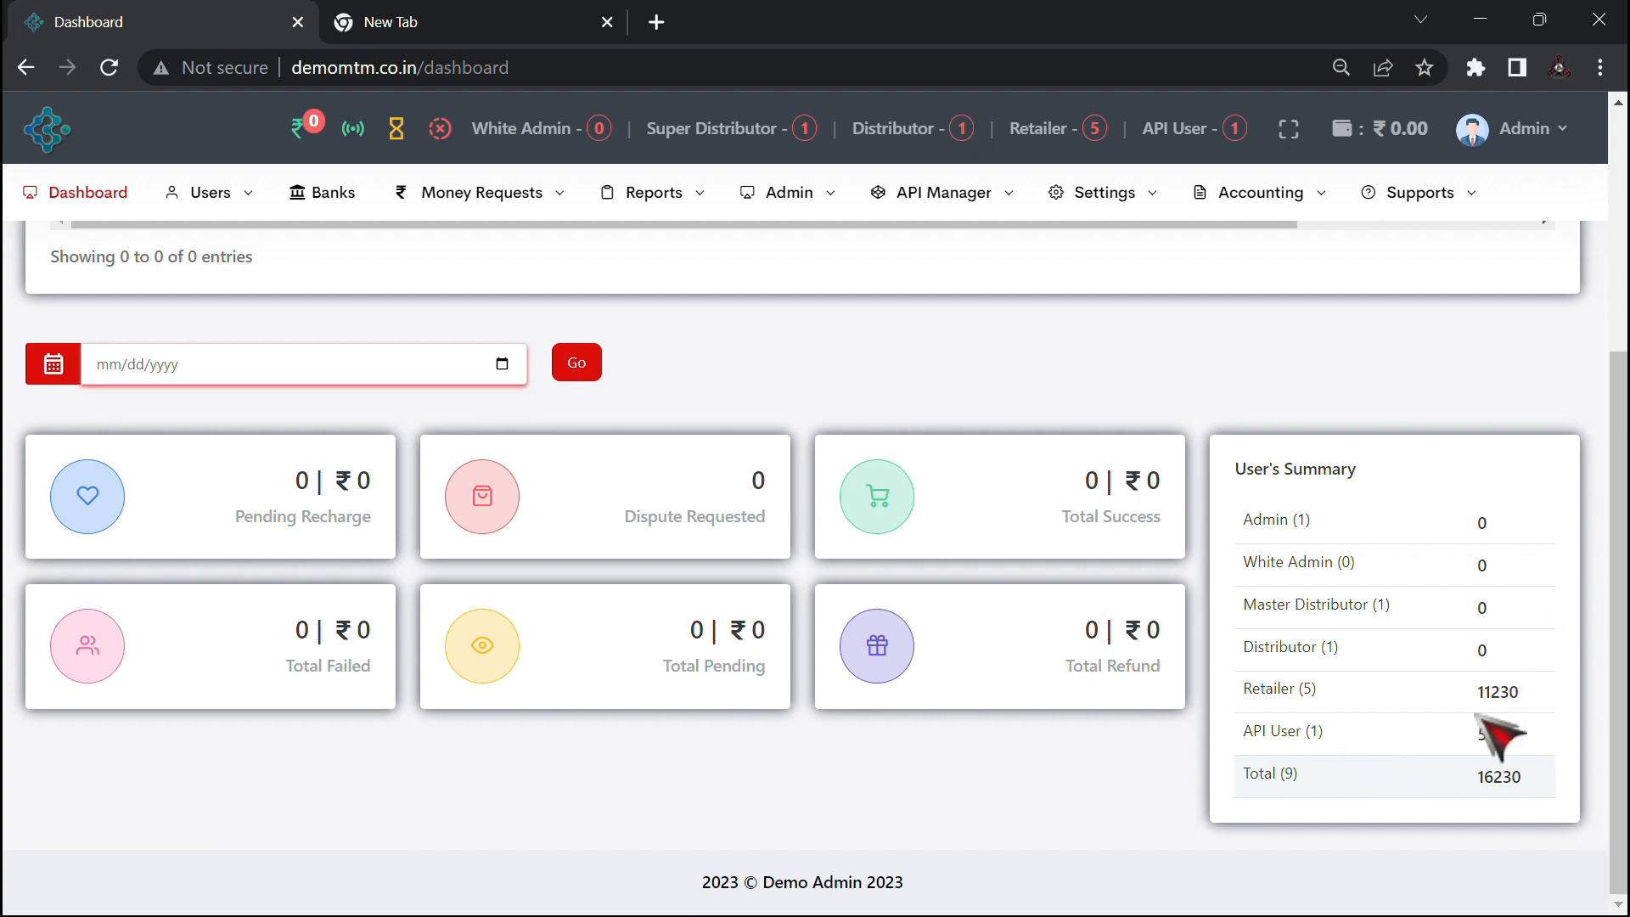
scroll(1459, 692, up, 4)
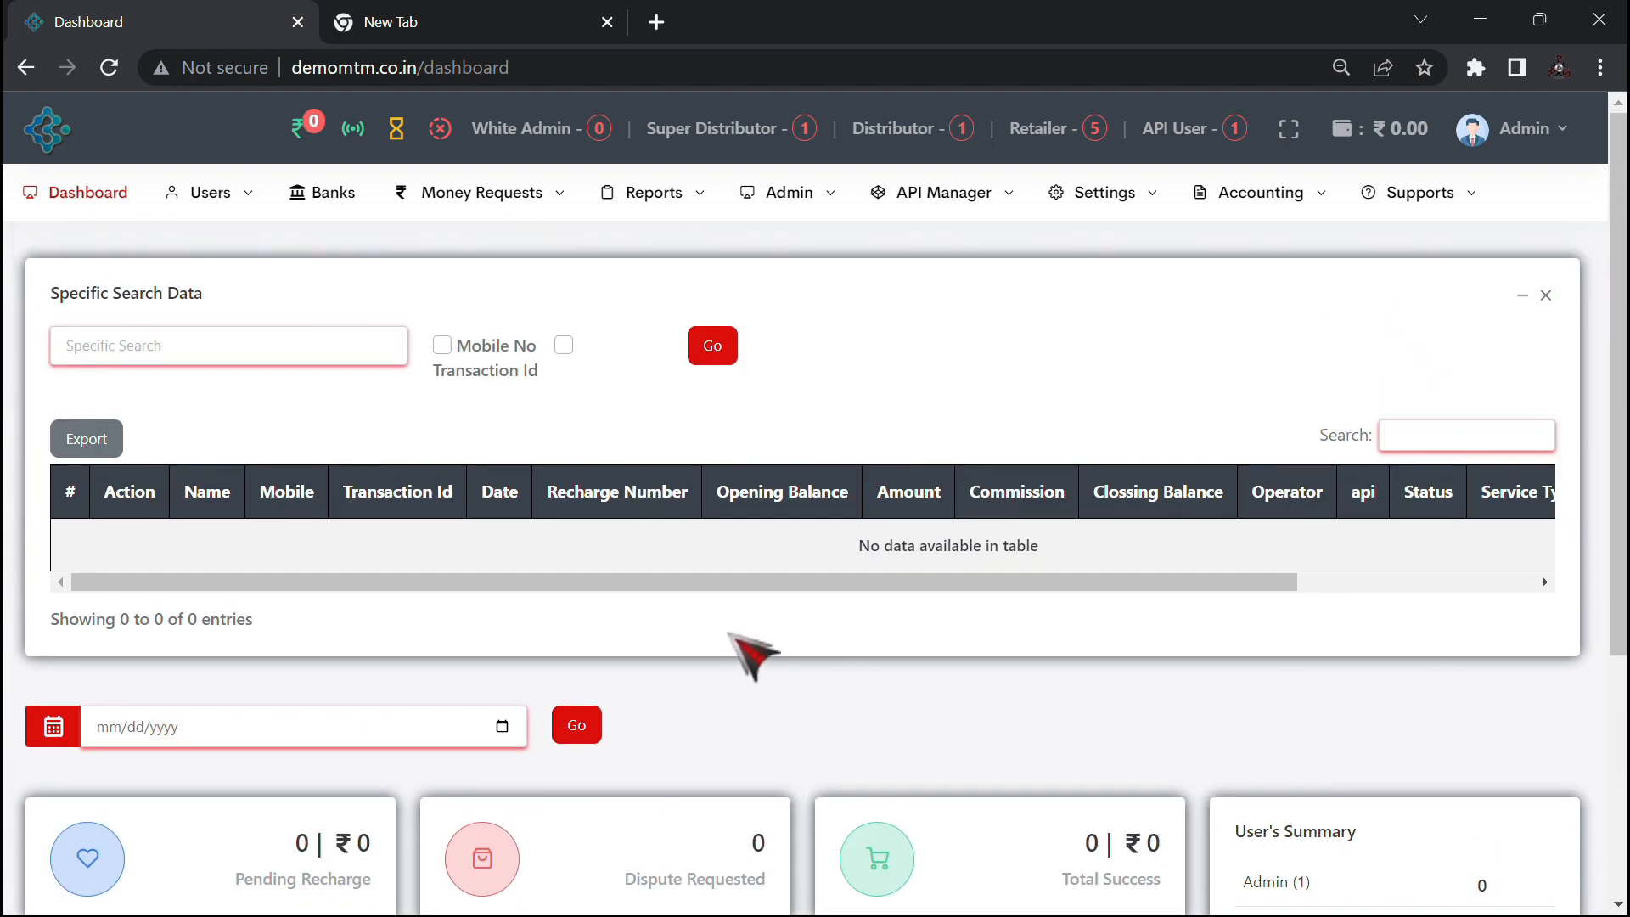
Step: Switch the specific search from Mobile No to Transaction Id and scroll the empty results table right
click(313, 344)
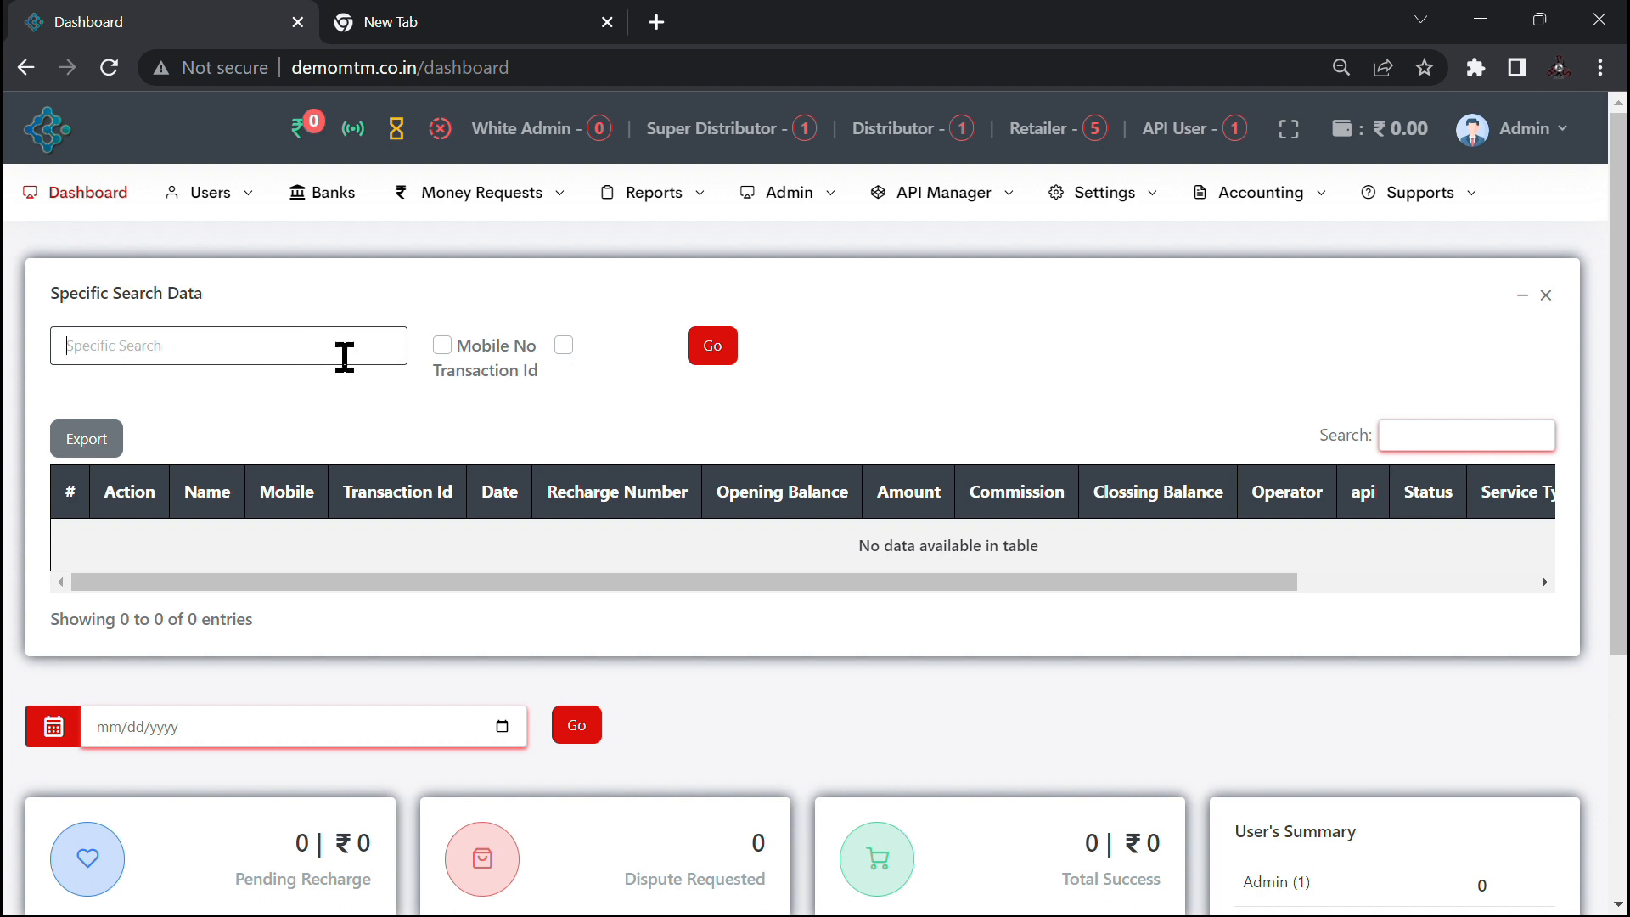
click(442, 344)
click(563, 344)
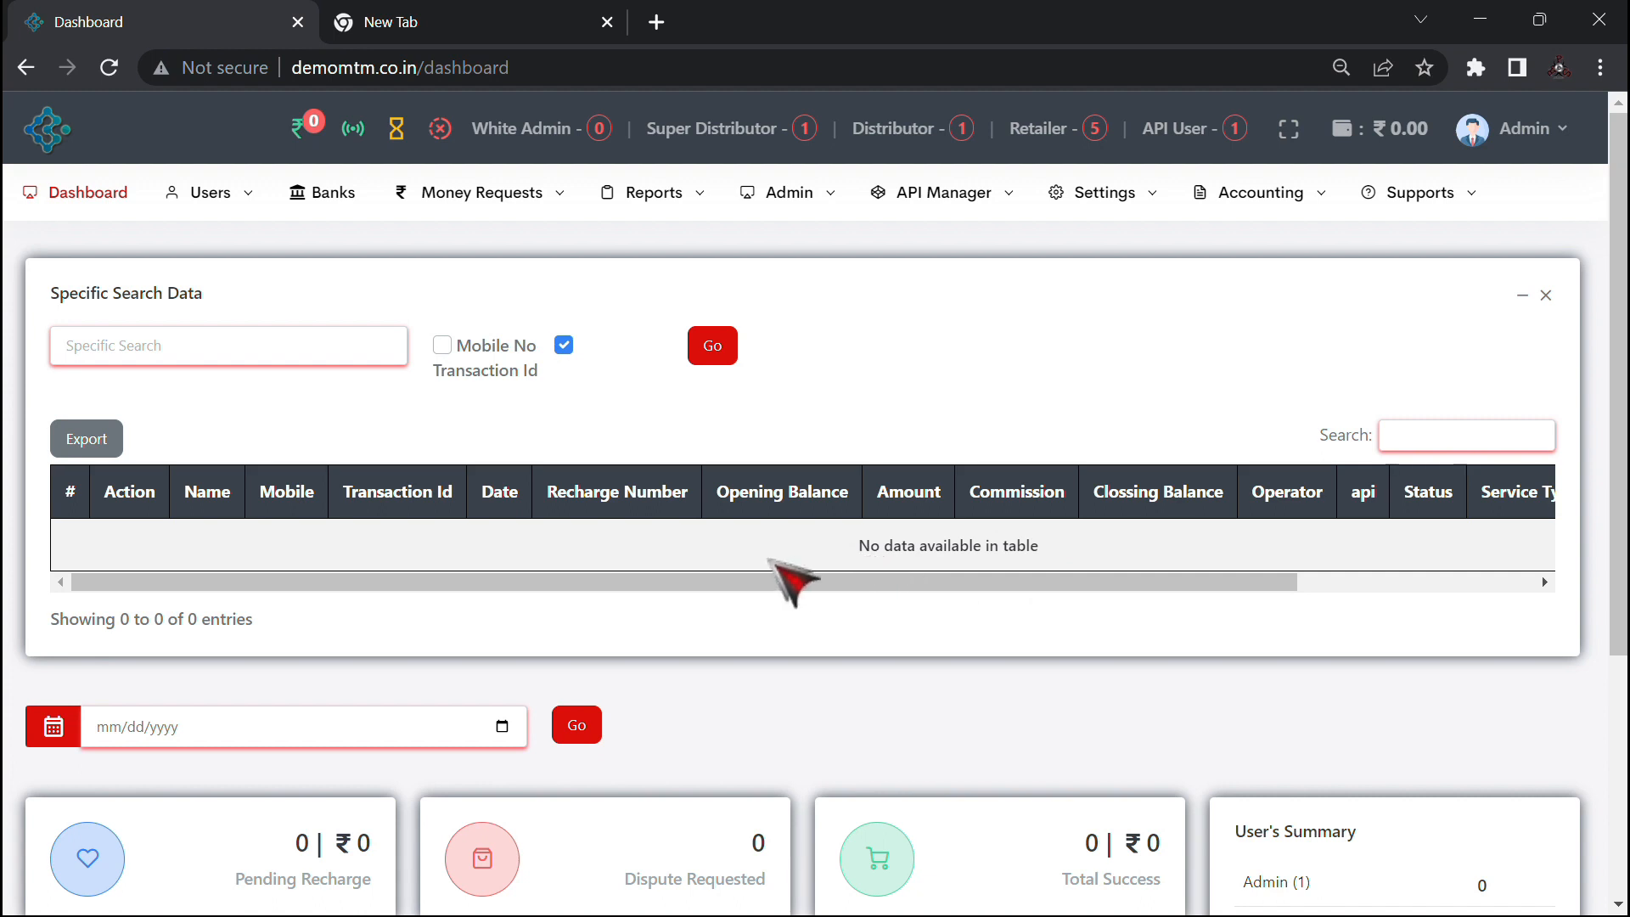
drag(764, 582, 1358, 585)
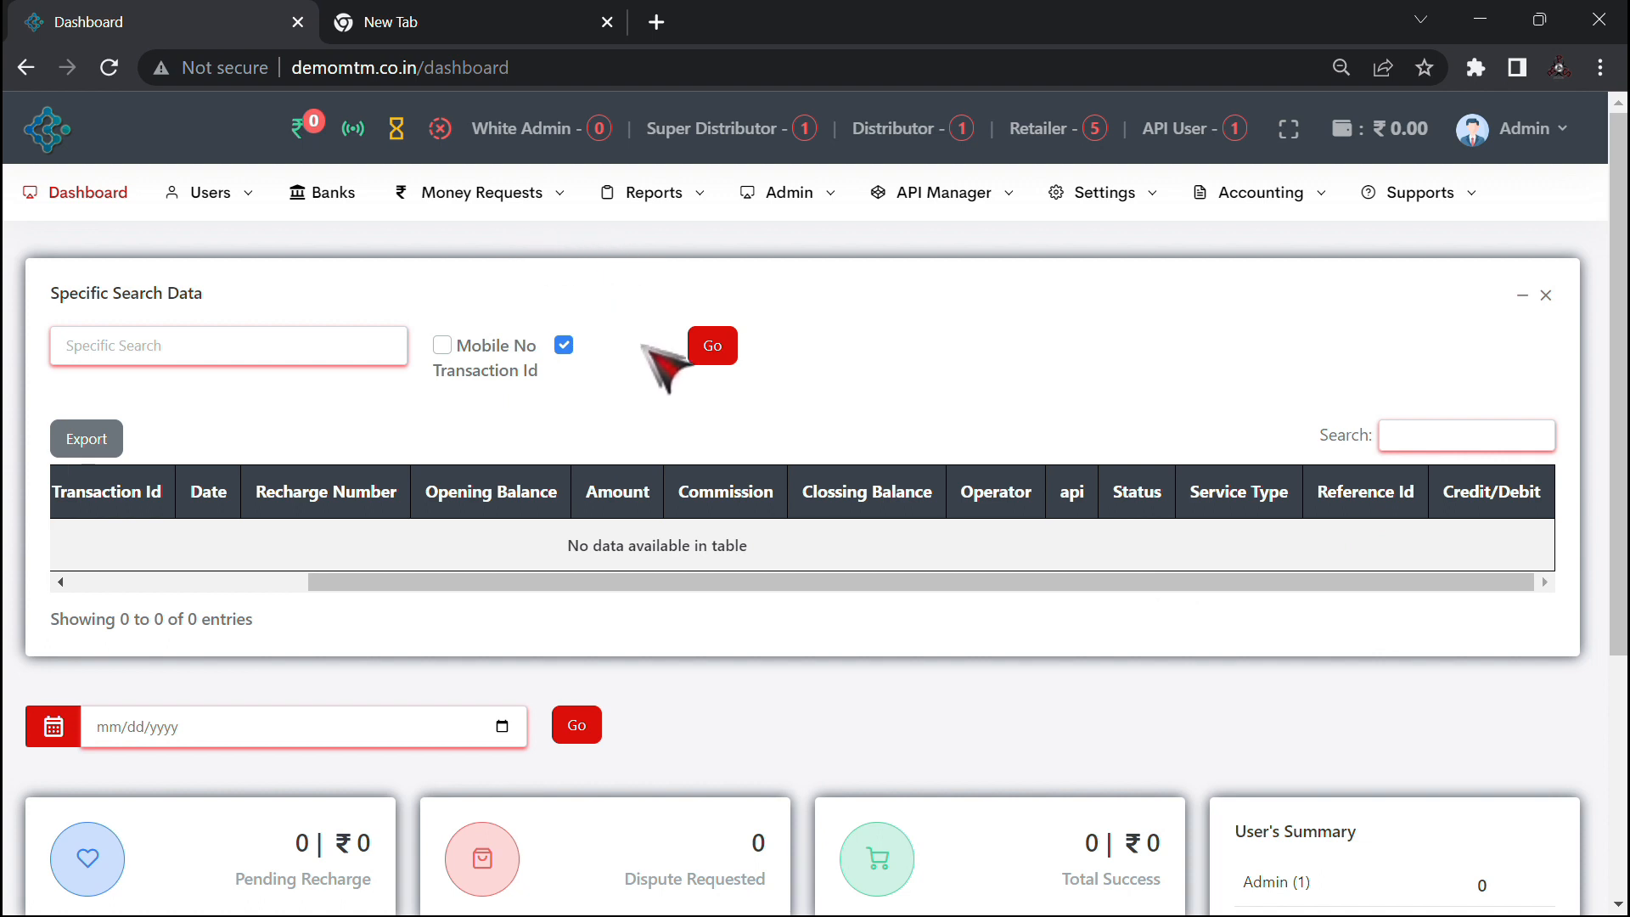
click(206, 199)
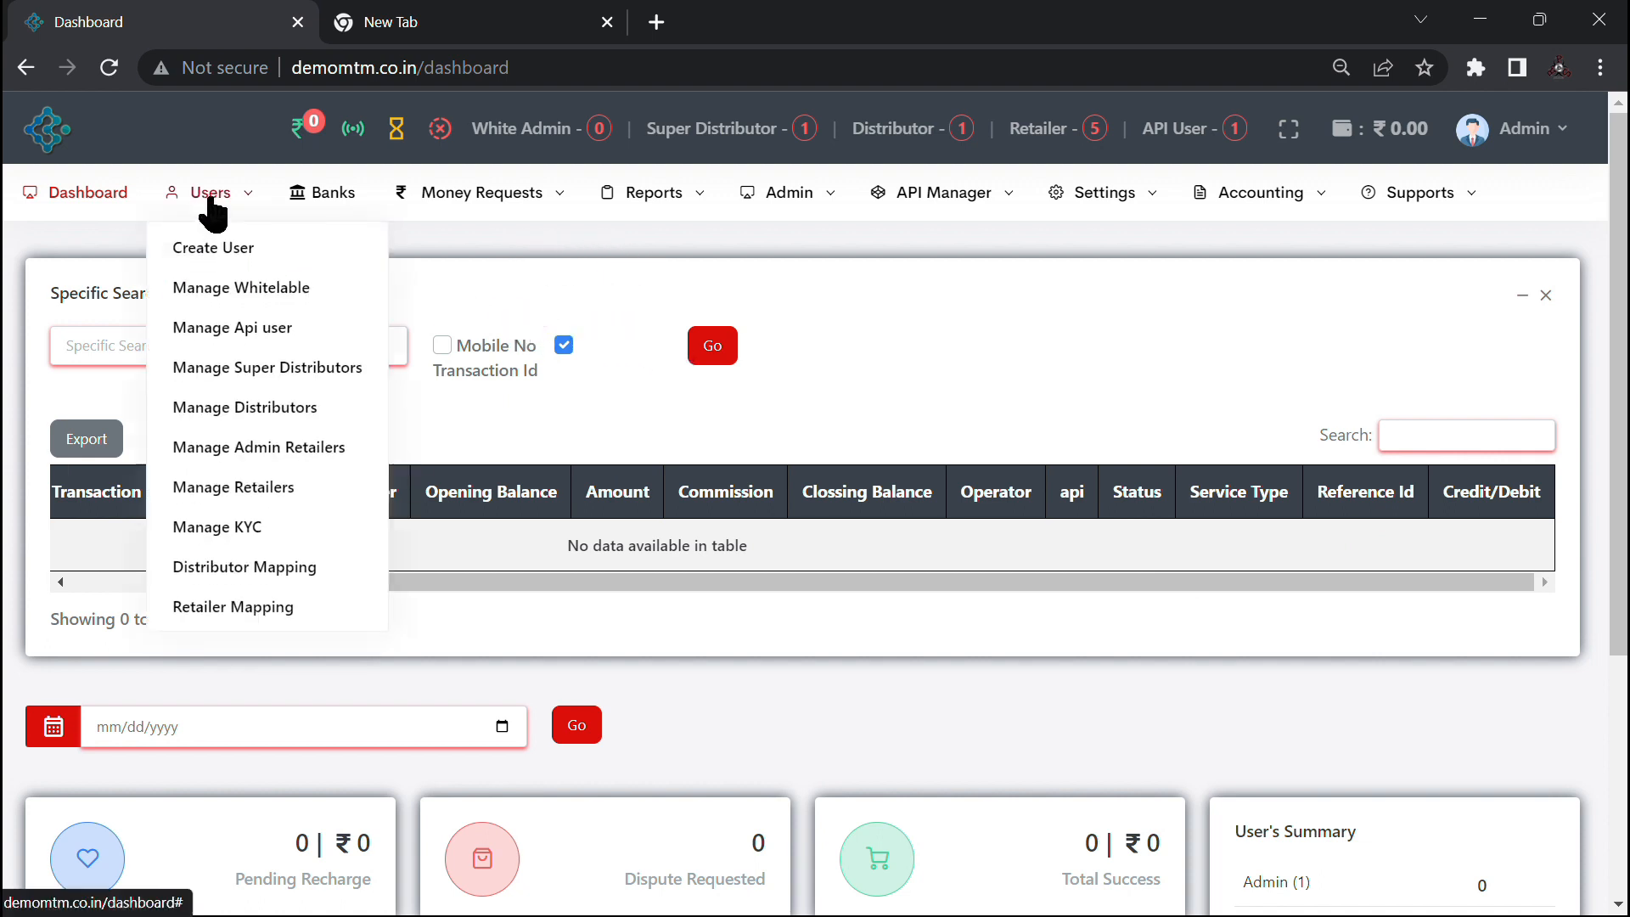
Step: Open the Create User form and step through the role, mobile, name, WhatsApp and email fields without entering values
click(225, 248)
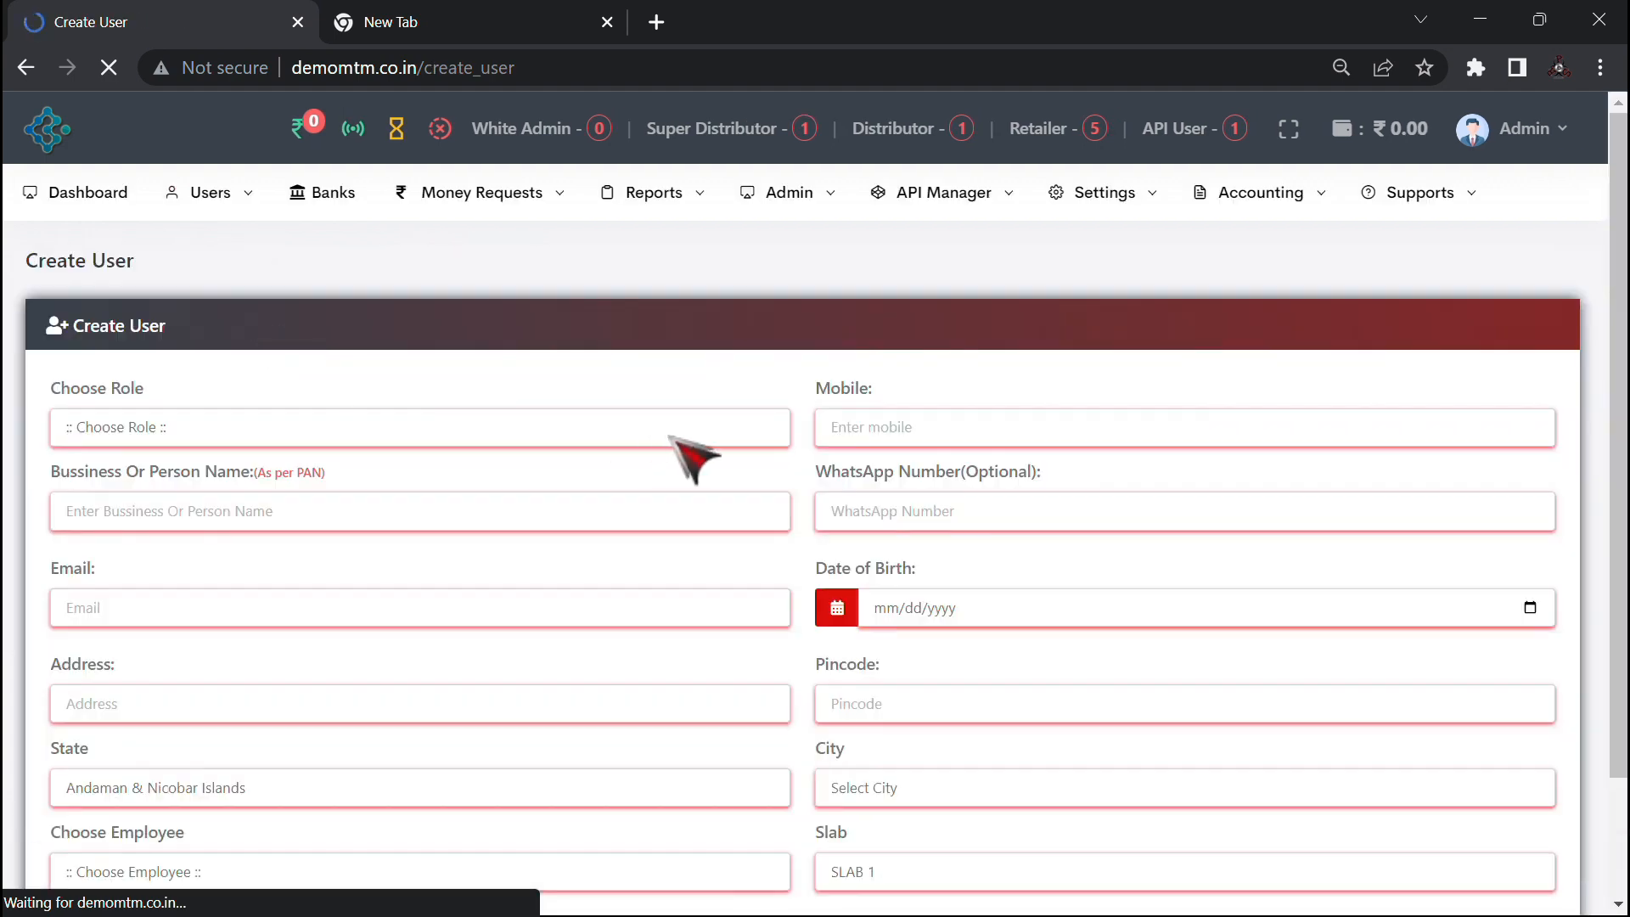
scroll(676, 465, down, 2)
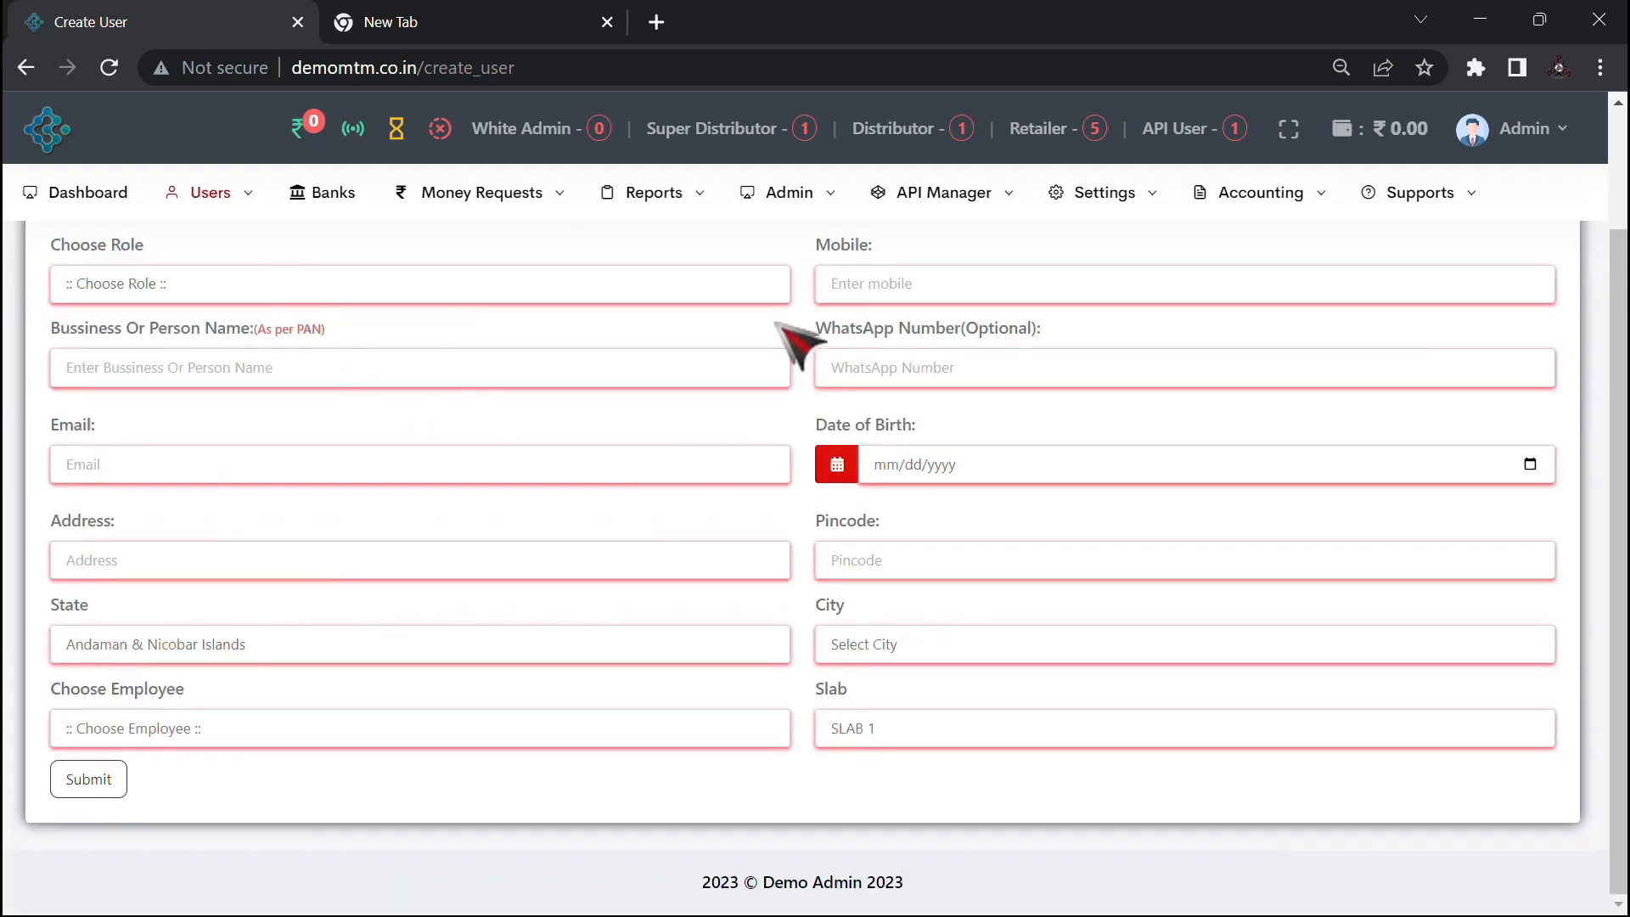
click(768, 286)
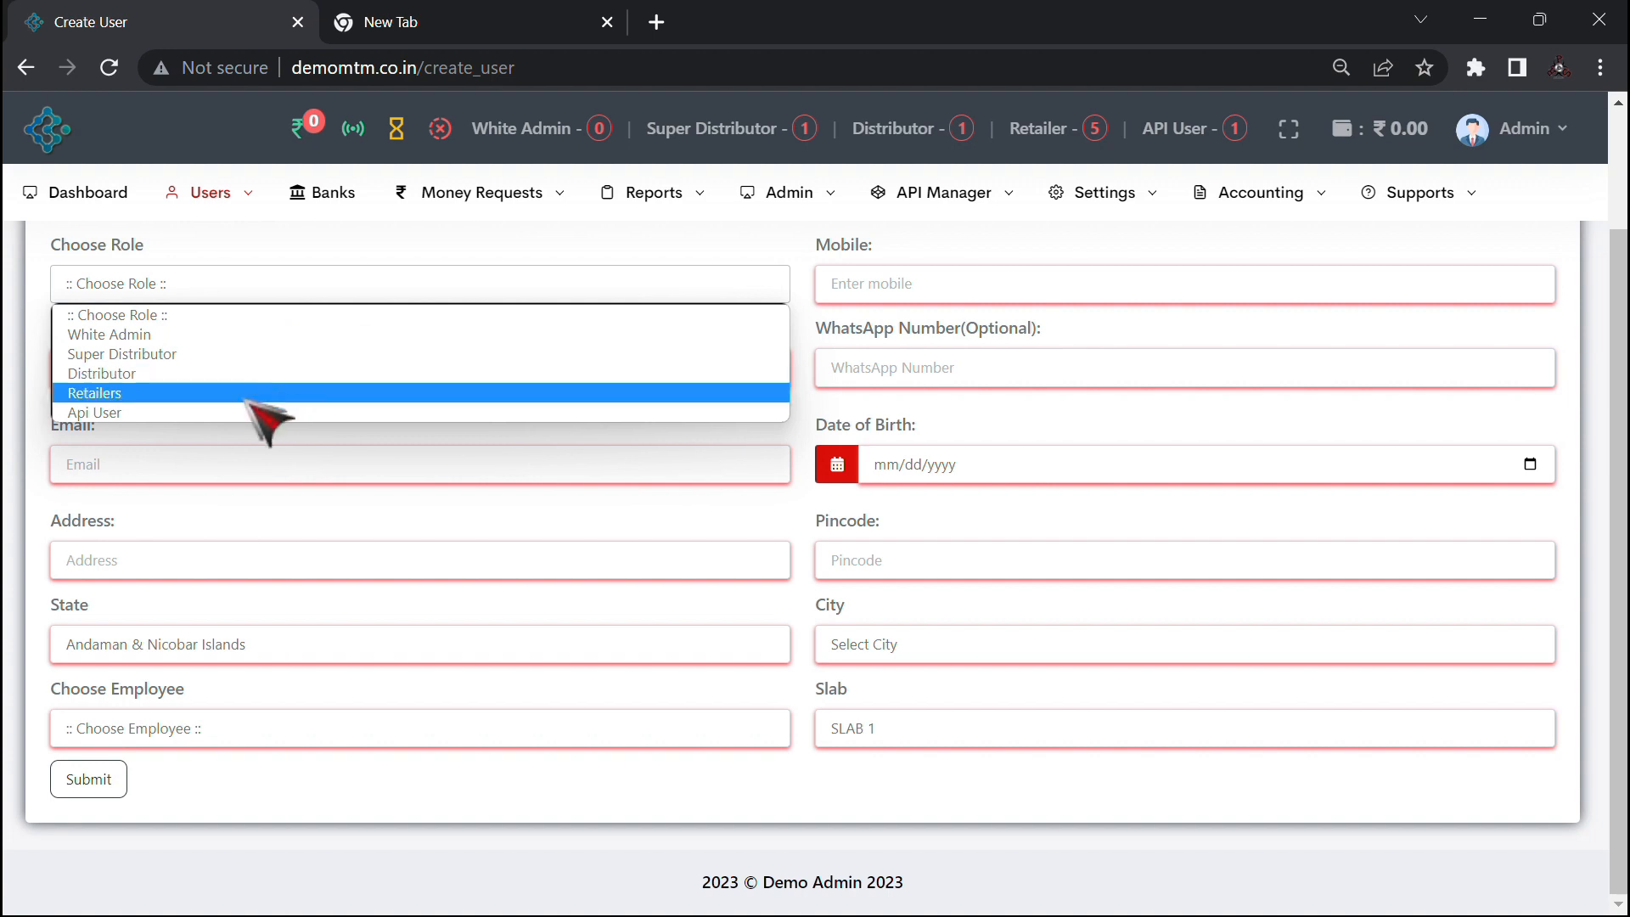
click(297, 458)
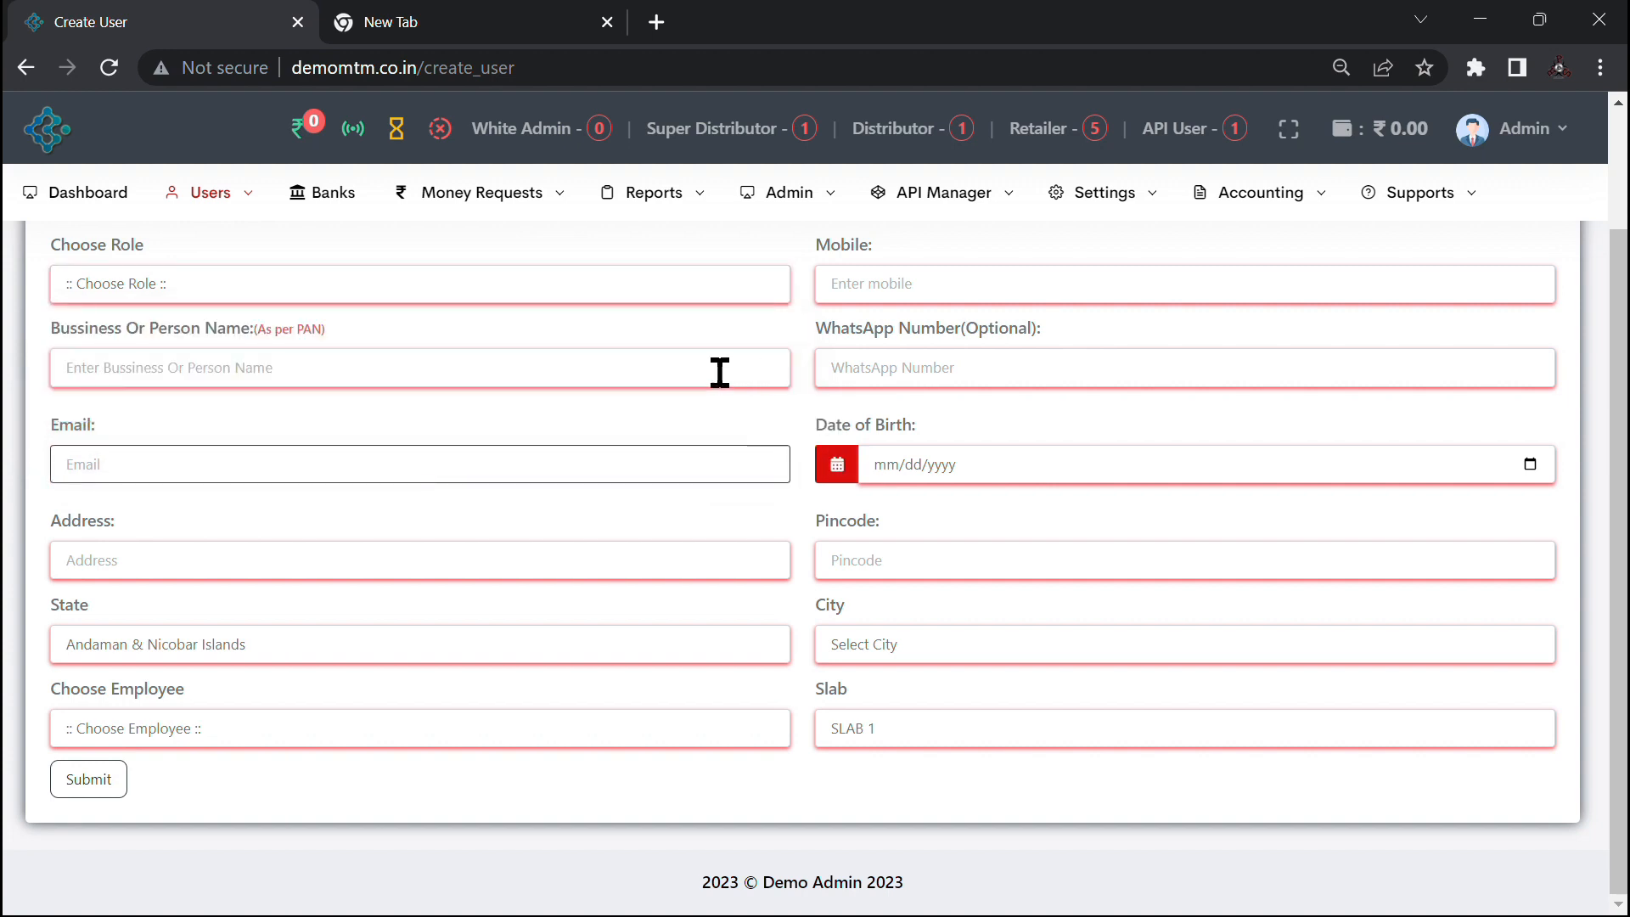
click(916, 284)
click(622, 360)
click(1012, 365)
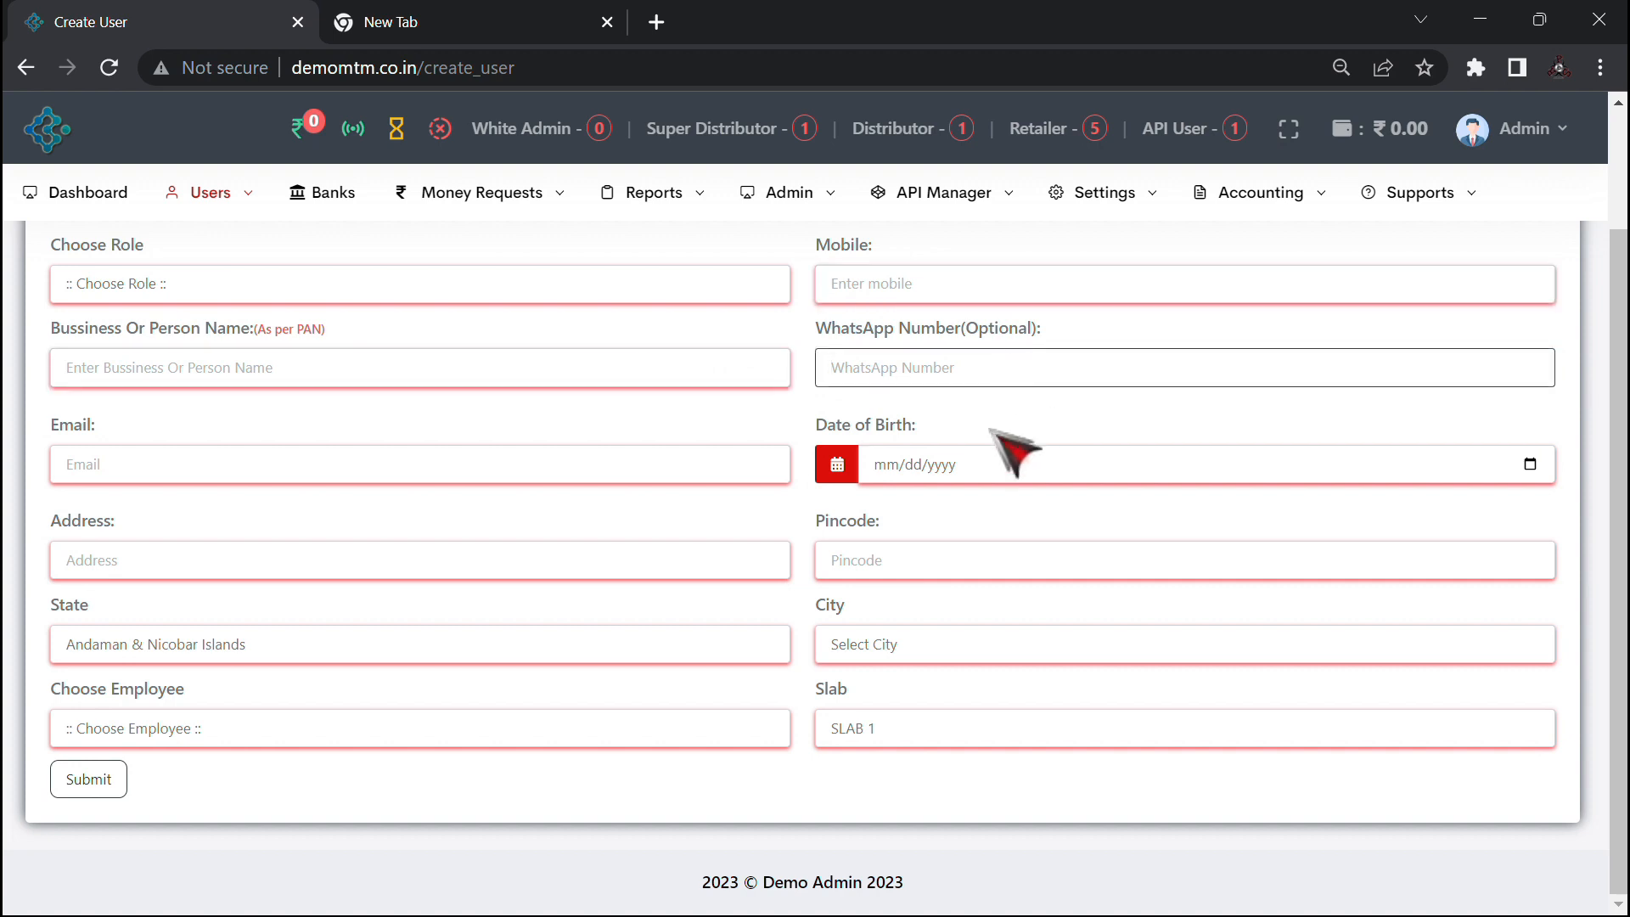
click(558, 479)
click(481, 606)
Step: Leave the employee assignment unchanged and keep the slab at SLAB 1
click(450, 718)
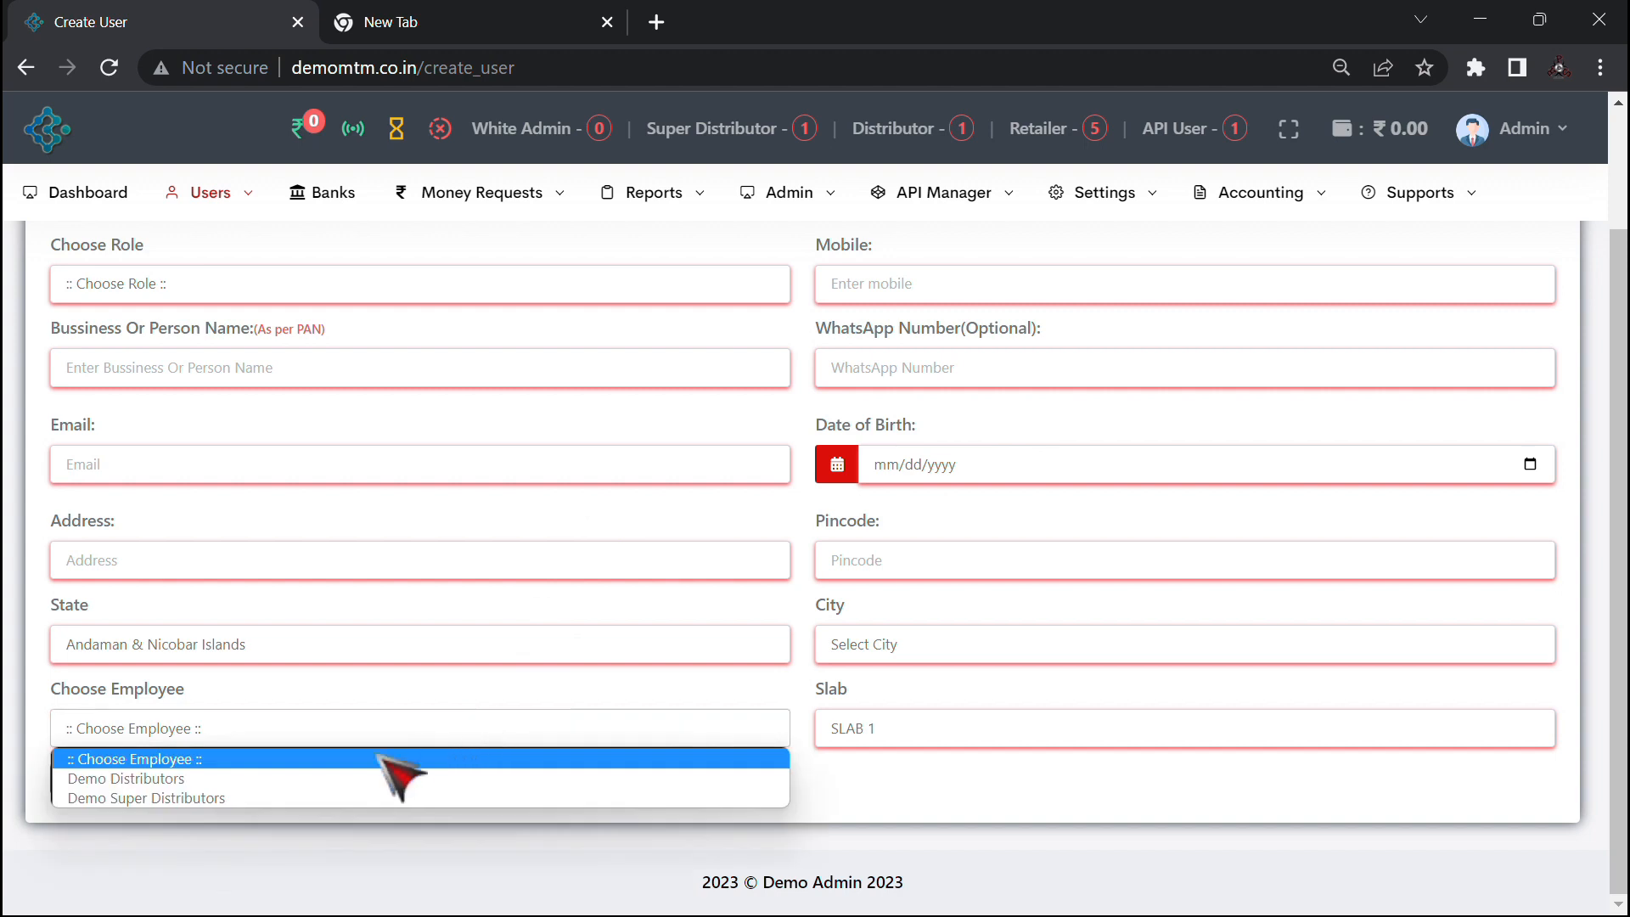
click(424, 719)
click(1035, 735)
click(1035, 736)
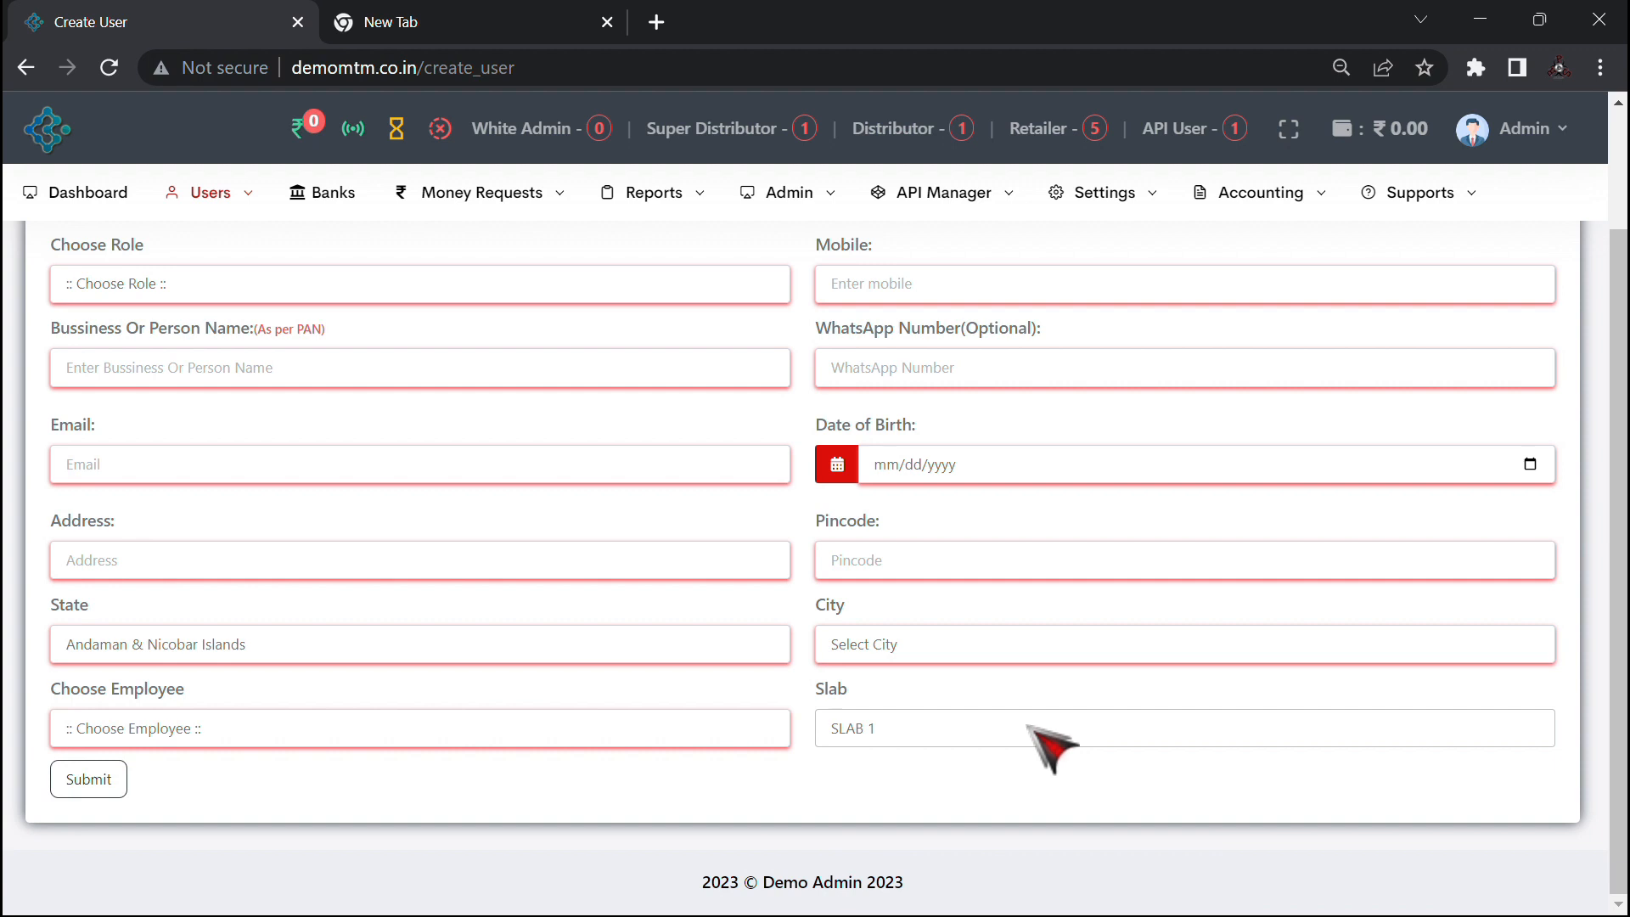
mouse_move(207, 208)
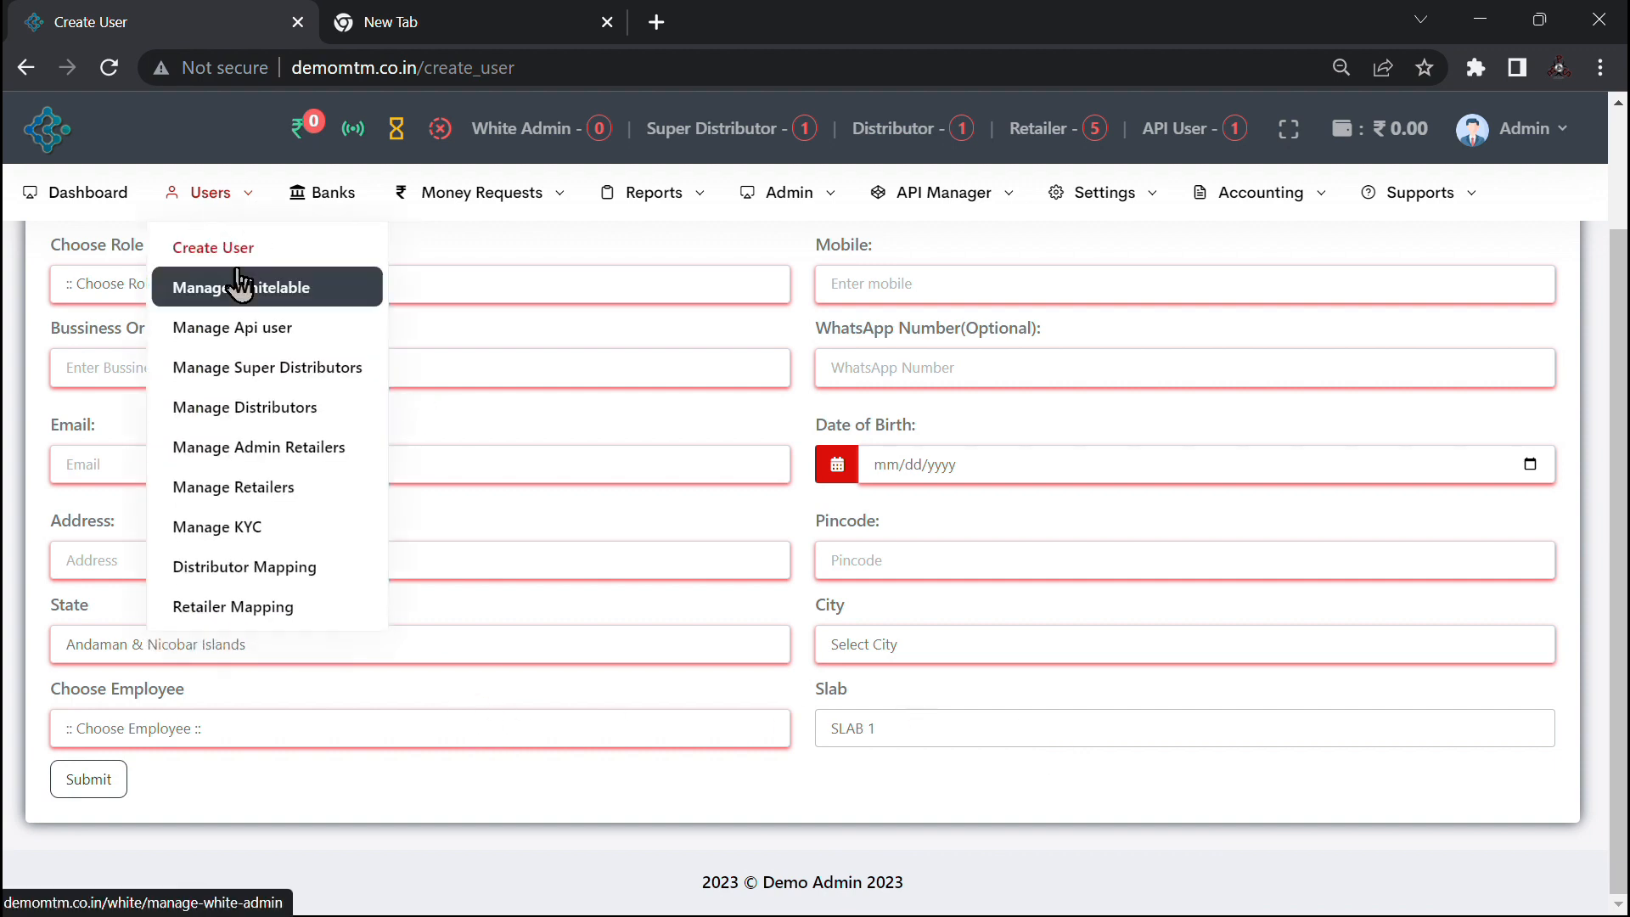
Step: Open the API users list and show the actions available for Demo API
click(244, 346)
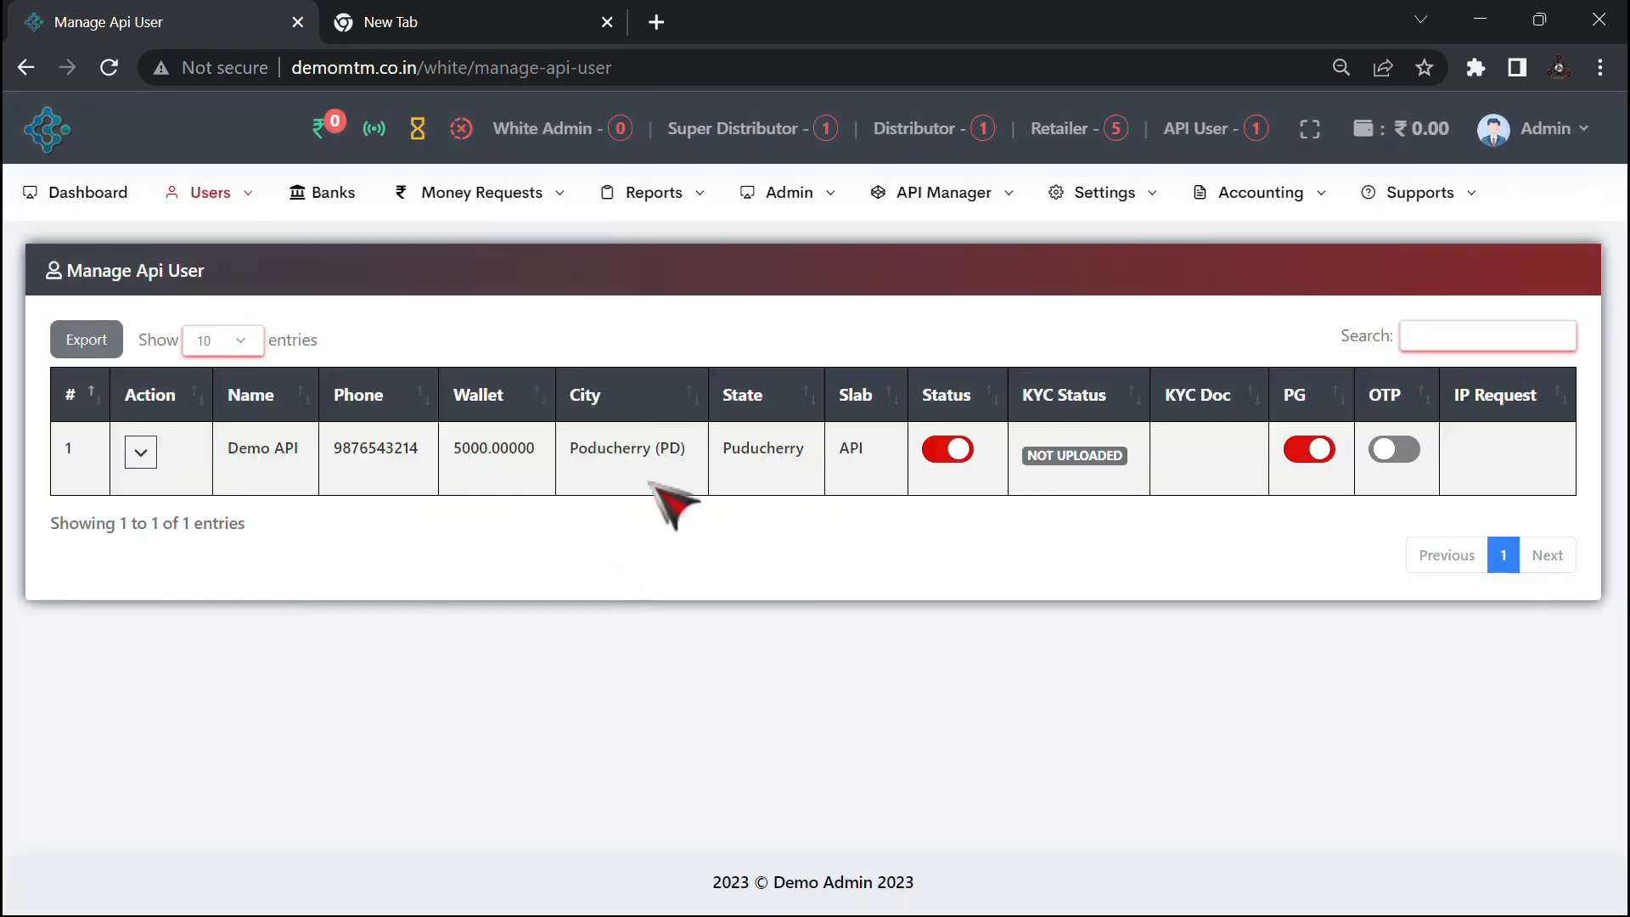
click(142, 452)
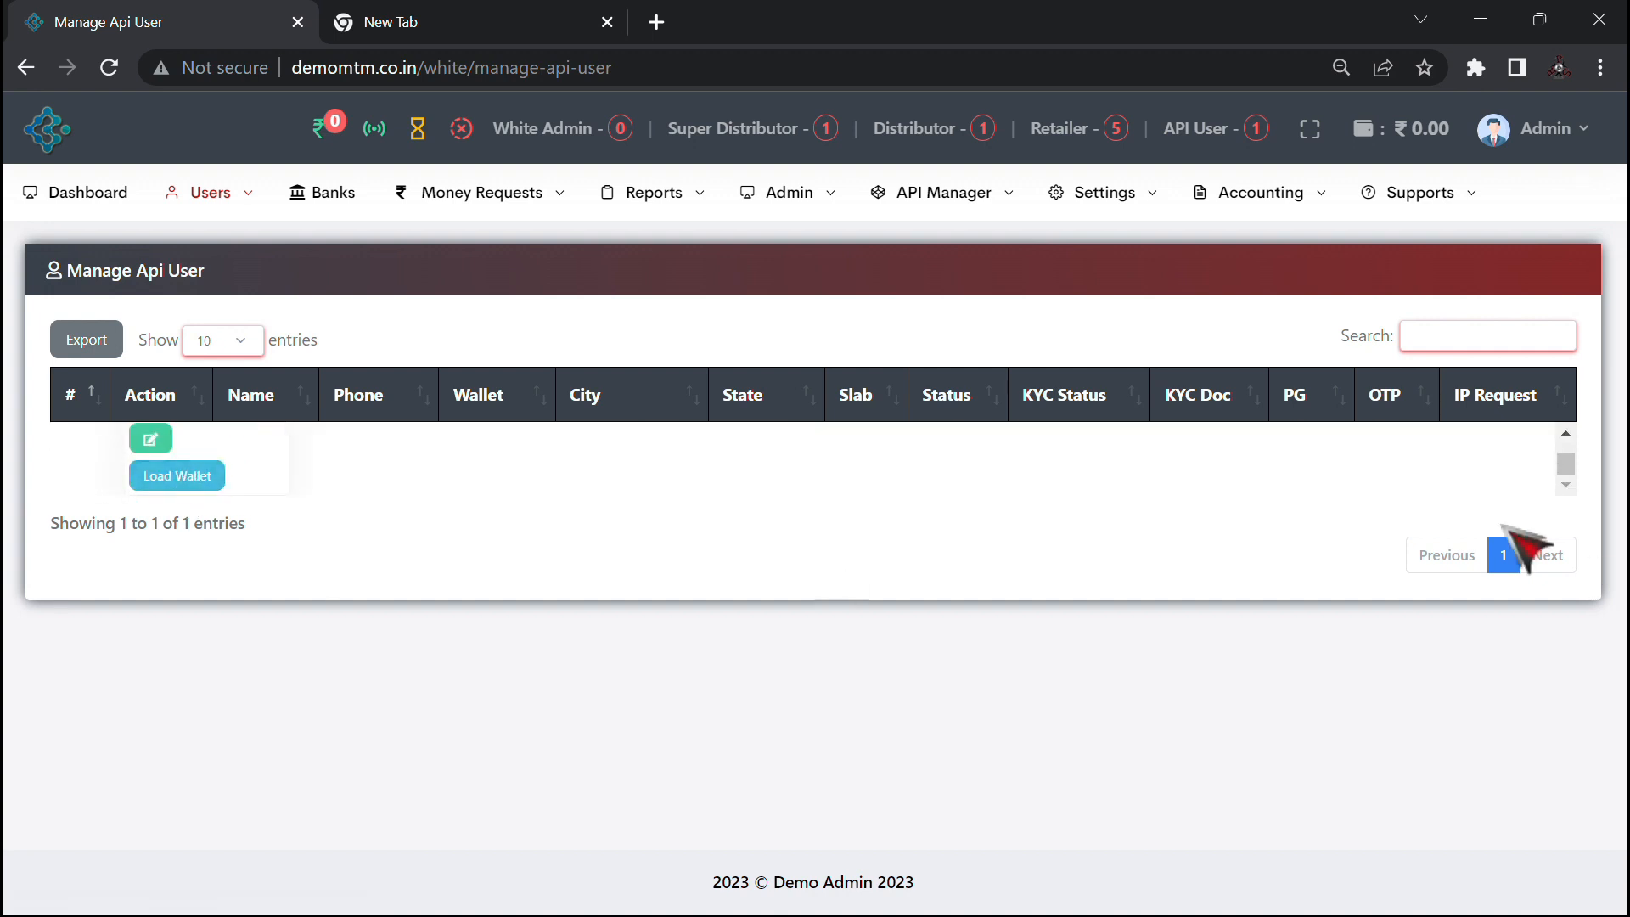
click(1565, 433)
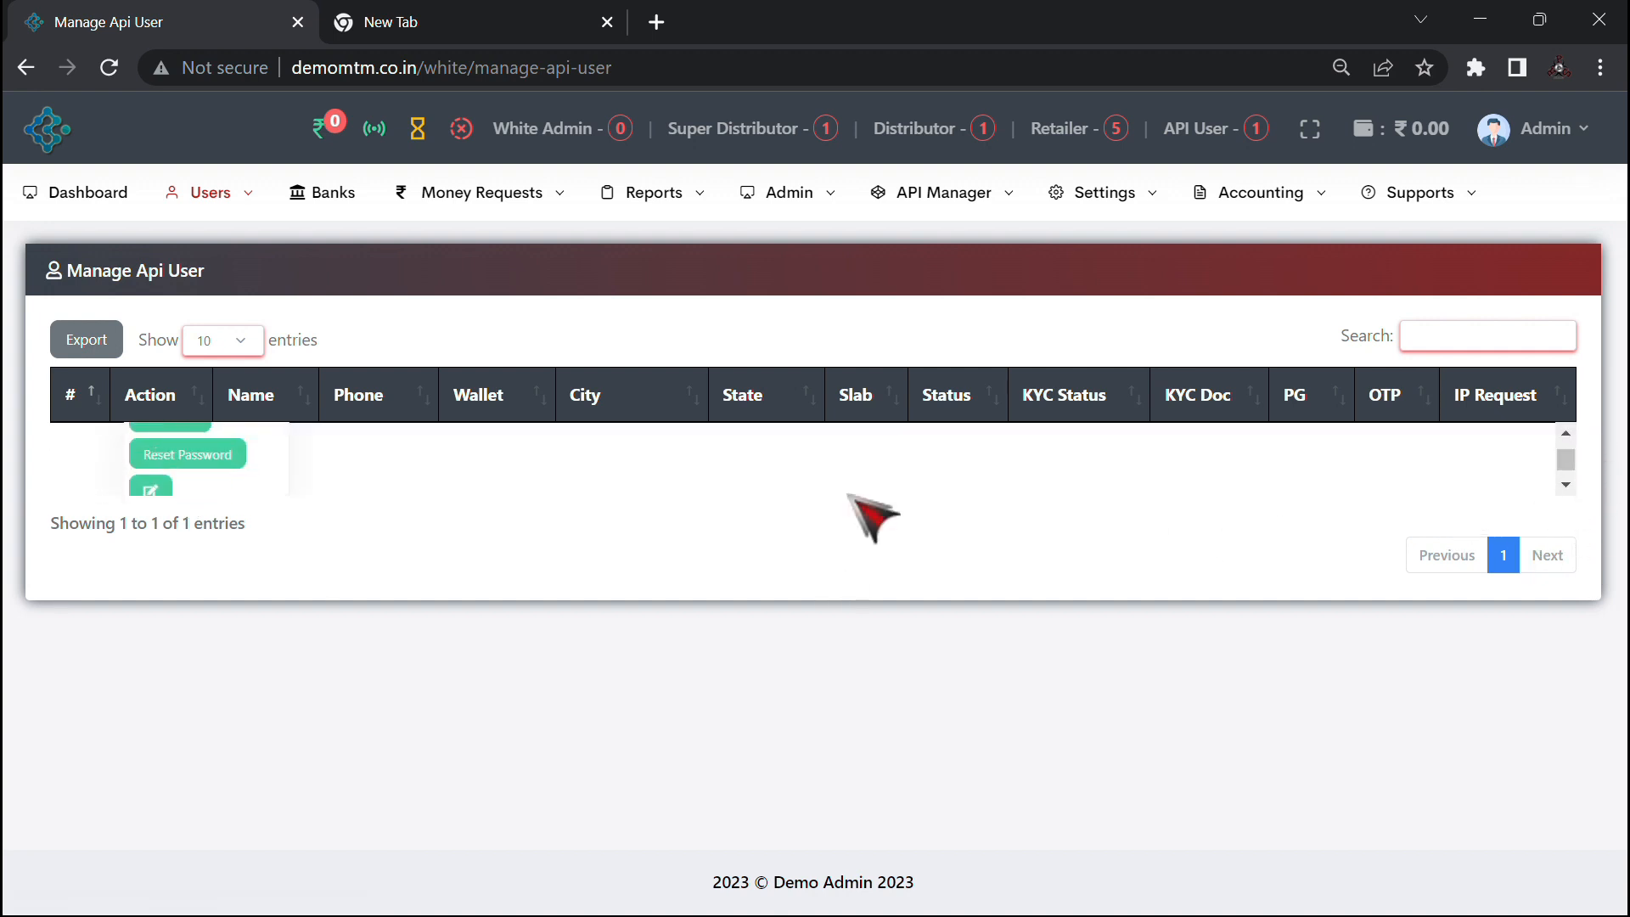
click(1566, 483)
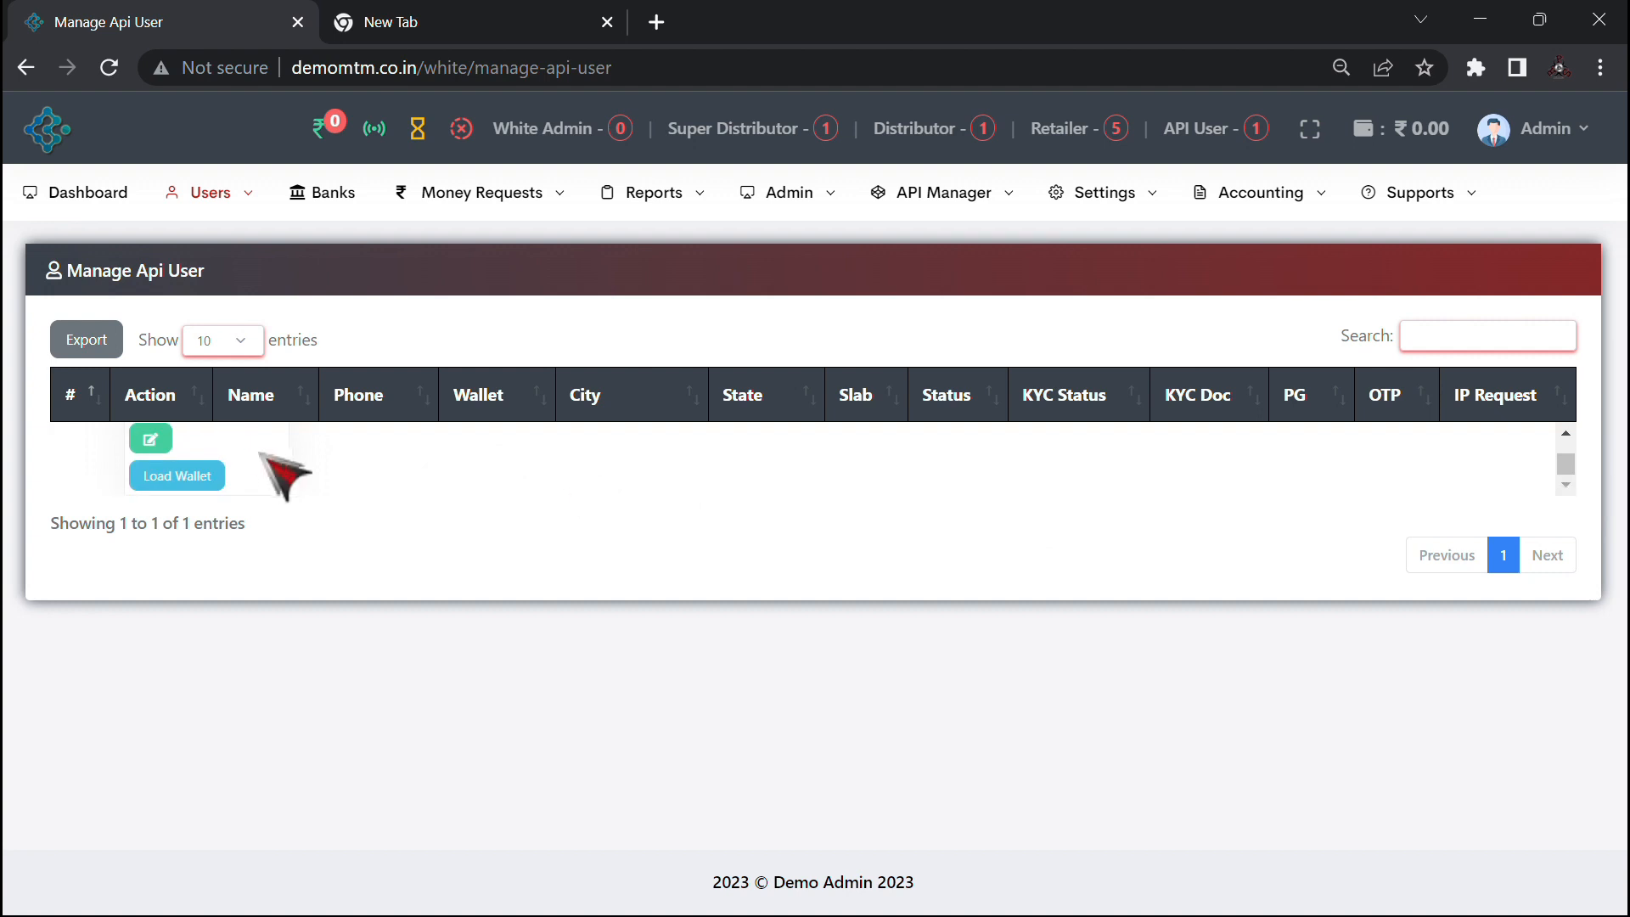
Step: Load 55555 into the Demo API wallet, bringing its balance to 60555
click(176, 481)
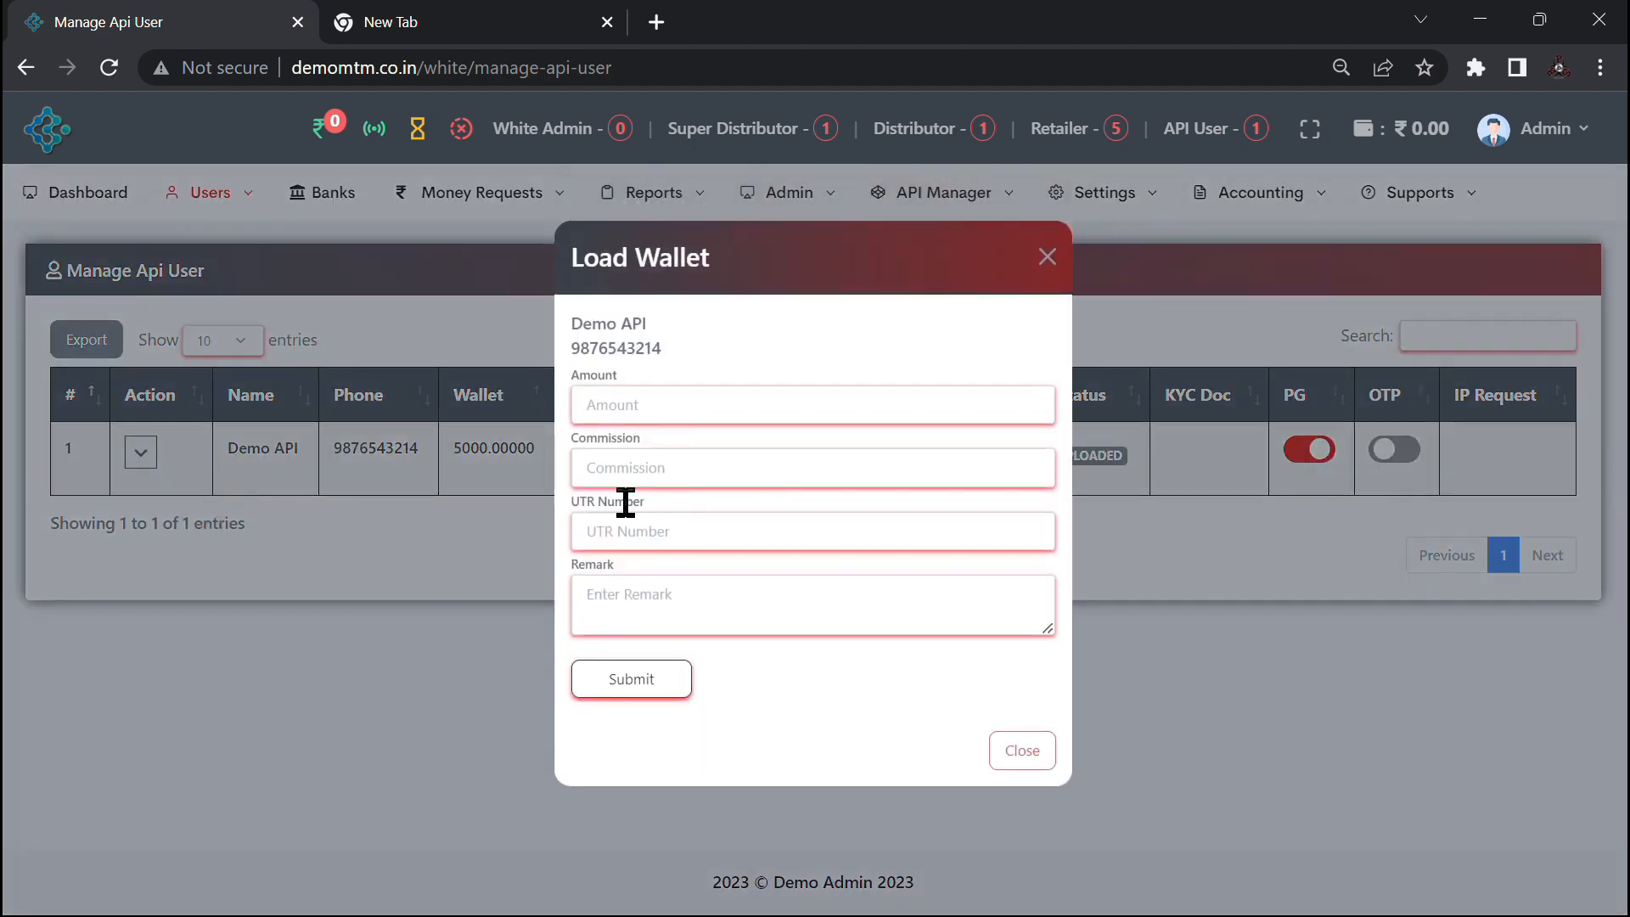
click(655, 405)
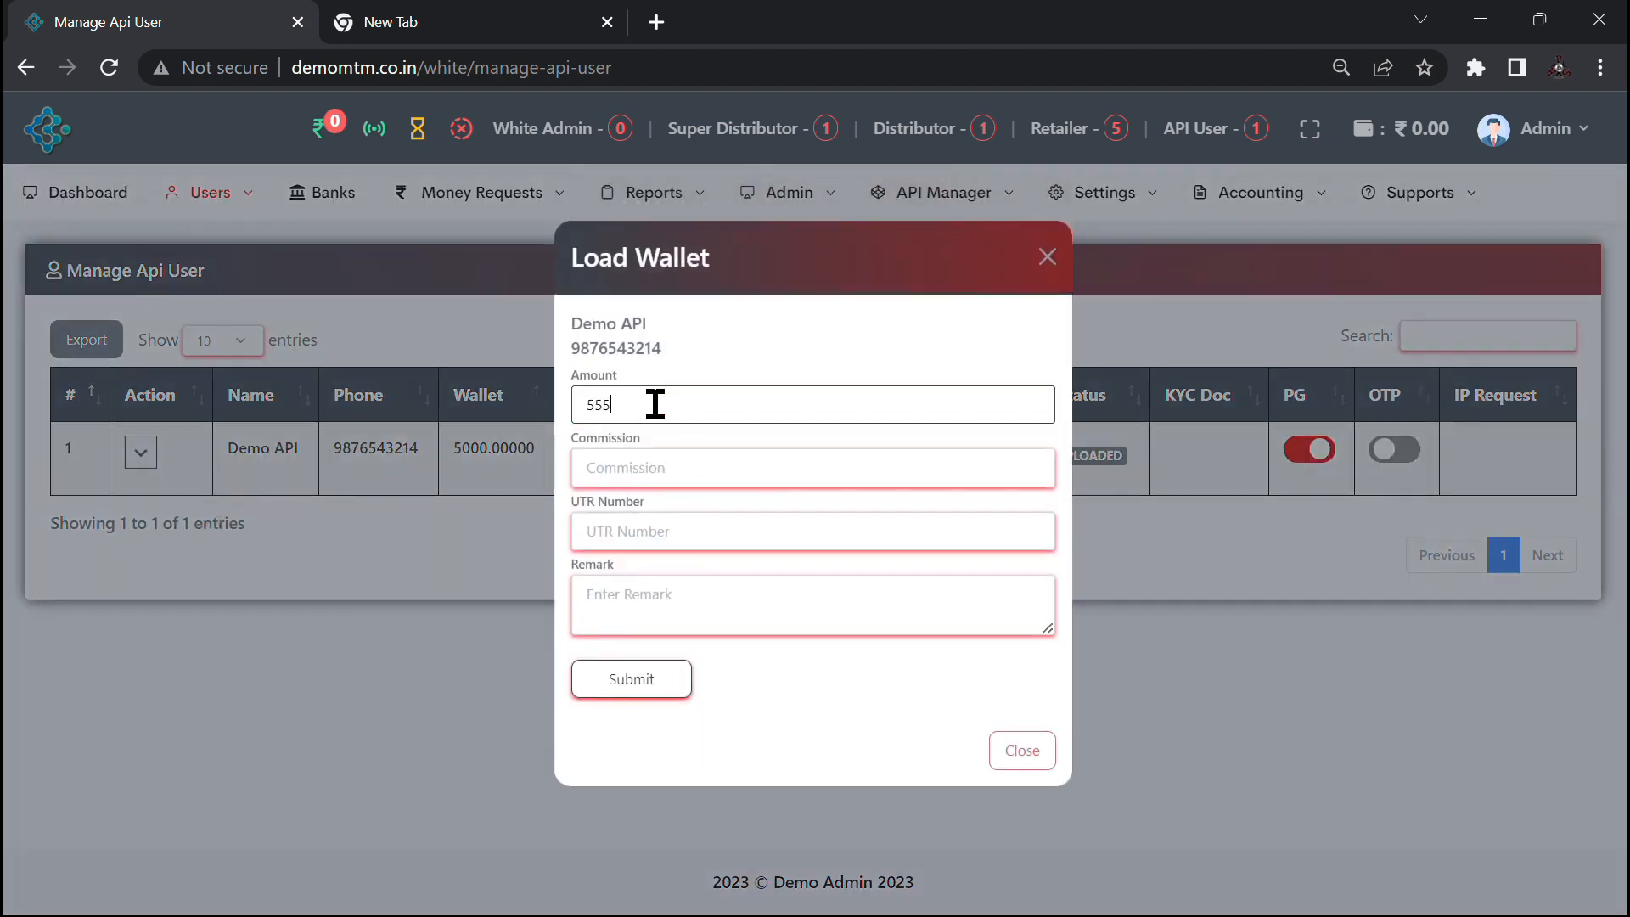
click(648, 687)
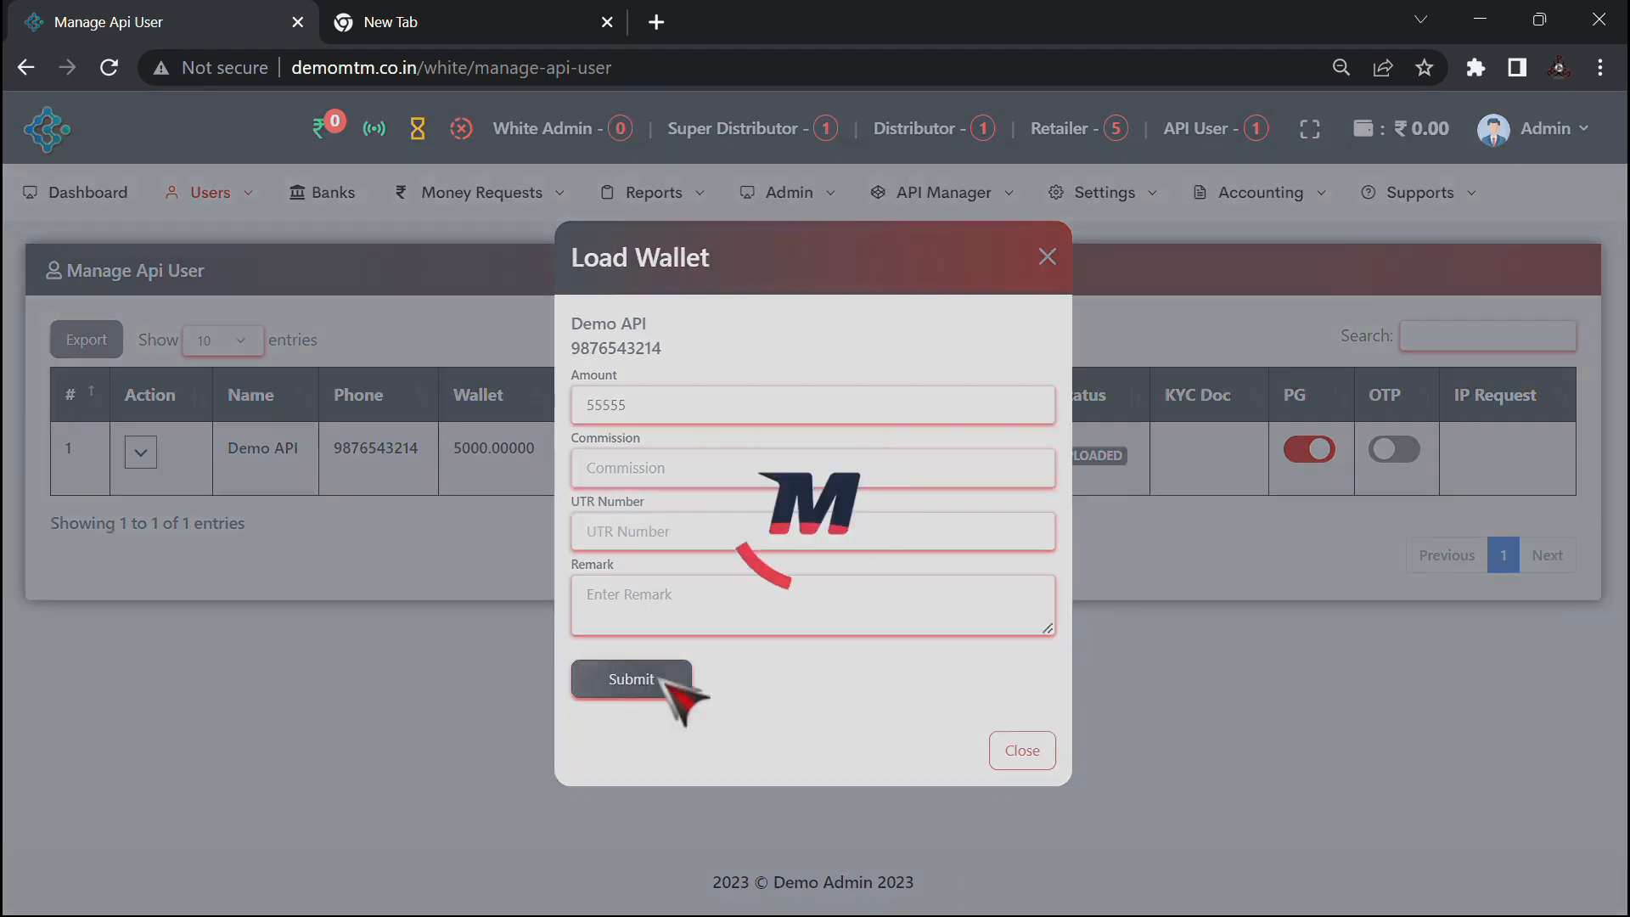
click(830, 598)
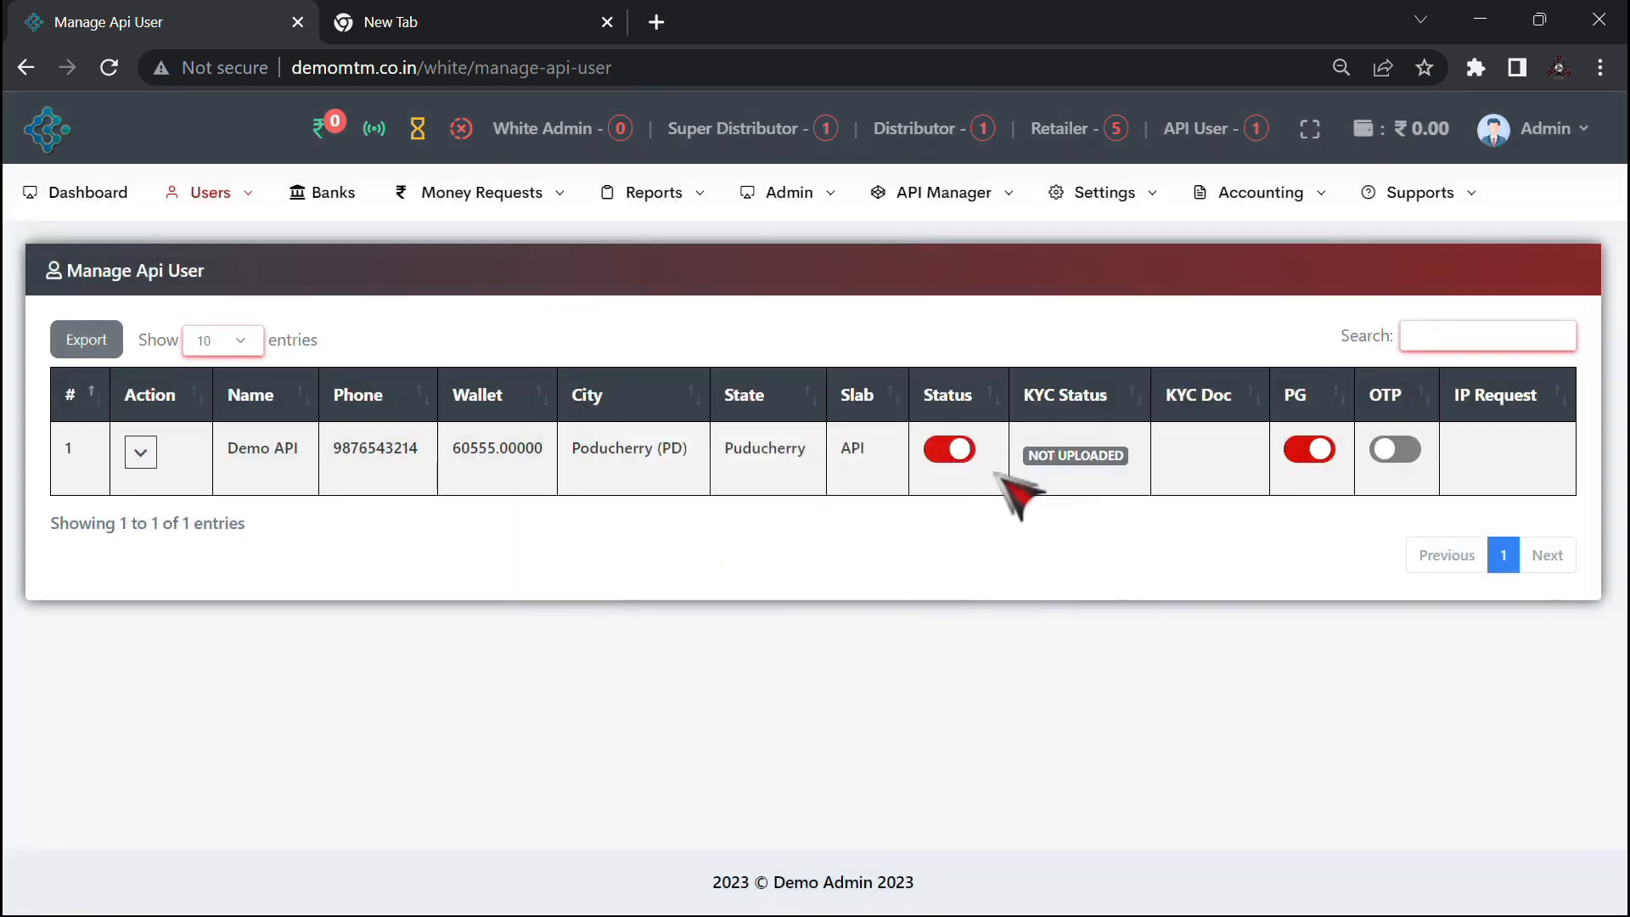
click(140, 458)
scroll(1577, 484, down, 2)
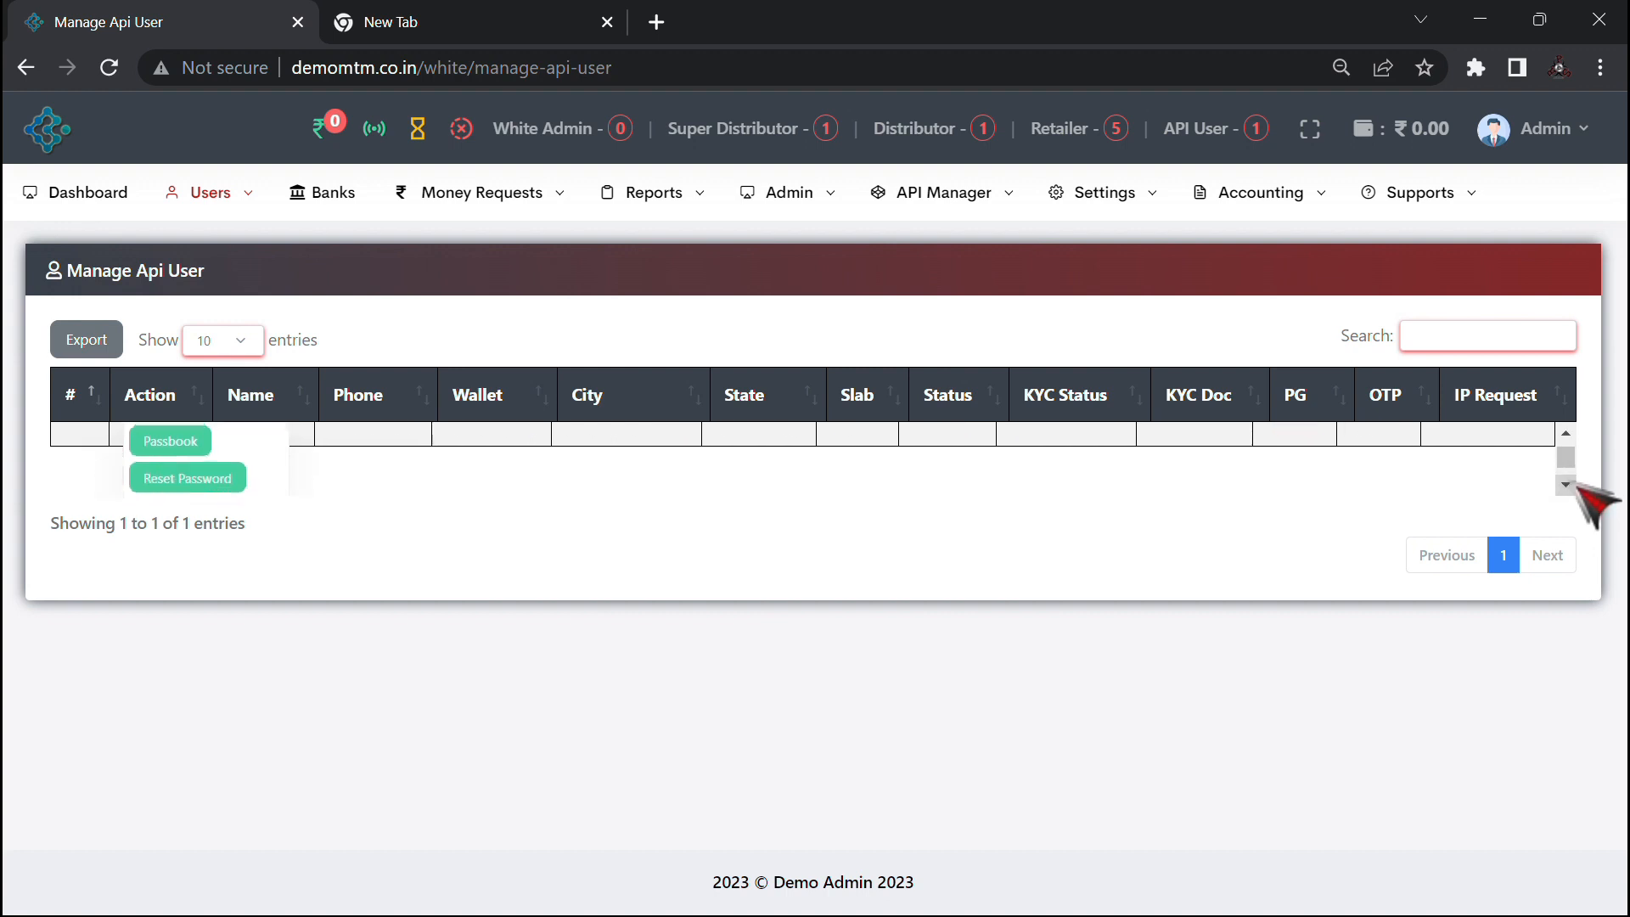
scroll(1572, 482, down, 1)
Step: Switch off PG for the Demo API user while keeping its account Status on
click(526, 502)
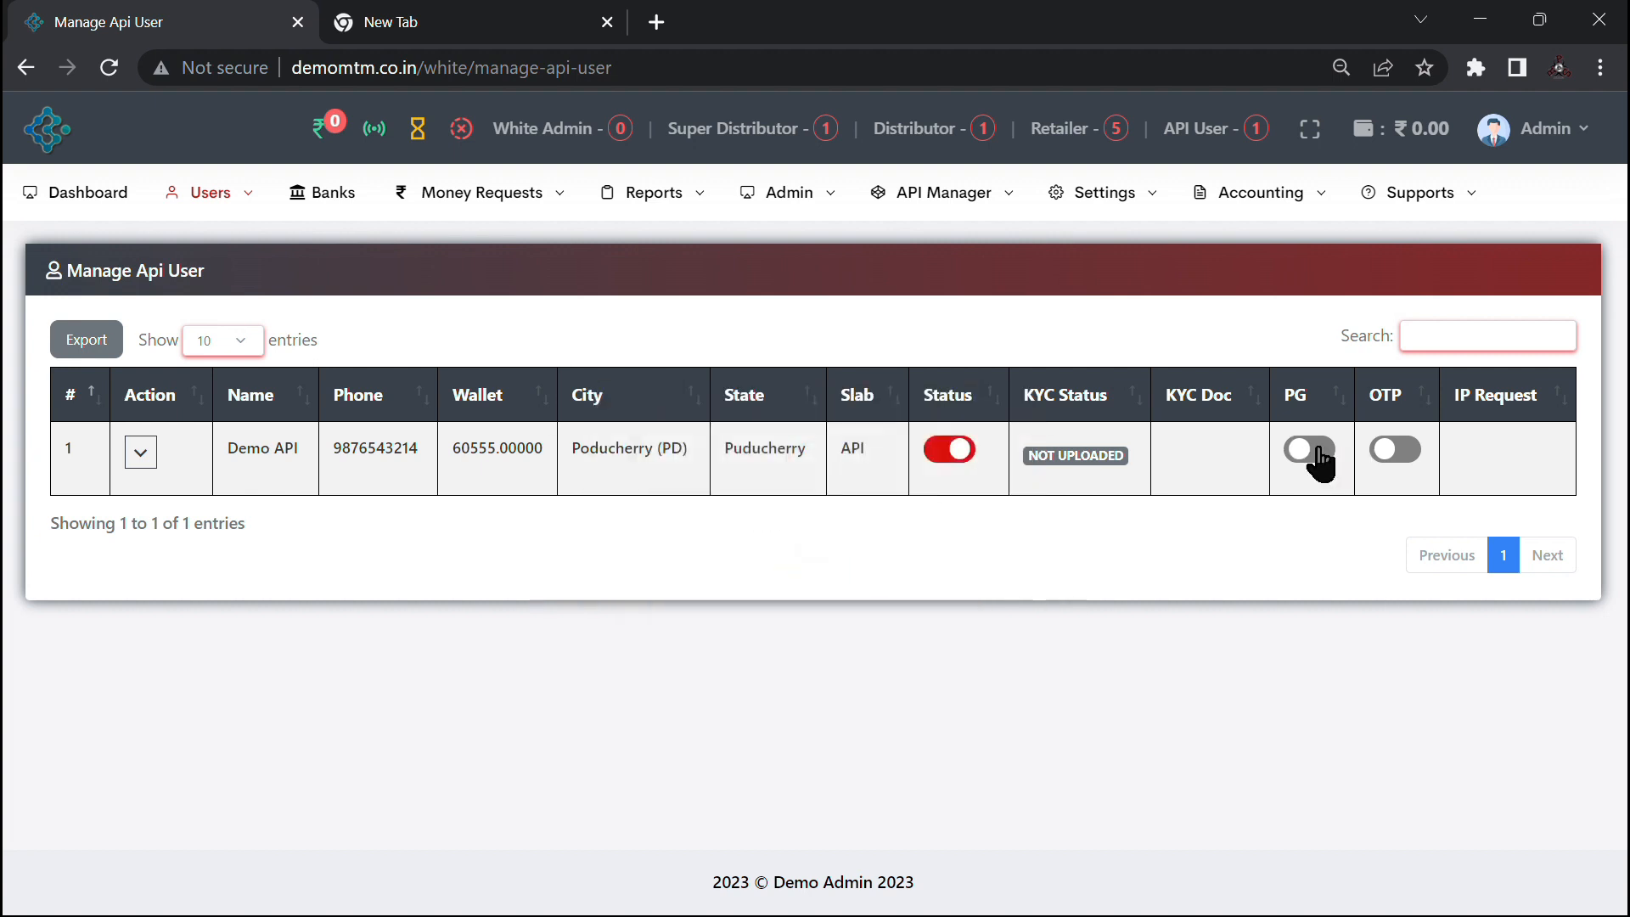
click(945, 449)
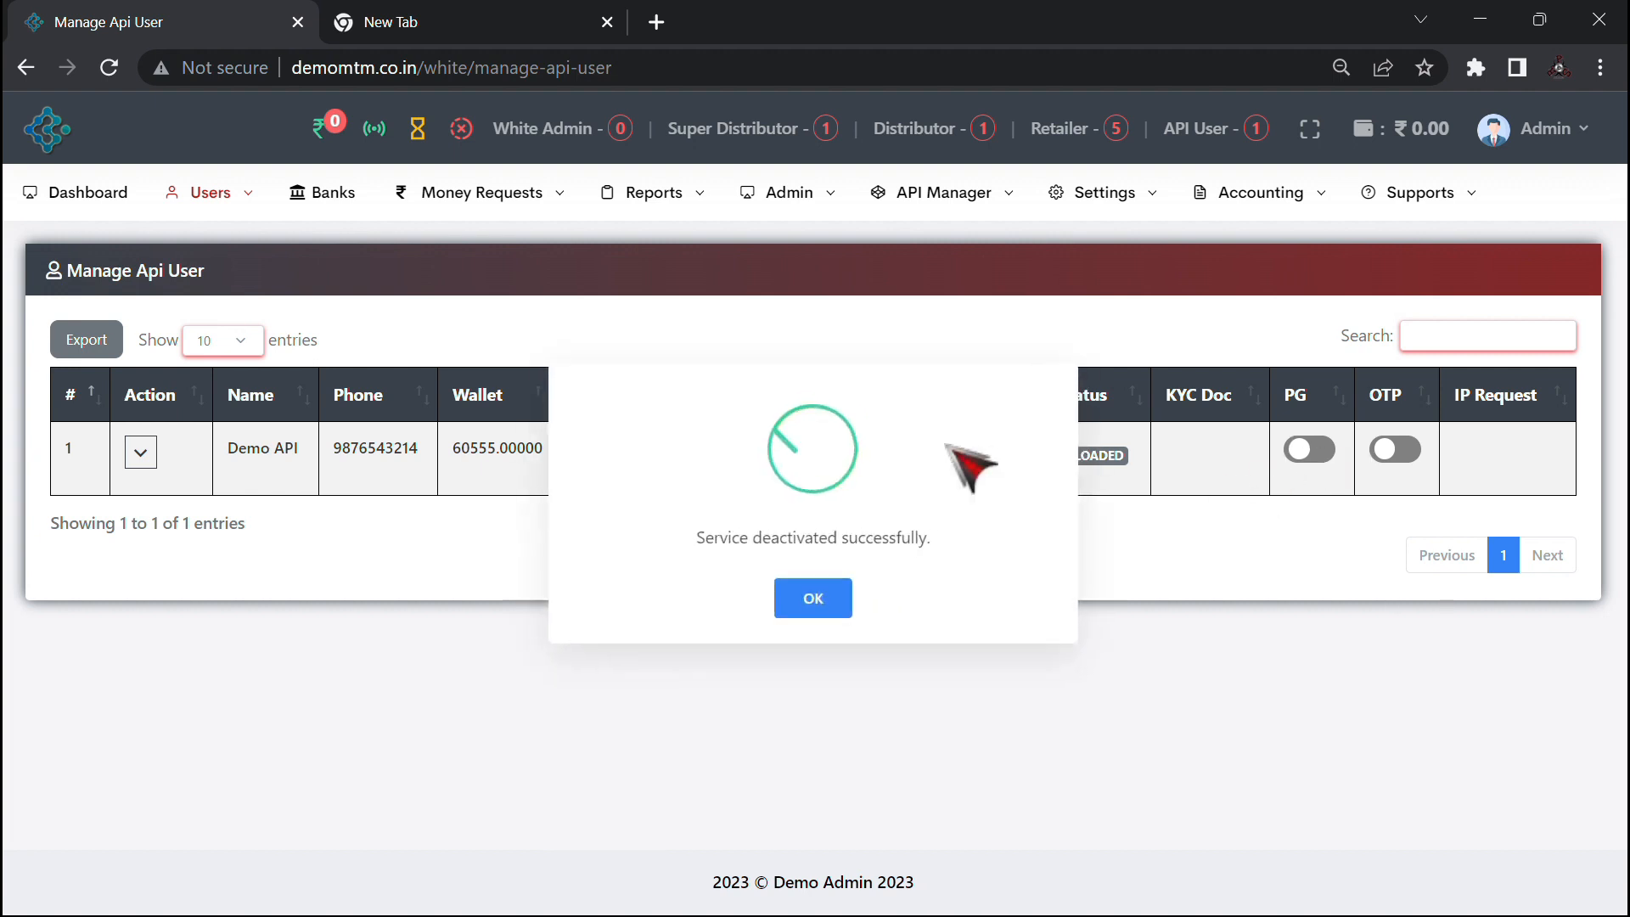
click(939, 452)
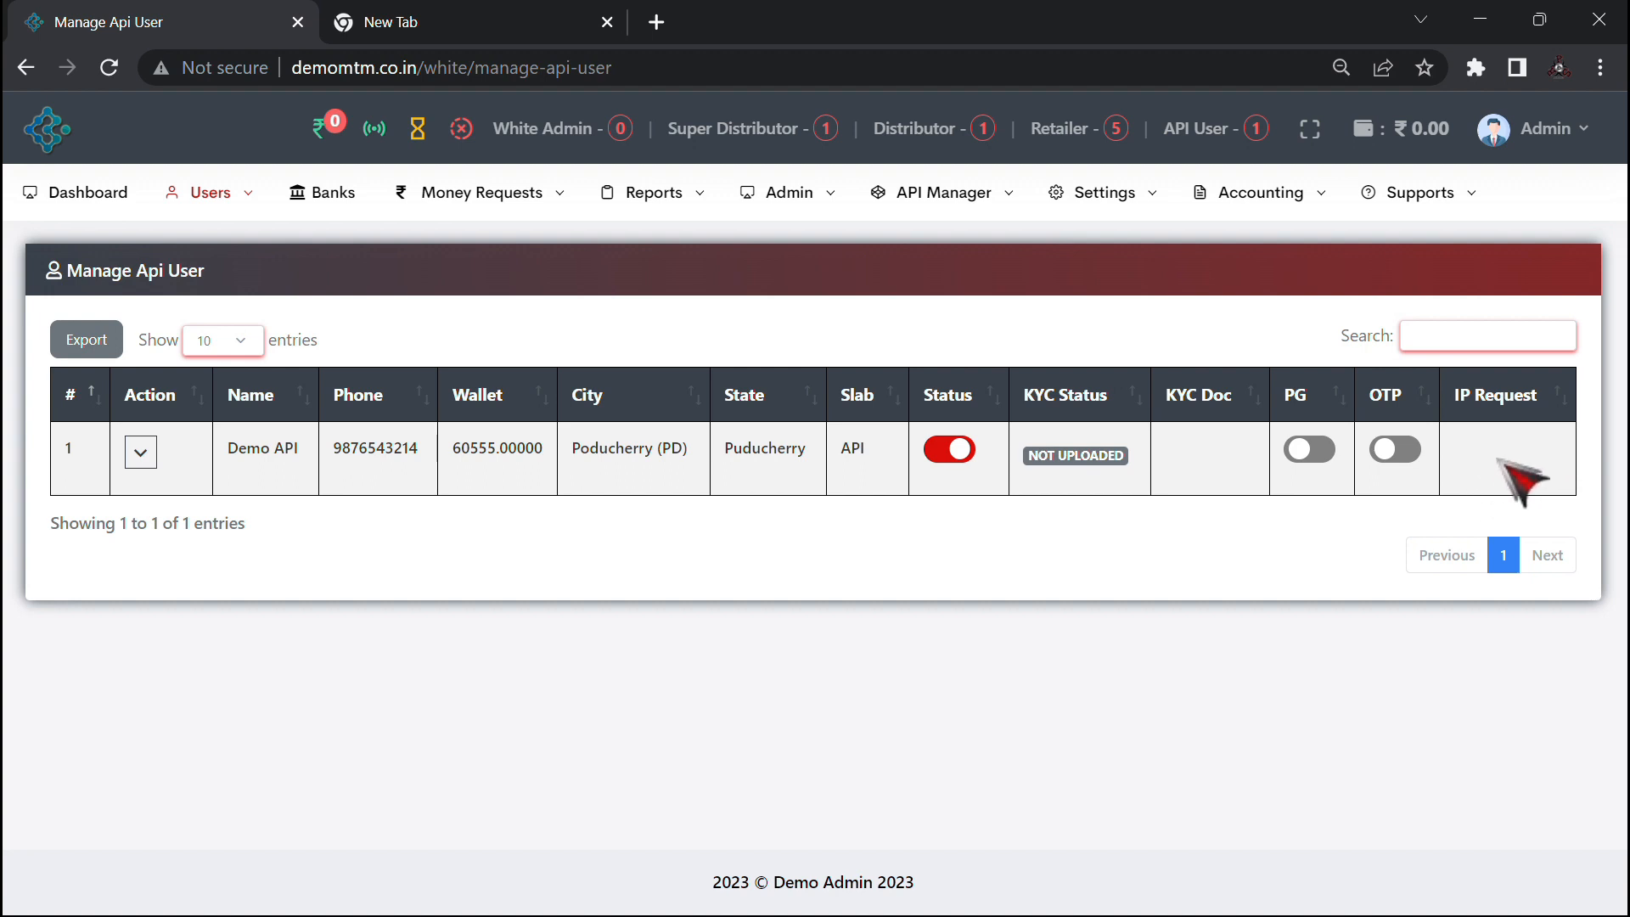
click(224, 216)
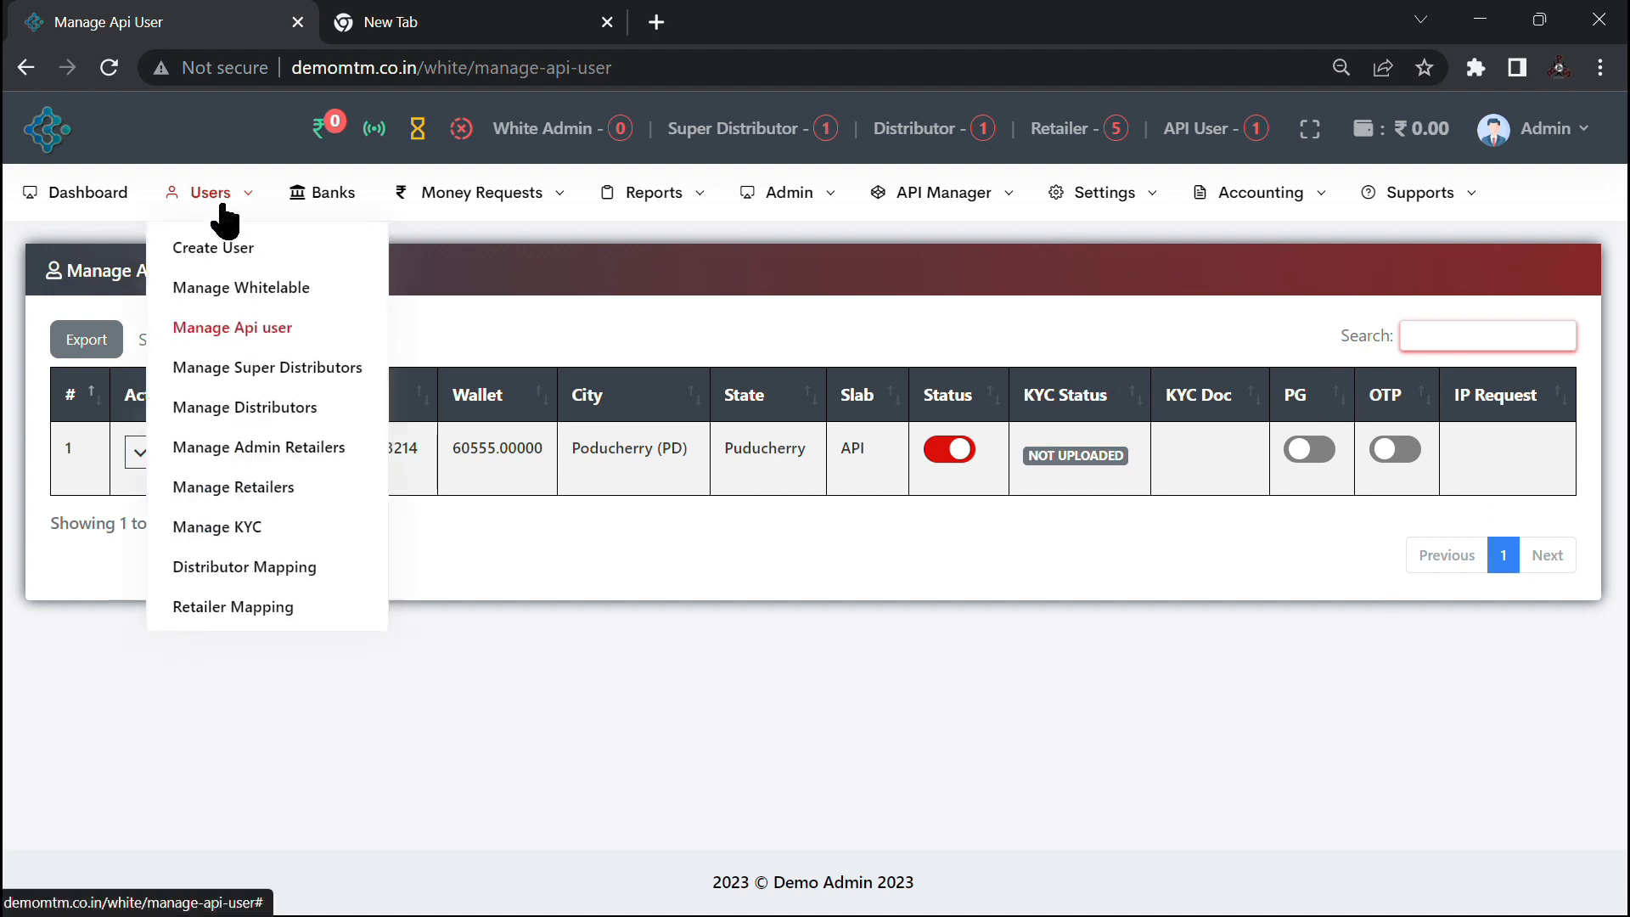
Step: Open Manage Admin Retailers to view its three retailers
click(248, 461)
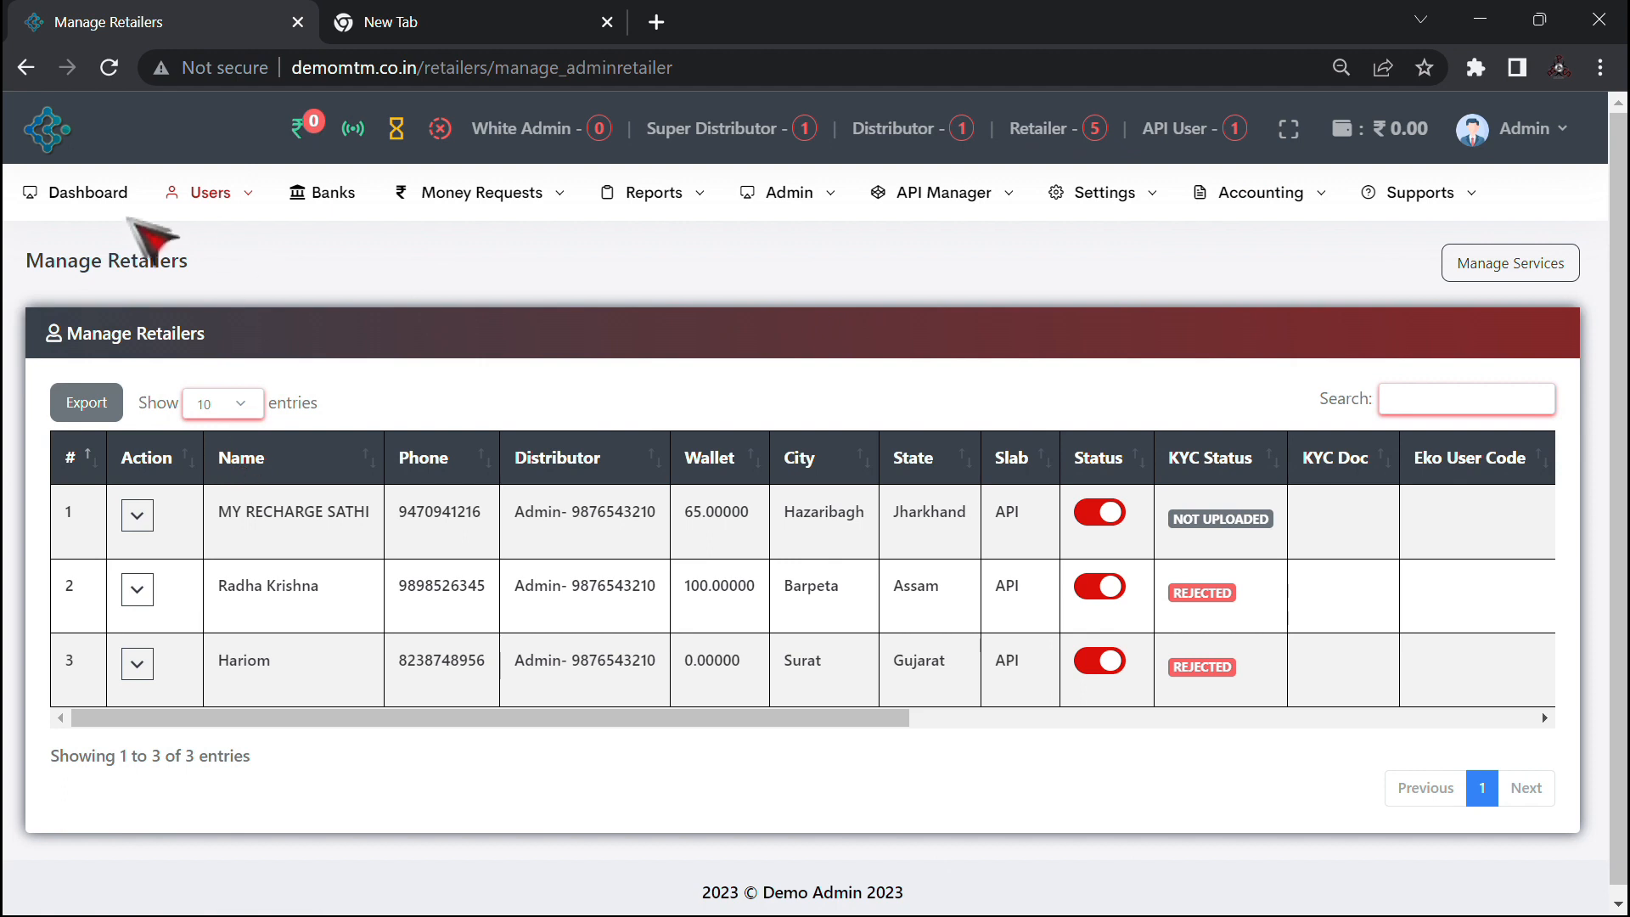
Step: Reload the admin retailers list, then switch to the full Retailers list showing two retailers
mouse_move(212, 193)
click(248, 450)
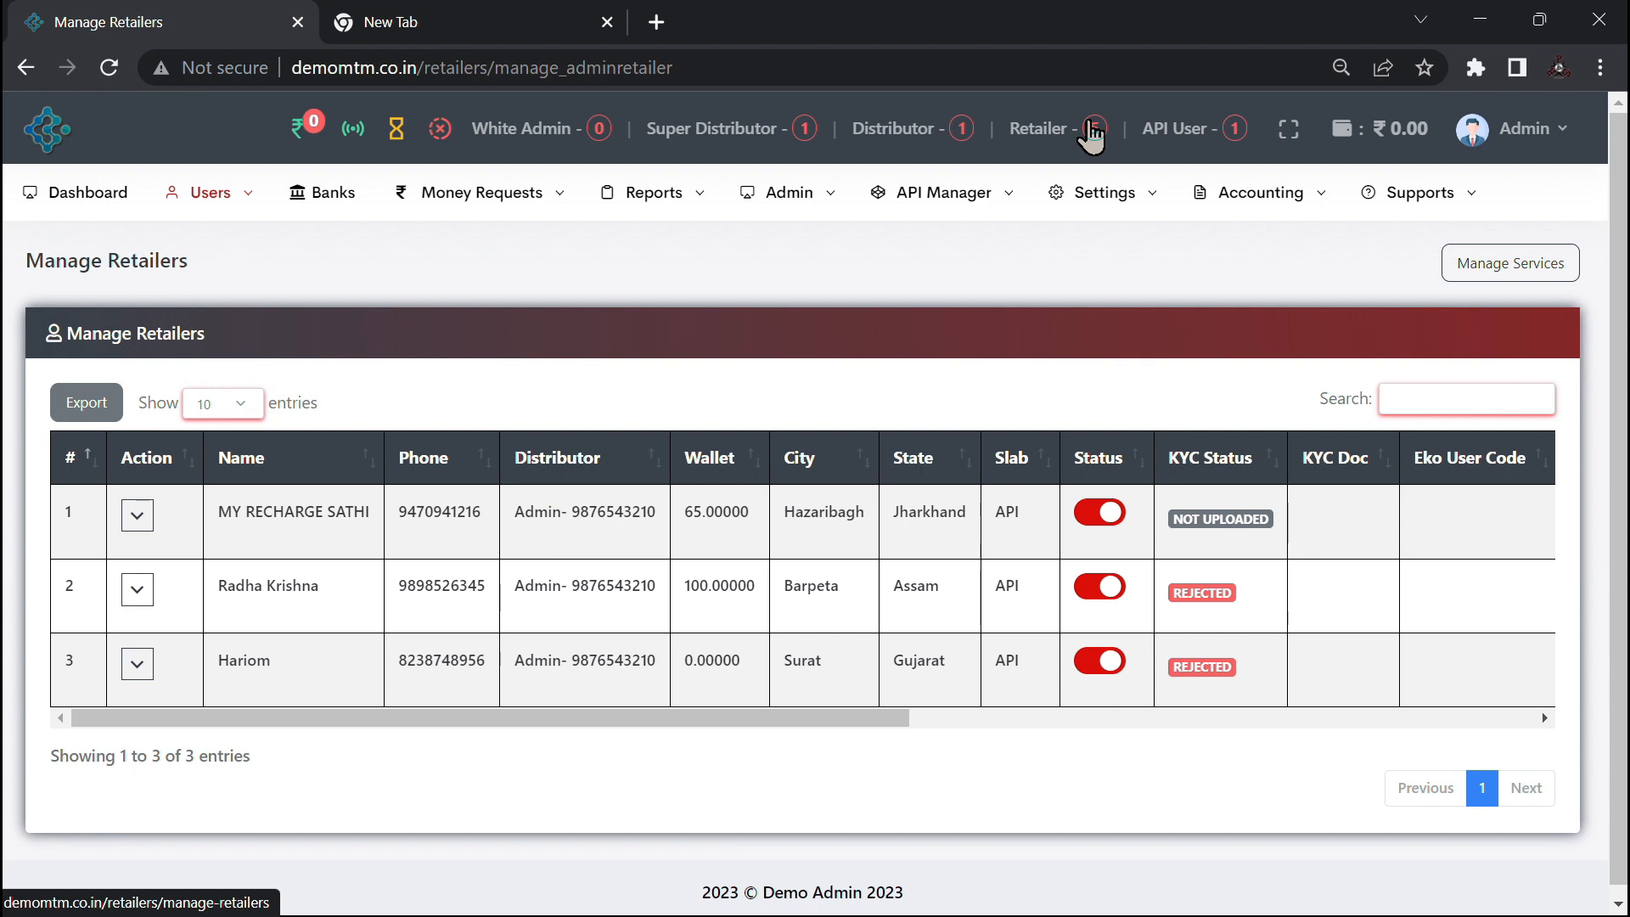
click(1092, 129)
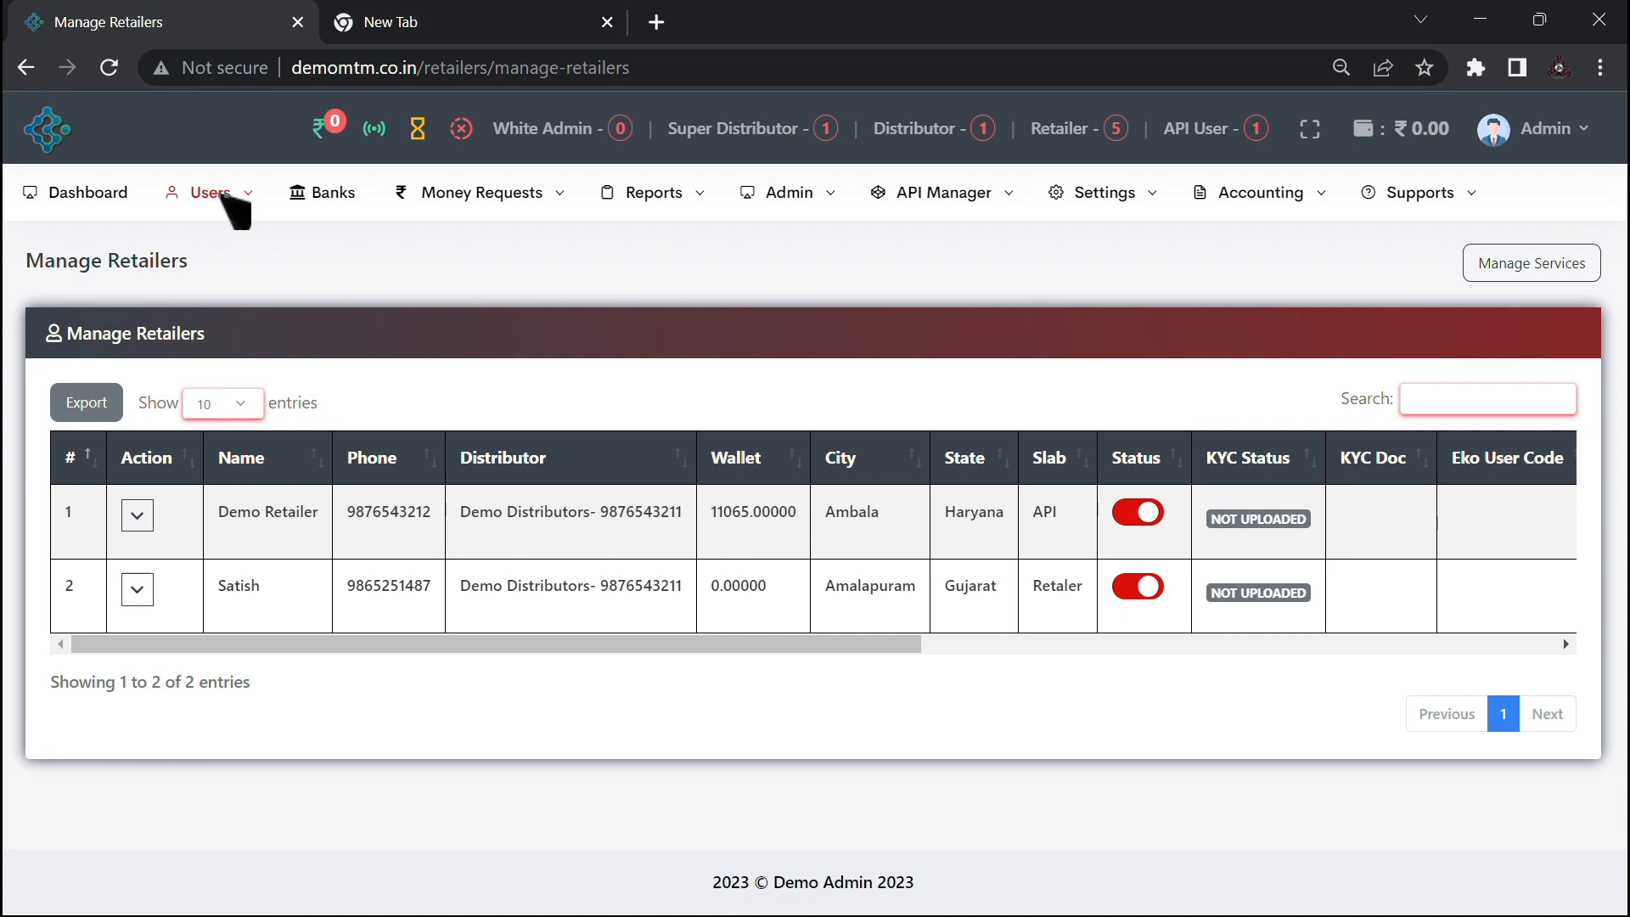
mouse_move(210, 196)
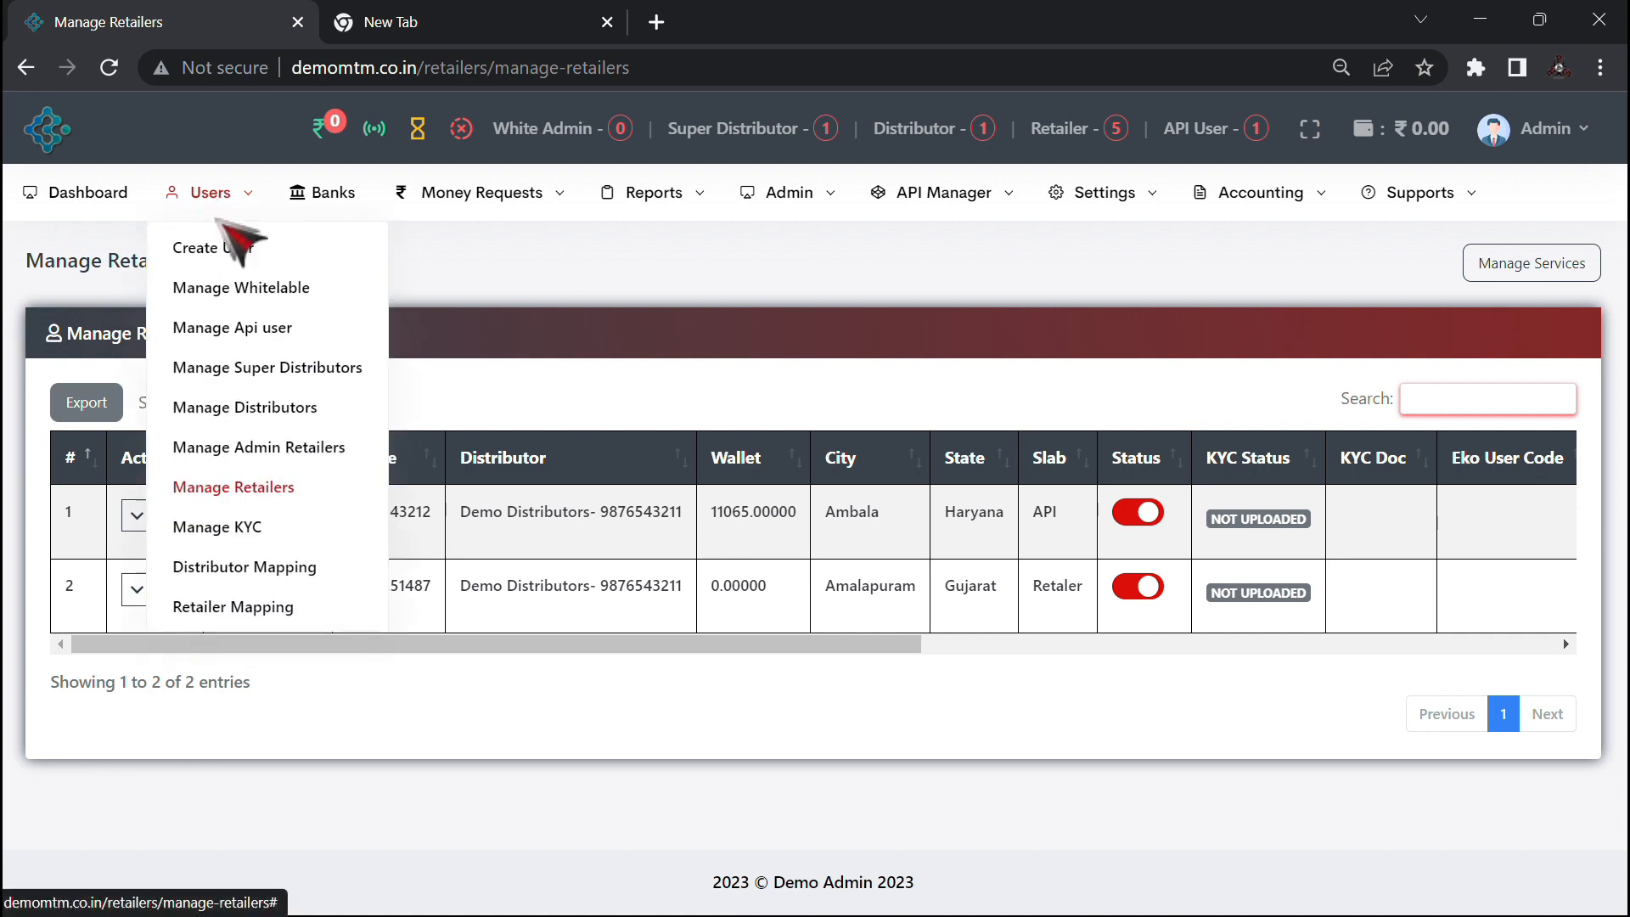
Step: Confirm Manage KYC has no pending users and try submitting Retailer Mapping without a mobile number
click(293, 531)
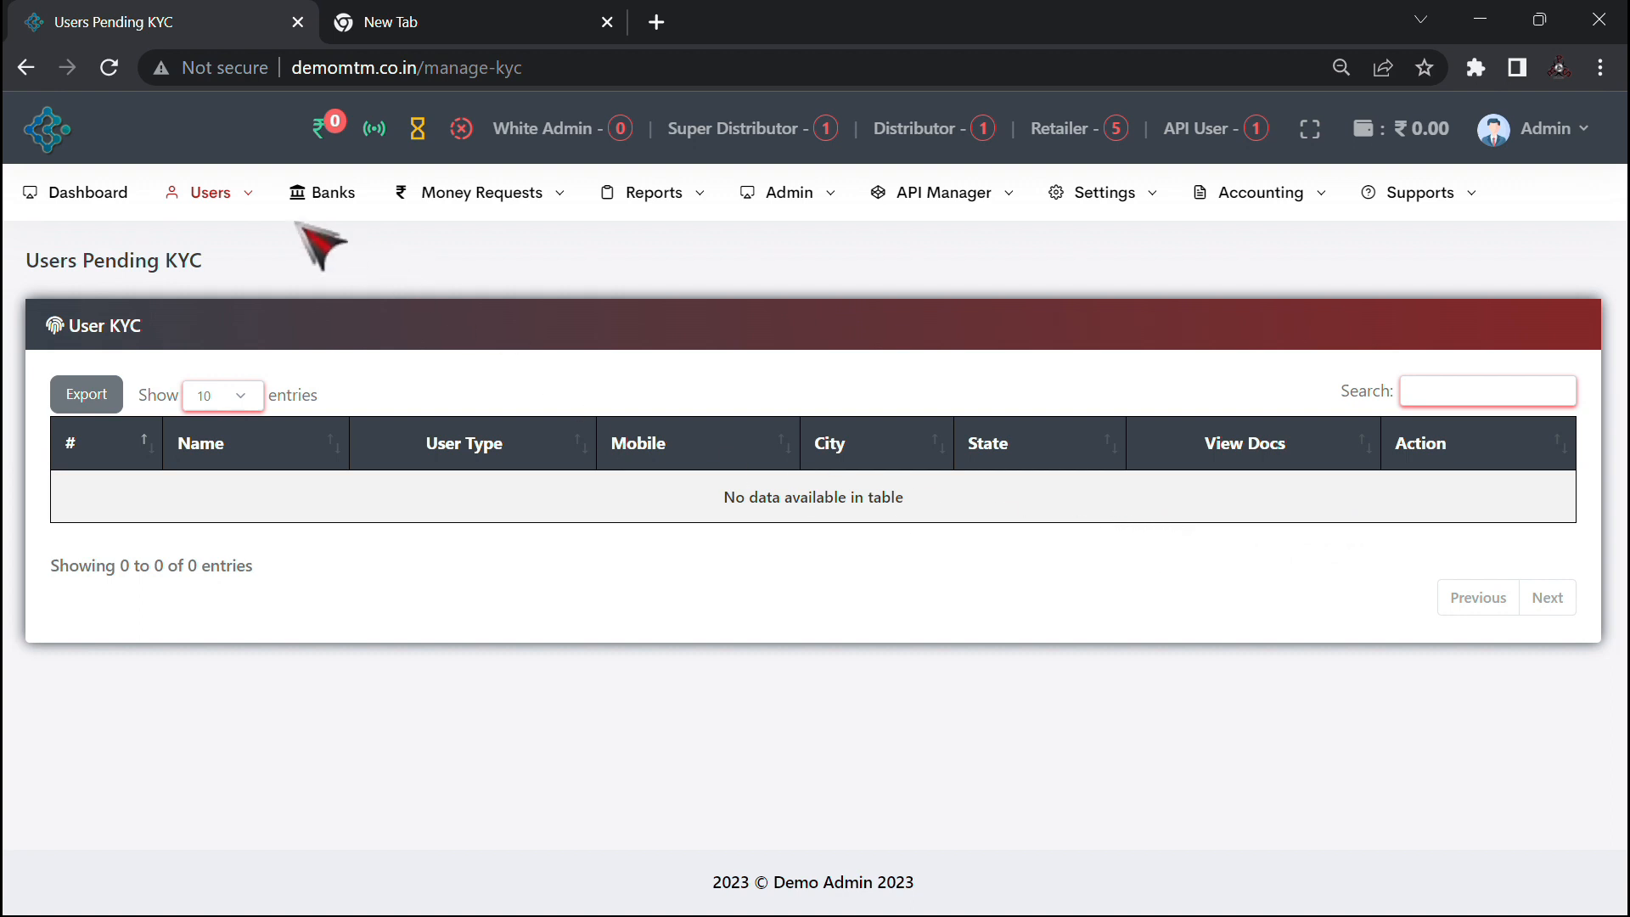
click(208, 192)
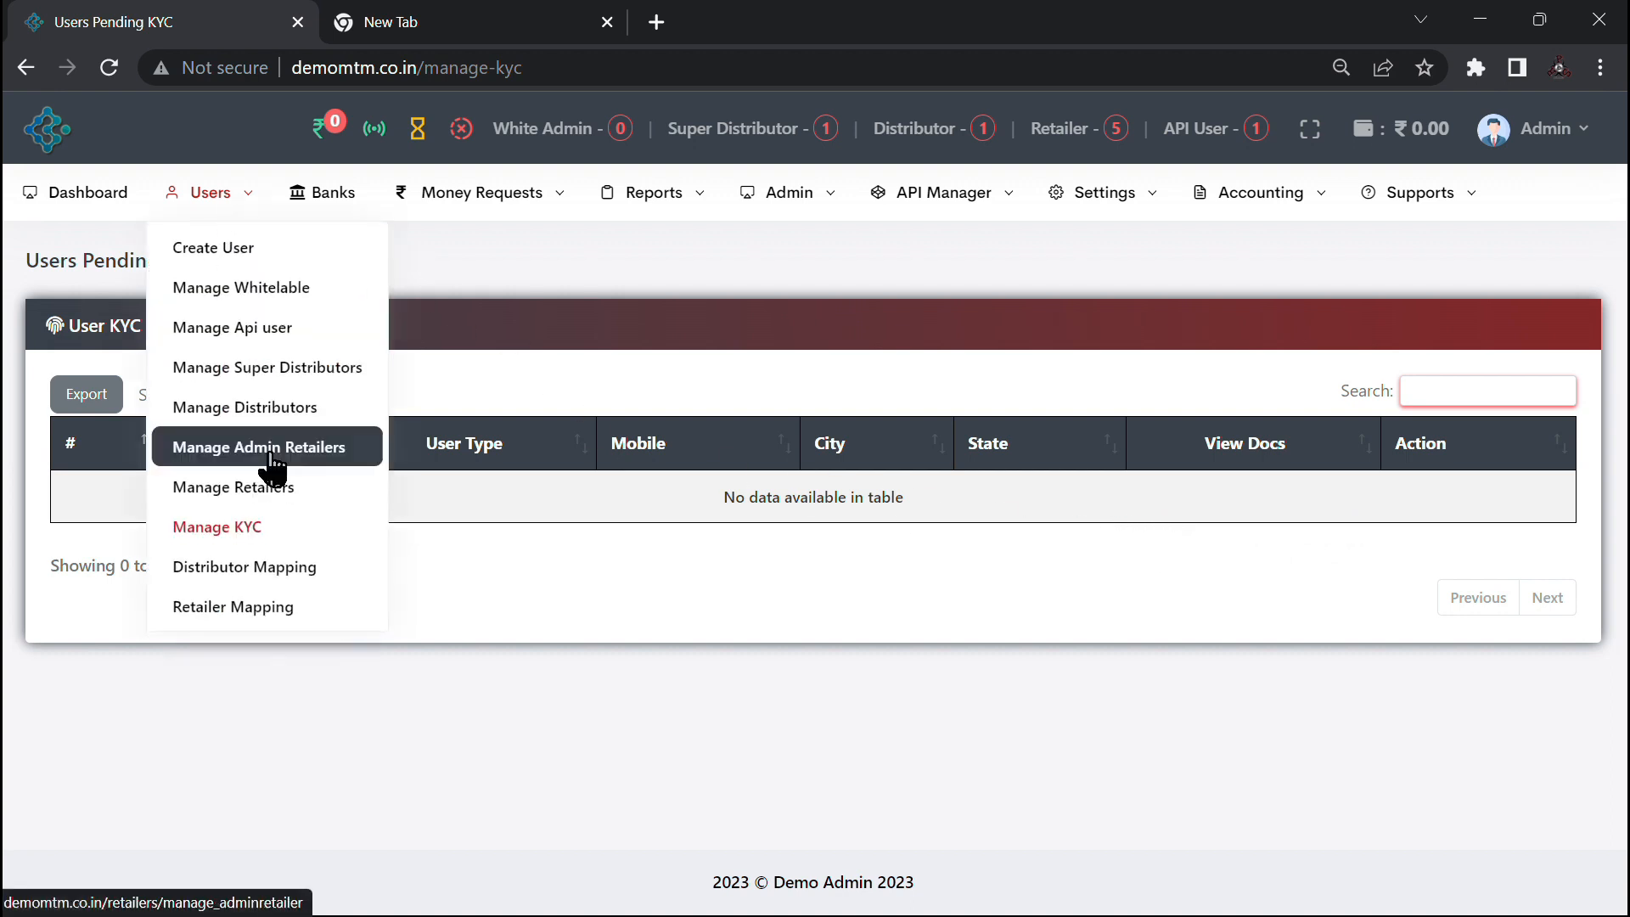
click(265, 608)
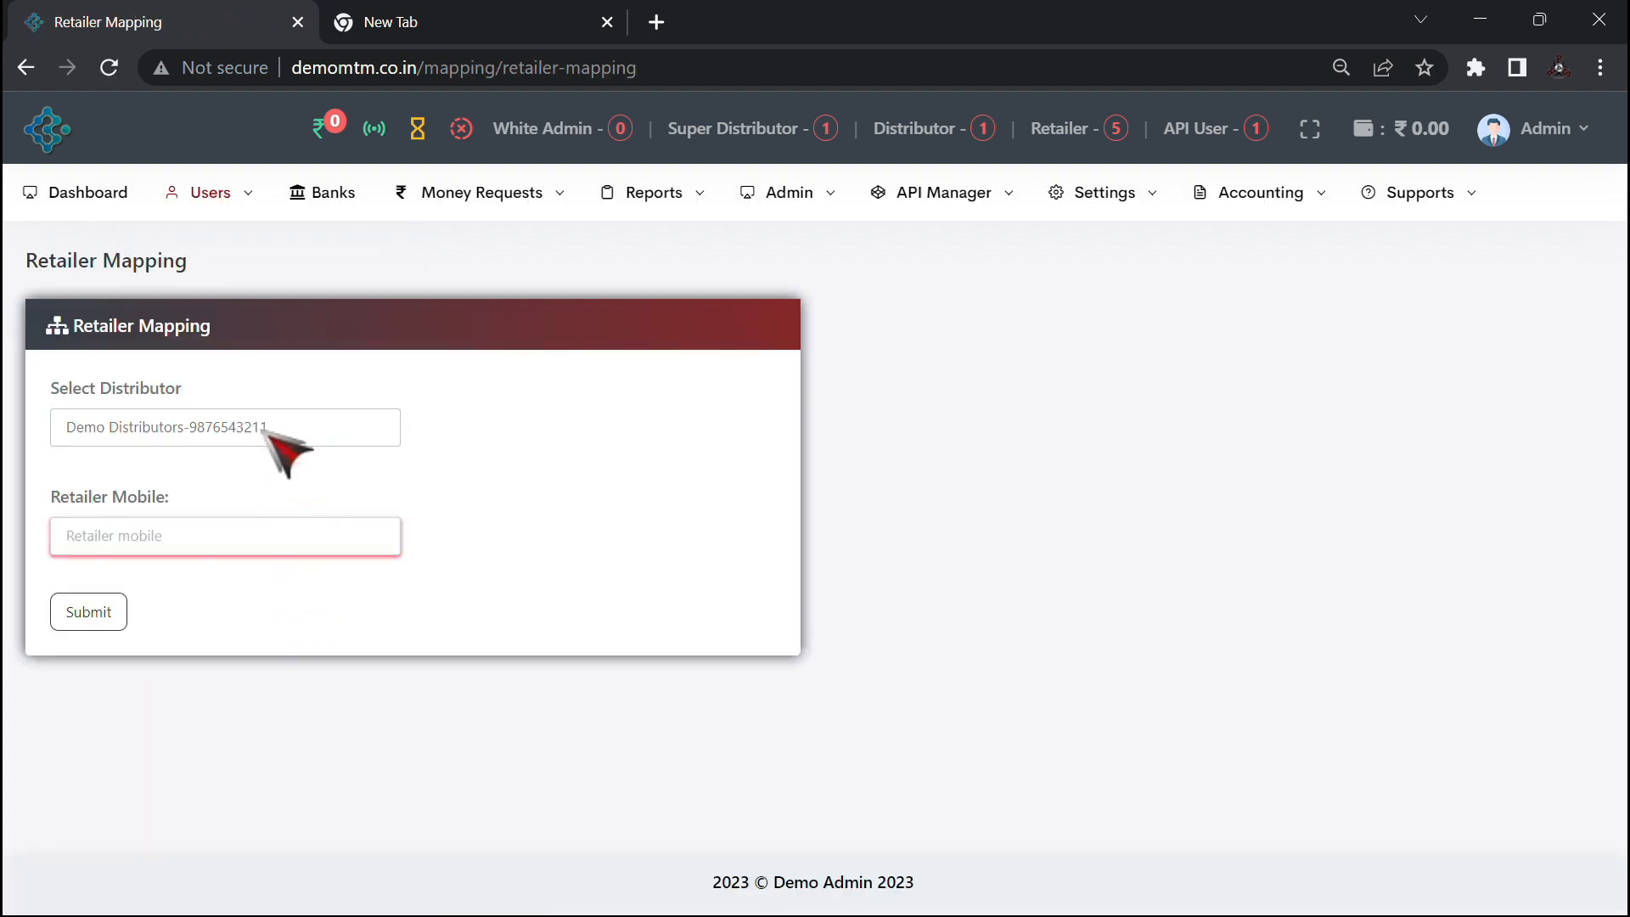
click(278, 534)
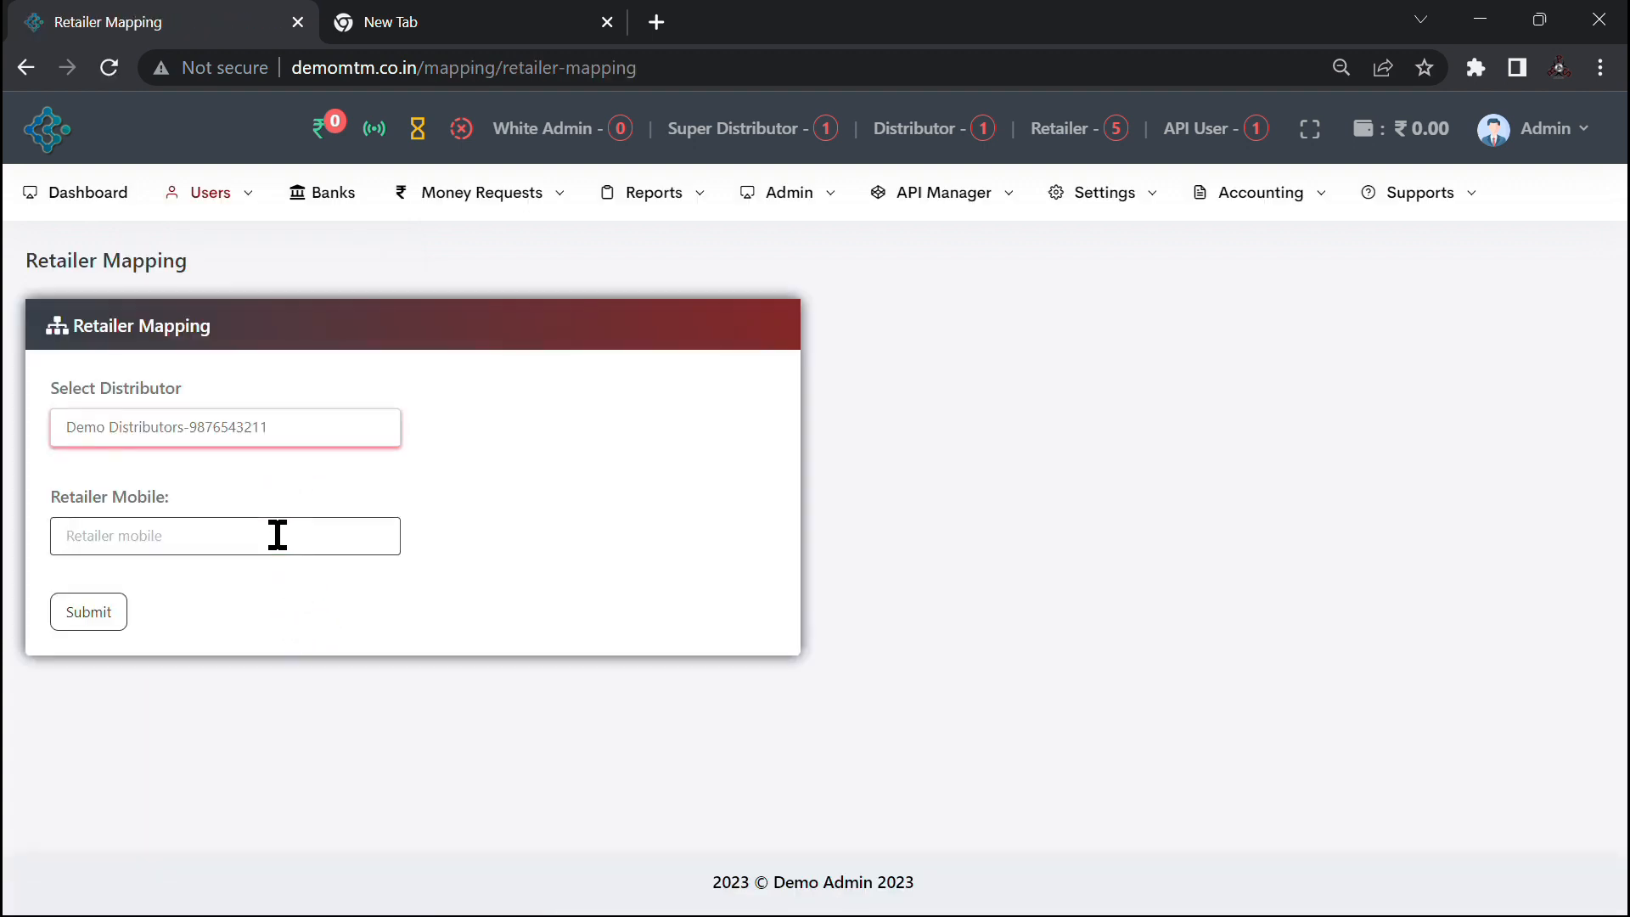
click(68, 618)
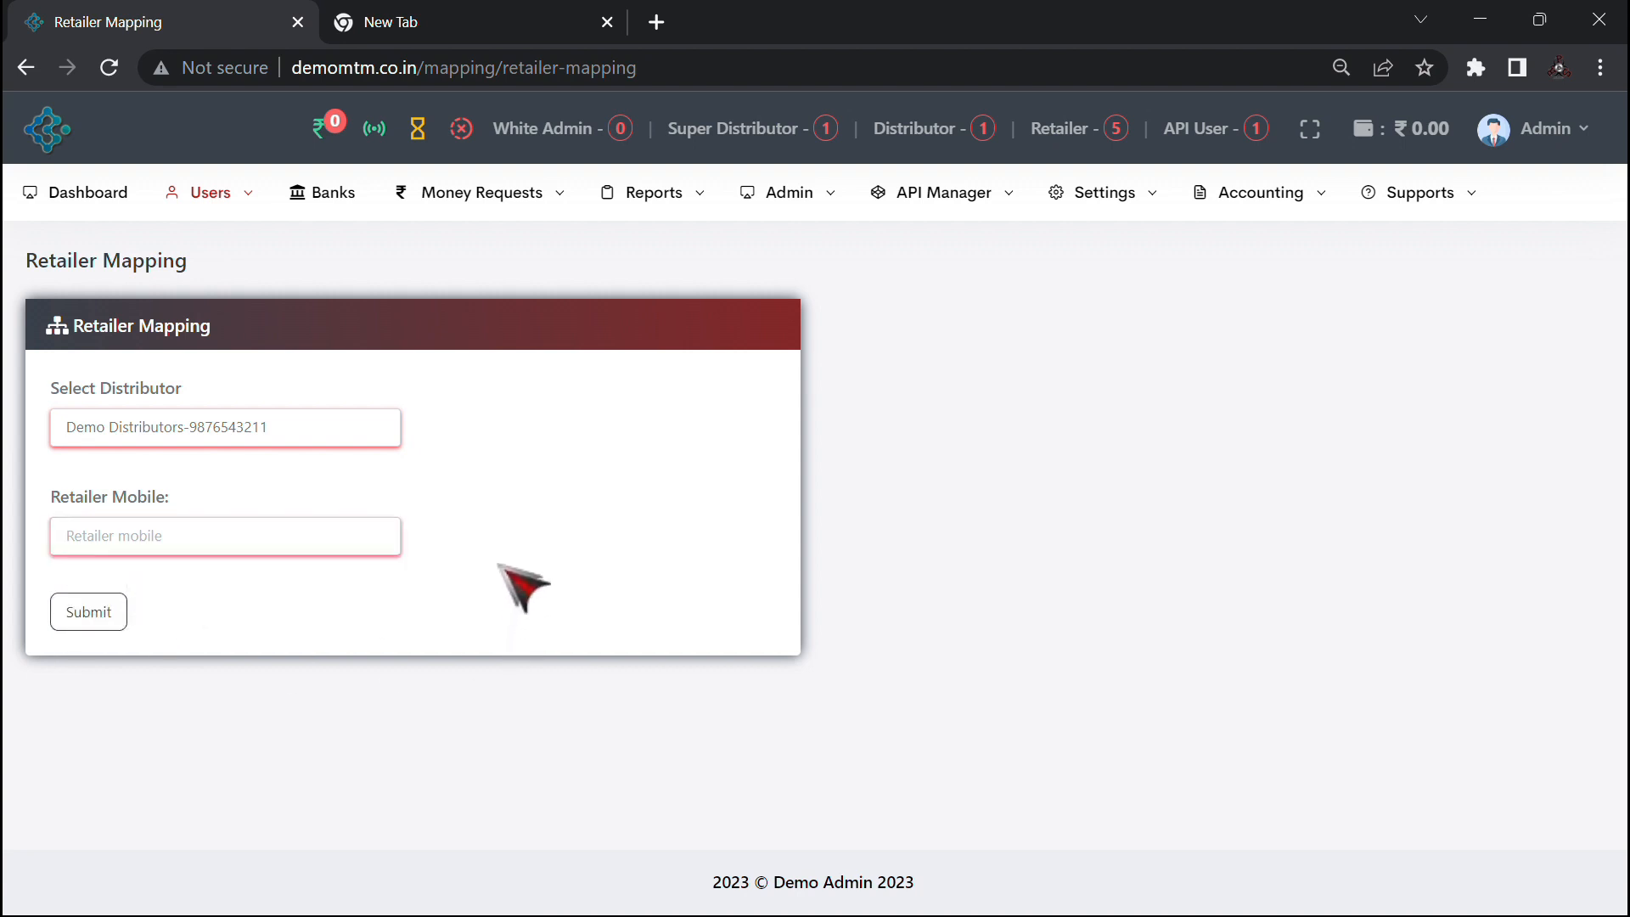
click(333, 207)
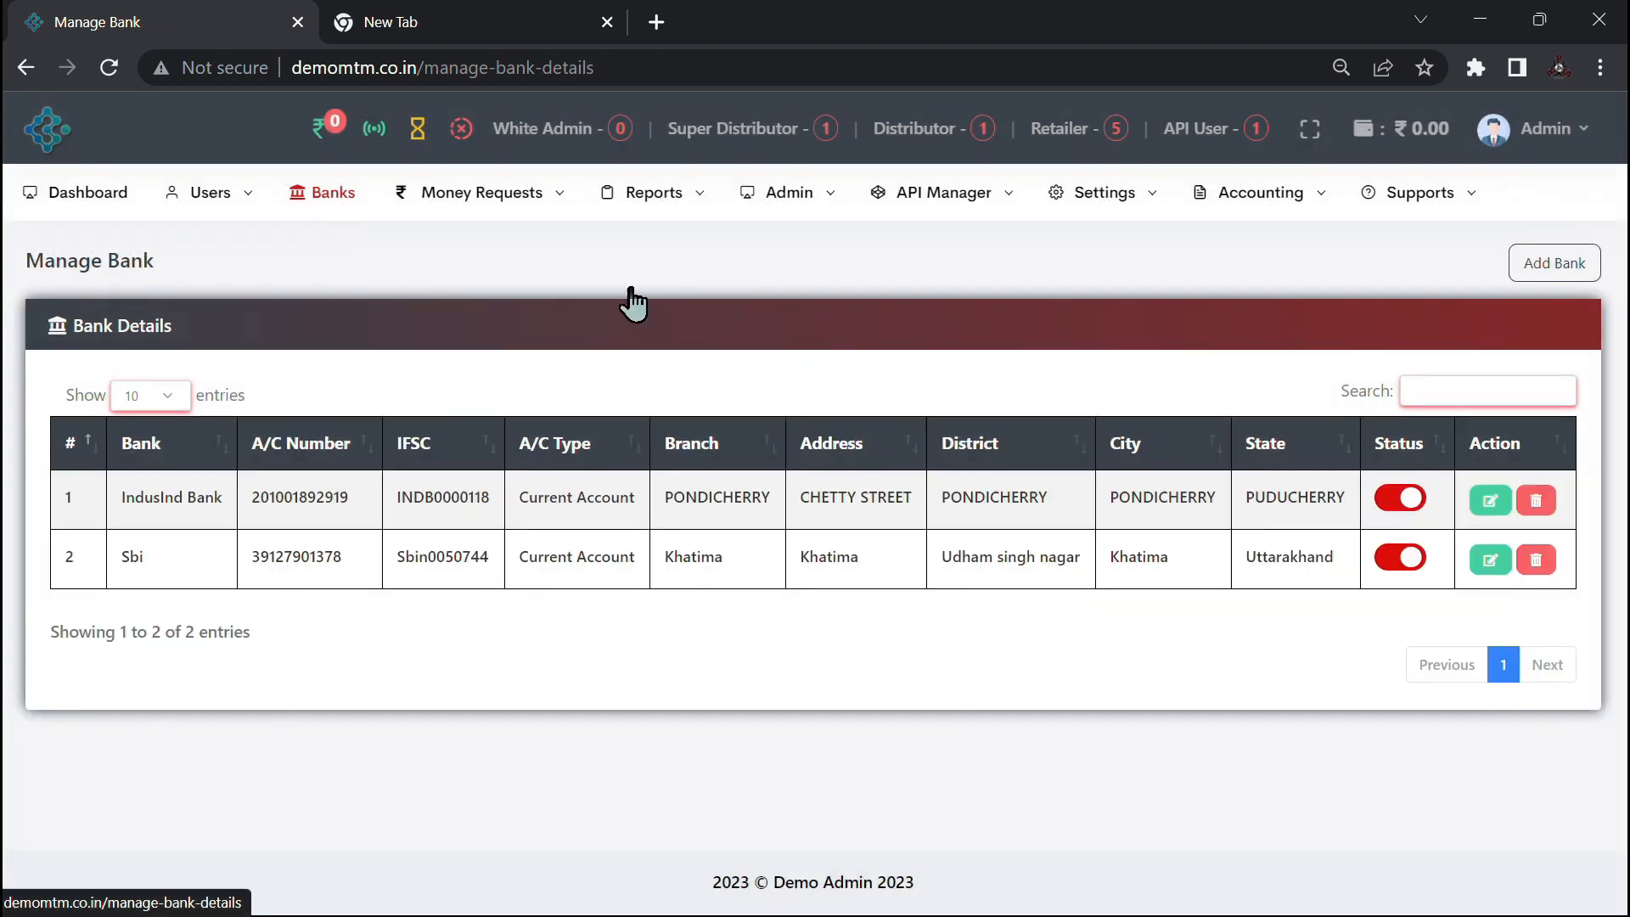
Step: Cancel the Add Bank form, toggle IndusInd Bank off and back to active, then view the Reports list
click(1560, 270)
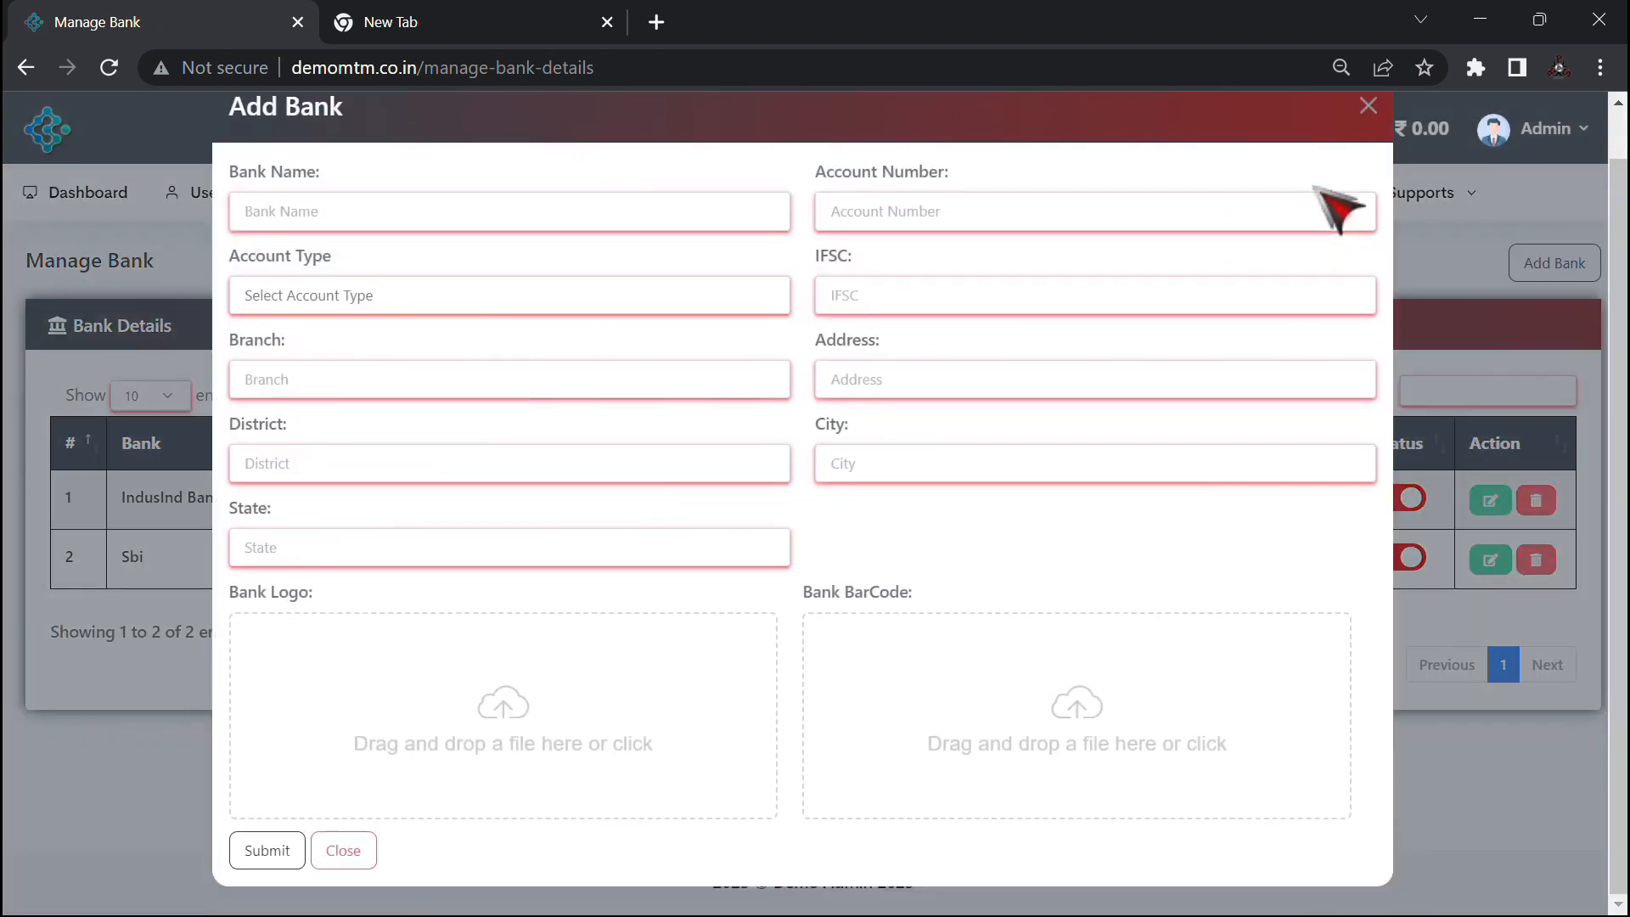
click(1367, 157)
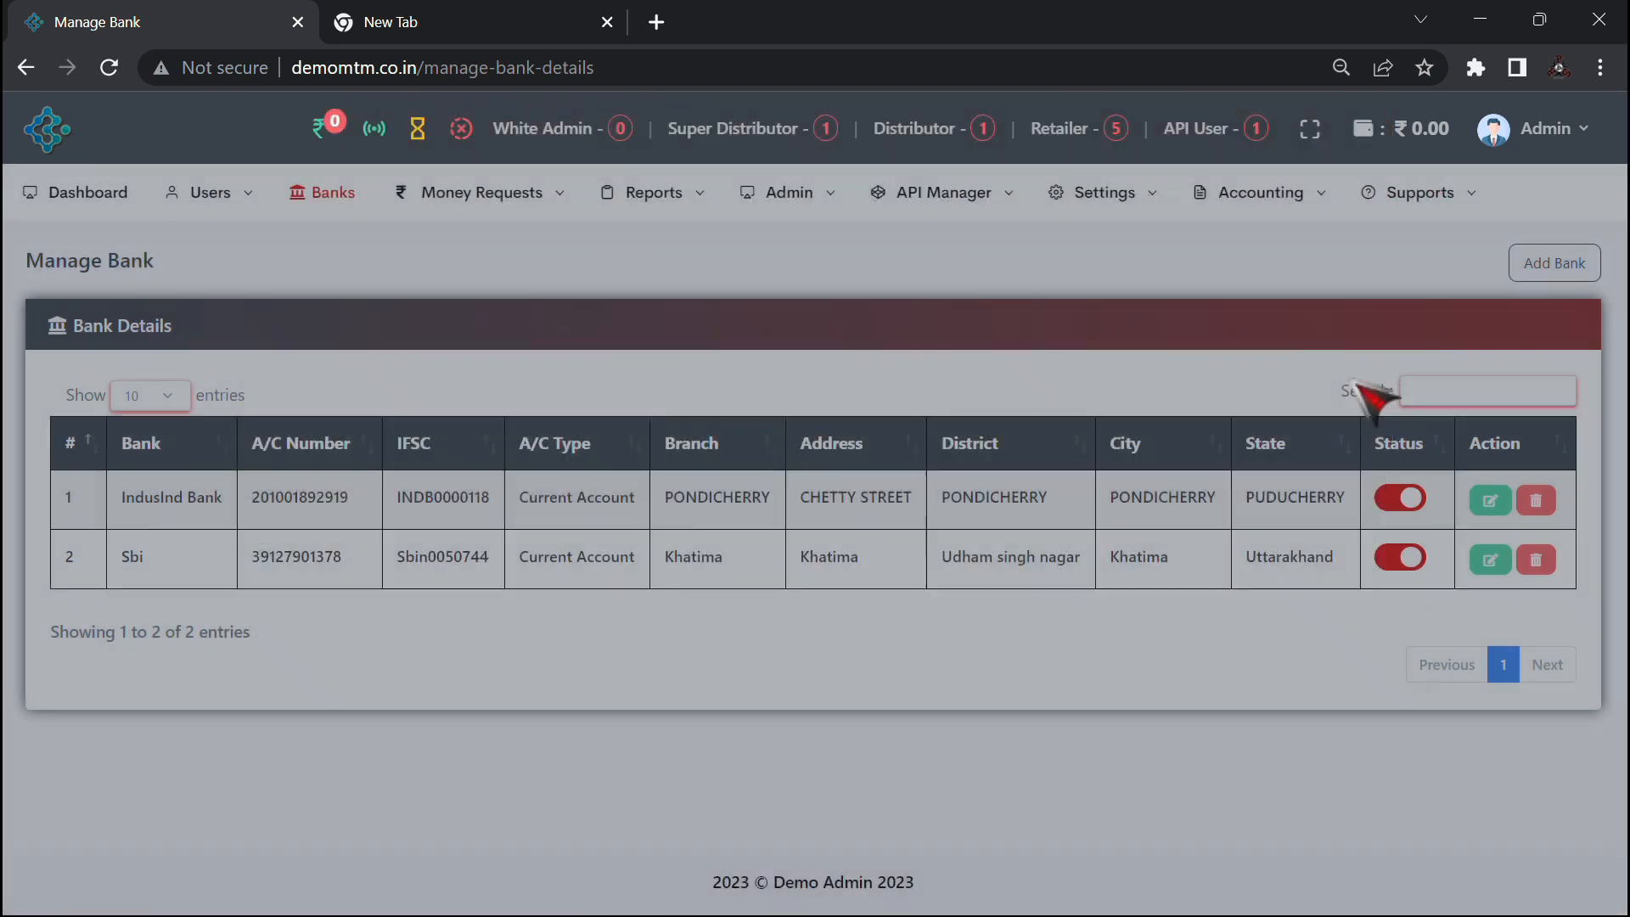
click(1400, 501)
click(1401, 500)
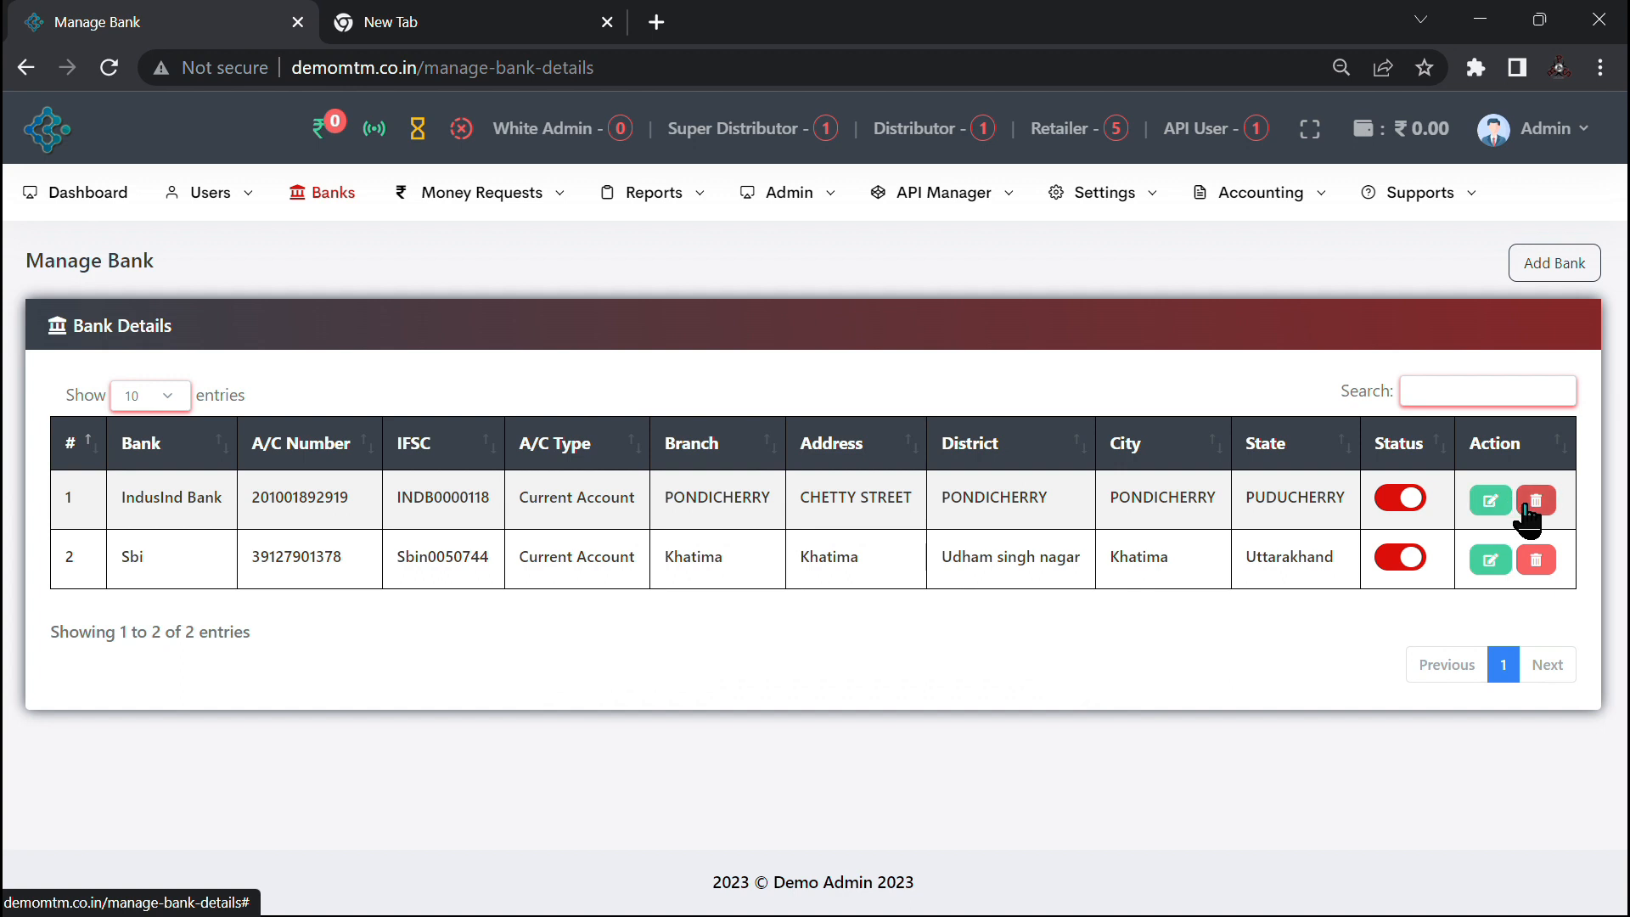
click(490, 197)
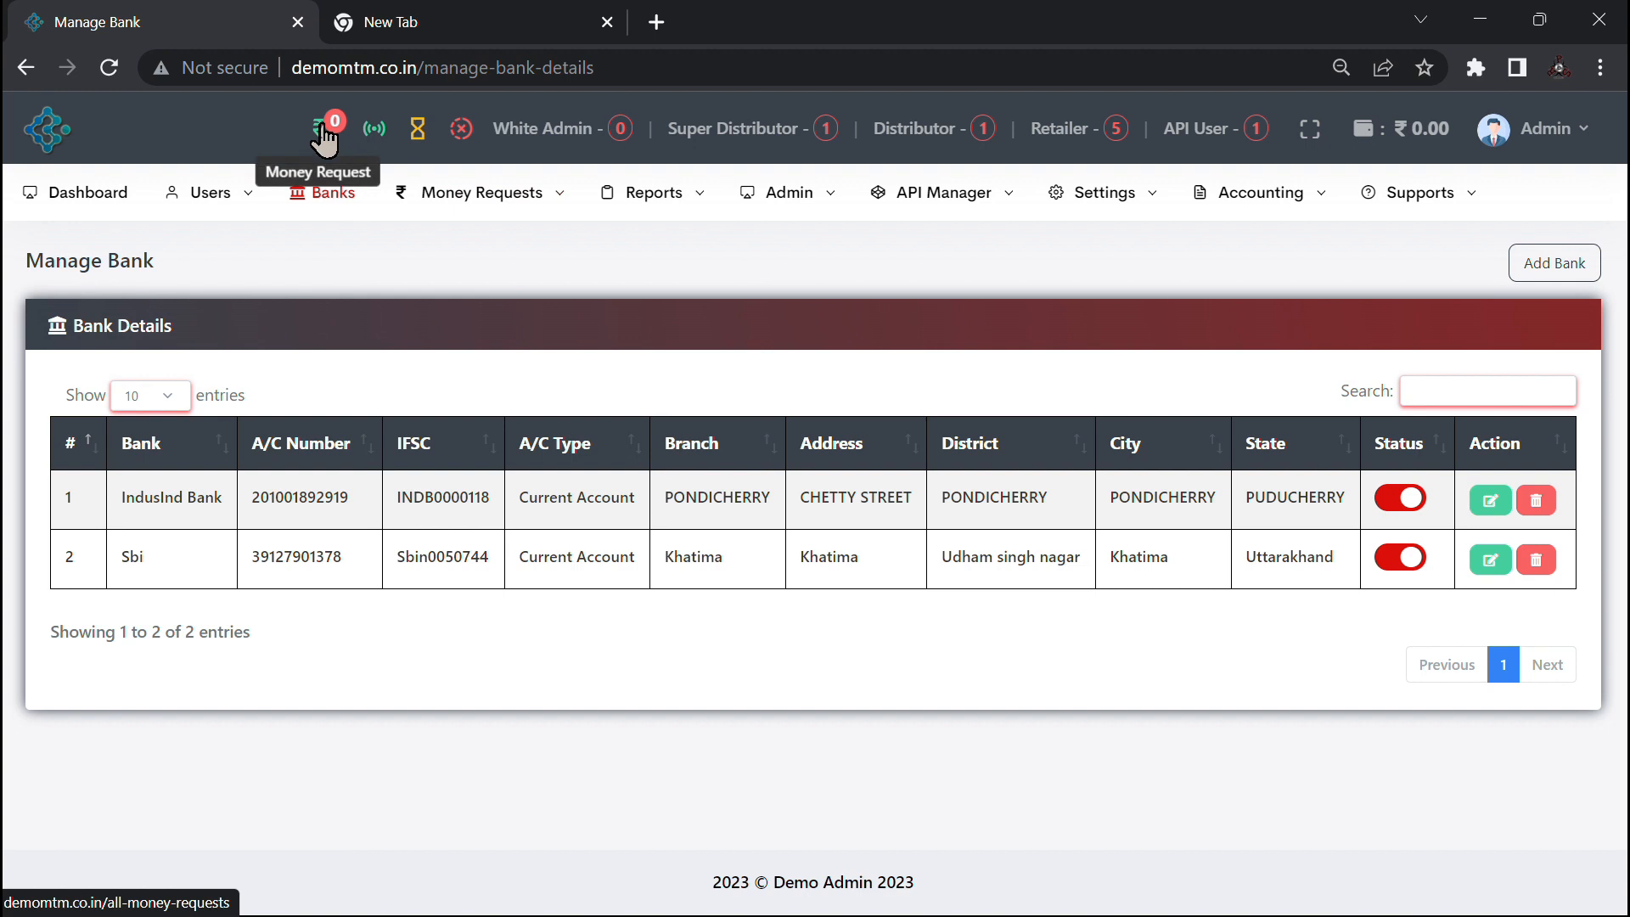
mouse_move(632, 213)
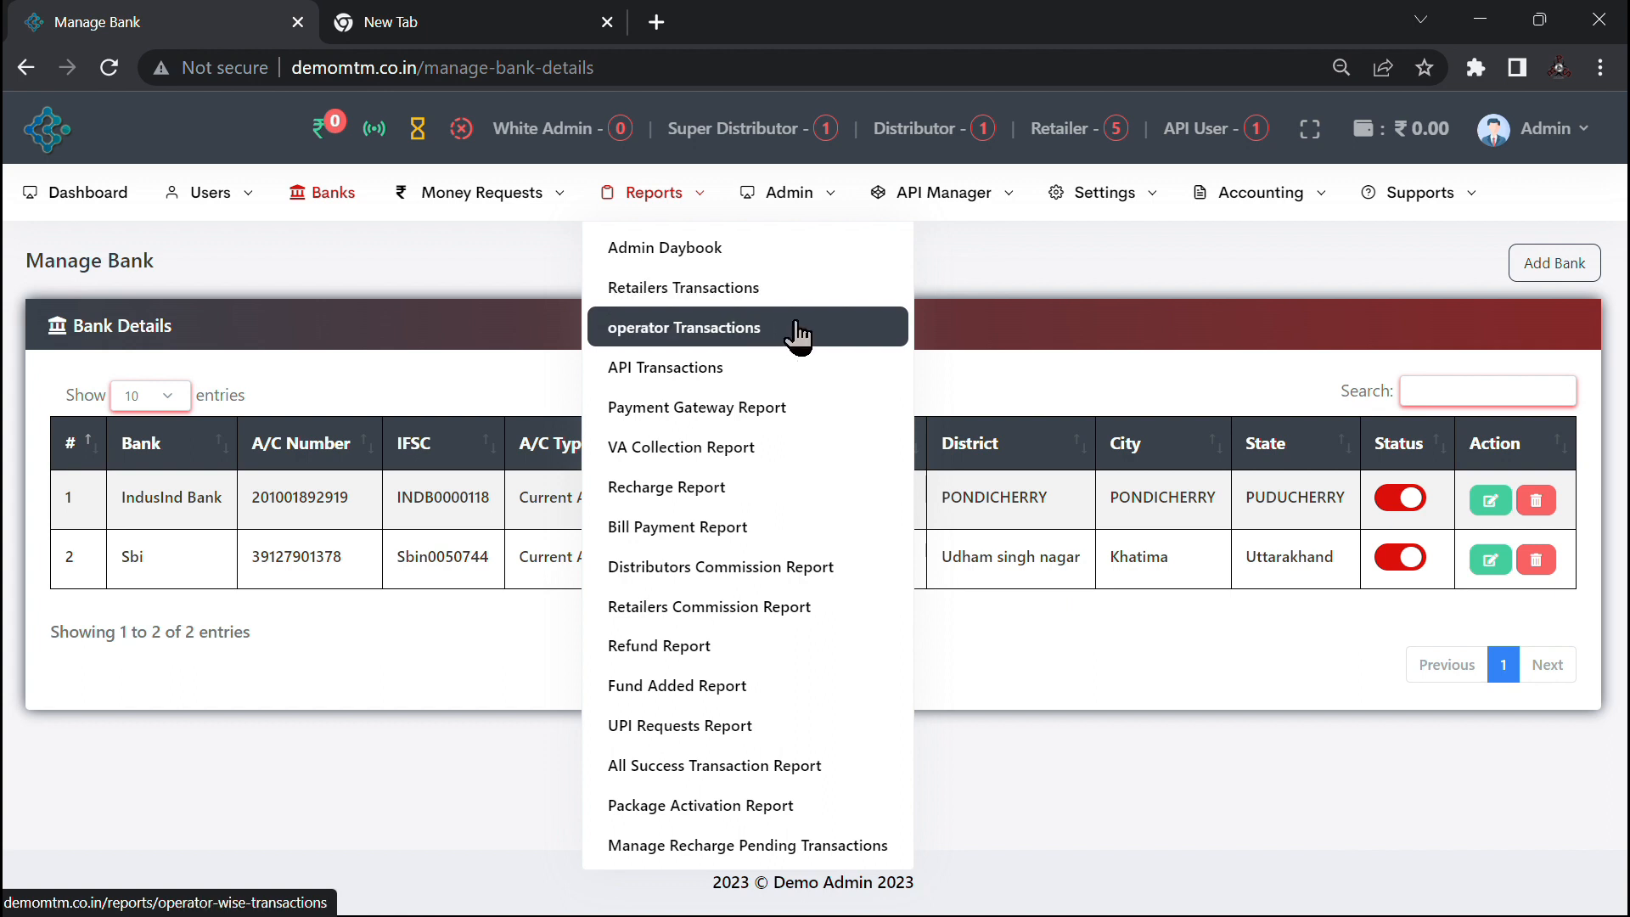
Step: Check the API Transactions Report's API filter, then open the Payment Gateway Collection Report for 05/31/2023
click(753, 369)
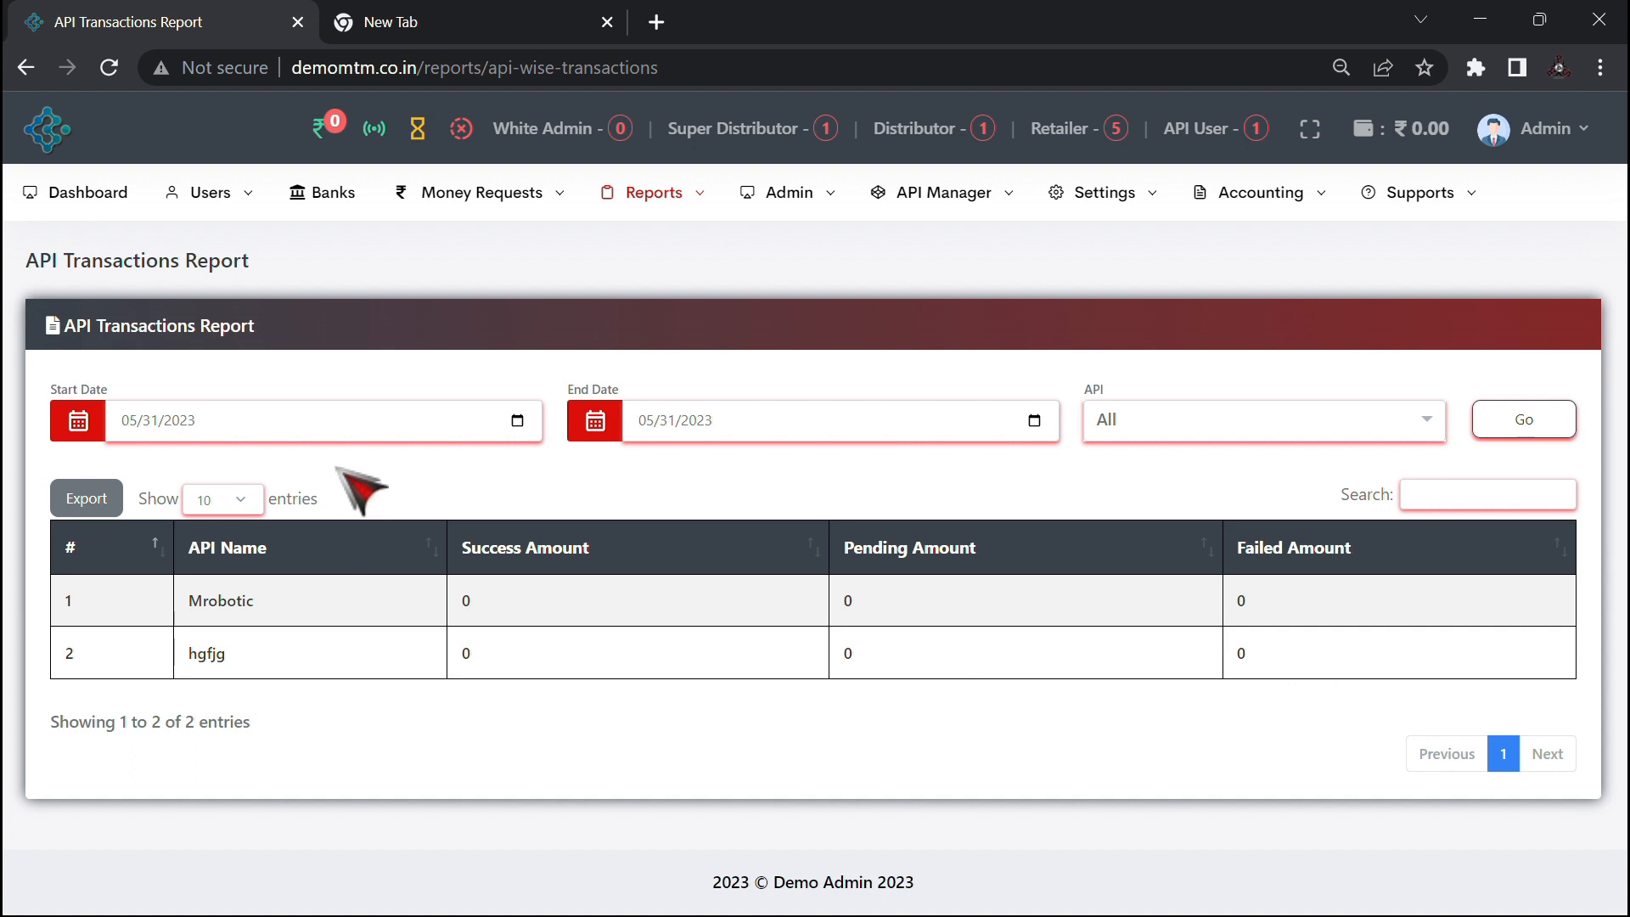
click(1164, 431)
click(1009, 478)
mouse_move(745, 212)
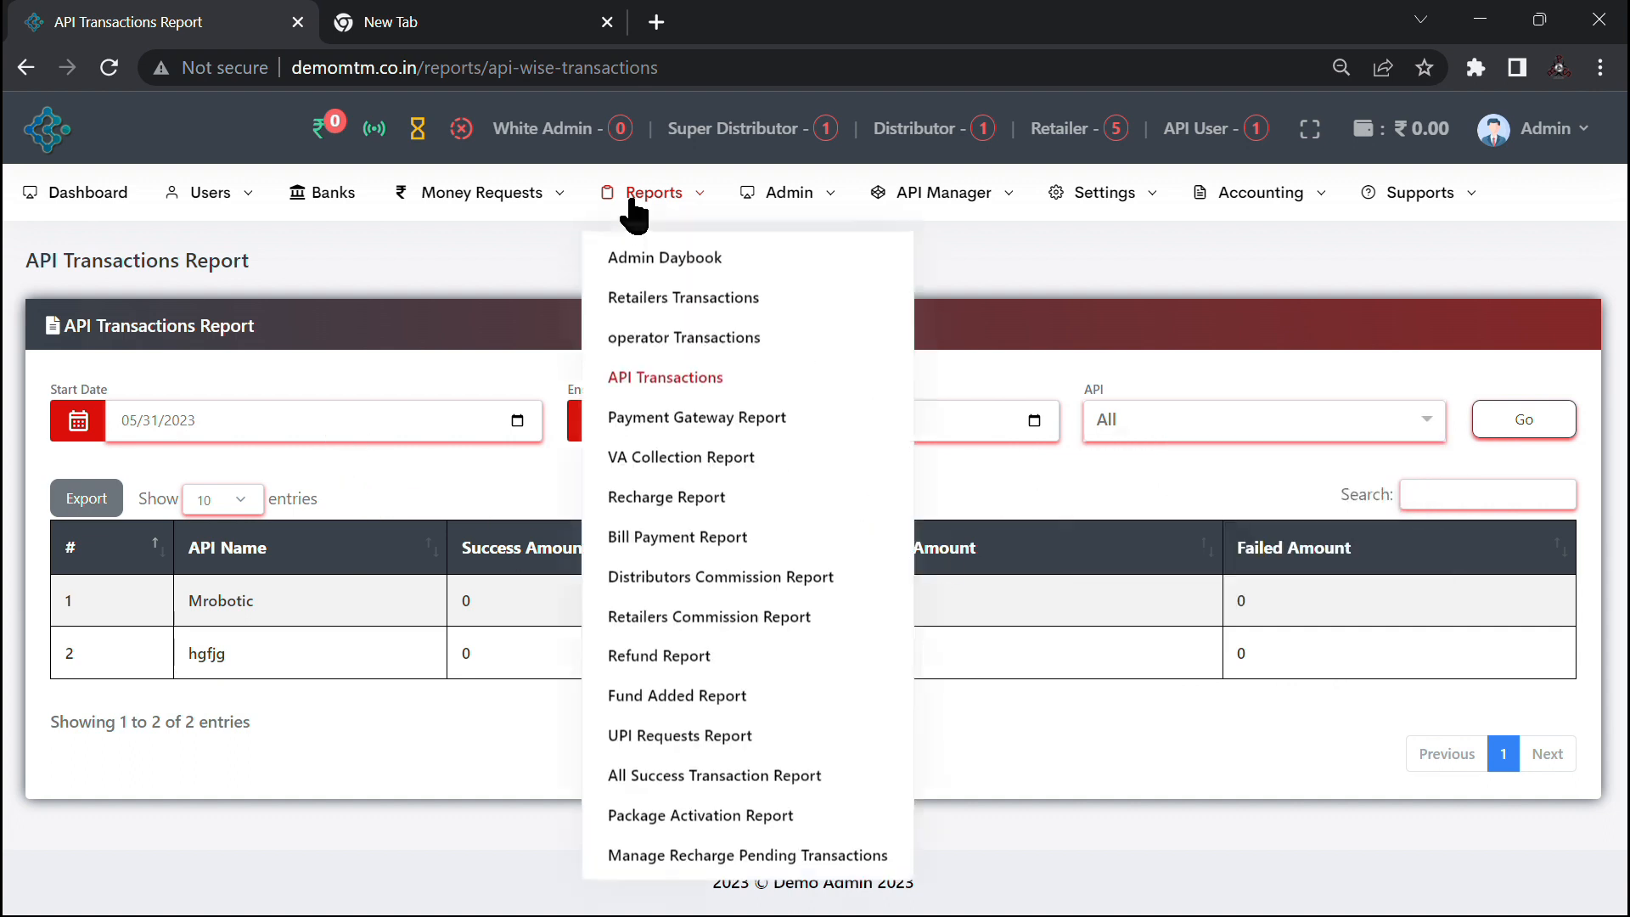
click(723, 422)
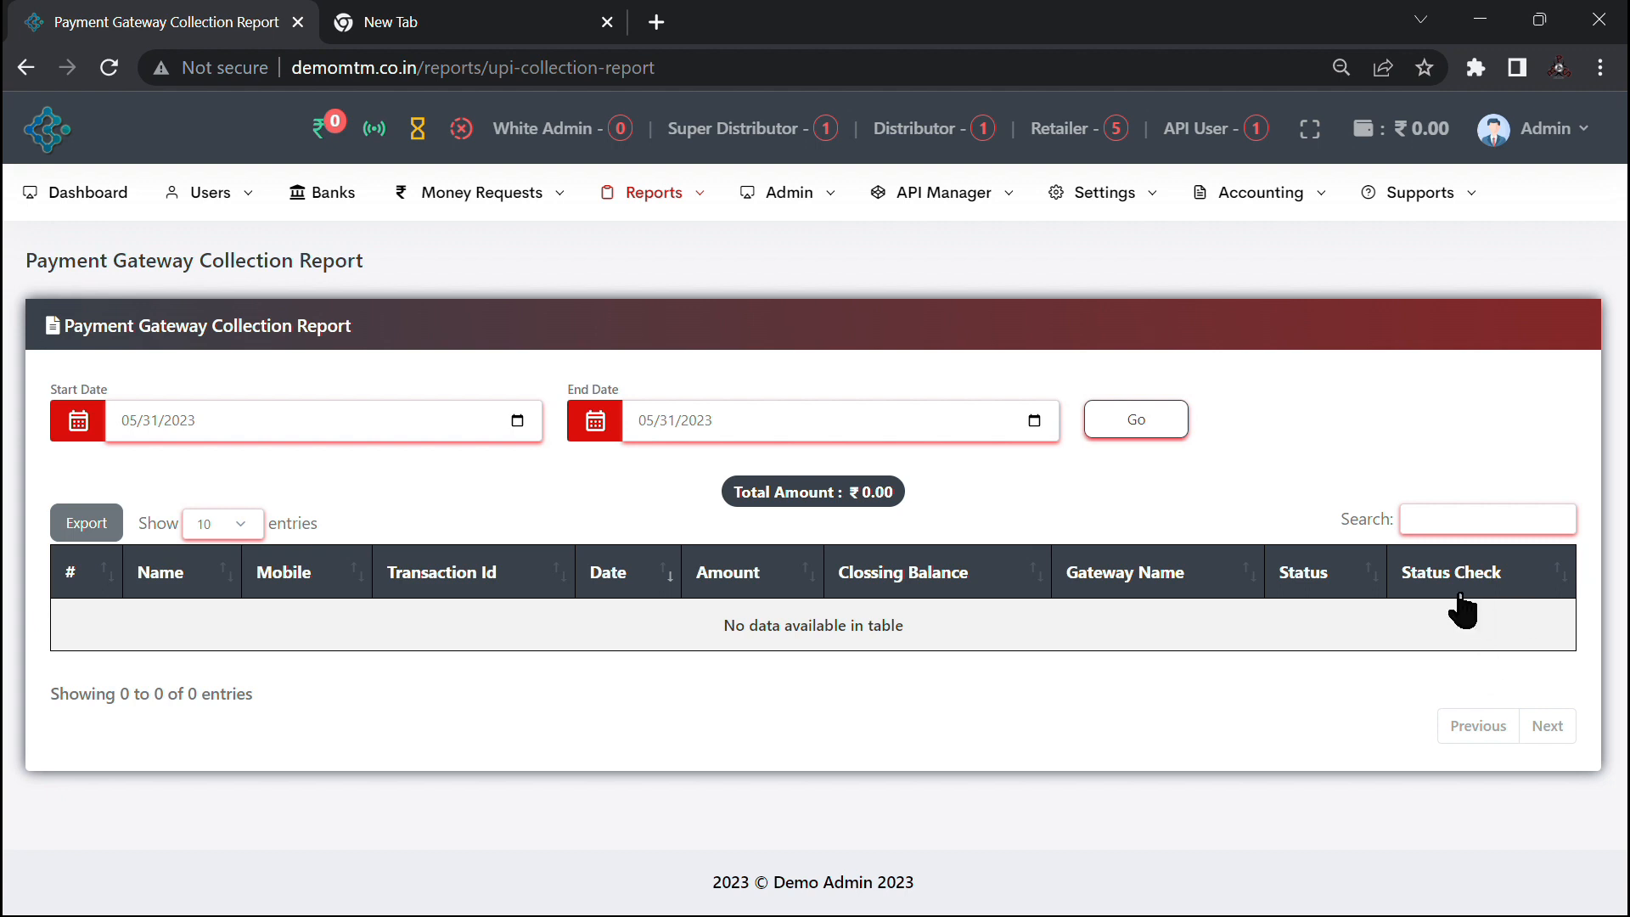
Step: Open the Recharge Report and look through its user, operator, API and status filter lists
mouse_move(701, 198)
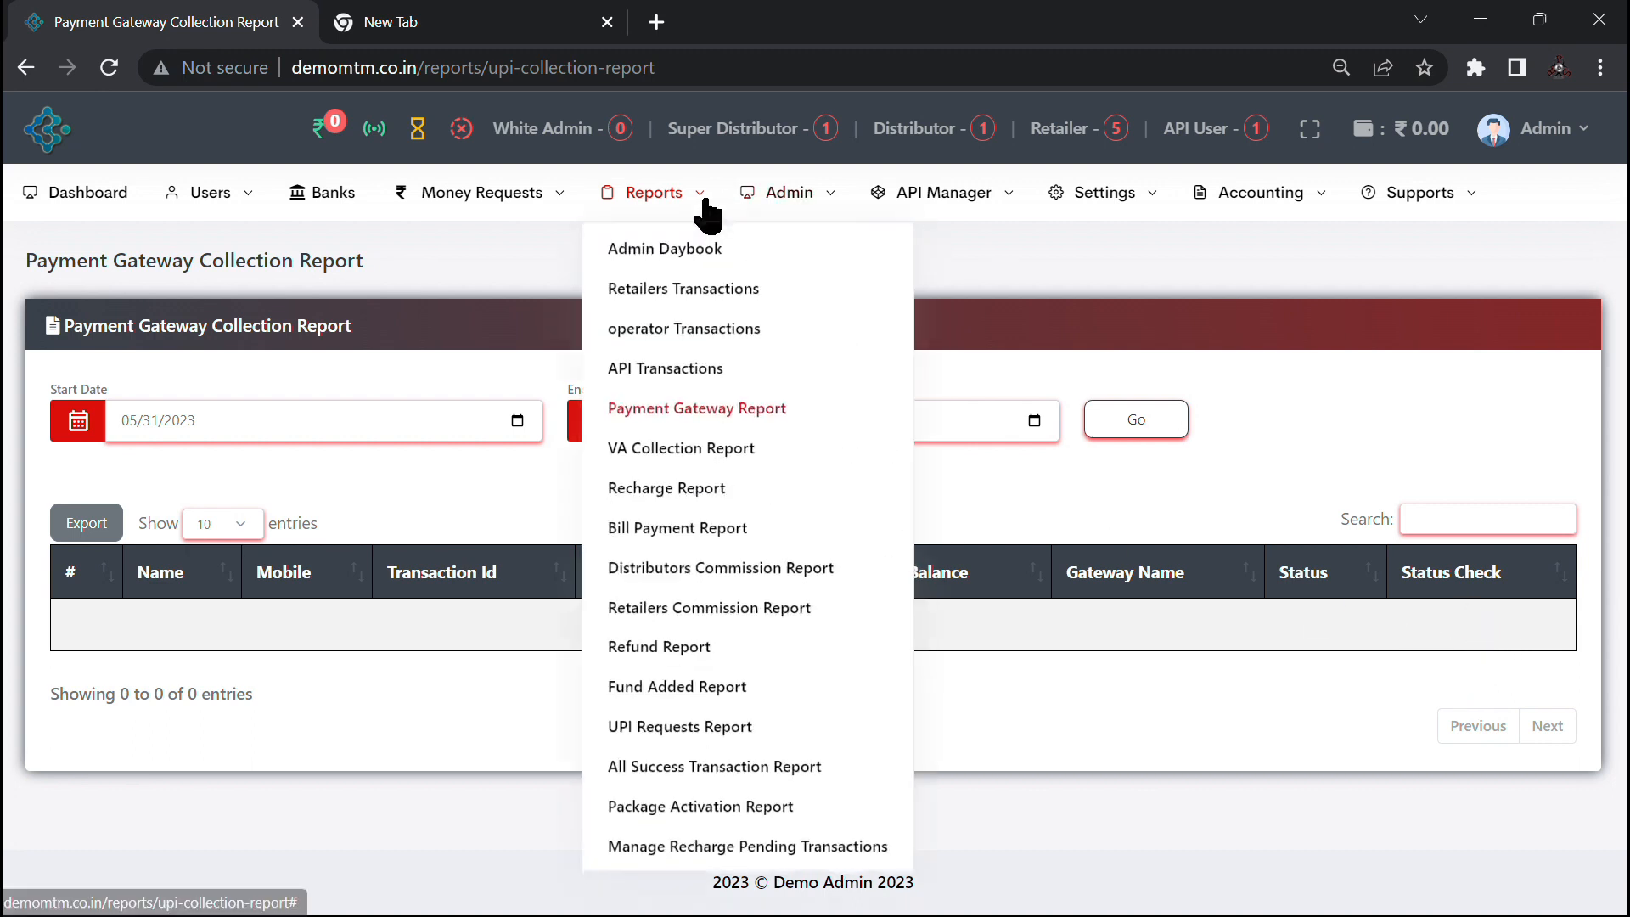
click(713, 494)
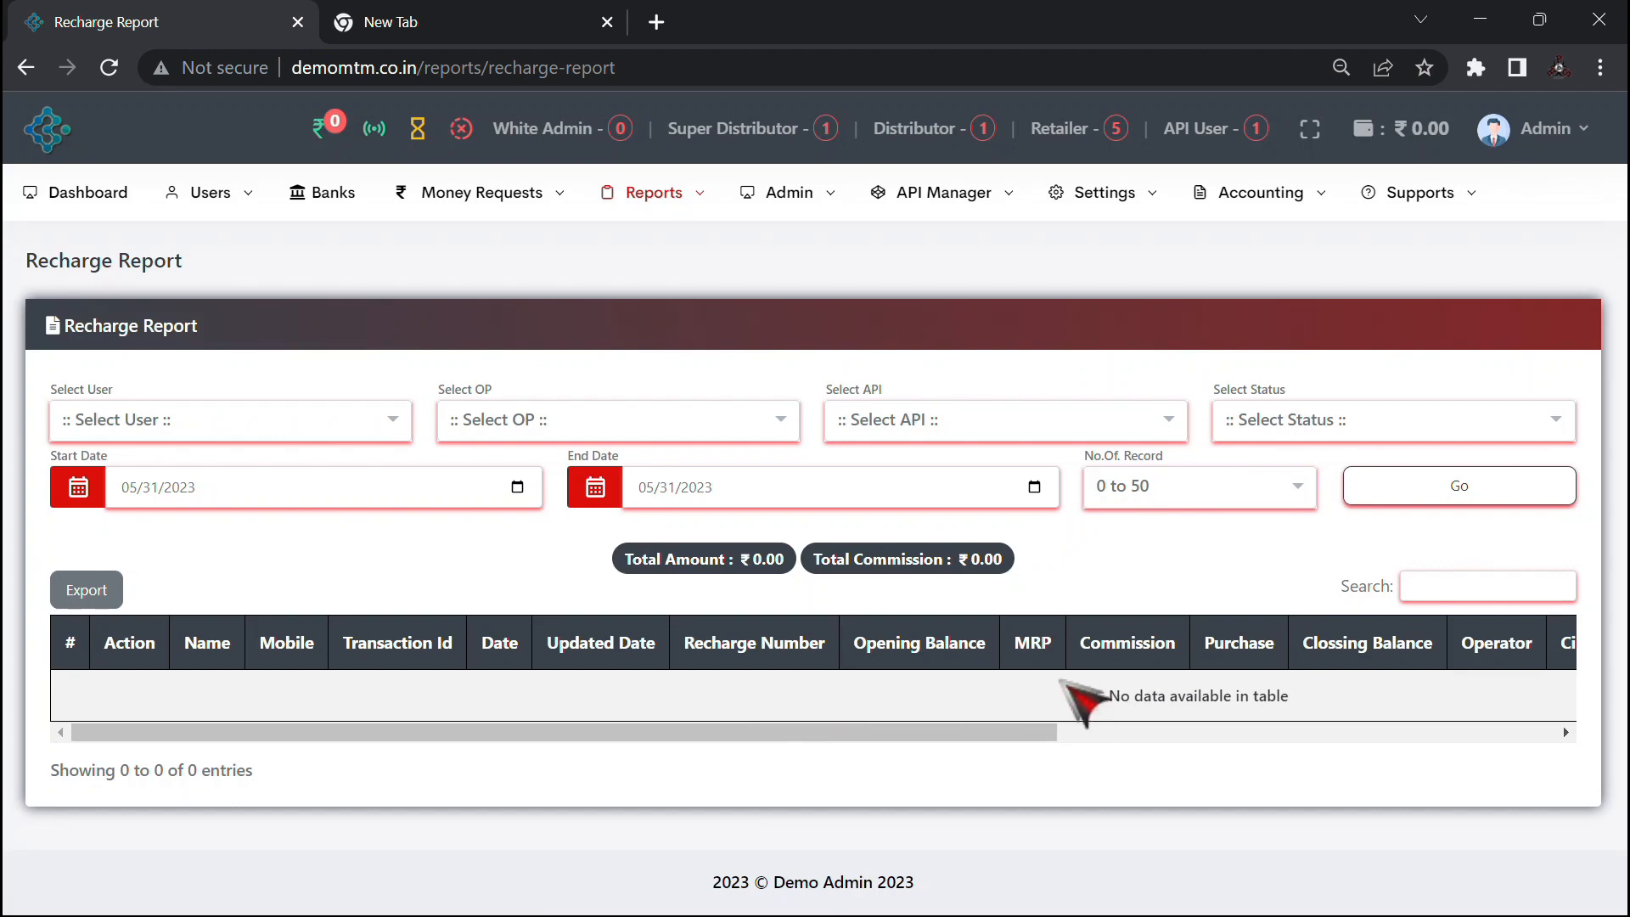
click(274, 416)
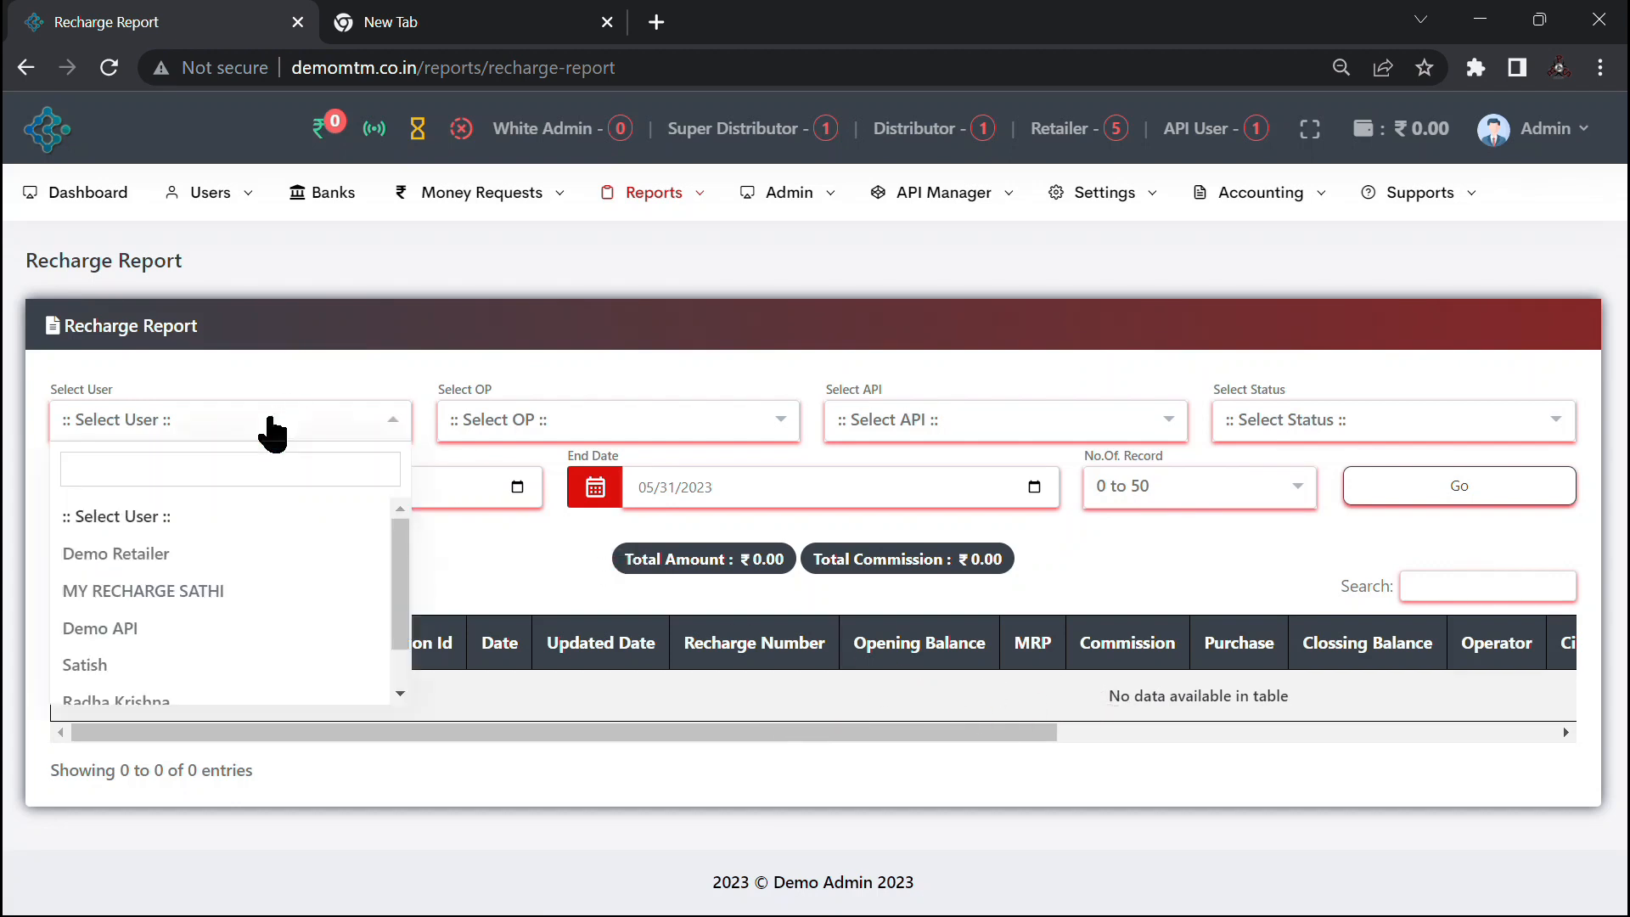
click(580, 424)
click(965, 425)
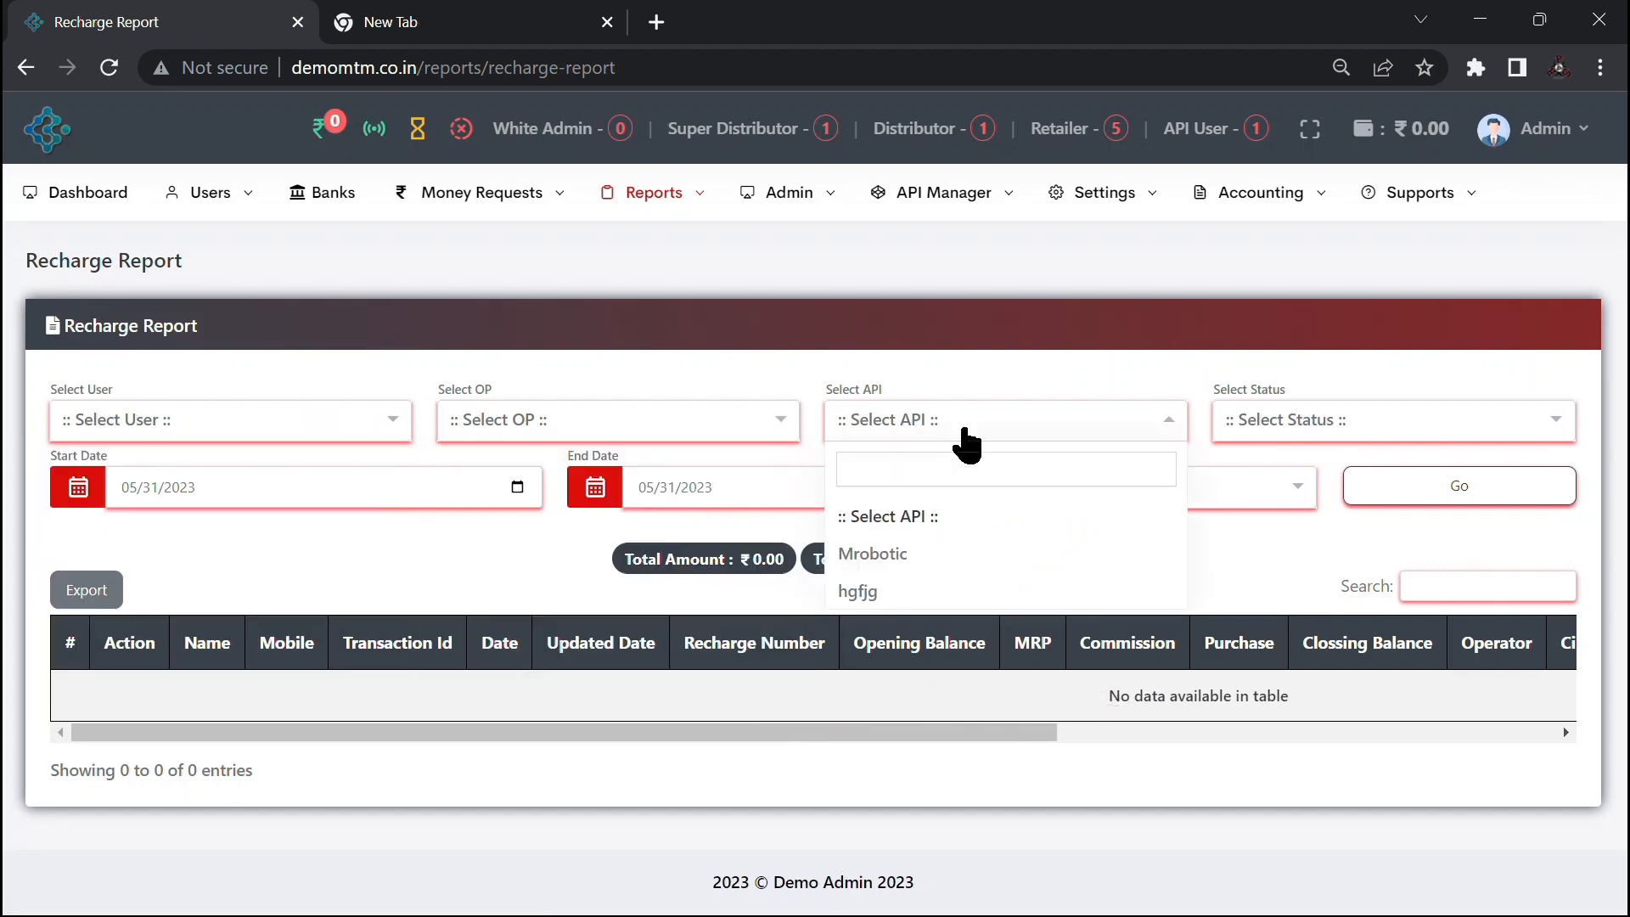
click(1223, 428)
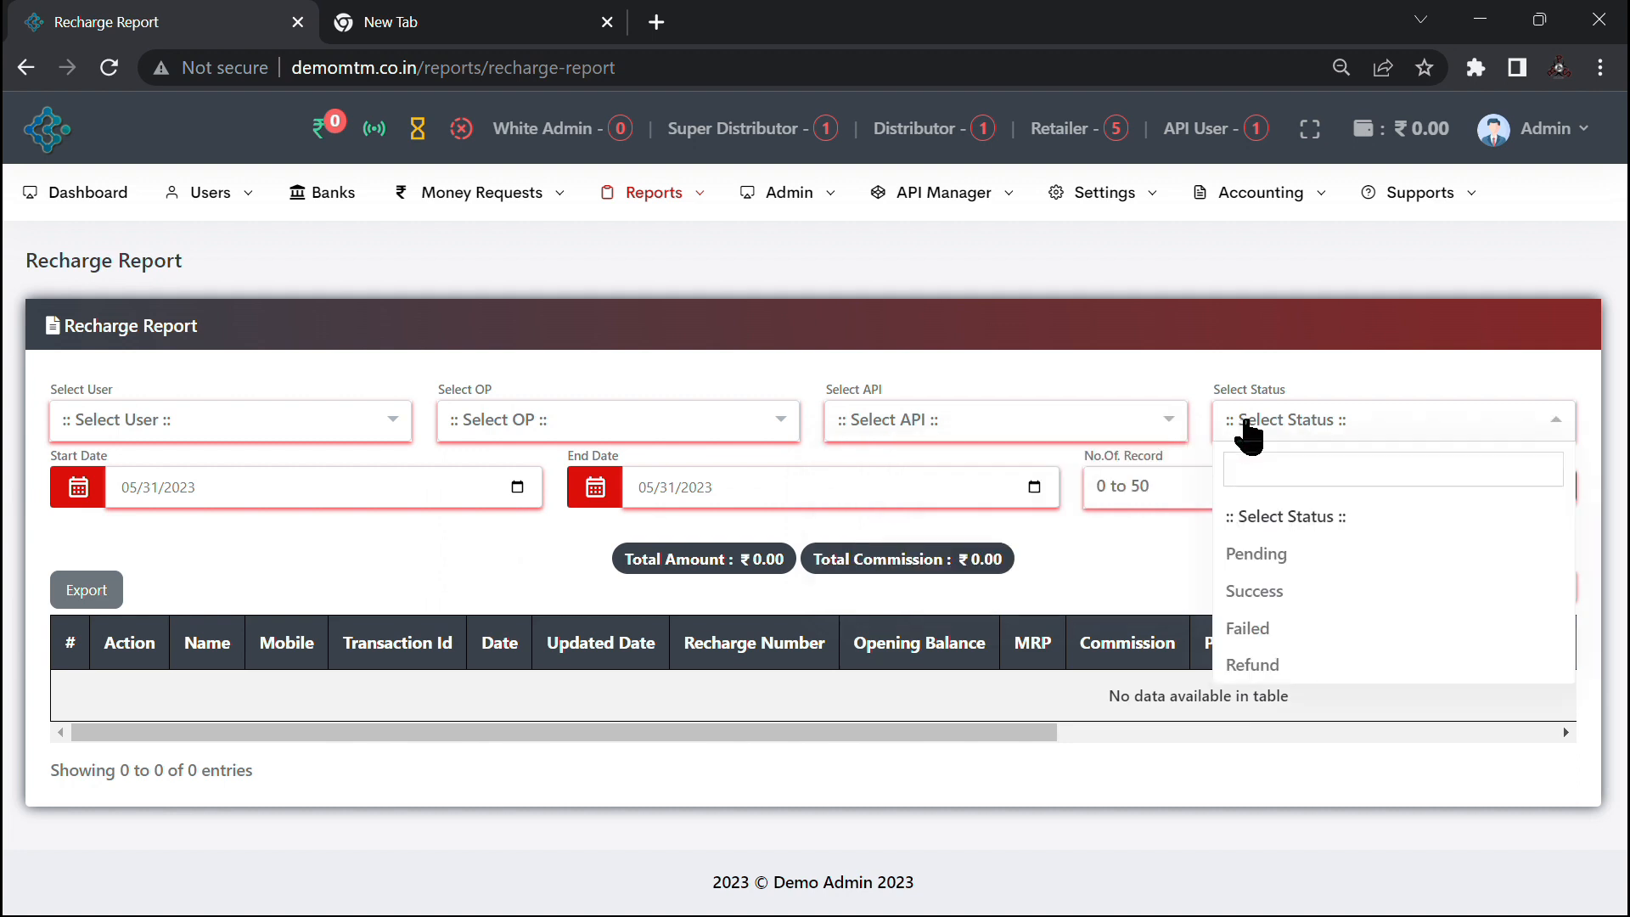
click(1061, 586)
Step: Inspect the ₹0.00 total commission and the Recharge Number, Commission, Purchase and Operator columns
drag(934, 556, 1057, 562)
click(1057, 562)
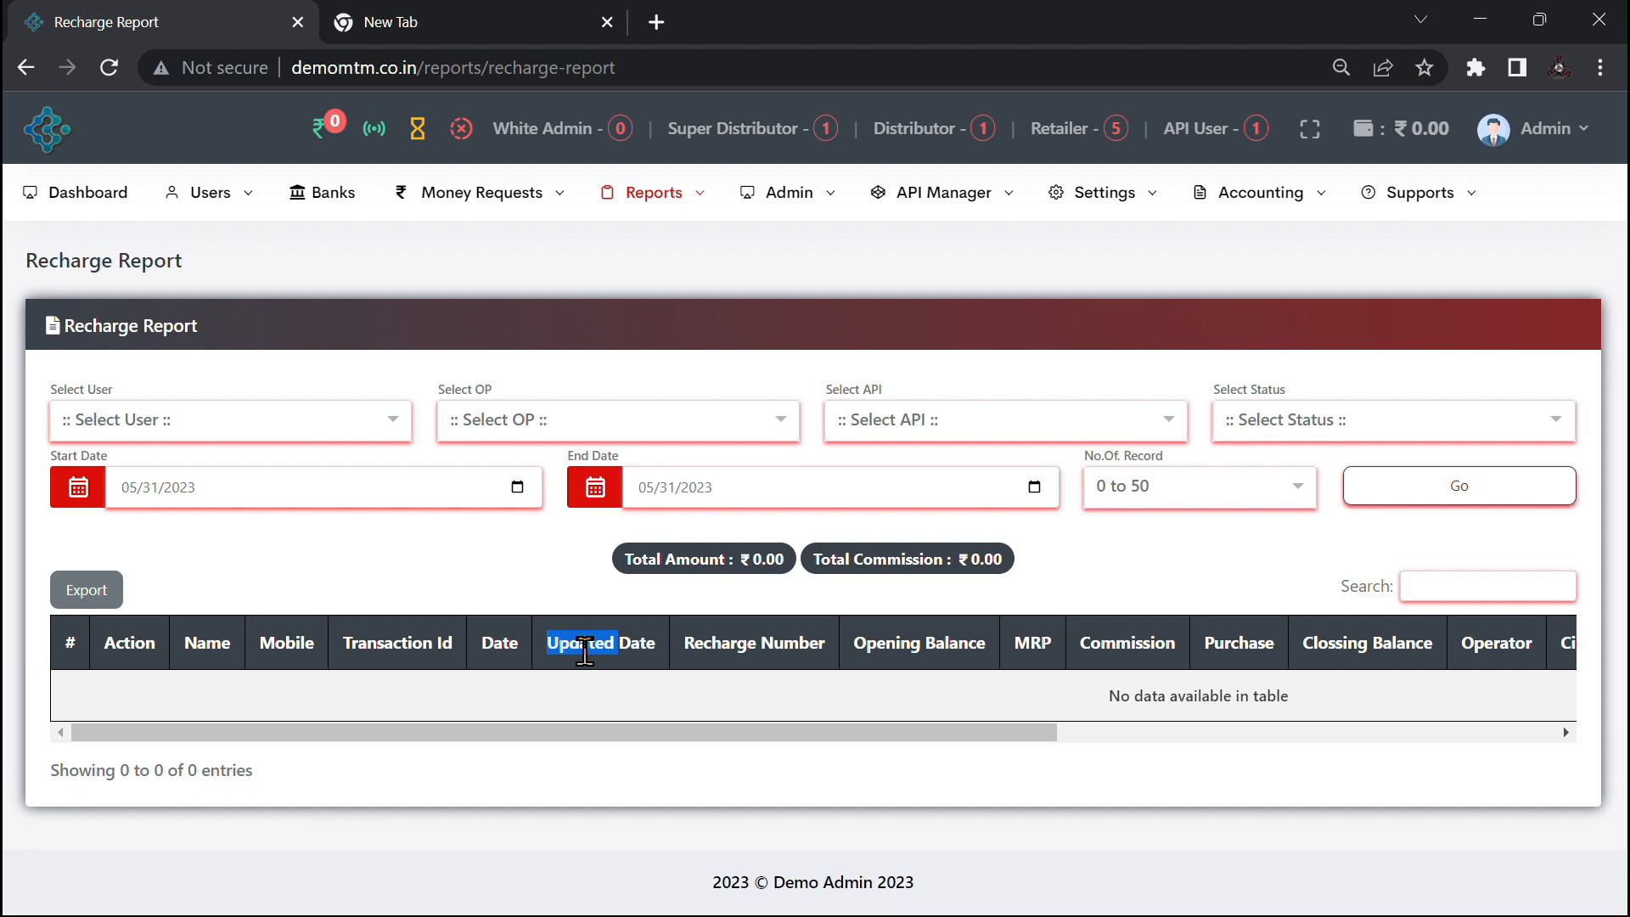
double_click(726, 645)
click(853, 679)
drag(939, 737, 1036, 735)
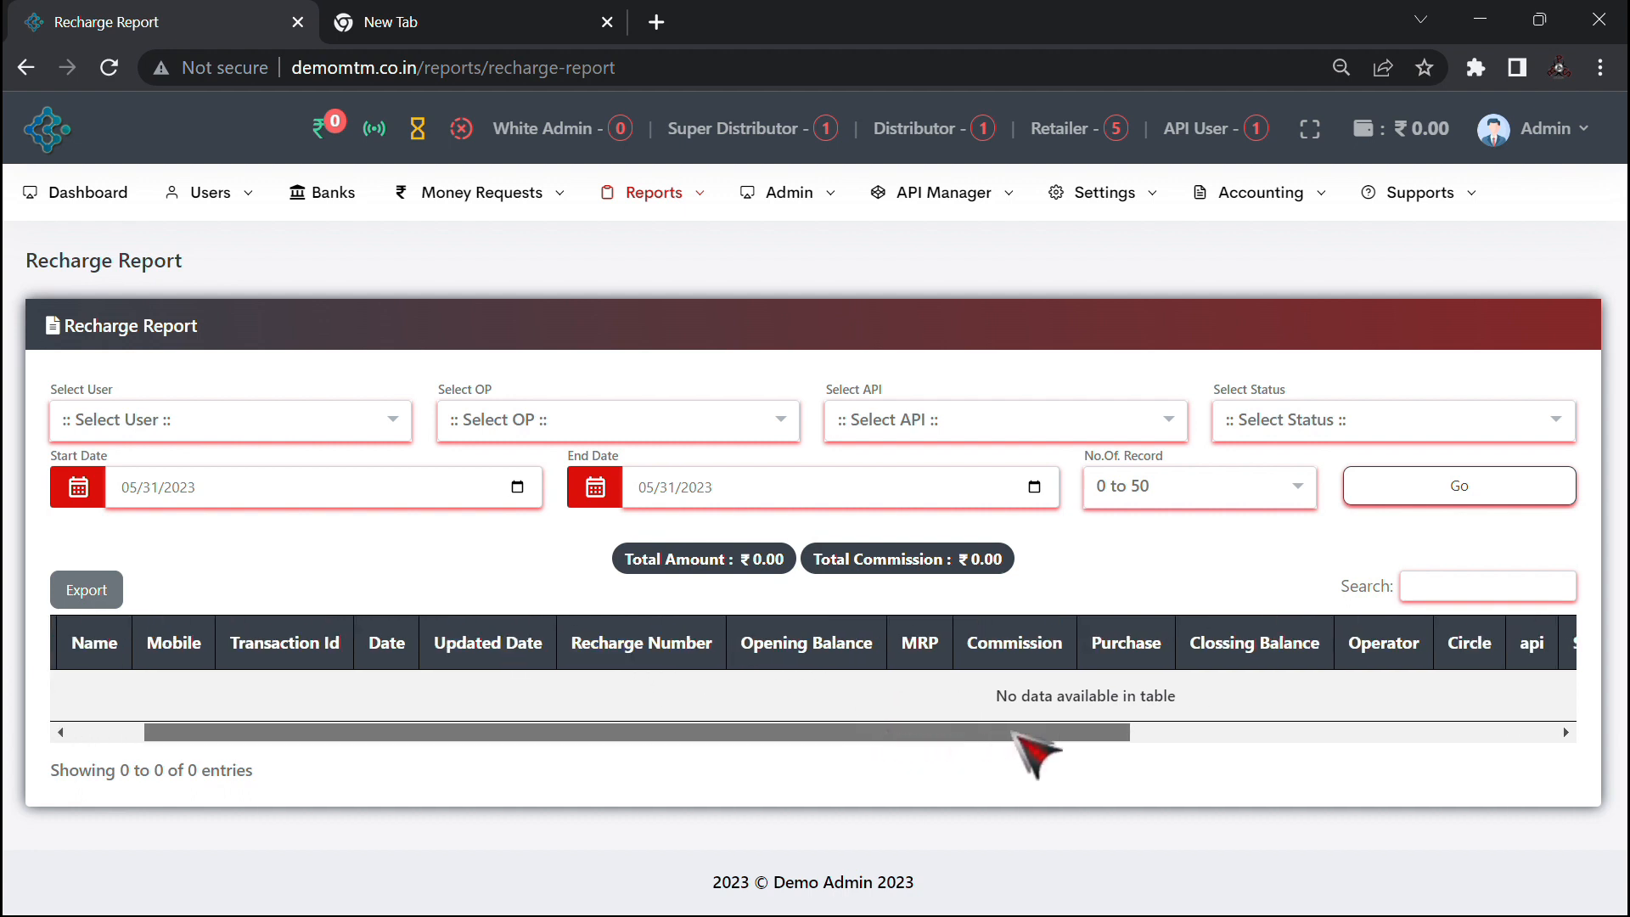
double_click(976, 654)
double_click(1126, 643)
drag(1137, 732, 1260, 731)
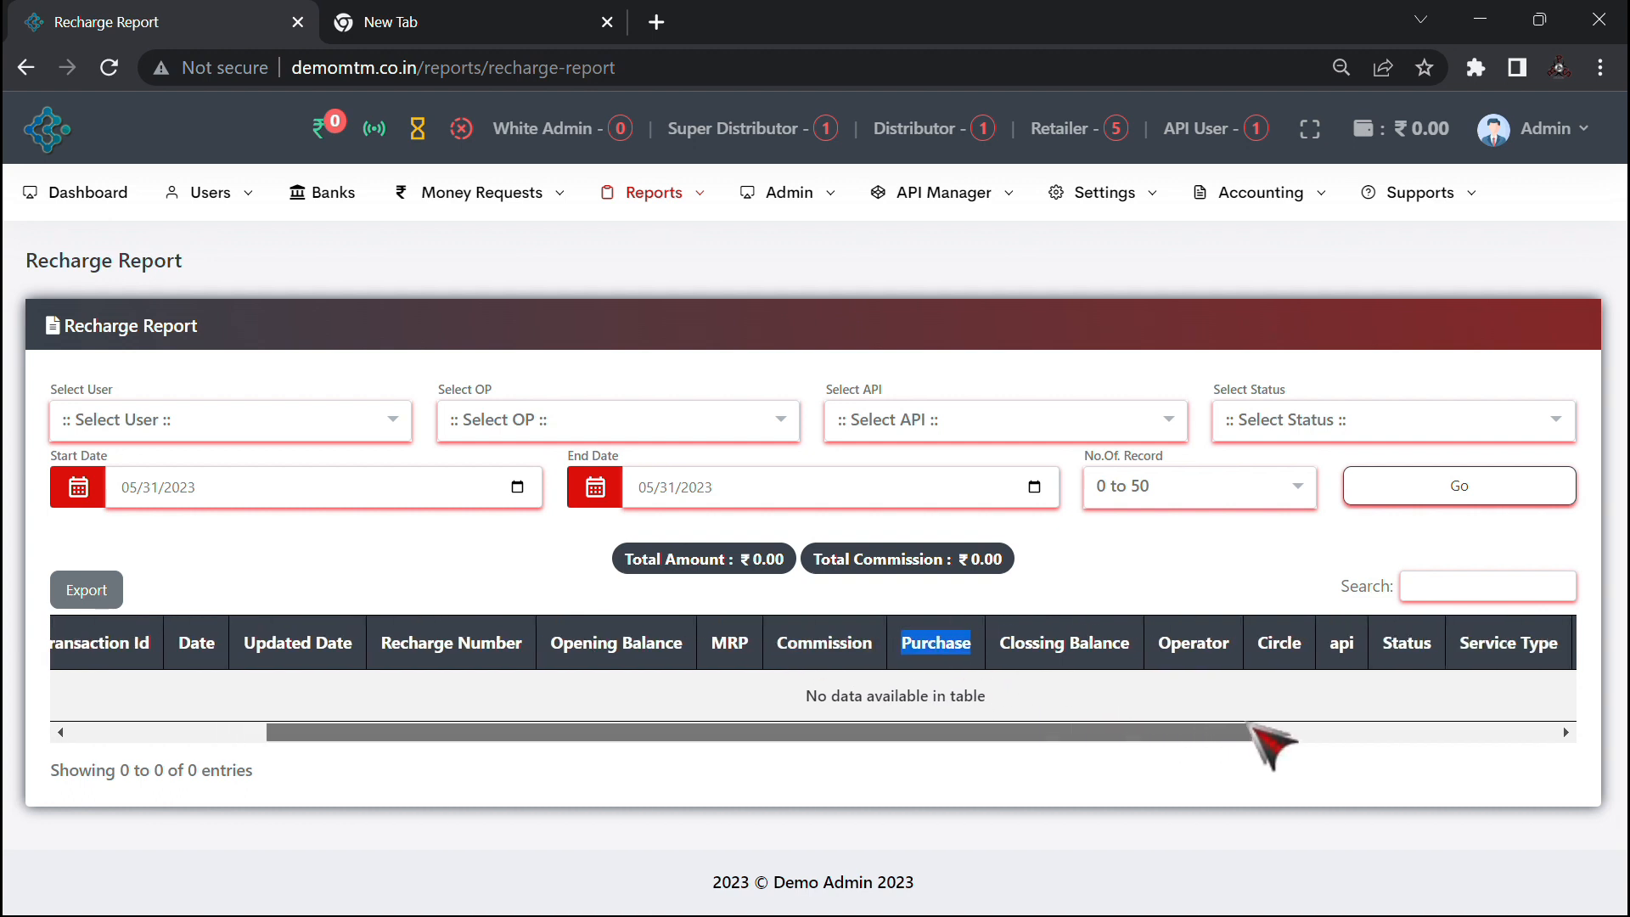
double_click(1218, 642)
click(1294, 643)
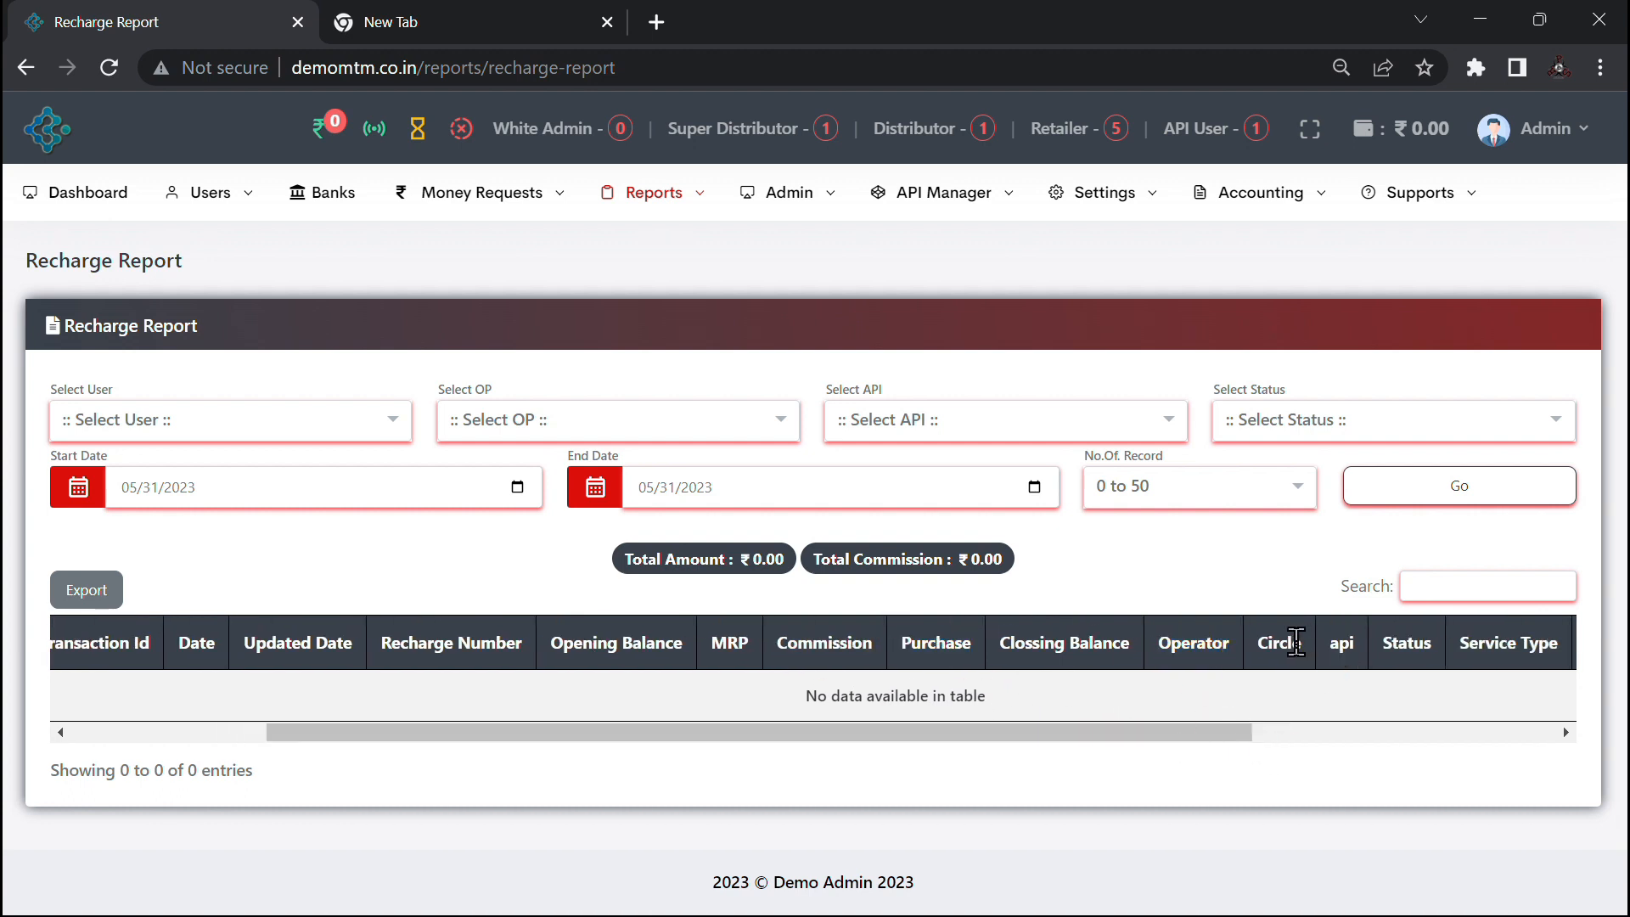
Step: Scroll through the api, Reference Id, Vendor Id and MOD columns, then back to the start
double_click(1345, 642)
drag(1218, 734, 1513, 731)
click(968, 662)
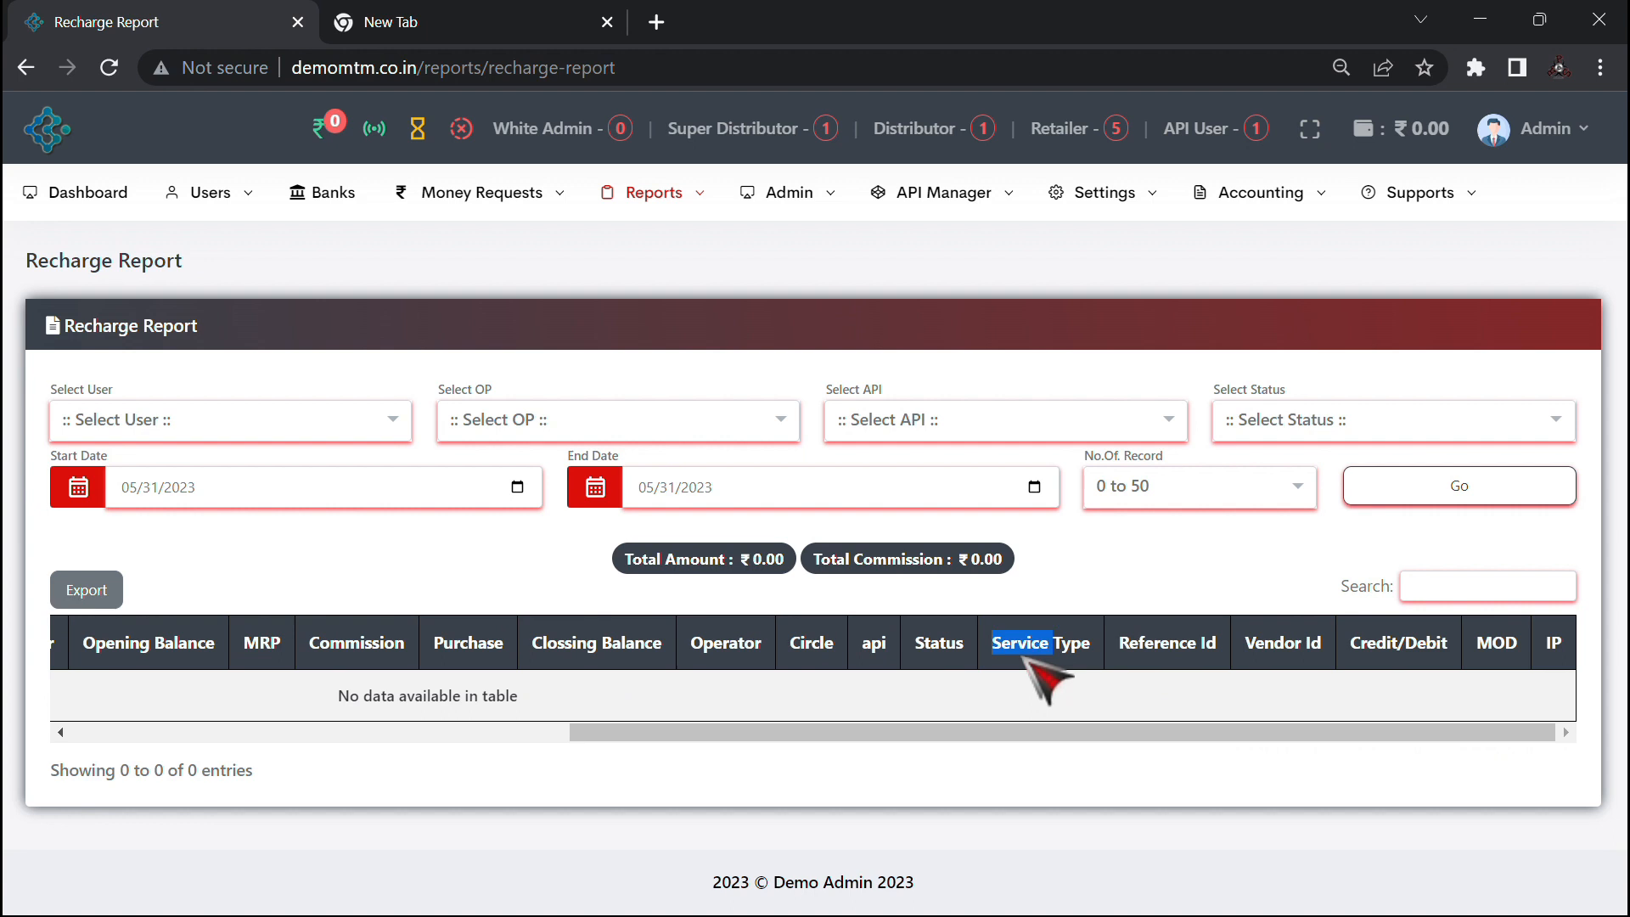
double_click(1152, 639)
click(1267, 643)
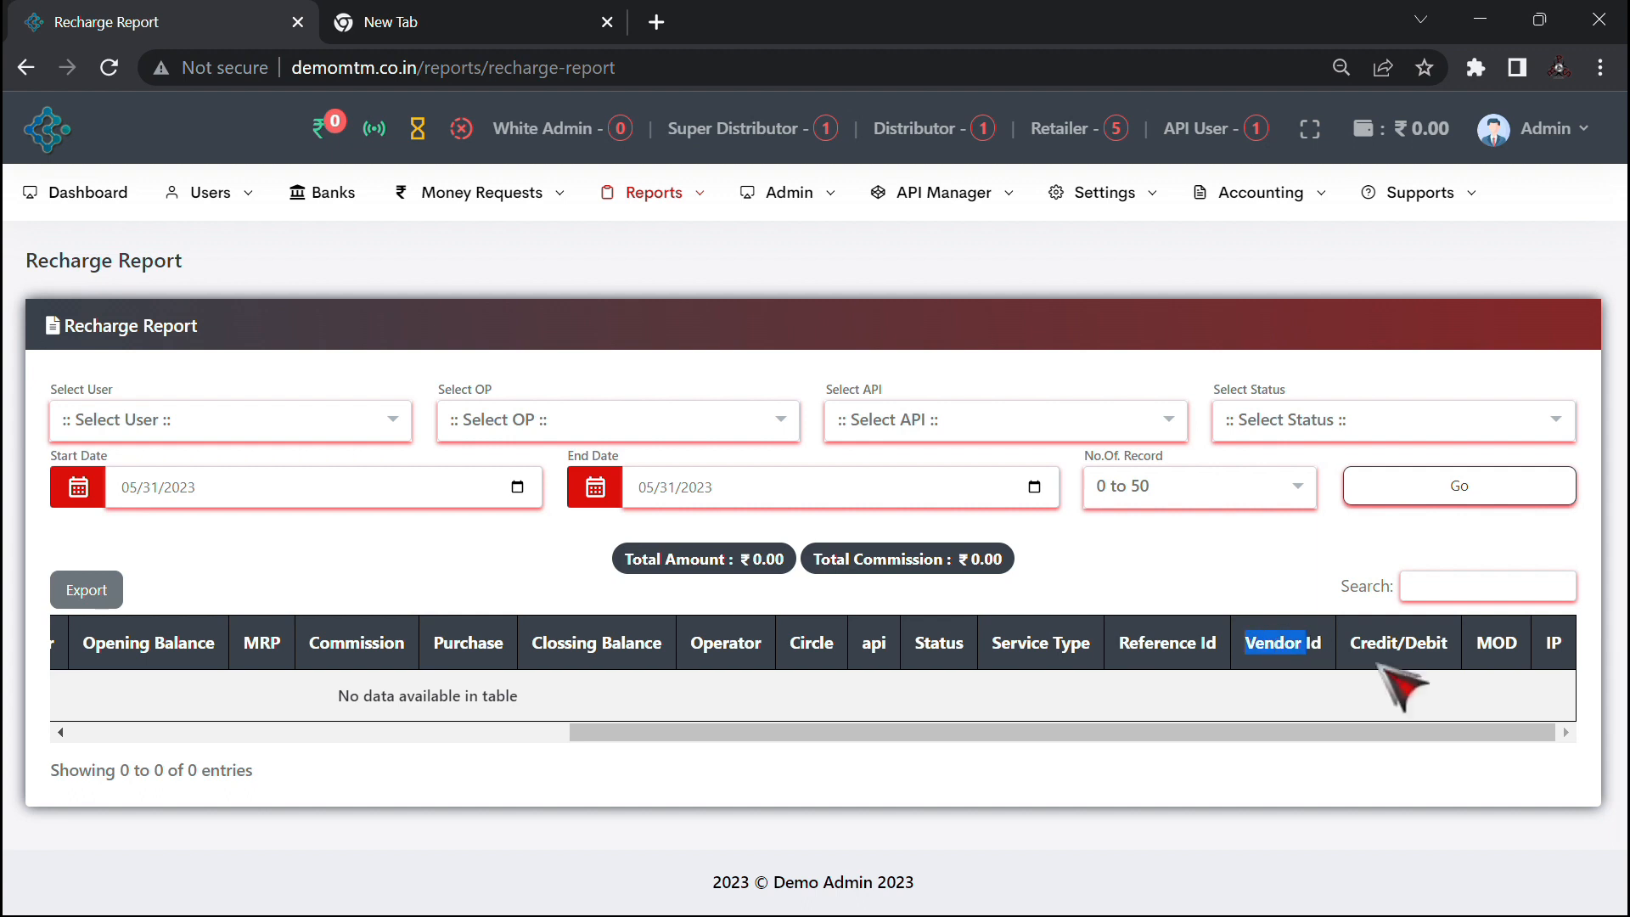
click(1416, 645)
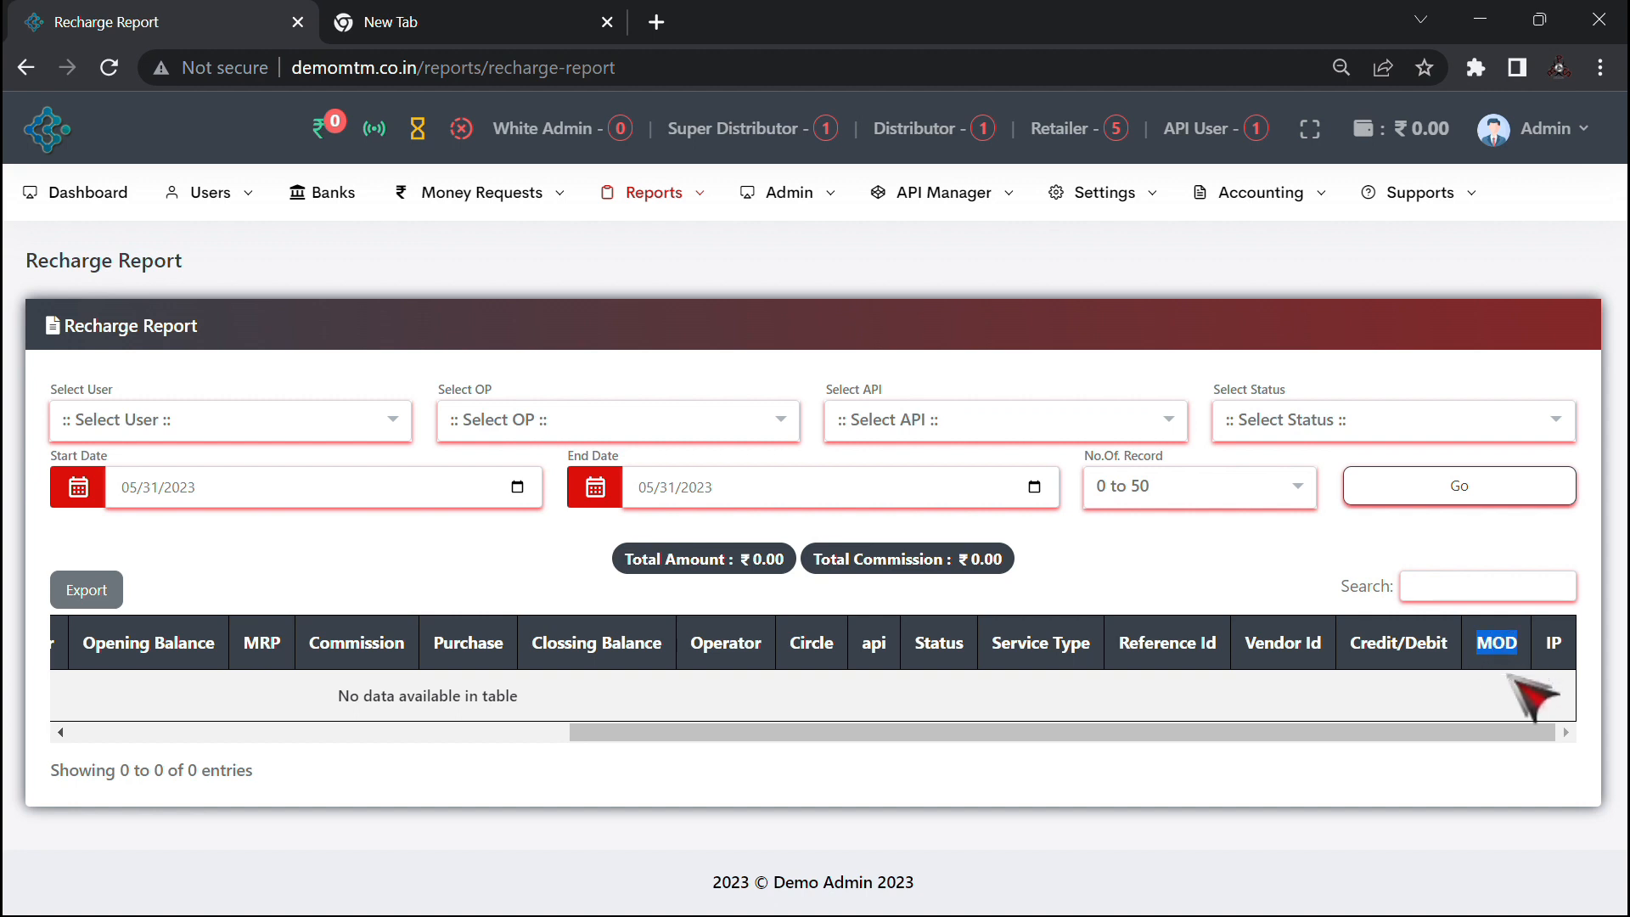
click(1561, 657)
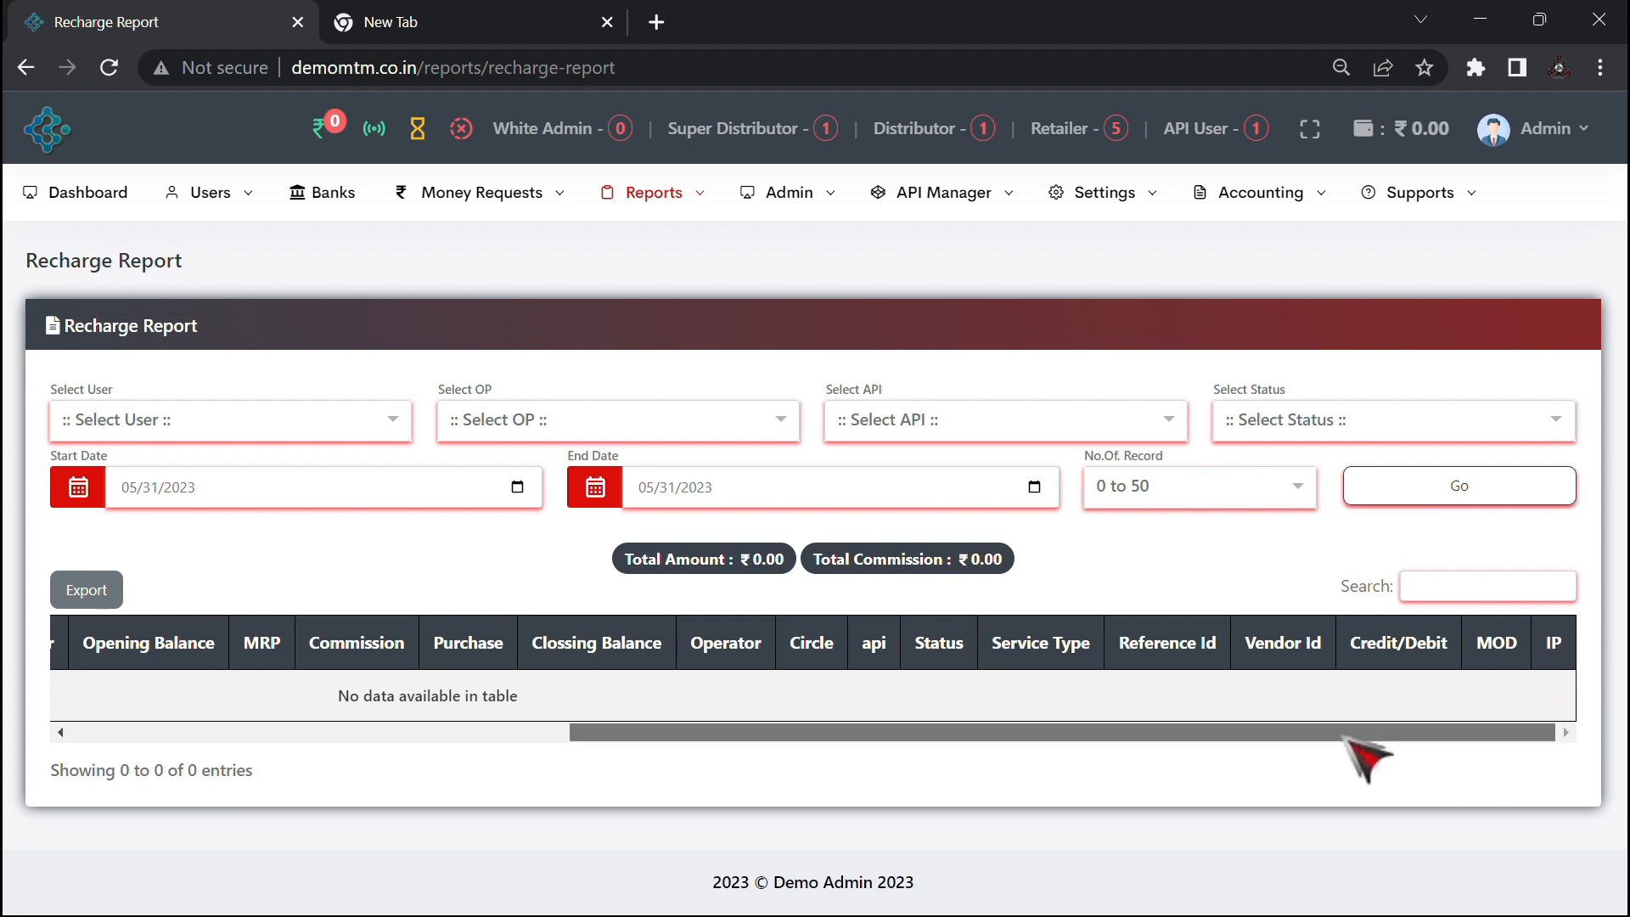
drag(1349, 732, 386, 732)
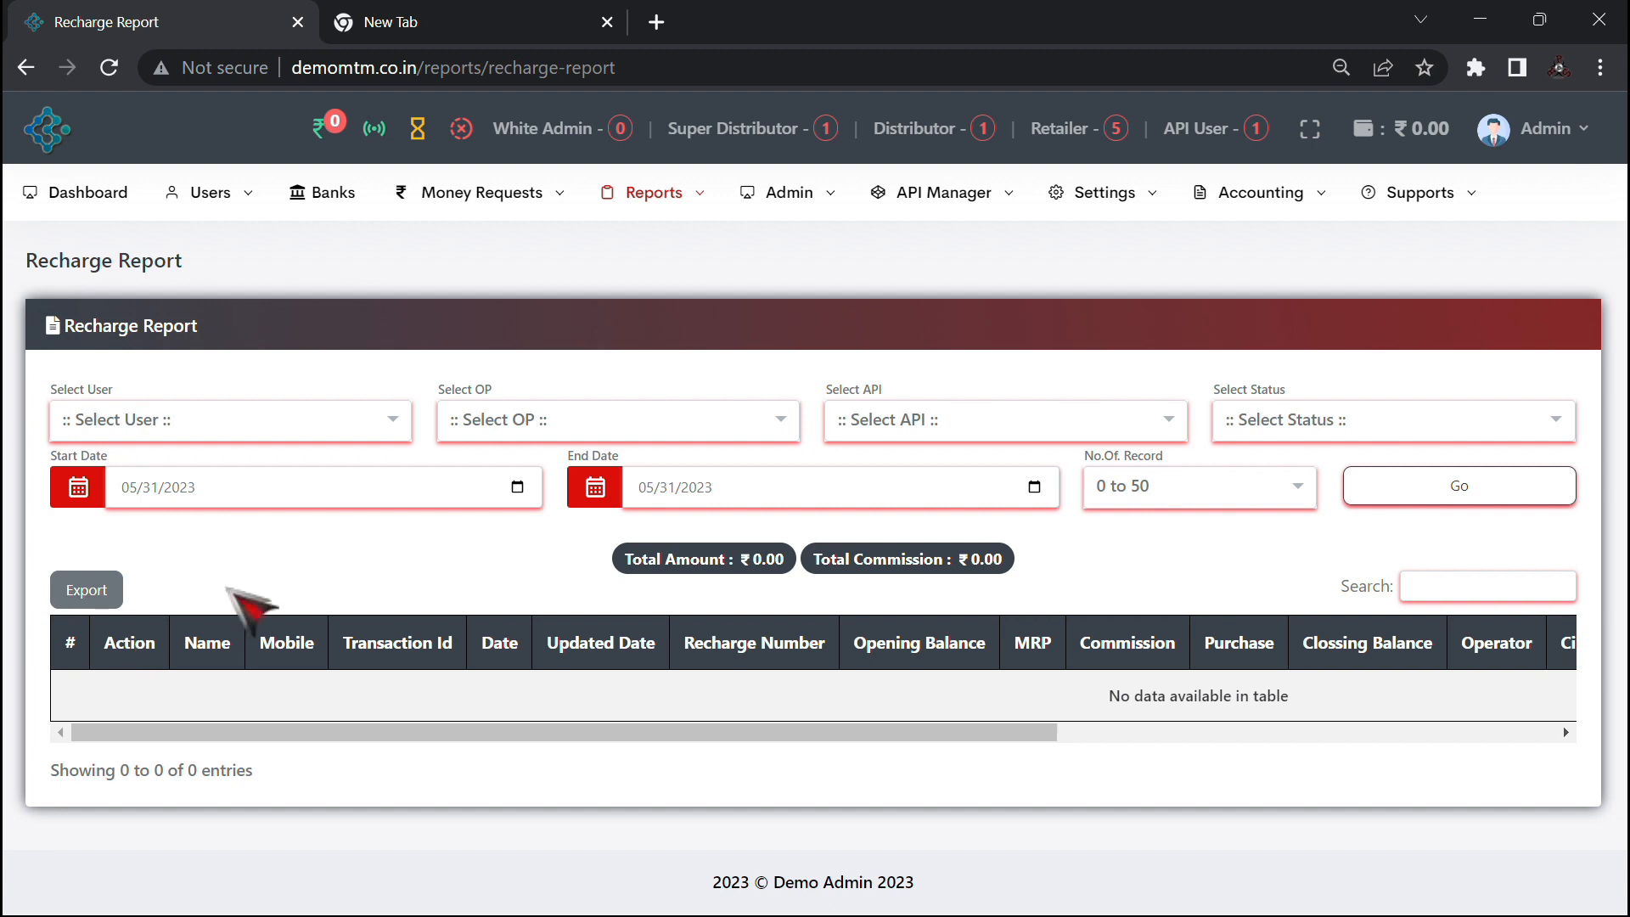
Step: Open the Bill Payment Report and view its operator, API and status filter lists
mouse_move(650, 199)
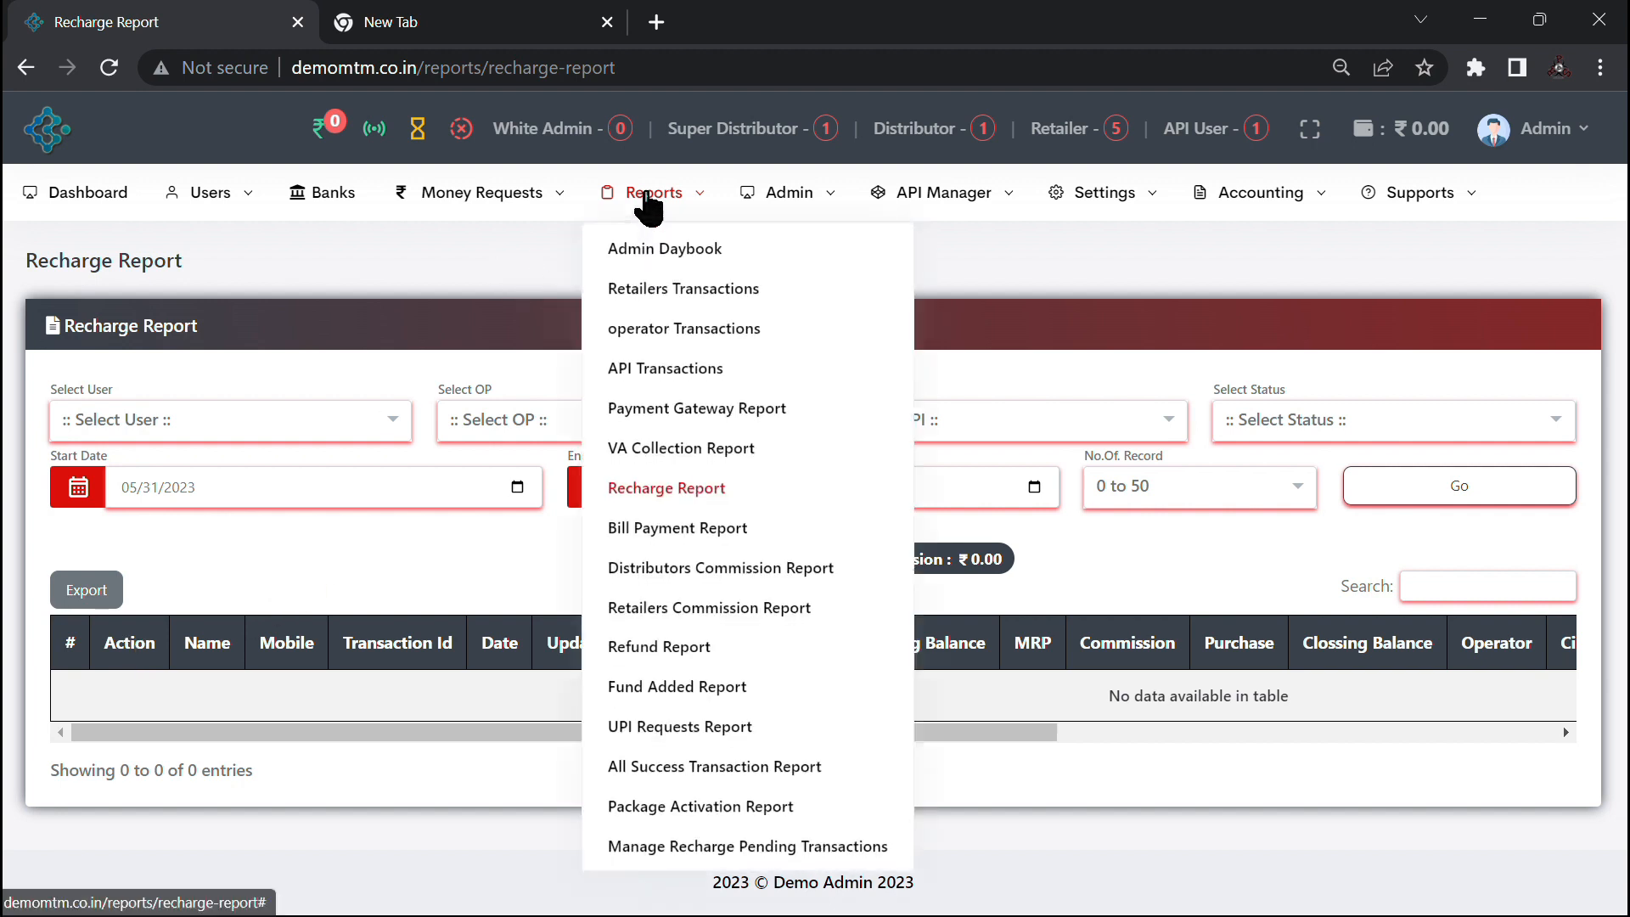
click(798, 526)
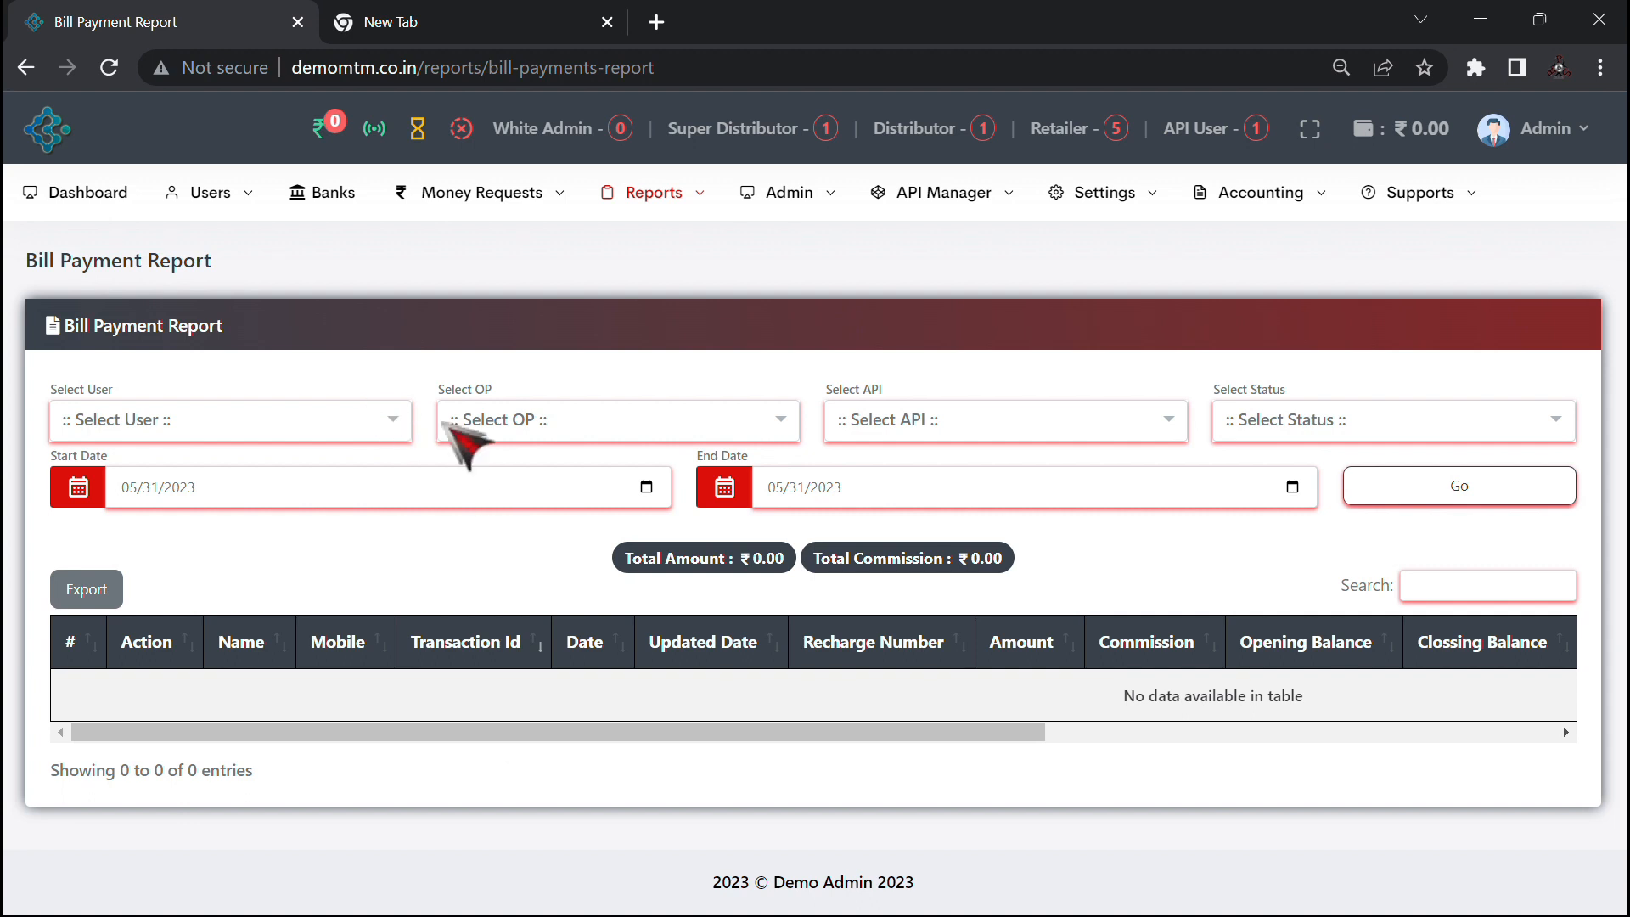
click(508, 424)
click(1010, 422)
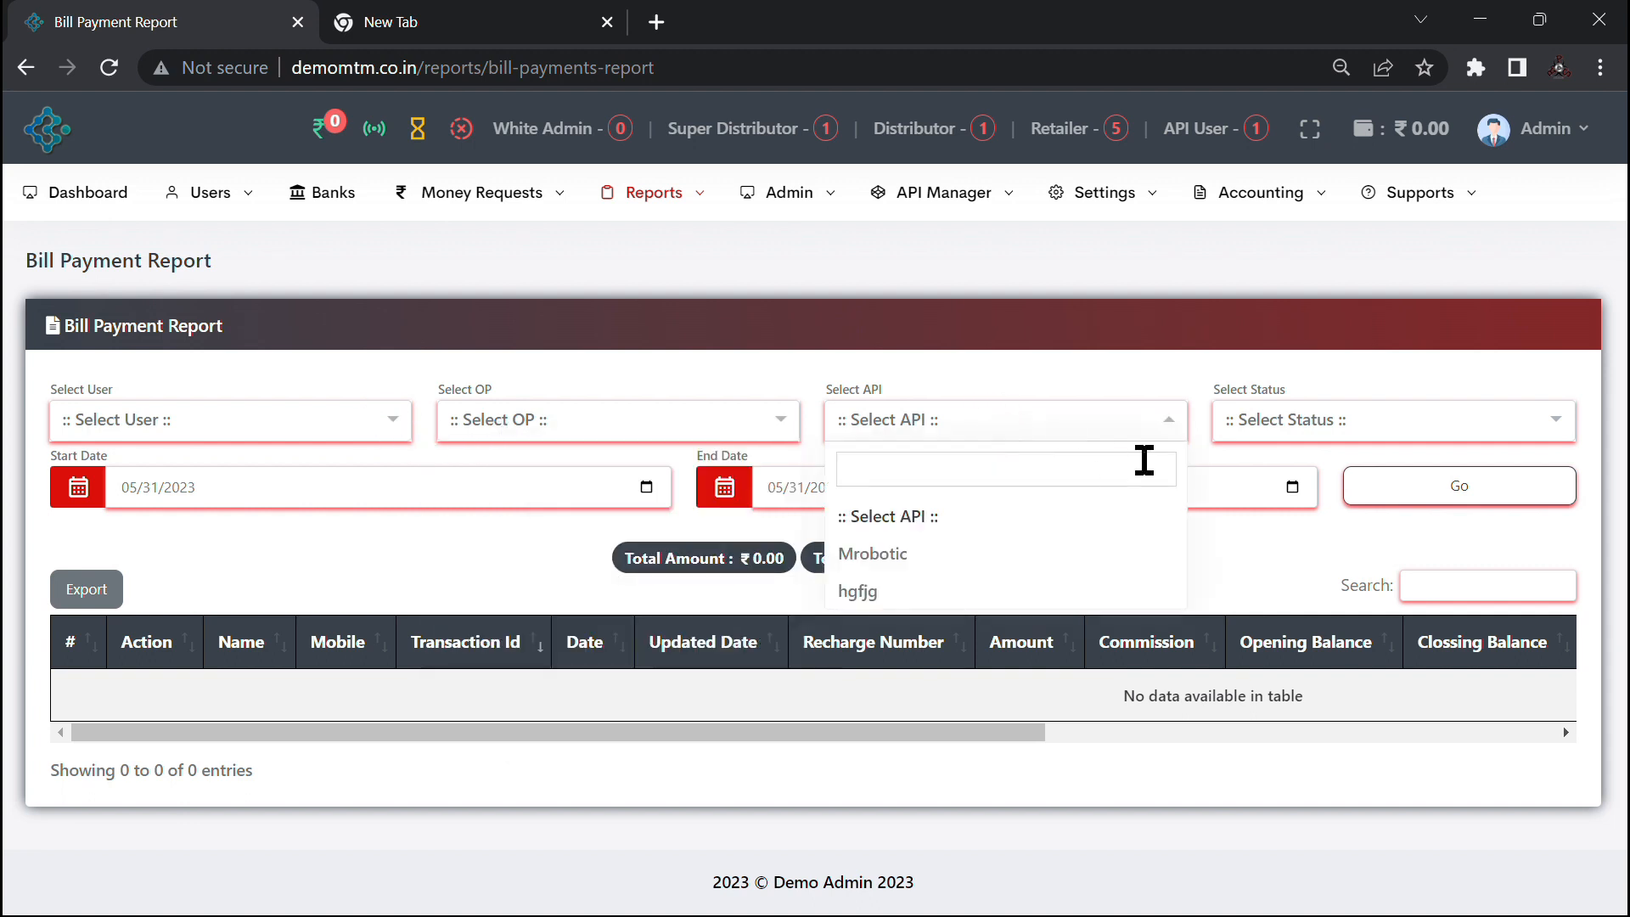
click(1277, 424)
click(959, 556)
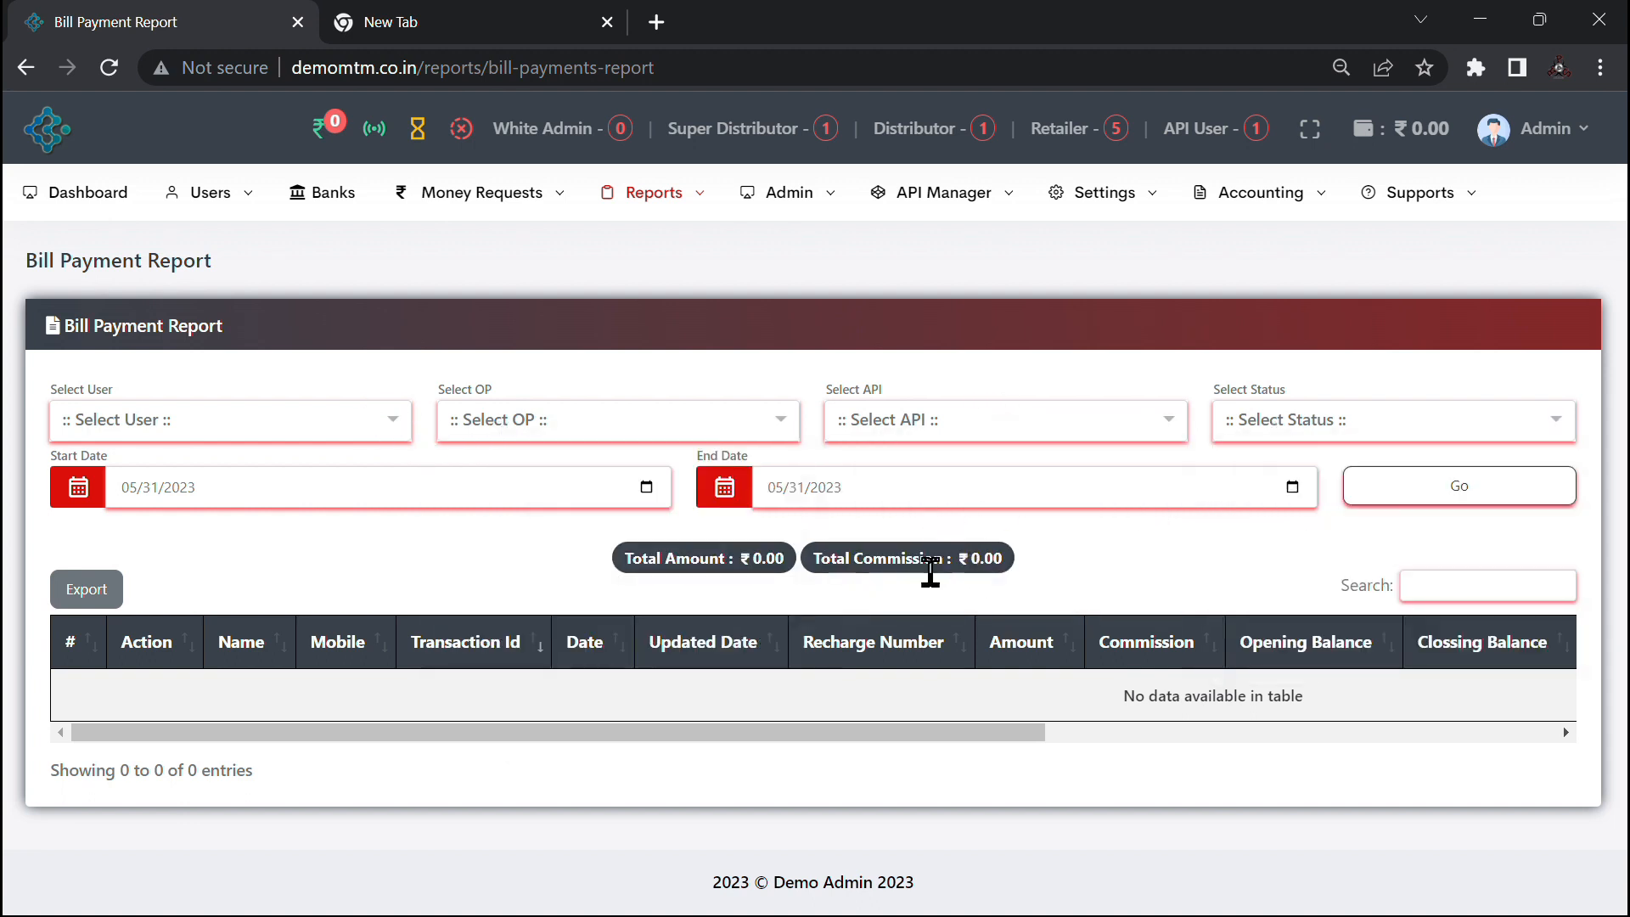
Step: Try the report's table search, then switch to the Distributors Commission Report
click(1461, 585)
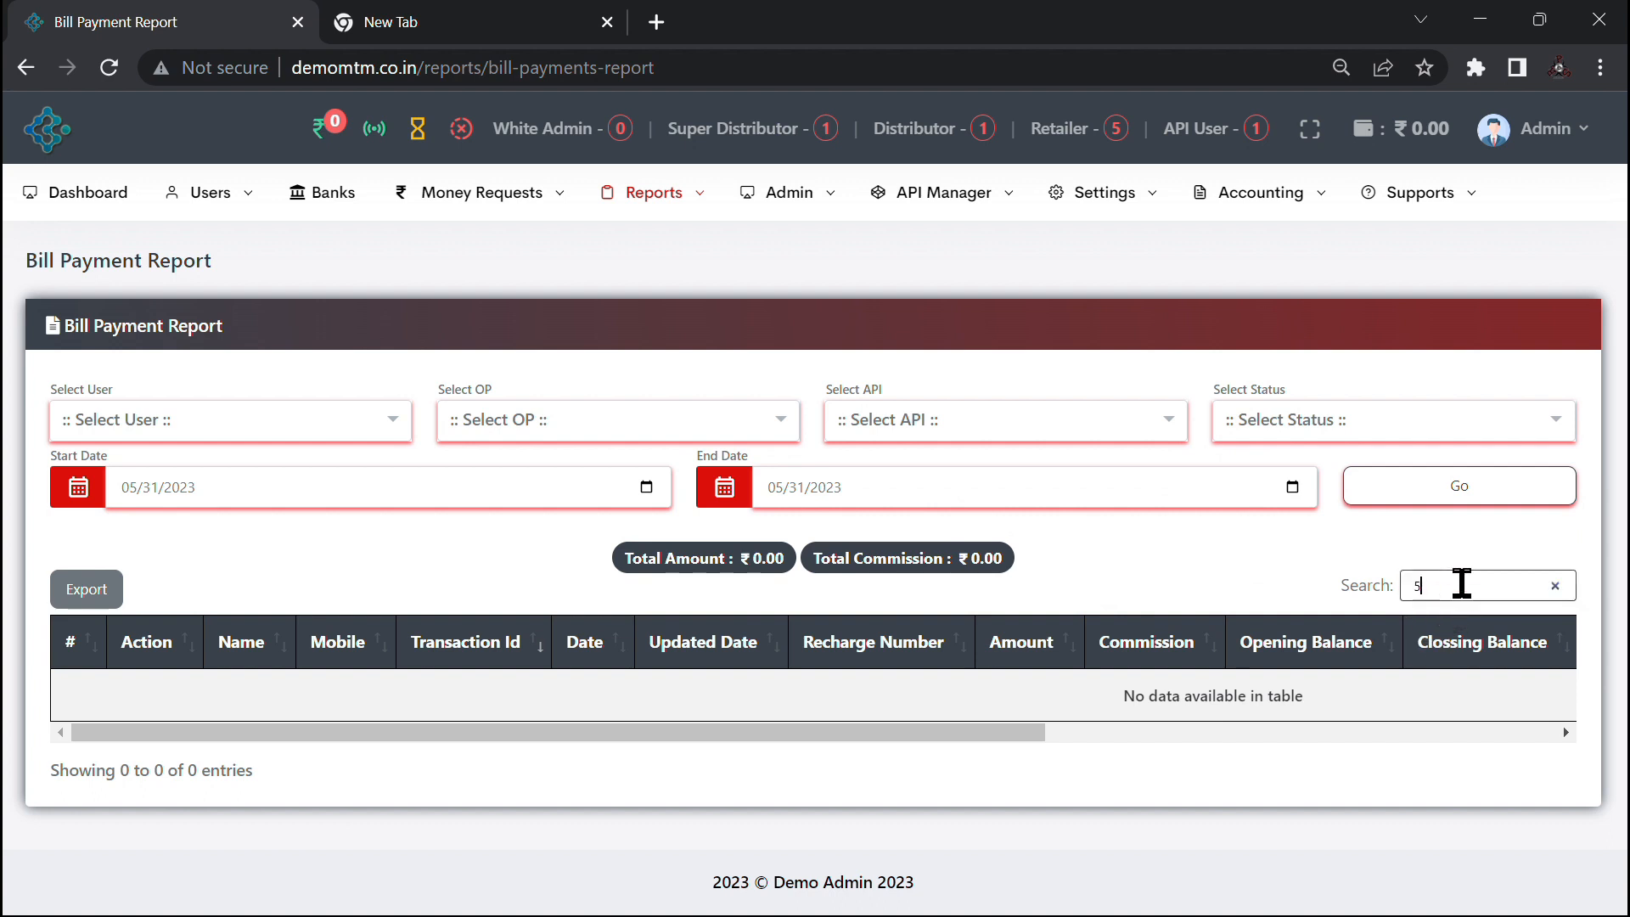
click(652, 194)
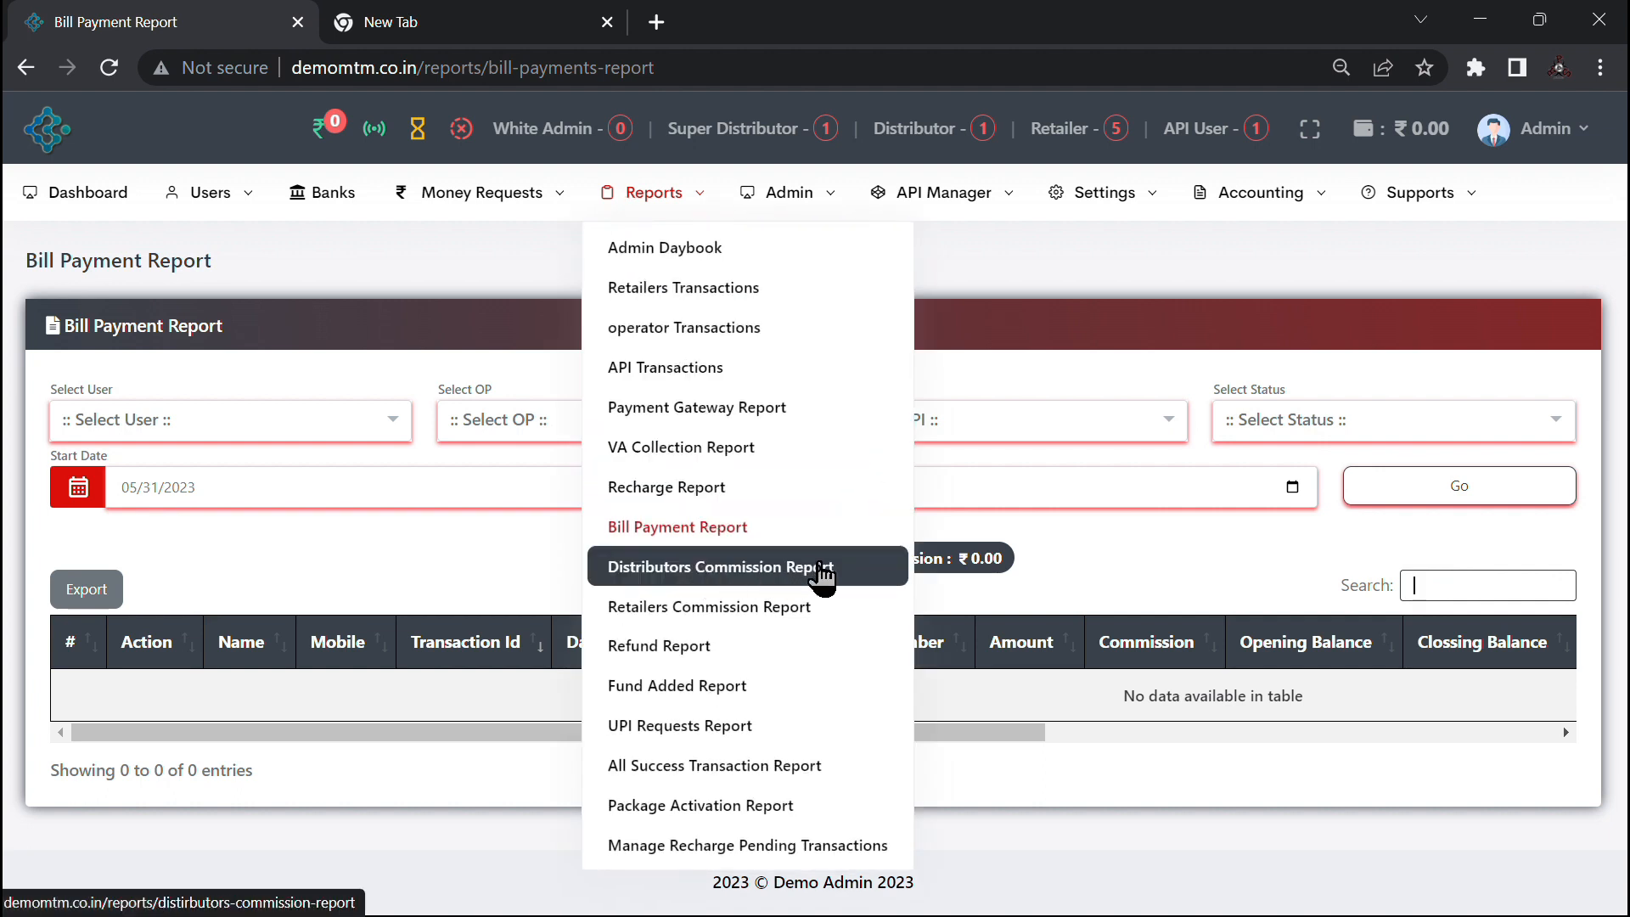
click(881, 567)
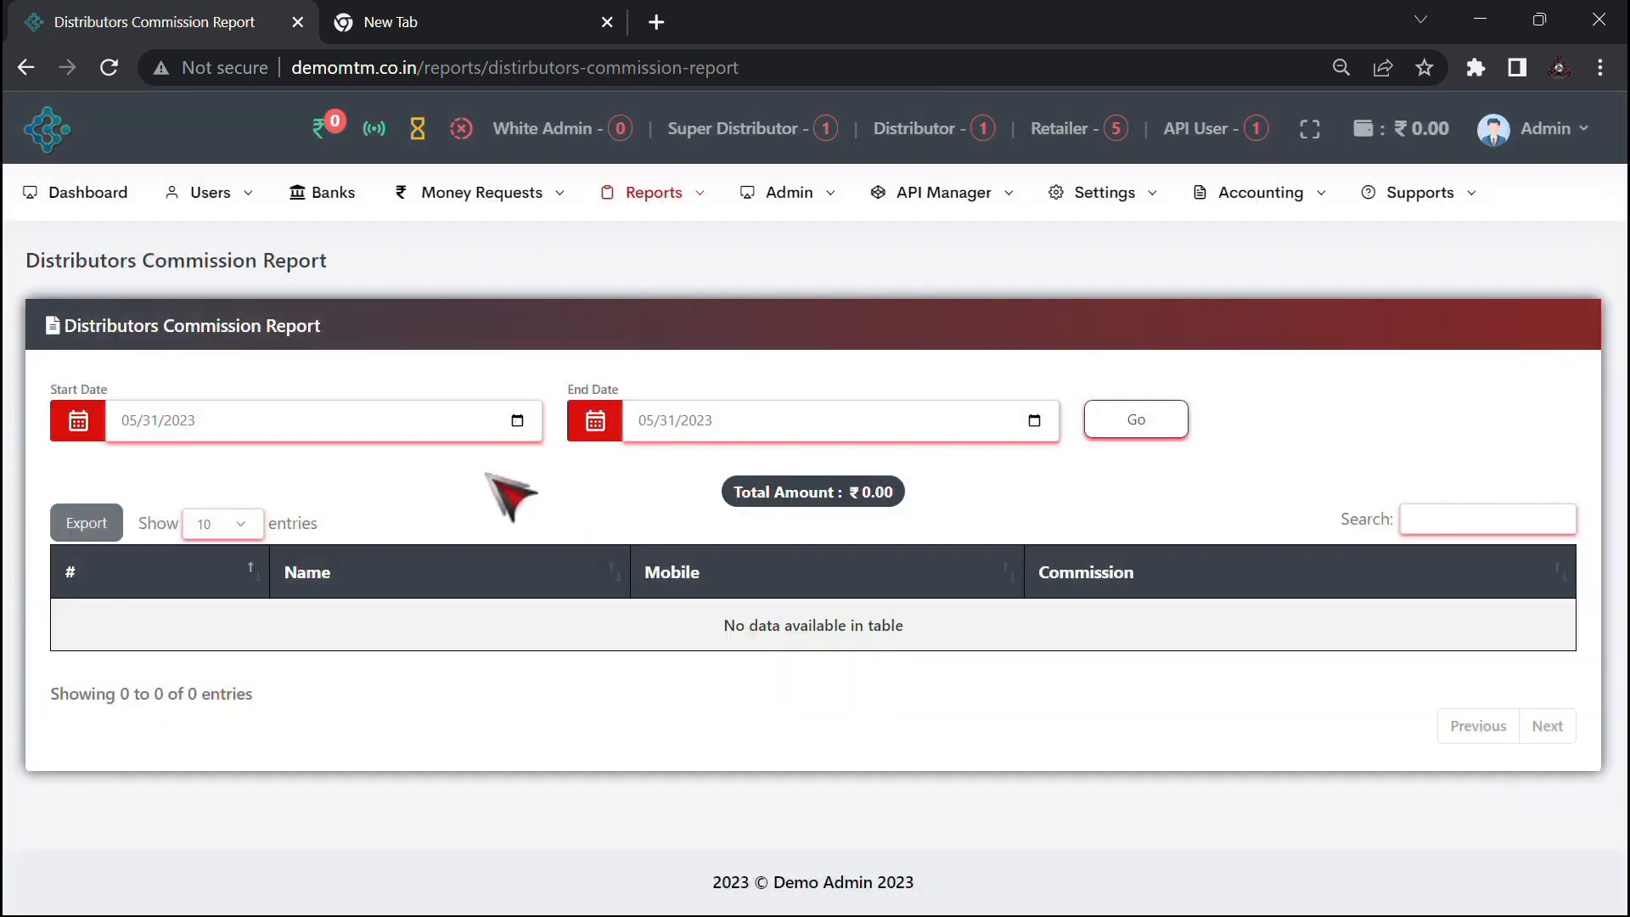
Step: Open the Fund Added Report, expand the 55555.00 Demo API credit, and view the User and Credit/Debit filters
mouse_move(586, 210)
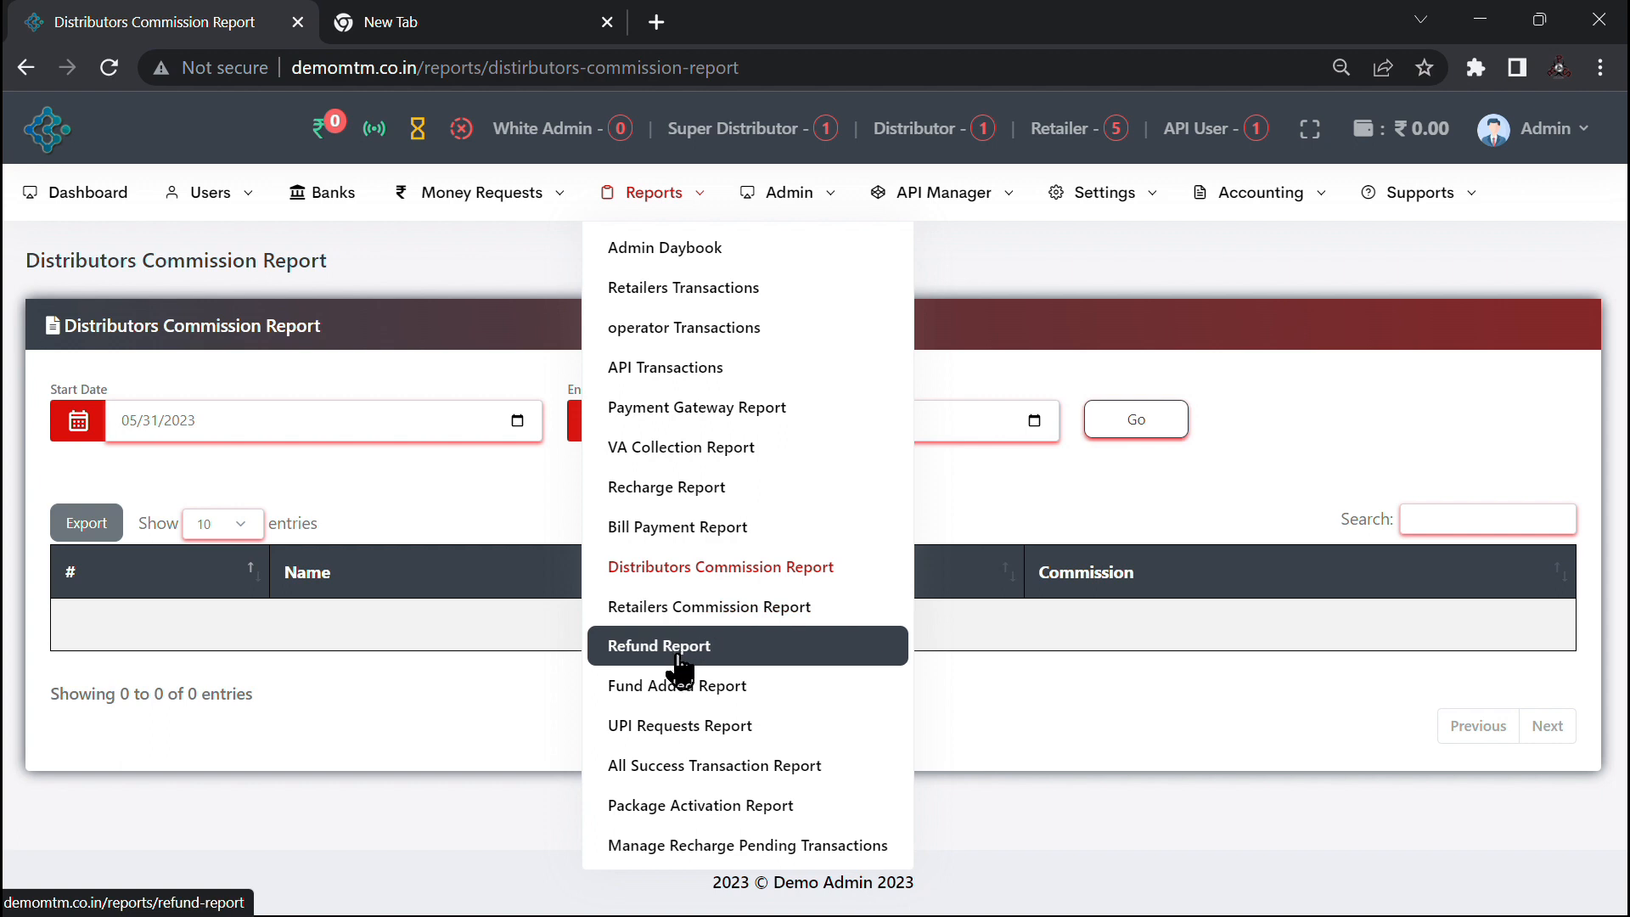
click(686, 688)
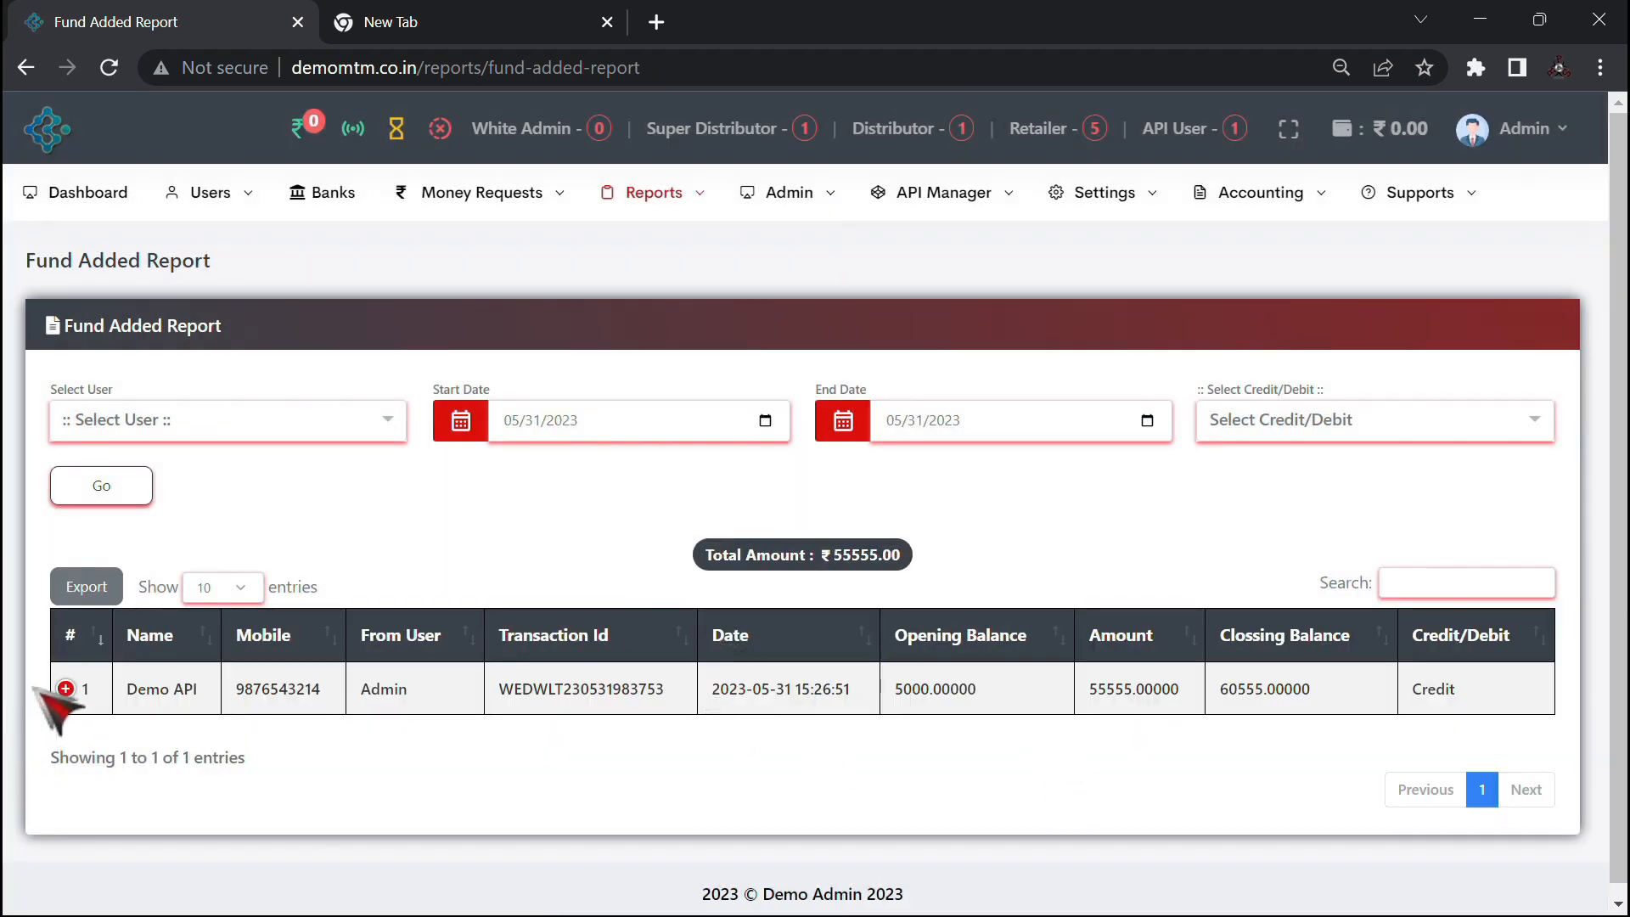
click(66, 688)
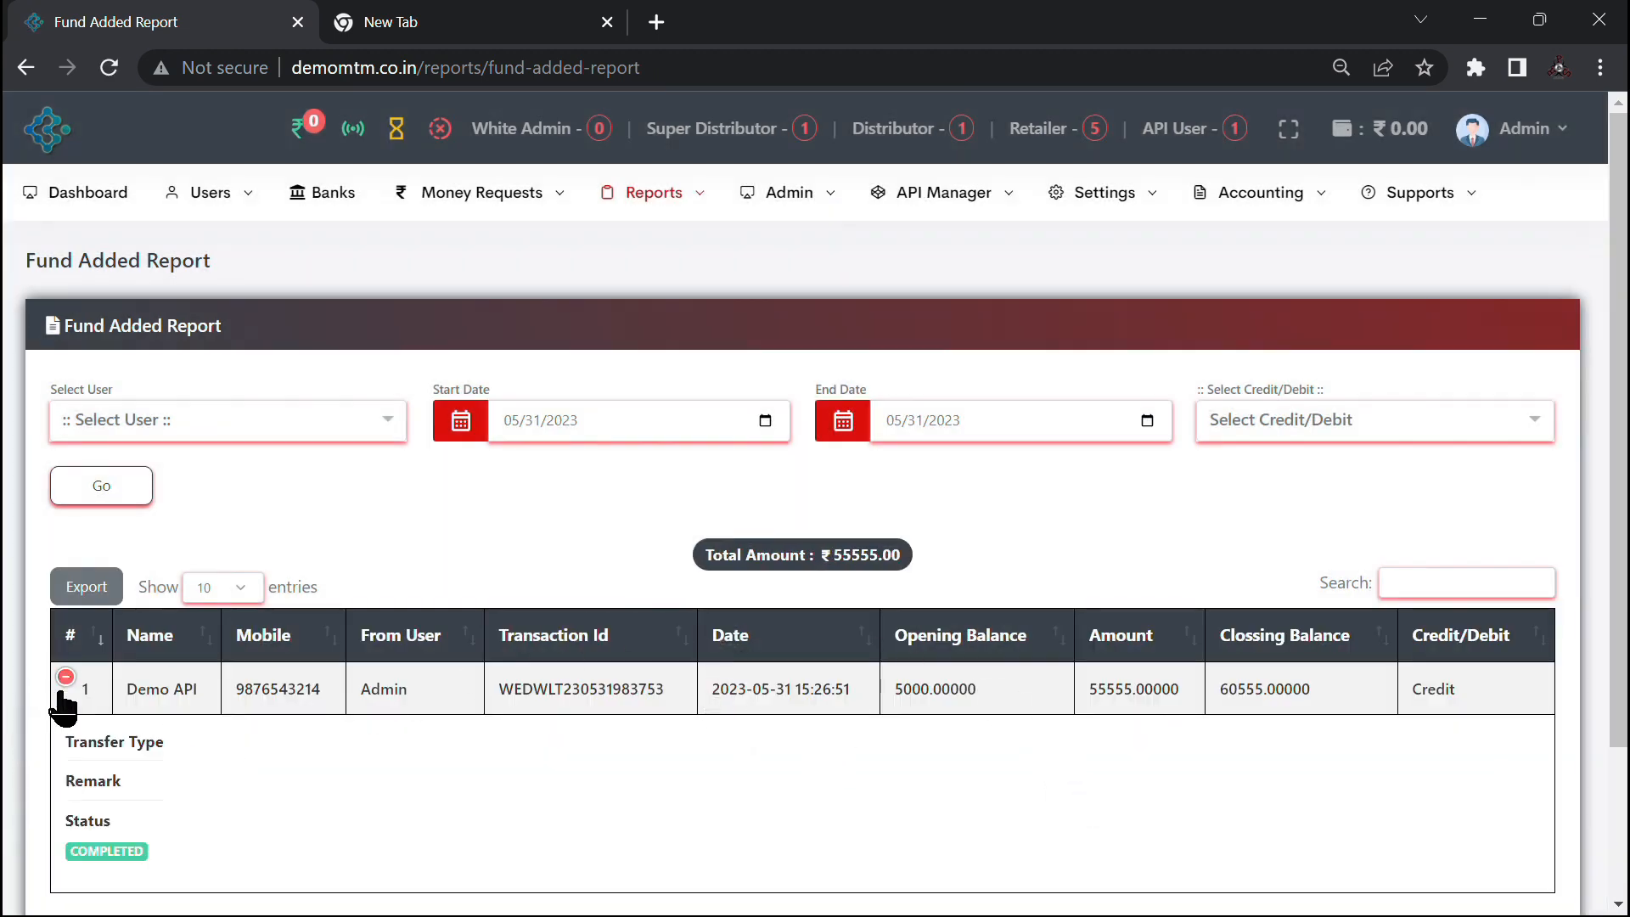
click(65, 689)
click(343, 421)
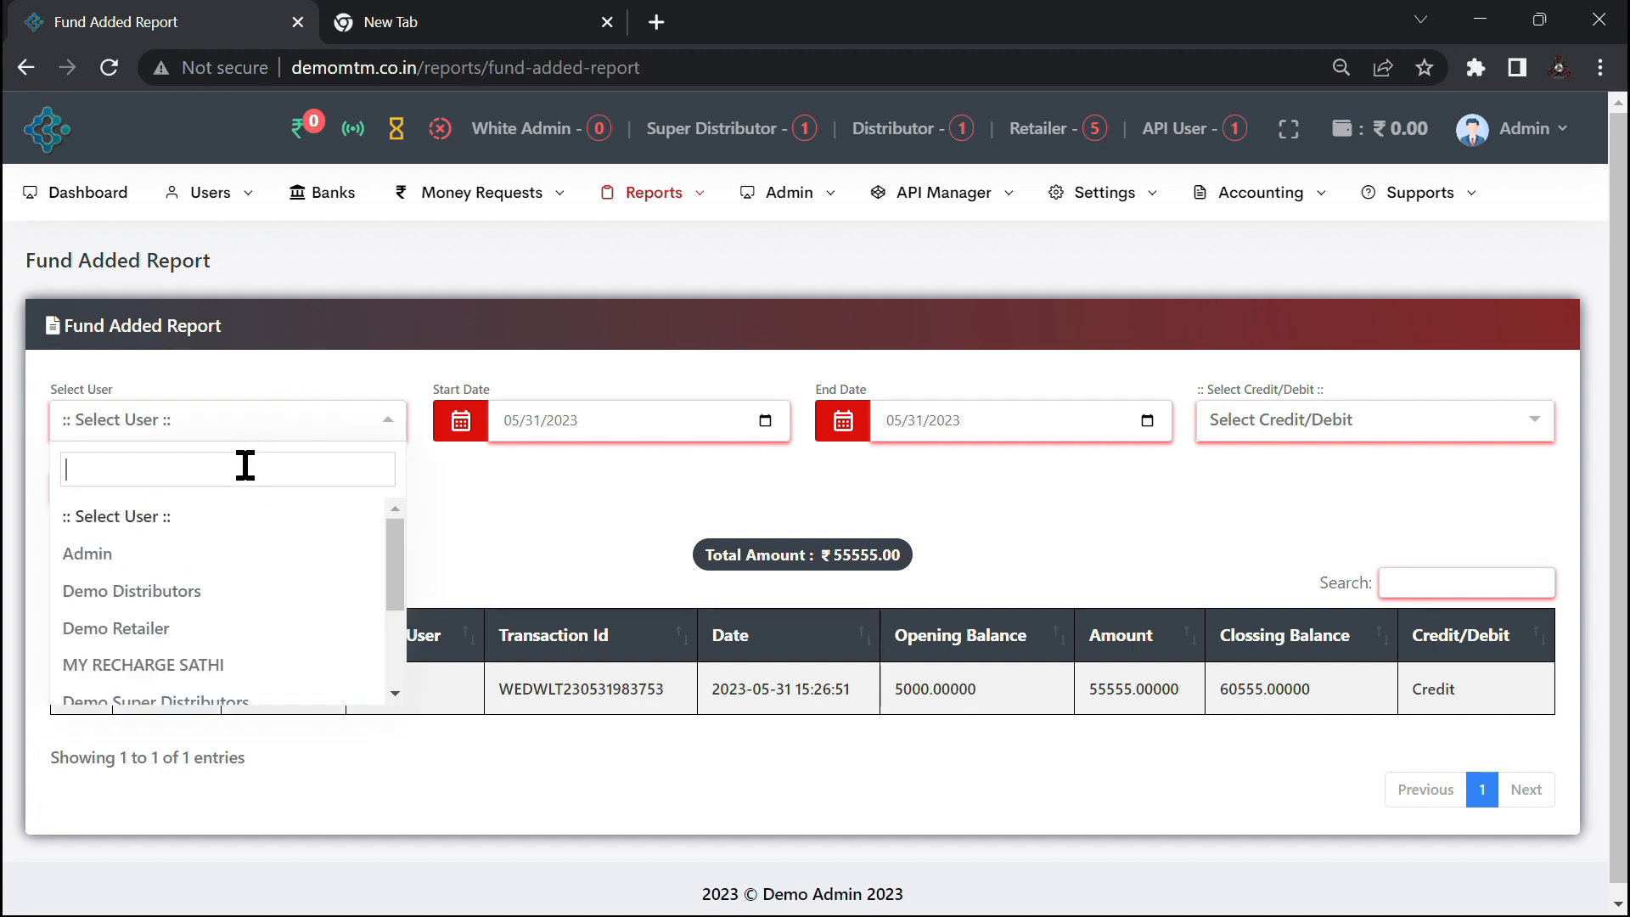
click(701, 488)
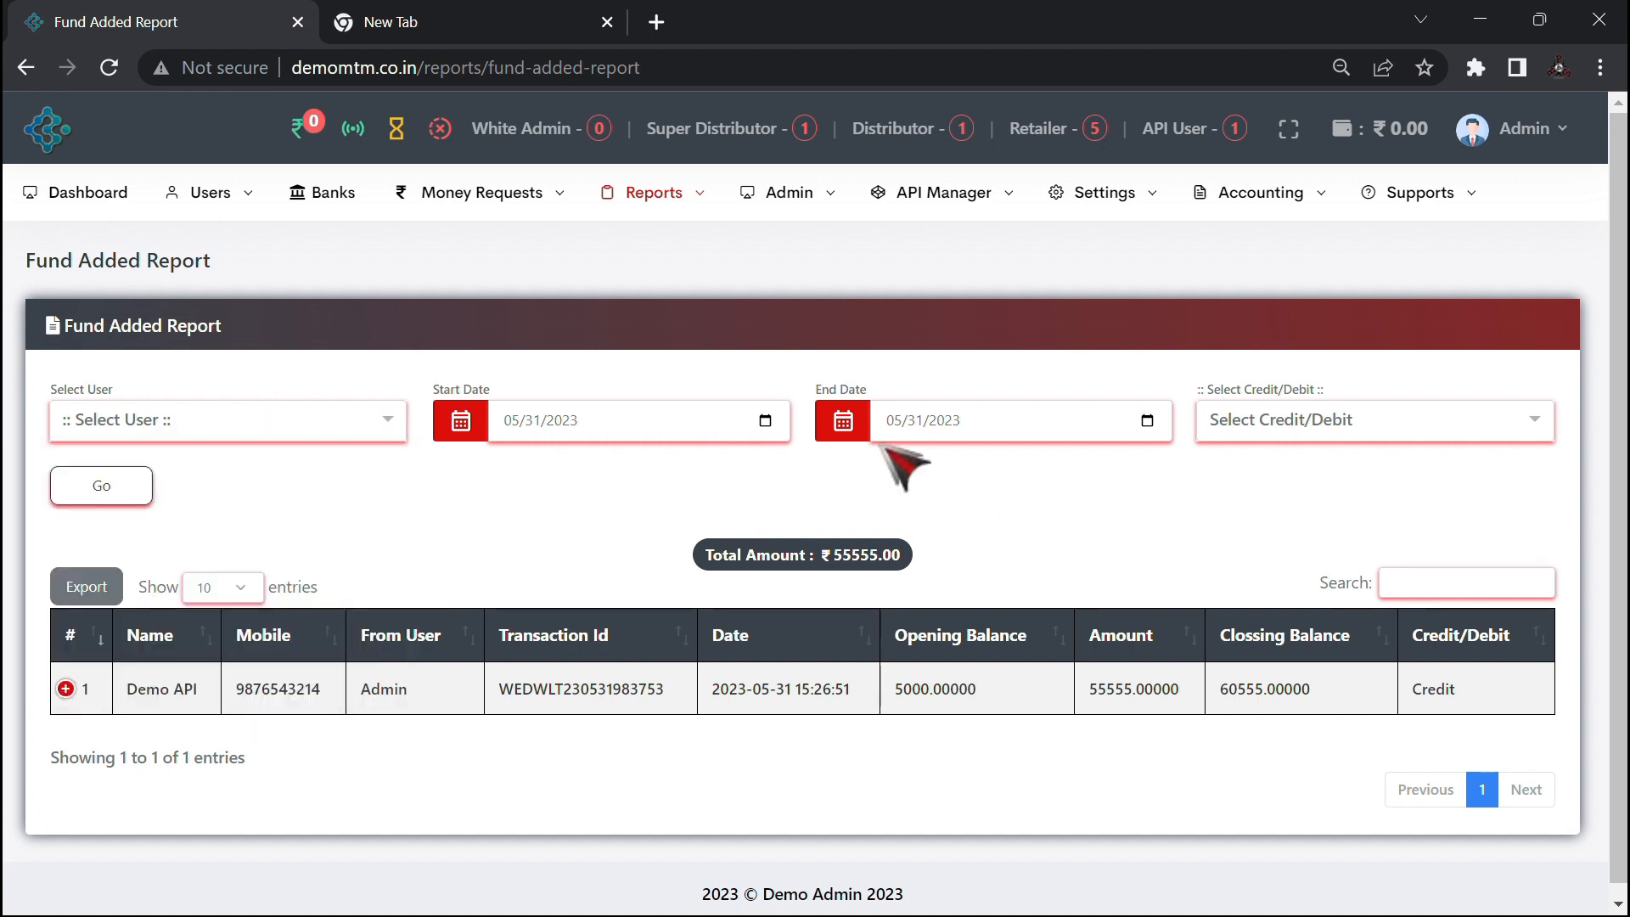
click(1226, 439)
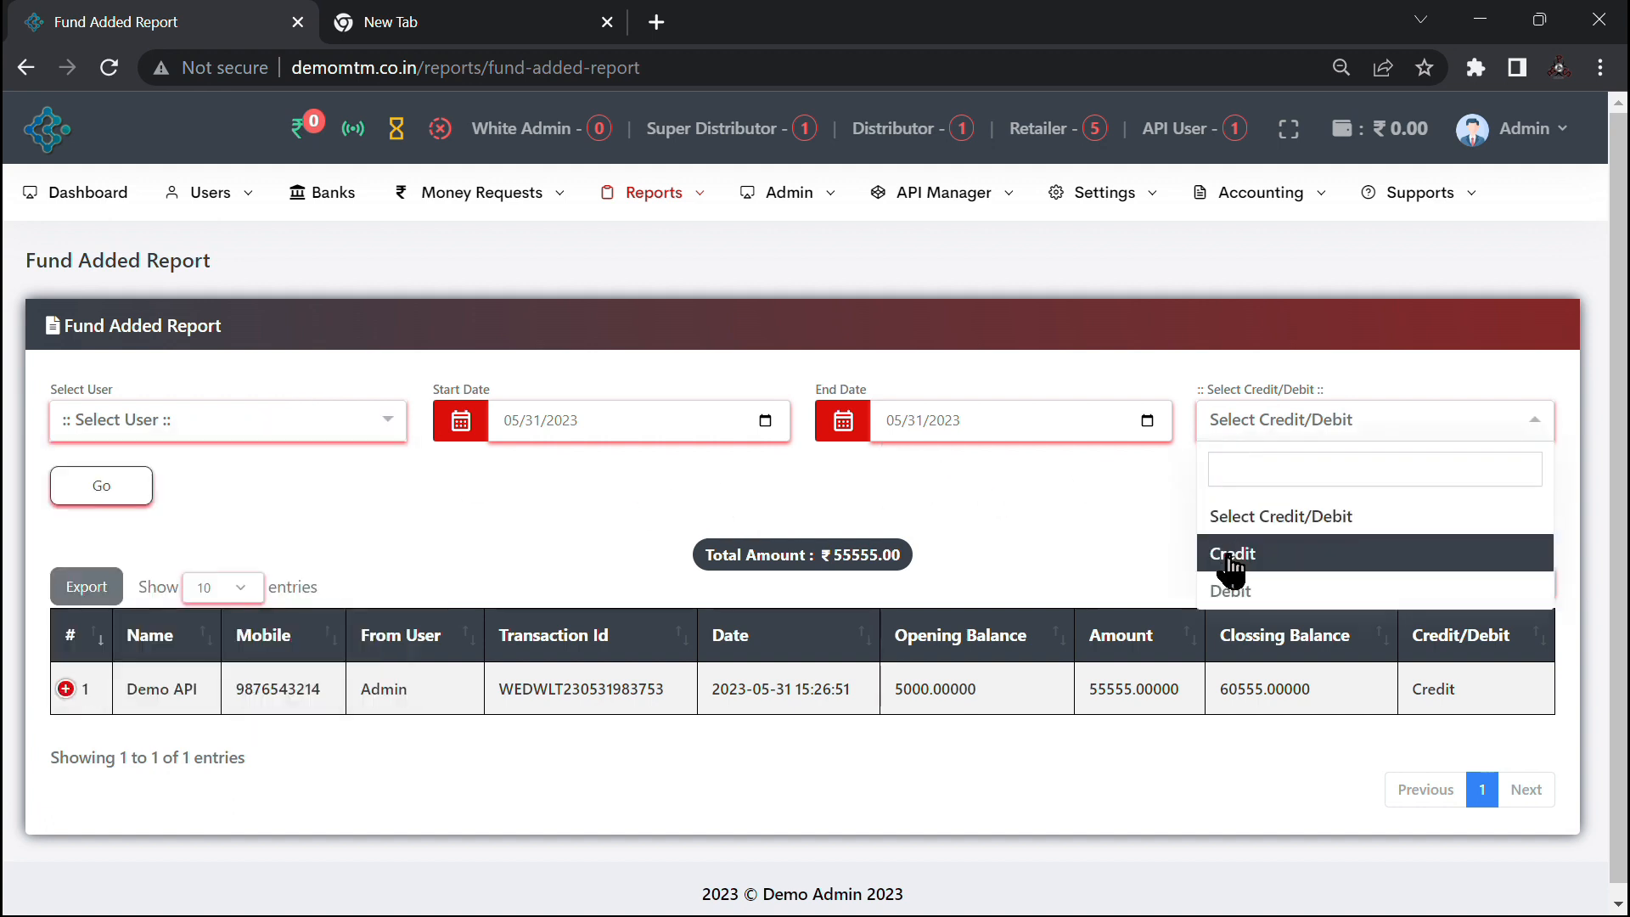
mouse_move(655, 194)
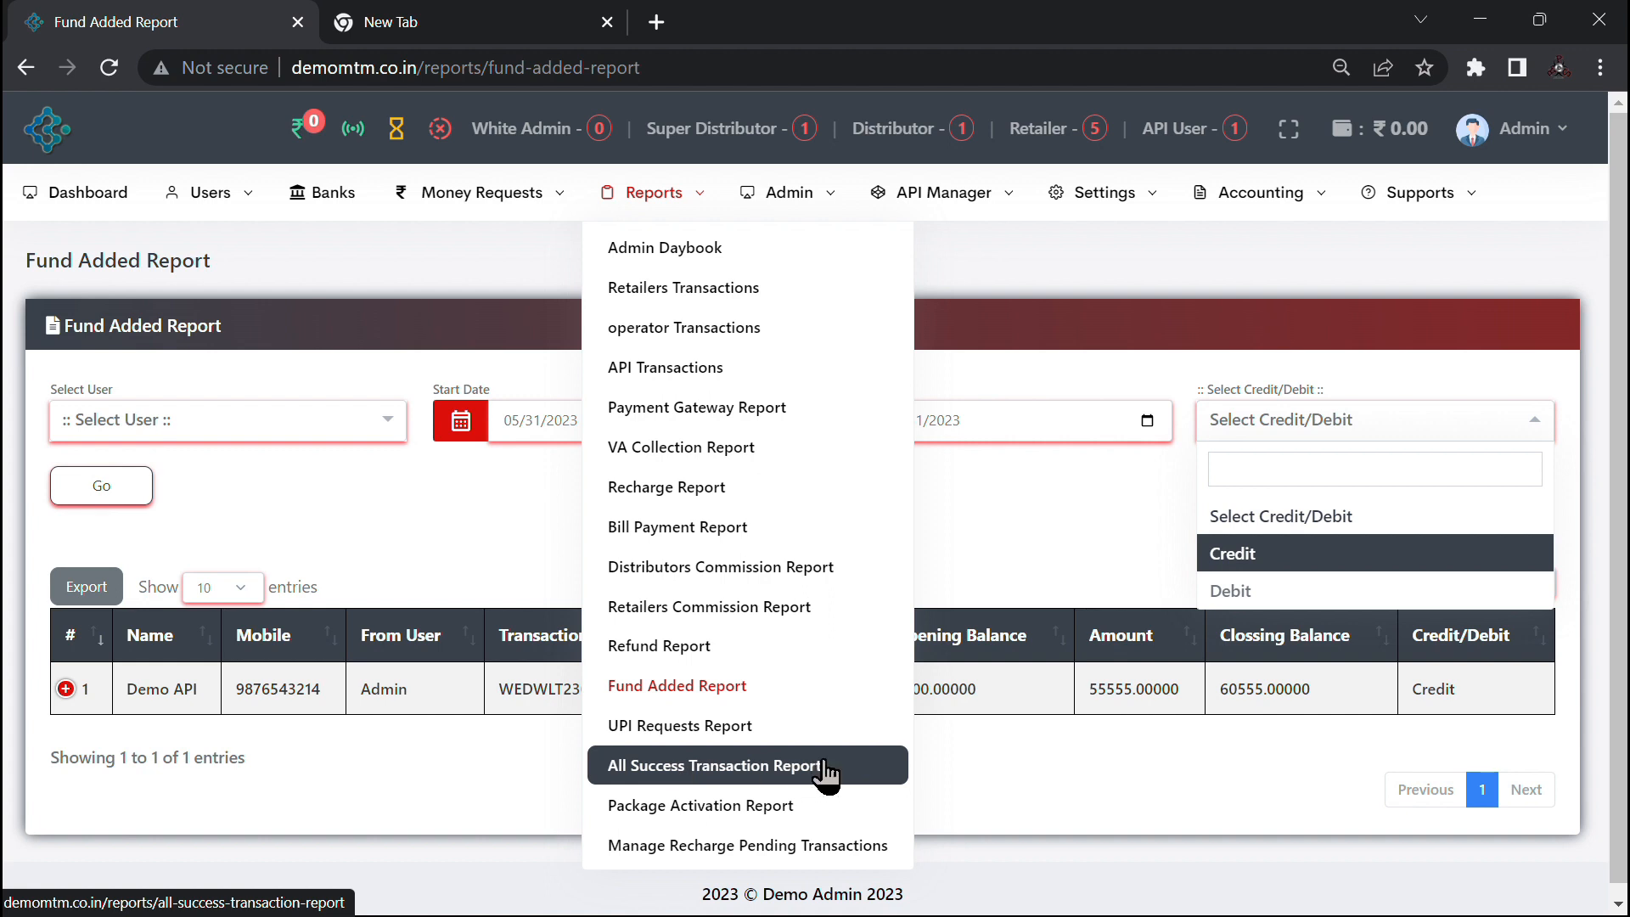
Step: Open the Manage Recharge Pending Transactions page and scroll across its table
click(788, 849)
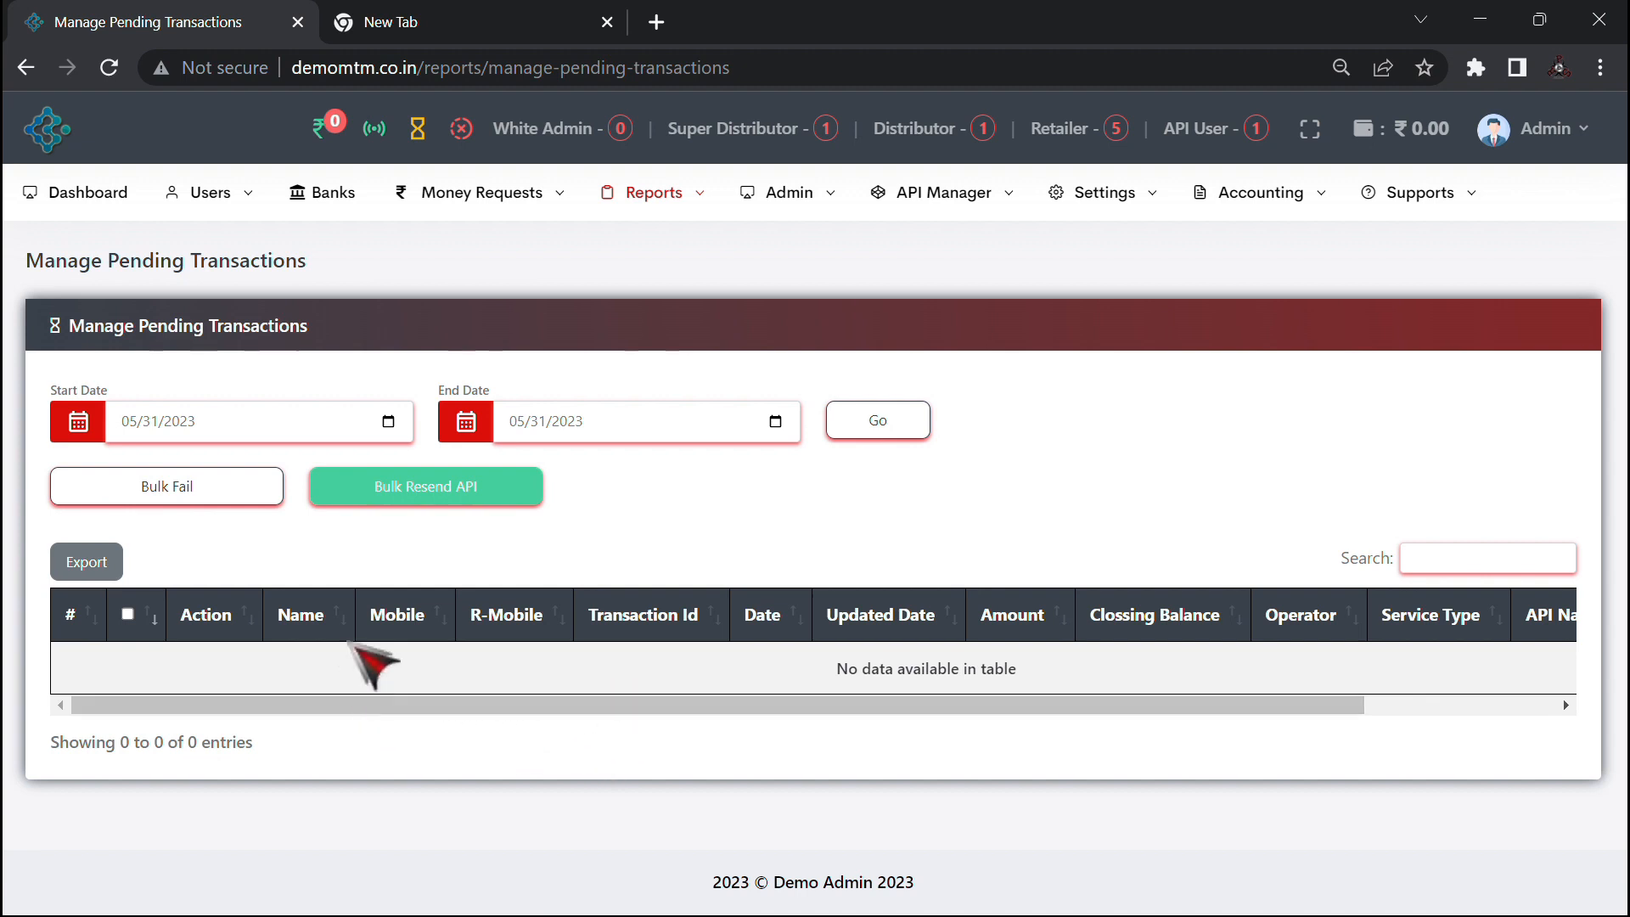
drag(433, 707, 843, 721)
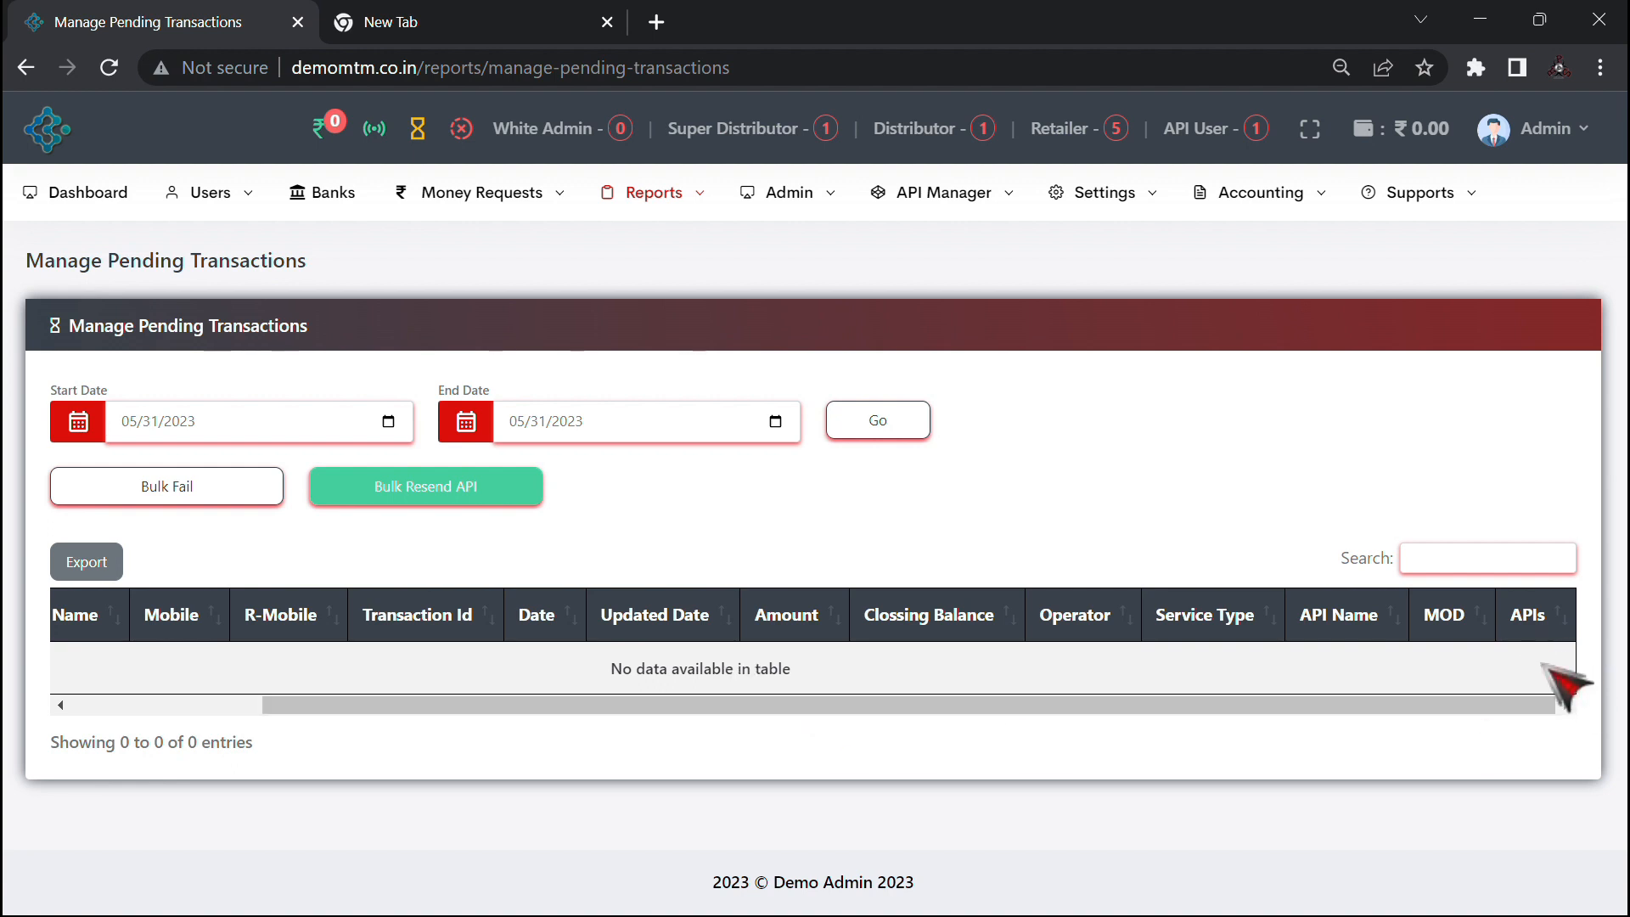
drag(1379, 706, 683, 706)
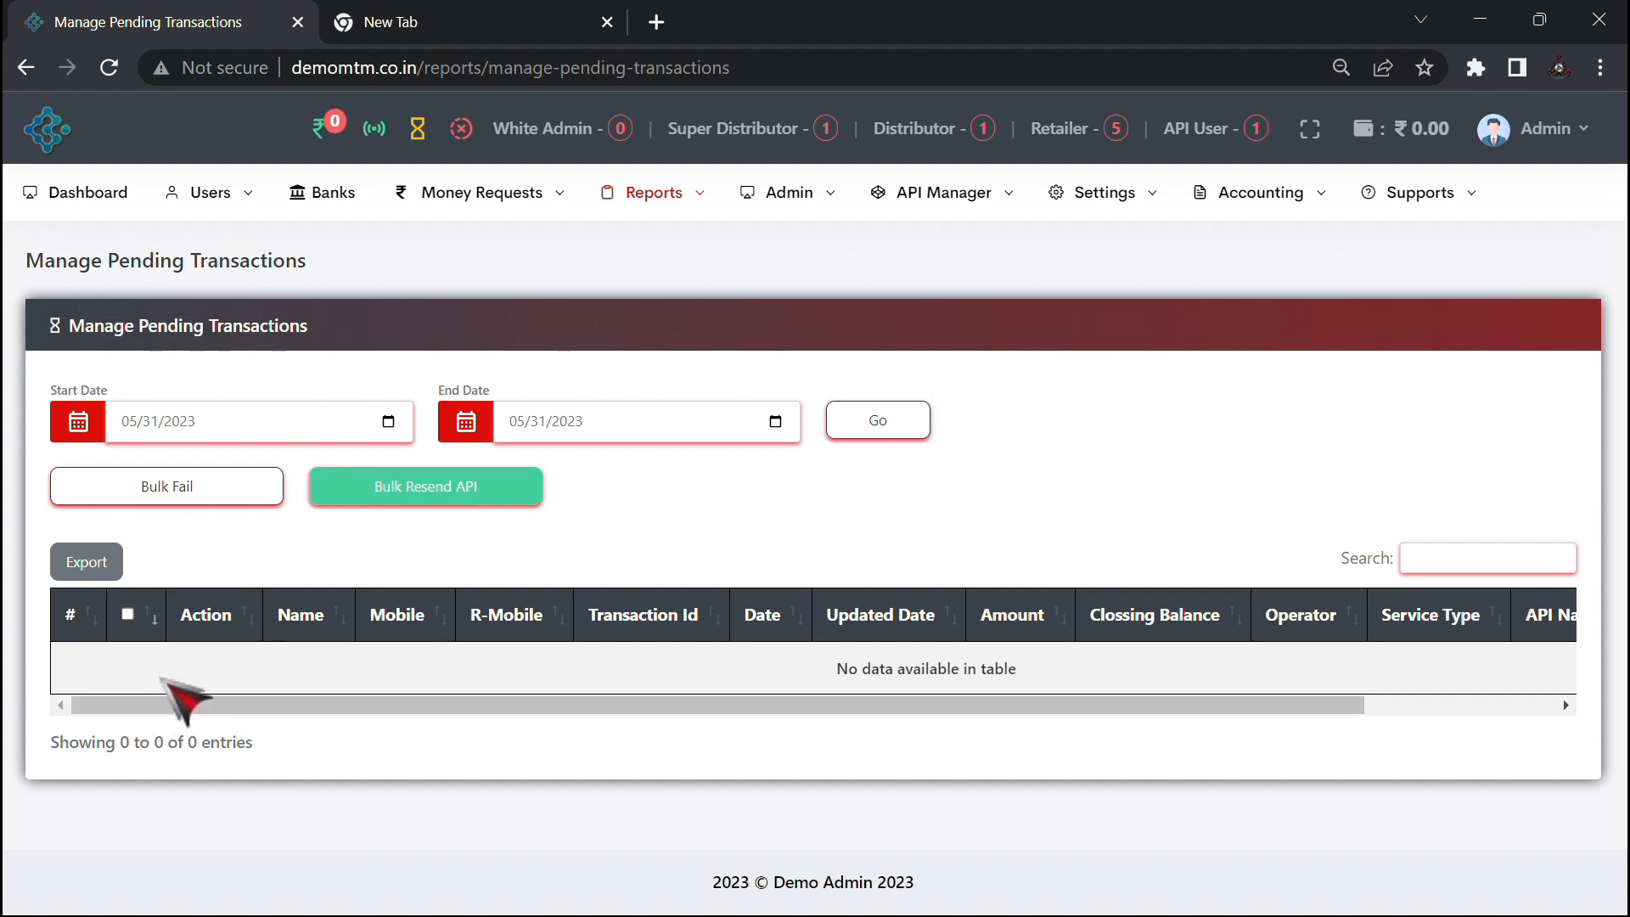
Step: Select all pending transactions and bulk-resend them through the hgfjg API
click(128, 613)
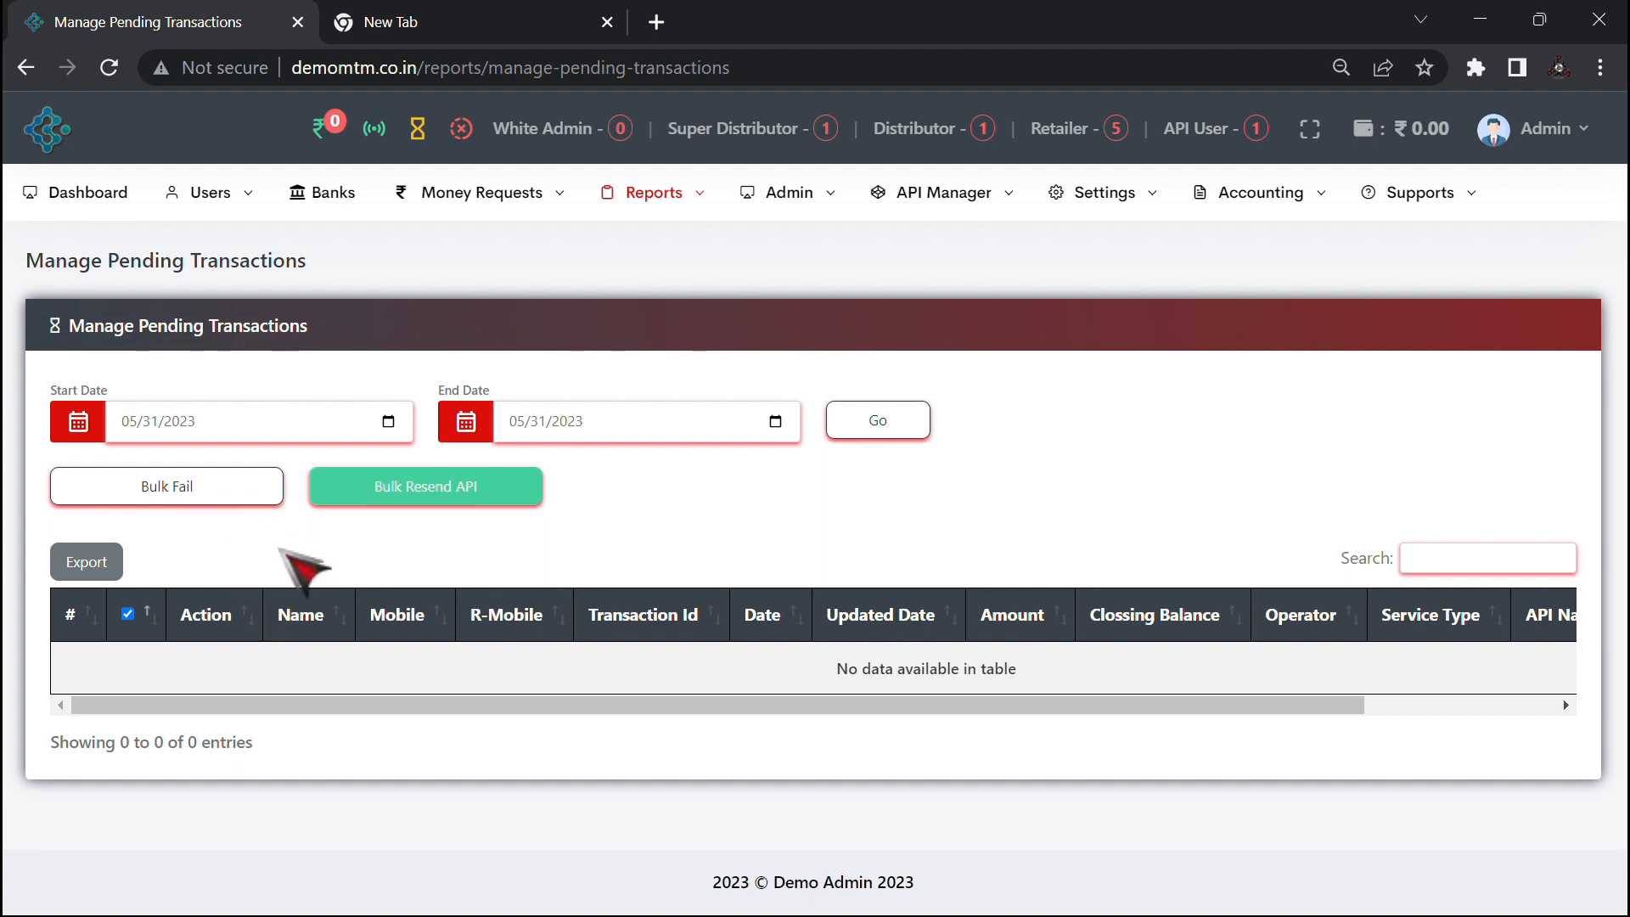
click(418, 496)
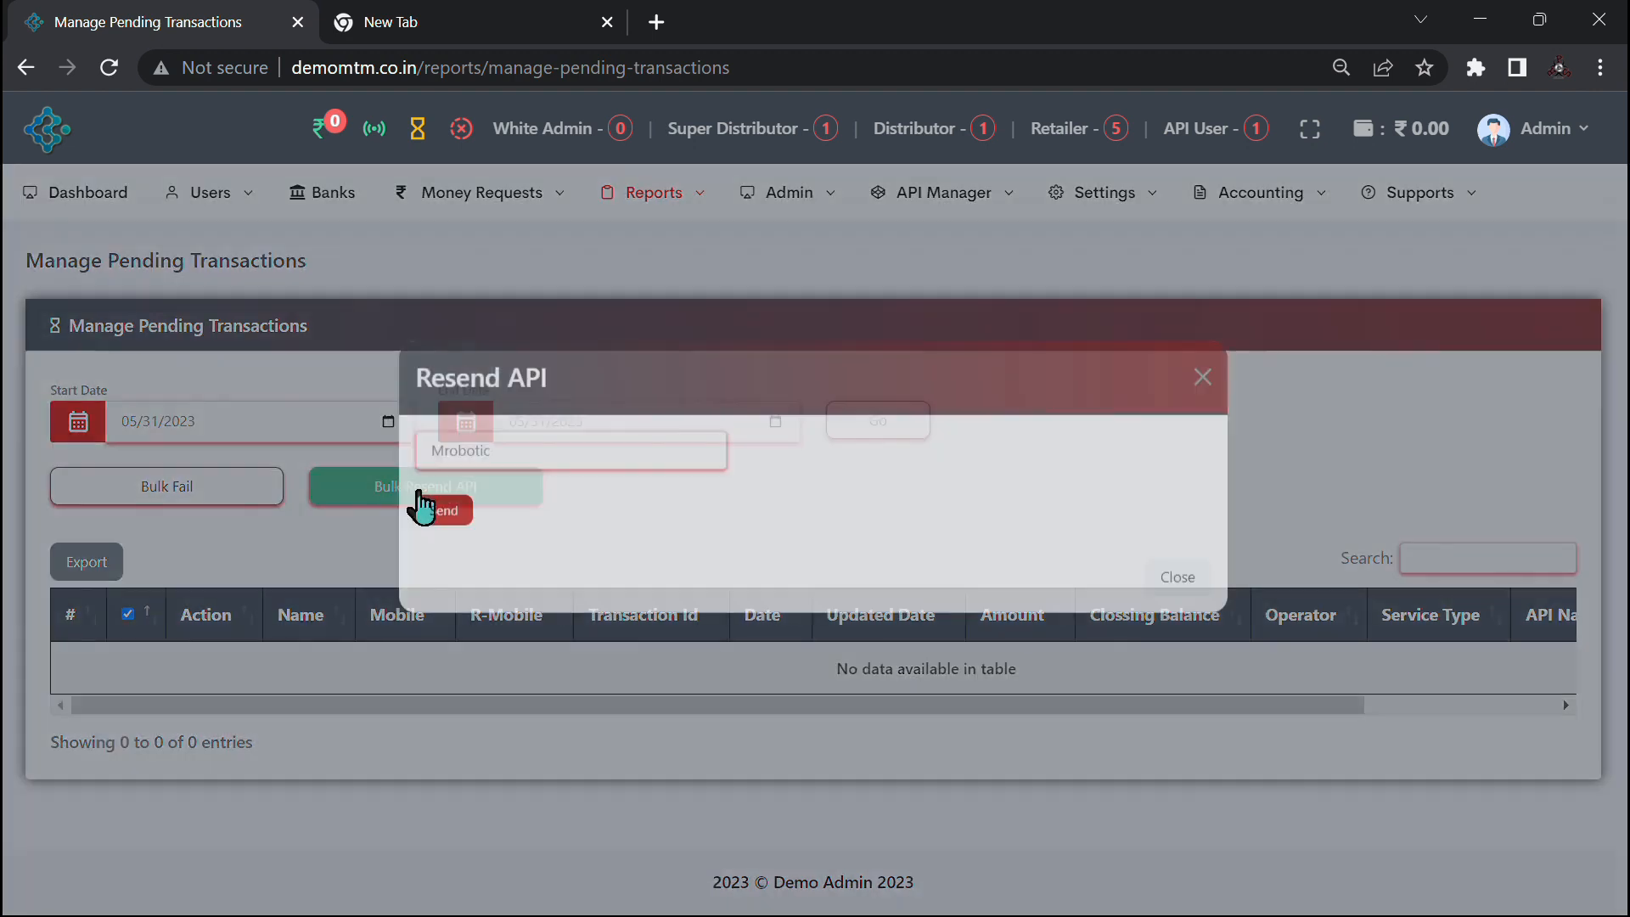
click(513, 480)
click(538, 528)
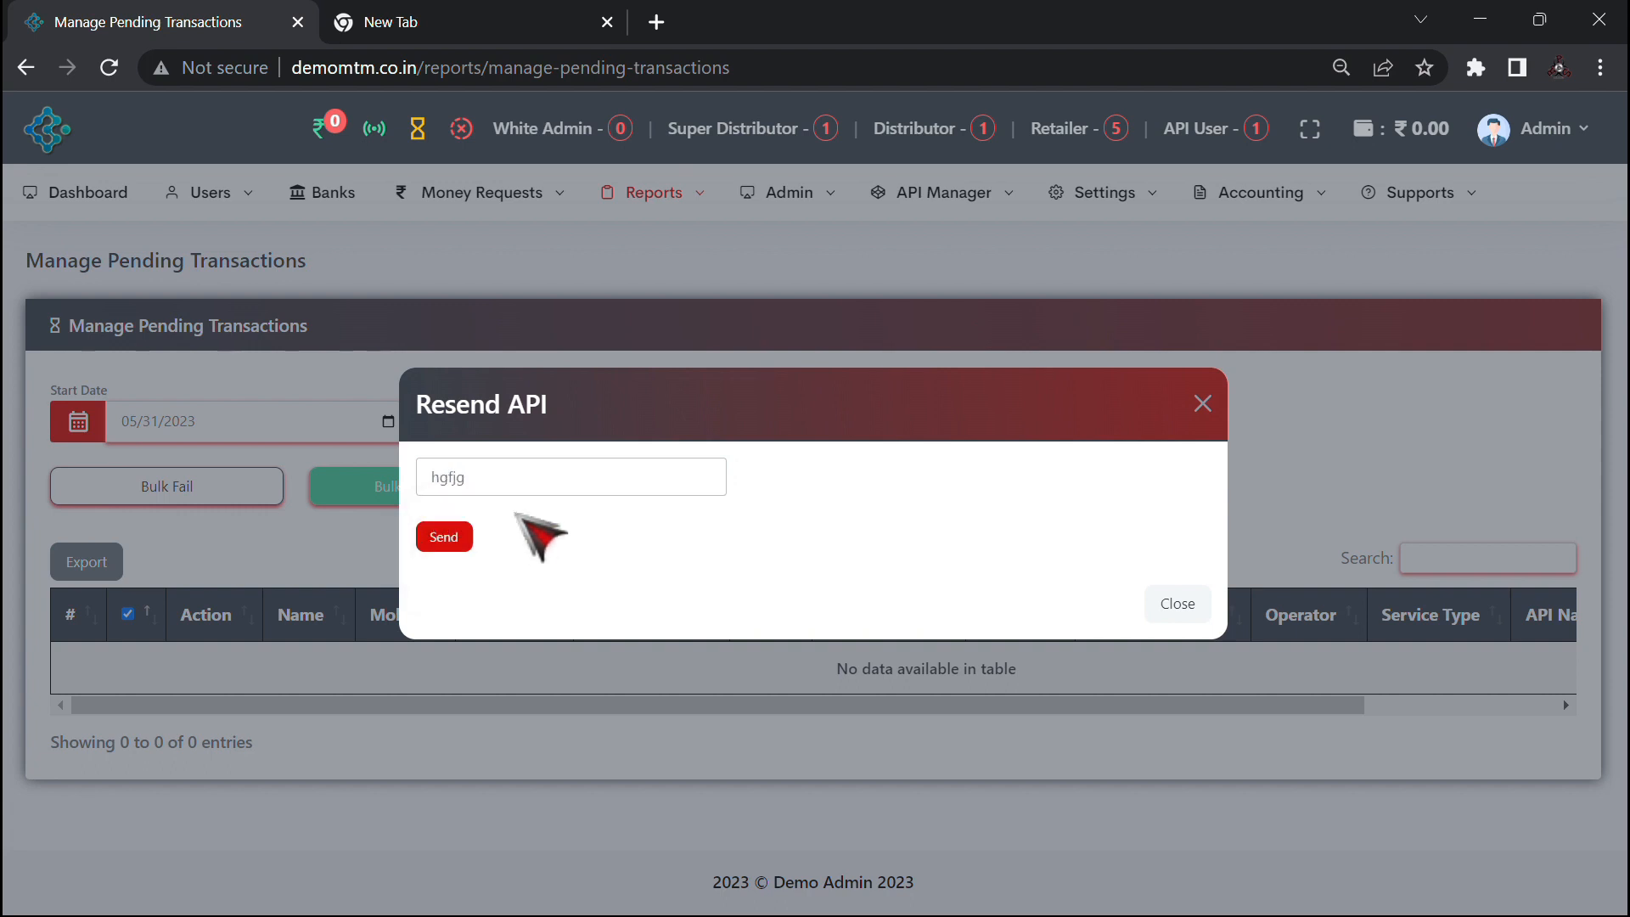
click(439, 538)
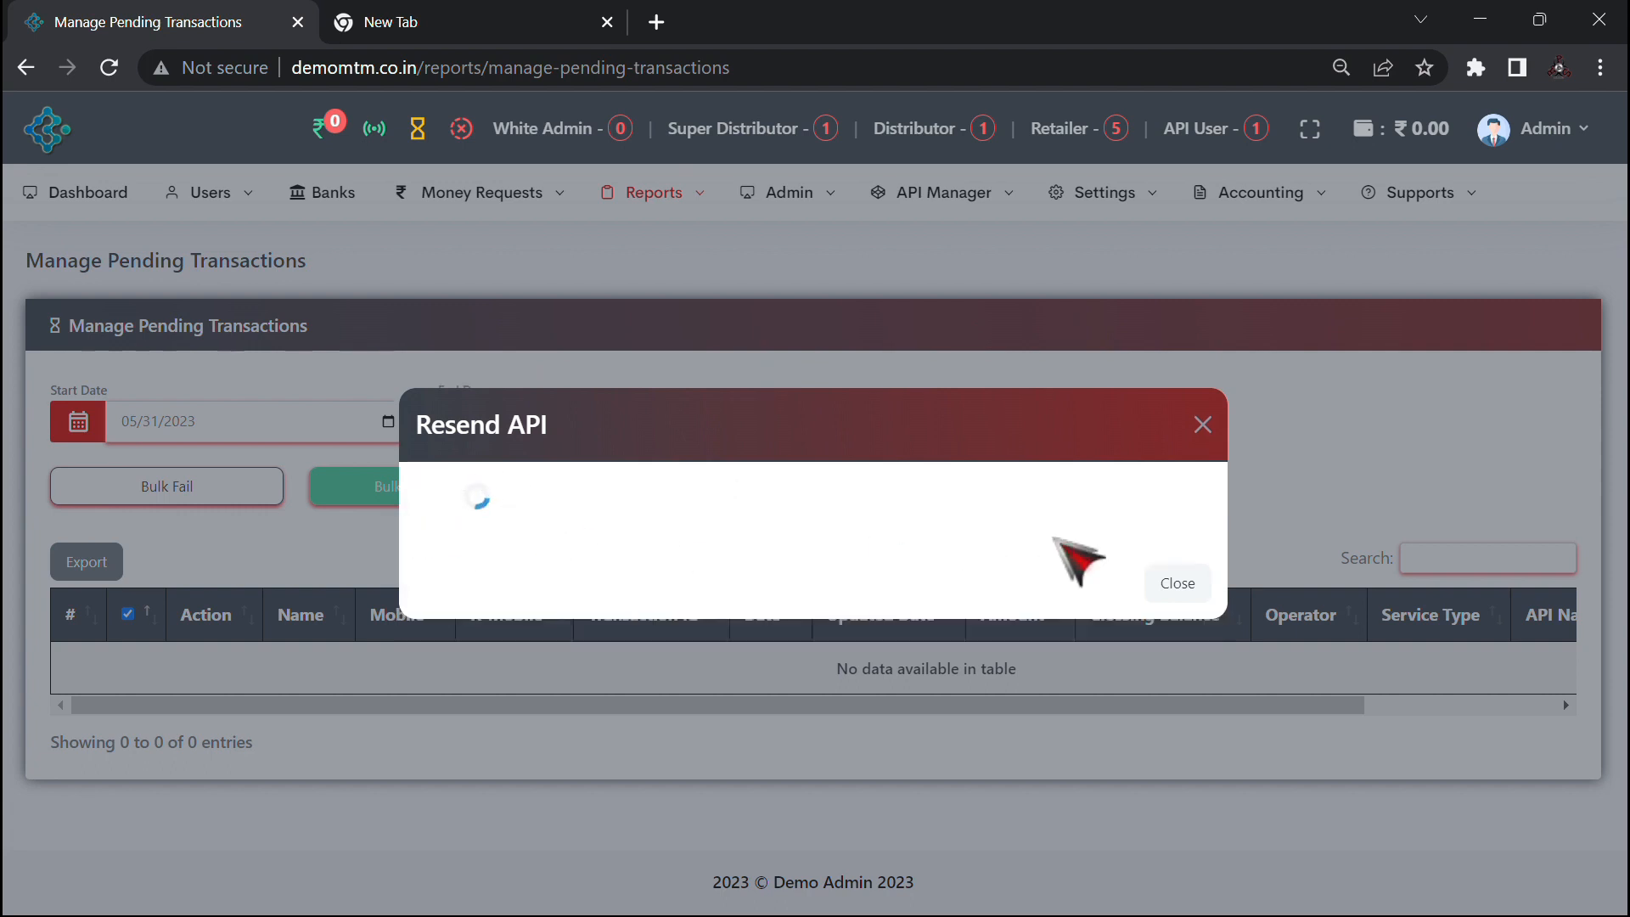
click(1180, 603)
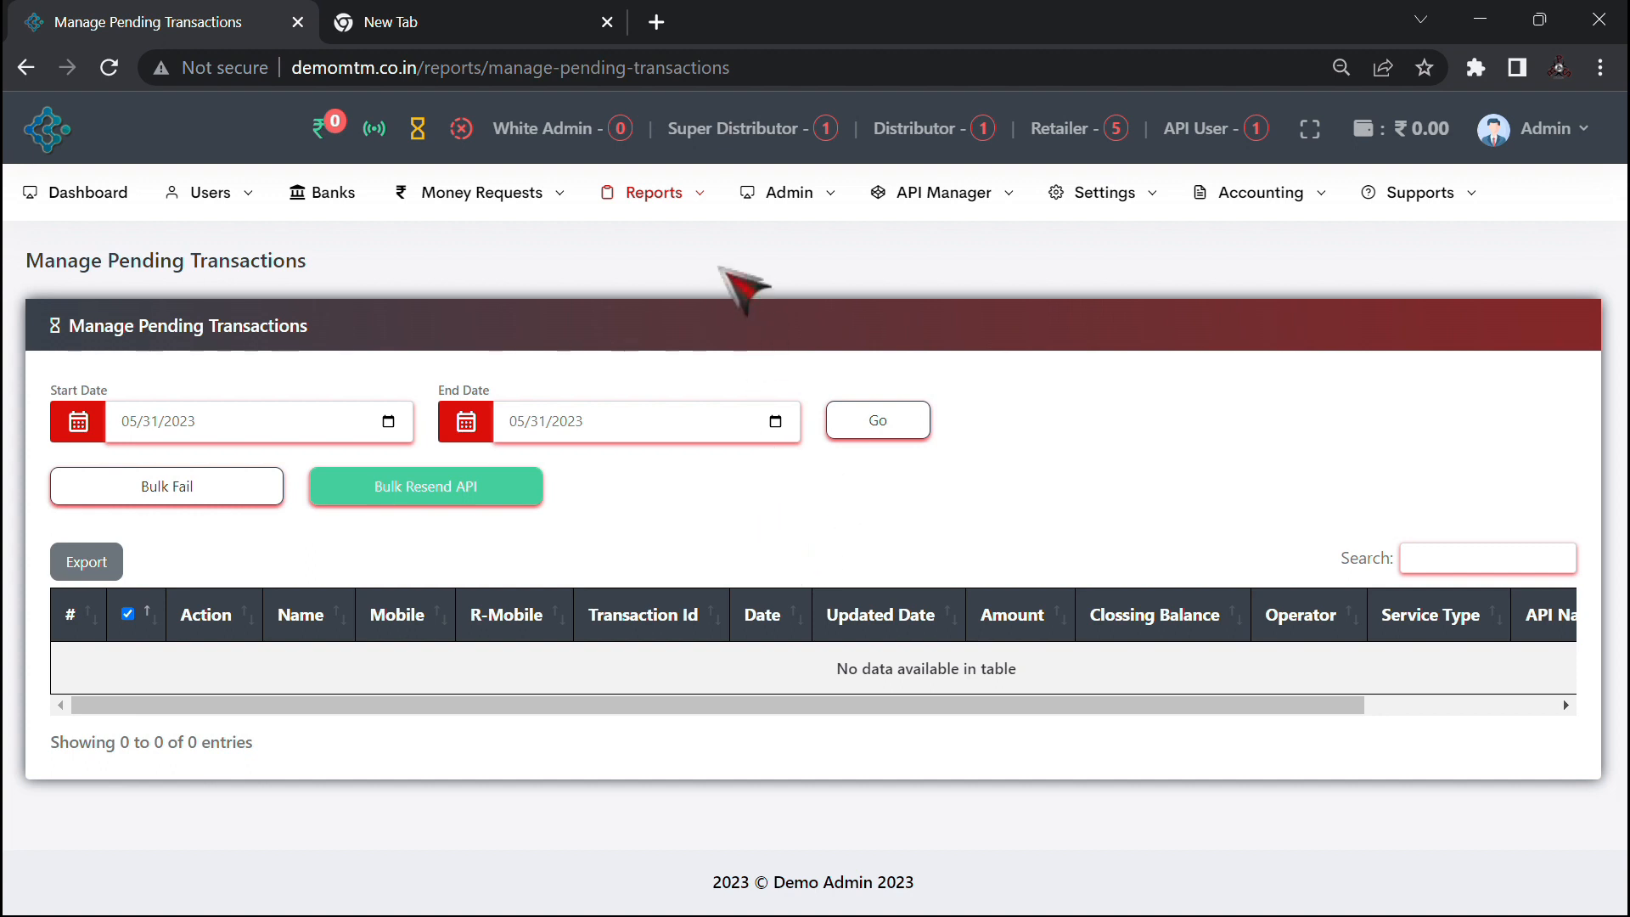
Step: Open the app Settings page and scroll through its form
click(666, 208)
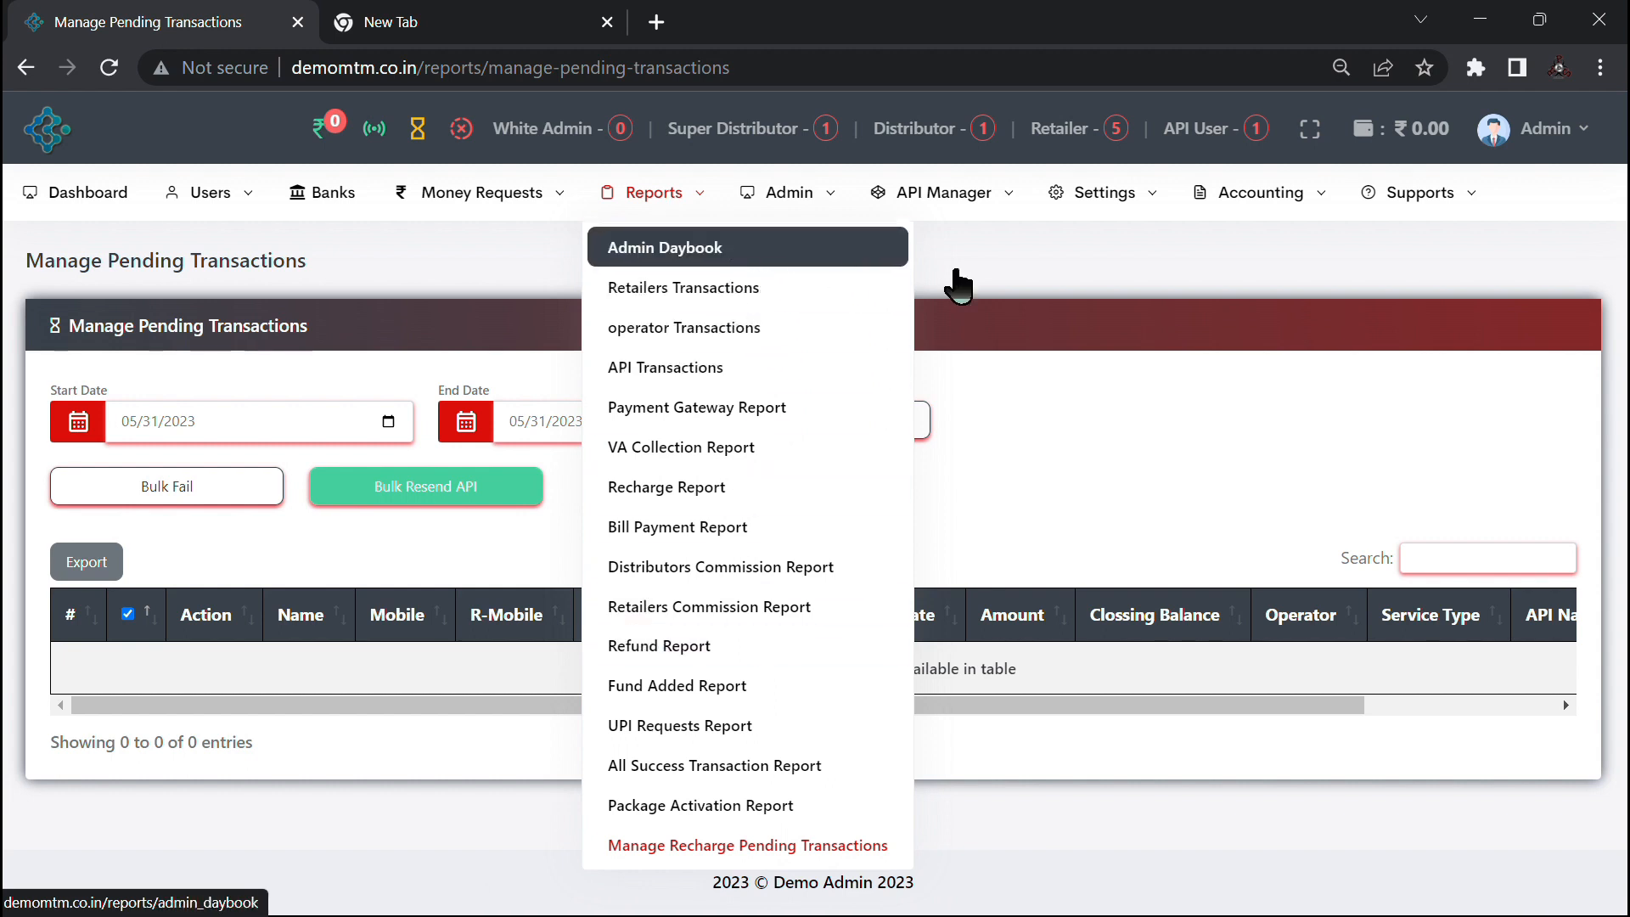
mouse_move(836, 236)
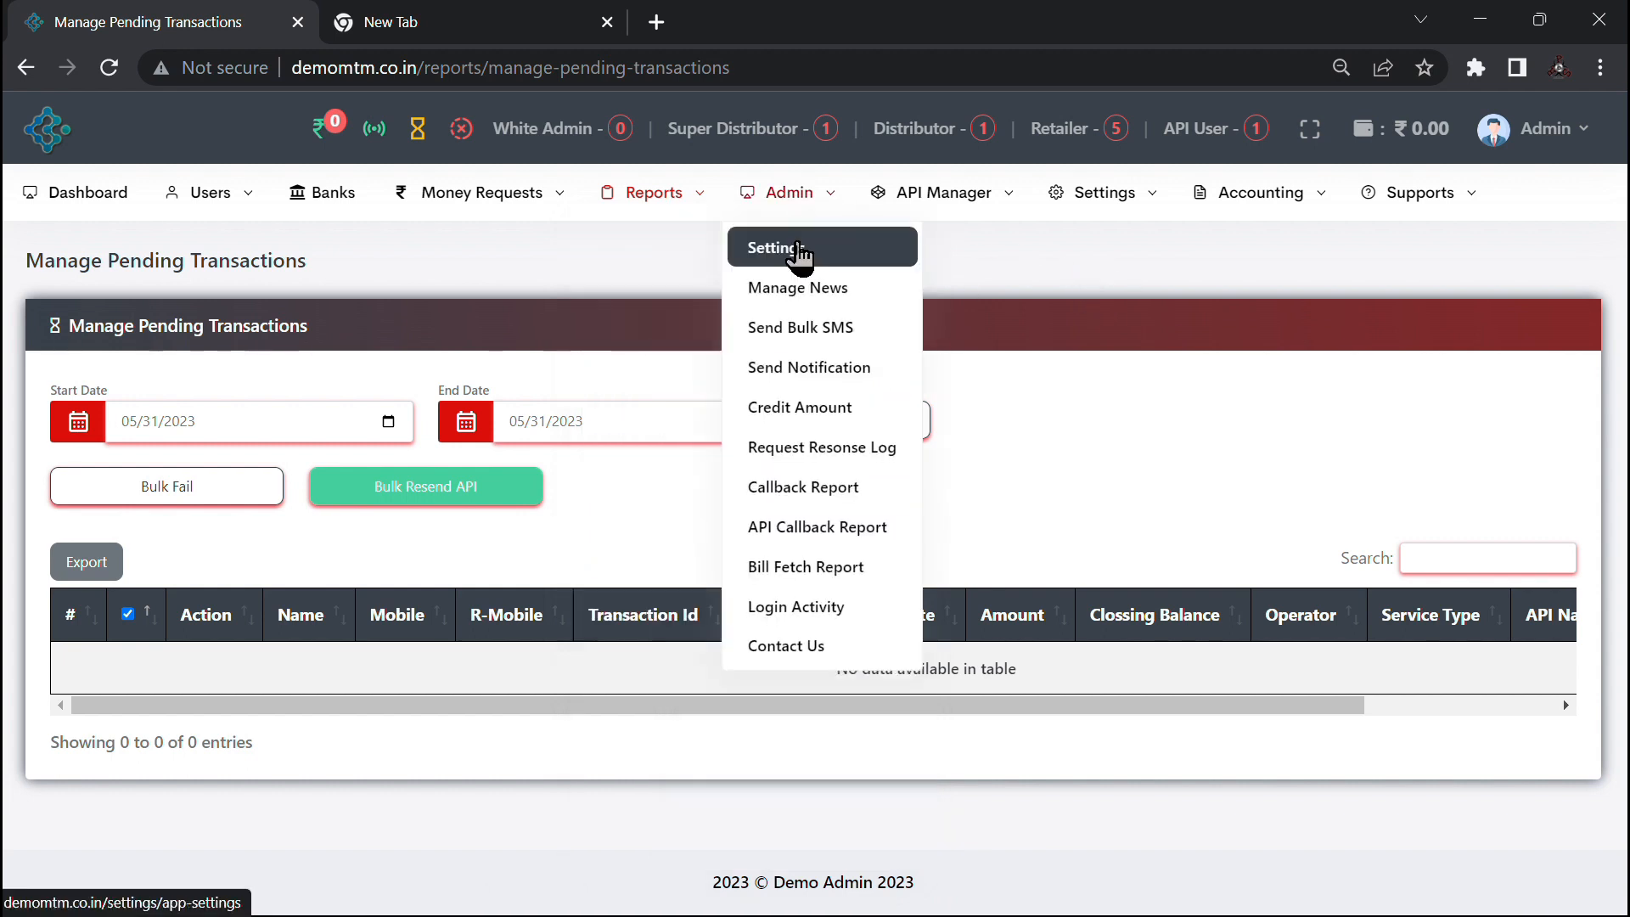
click(798, 250)
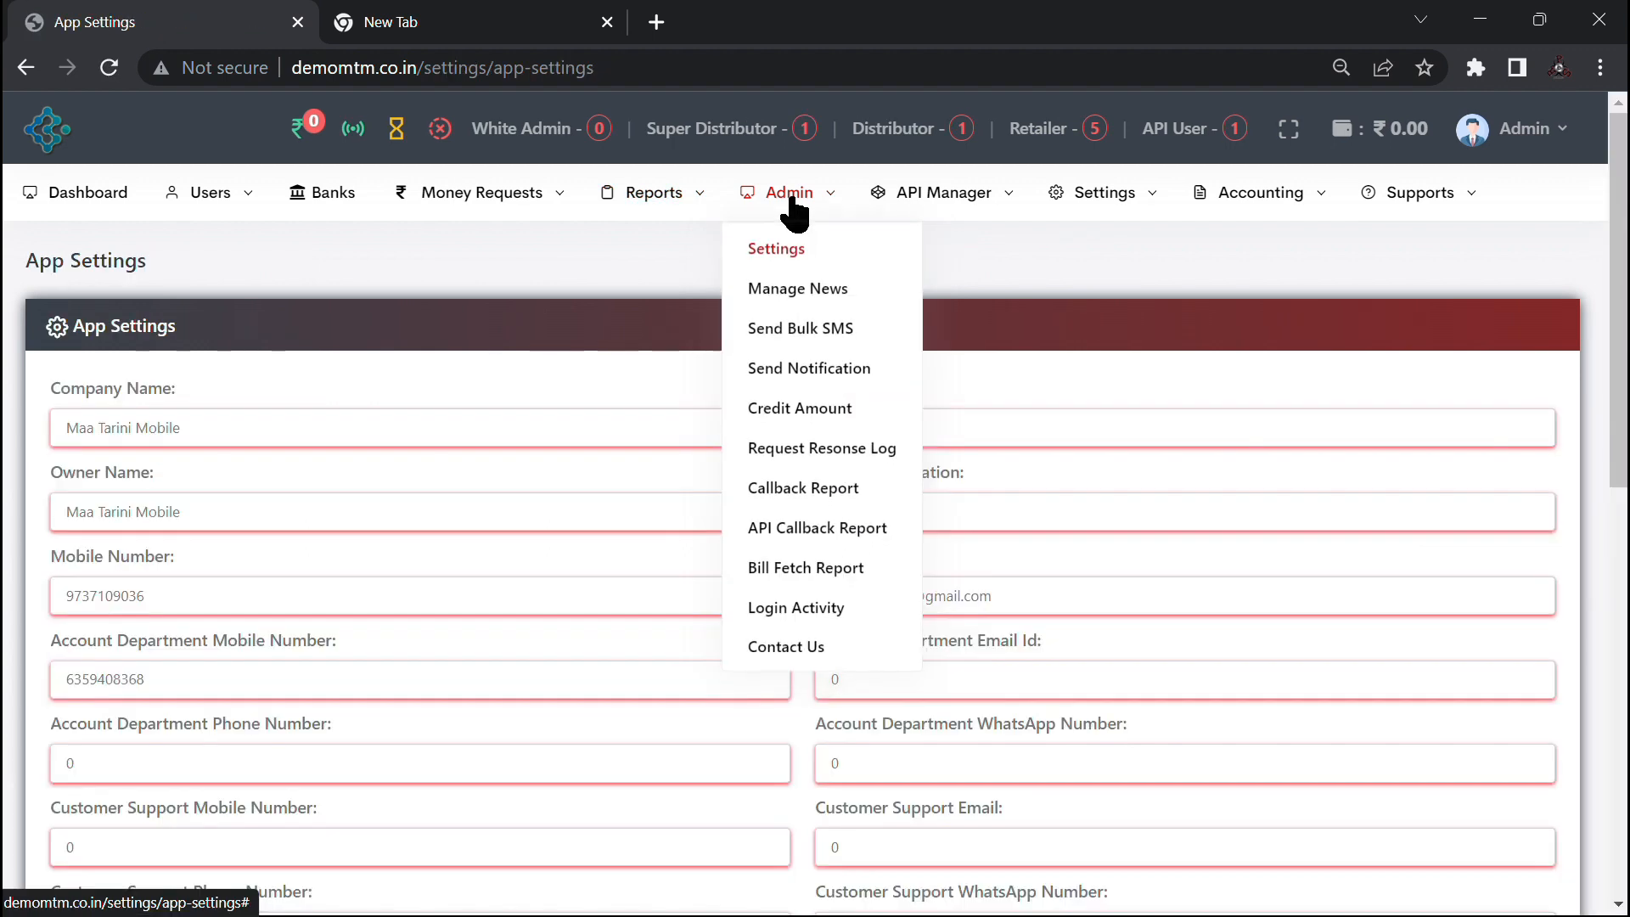
scroll(598, 414, down, 4)
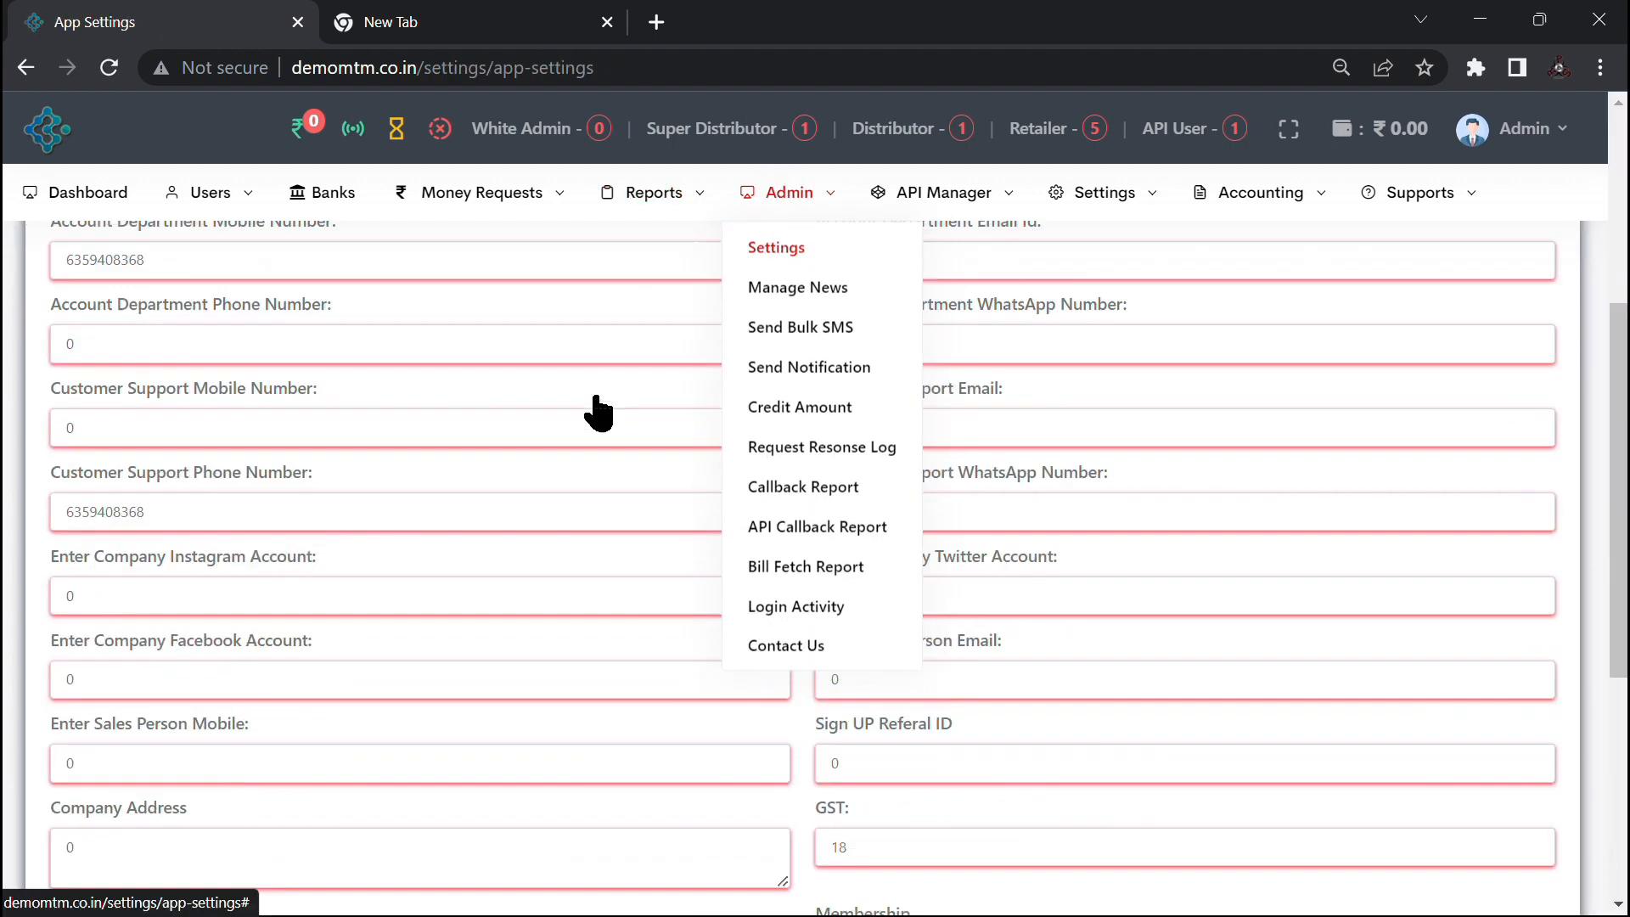
scroll(598, 414, down, 5)
scroll(592, 393, up, 10)
Step: Open Manage News, start a news item for the ApiUser role, and cancel it unsaved
mouse_move(771, 208)
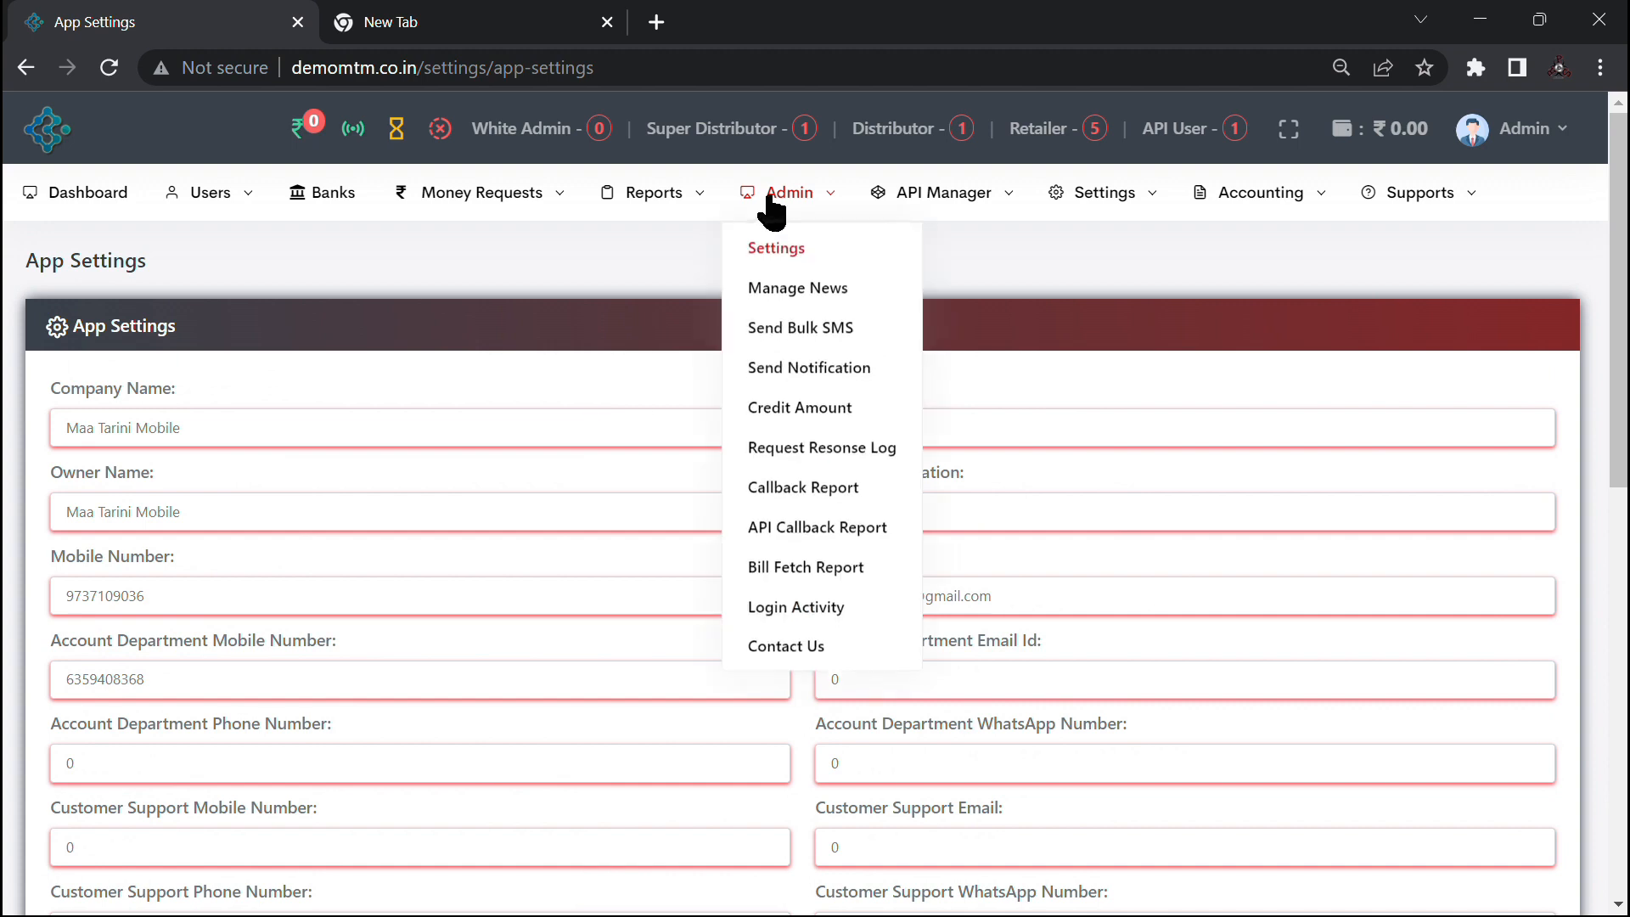
click(817, 293)
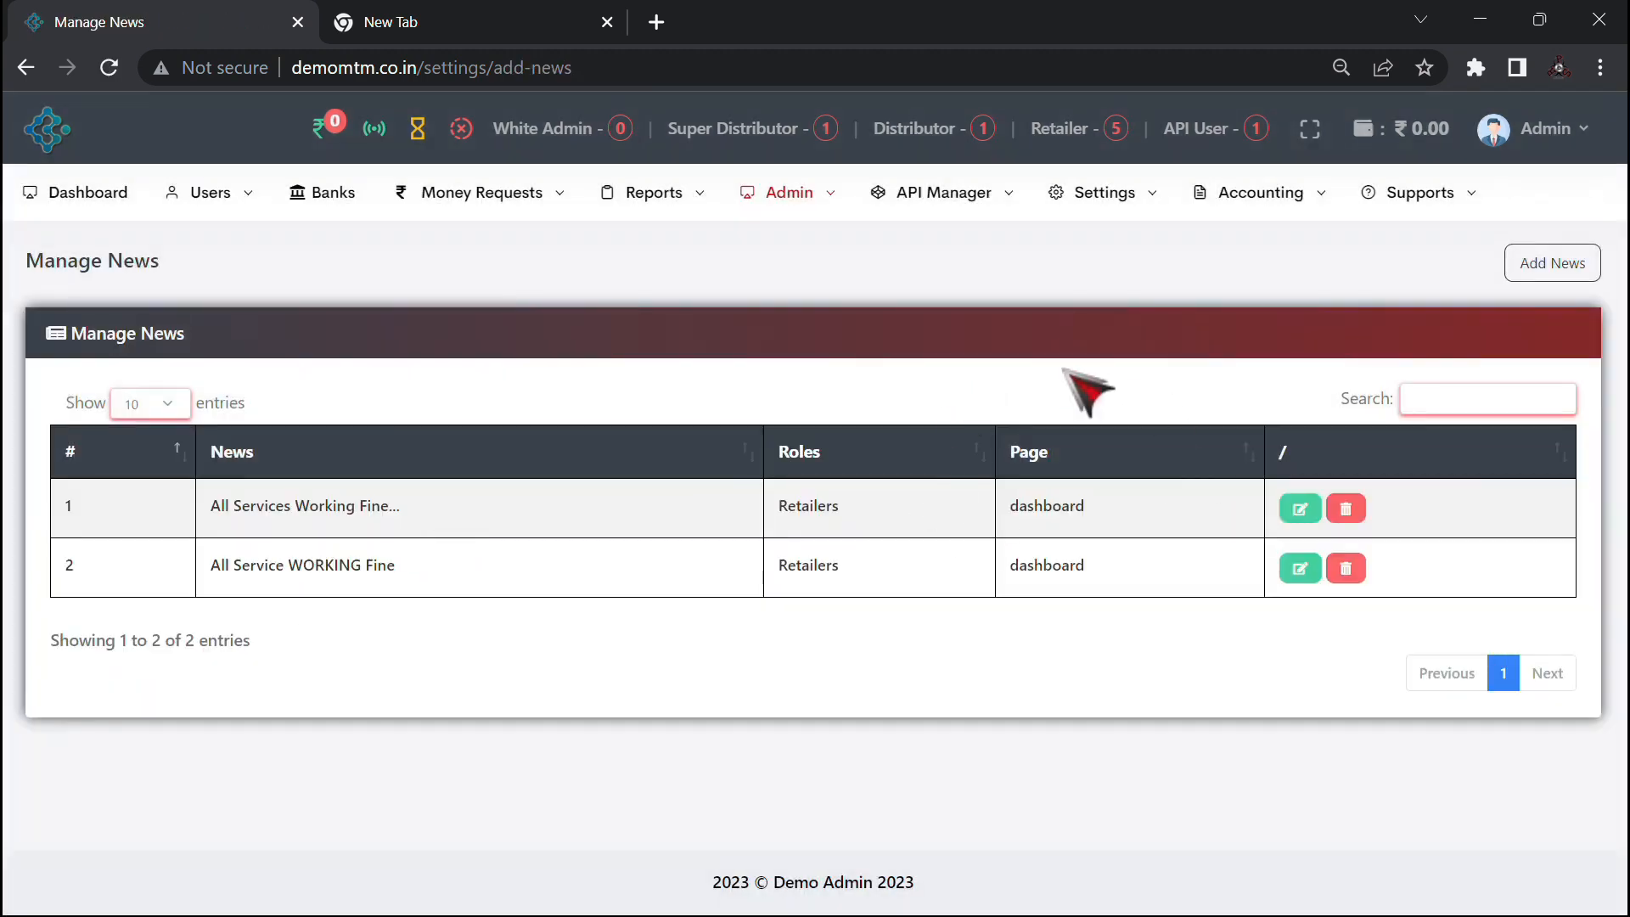
click(1526, 273)
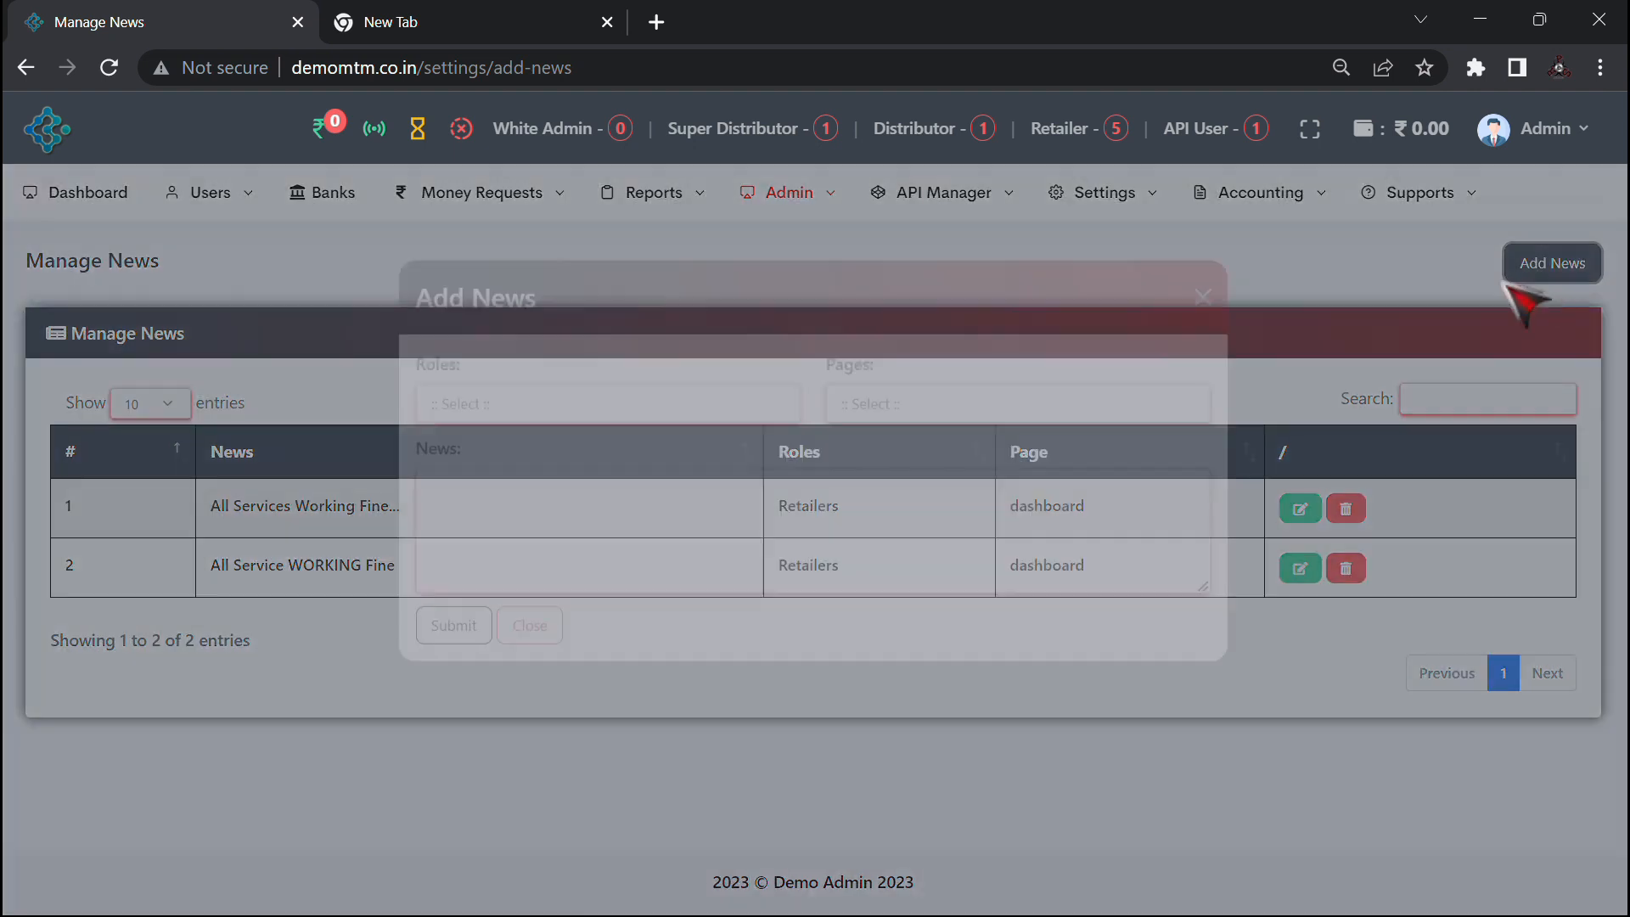
click(571, 448)
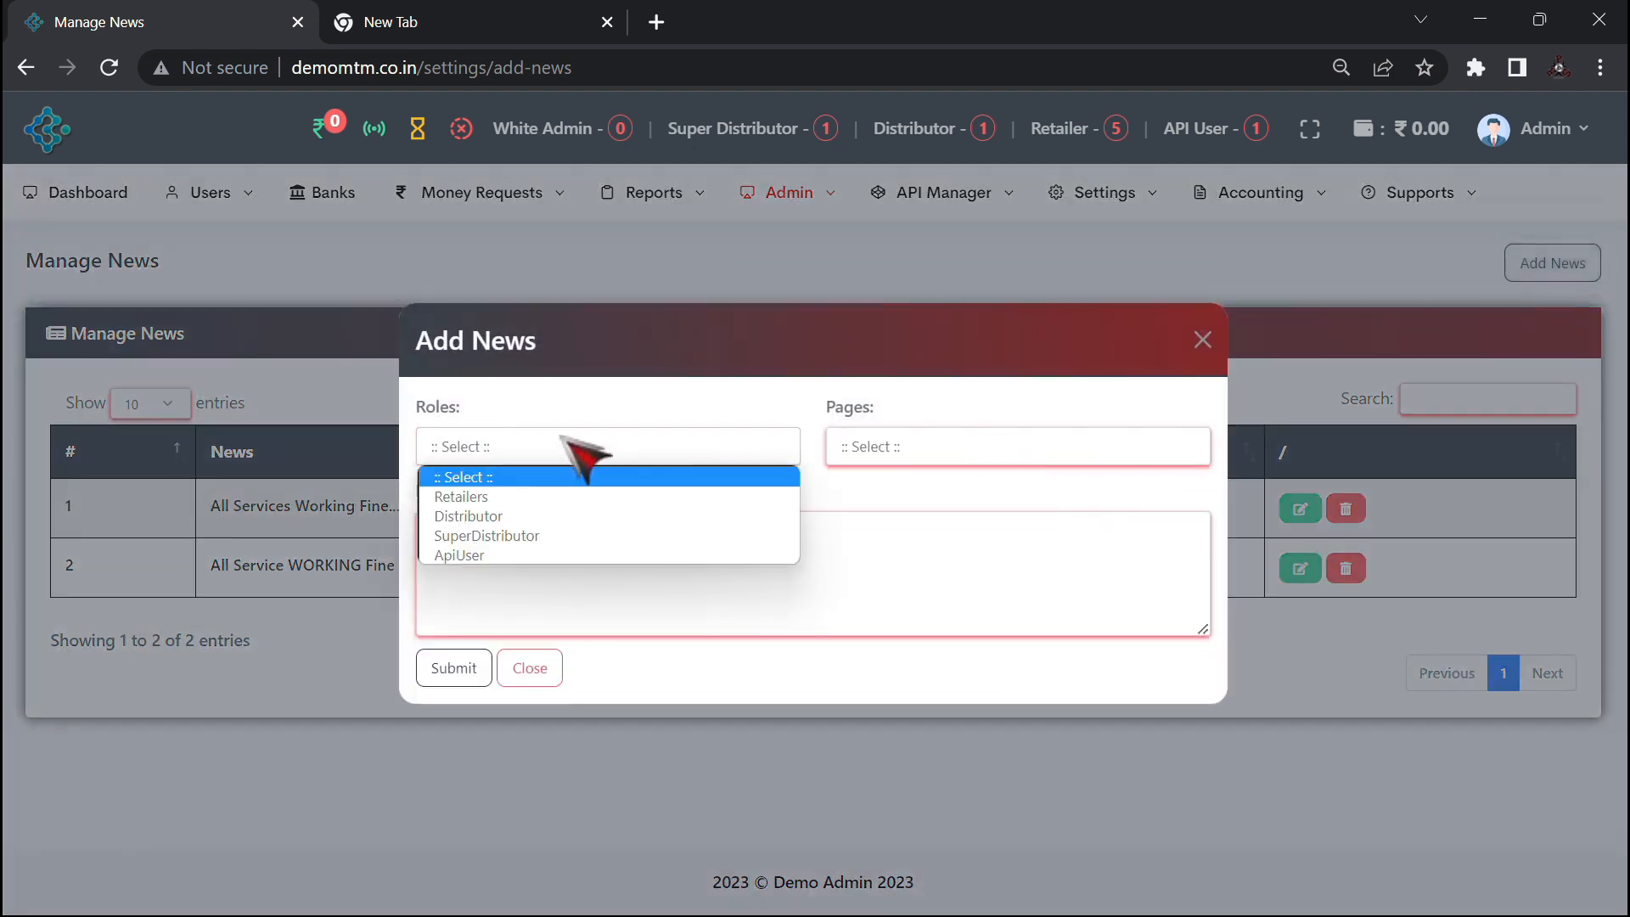
click(496, 557)
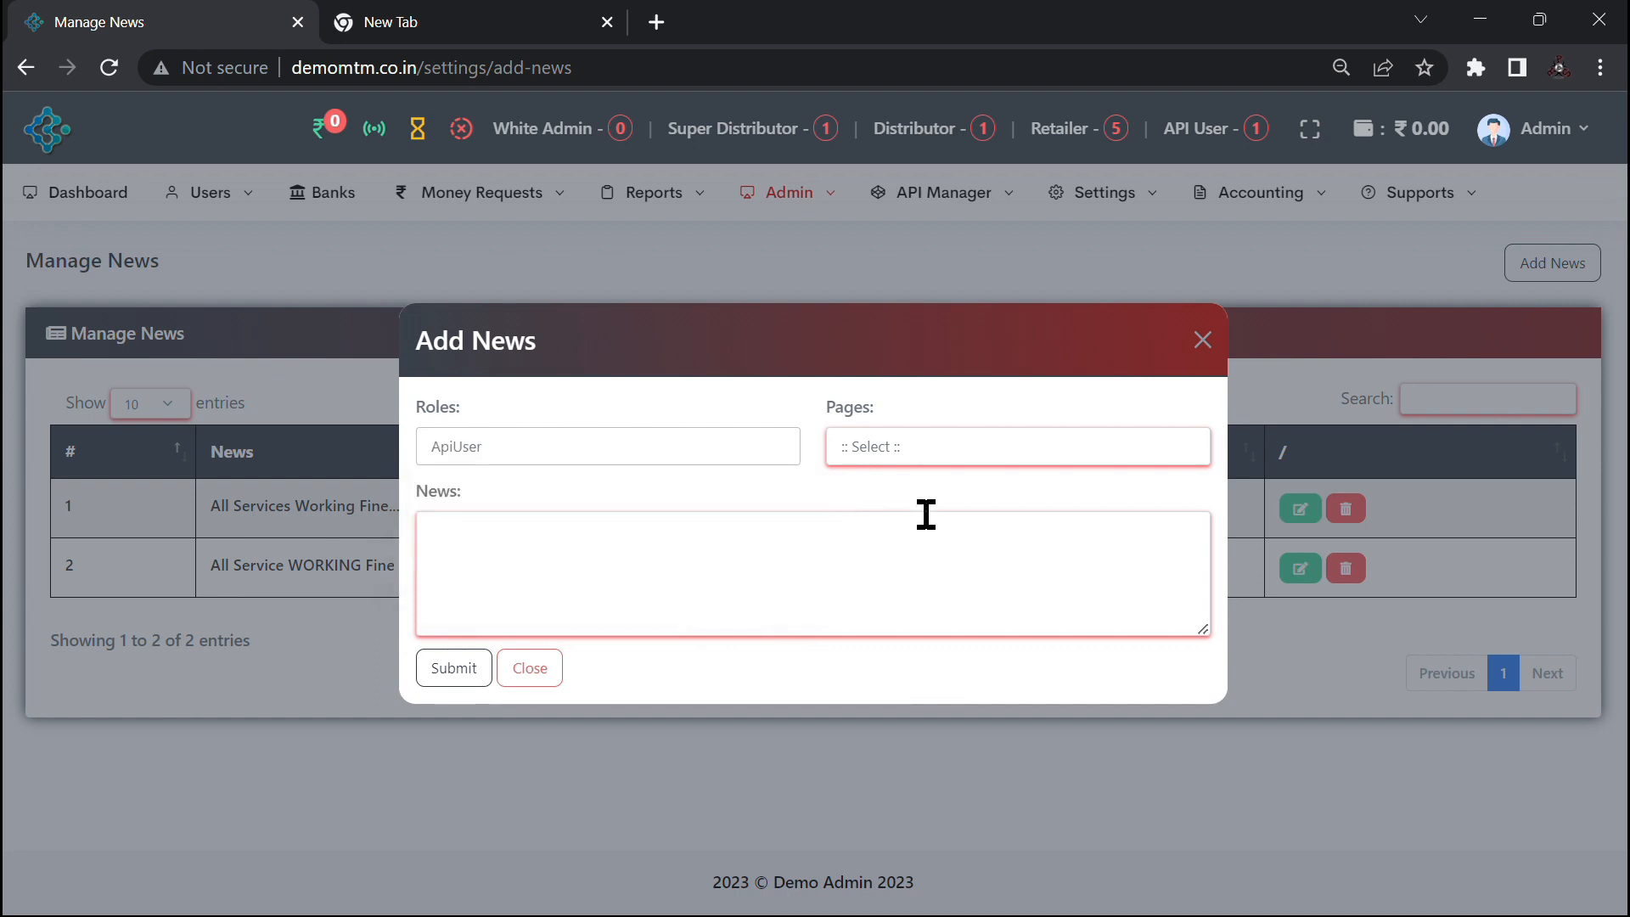
click(967, 454)
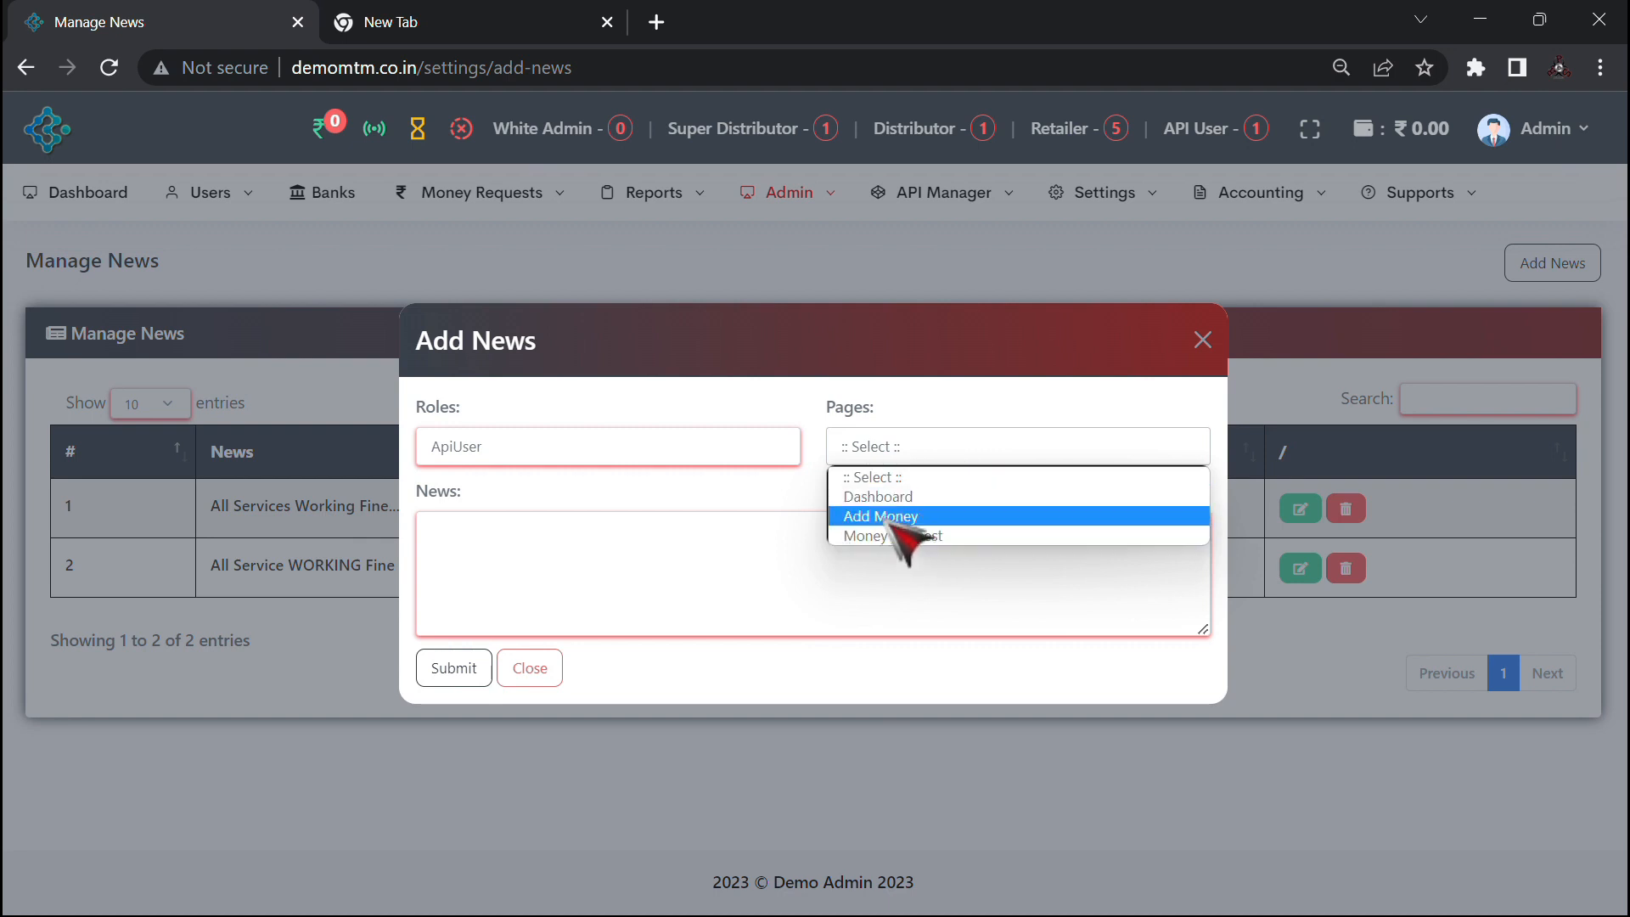
click(899, 609)
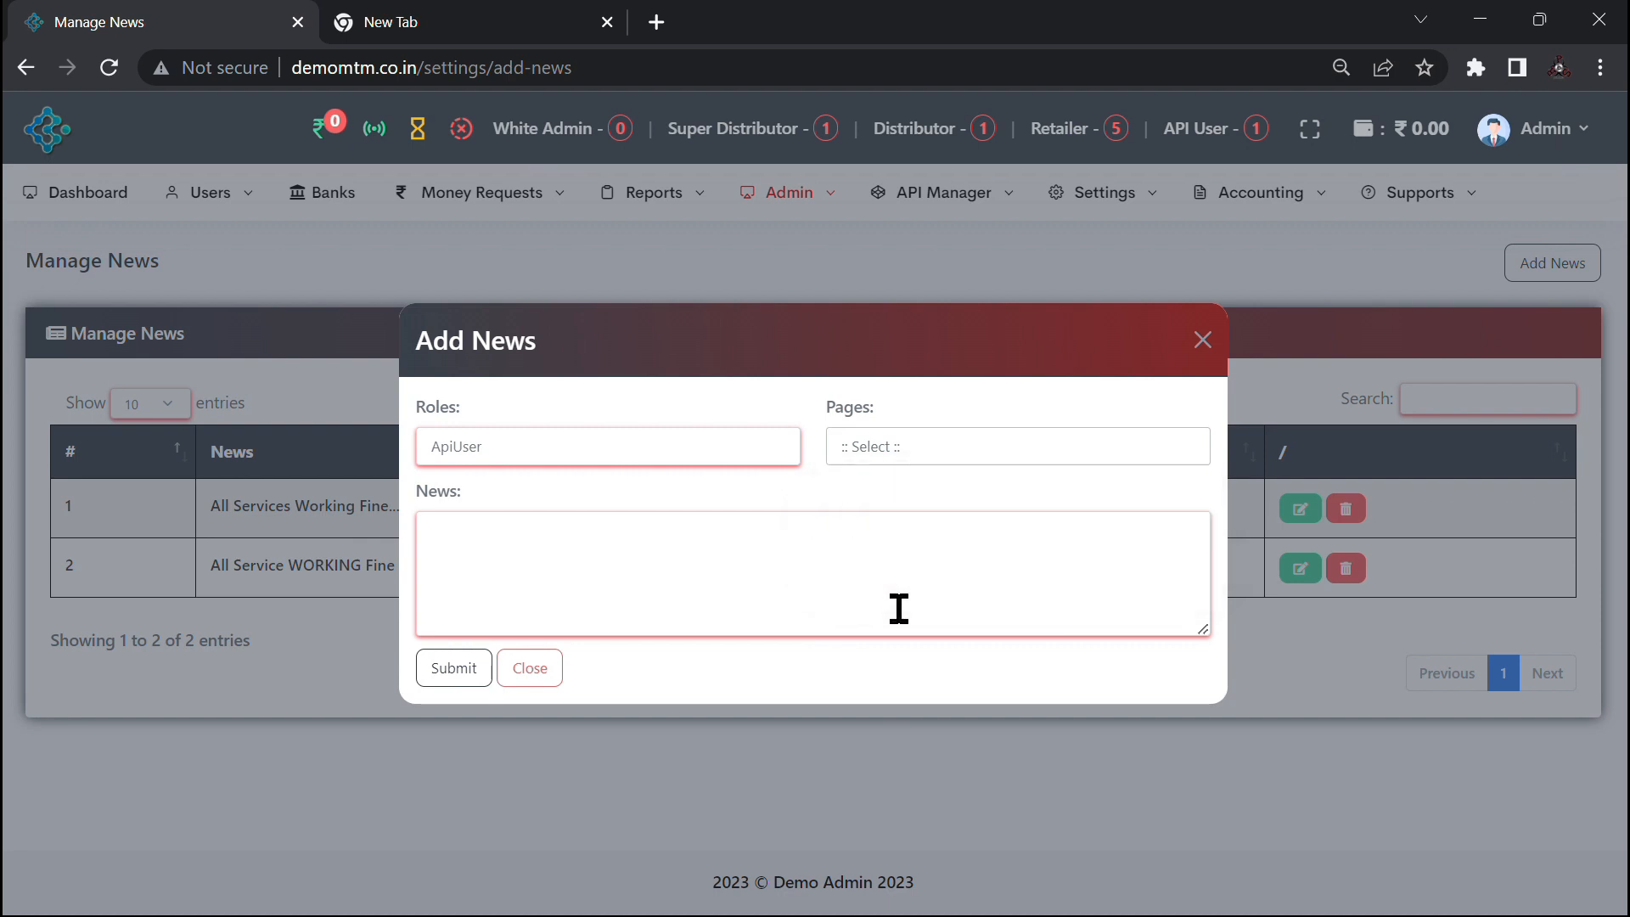
click(535, 673)
click(797, 219)
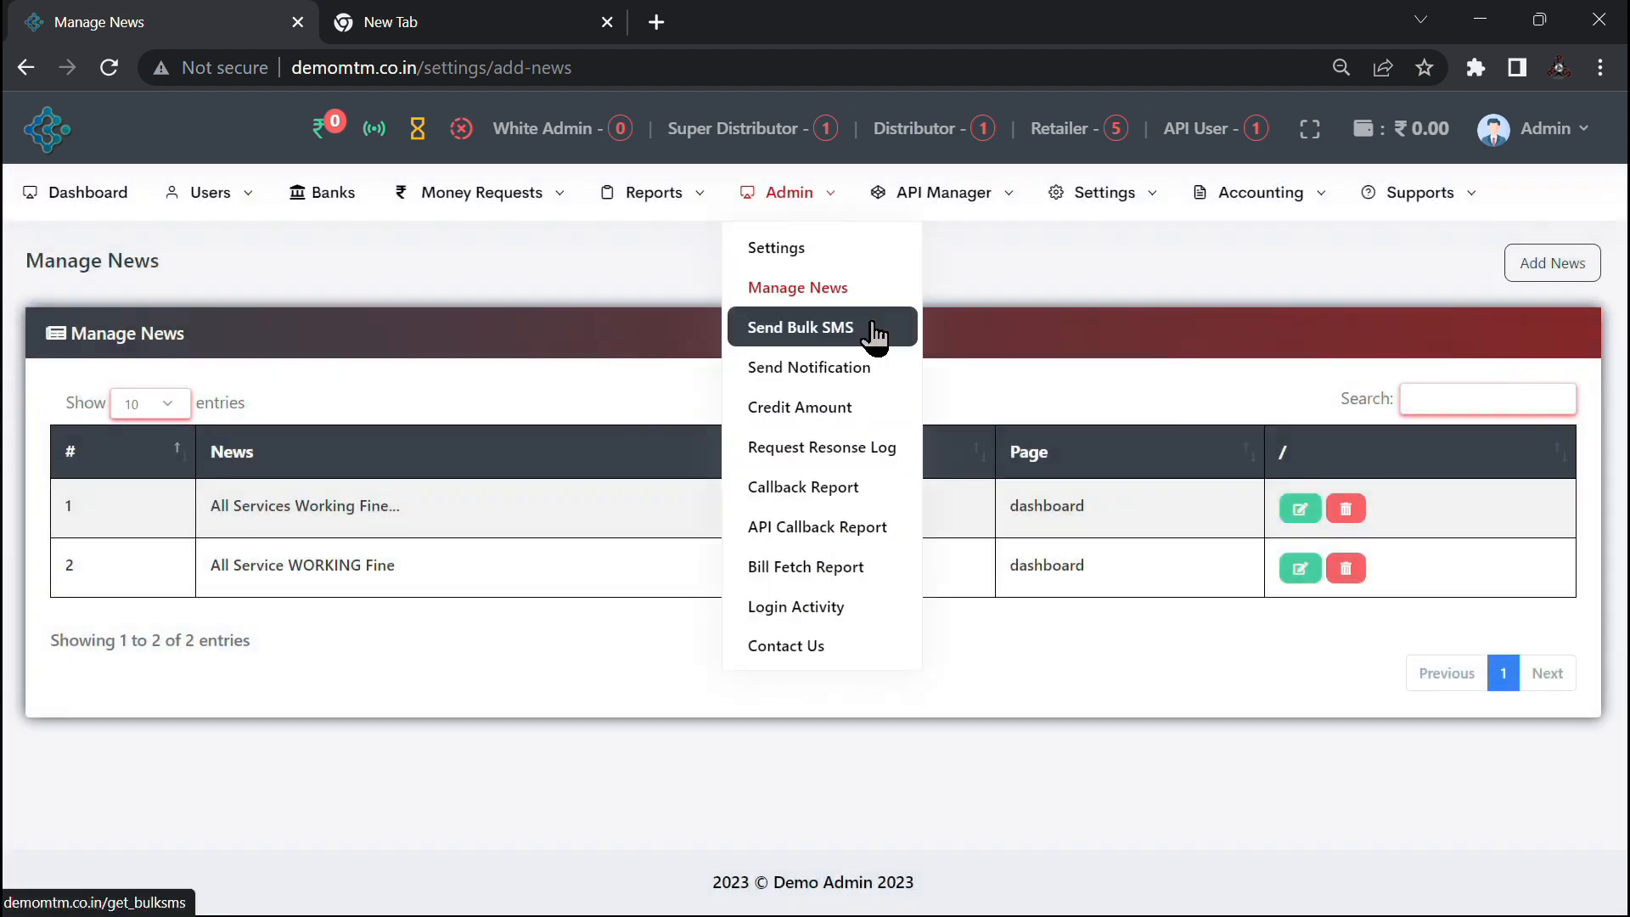
Step: On the Bulk SMS page, choose Retailers as recipients and review the media type and SMS API options
click(875, 331)
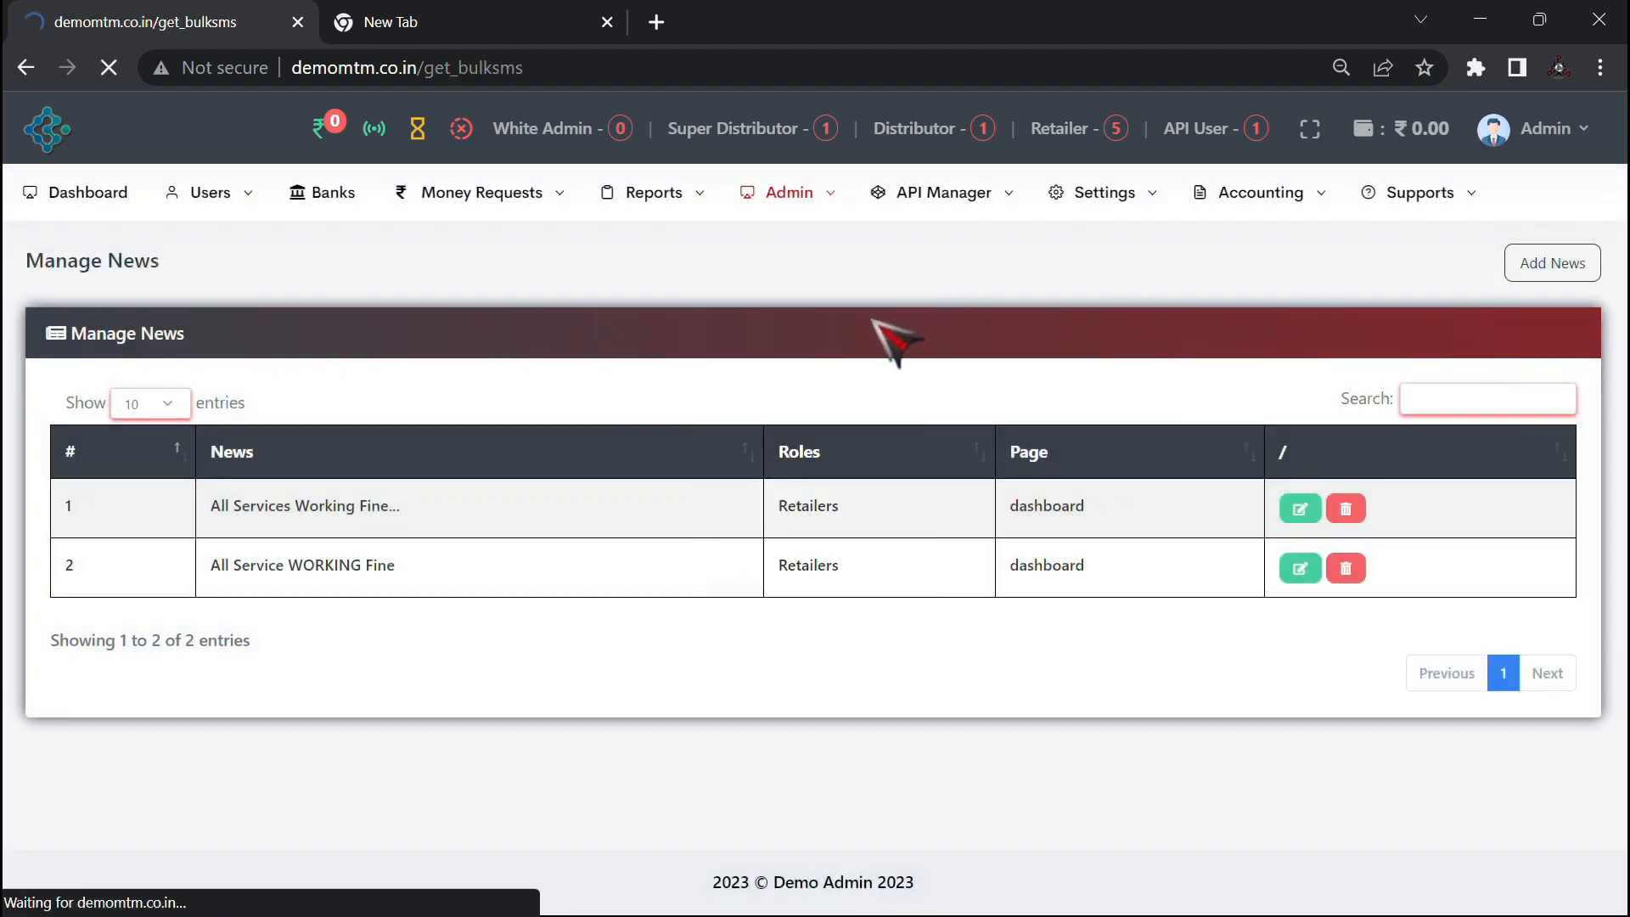
click(260, 426)
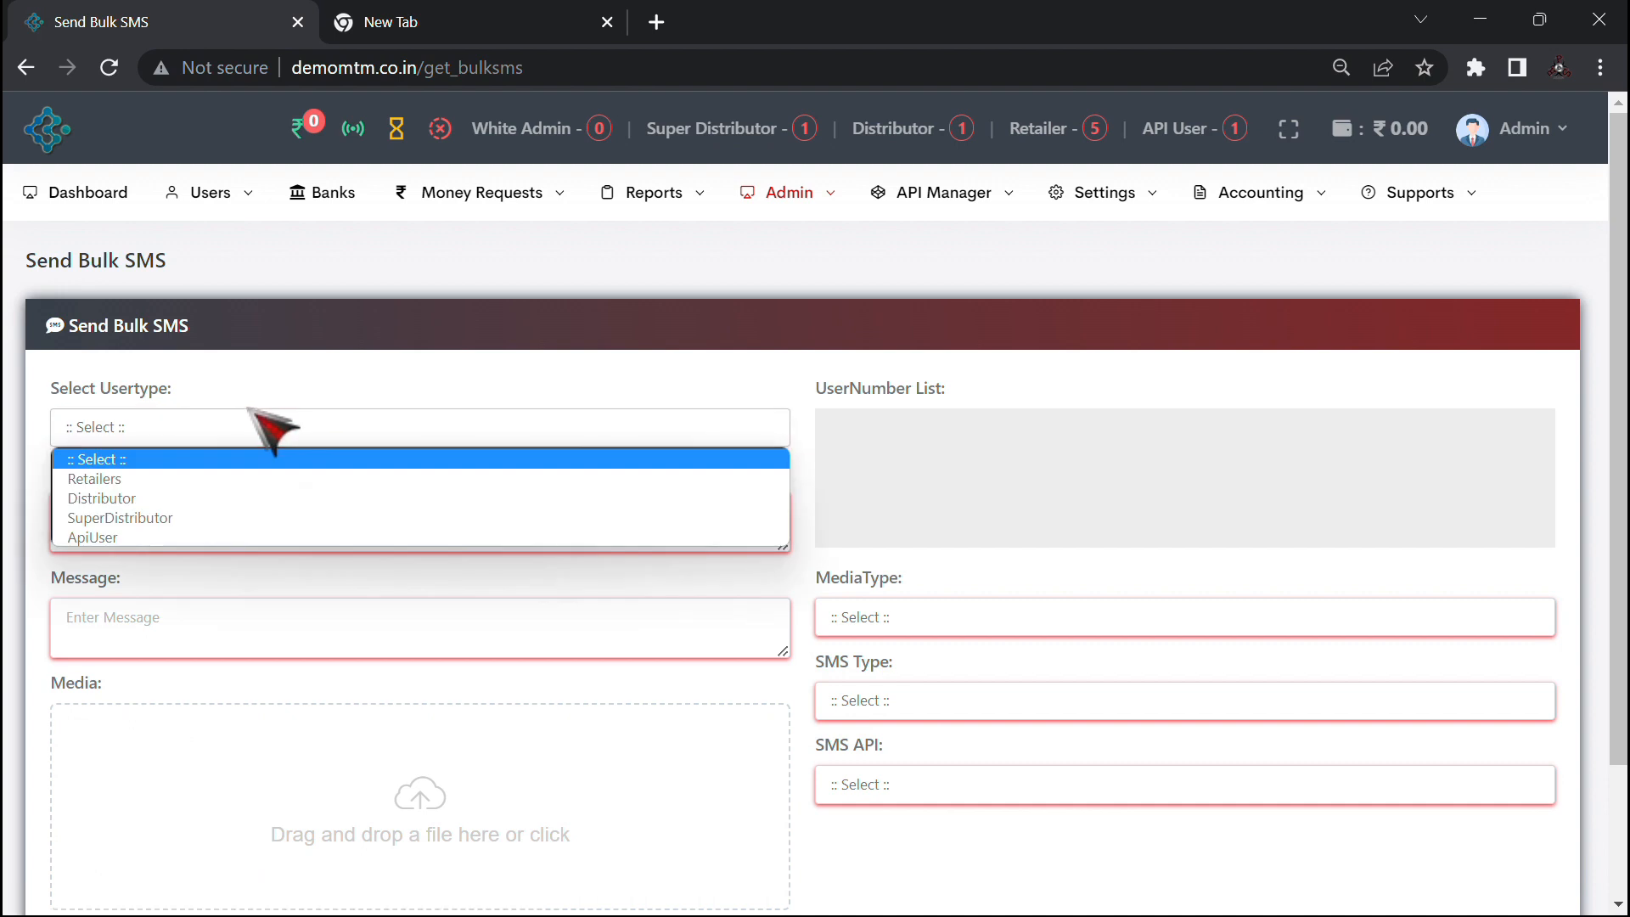
click(216, 480)
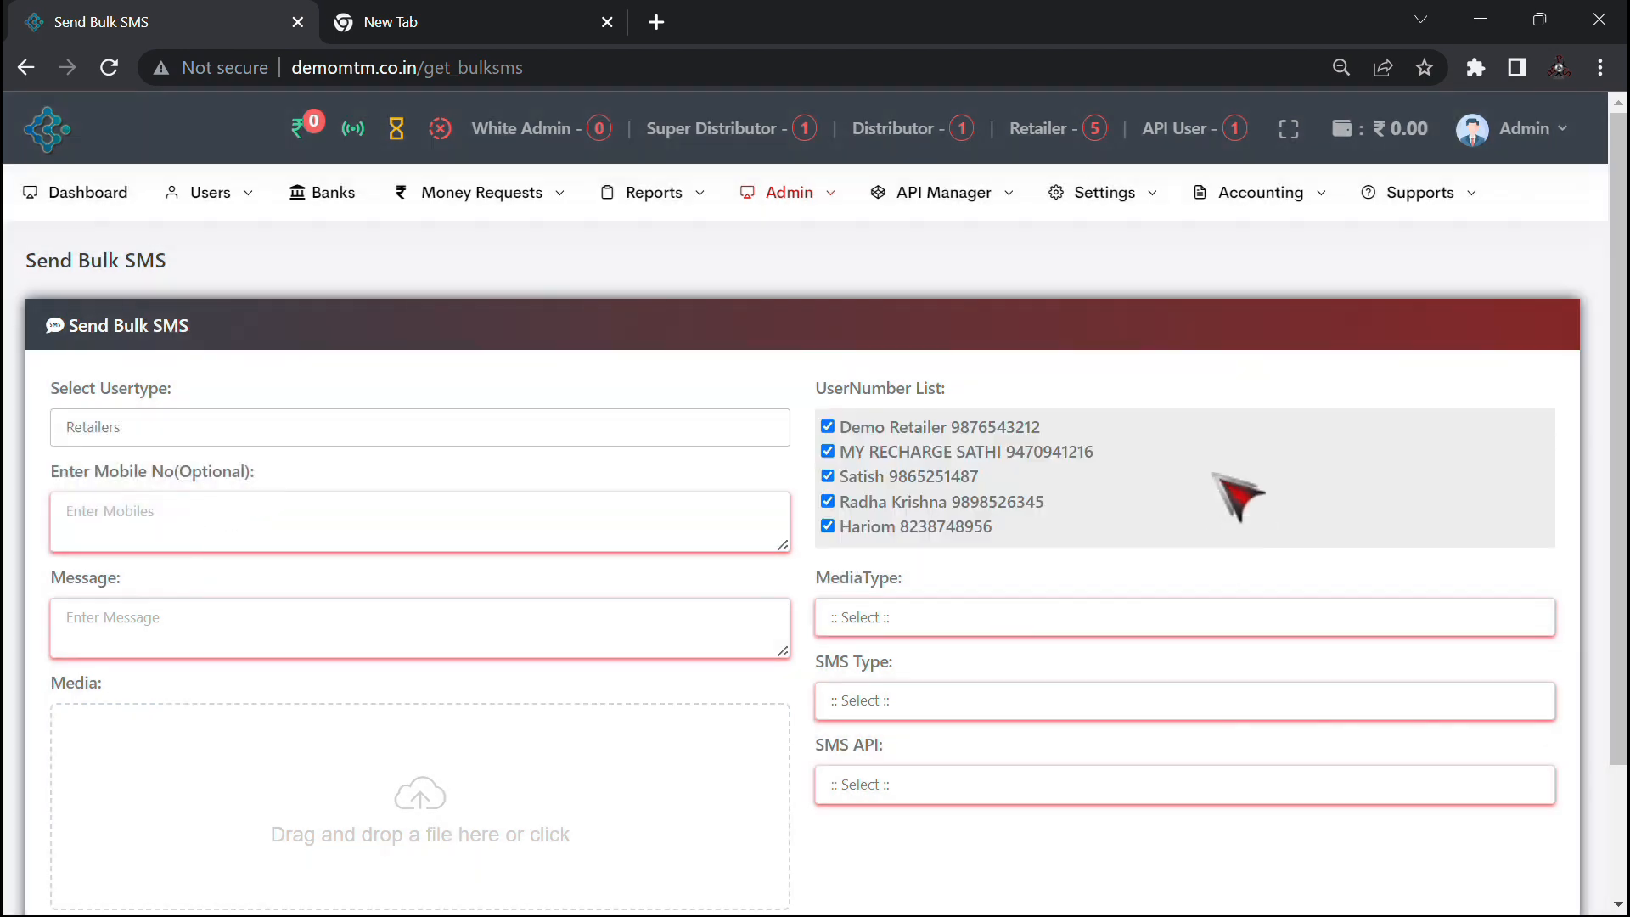
scroll(942, 543, down, 2)
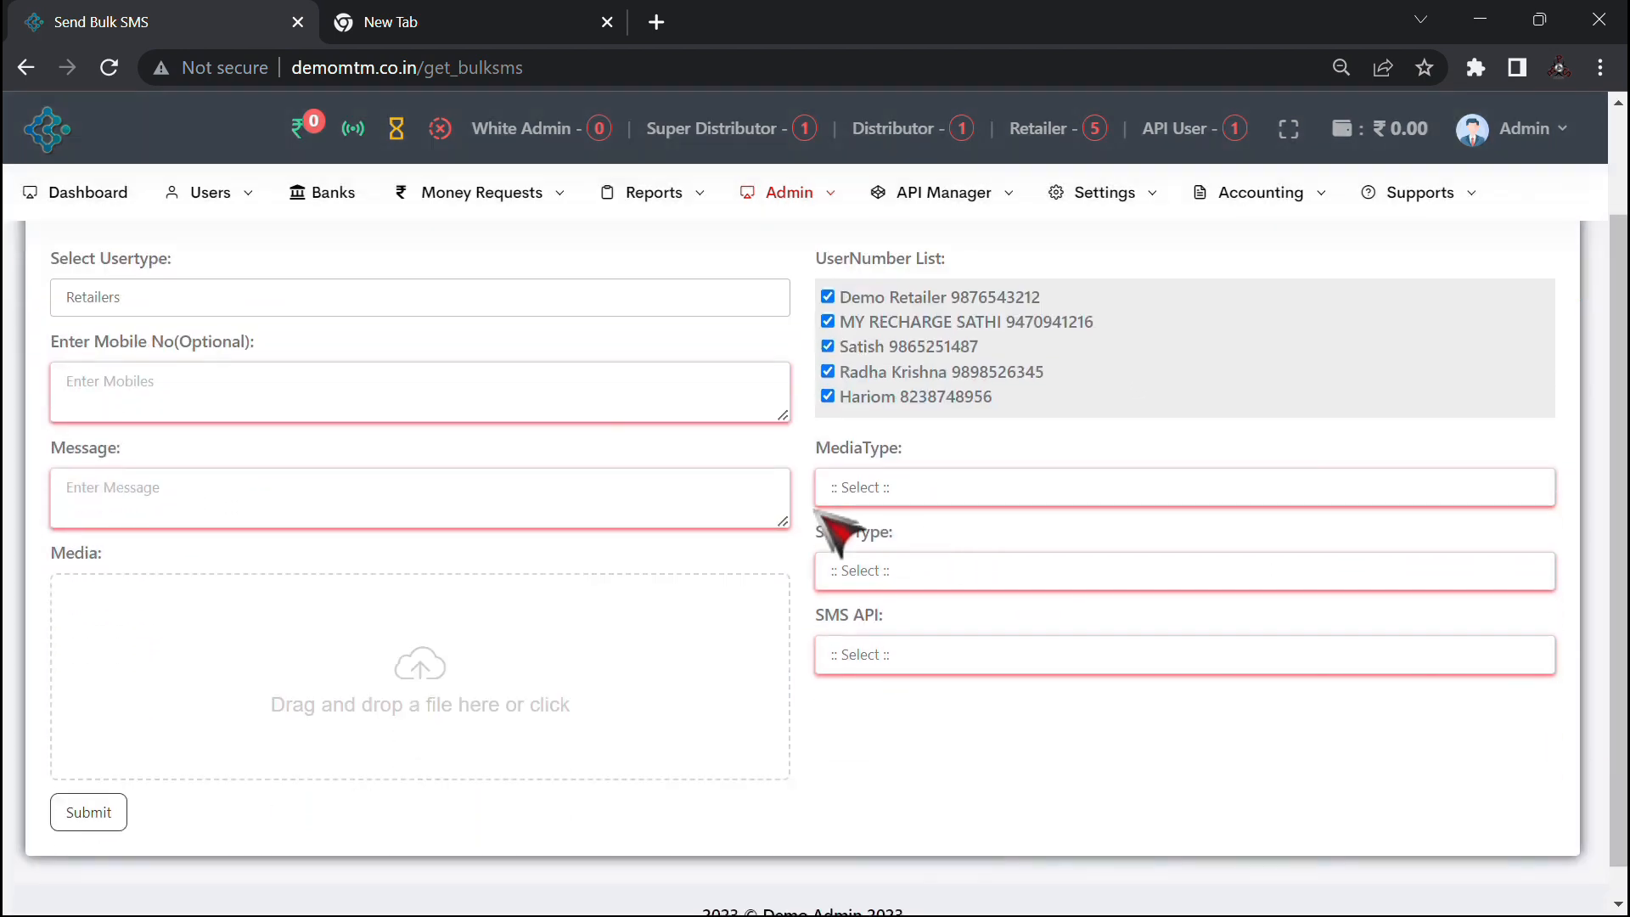
click(961, 496)
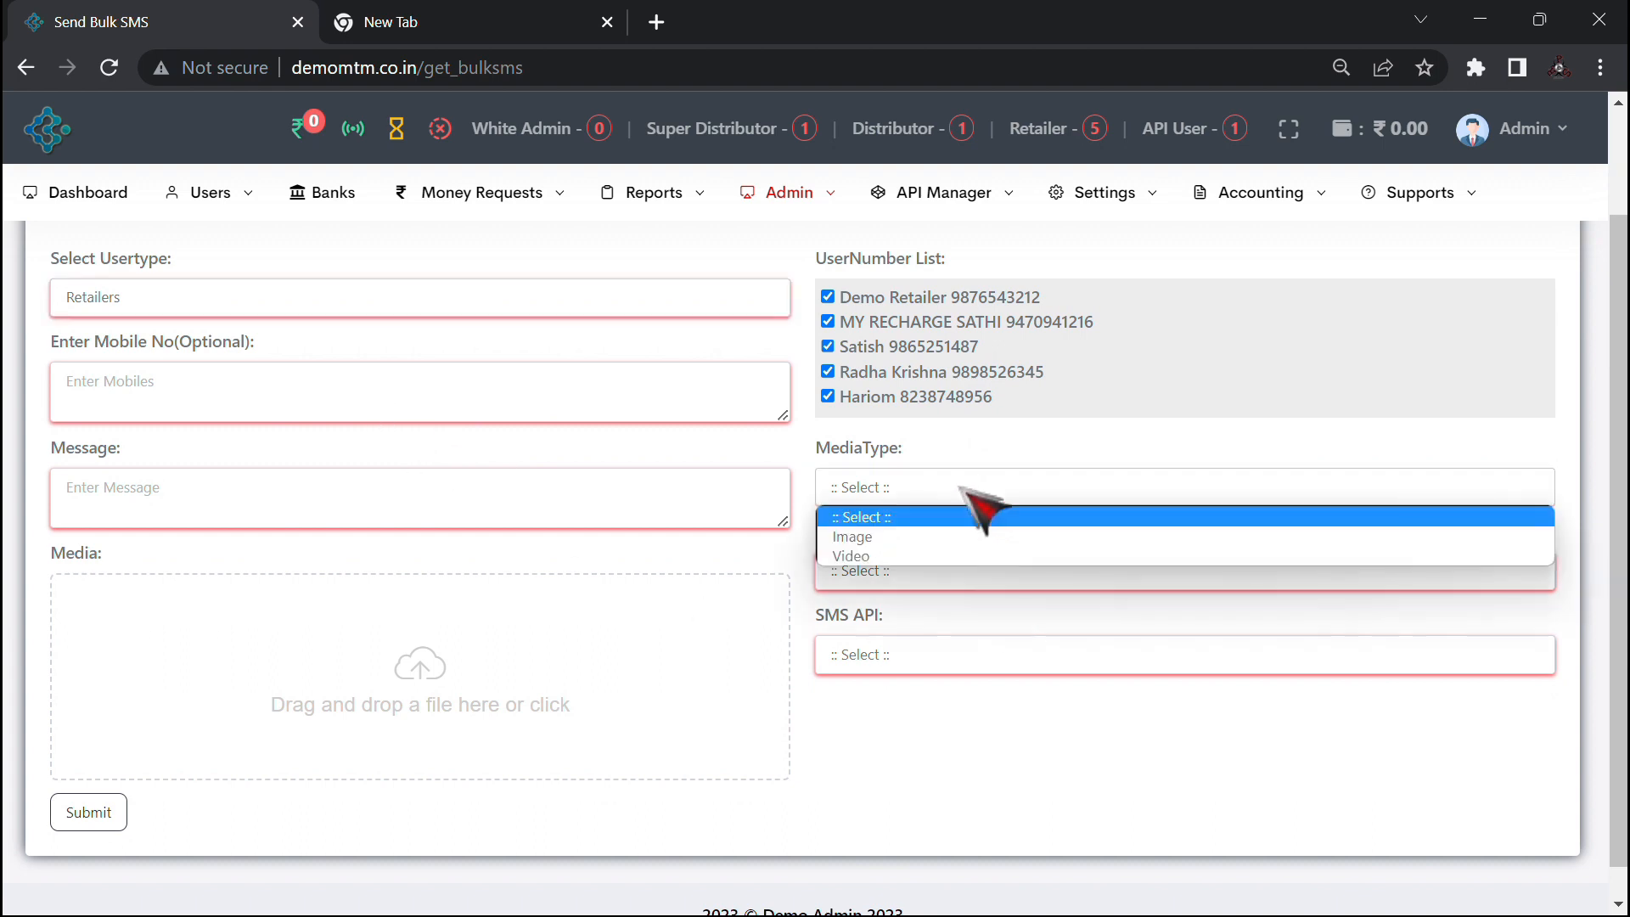
click(936, 553)
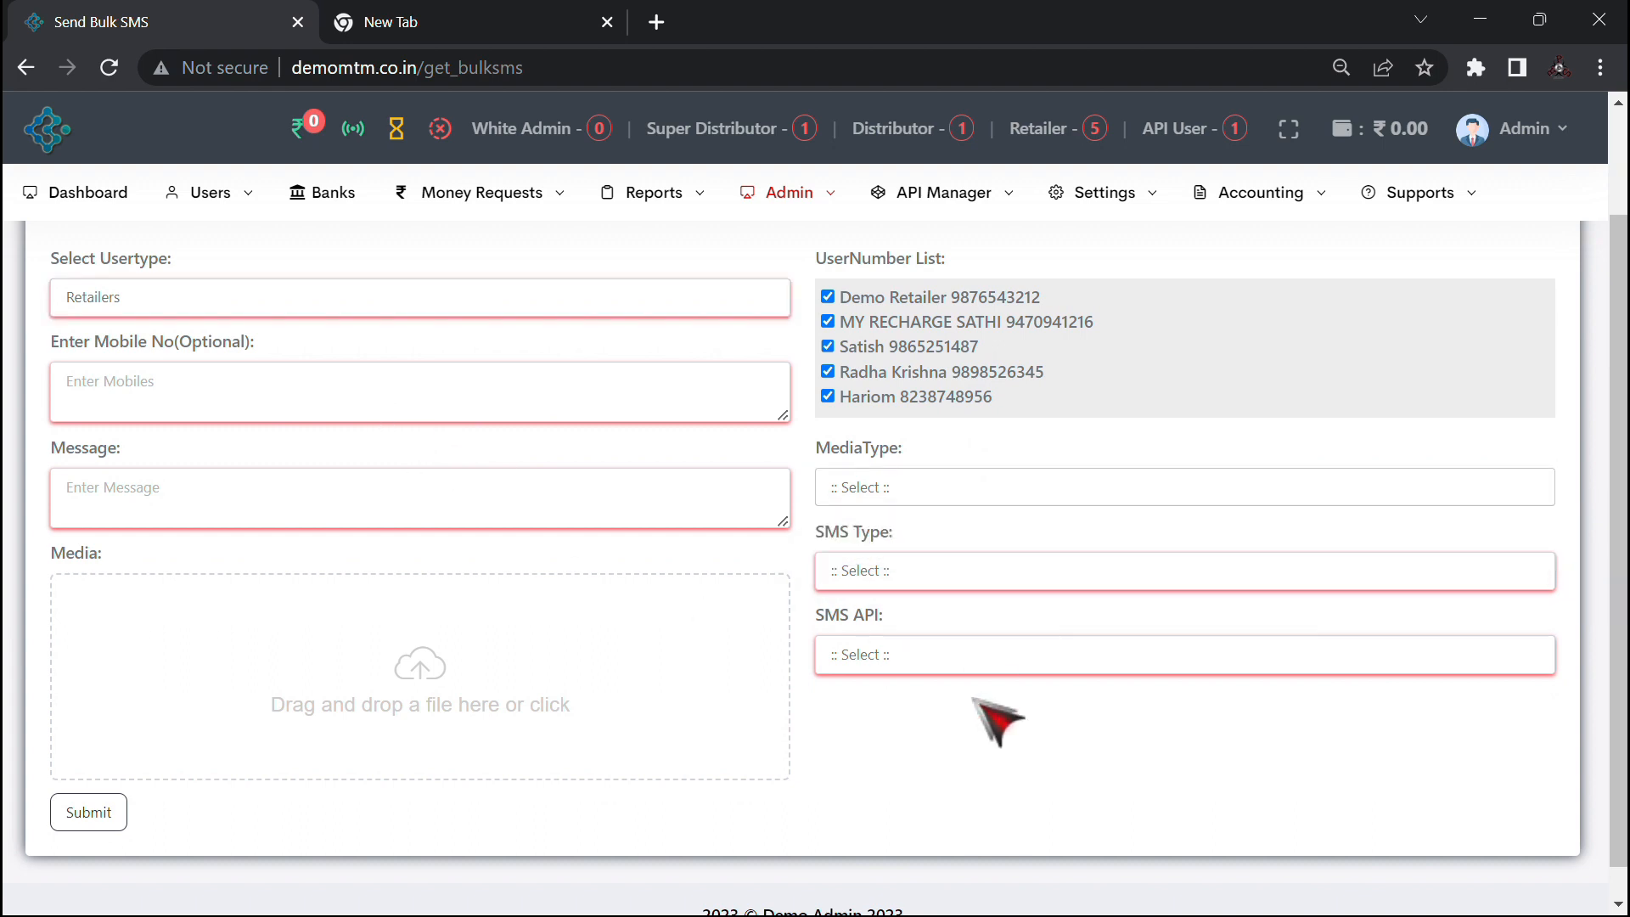
click(936, 653)
click(948, 684)
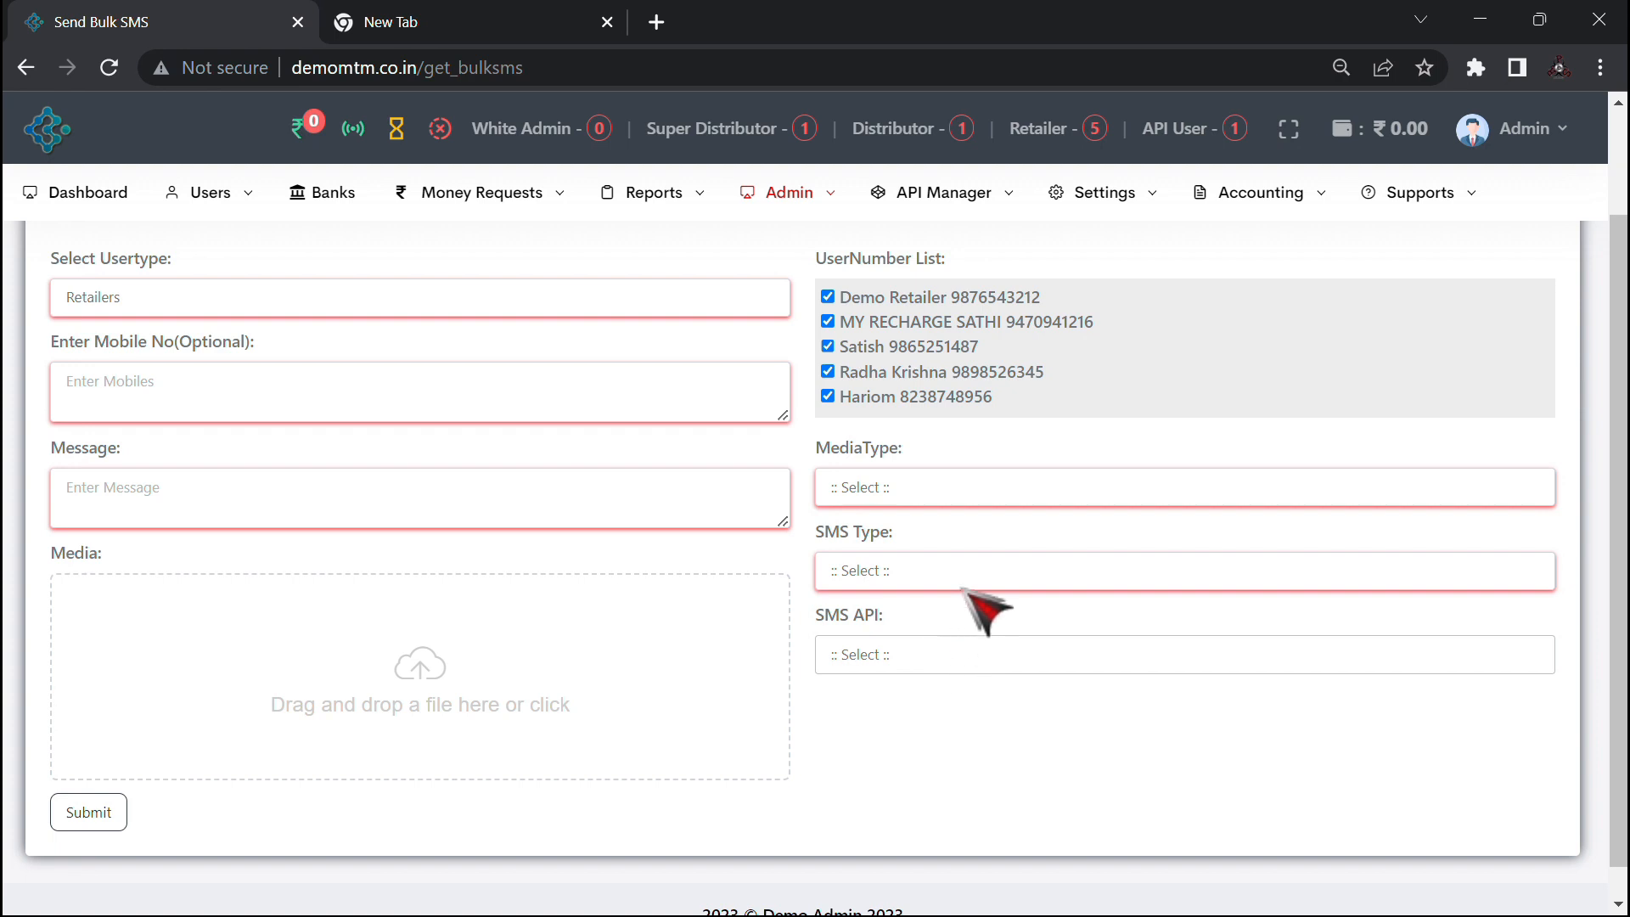
scroll(976, 628, up, 2)
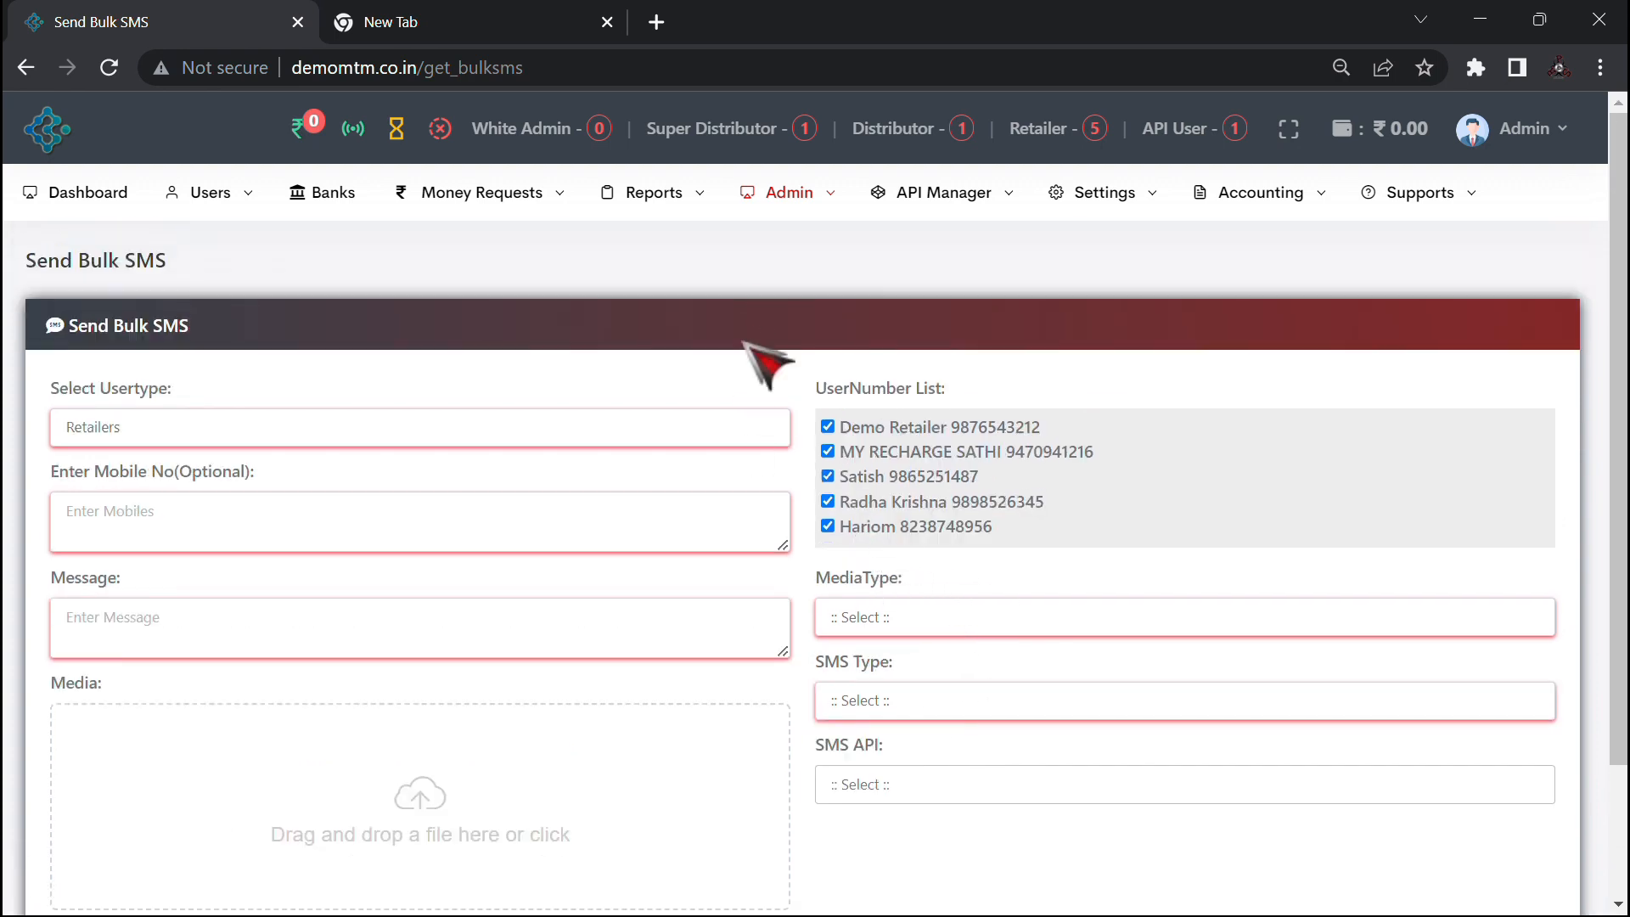
Step: Enter the notification title 'sdd' and message 'ds' on the Send Notification page
click(790, 192)
click(818, 372)
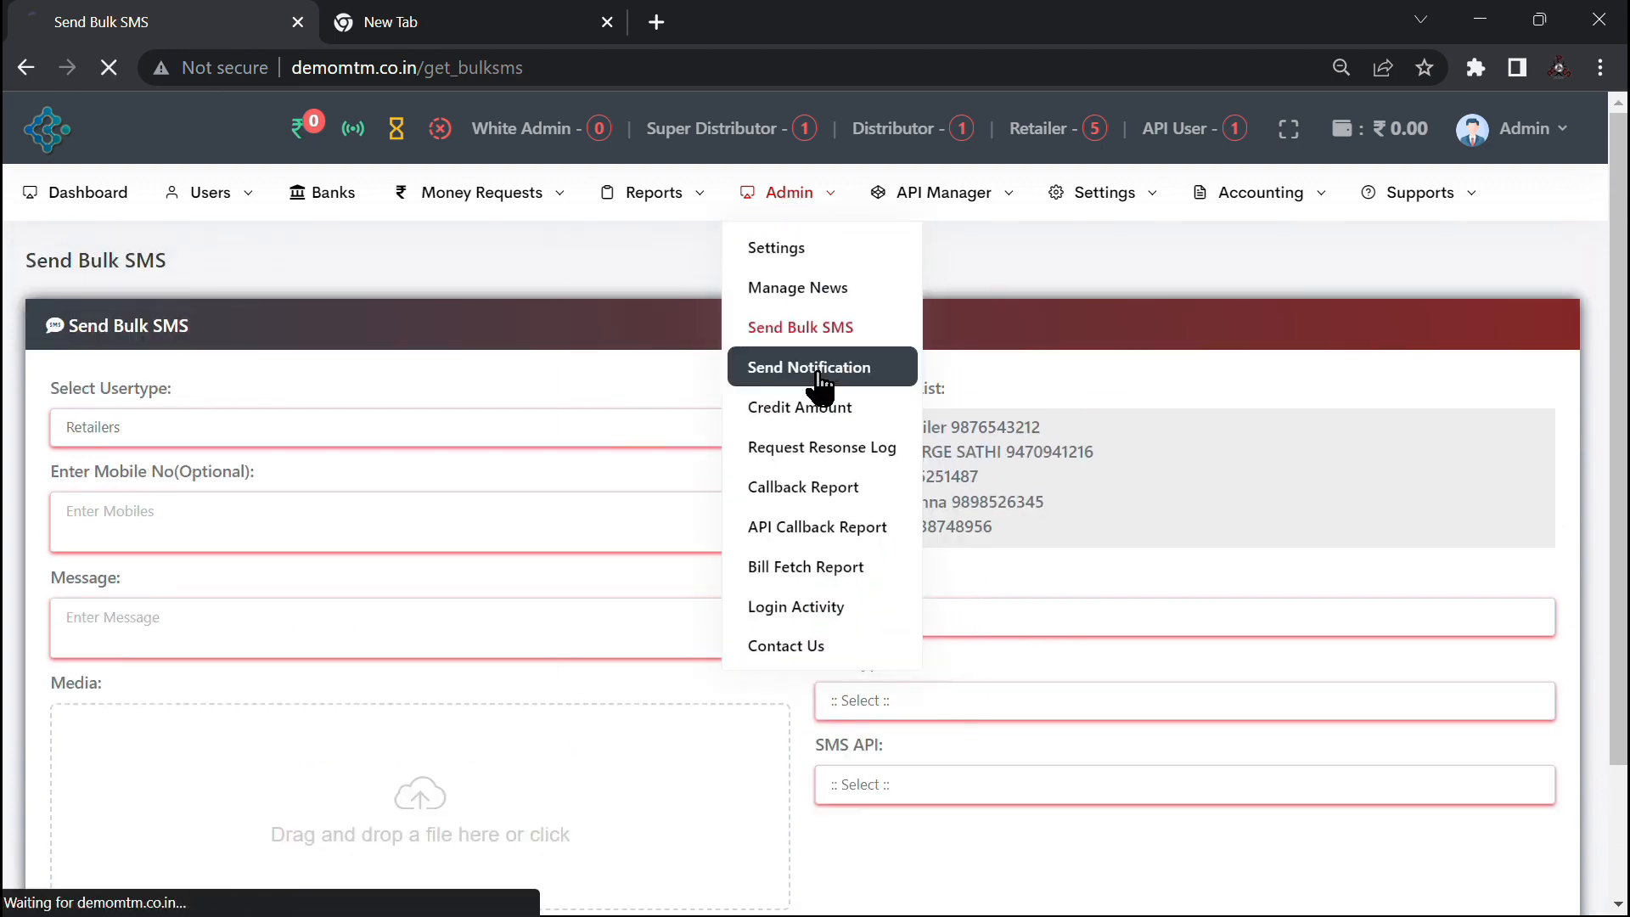
click(443, 435)
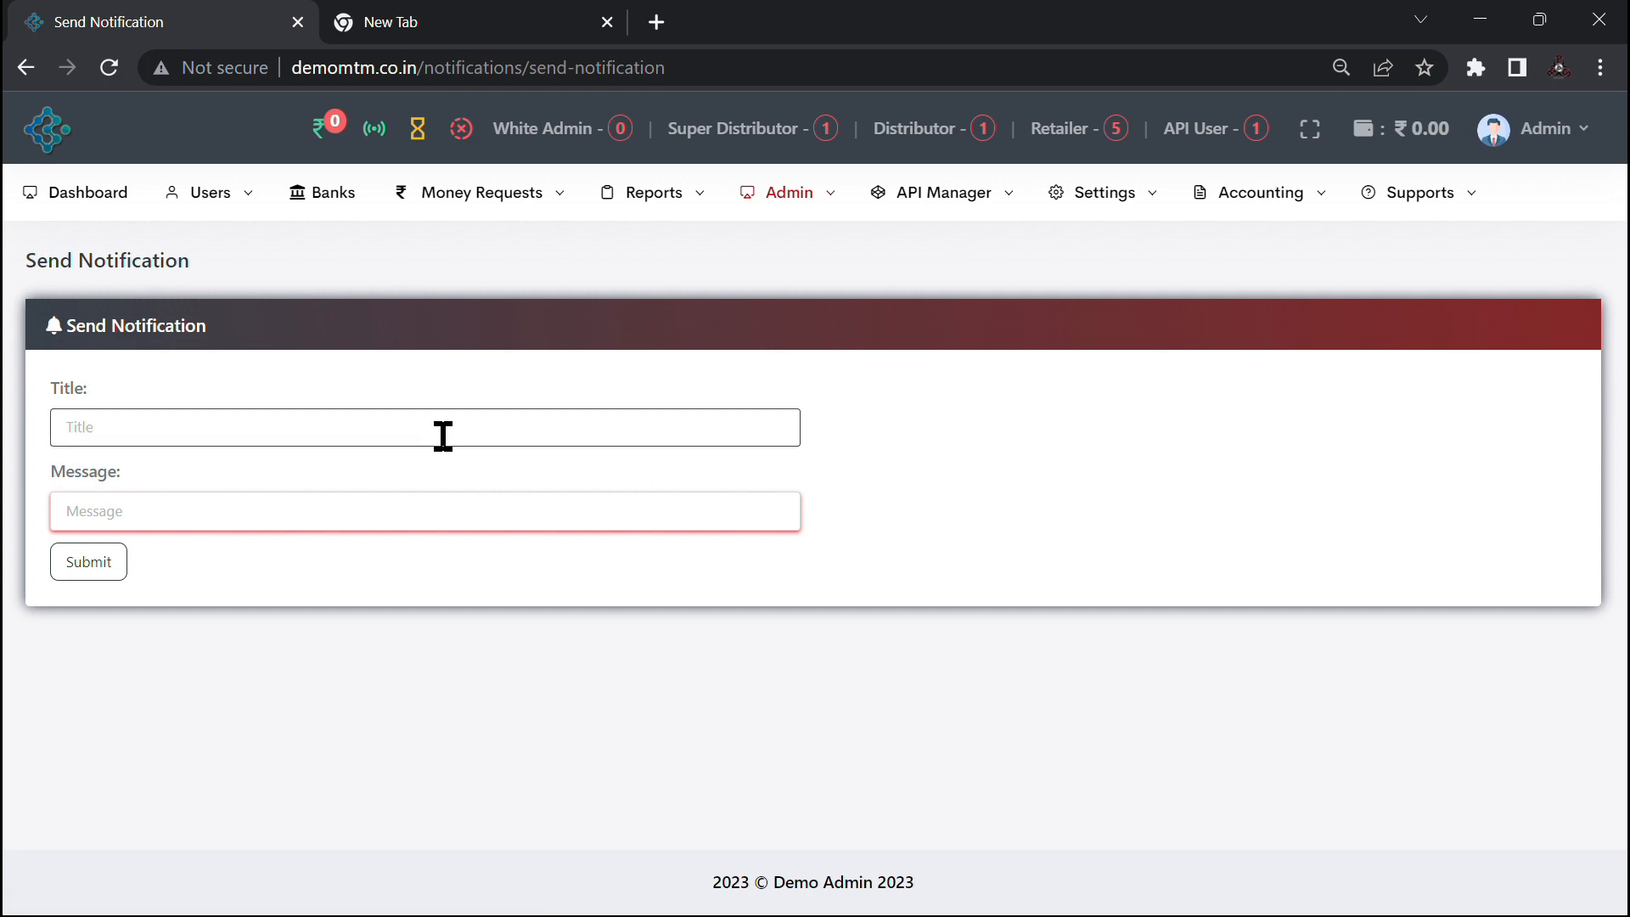
text(sdd)
click(441, 510)
text(ds)
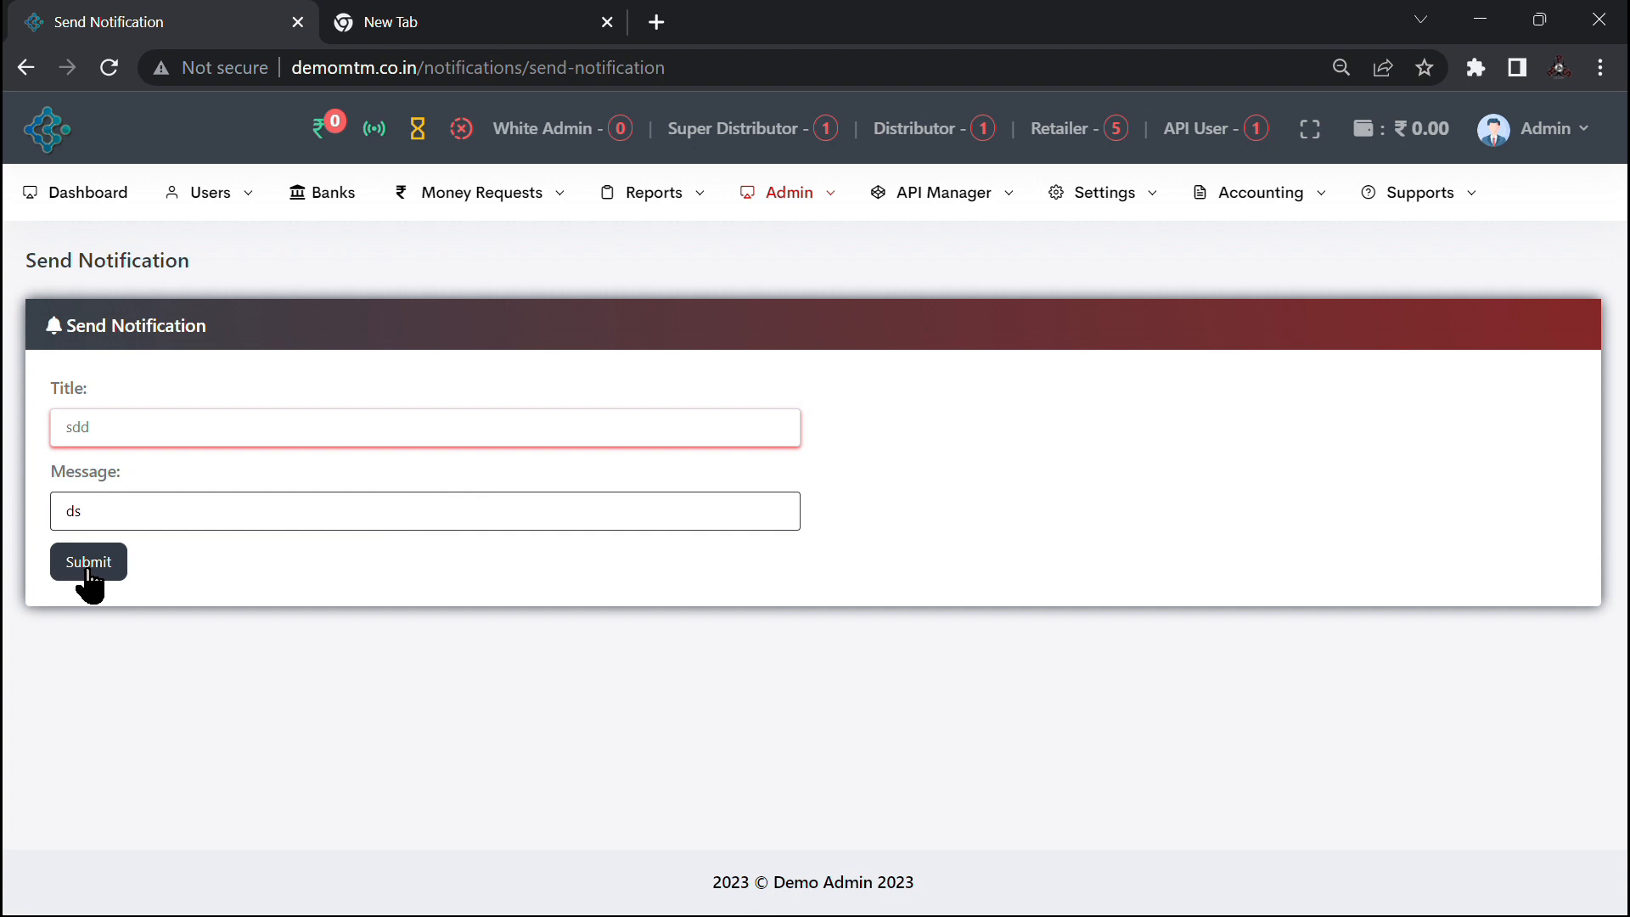
mouse_move(804, 221)
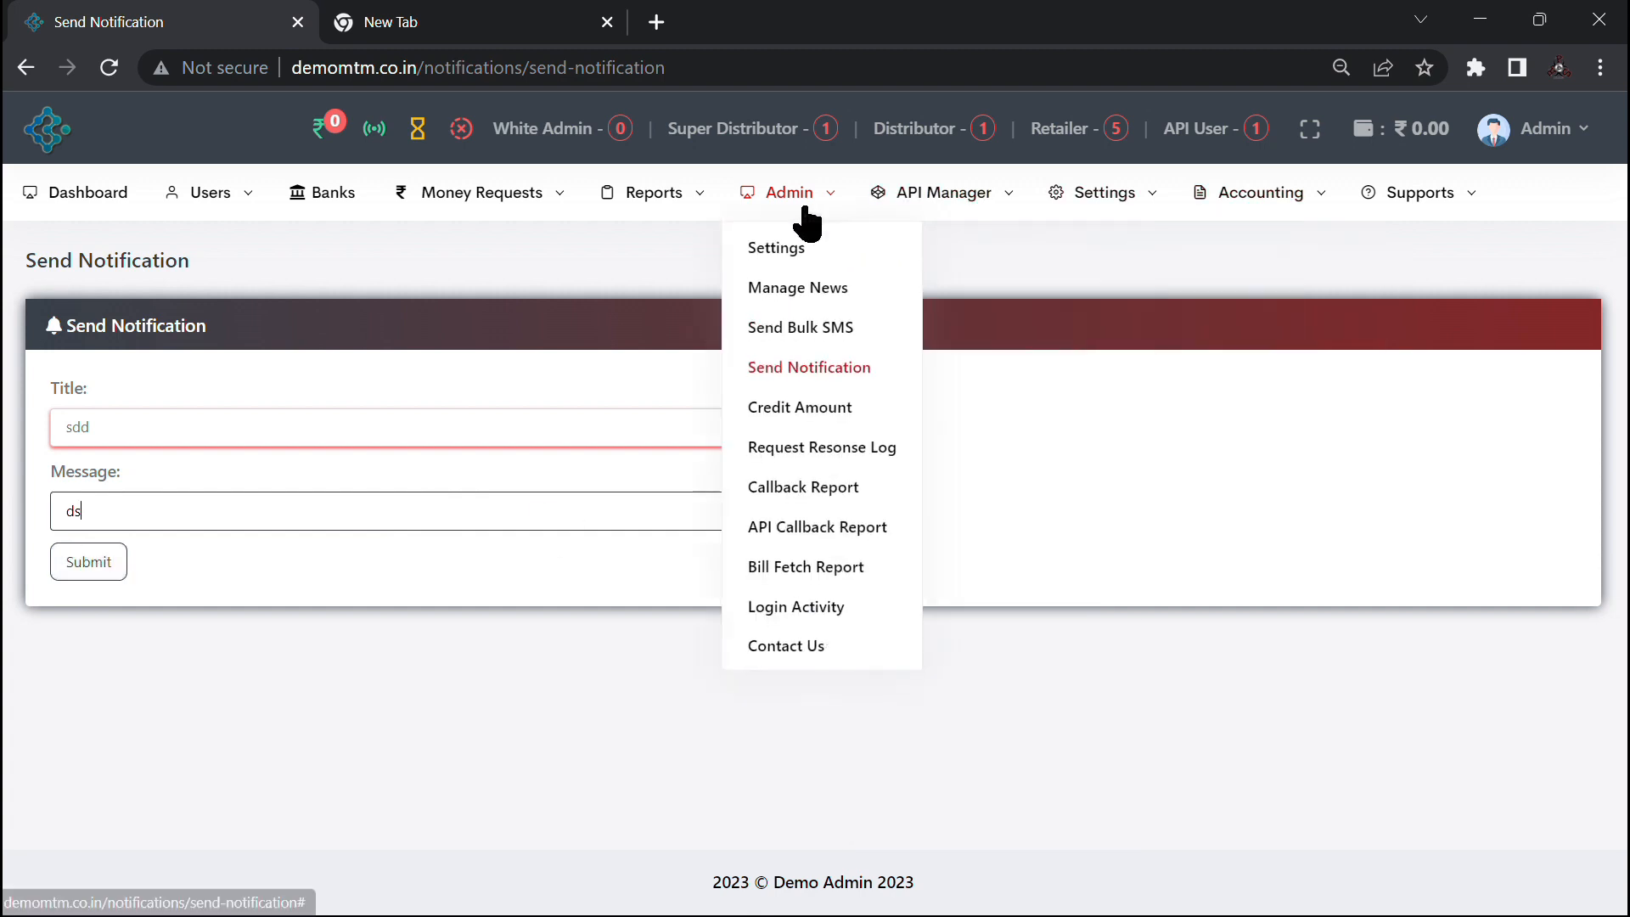
Step: On Credit Amount, draft a 100 debit for Demo Distributors and close it without saving
click(795, 416)
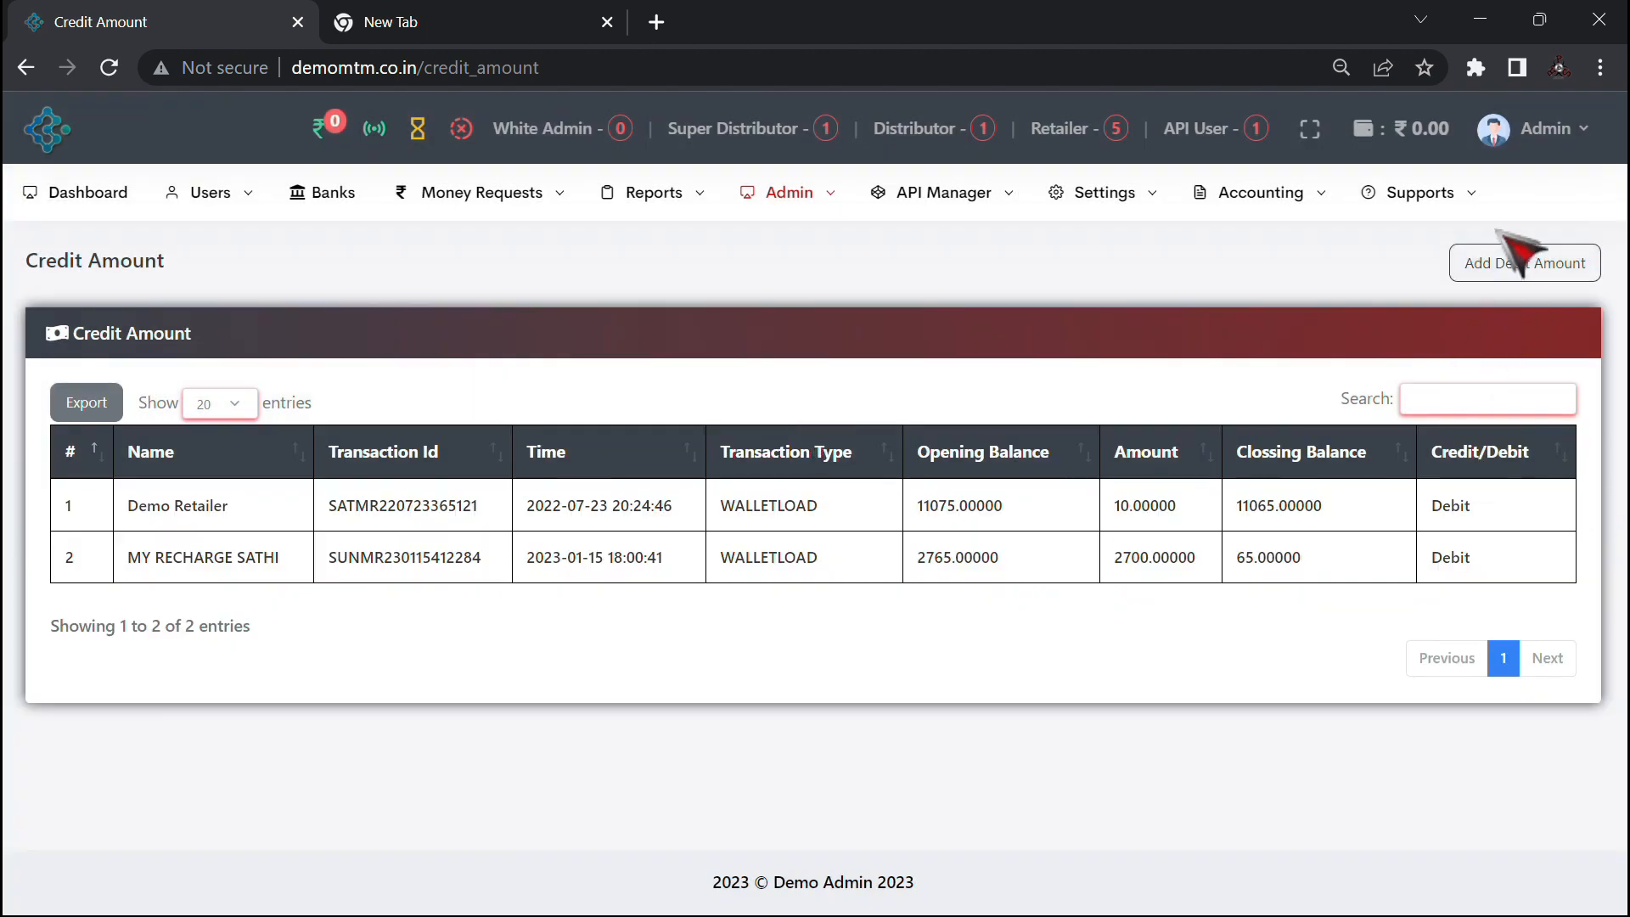
click(1481, 259)
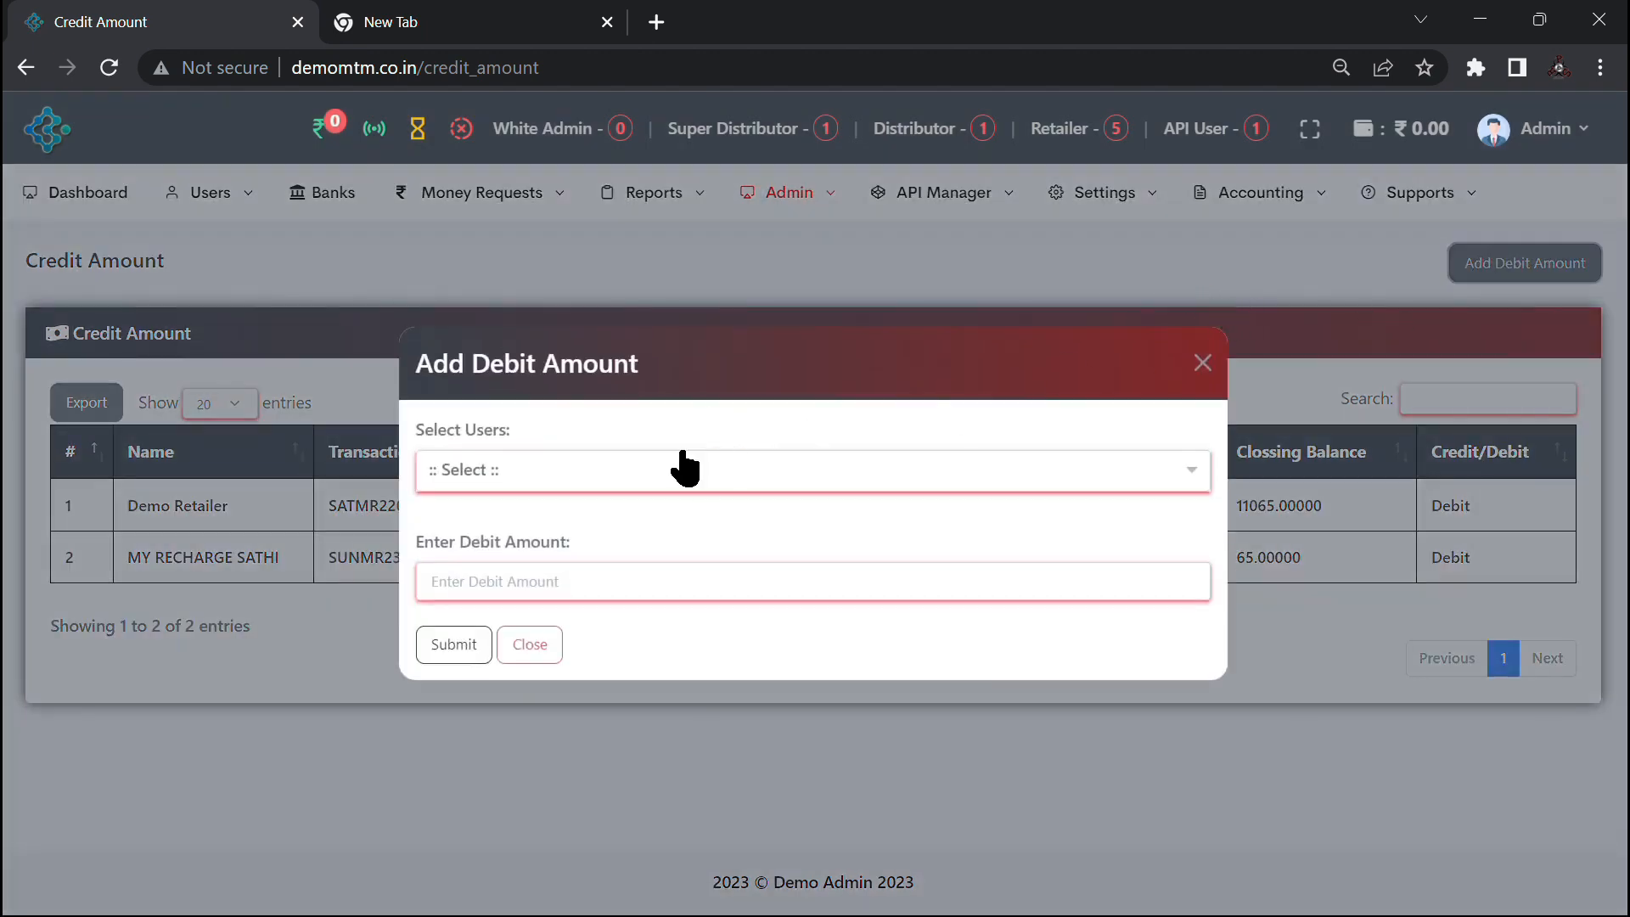
click(672, 467)
click(538, 657)
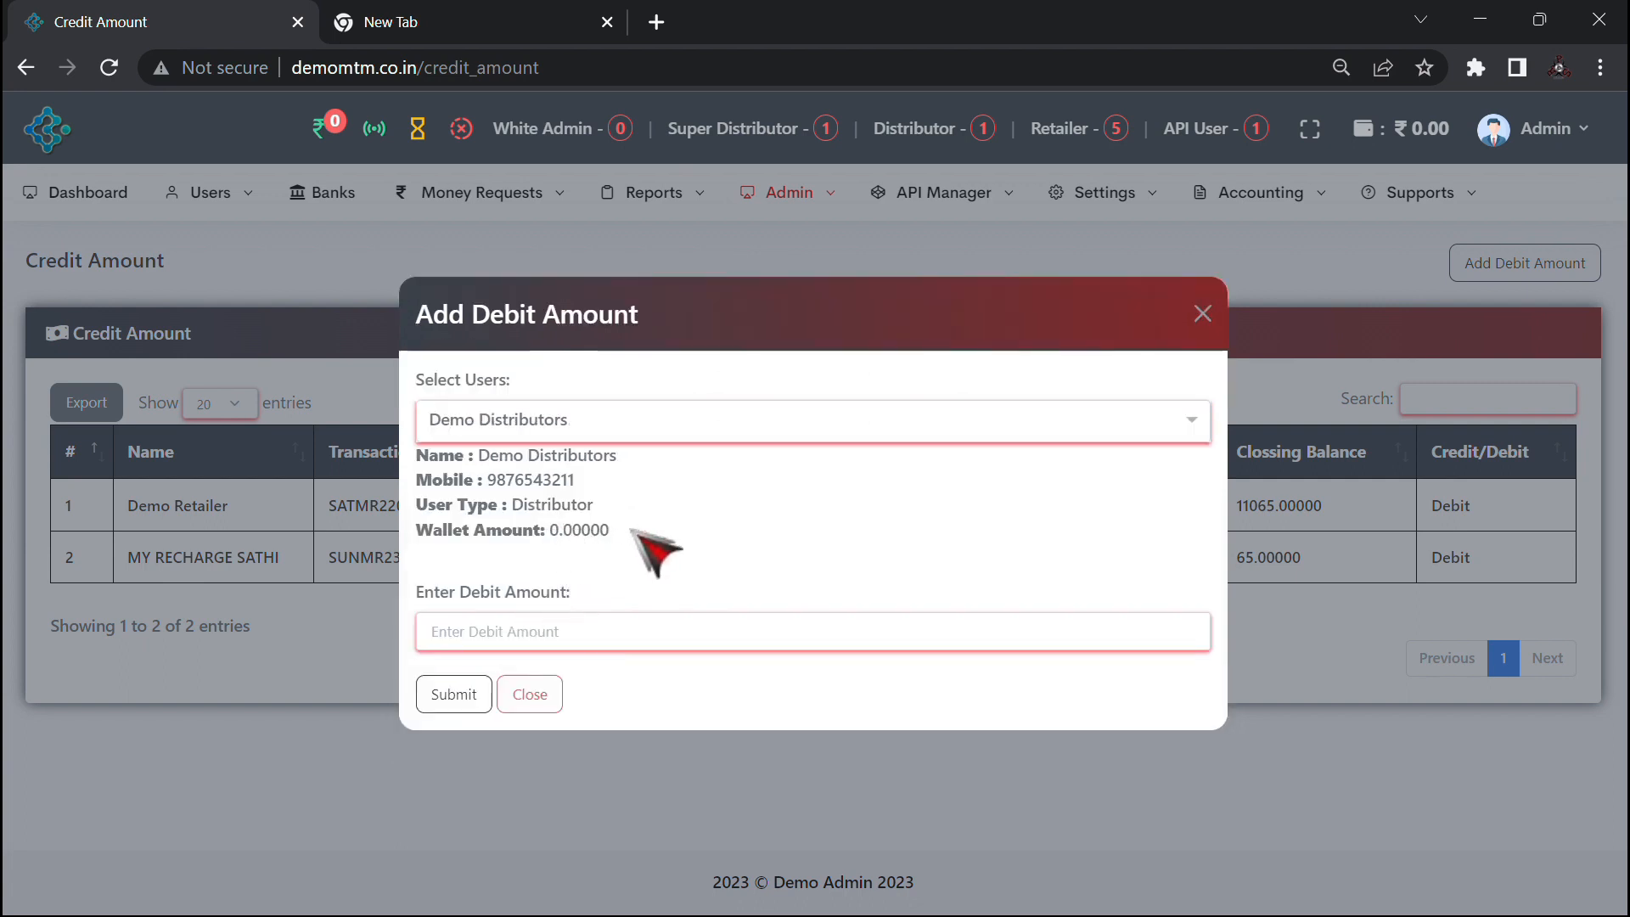
click(601, 621)
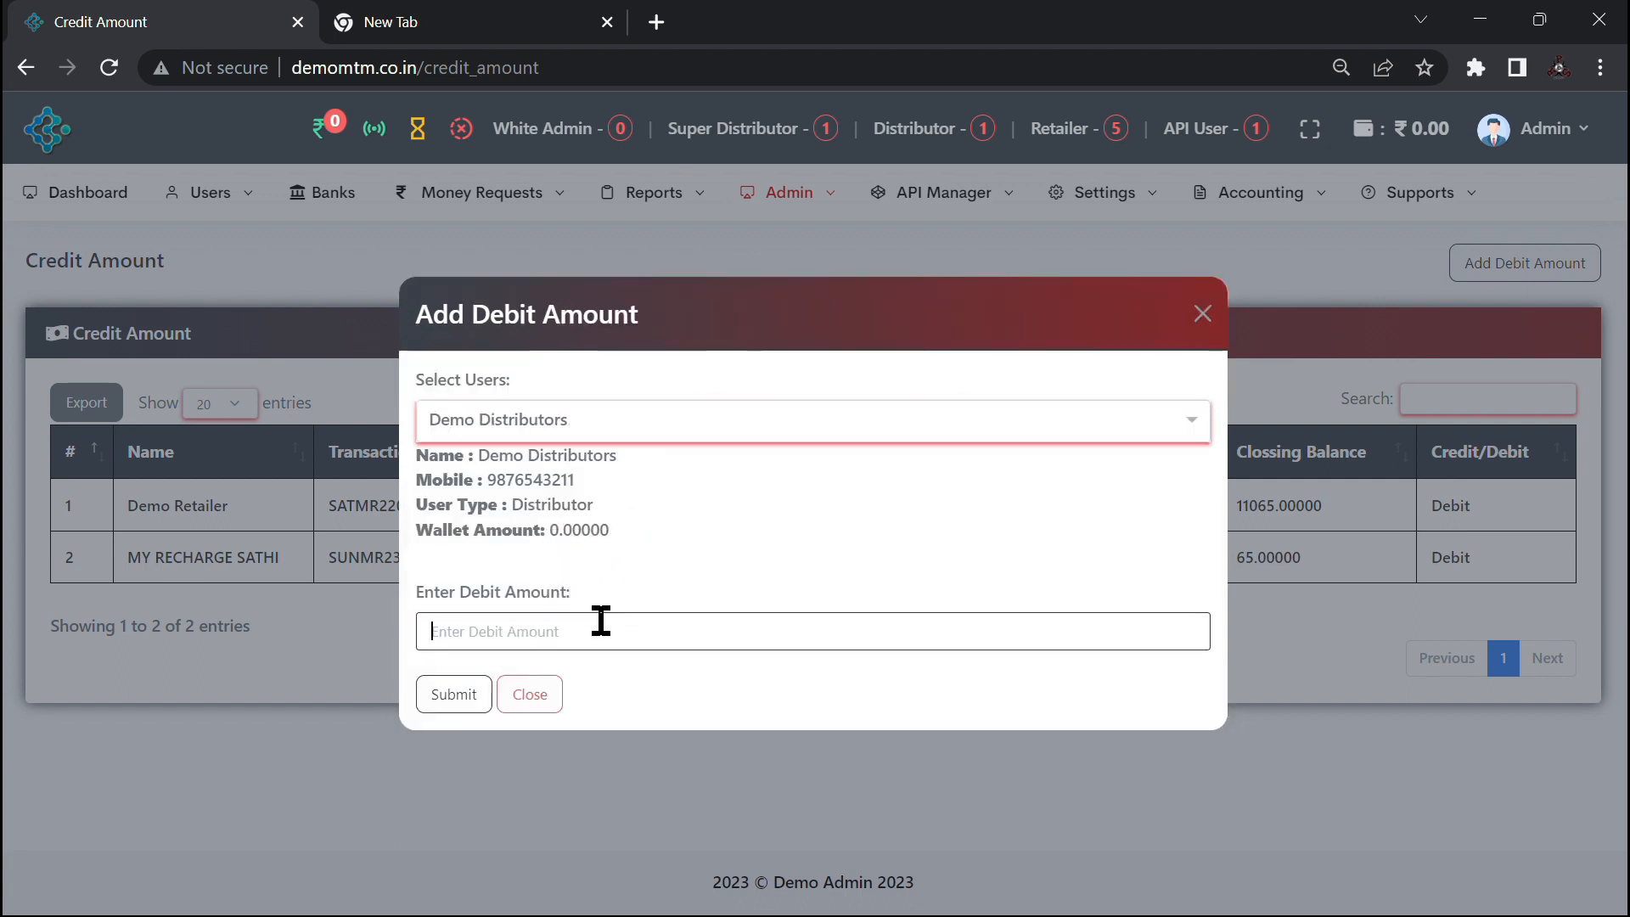
click(543, 692)
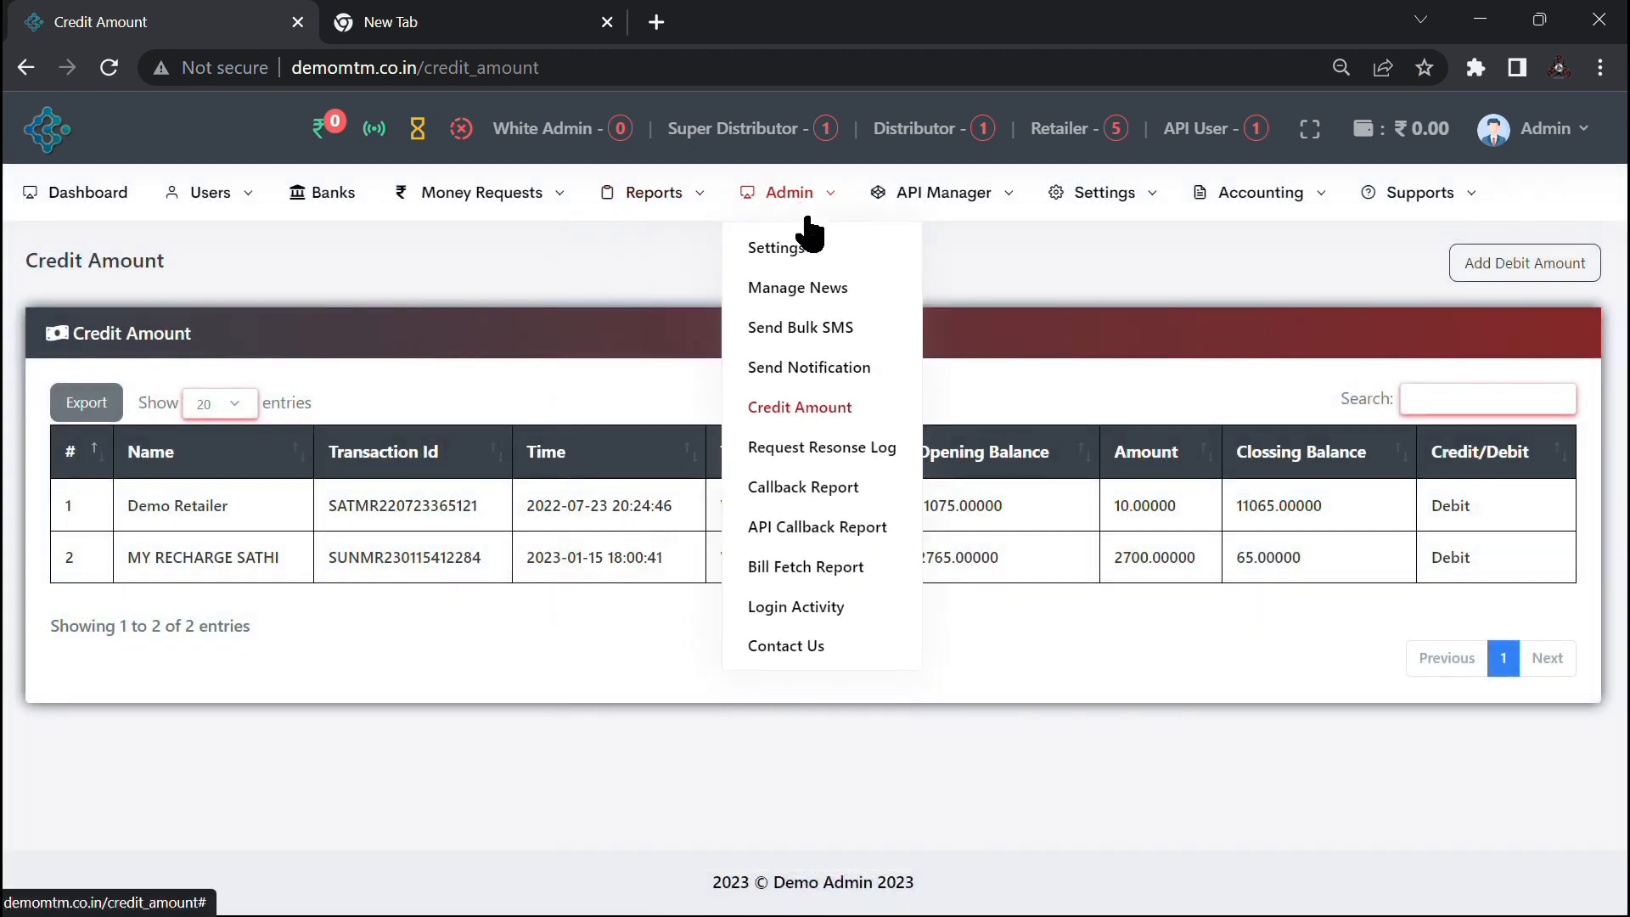
Step: Run the Request Response Log search, then view the Callback, API Callback and Bill Fetch reports
click(842, 449)
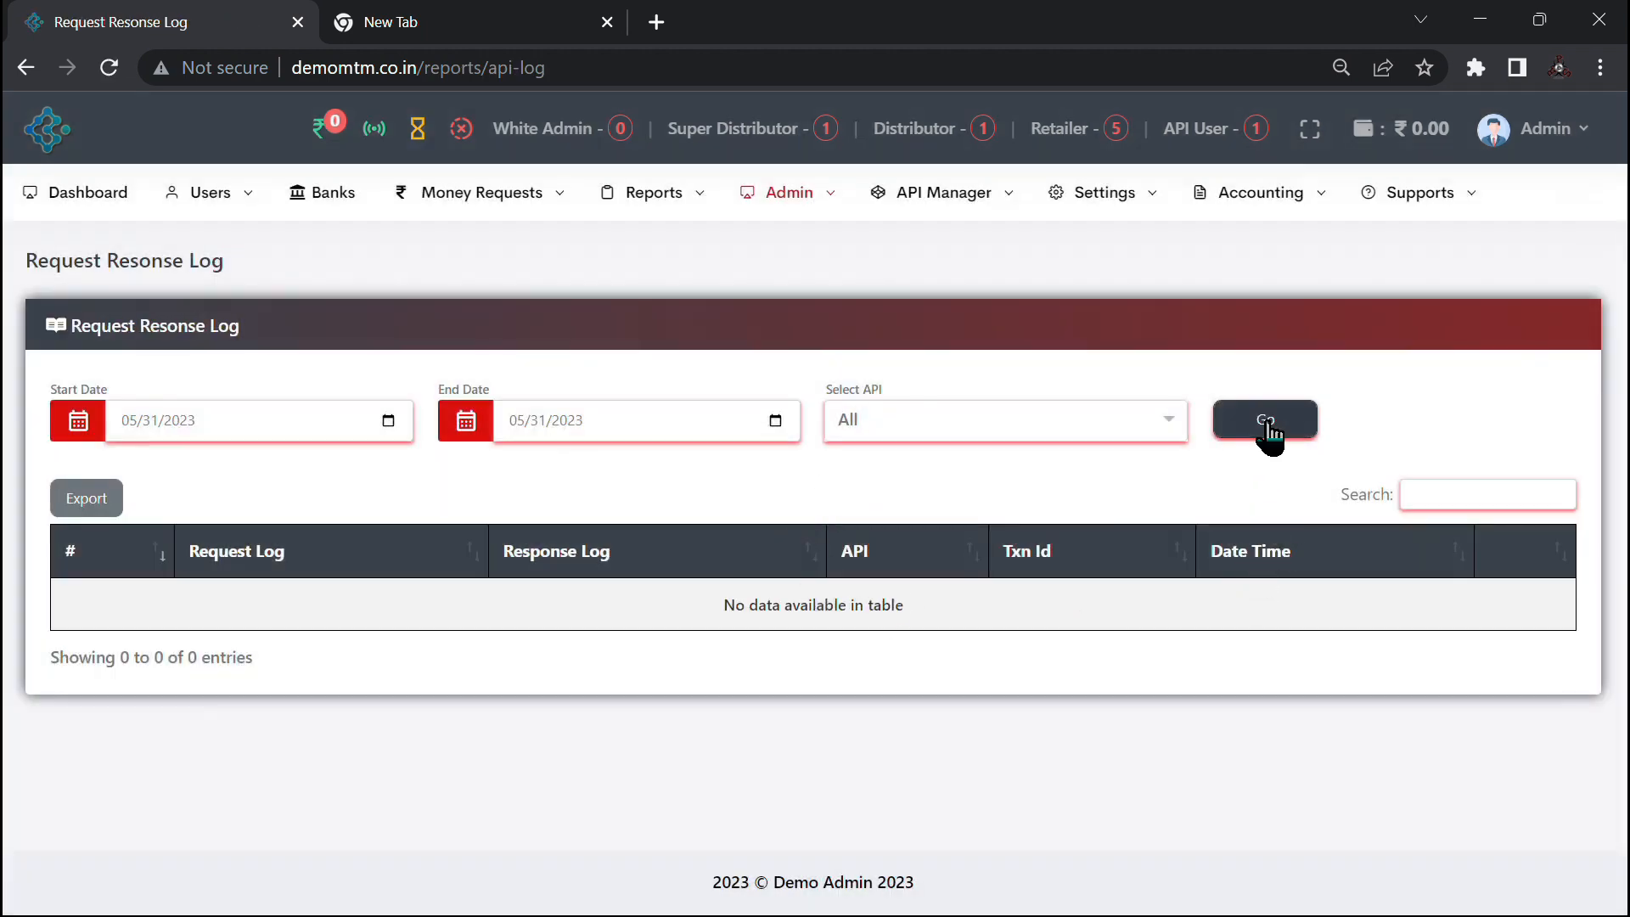
click(1265, 420)
mouse_move(789, 222)
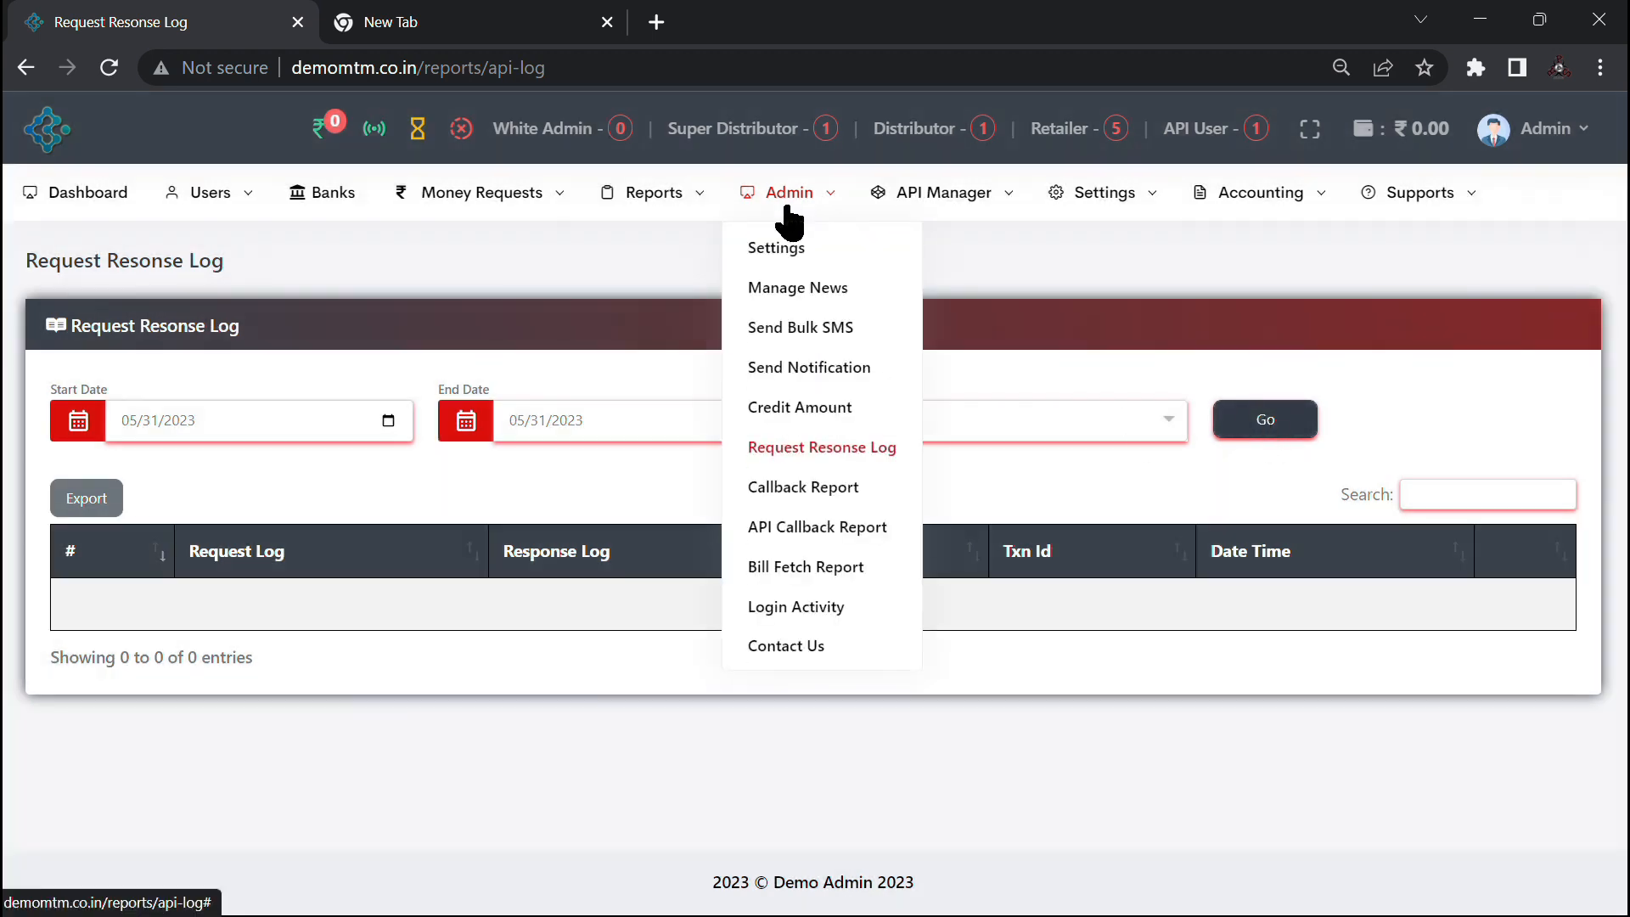
click(840, 488)
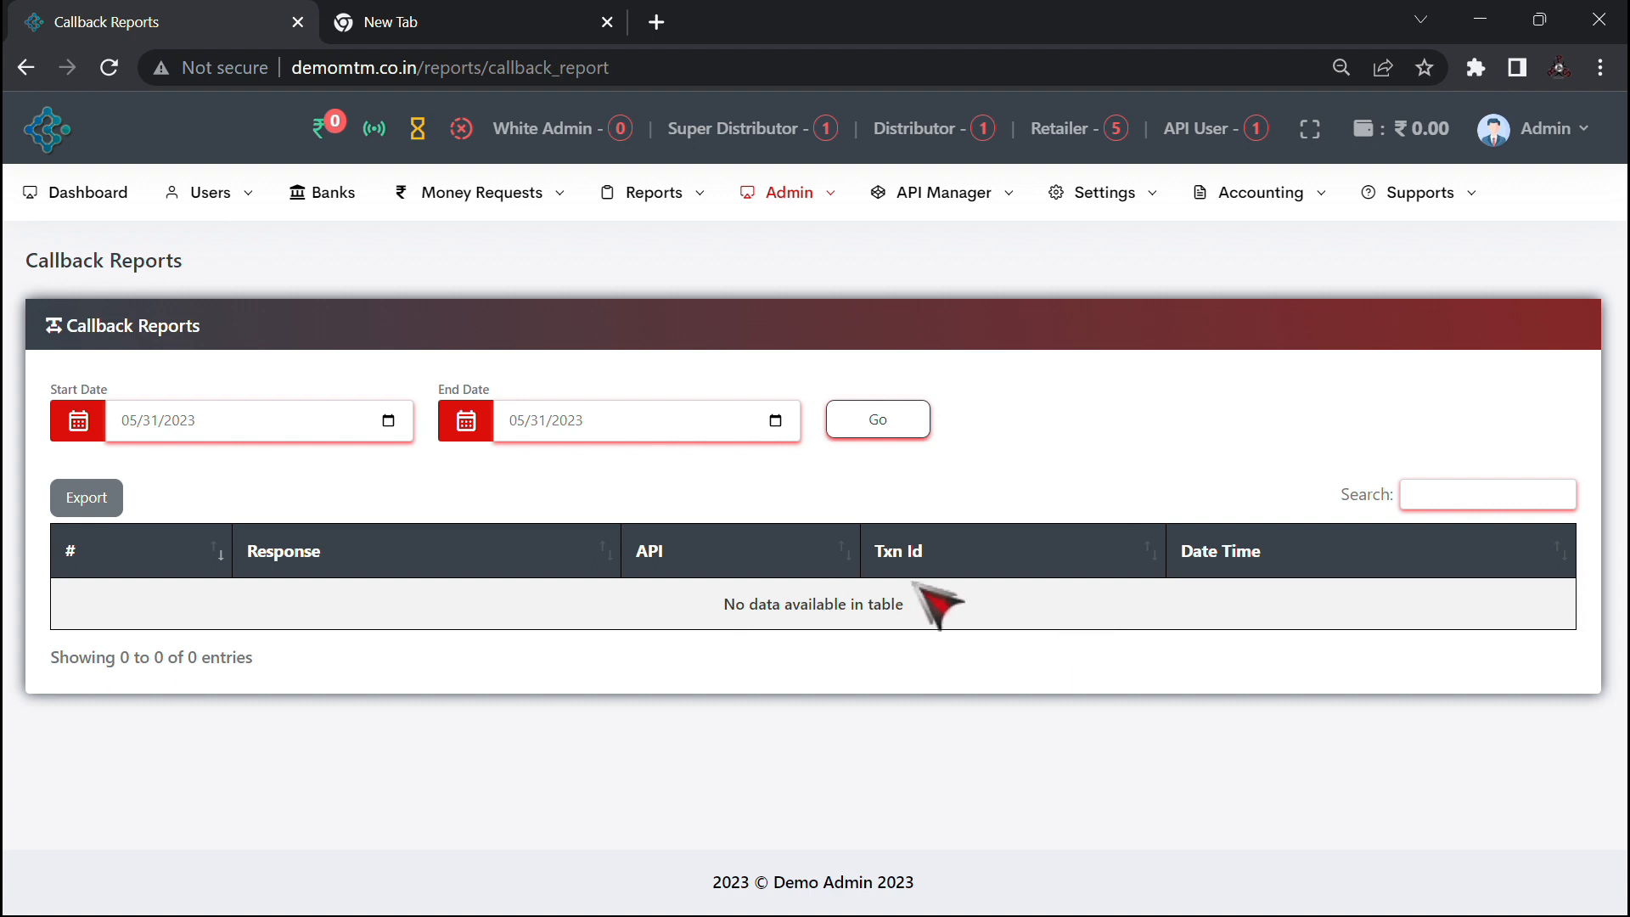
mouse_move(757, 208)
click(863, 541)
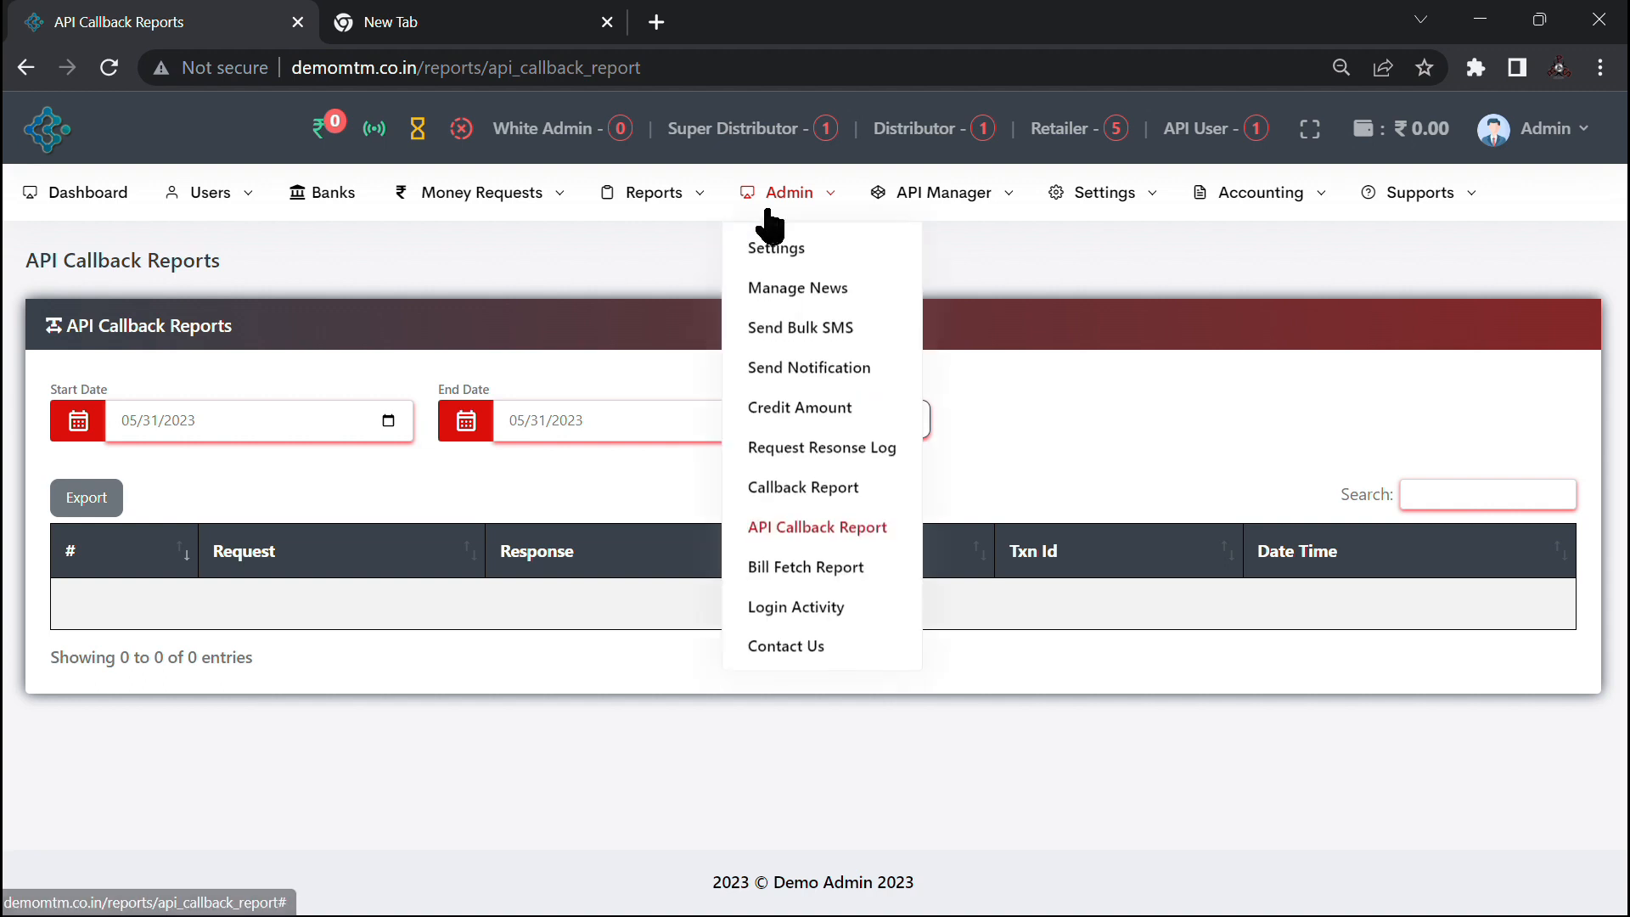
mouse_move(813, 242)
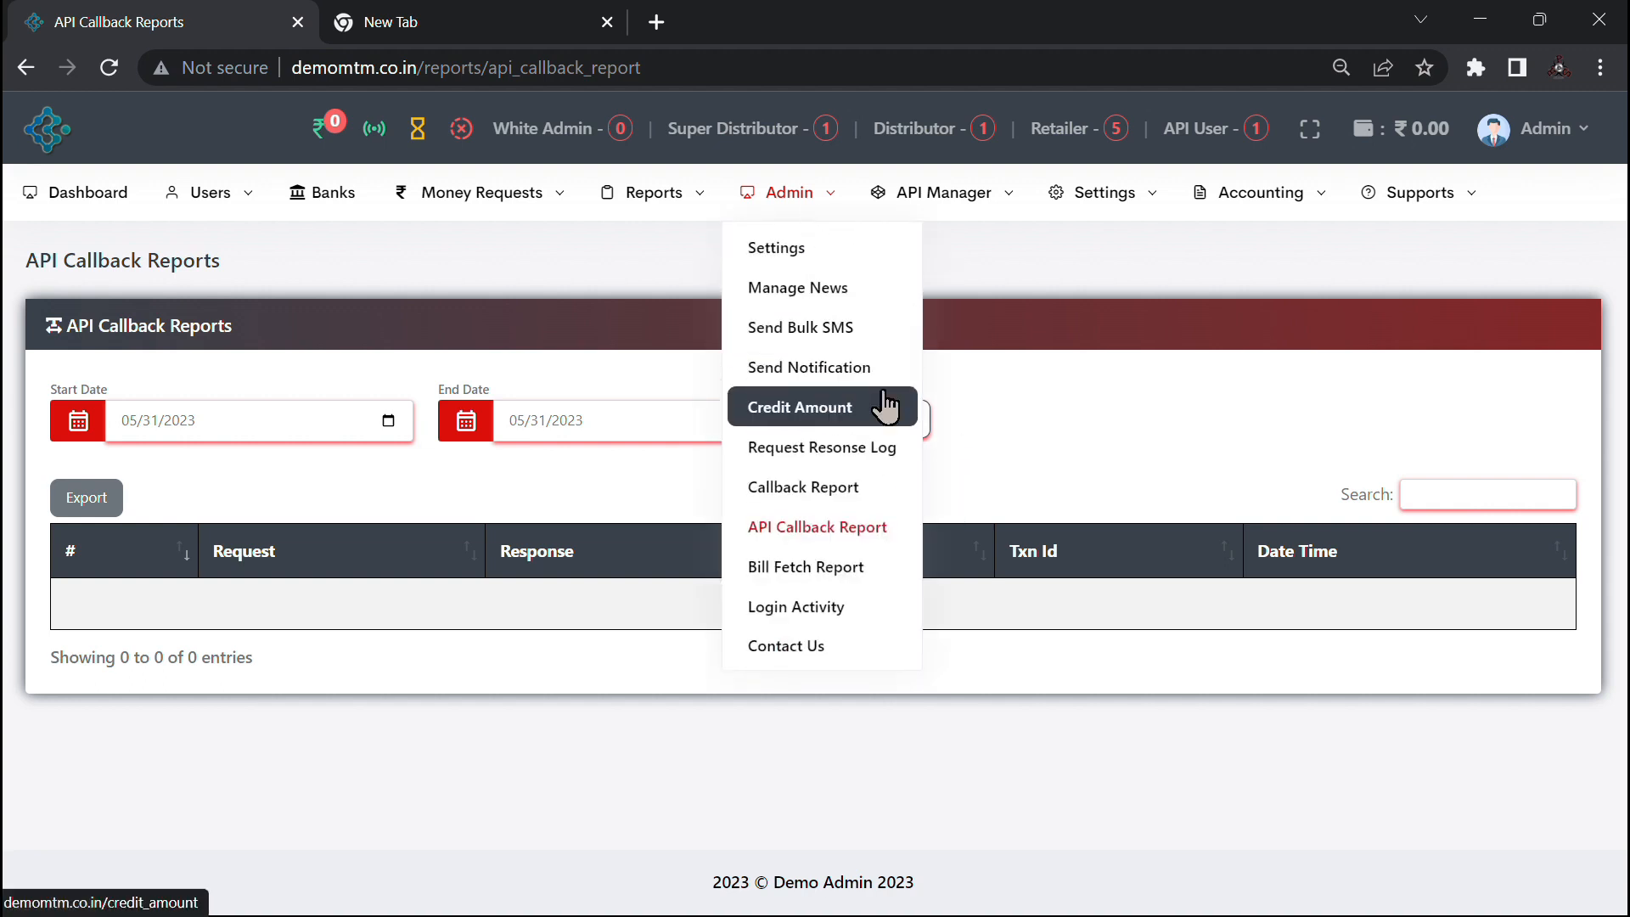
click(836, 566)
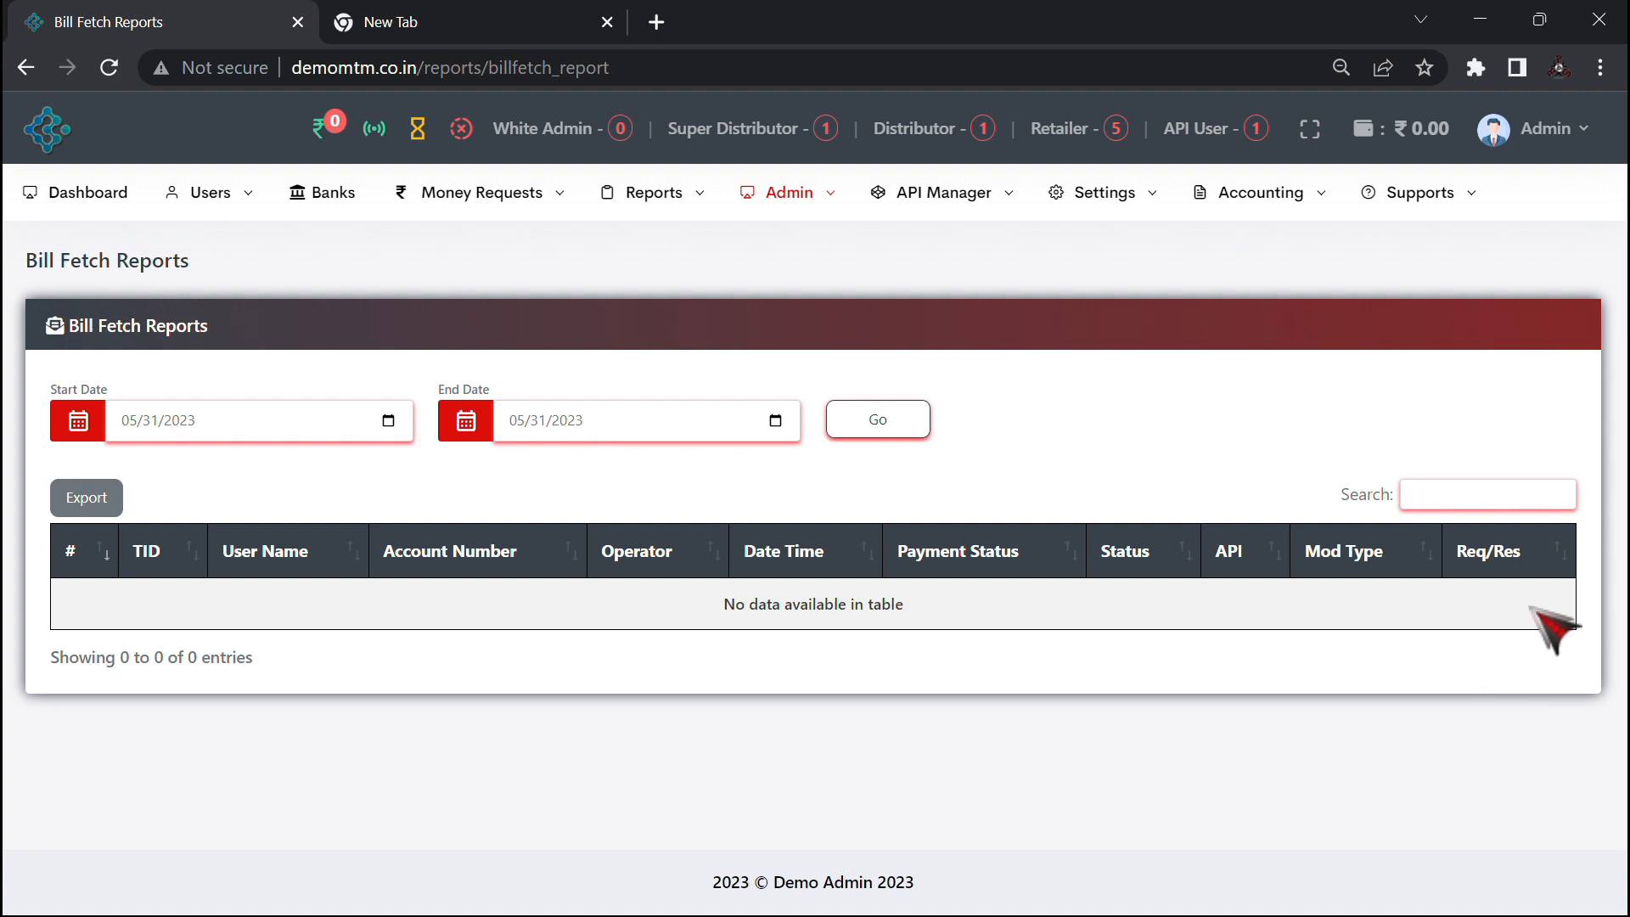
click(796, 204)
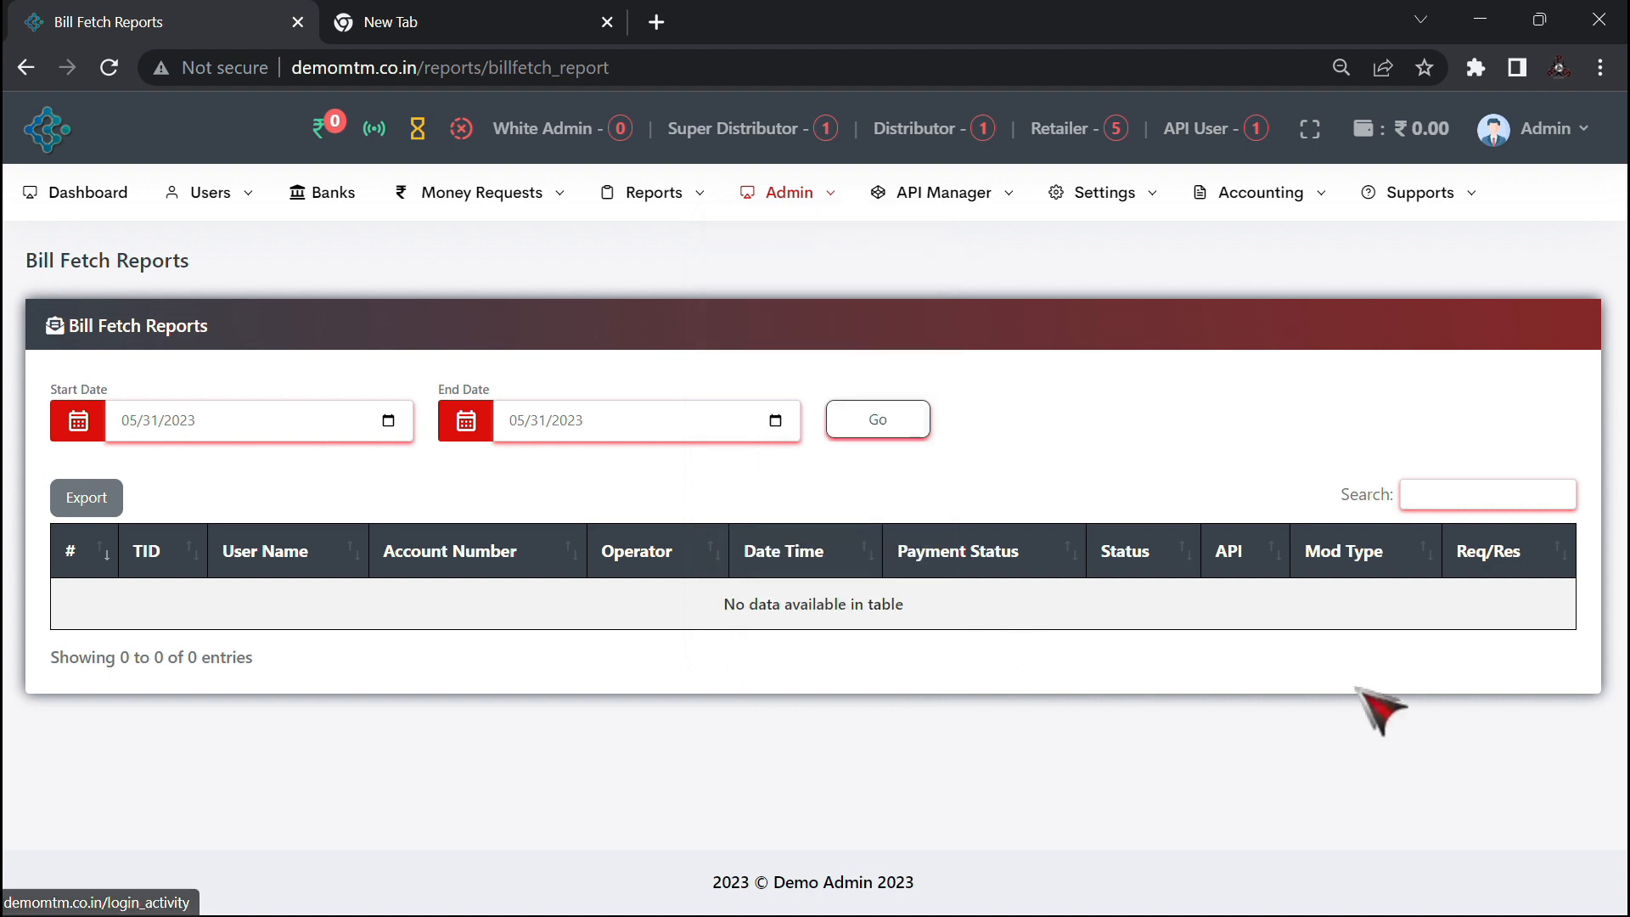
Step: Open Login Activity and expand then collapse the first Admin login record
mouse_move(807, 203)
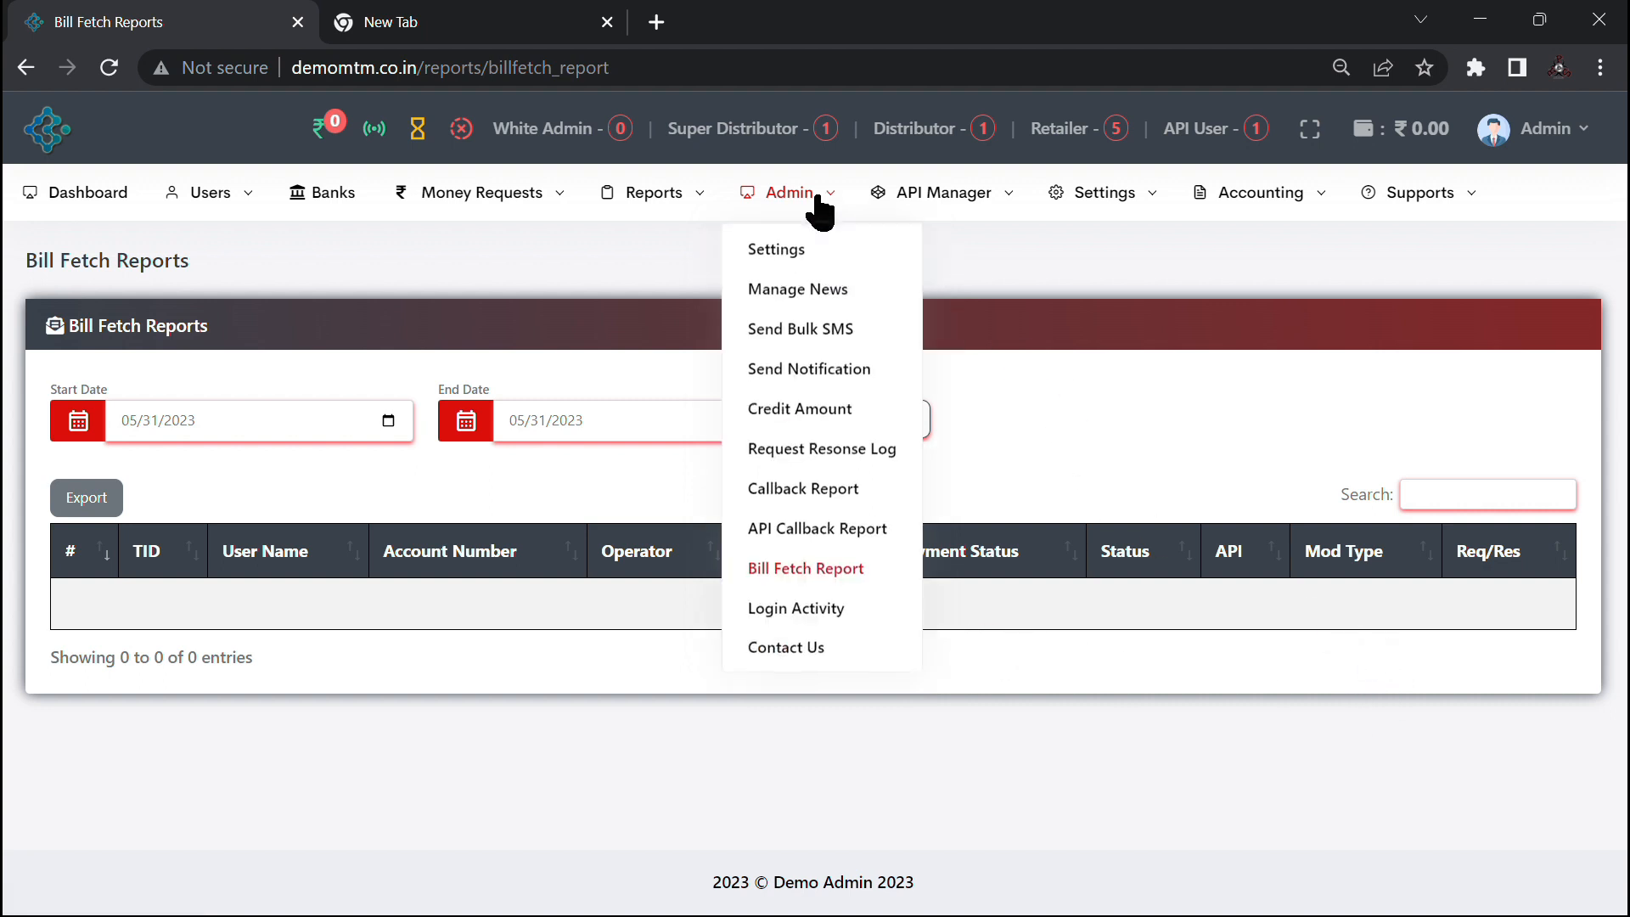
click(841, 613)
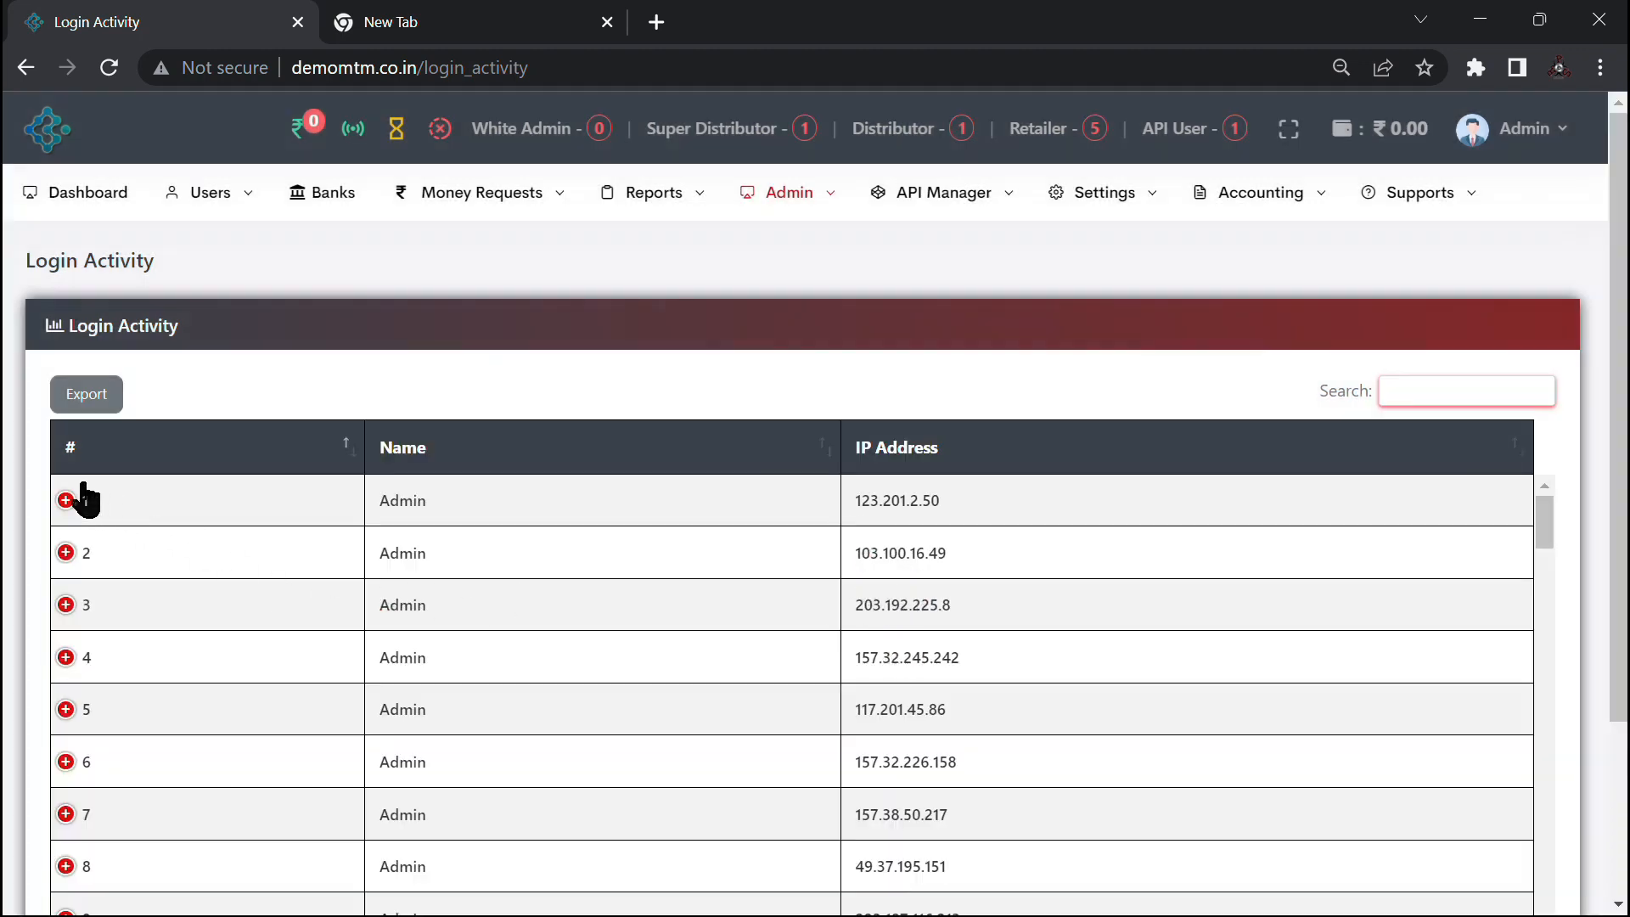
click(66, 499)
click(63, 500)
mouse_move(752, 212)
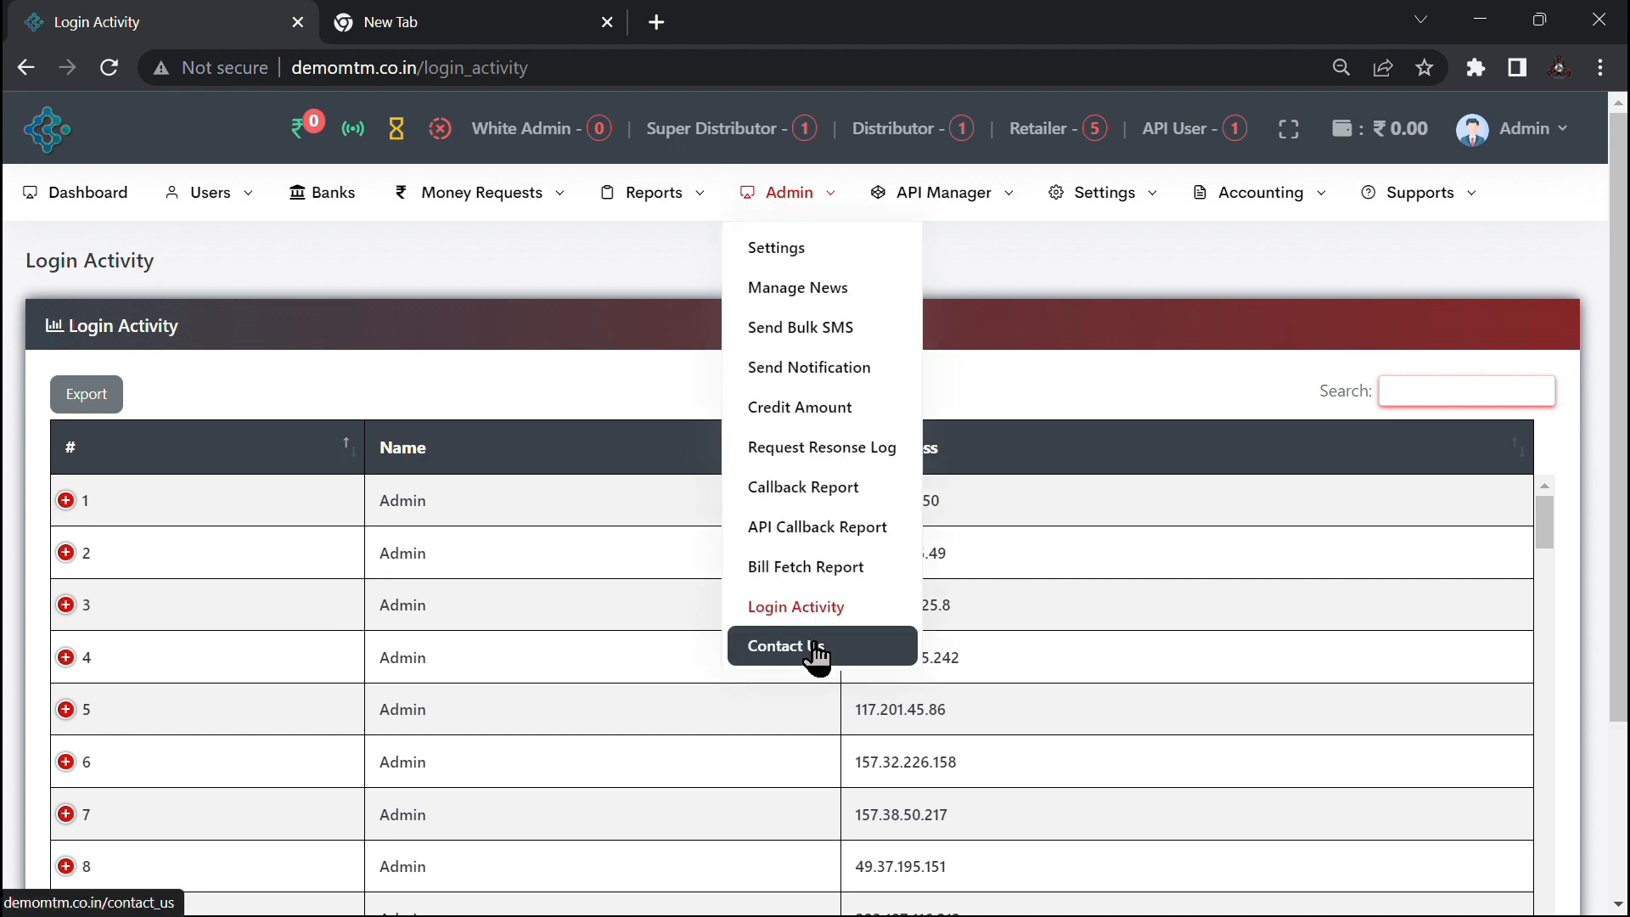
mouse_move(993, 208)
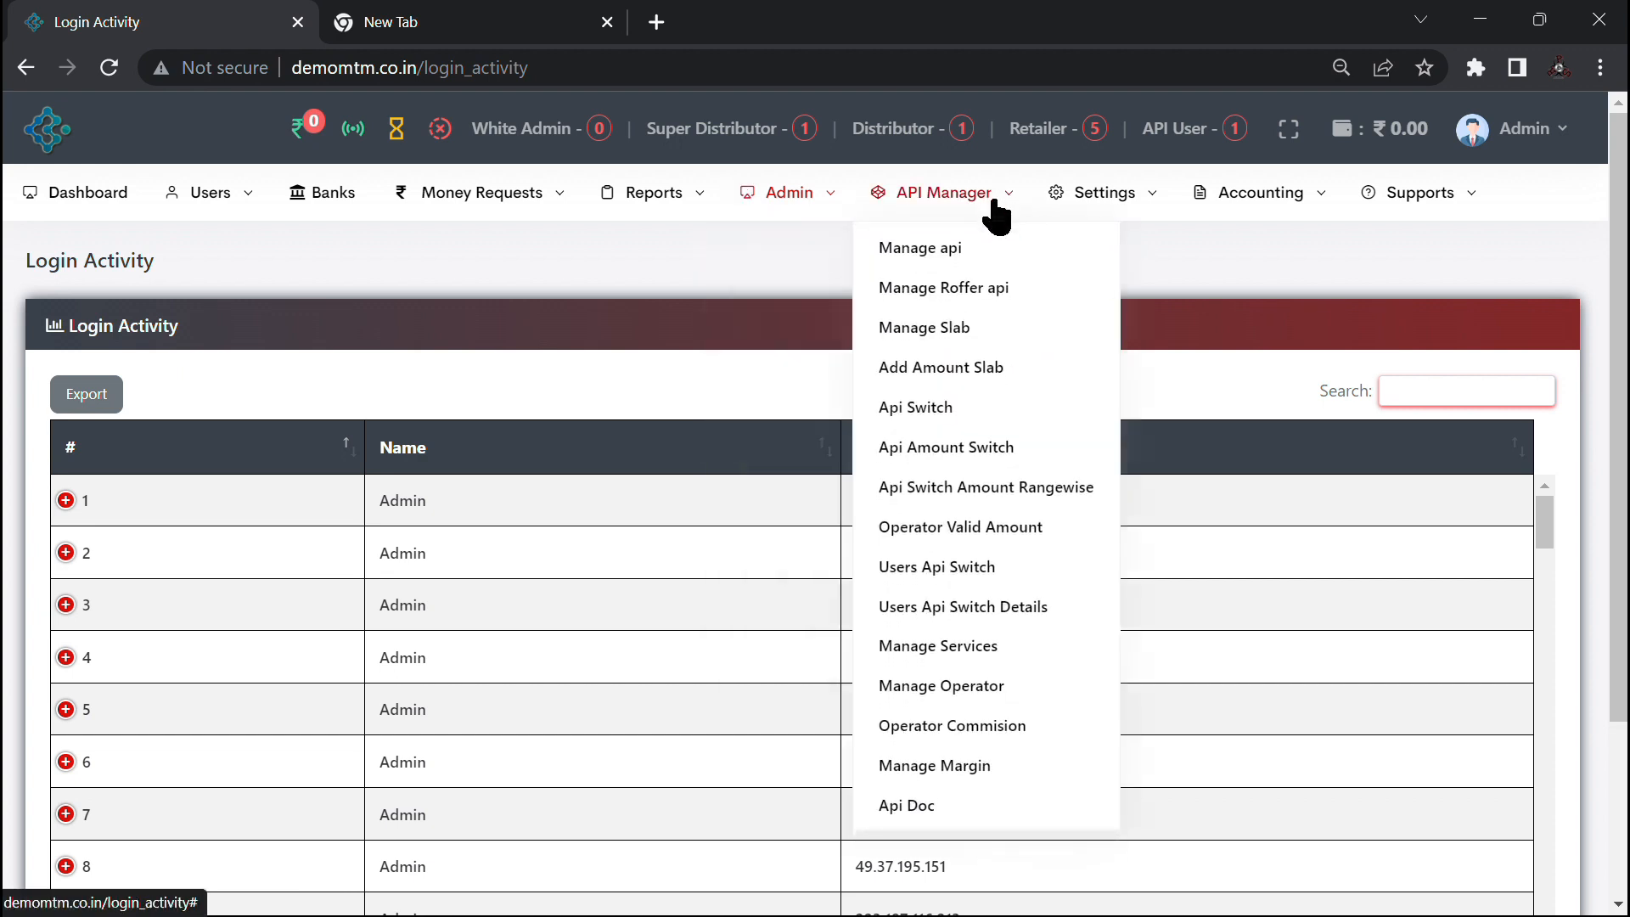
Step: Start a new API on the Operators Apis page, entering 'c' and 'mt' in its name and URL fields
click(975, 253)
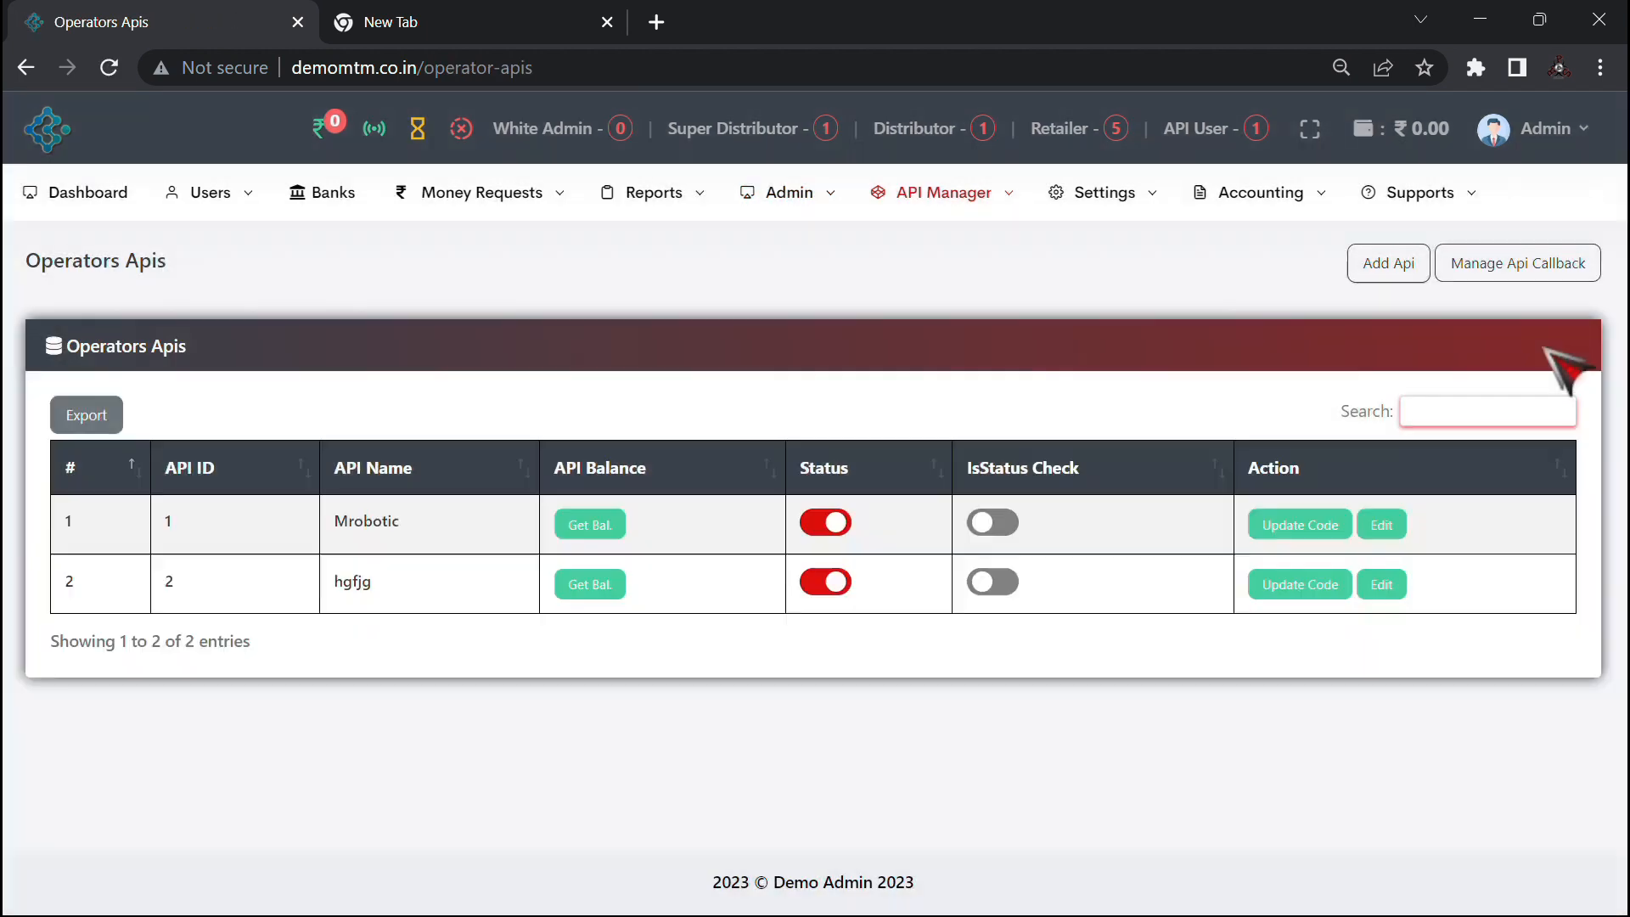
click(1385, 274)
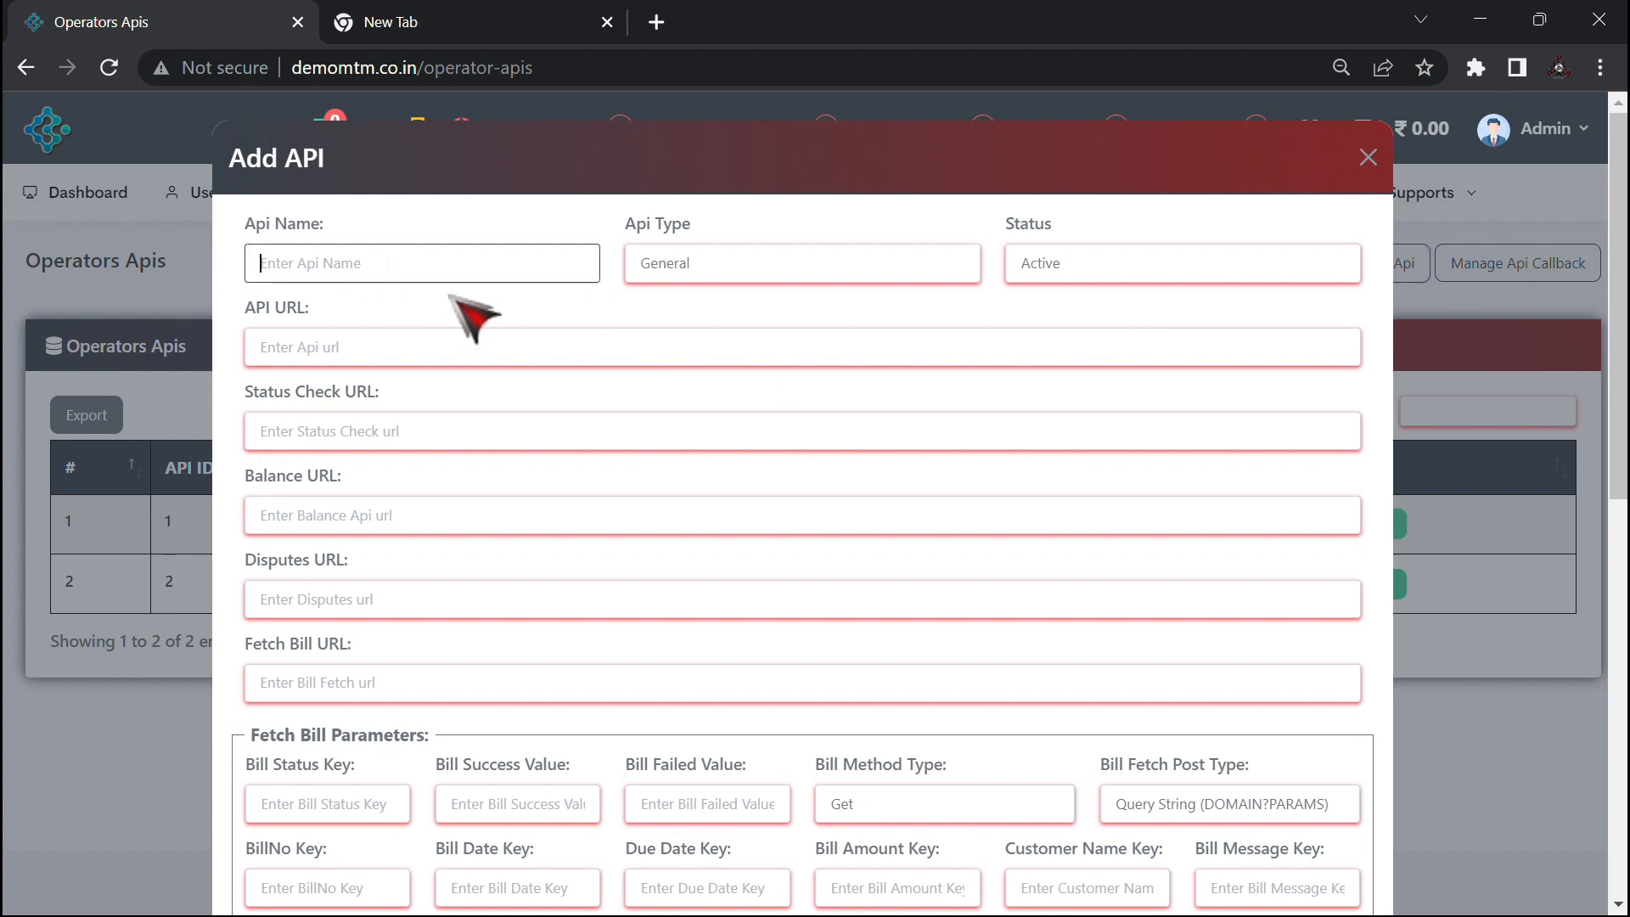
scroll(526, 441, down, 10)
scroll(533, 434, up, 10)
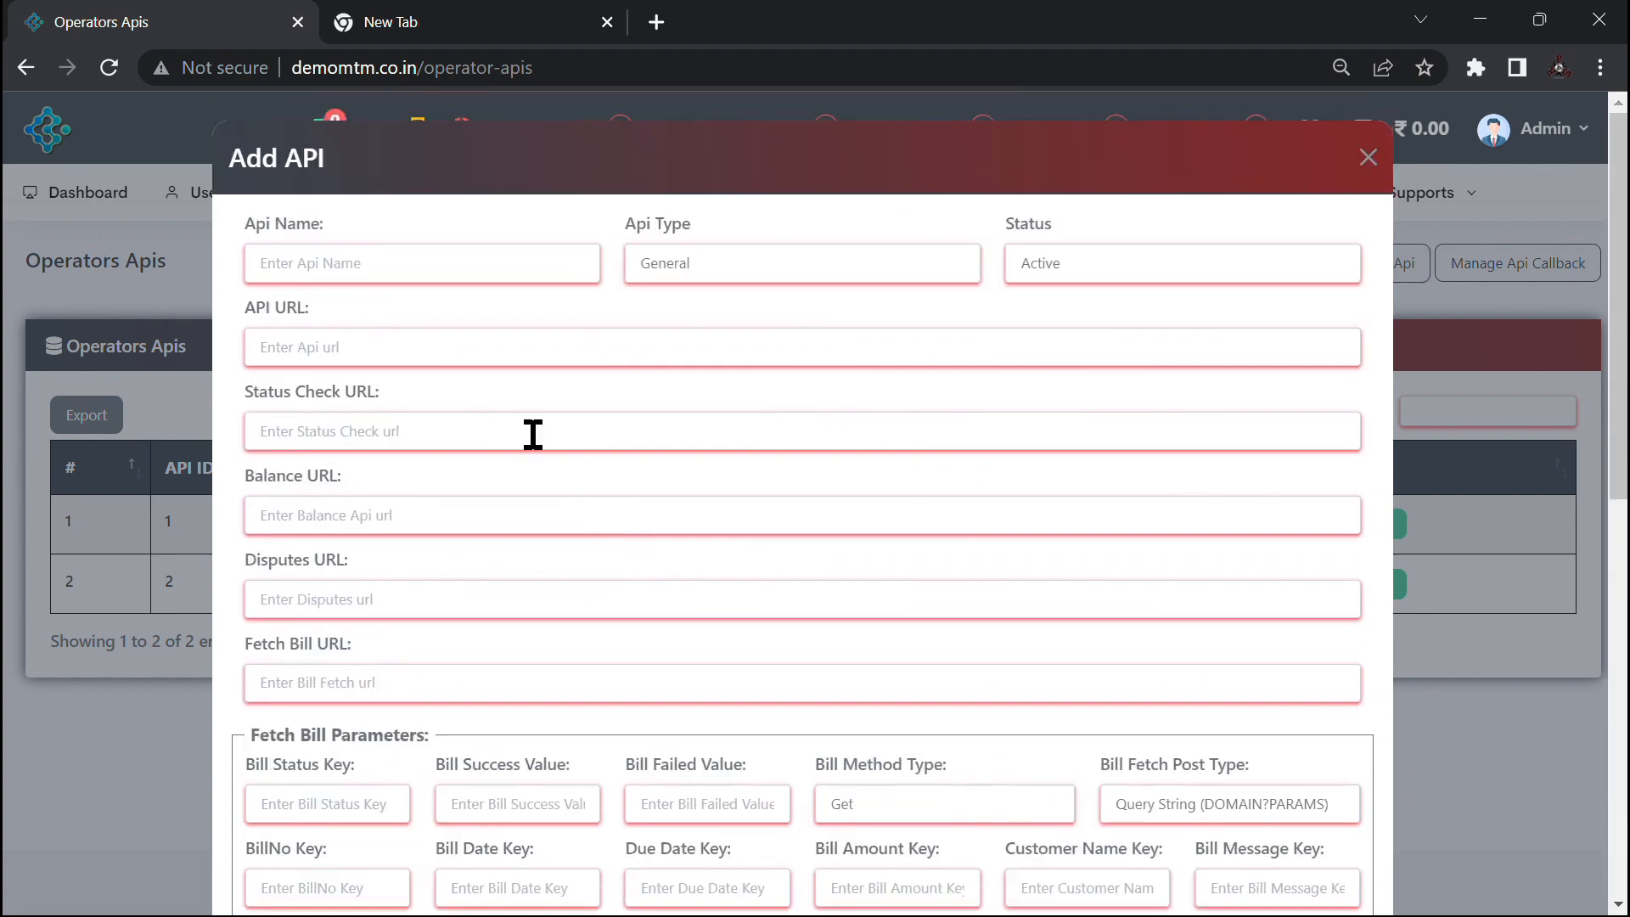
click(454, 252)
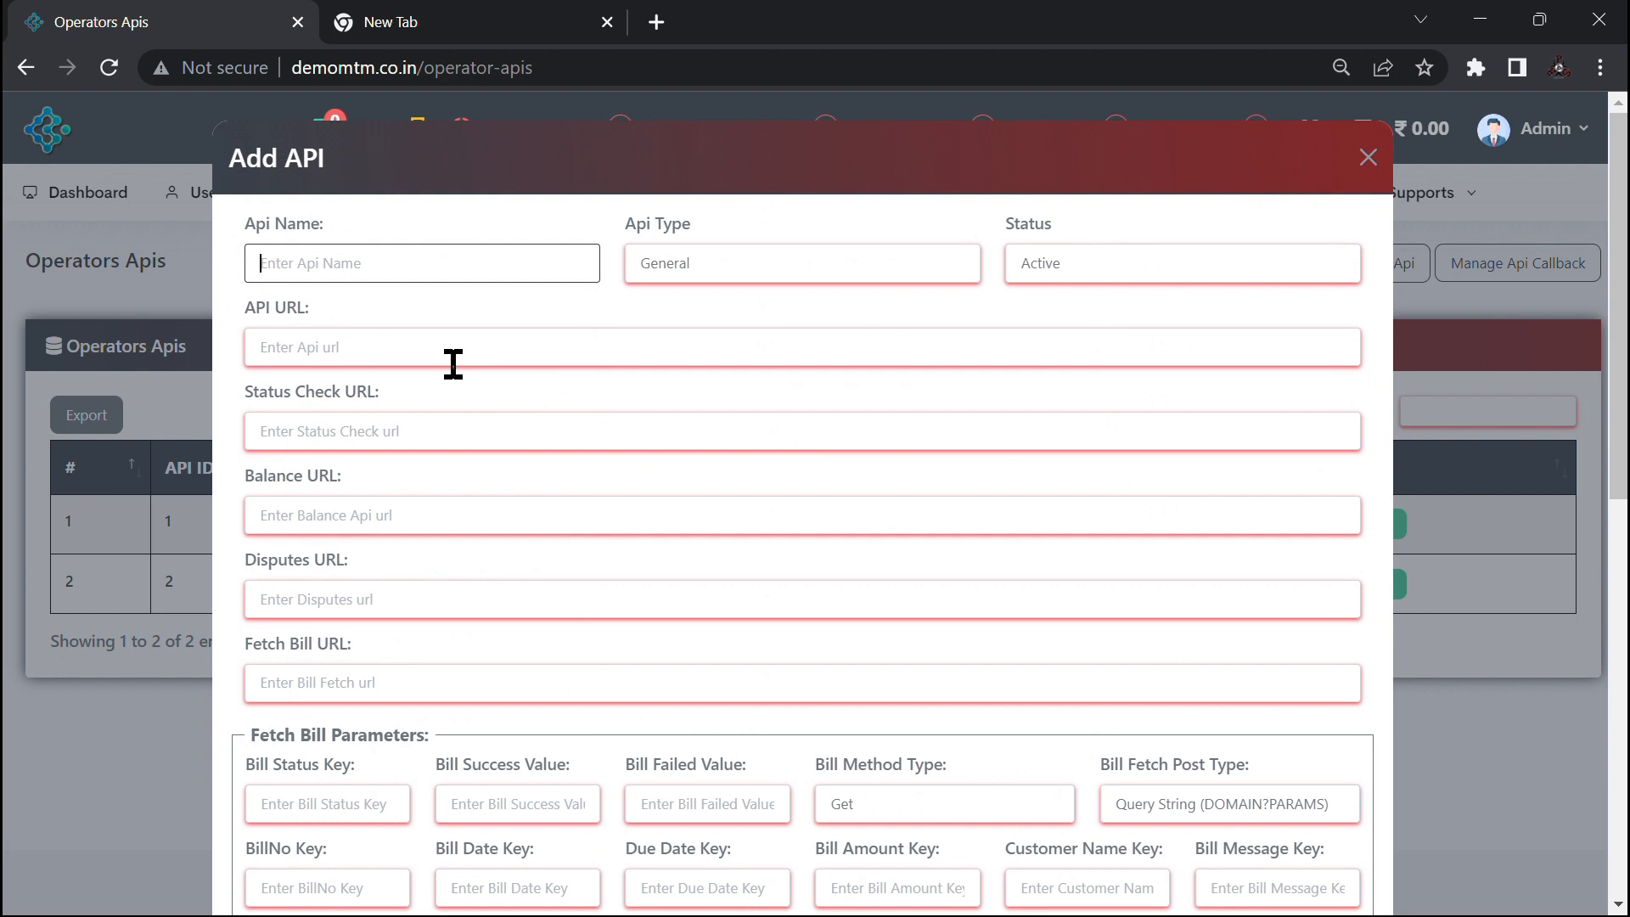
text(c)
click(460, 354)
text(mt)
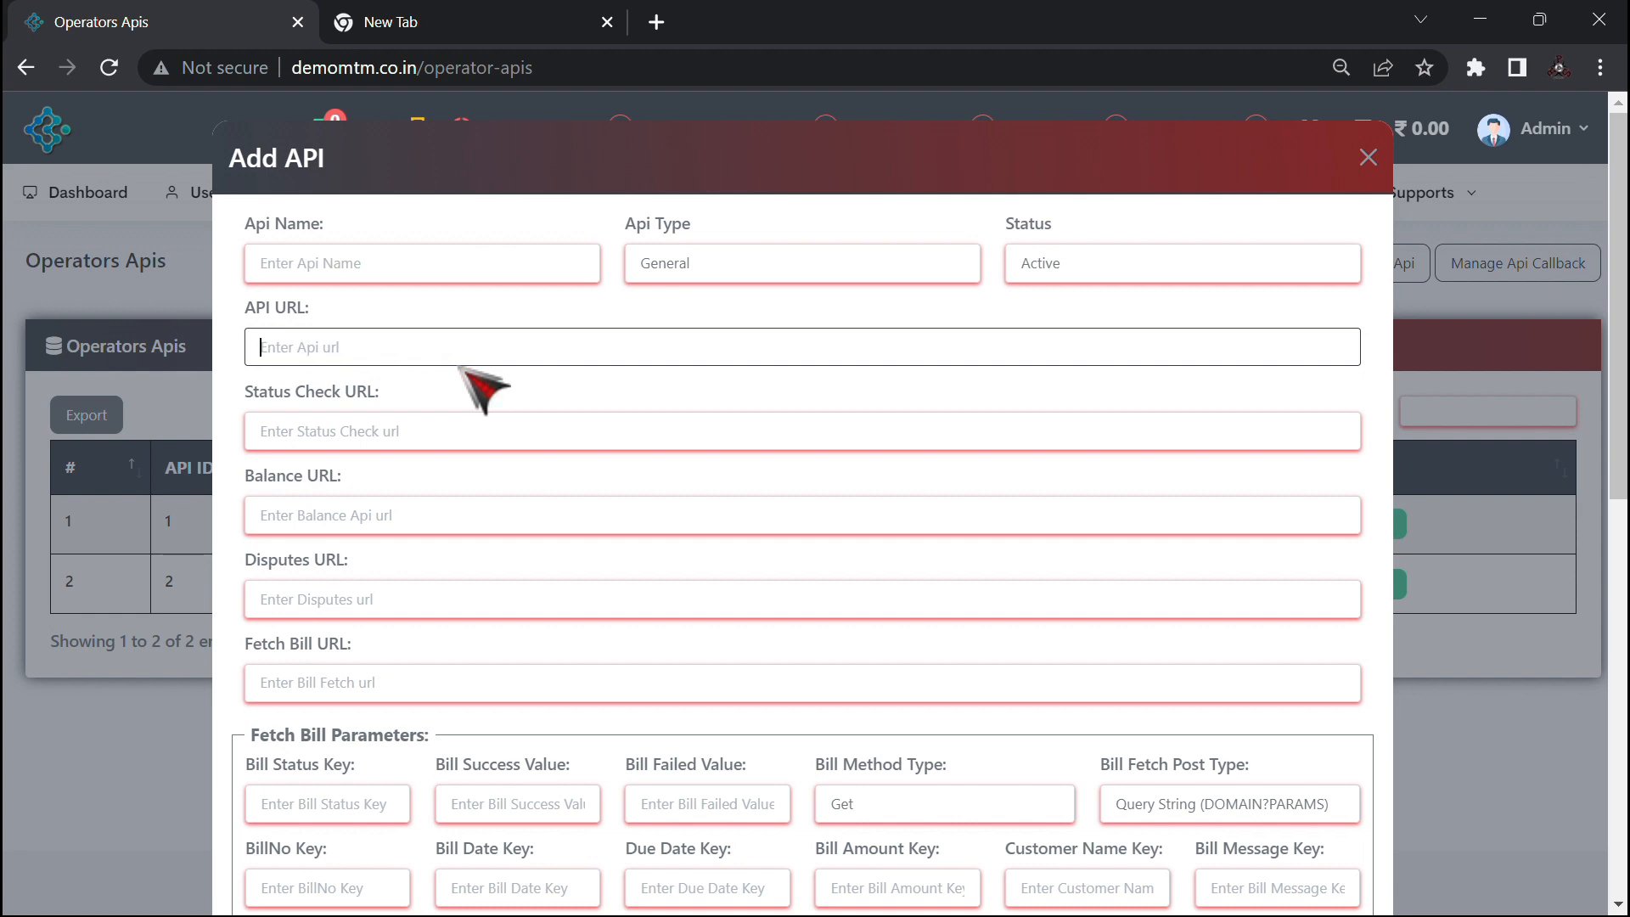
click(483, 273)
click(496, 306)
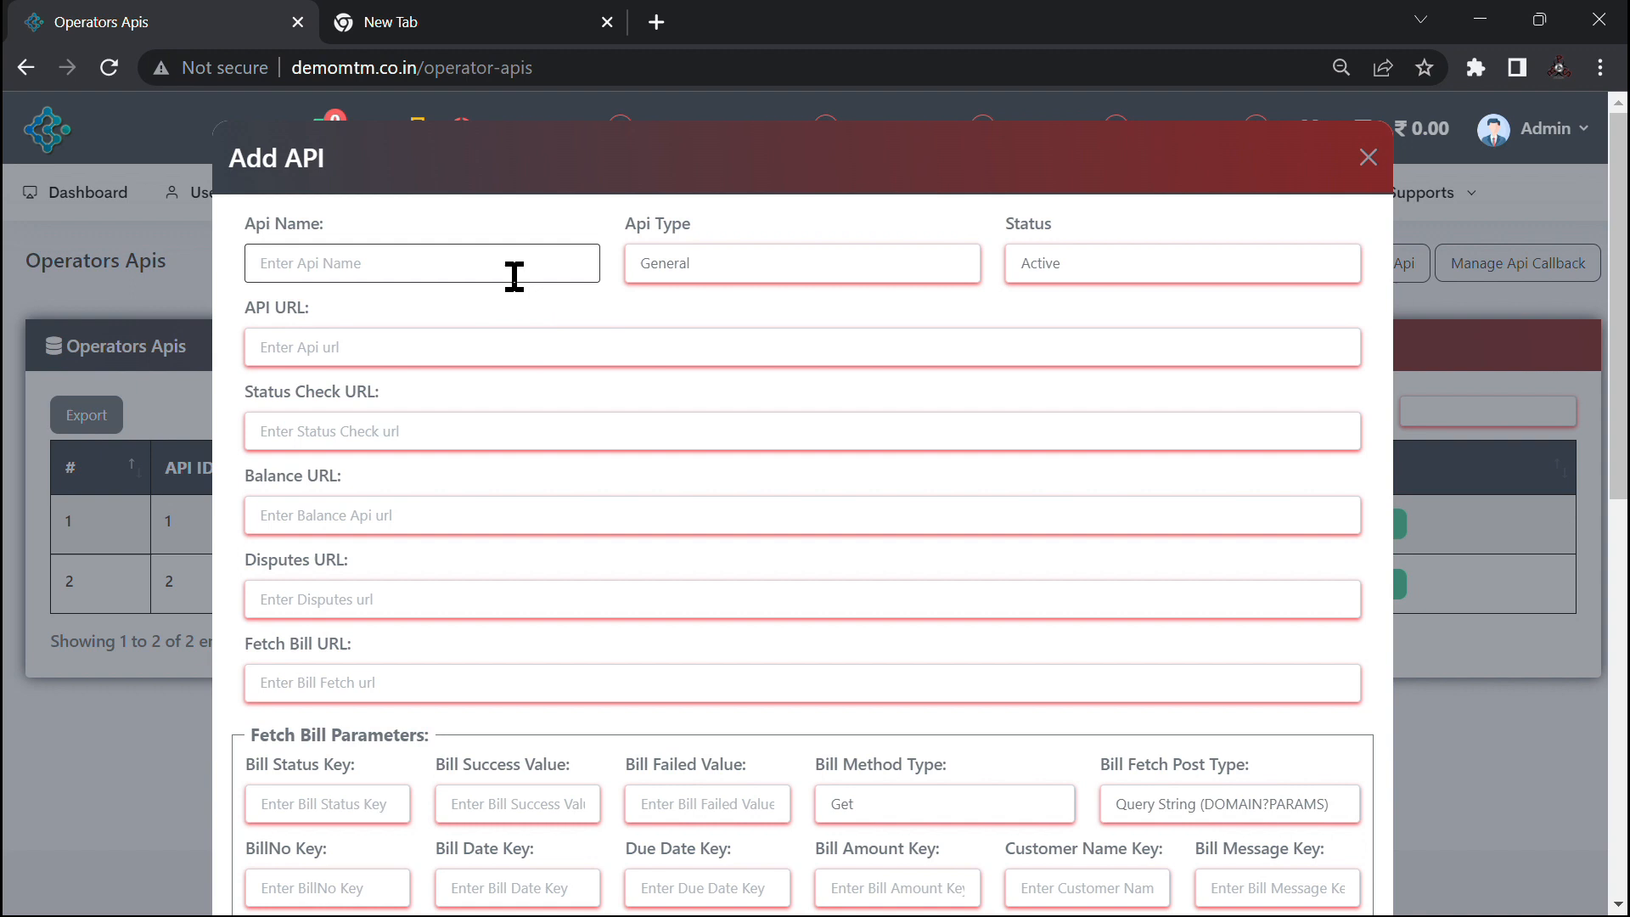
Step: Keep the API type General and the API status Active
click(697, 265)
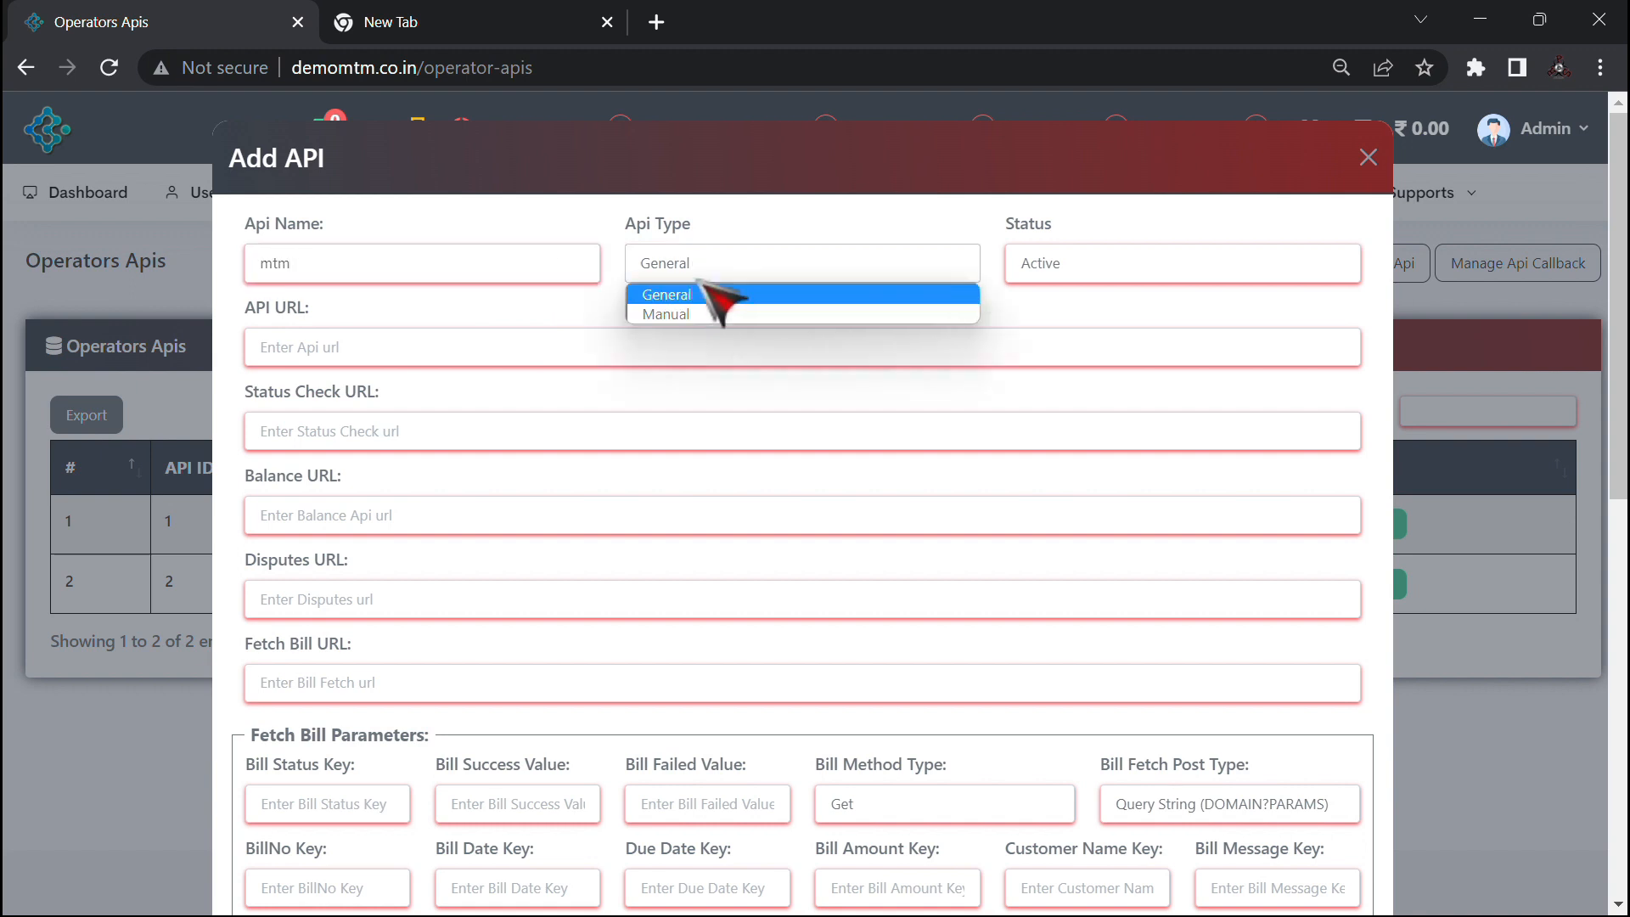
click(702, 294)
click(1155, 269)
click(1154, 266)
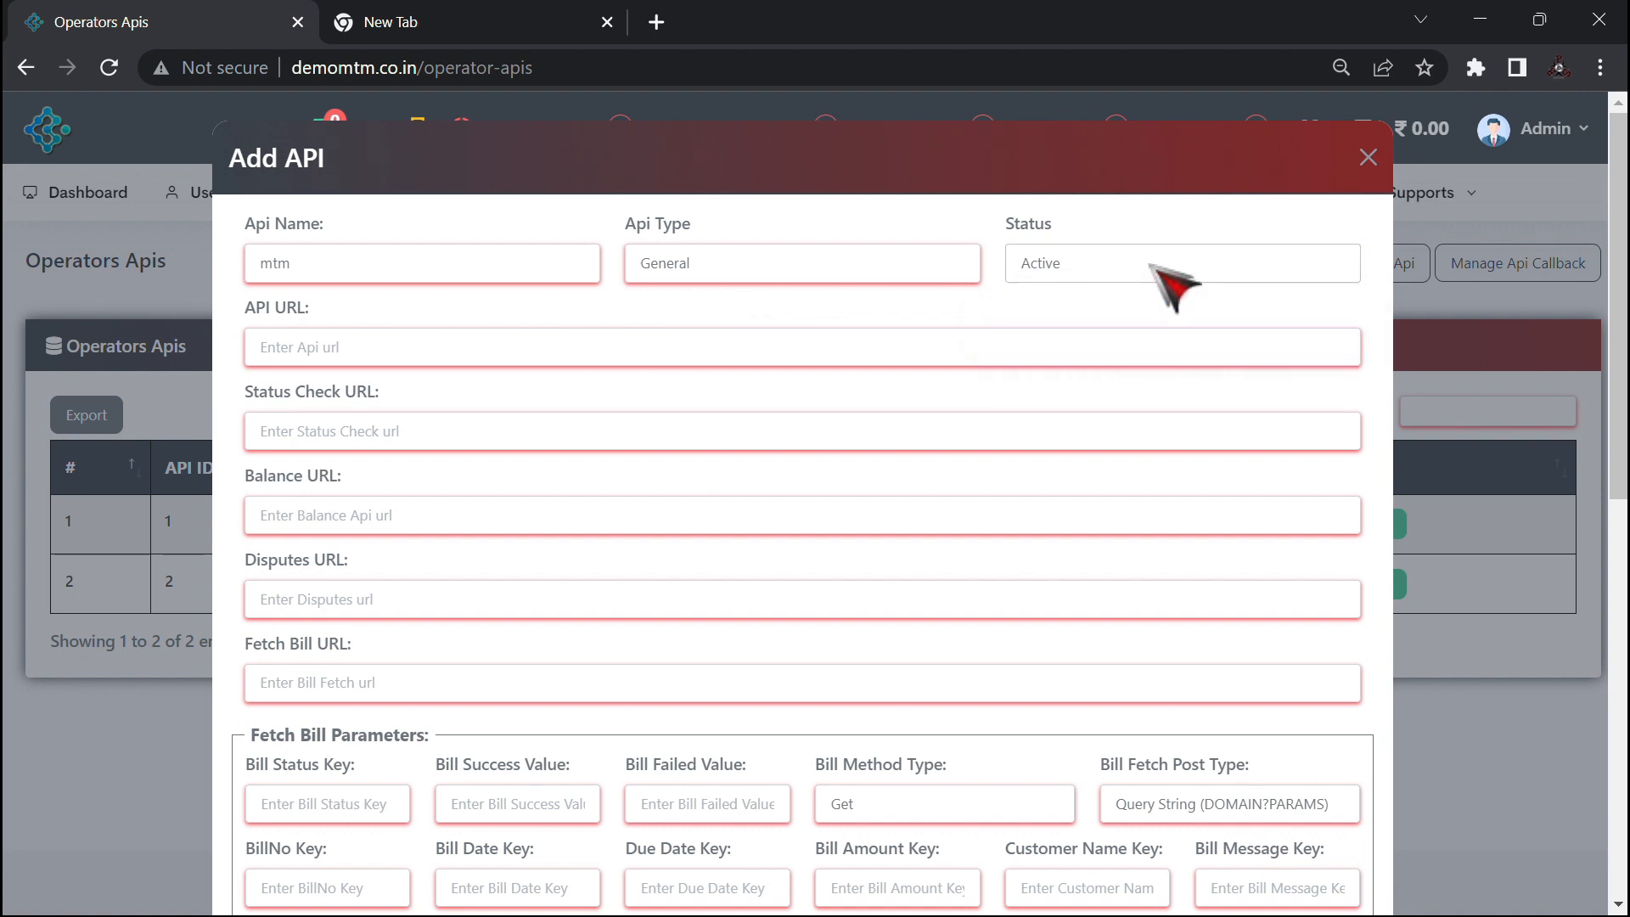
Step: Go through the API, balance, disputes and fetch bill URL fields and the bill key fields
click(419, 348)
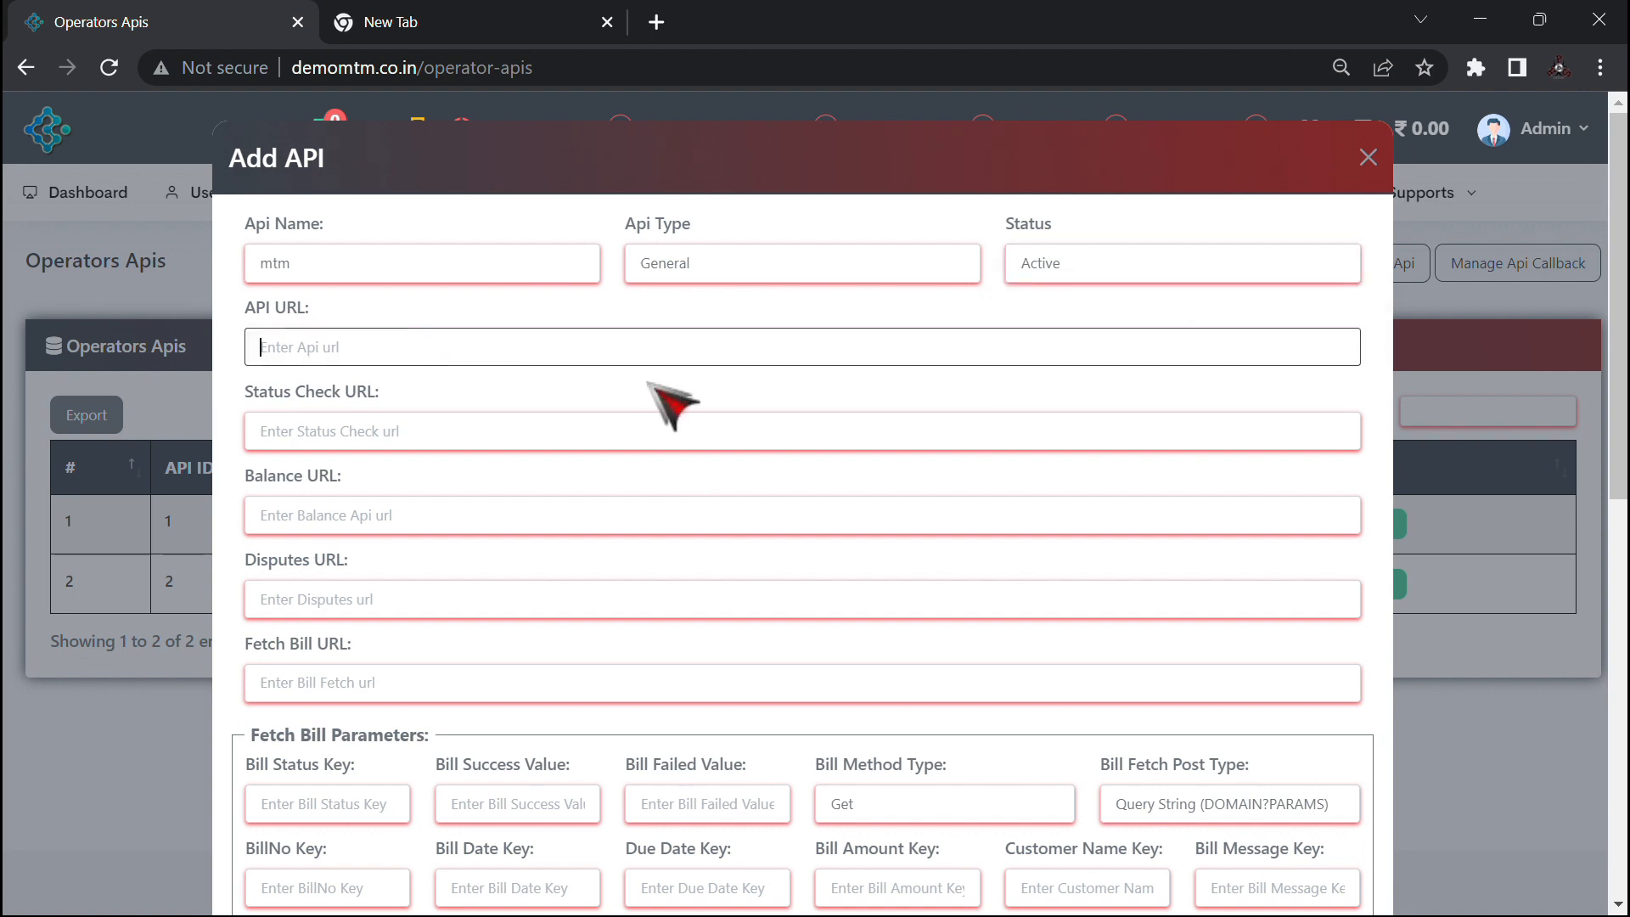
click(432, 511)
click(386, 604)
click(388, 680)
scroll(388, 679, down, 5)
click(338, 427)
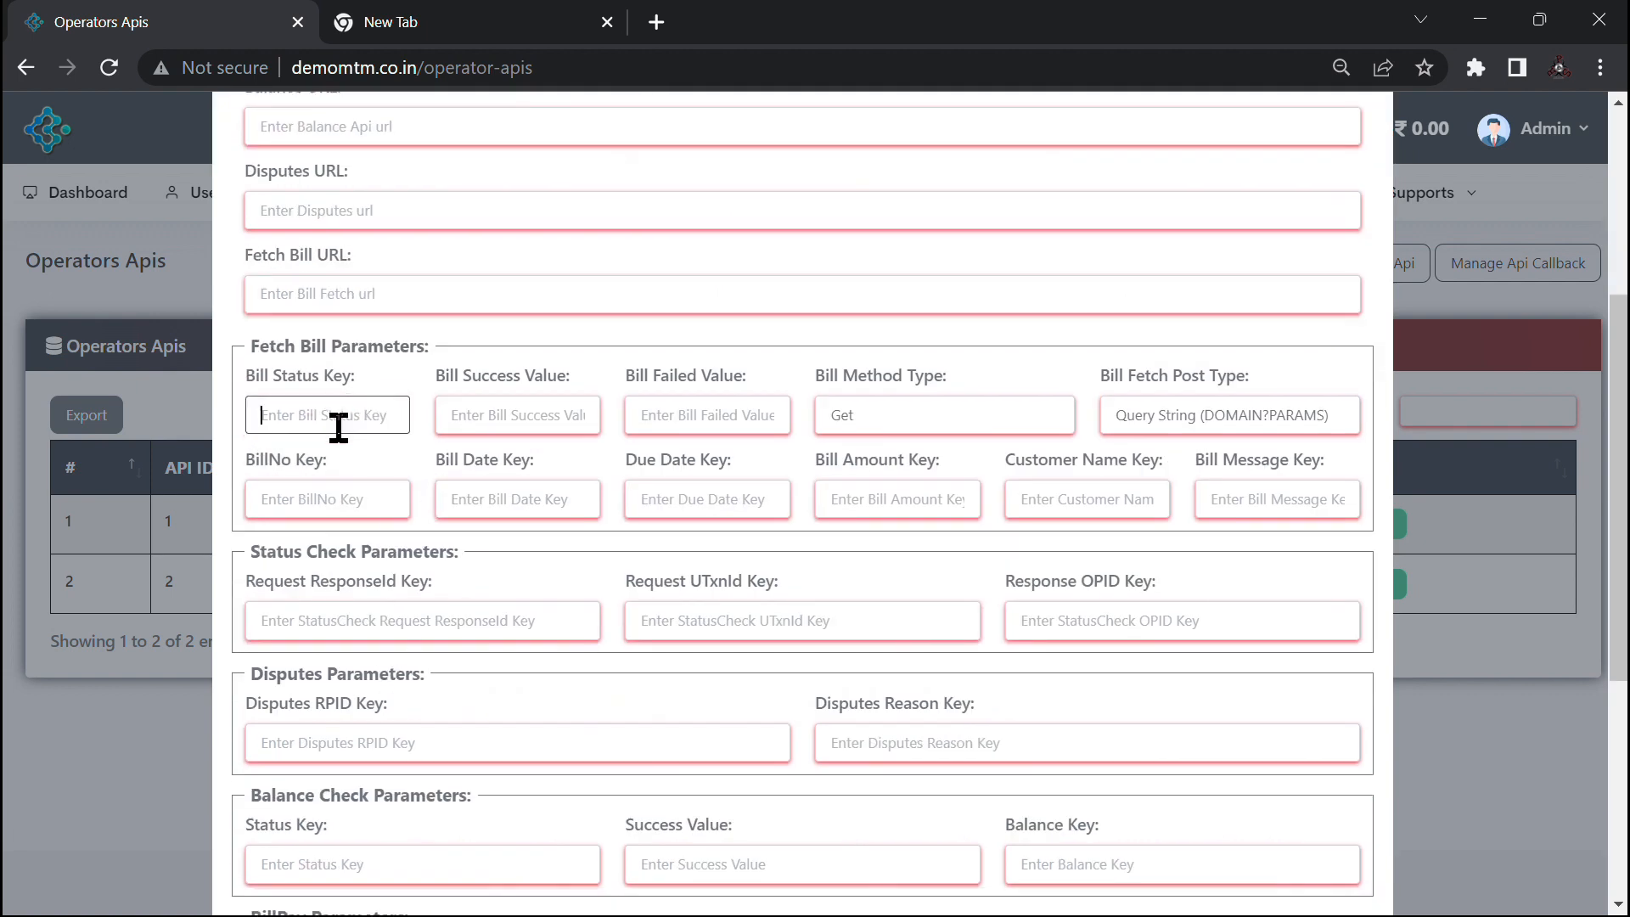
click(728, 509)
scroll(680, 625, down, 6)
click(654, 619)
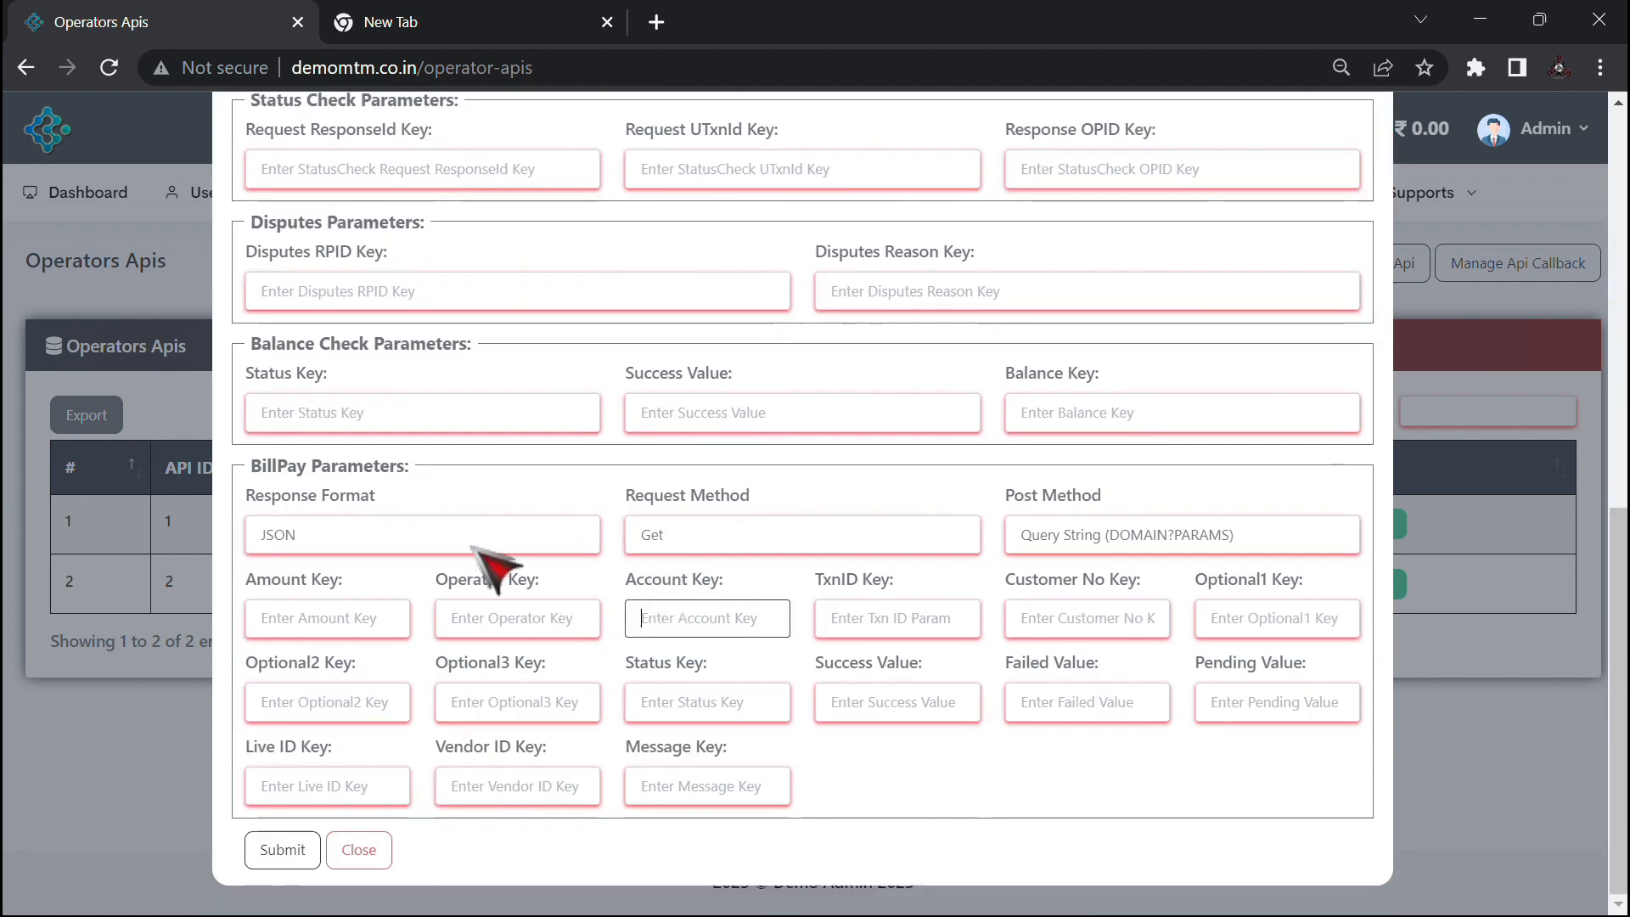
Step: Keep Response Format JSON and Request Method Get, then close the edit form
click(435, 536)
click(440, 562)
click(379, 535)
click(418, 565)
click(720, 536)
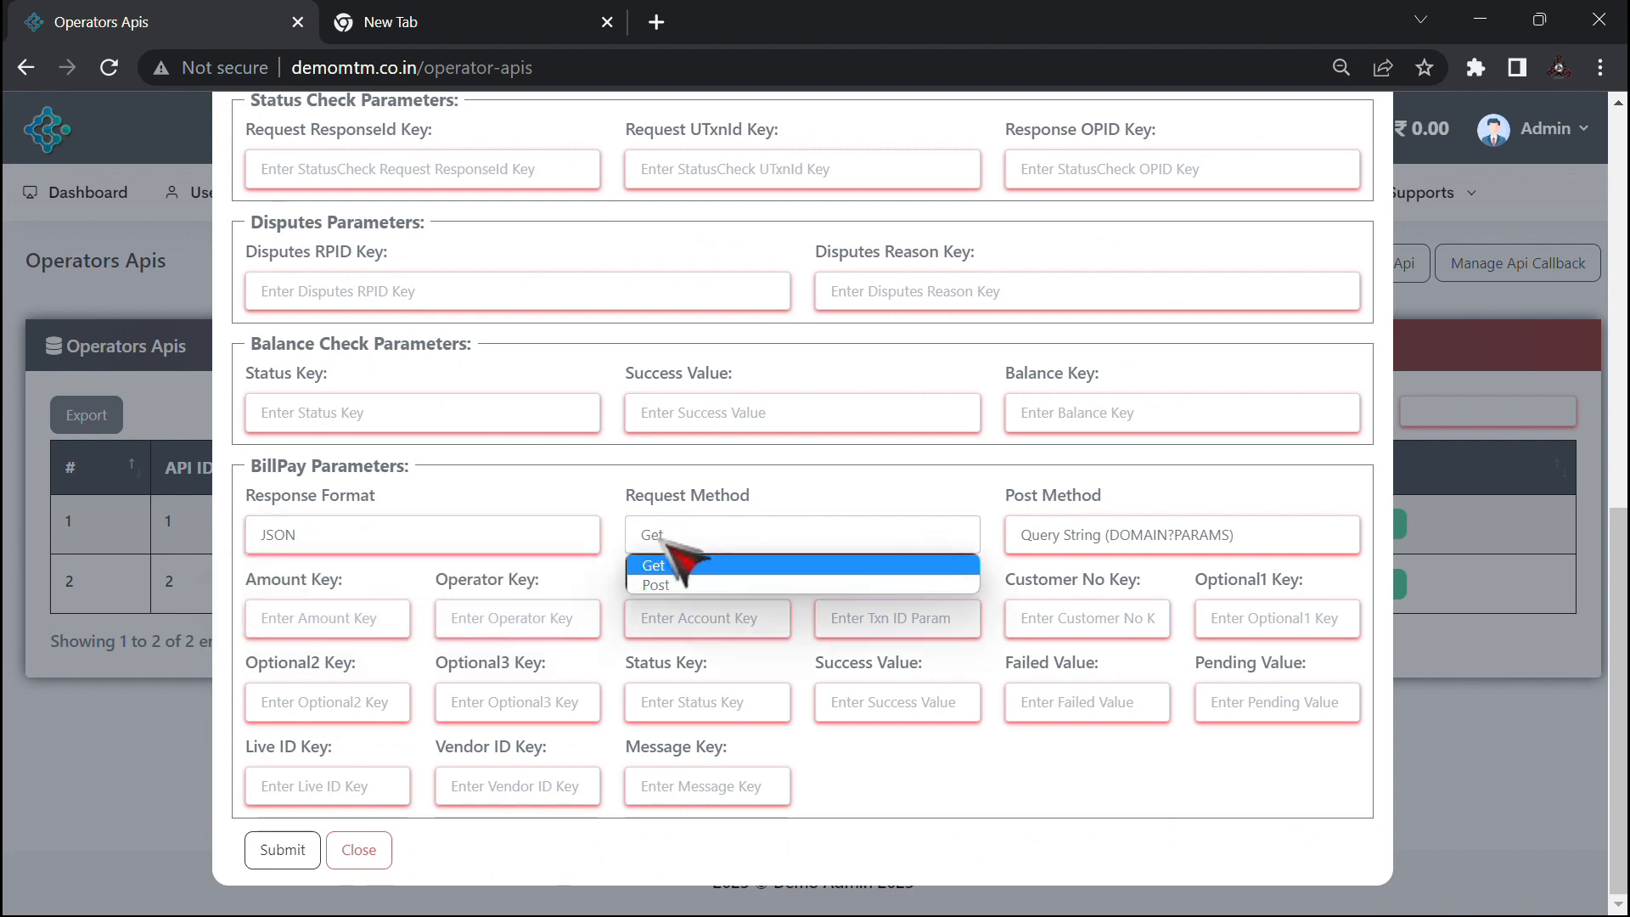
click(844, 807)
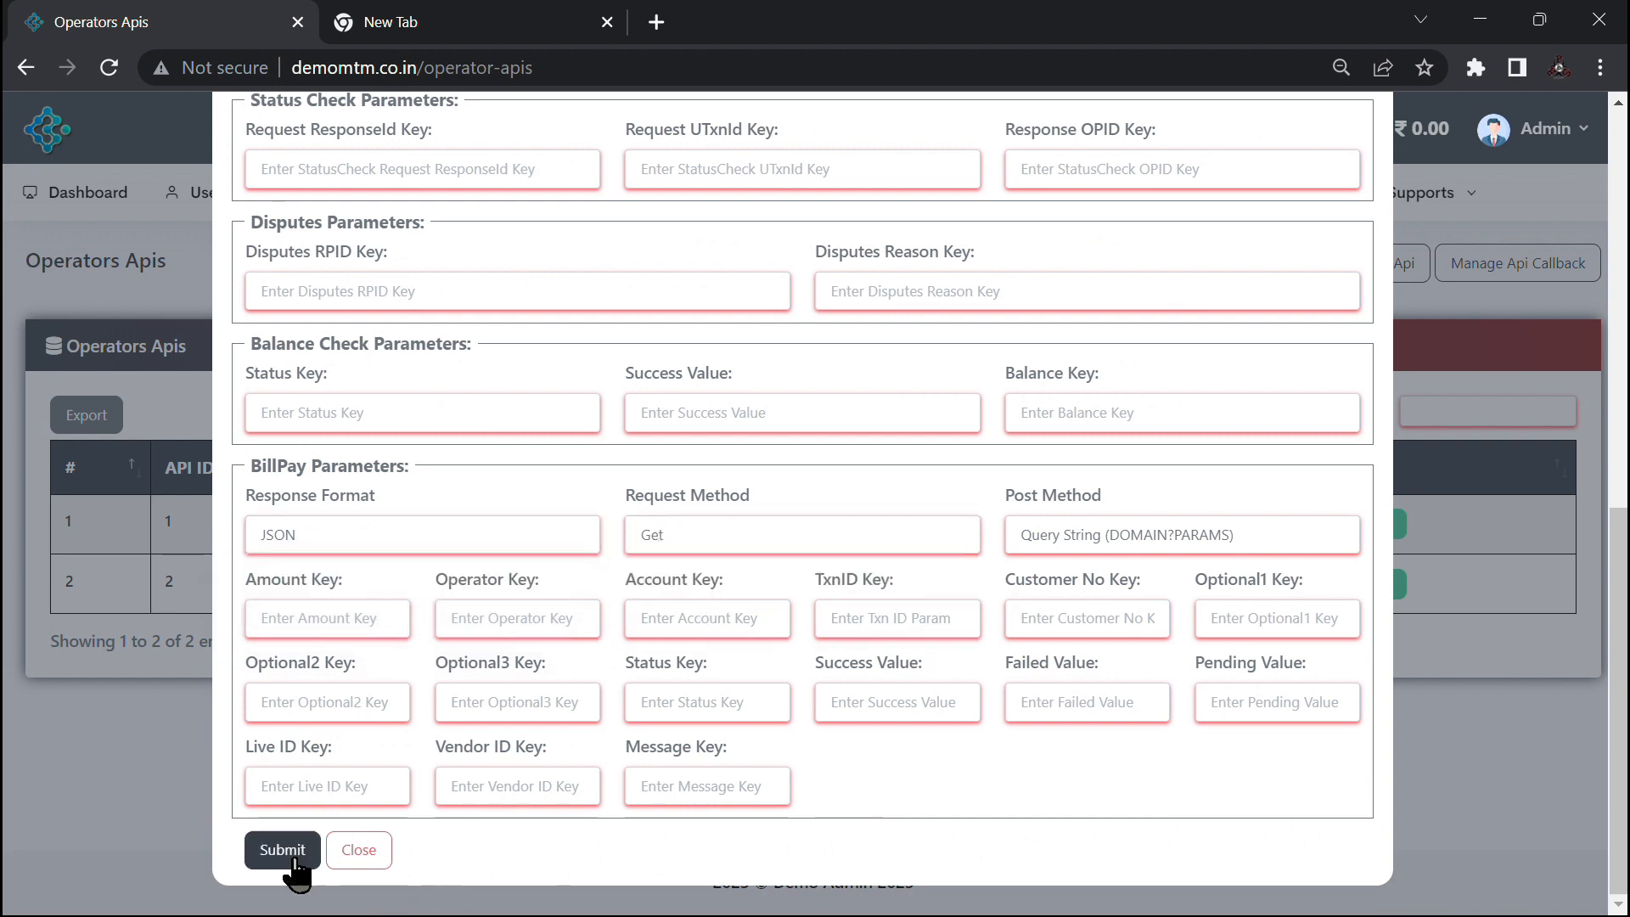
click(359, 850)
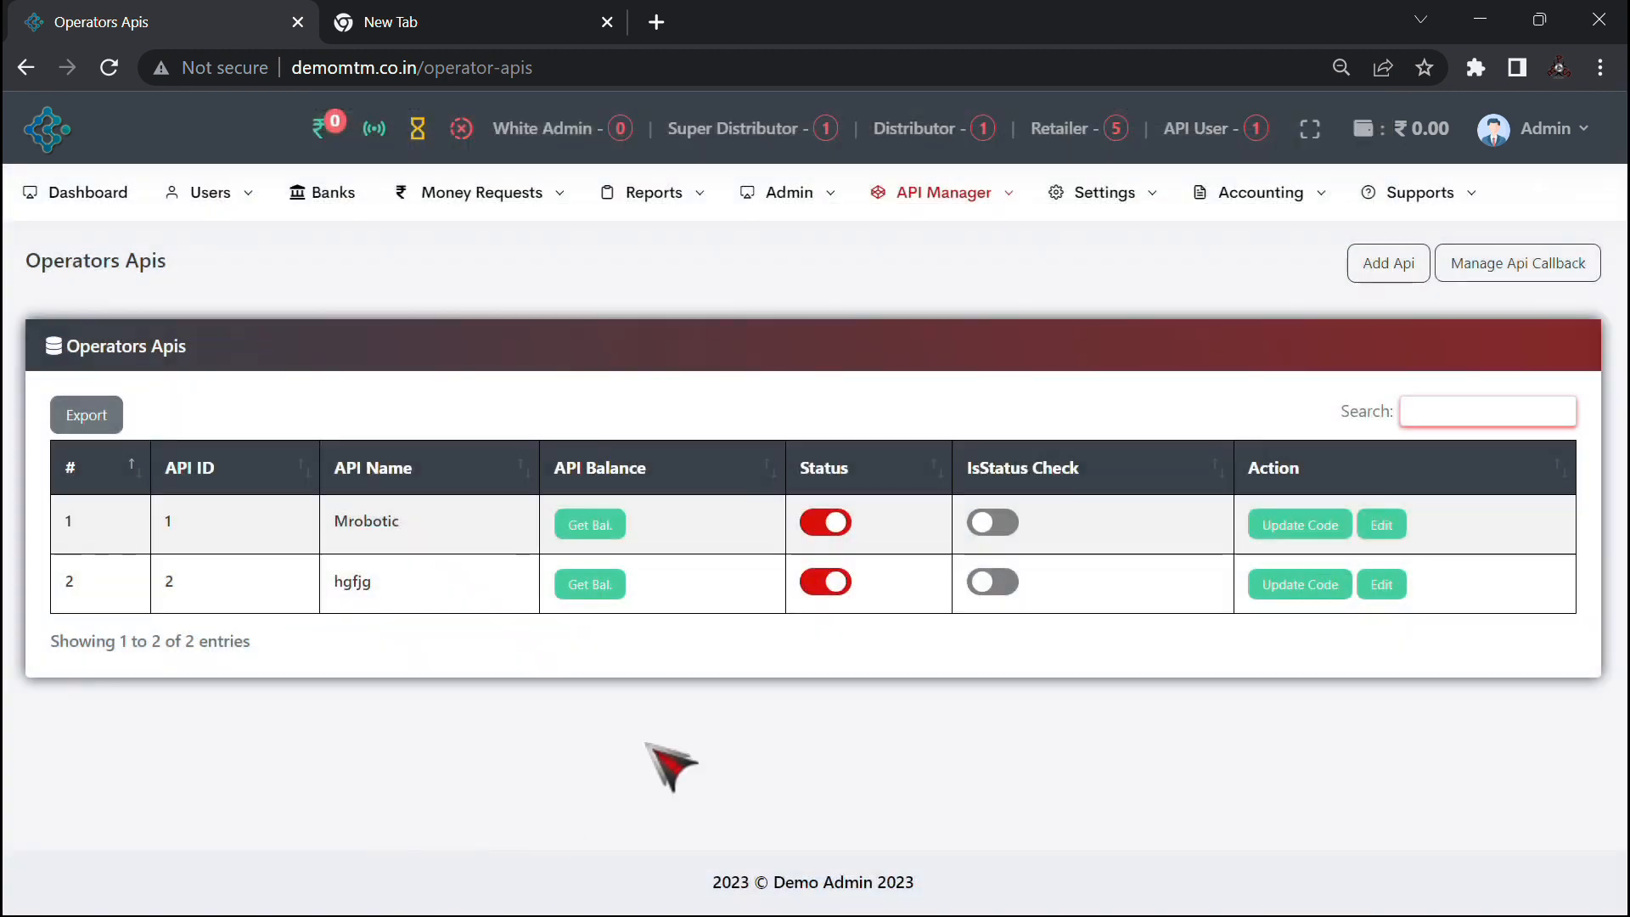
click(836, 527)
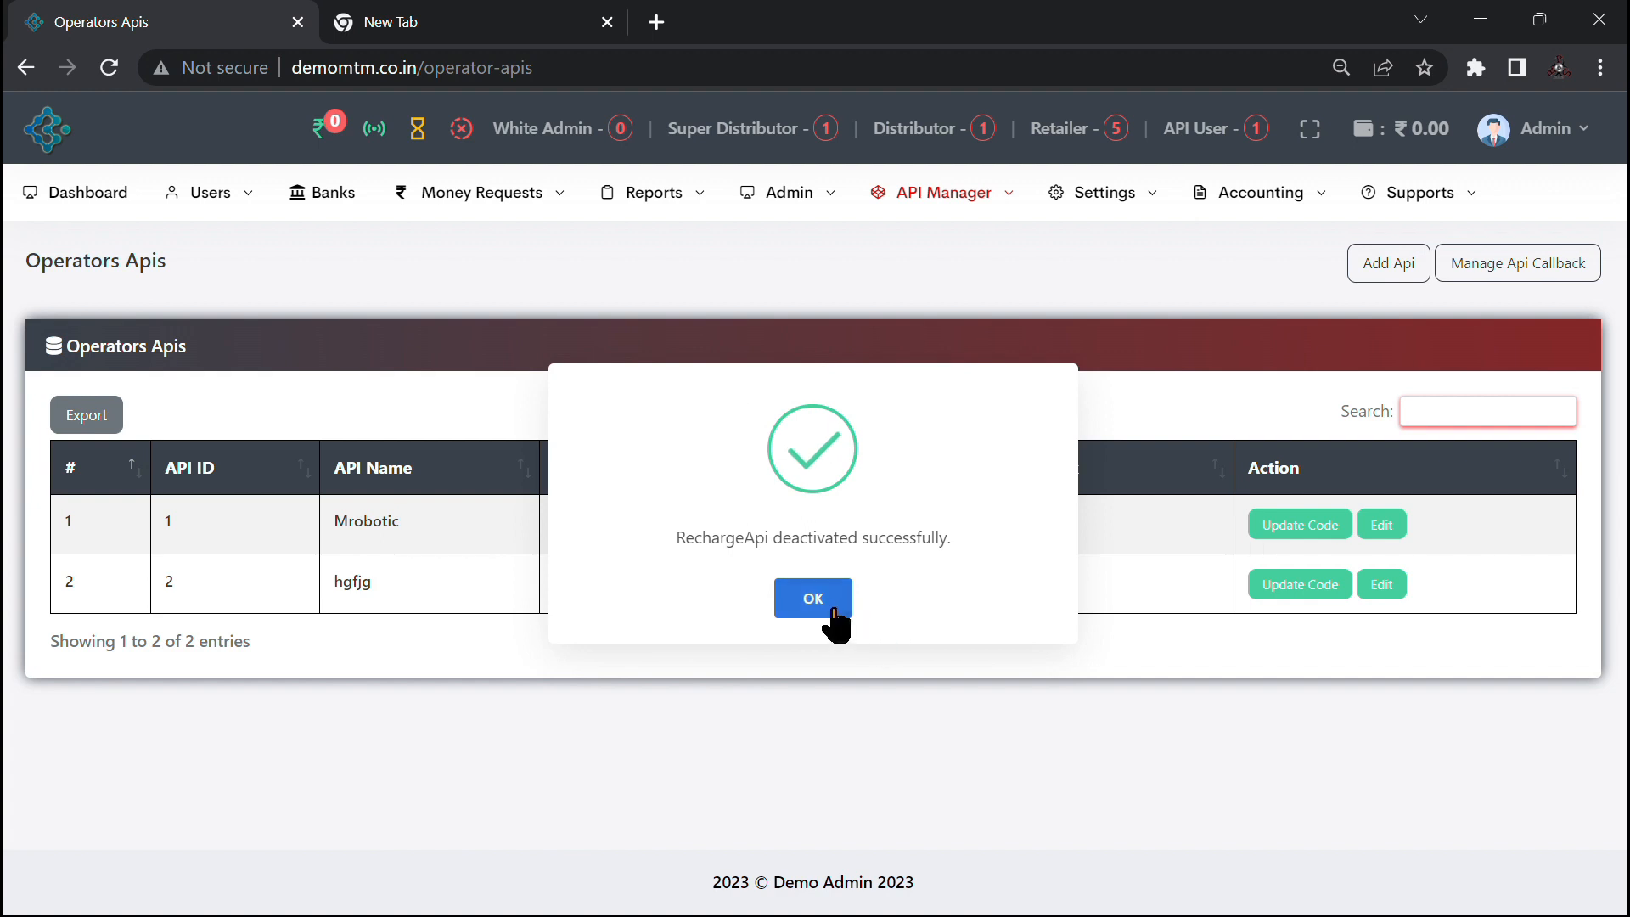
click(825, 601)
click(836, 525)
click(873, 658)
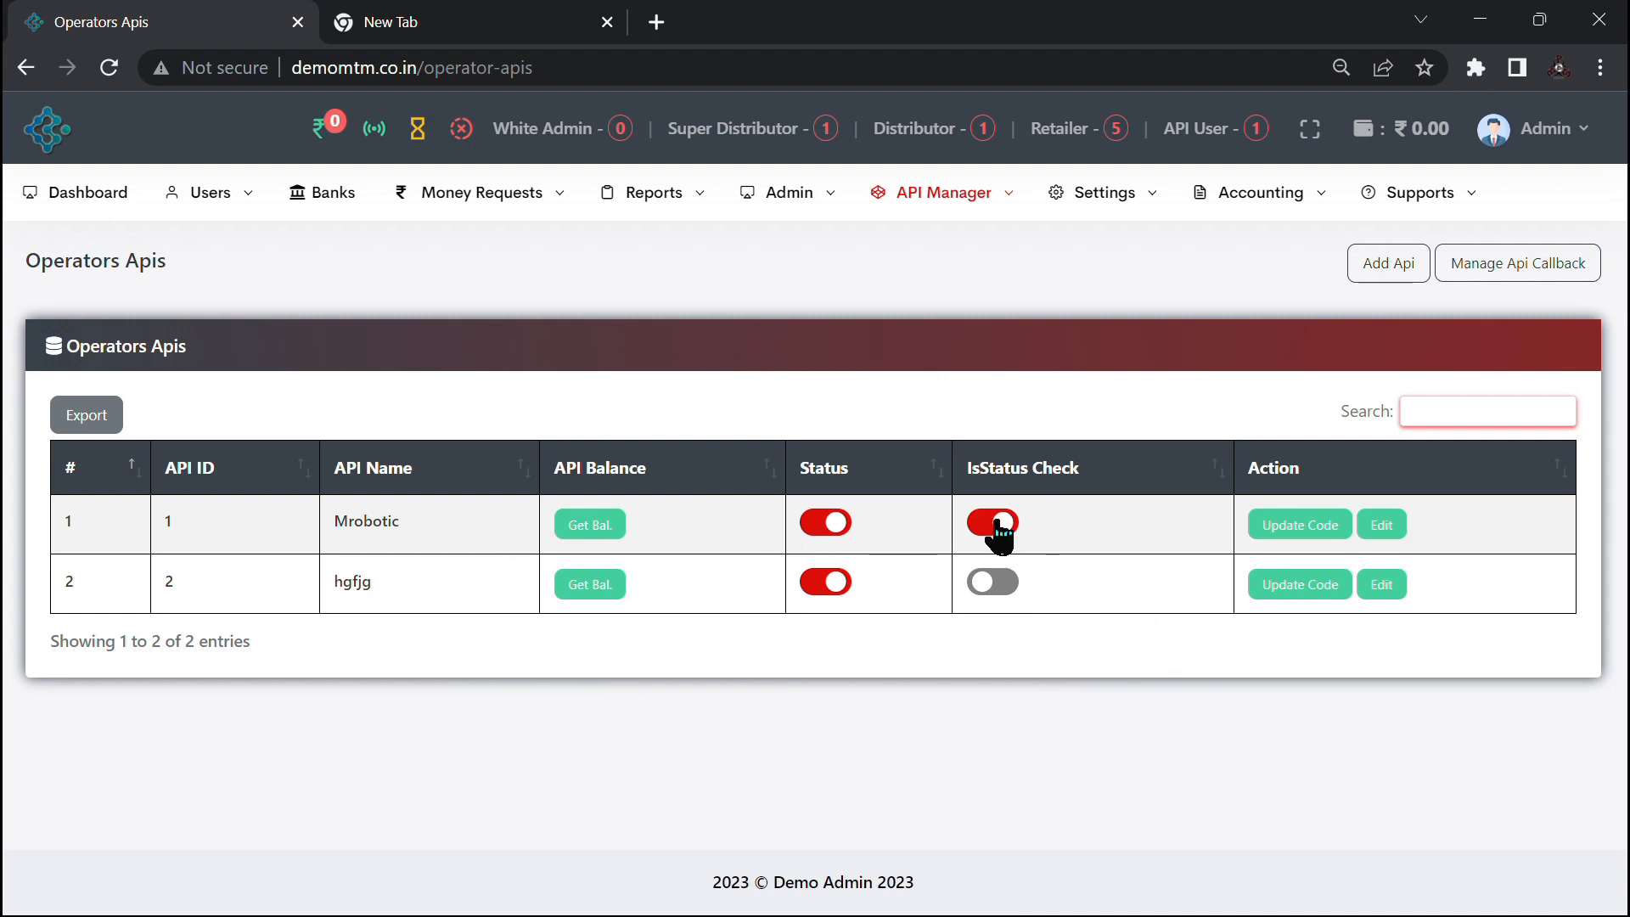
click(1075, 656)
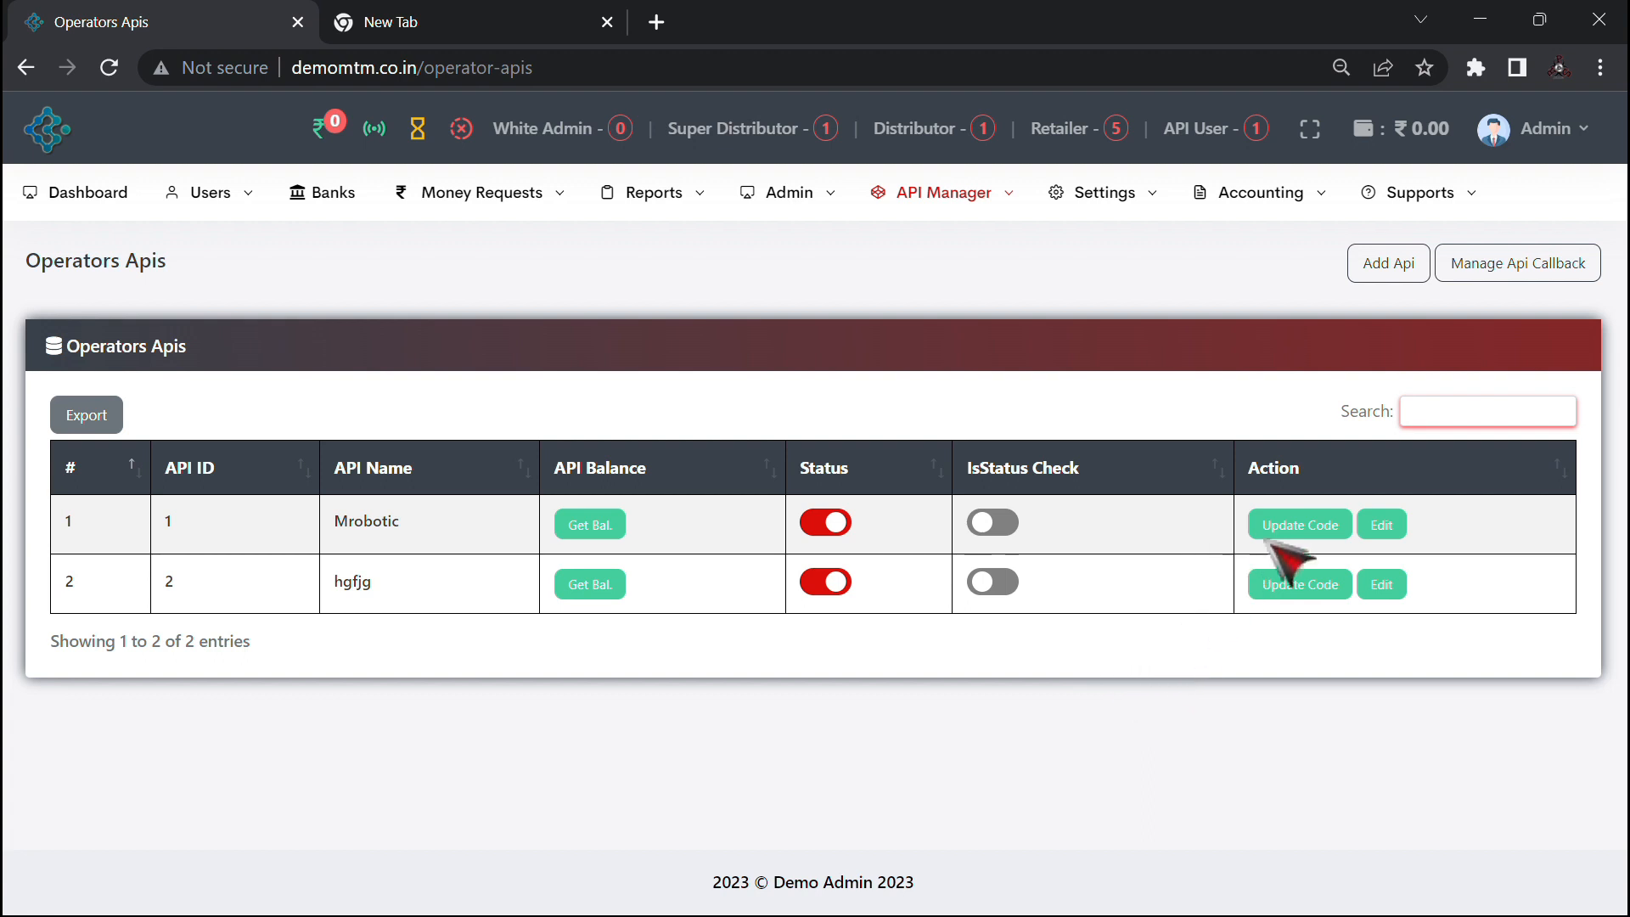
click(1301, 531)
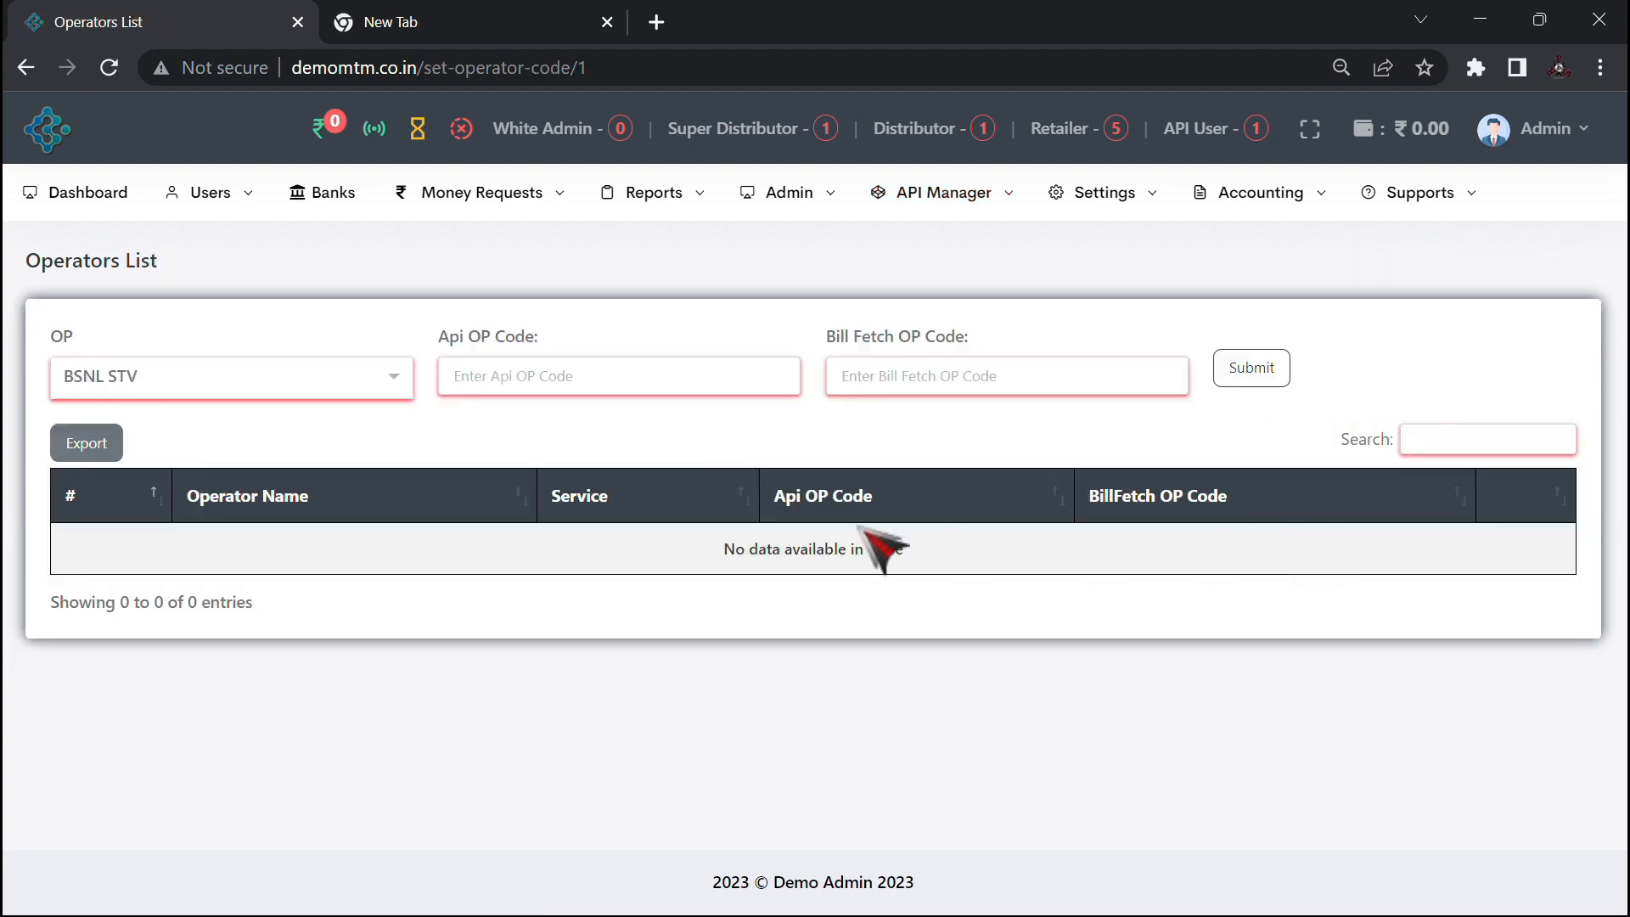
click(393, 380)
click(119, 509)
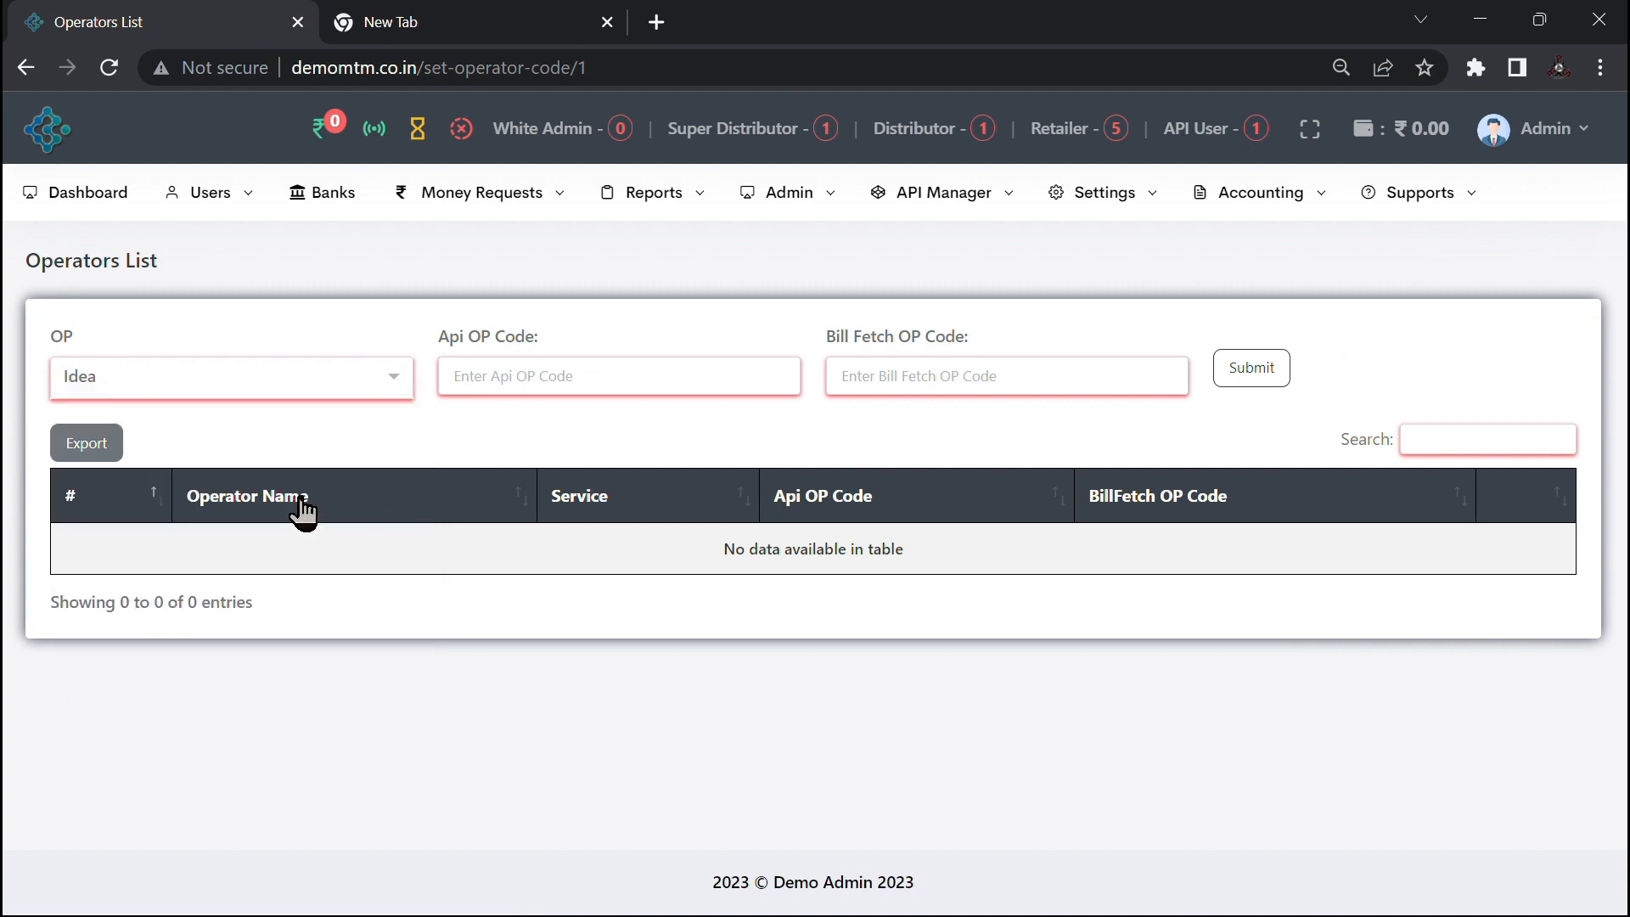
click(719, 389)
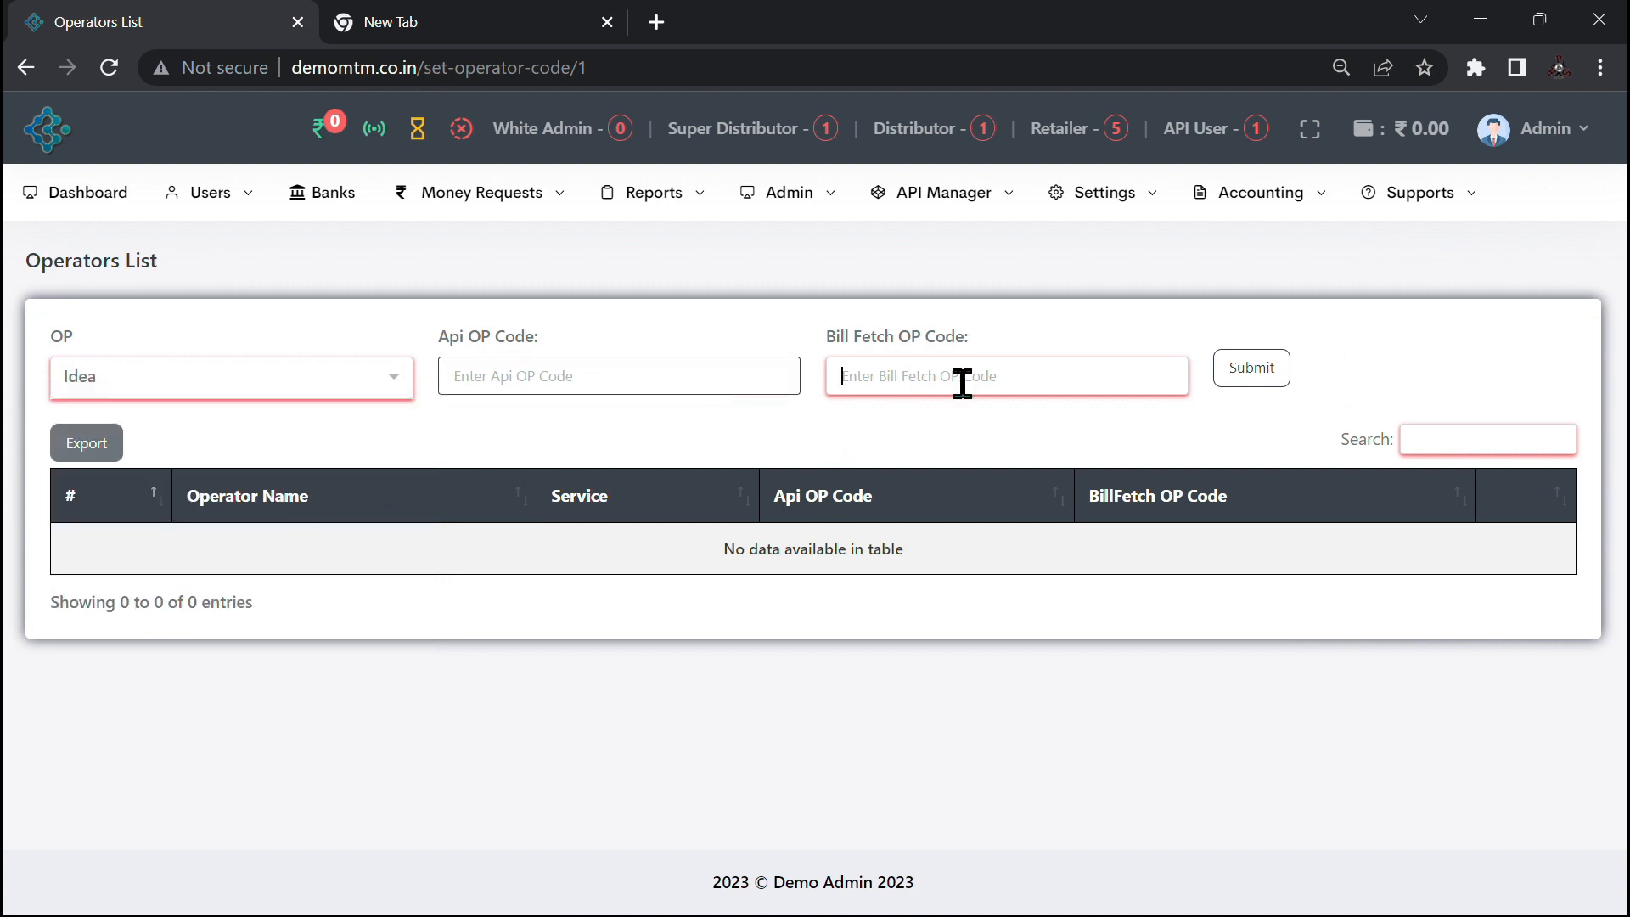
click(1243, 377)
mouse_move(942, 193)
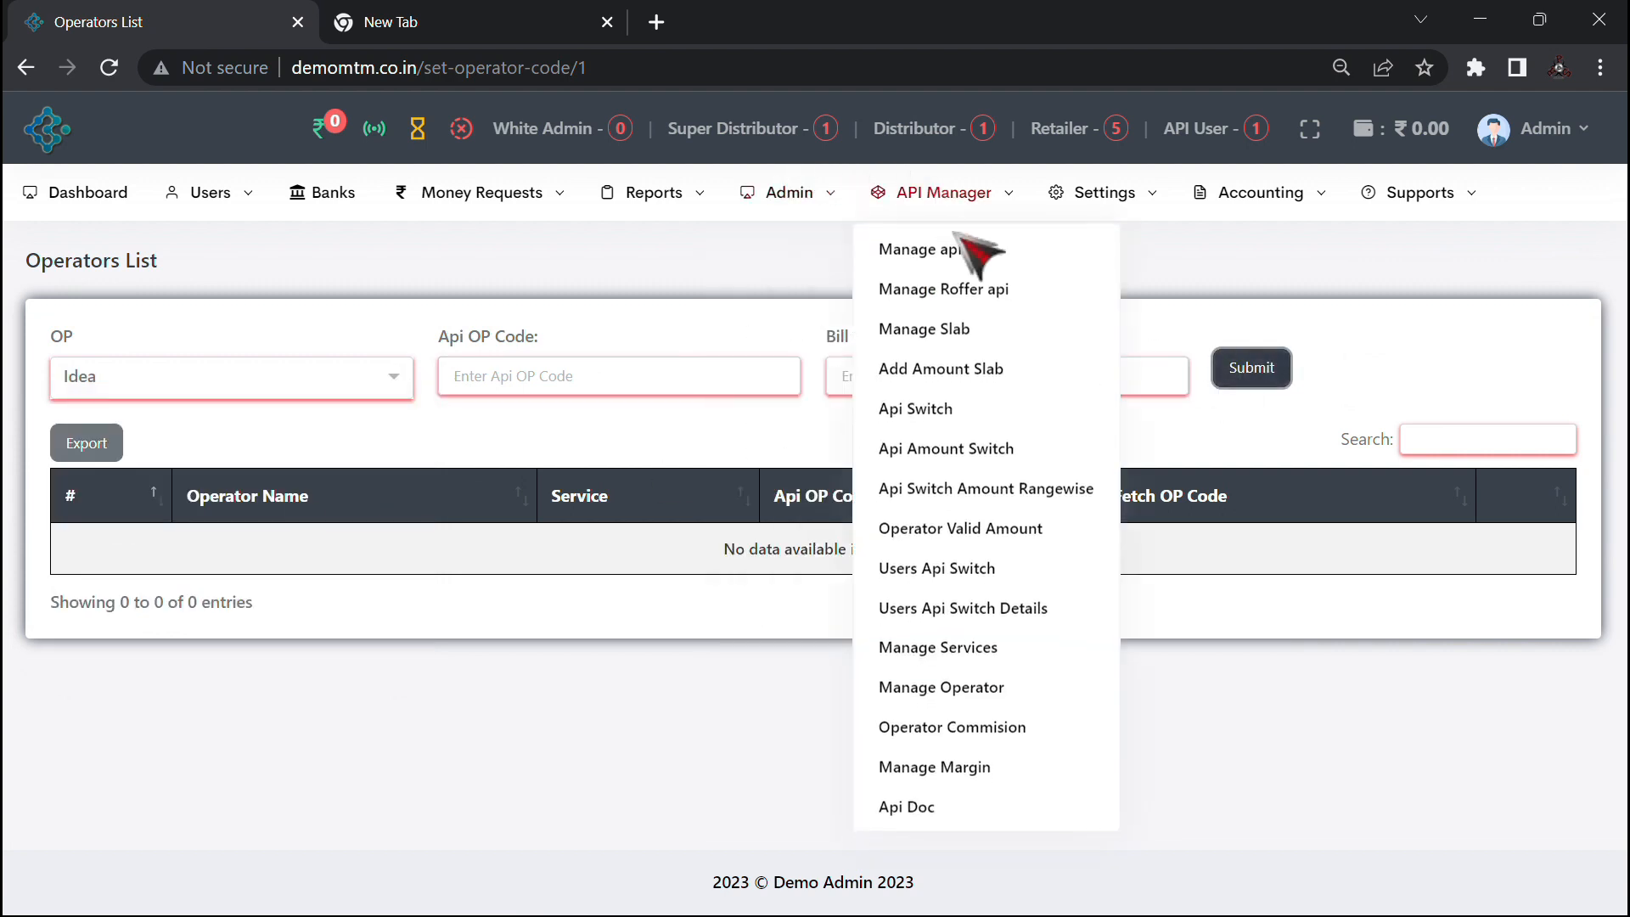
click(950, 251)
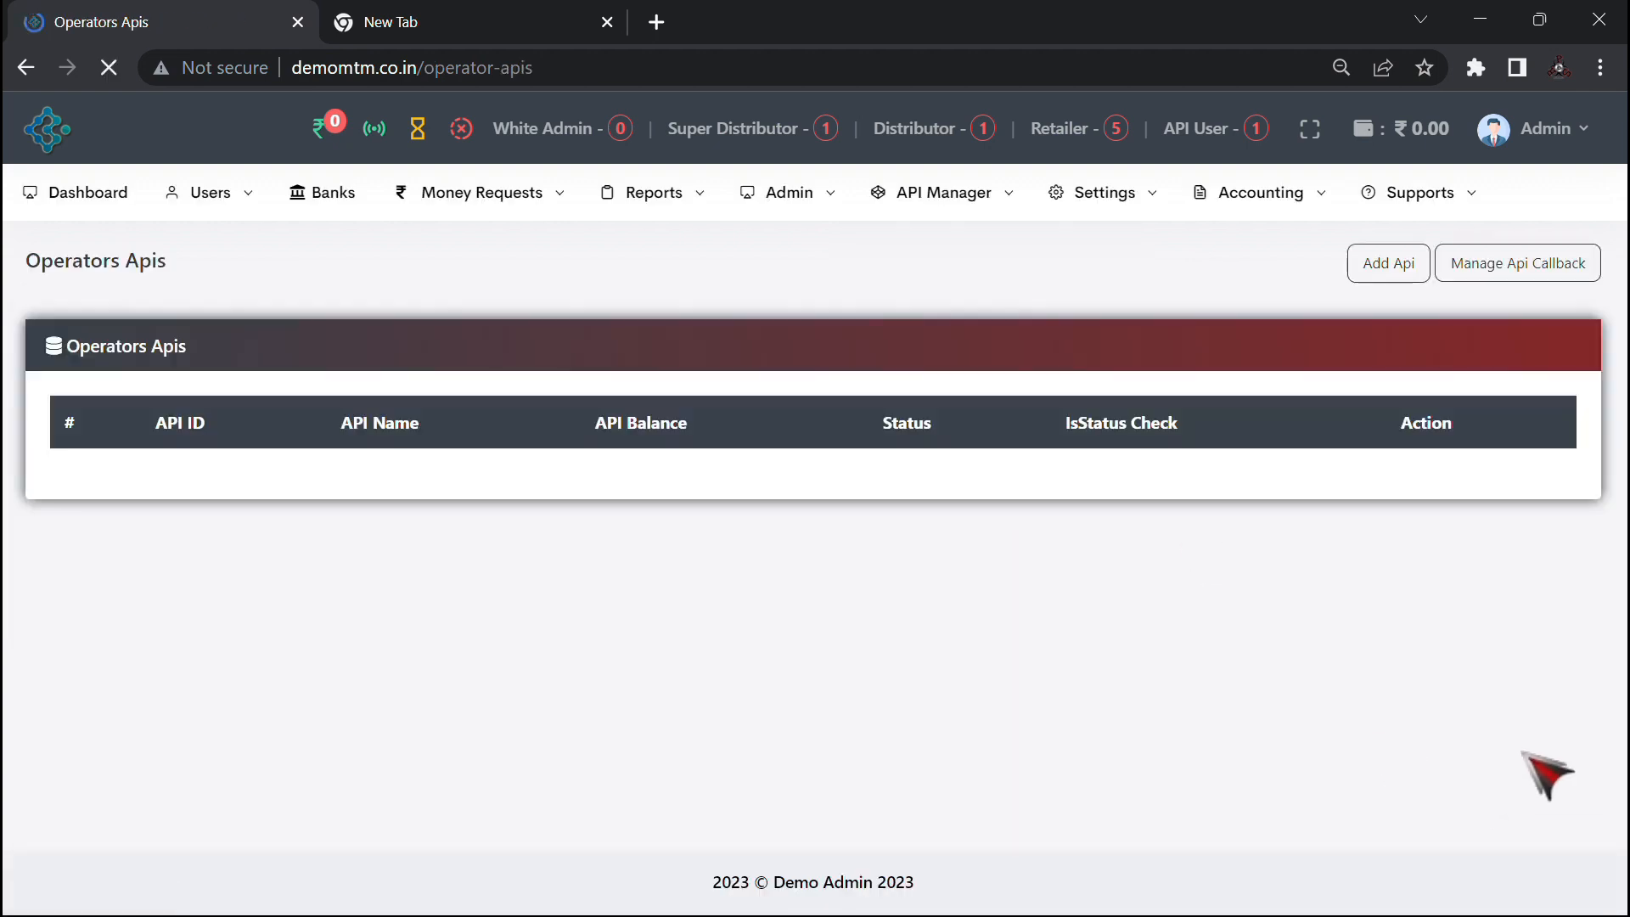
Step: Glance at the Mrobotic API's edit form, then go to its API Callback page
click(1378, 531)
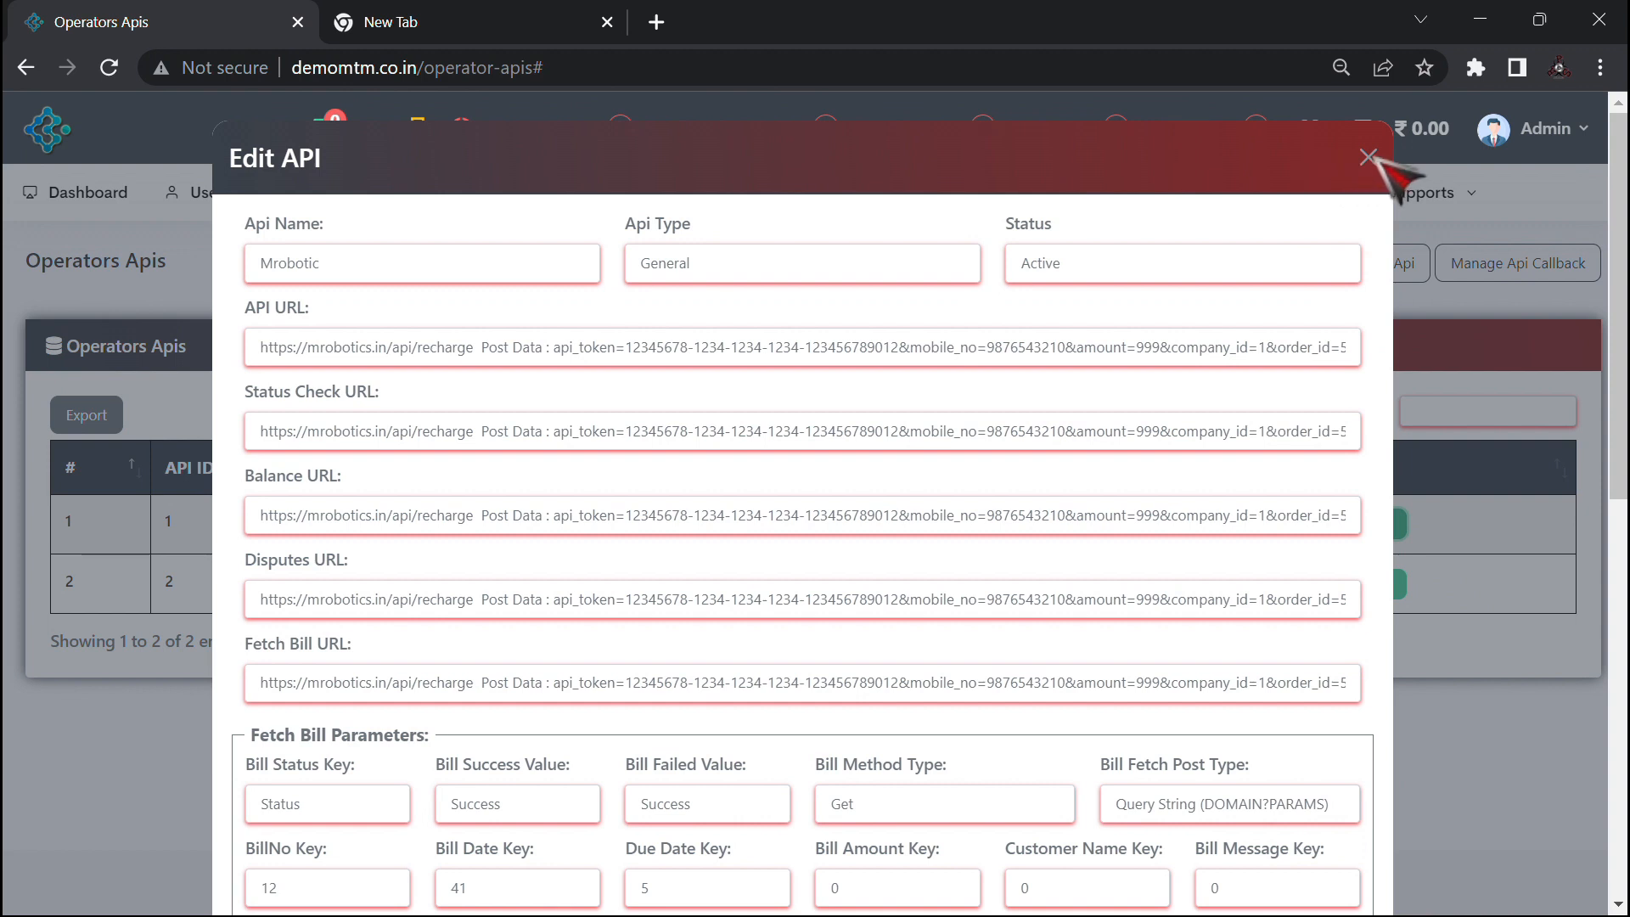
click(1368, 157)
click(1566, 264)
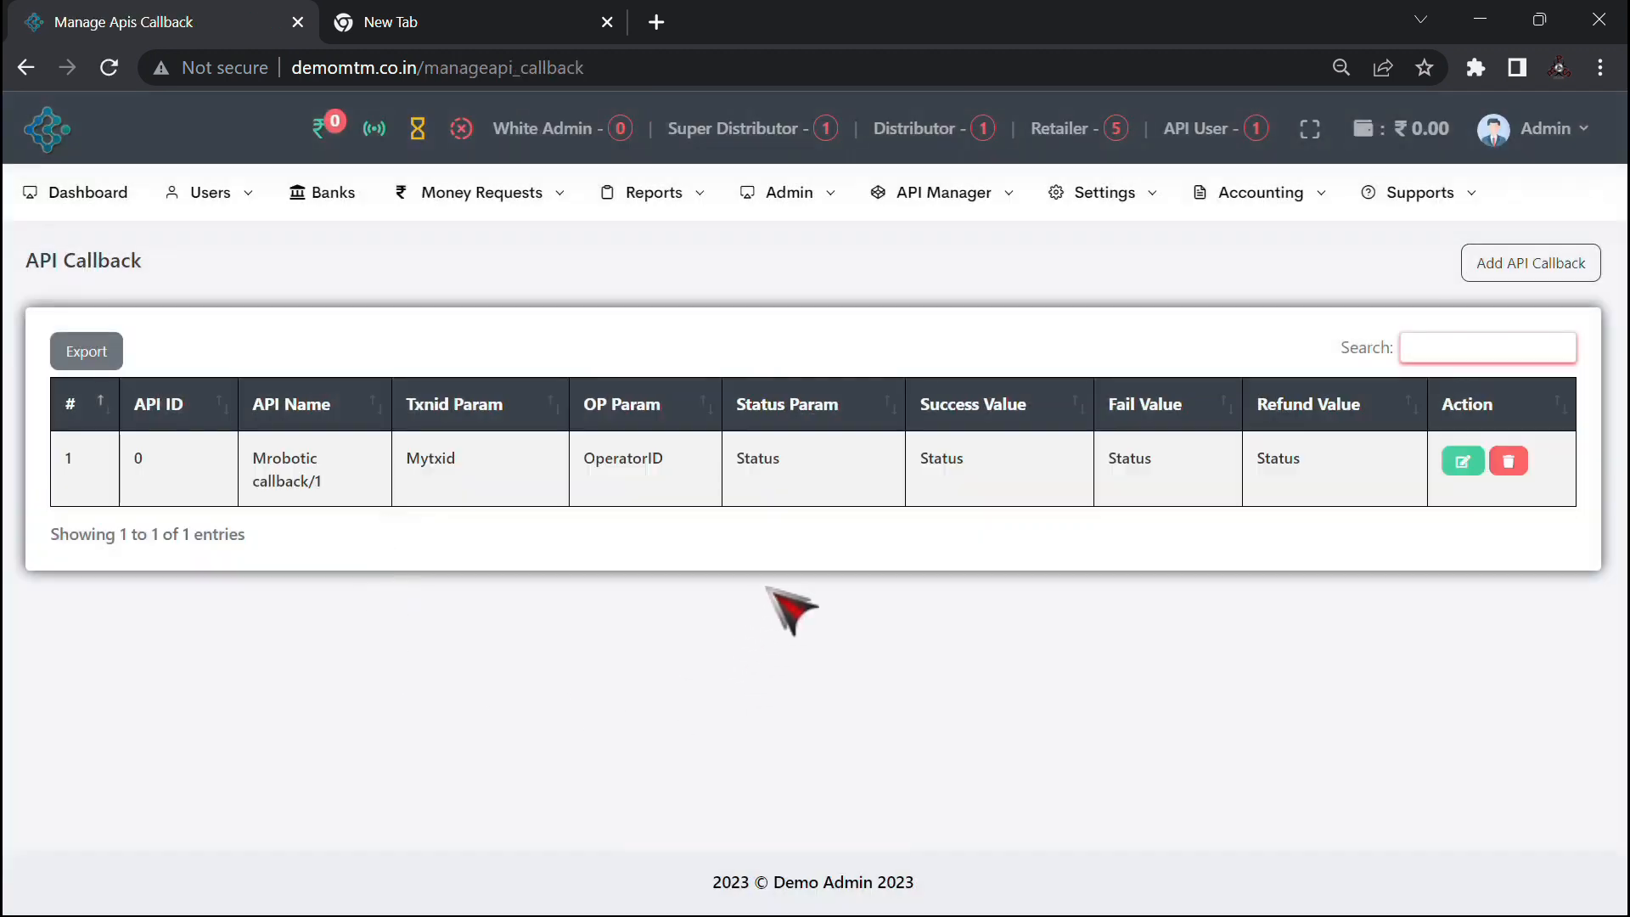
click(925, 200)
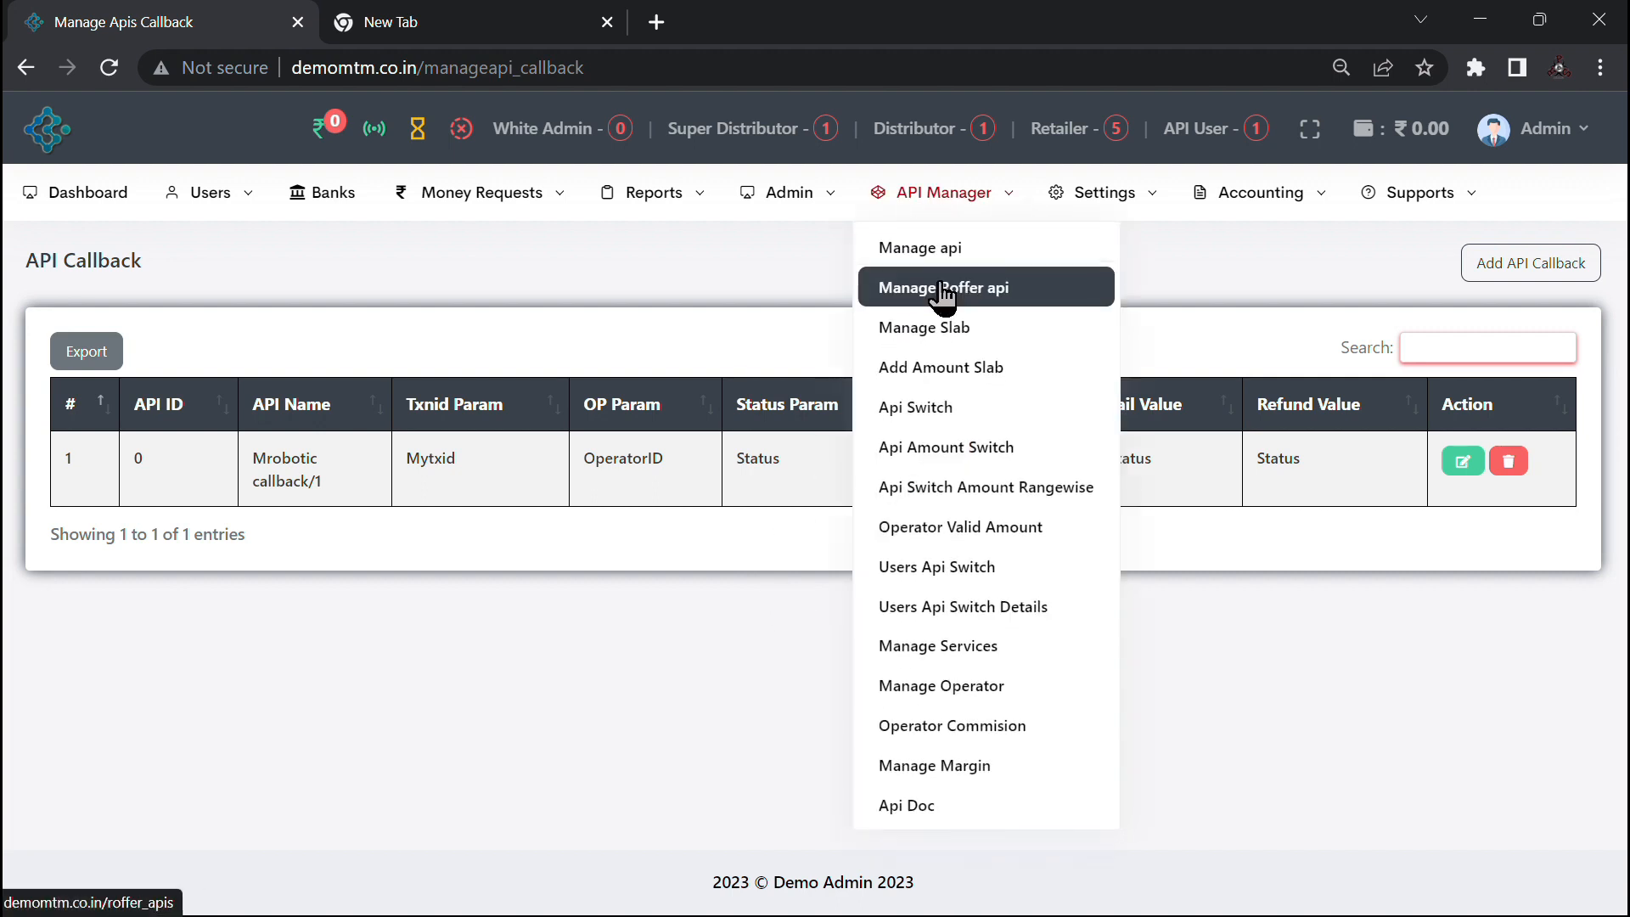
Step: Open the Add Roffer Apis form on Manage Roffer api and close it without adding
click(942, 291)
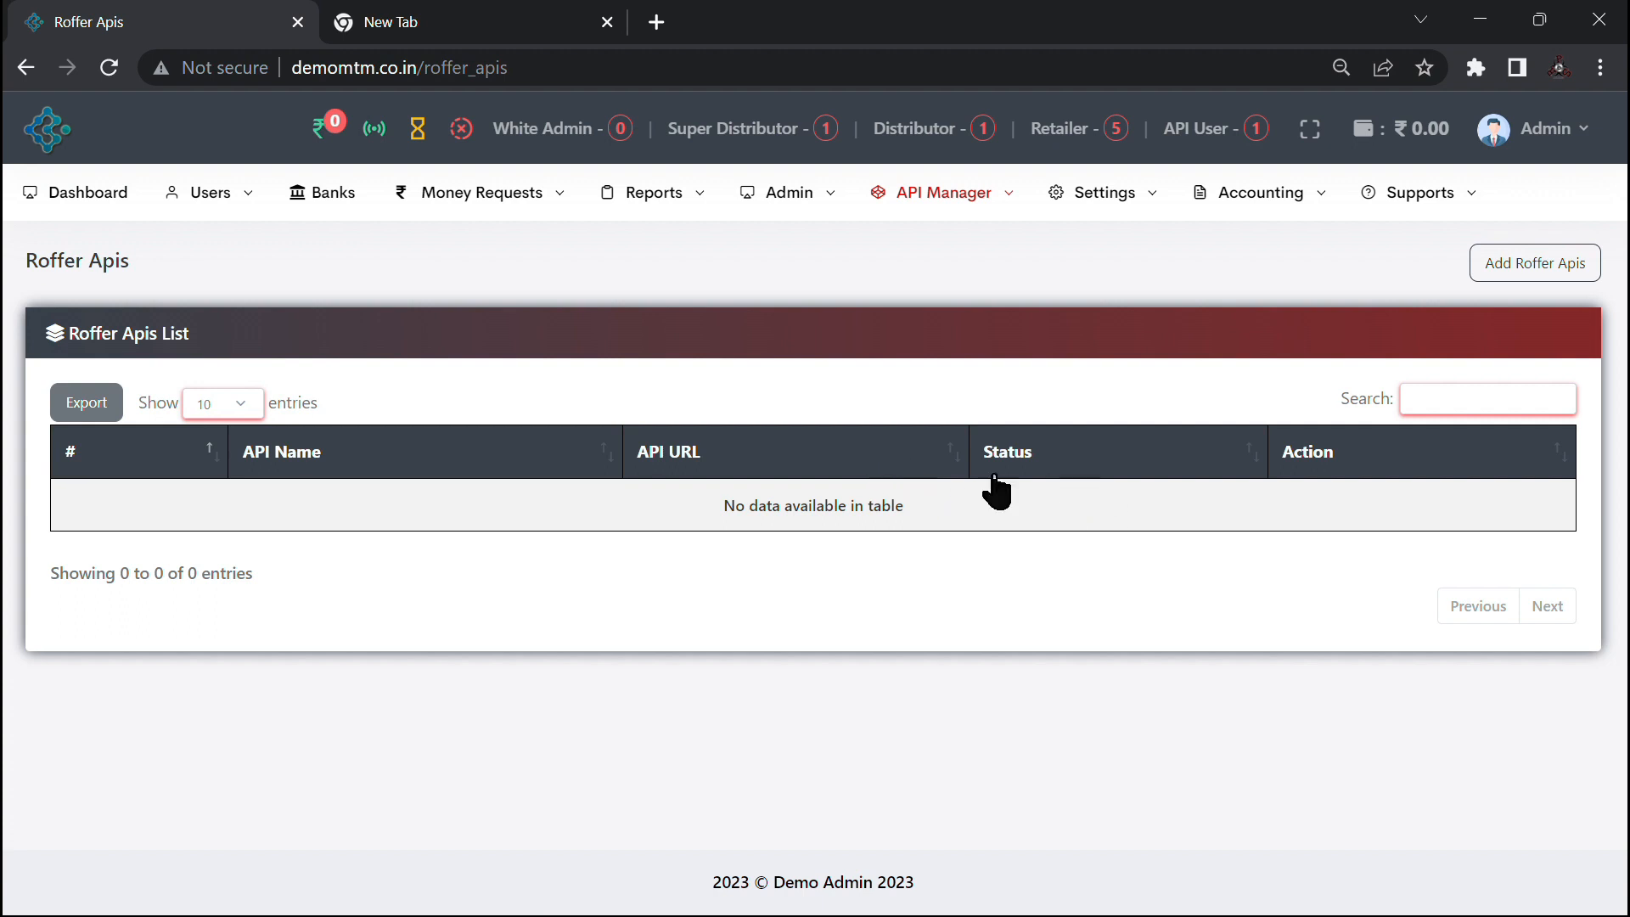
click(1514, 265)
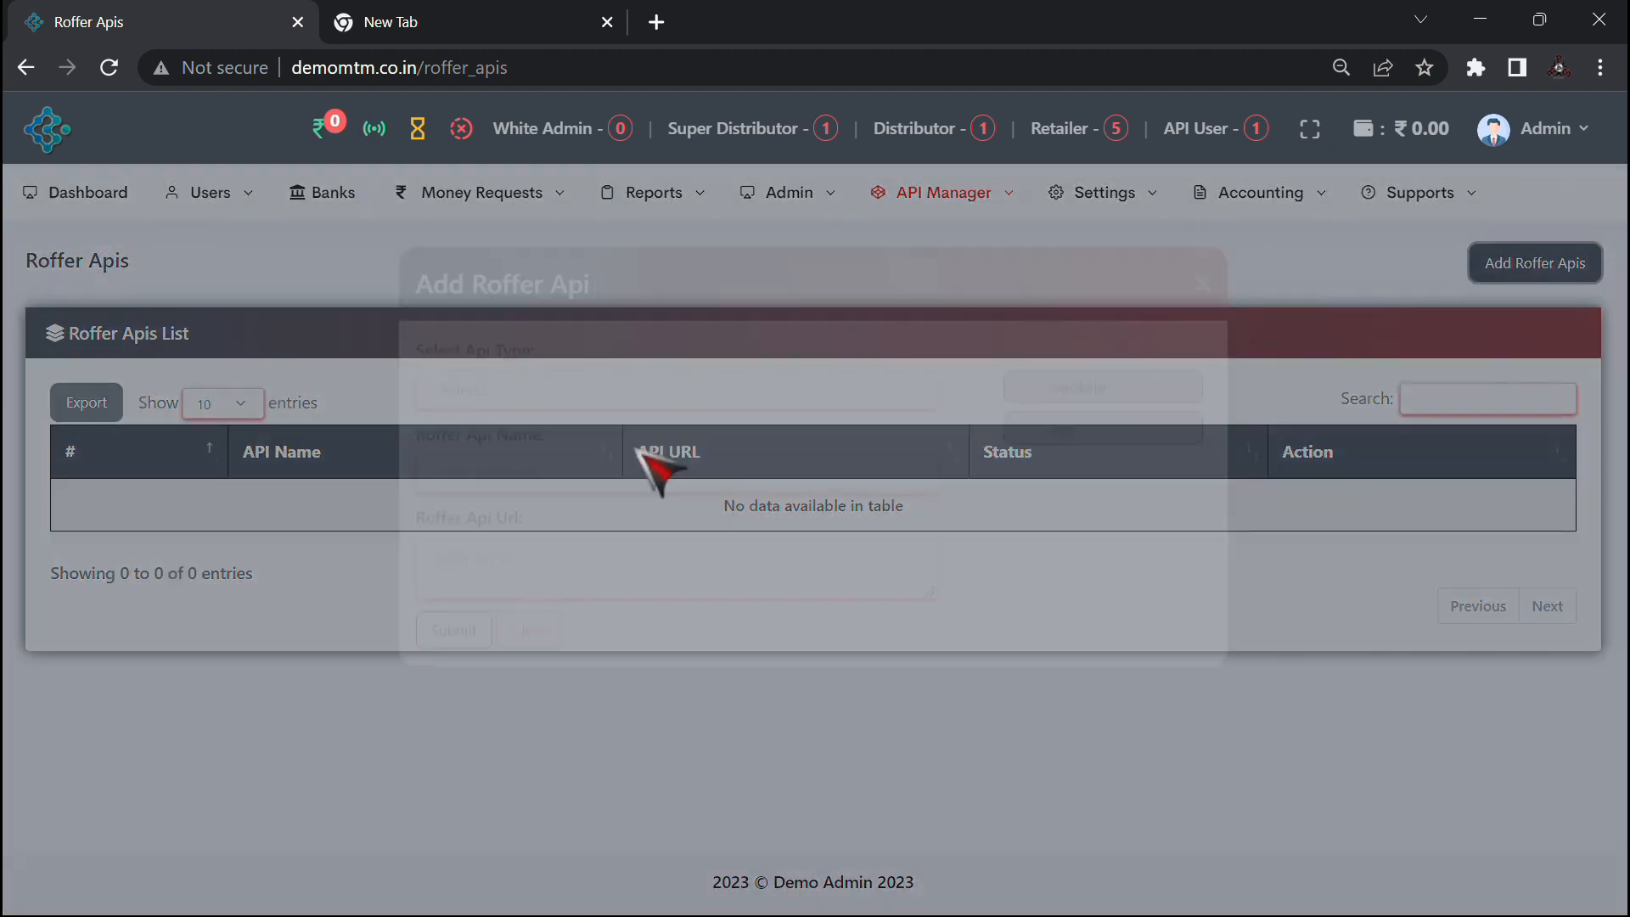
click(577, 436)
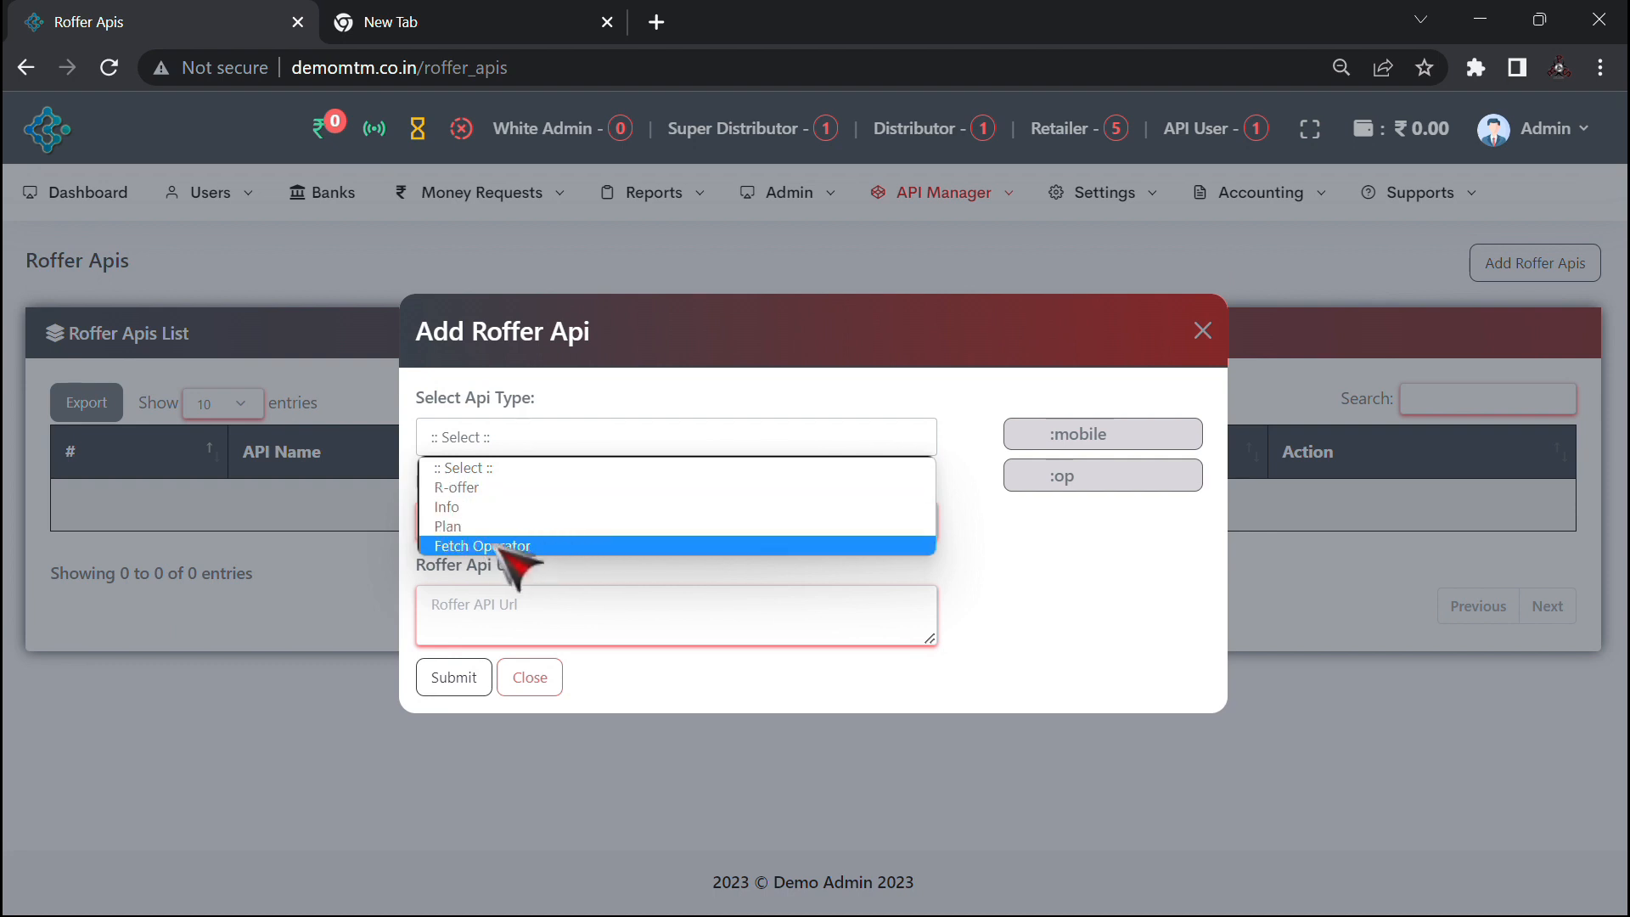
click(1057, 550)
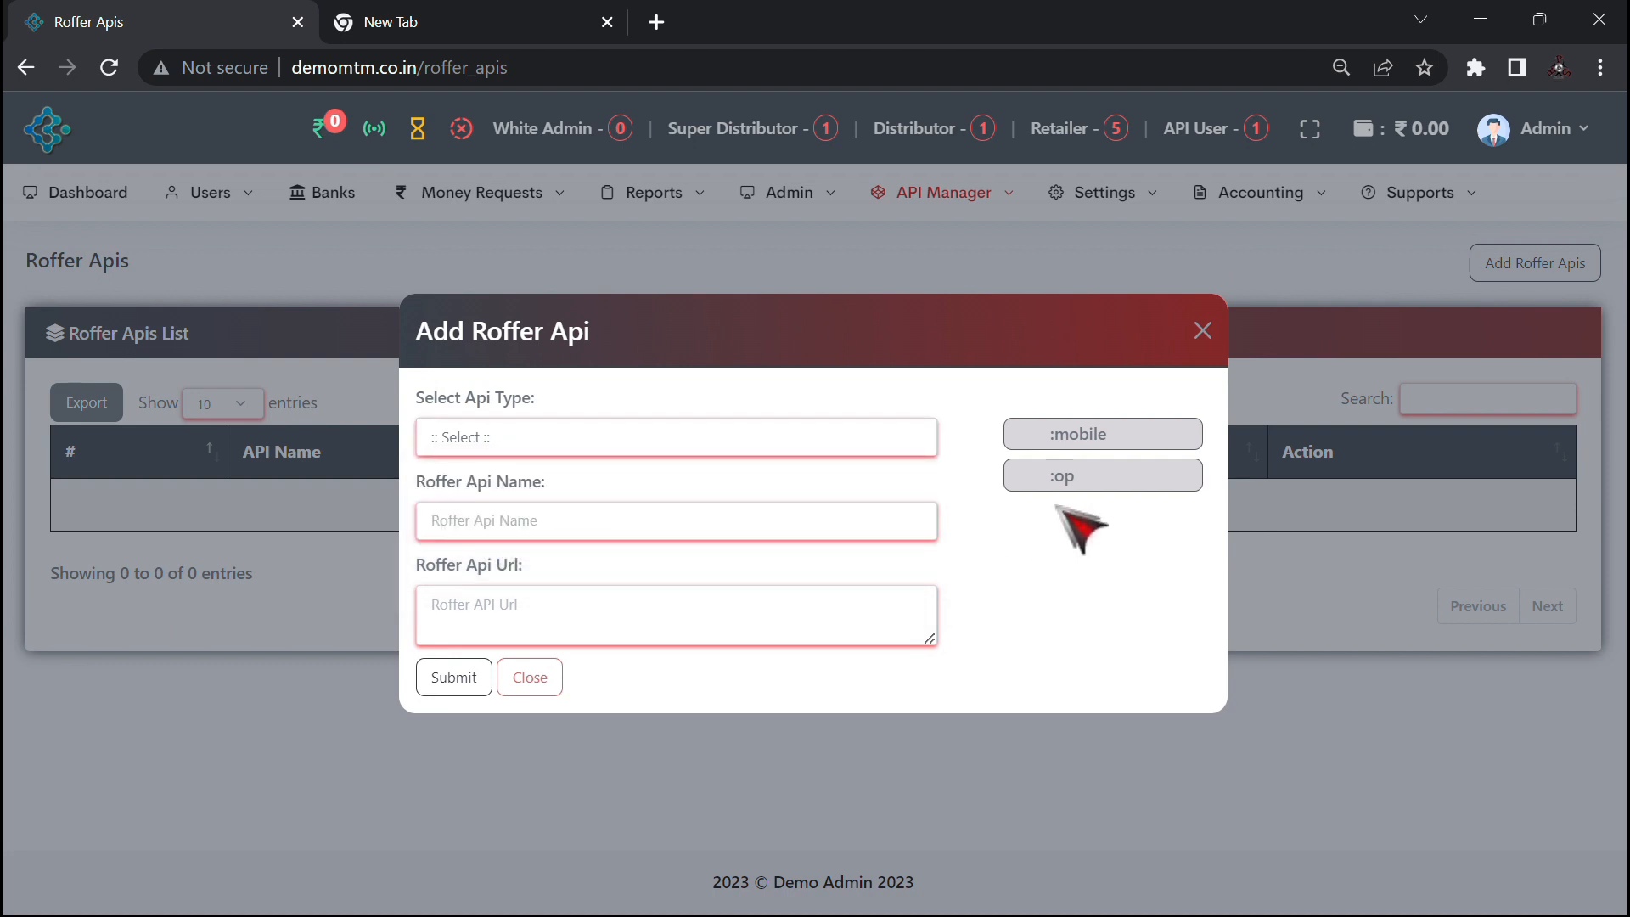
click(1202, 330)
Step: Open the Add Slab form on Manage Slab and close it without adding
mouse_move(938, 204)
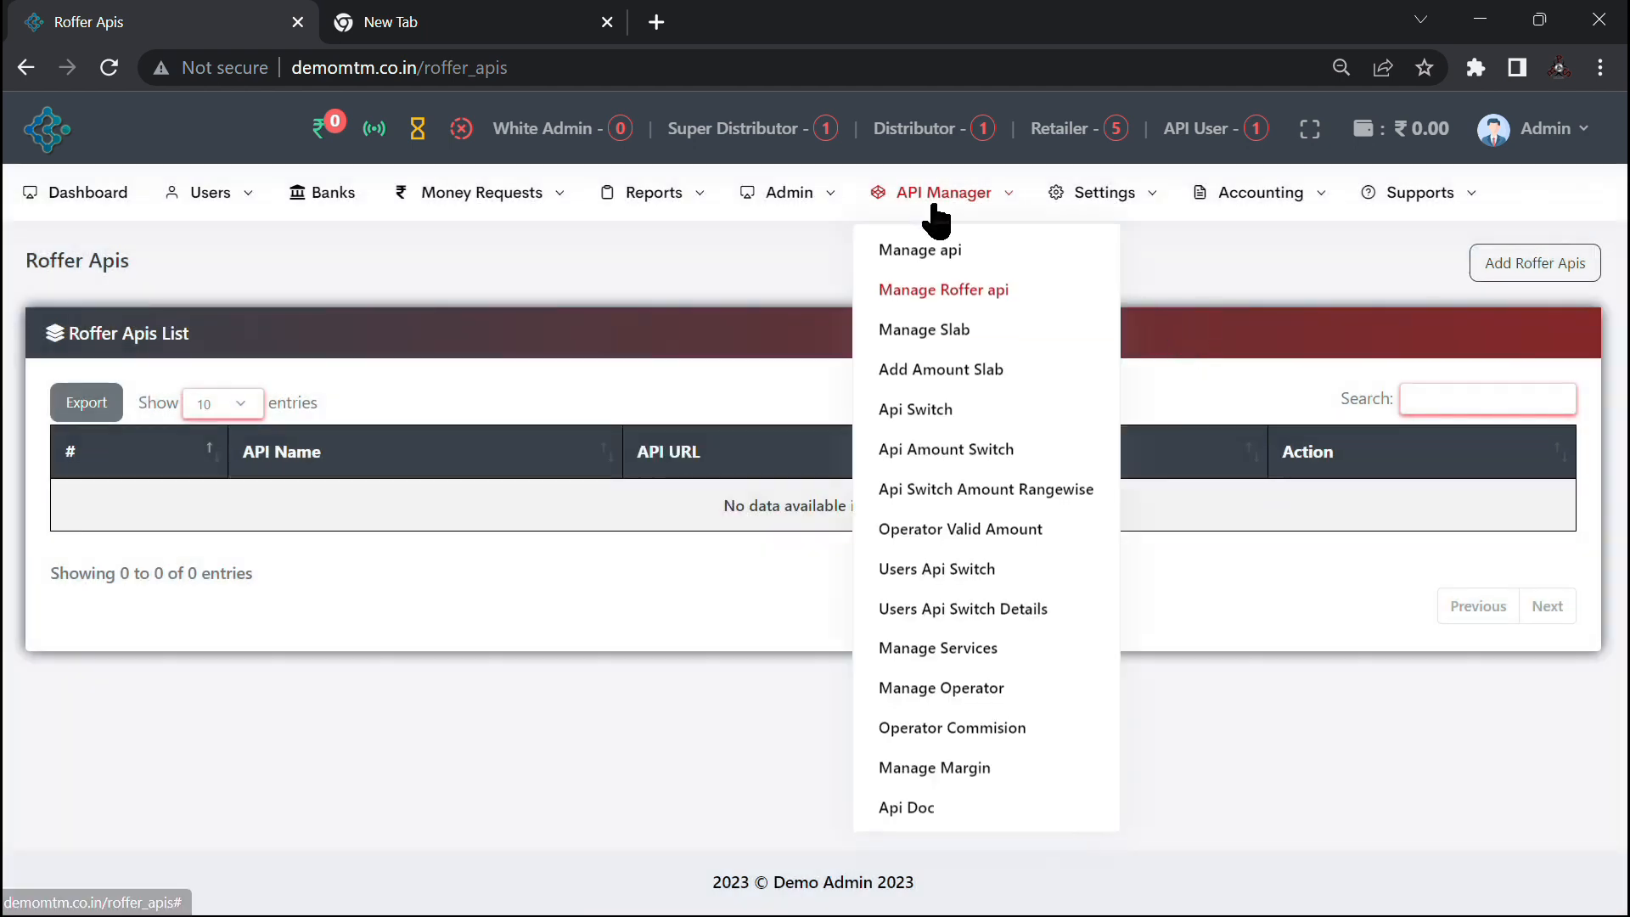
click(923, 330)
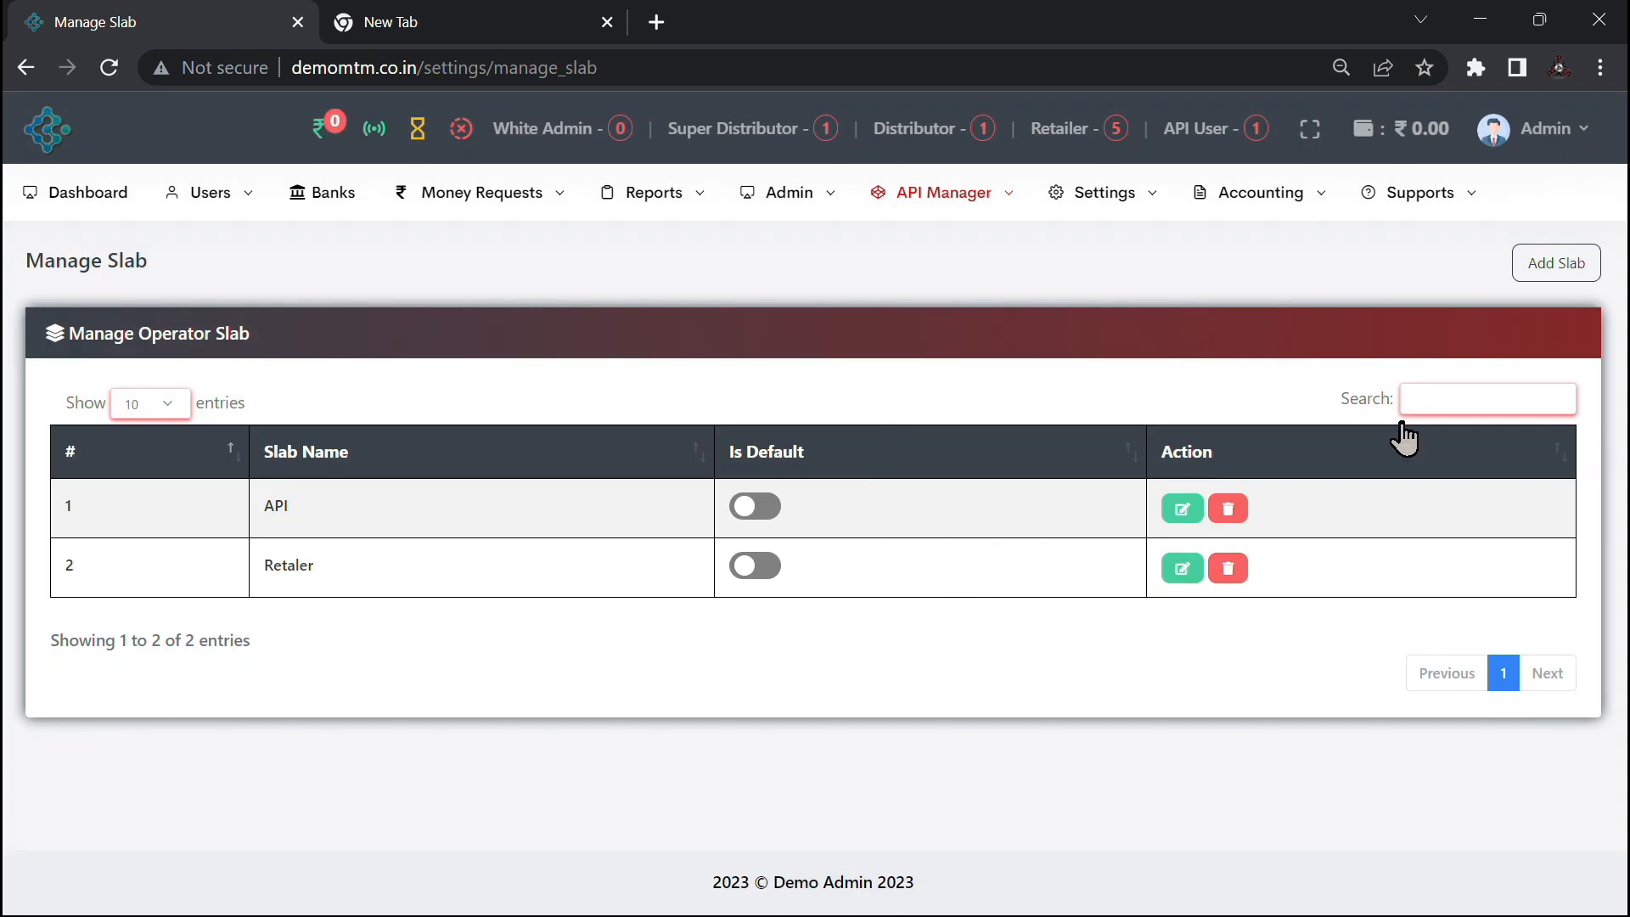
click(1574, 272)
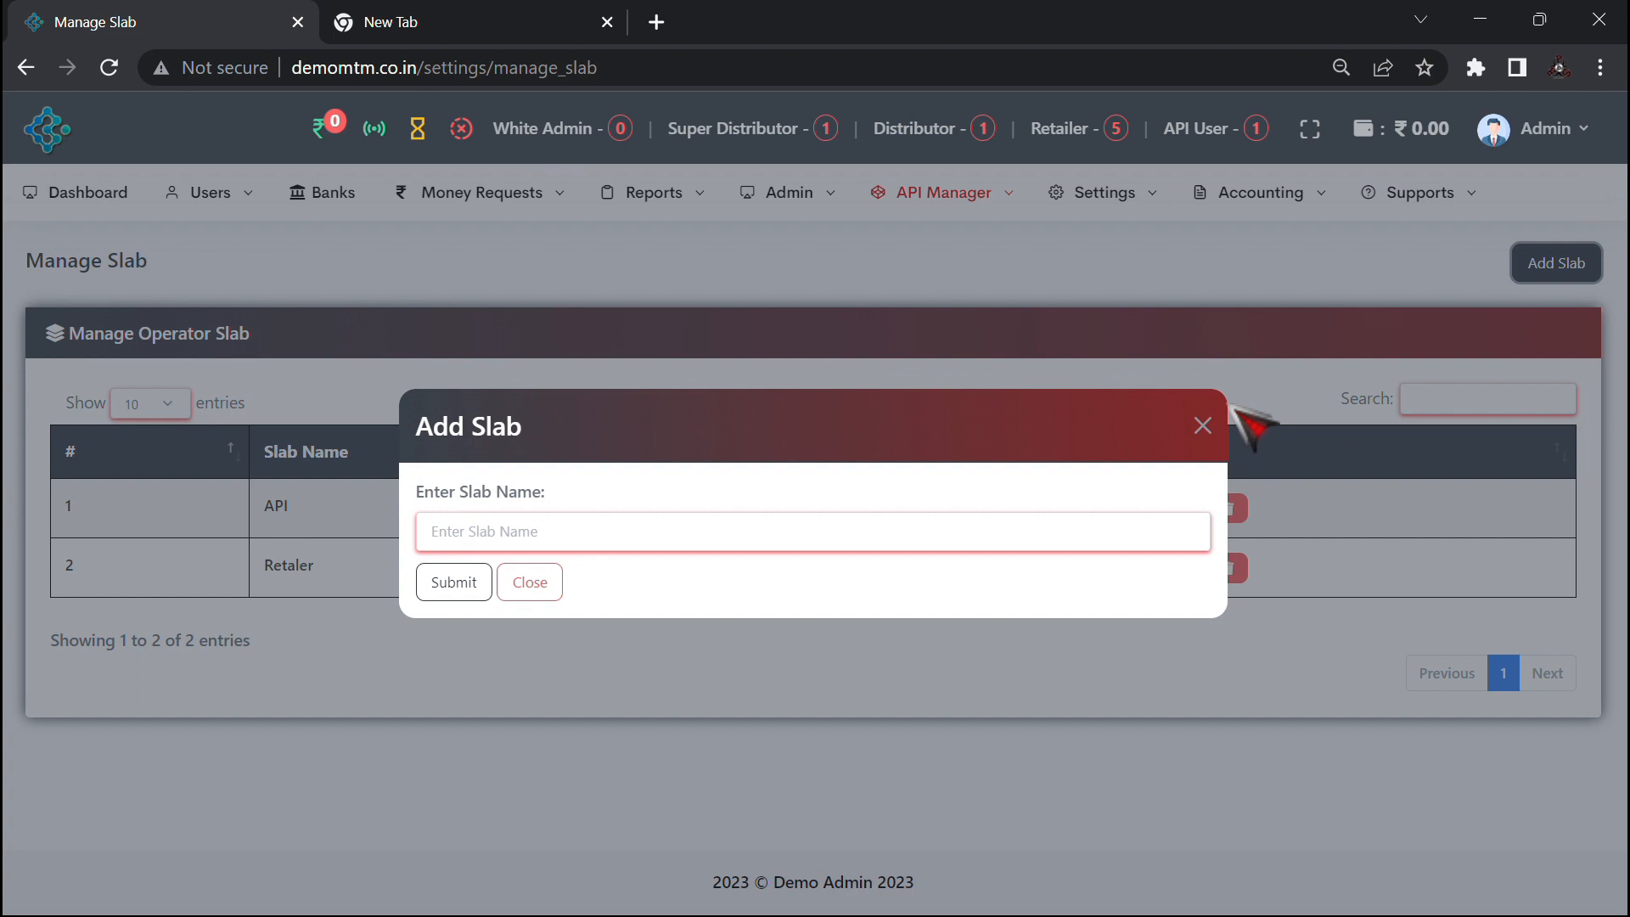
click(1201, 425)
click(968, 192)
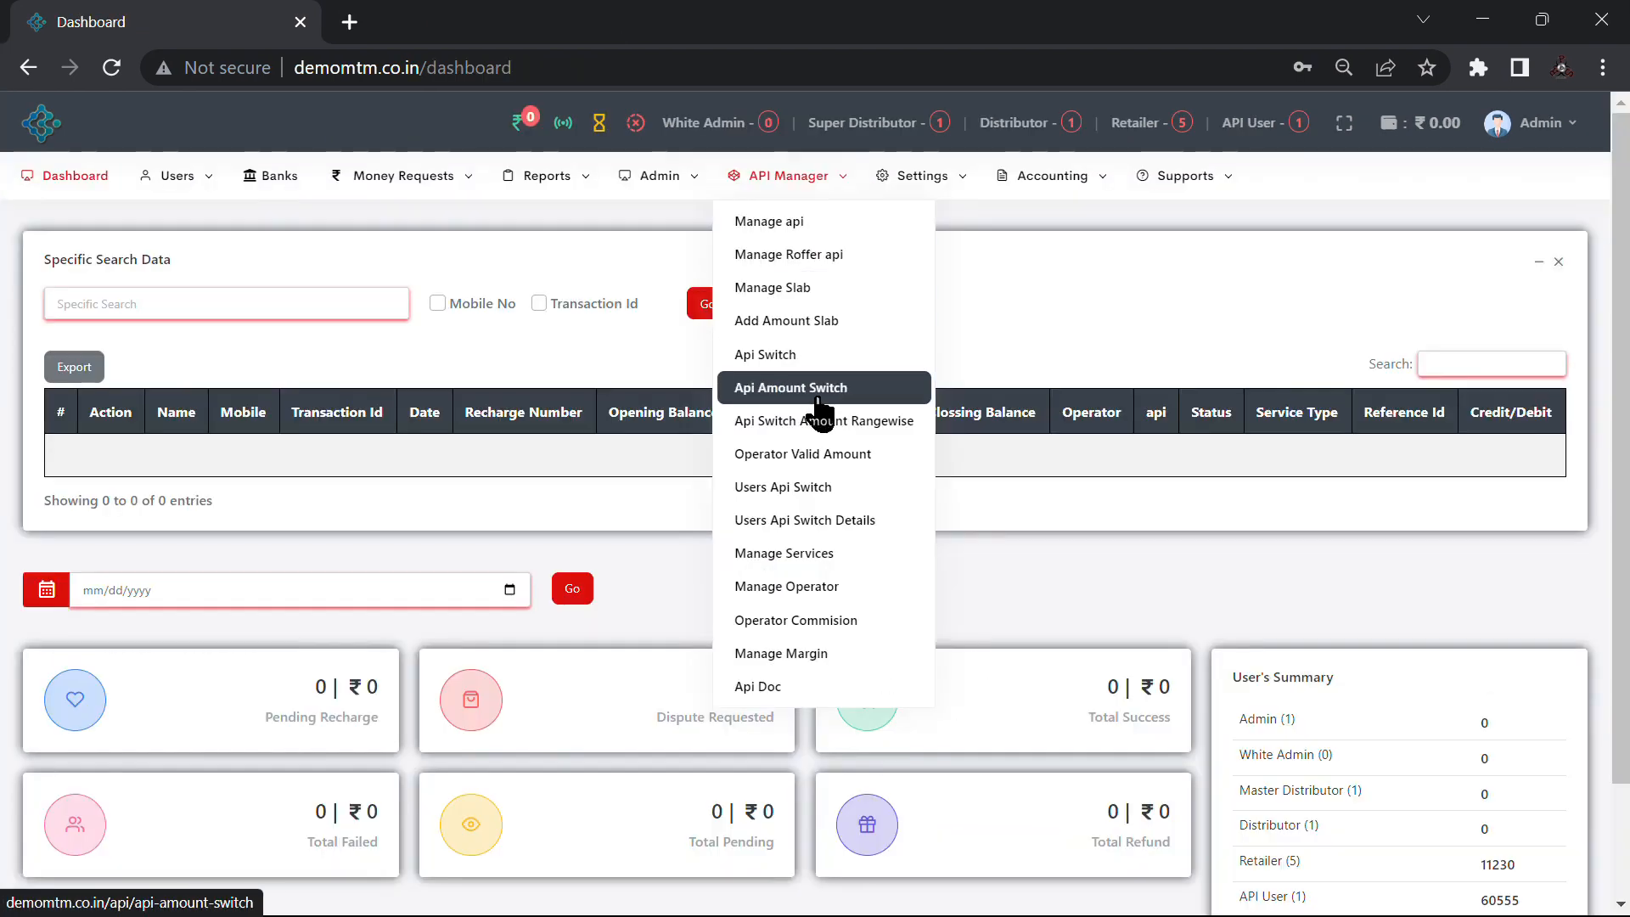
Step: Add an amount switch sending BSNL STV amount 1 through Mrobotic
click(816, 392)
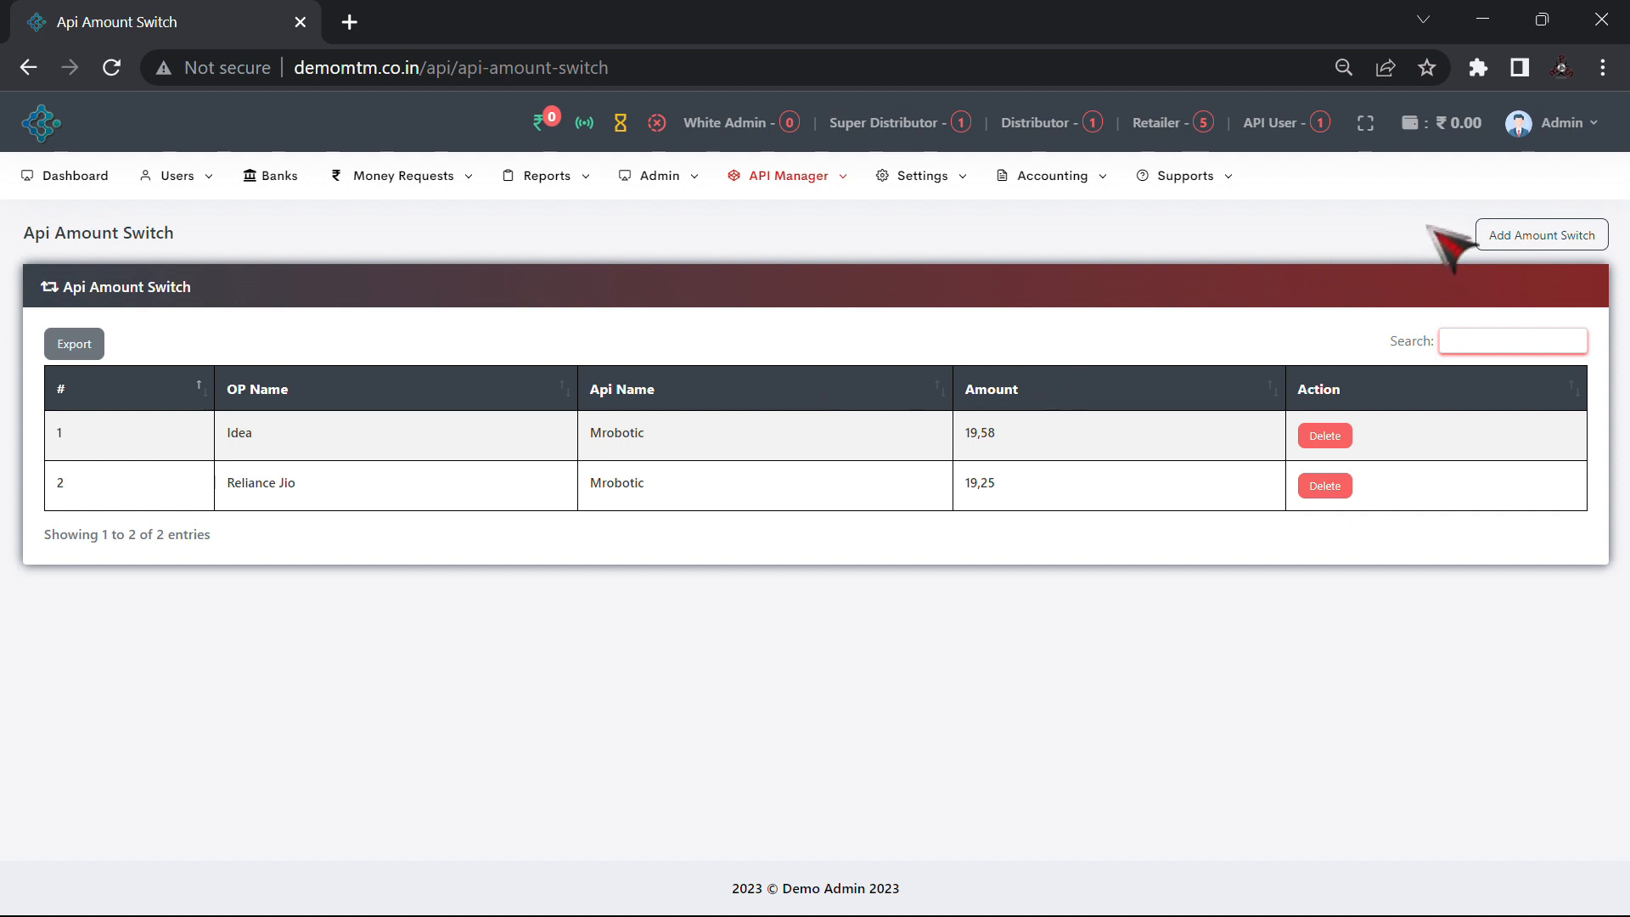
click(1482, 248)
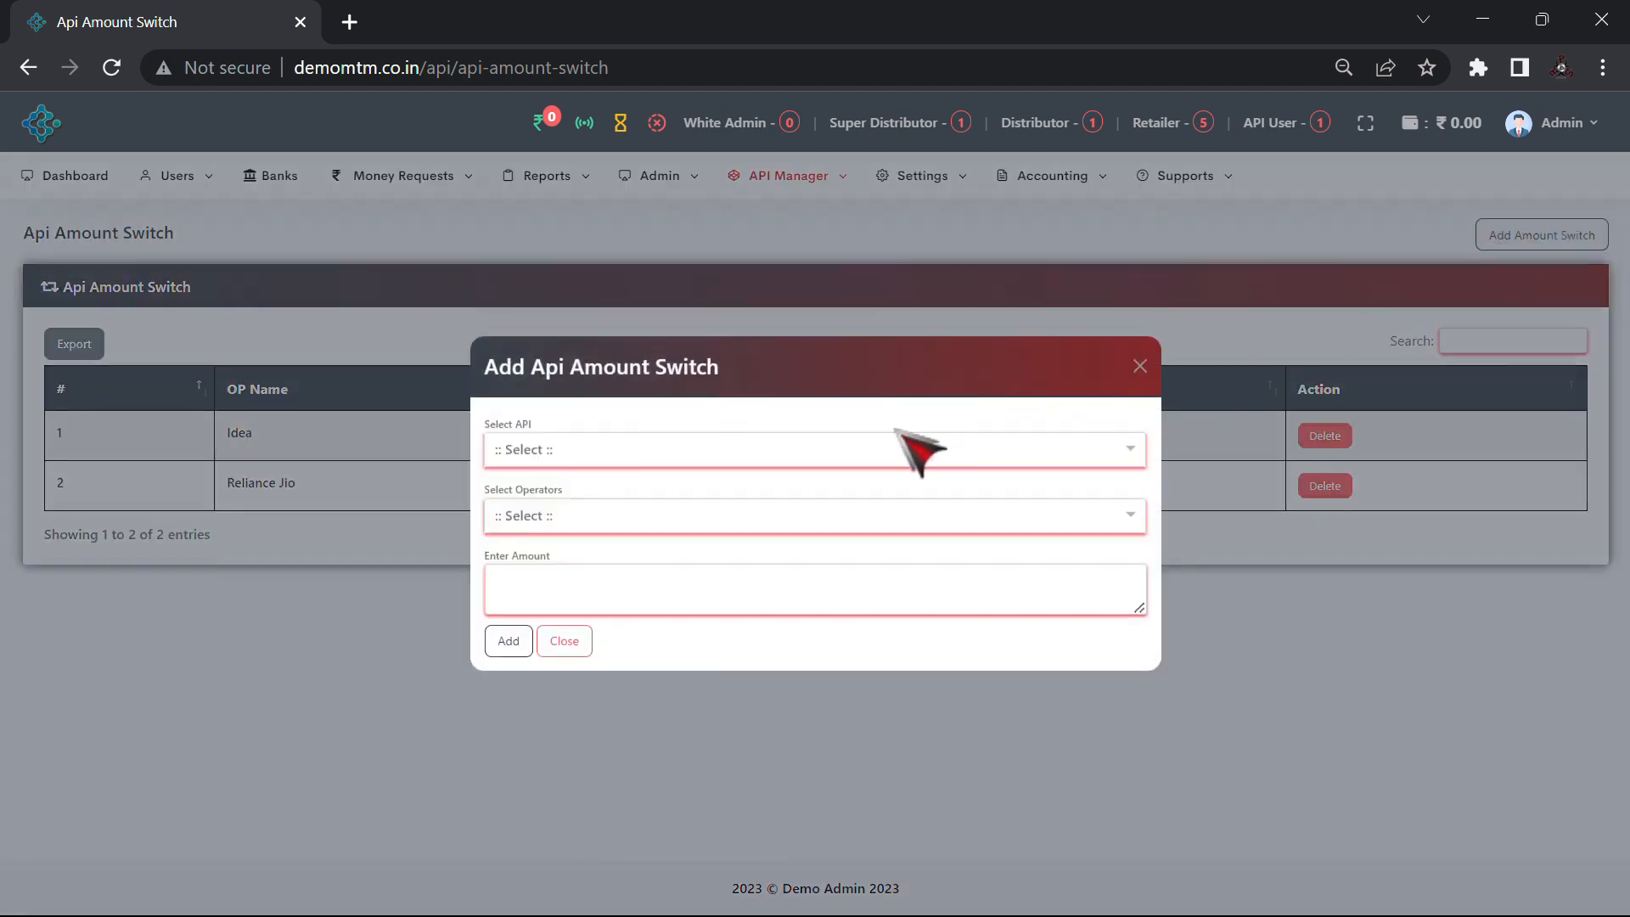
click(834, 465)
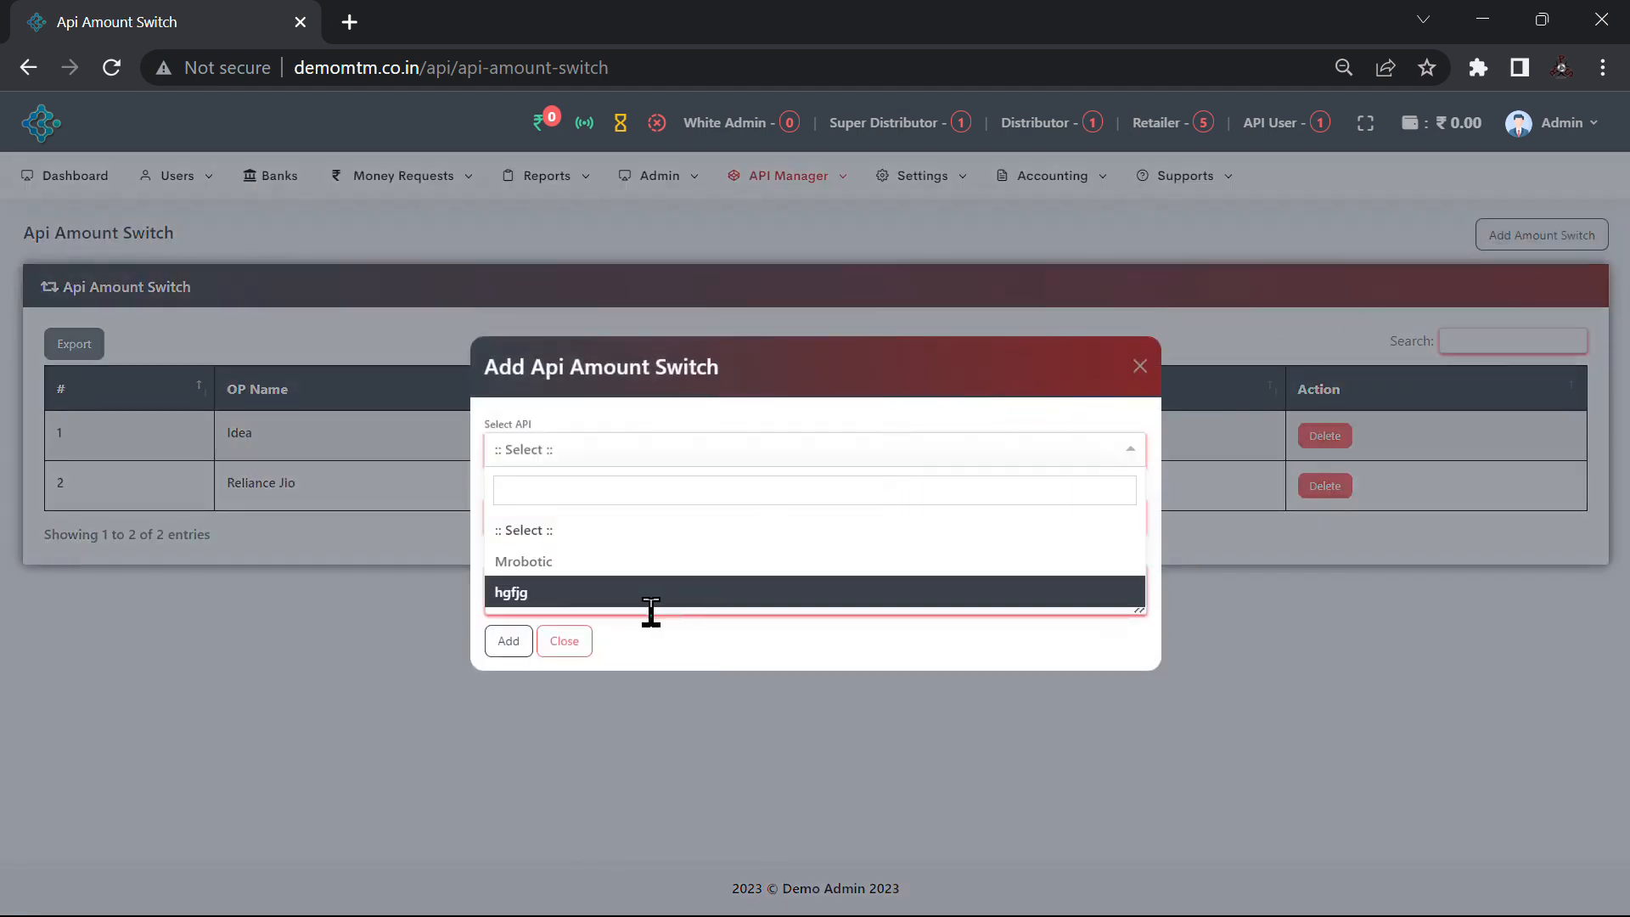
click(645, 561)
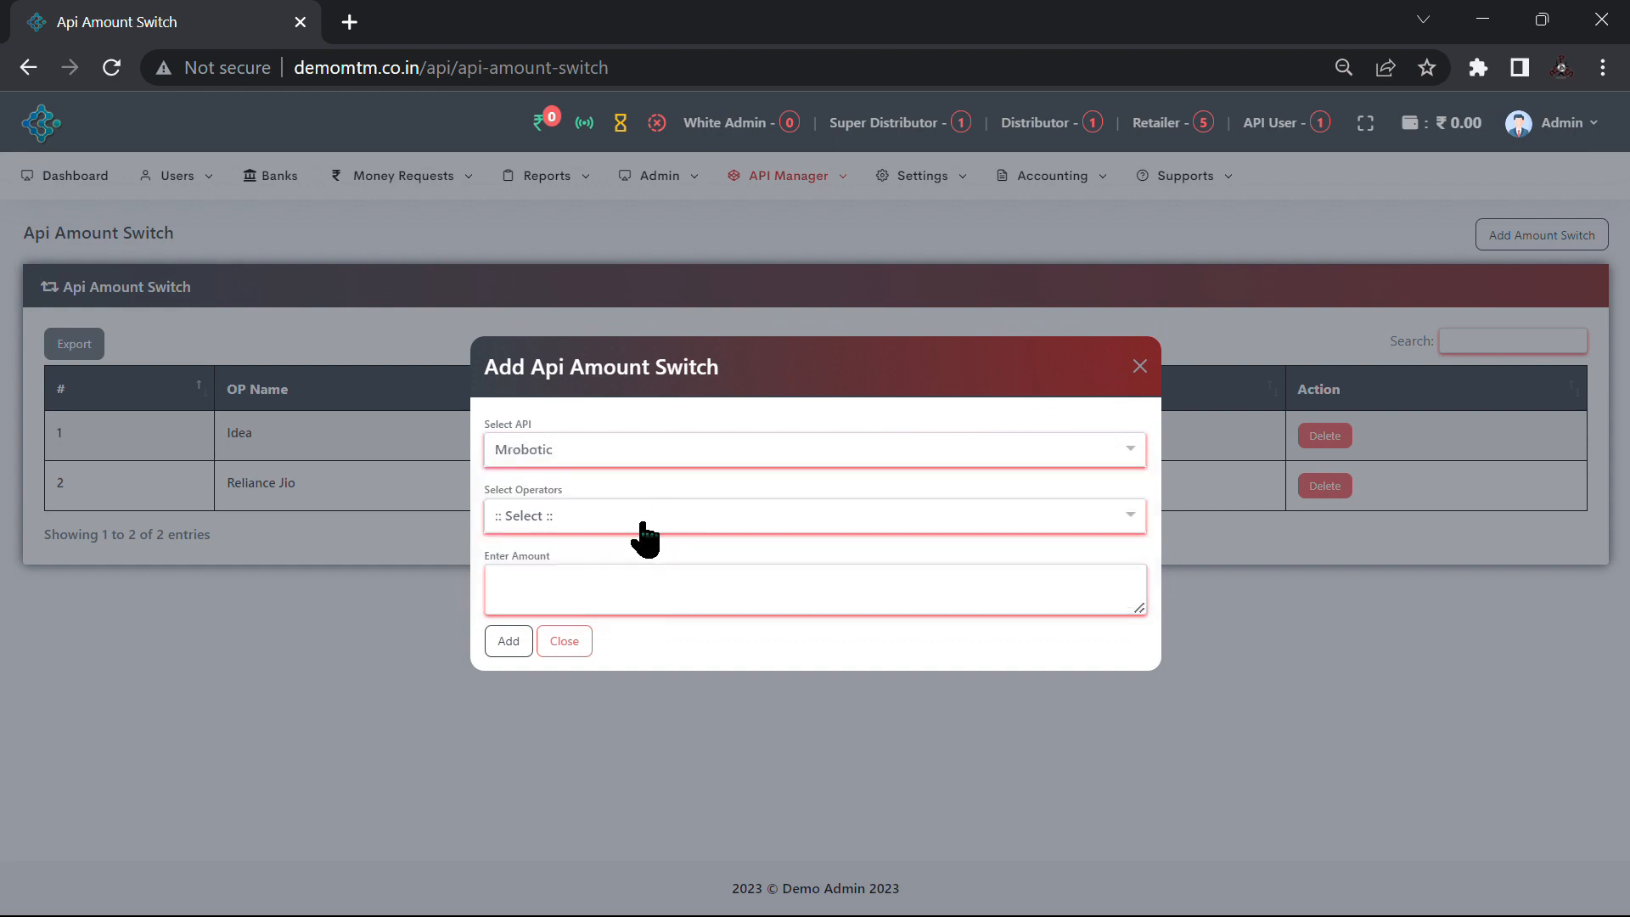
click(639, 520)
click(570, 628)
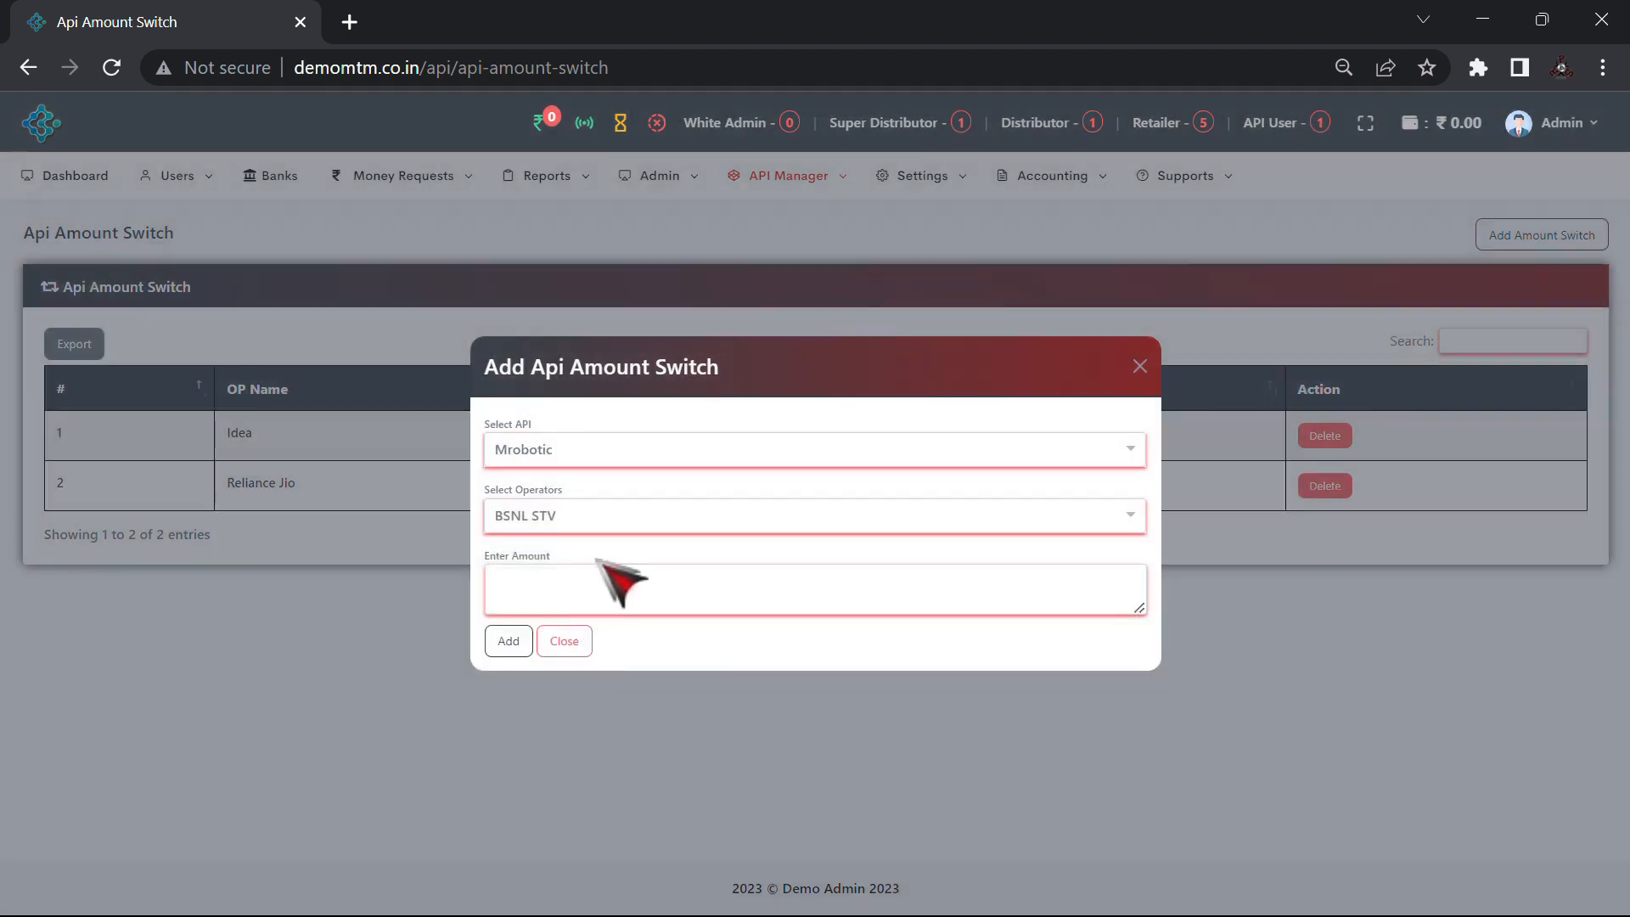
text(10,20)
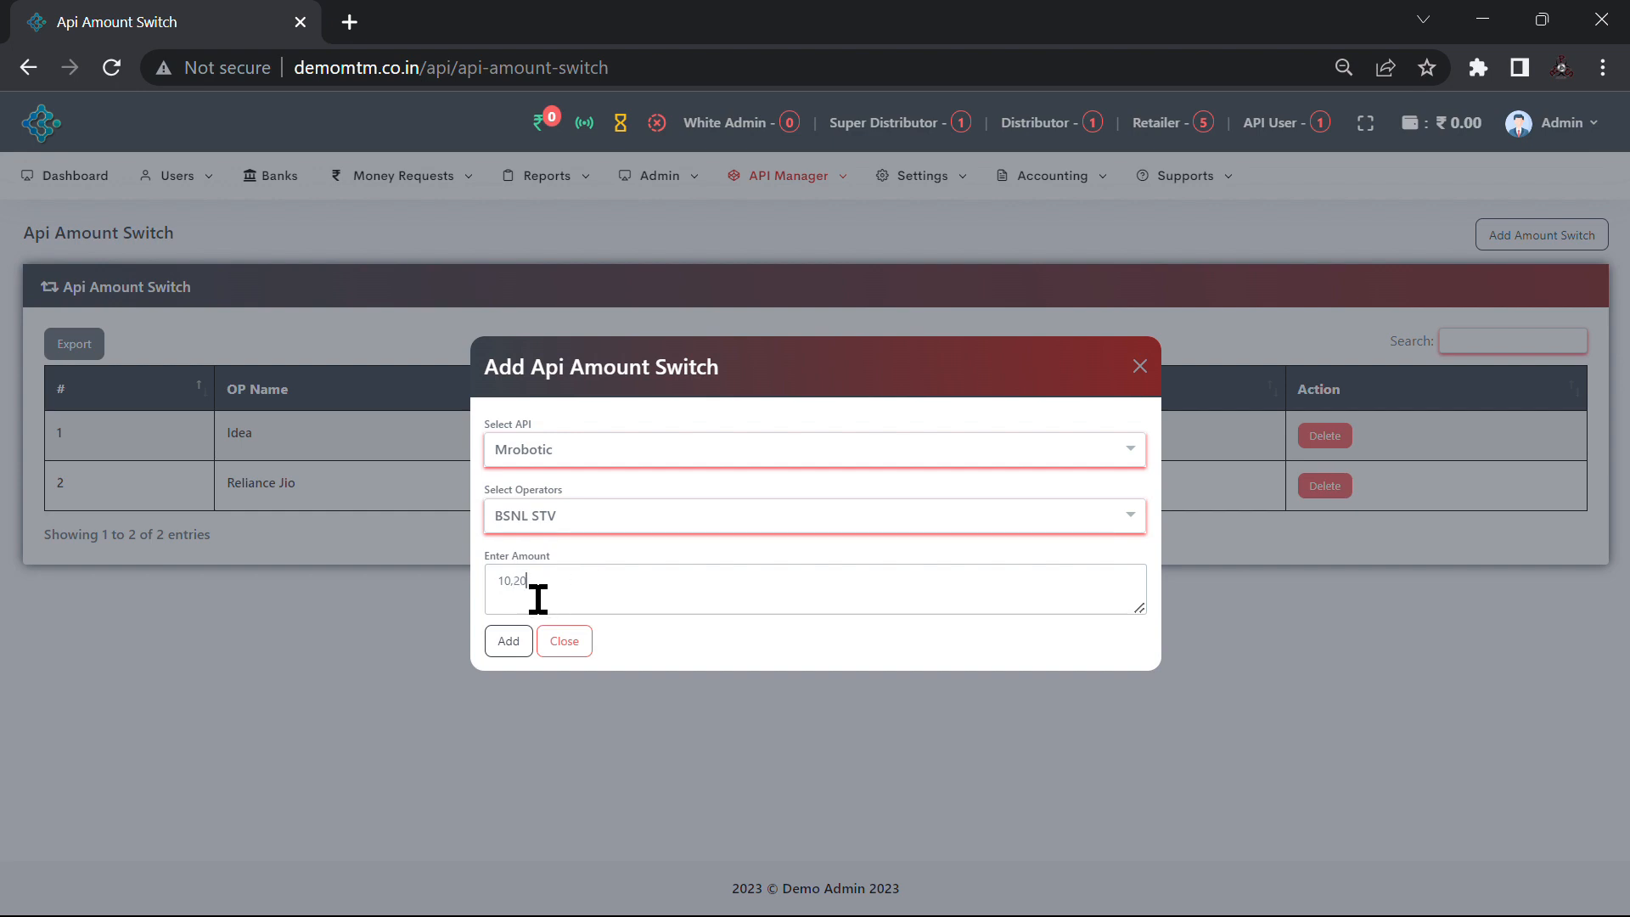
click(509, 641)
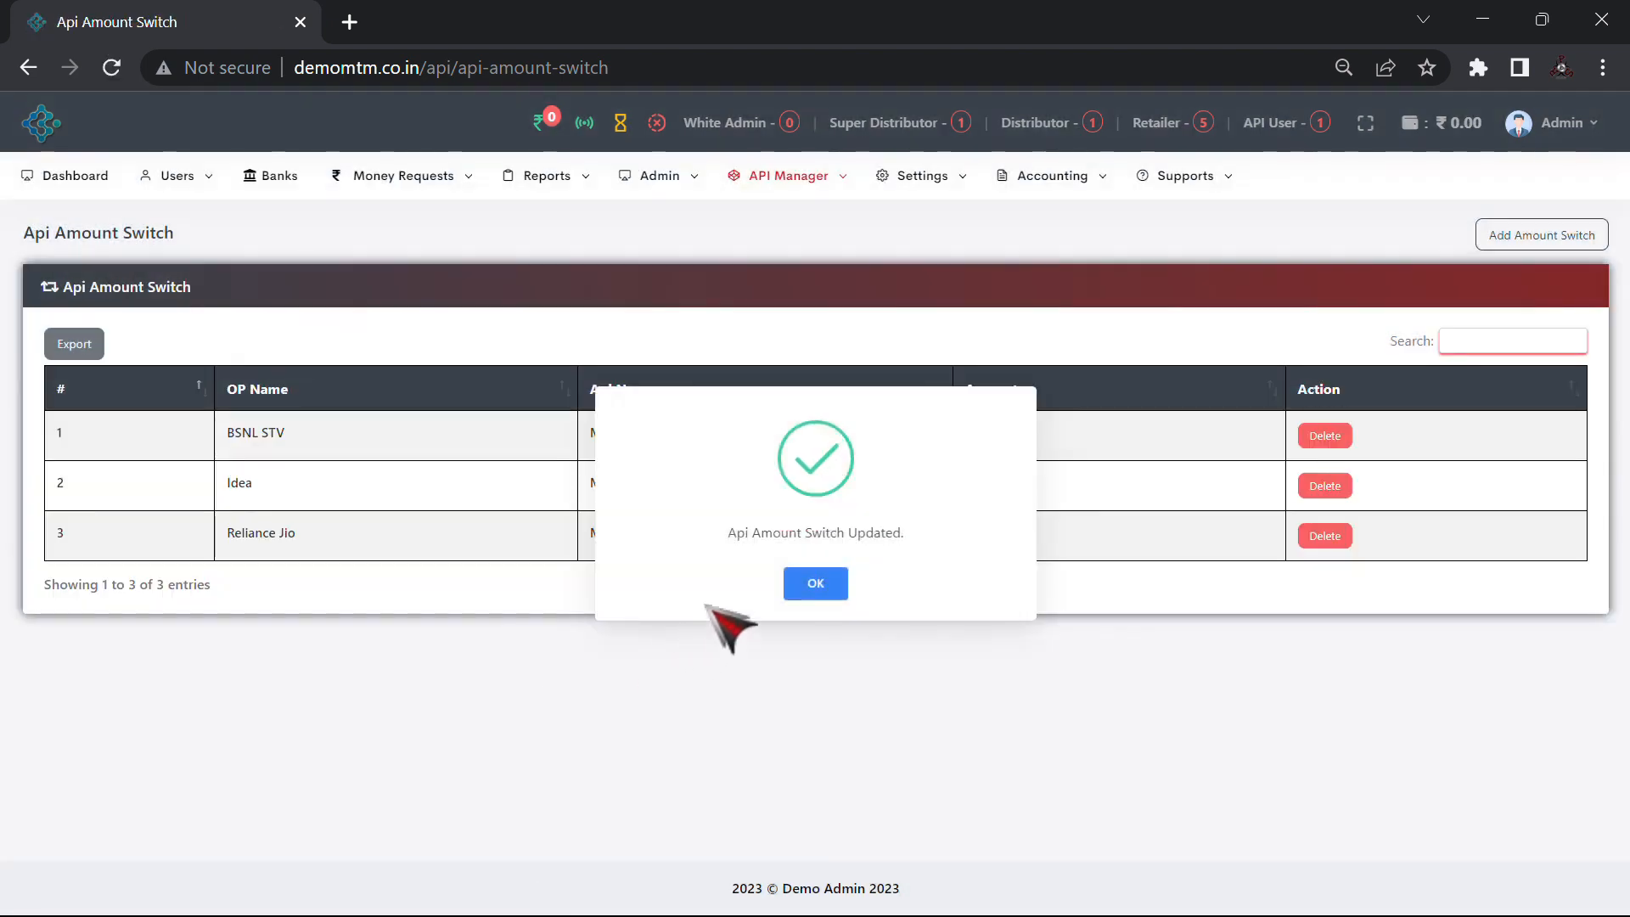
click(793, 583)
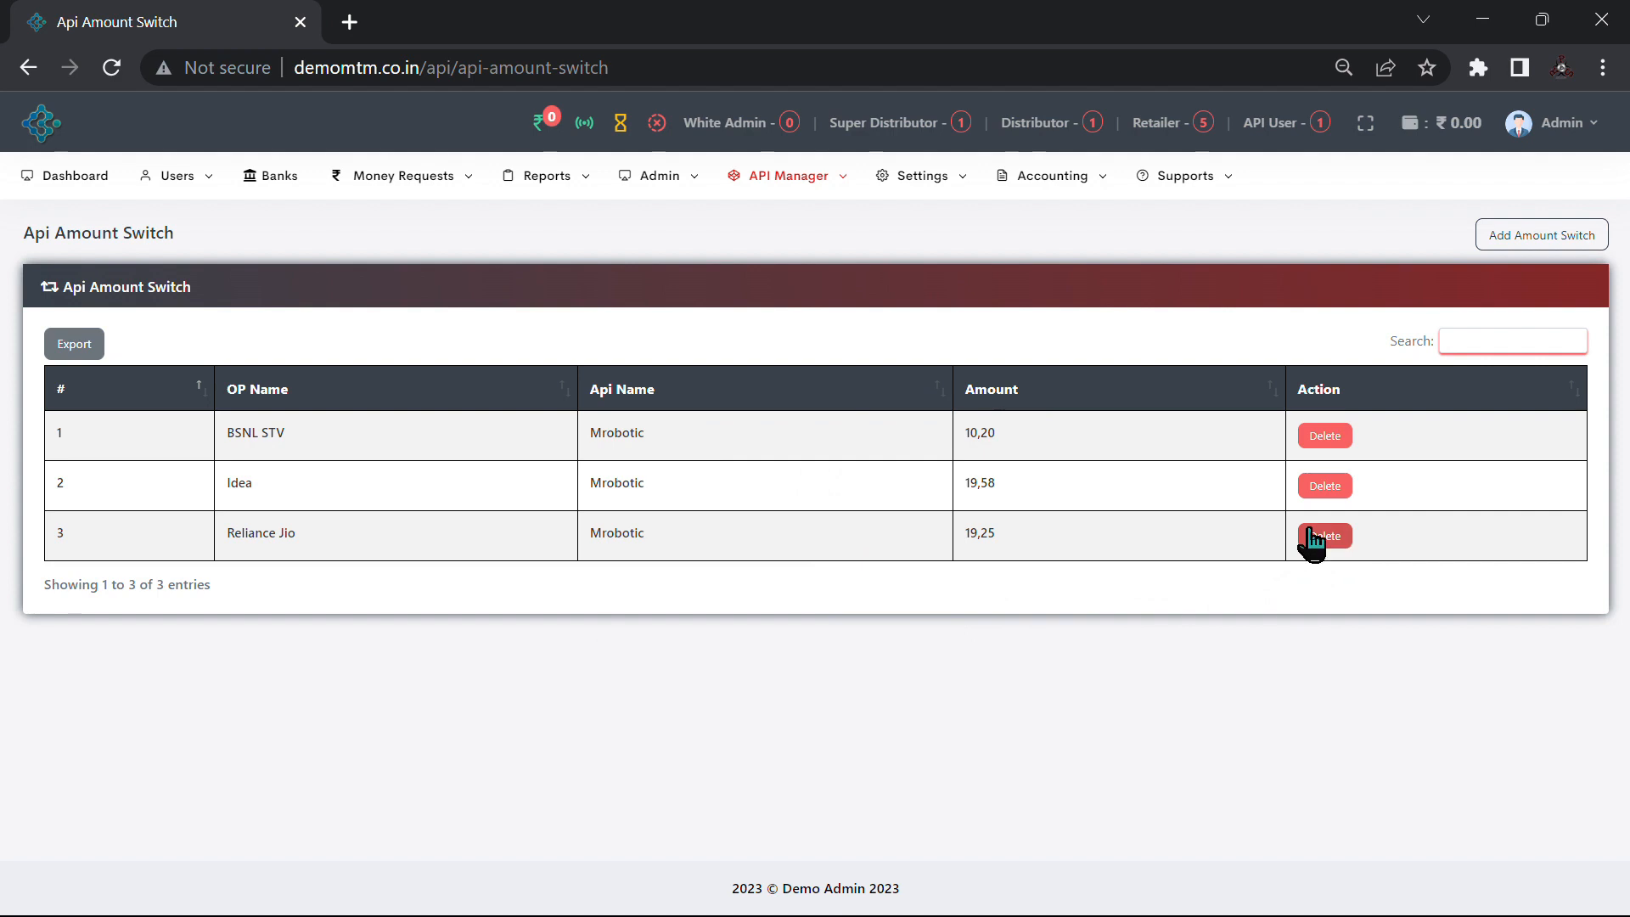
Step: Delete the Reliance Jio amount switch entry and go to the Api Switch page
click(1314, 537)
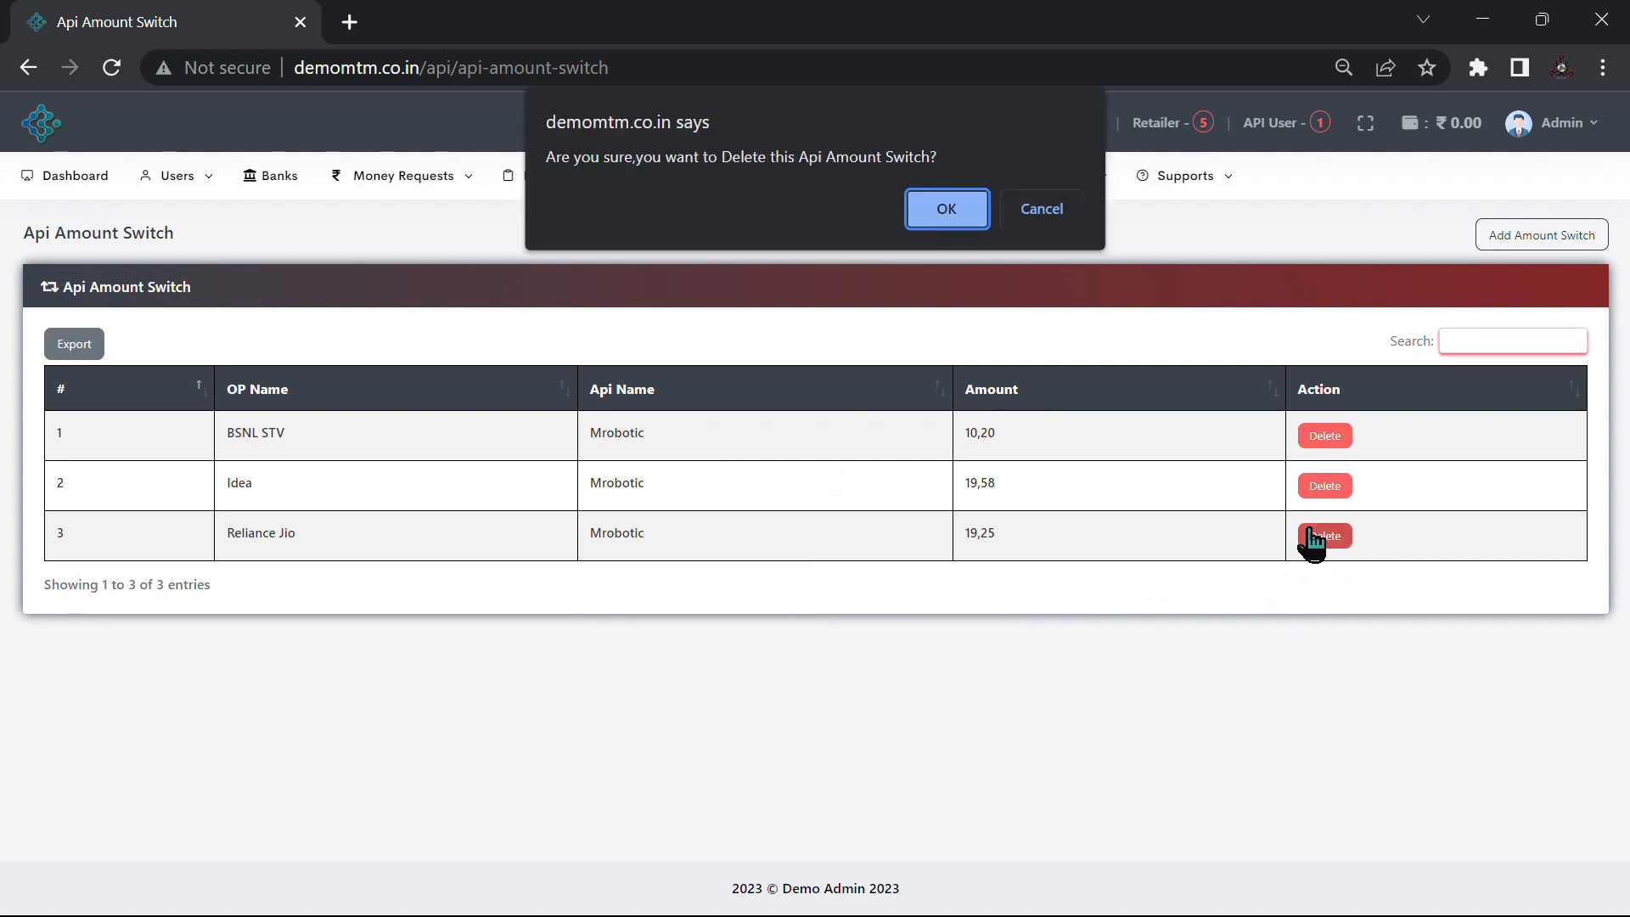
click(987, 206)
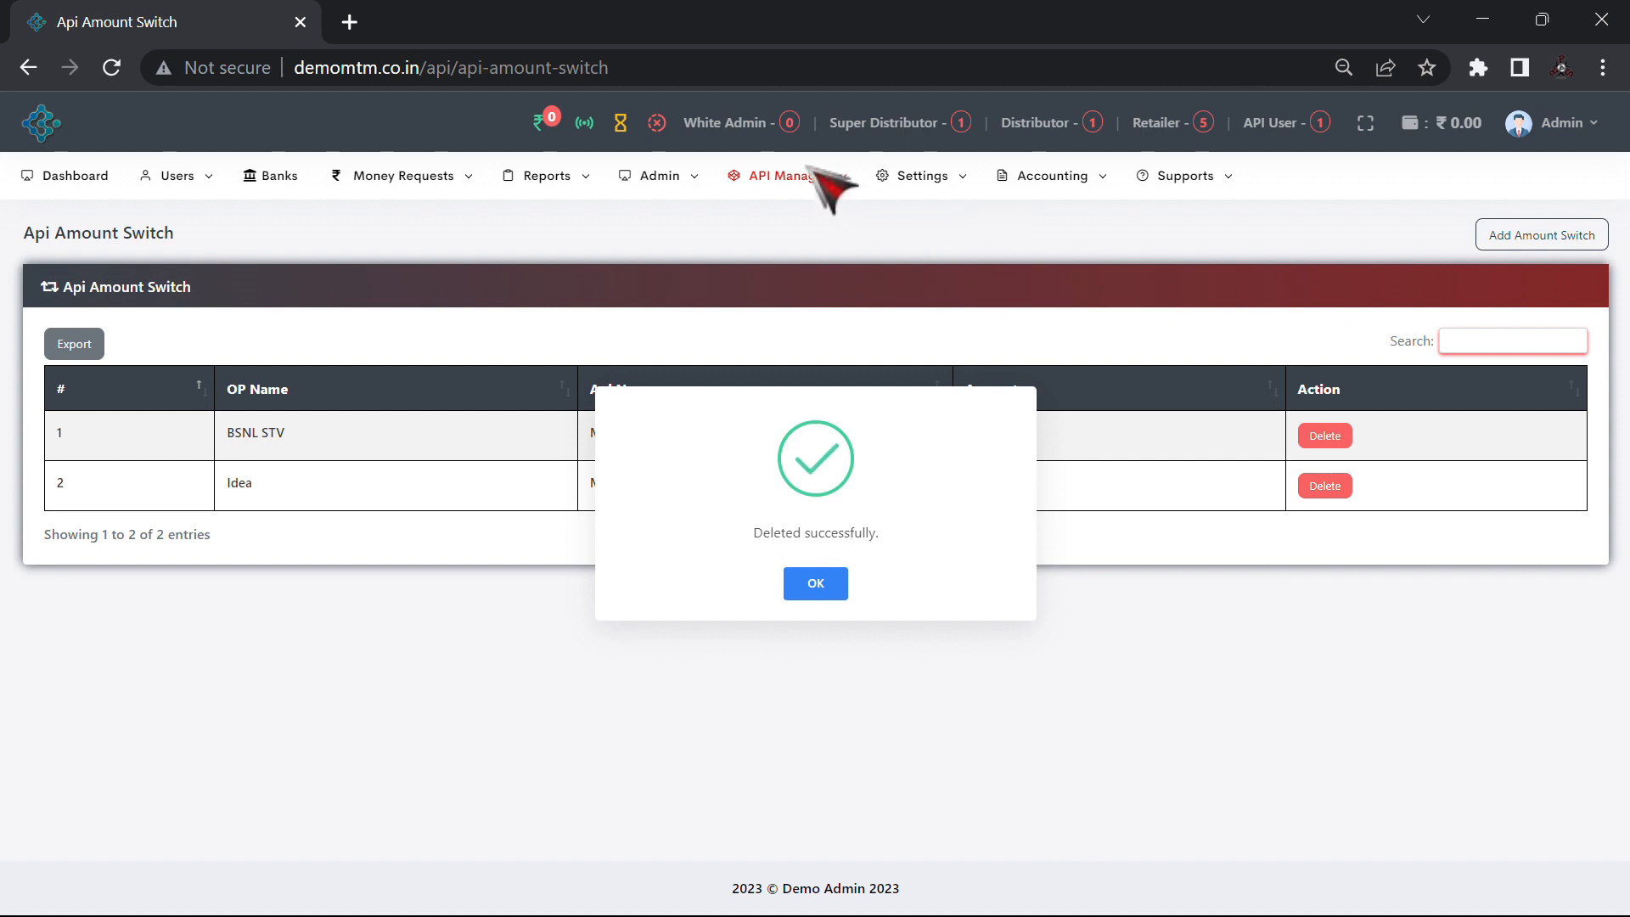
click(808, 174)
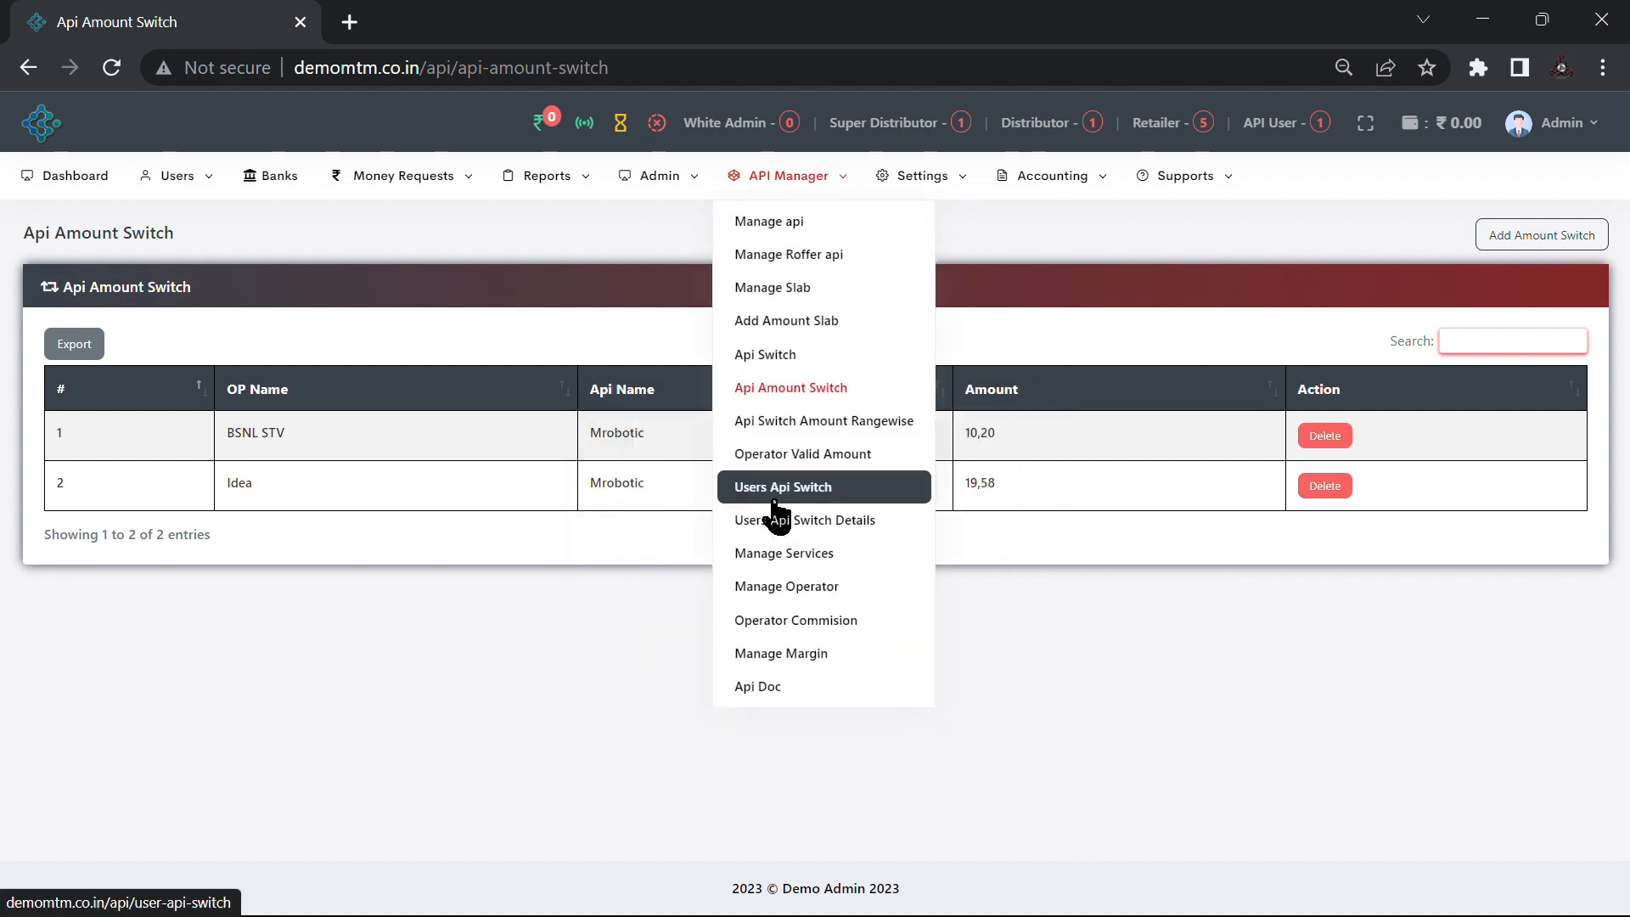
click(787, 370)
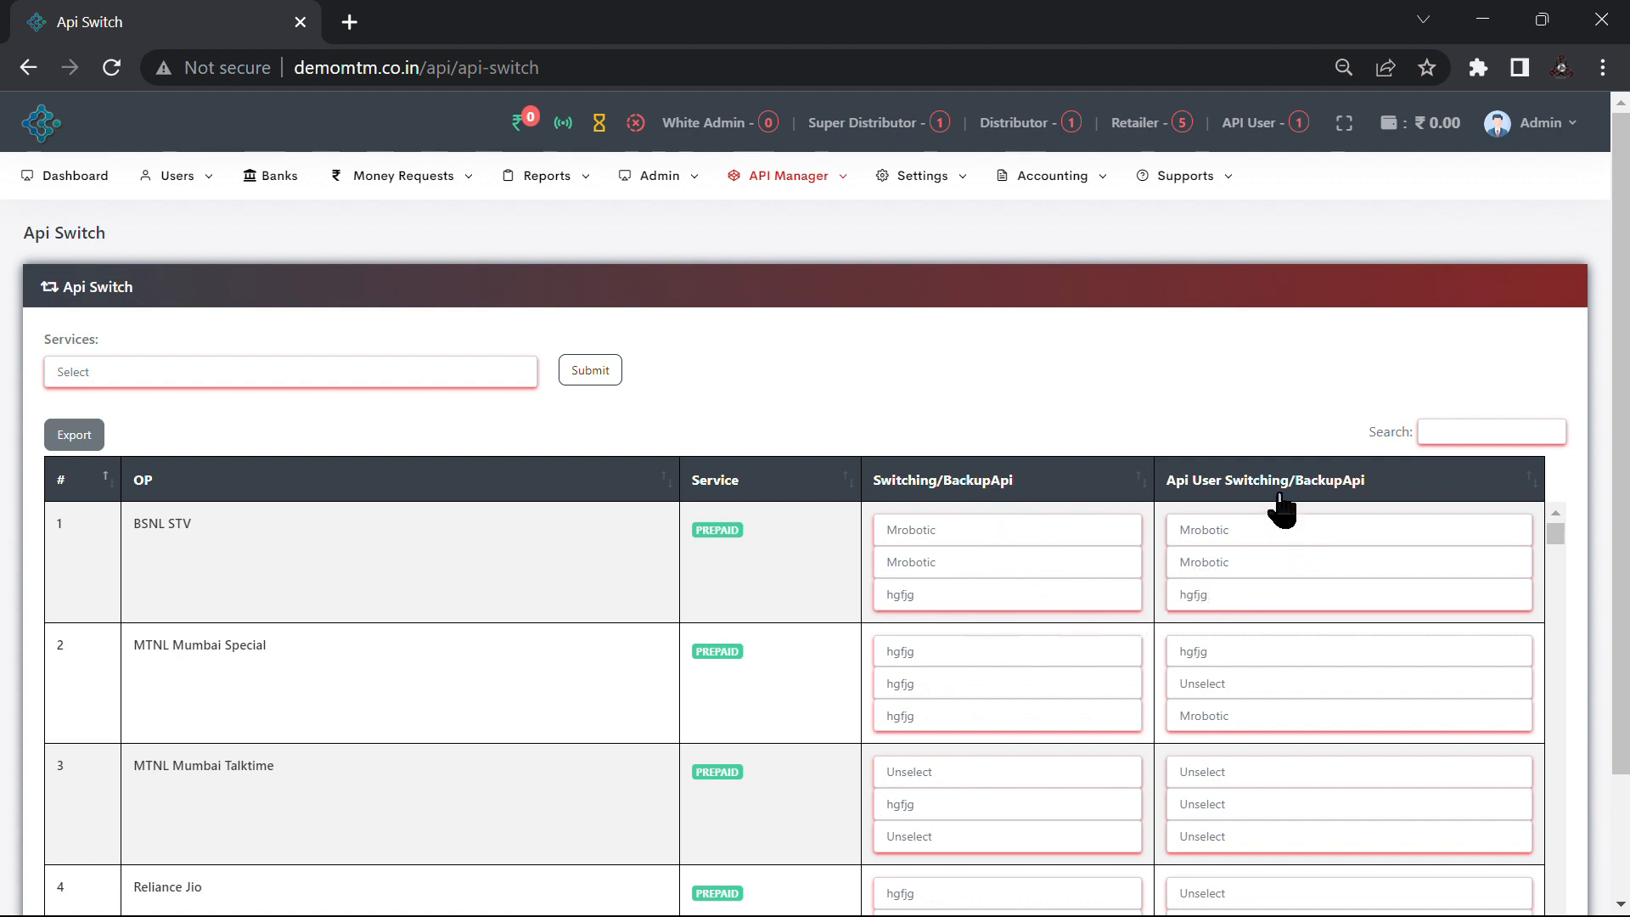
Step: Check BSNL STV's switching API options, keeping Mrobotic, and scroll the operator table
click(934, 529)
click(939, 530)
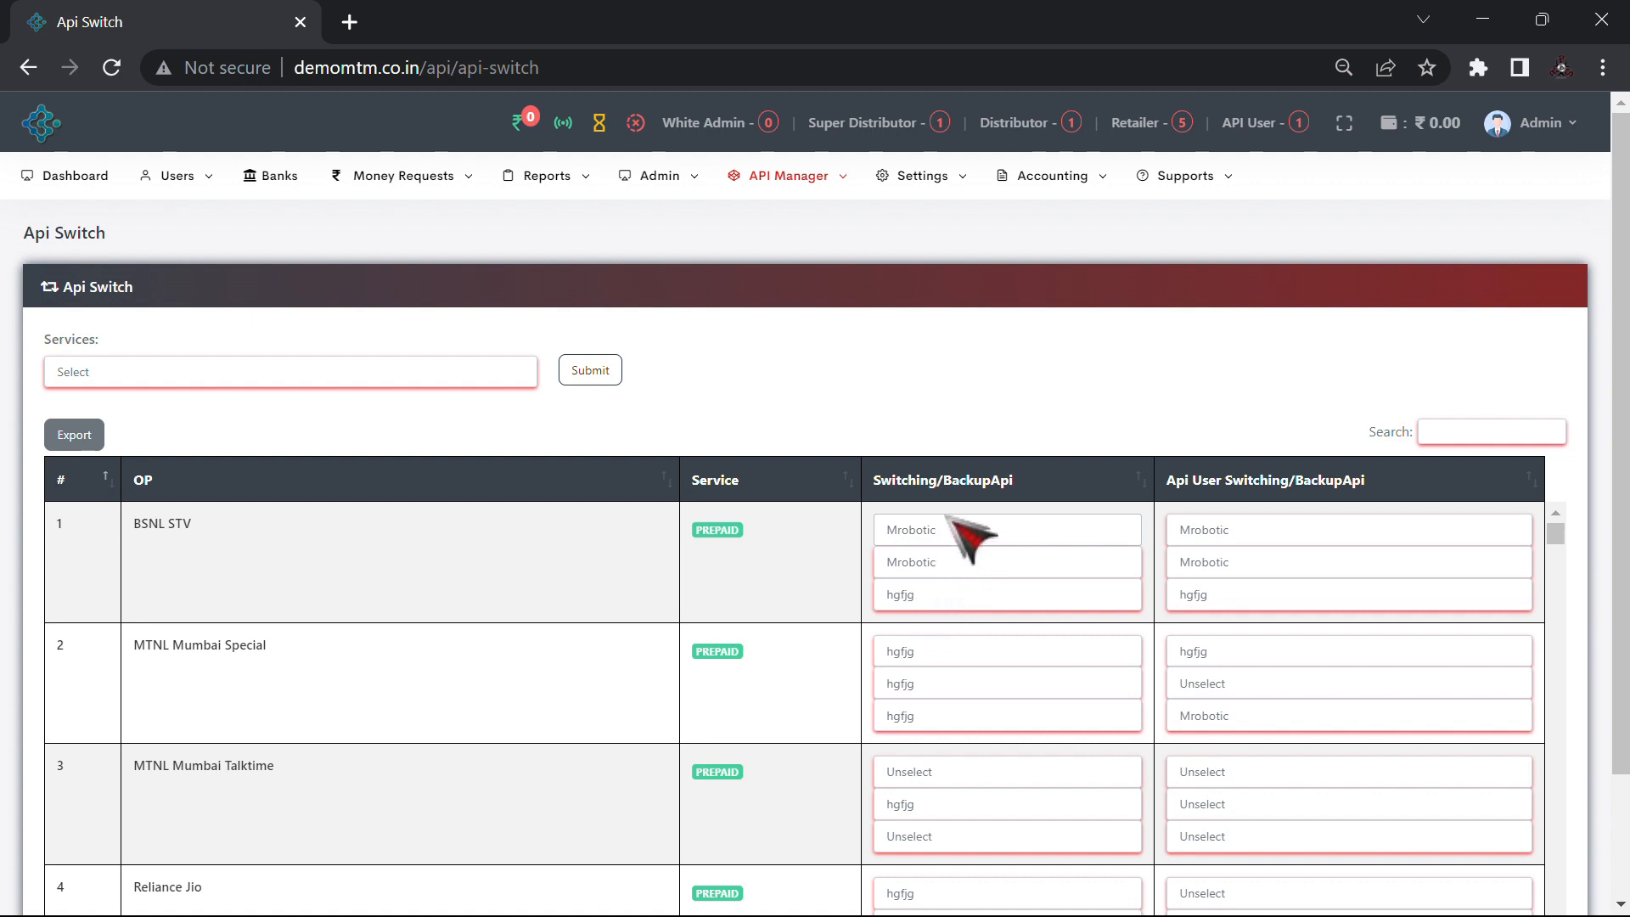
click(967, 535)
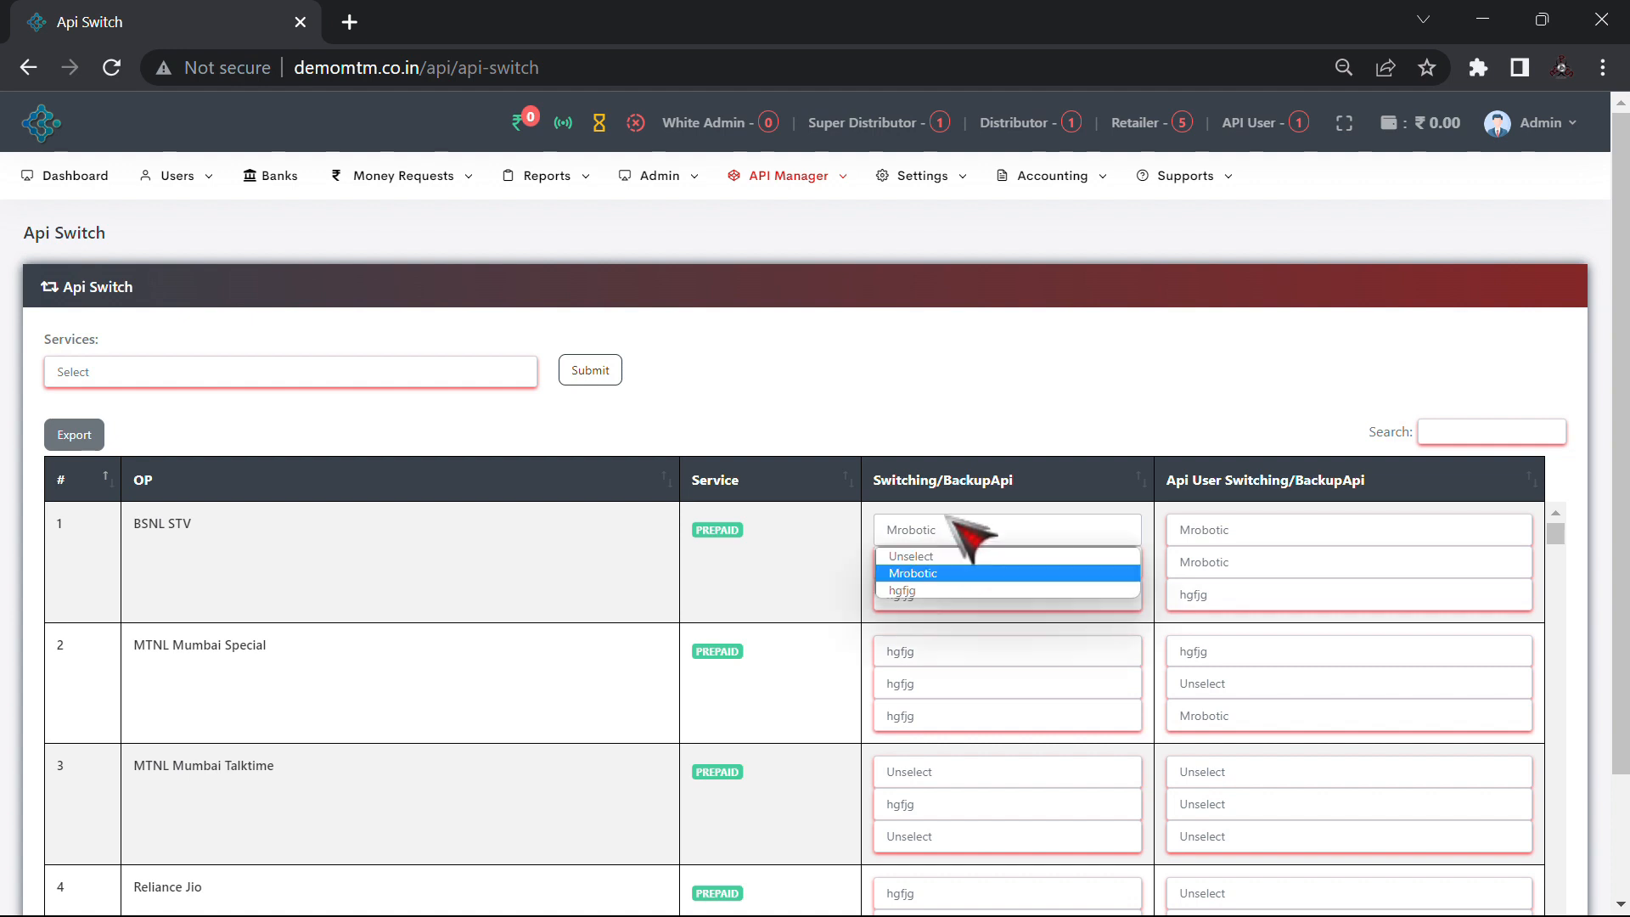
click(959, 526)
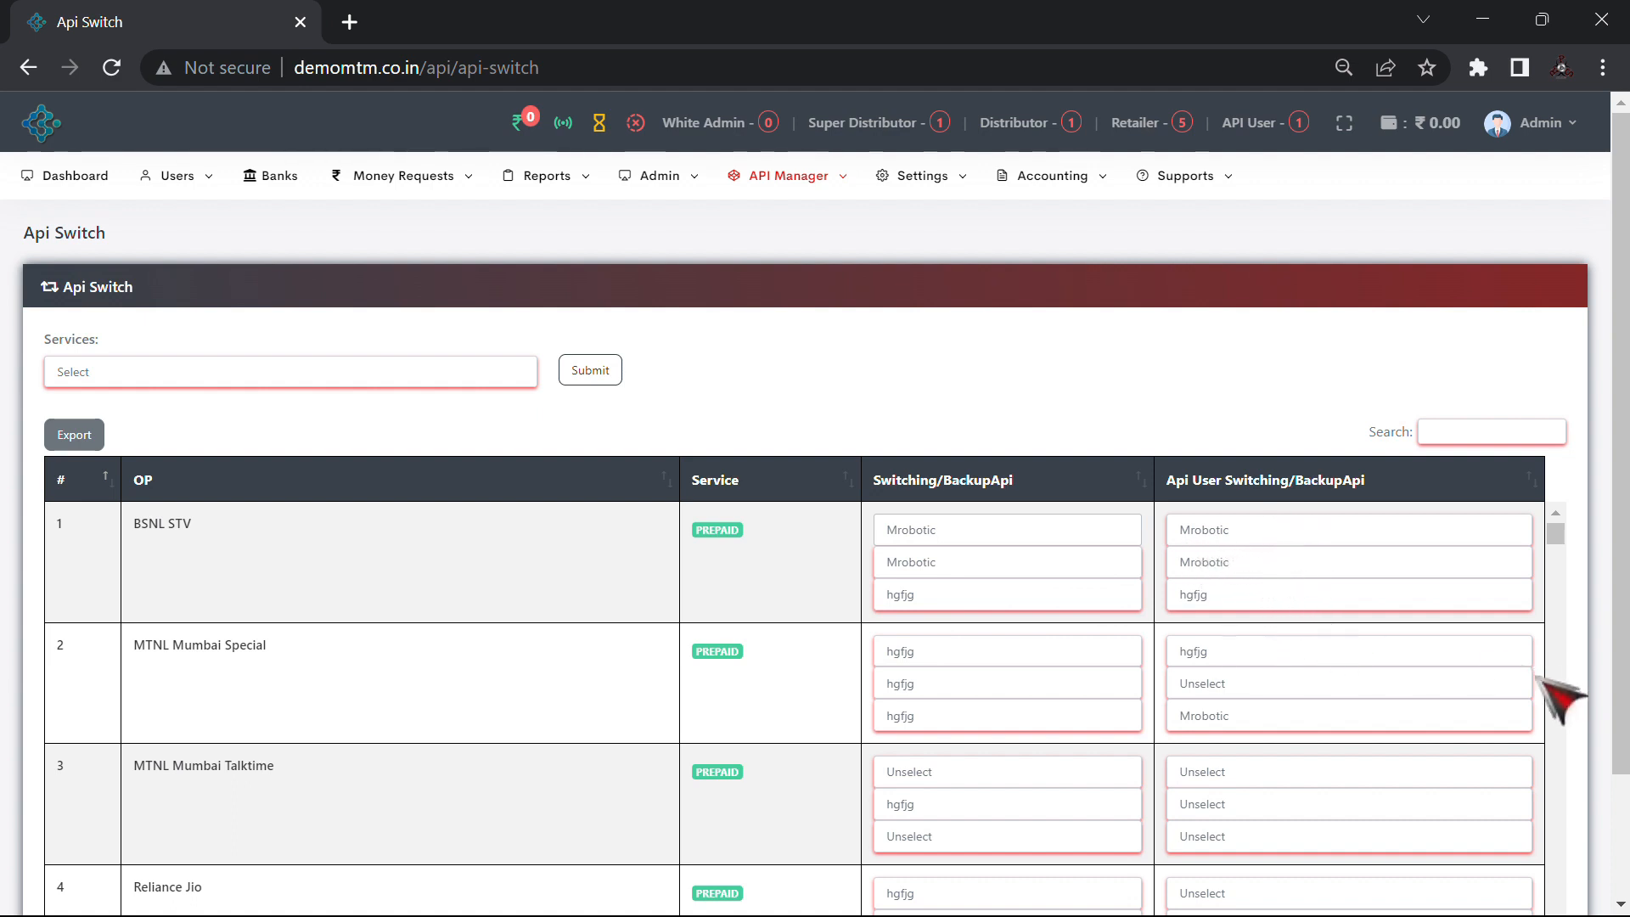
scroll(1549, 712, down, 17)
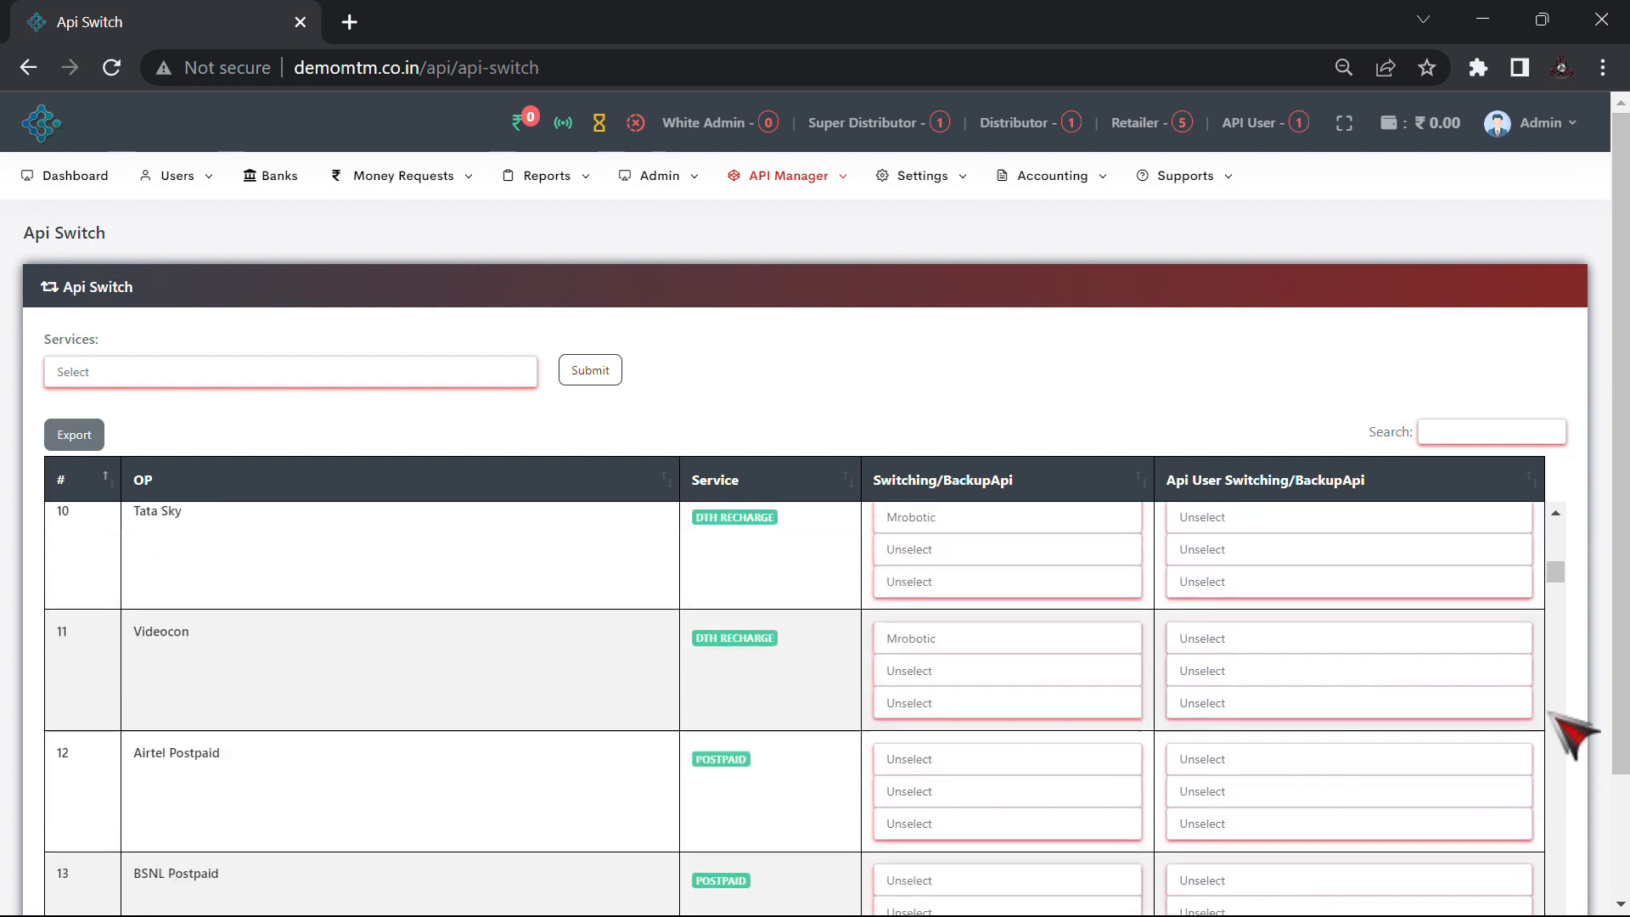
click(821, 180)
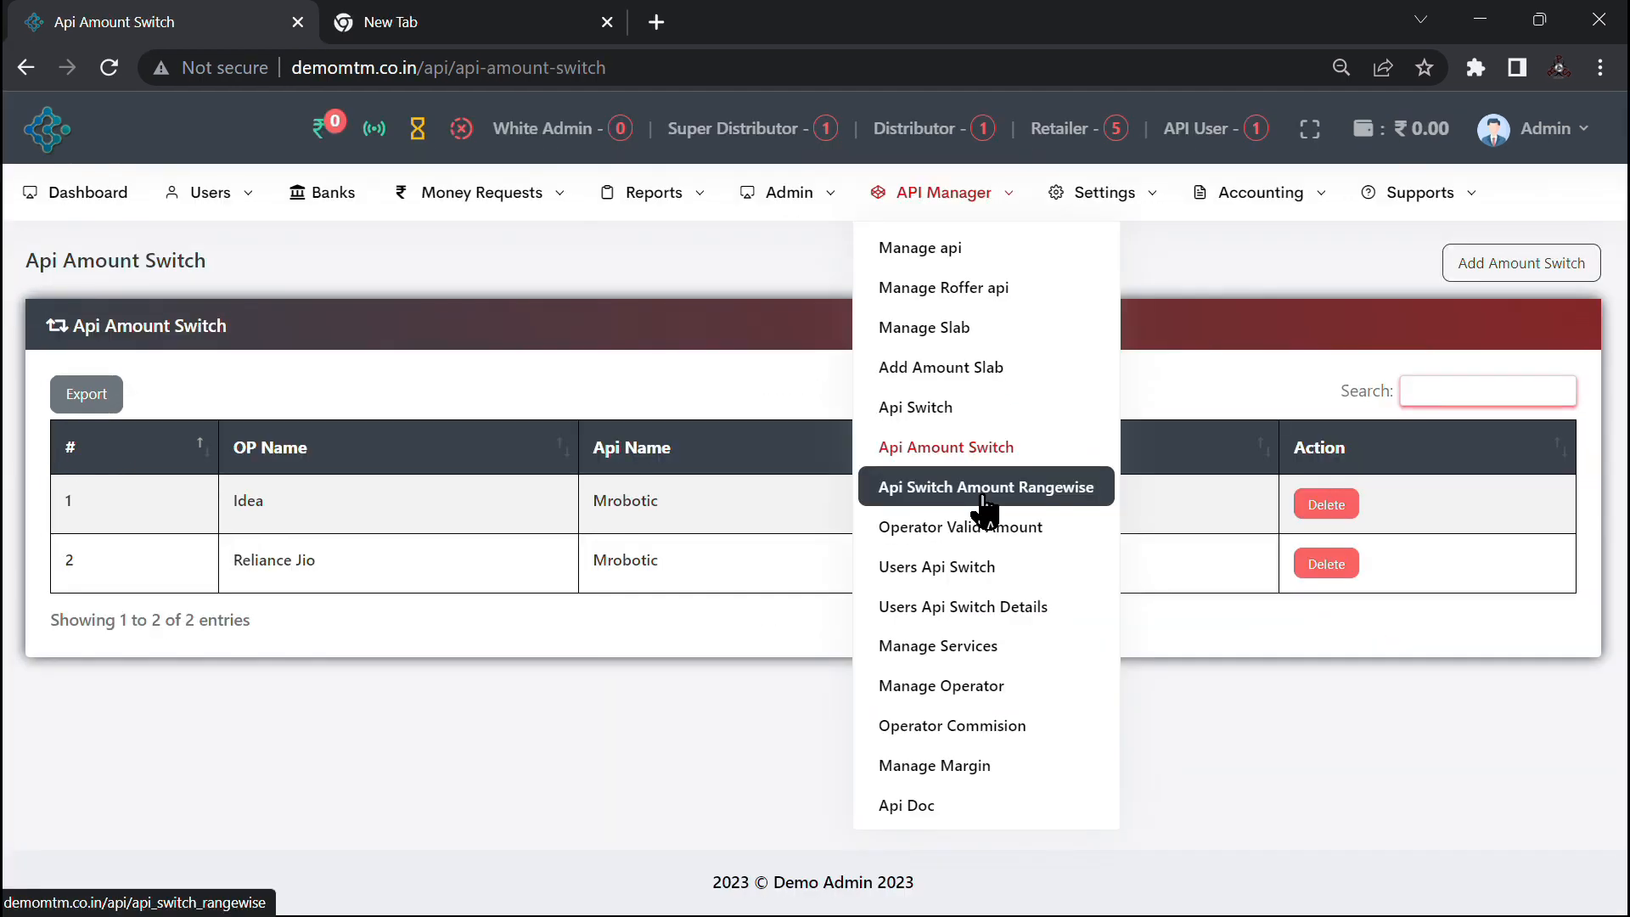
Step: Start a new rangewise switch rule with API Mrobotic and operator BSNL STV
click(1057, 497)
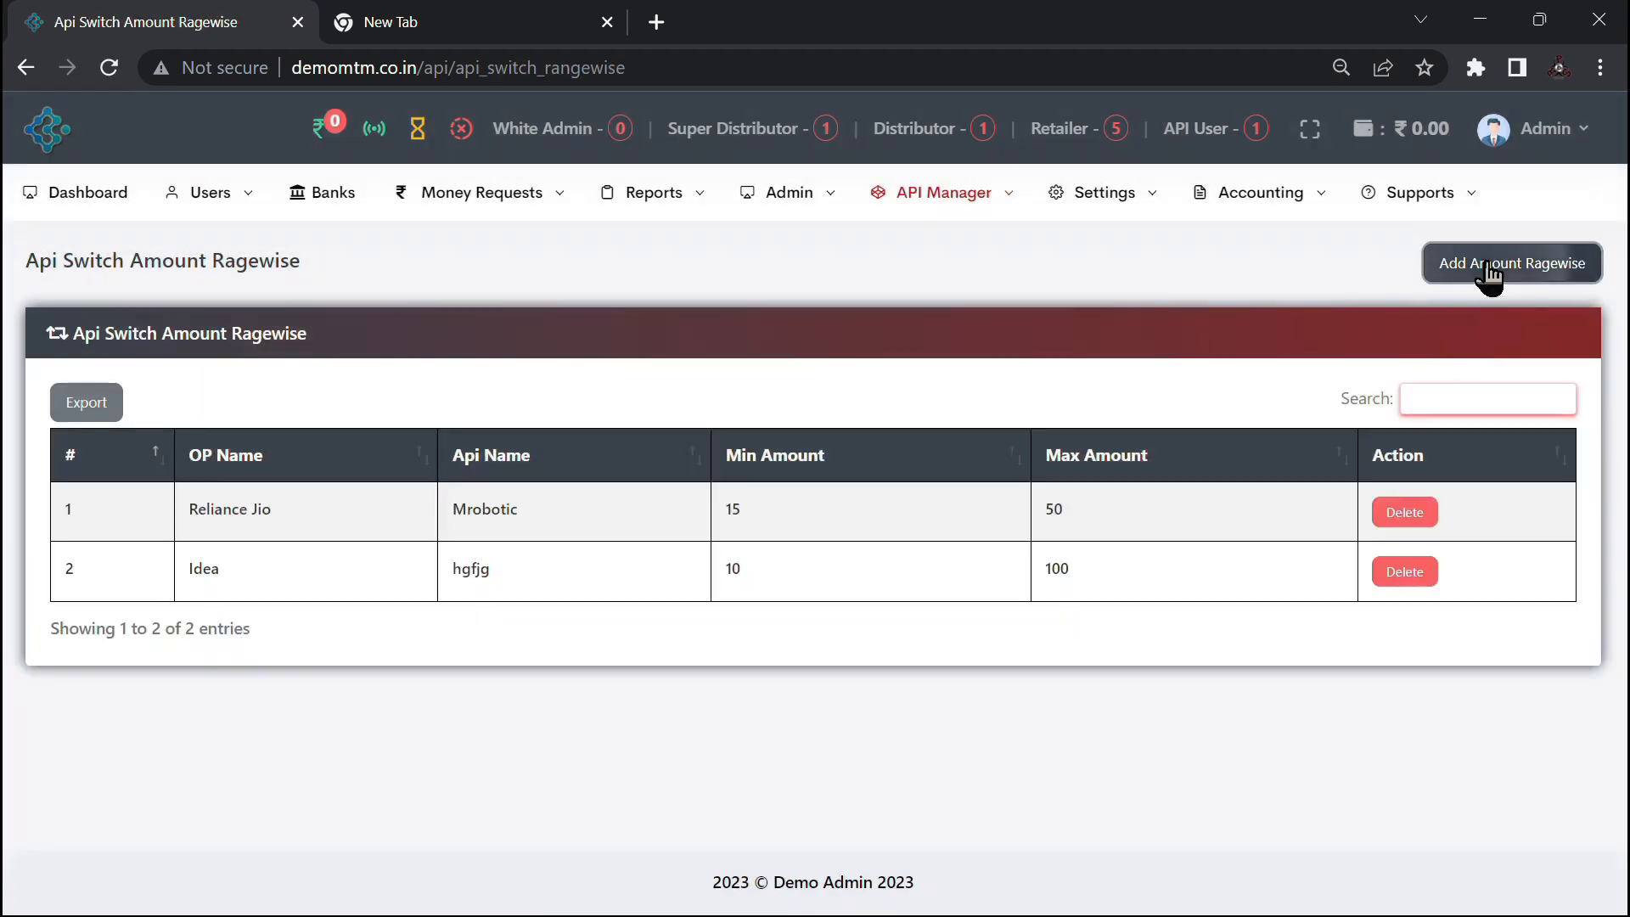
click(1491, 272)
click(594, 496)
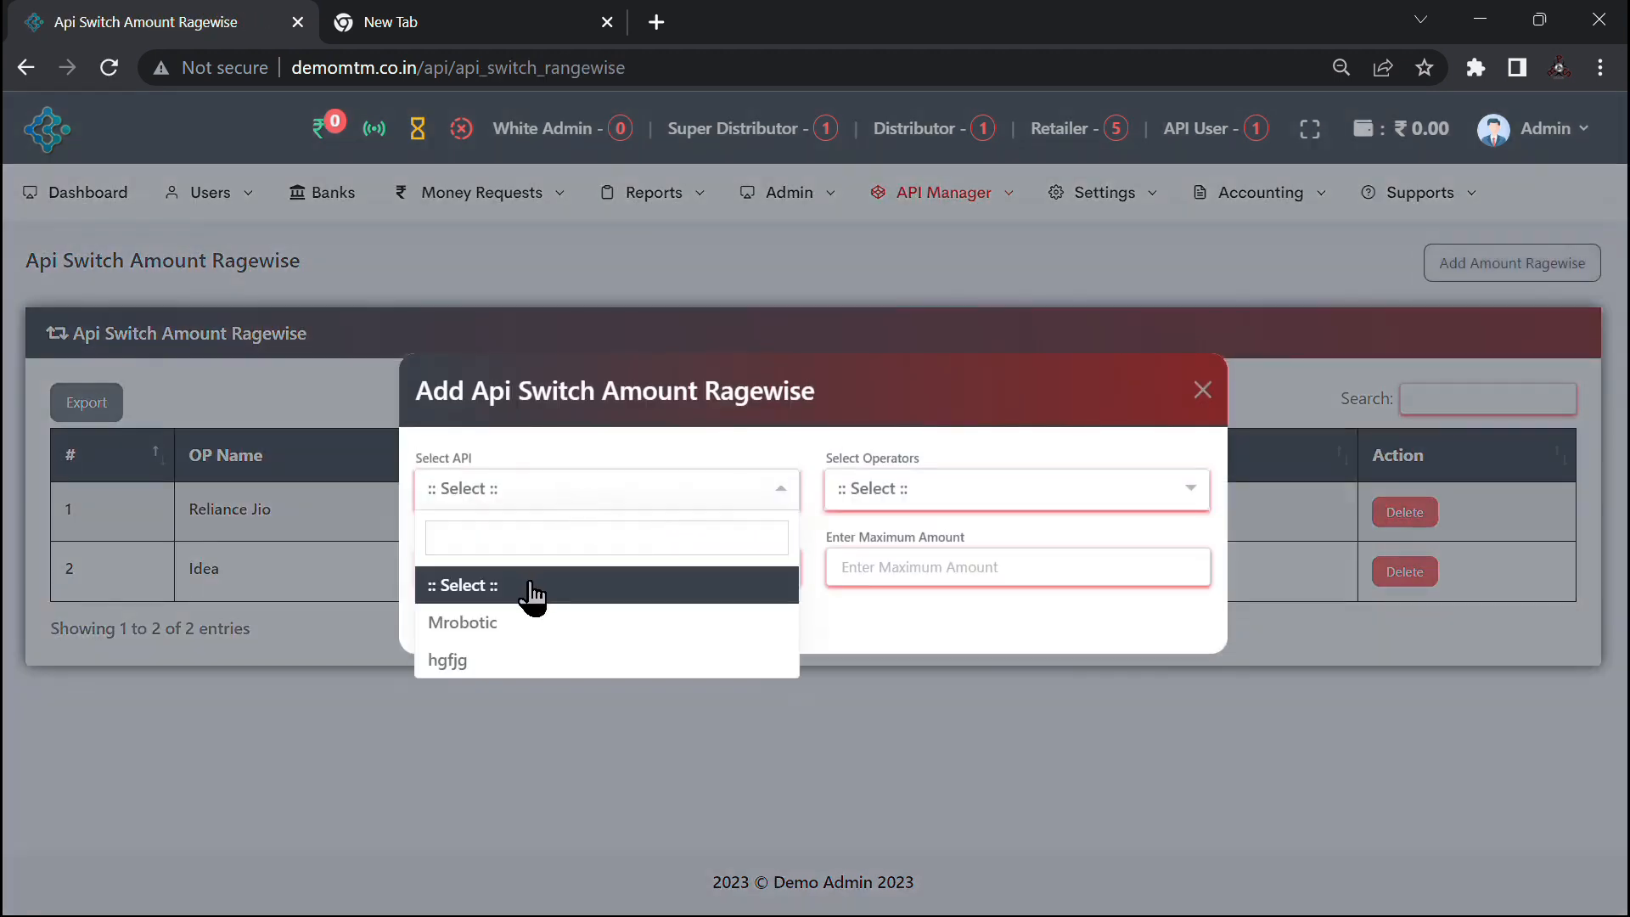
click(535, 622)
click(1061, 491)
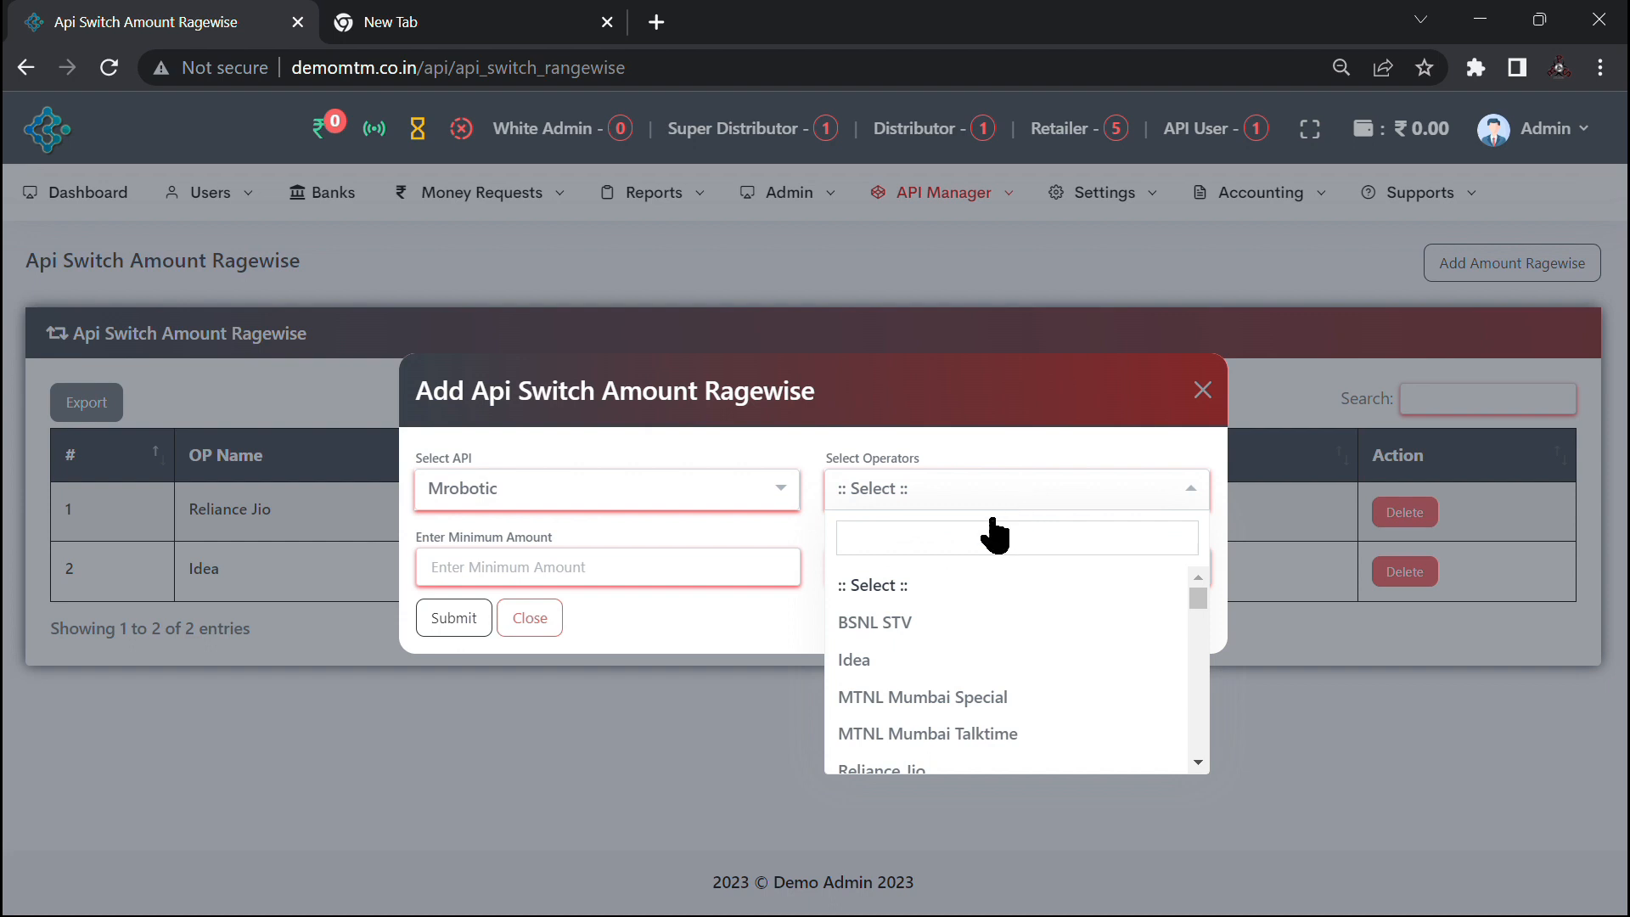
click(887, 628)
Step: Set the rule's amount range to 10 through 100 and submit it
click(615, 566)
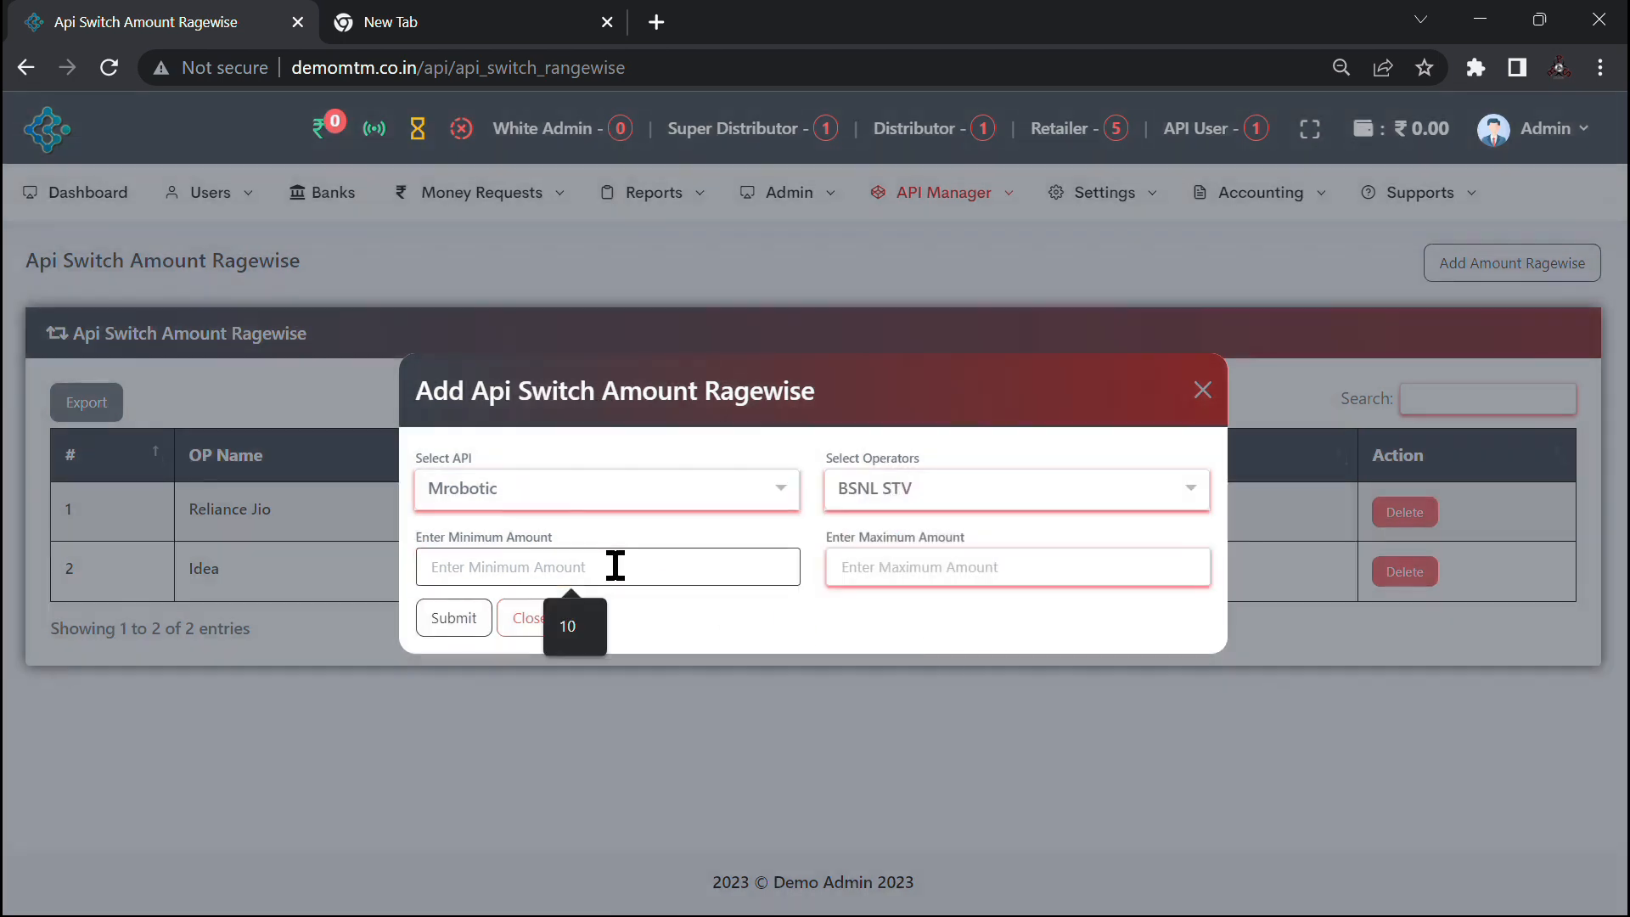
text(10)
click(976, 568)
text(100)
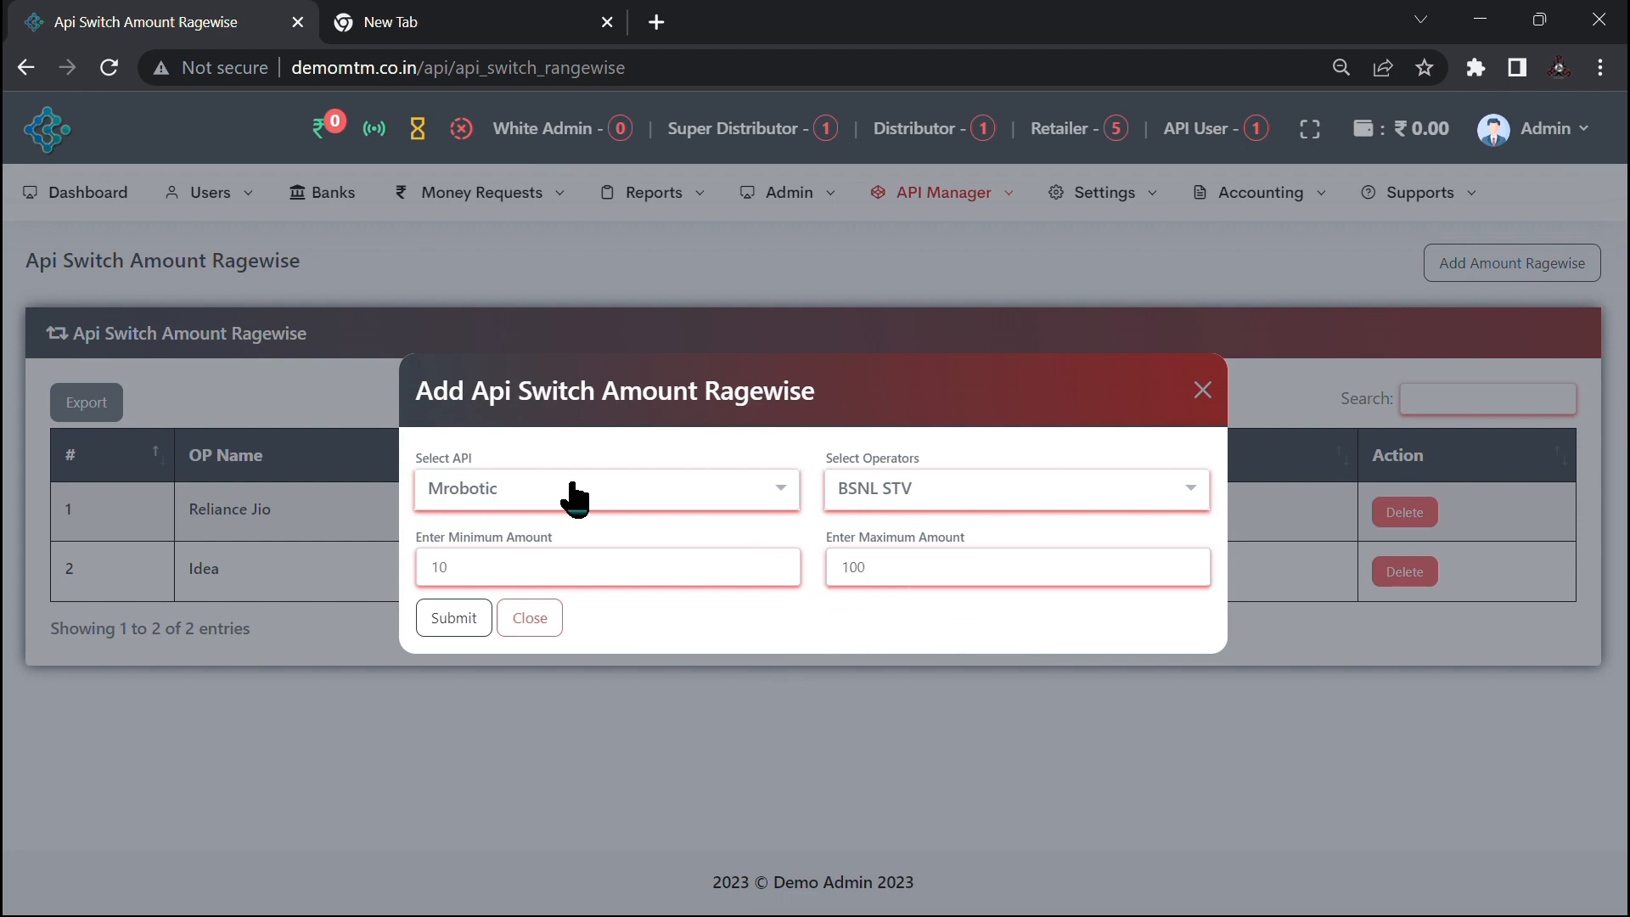
click(458, 617)
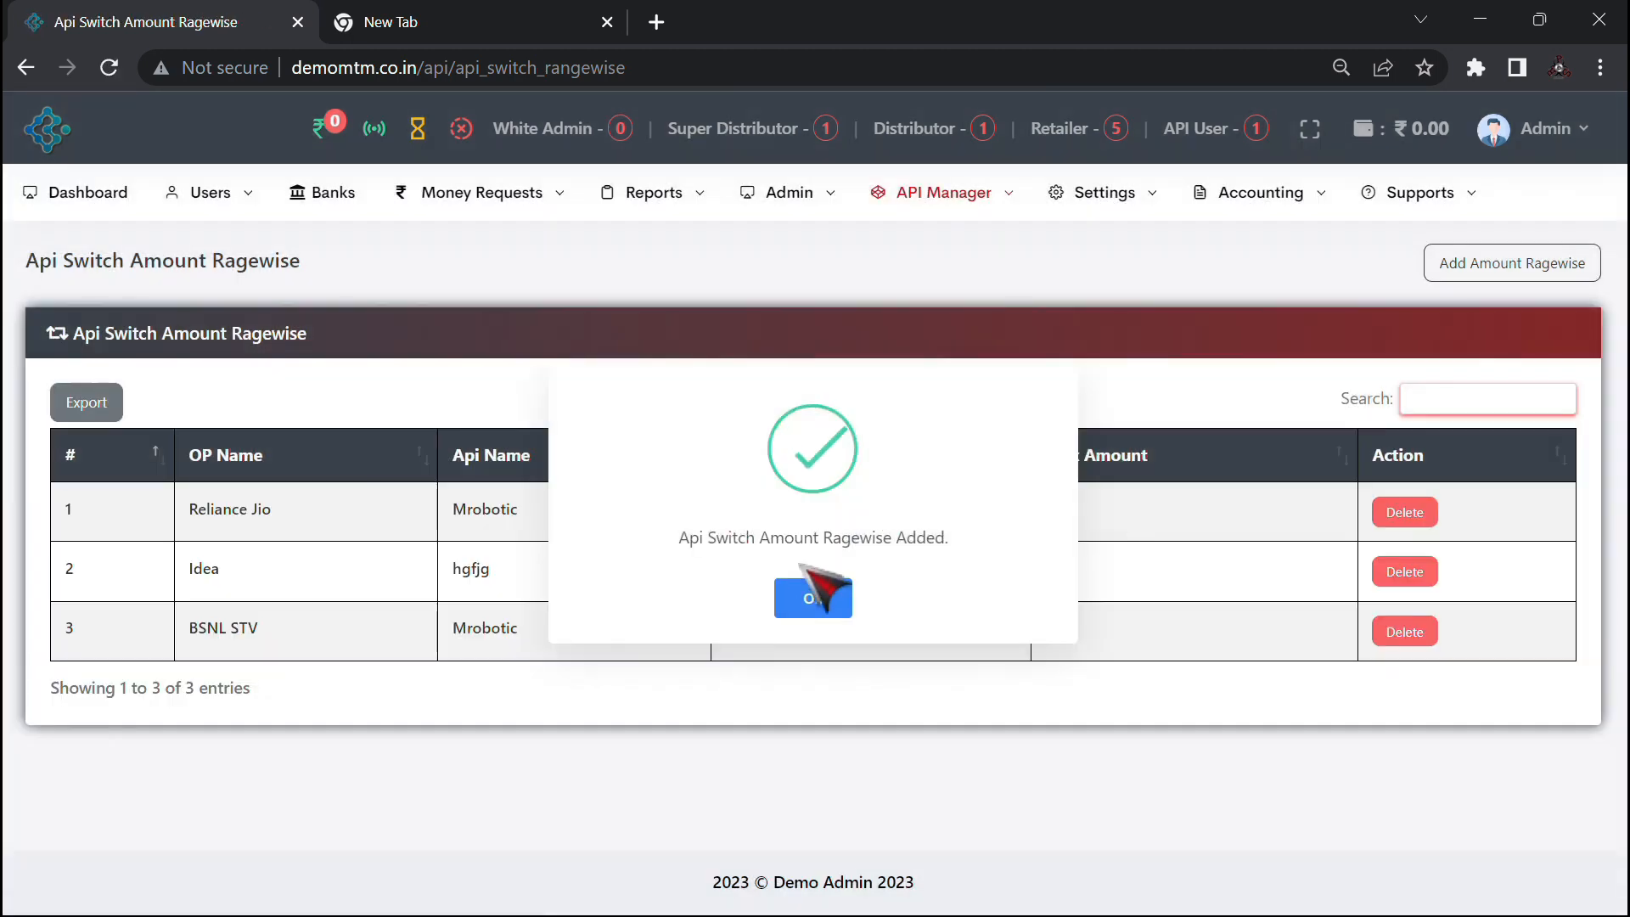
click(802, 573)
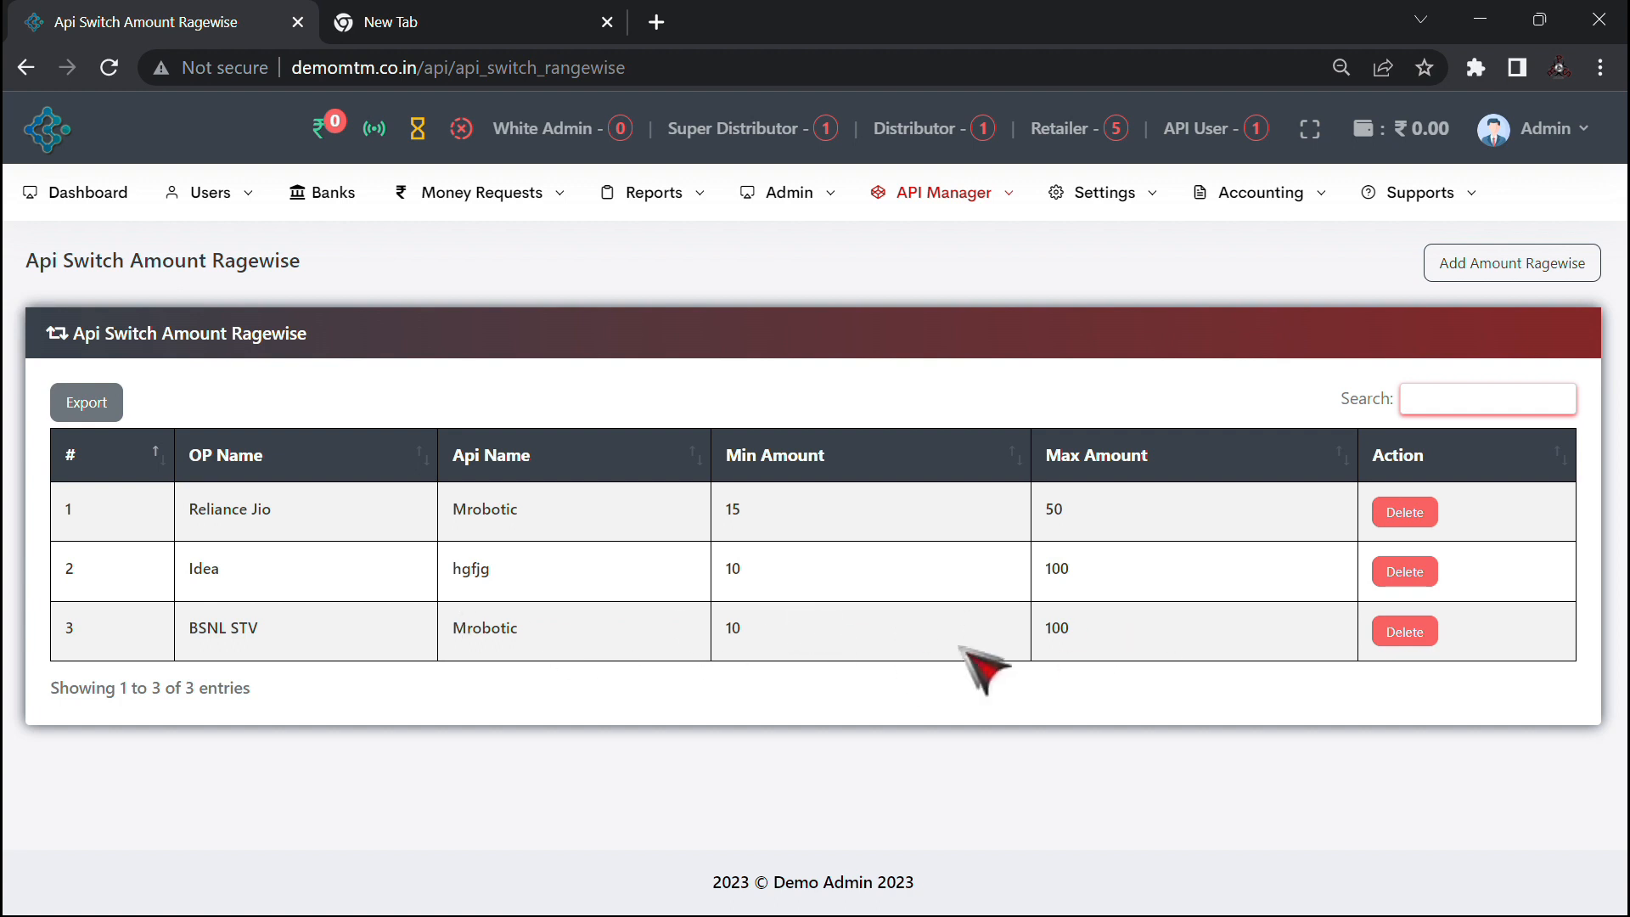
mouse_move(942, 207)
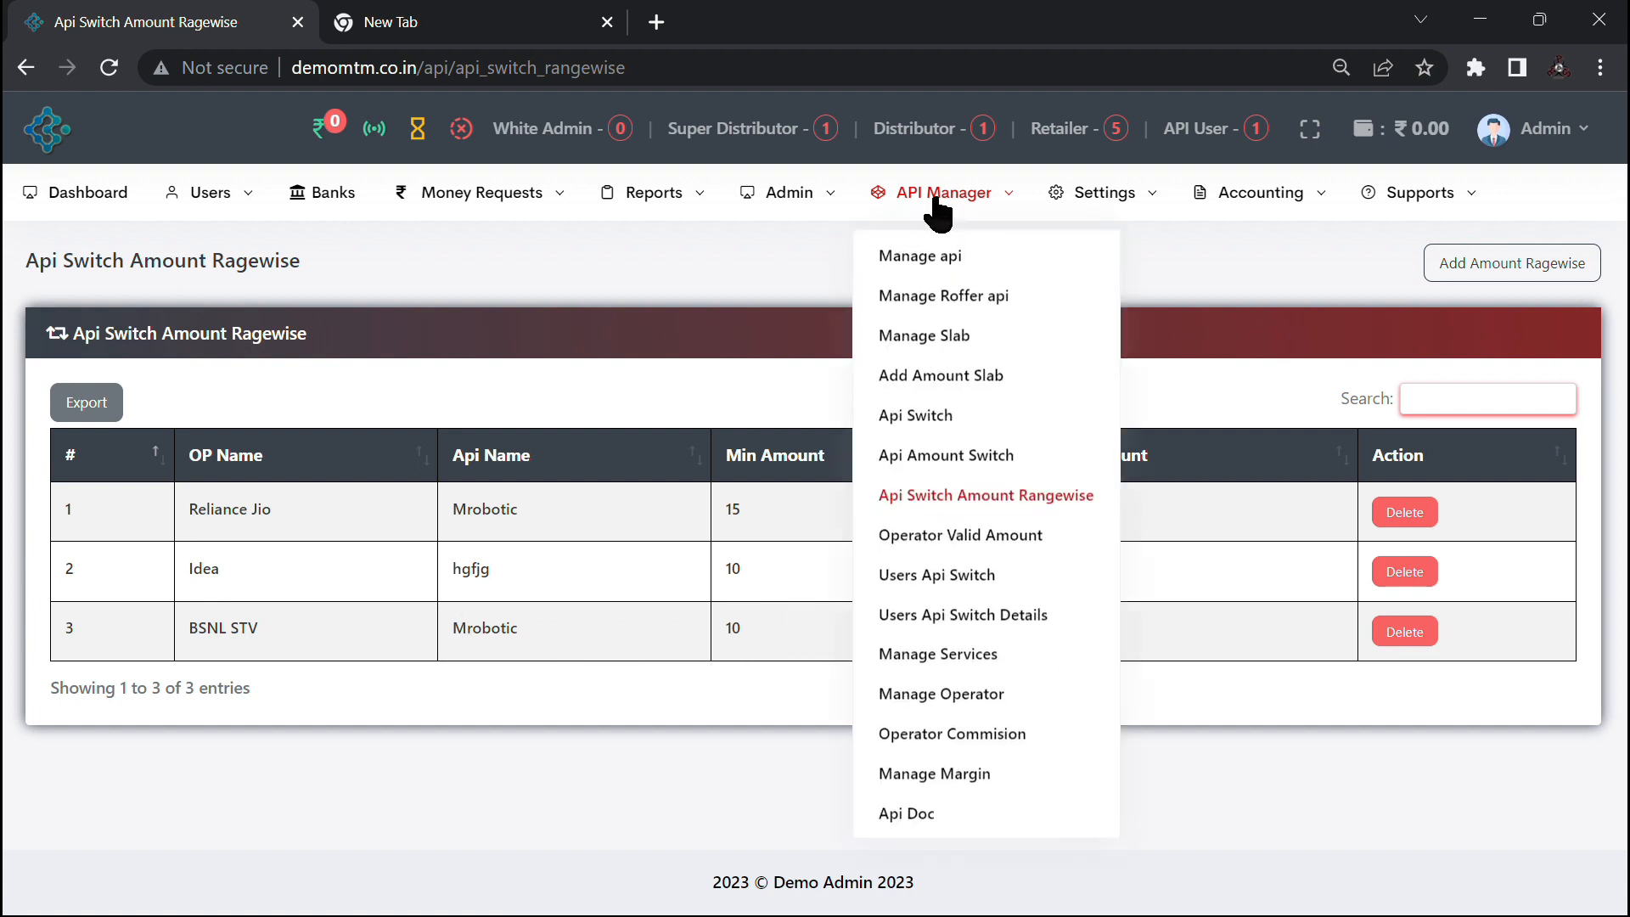
Step: View the Operators Valid Amount page with Idea's amounts 99, 179 and 155
click(968, 541)
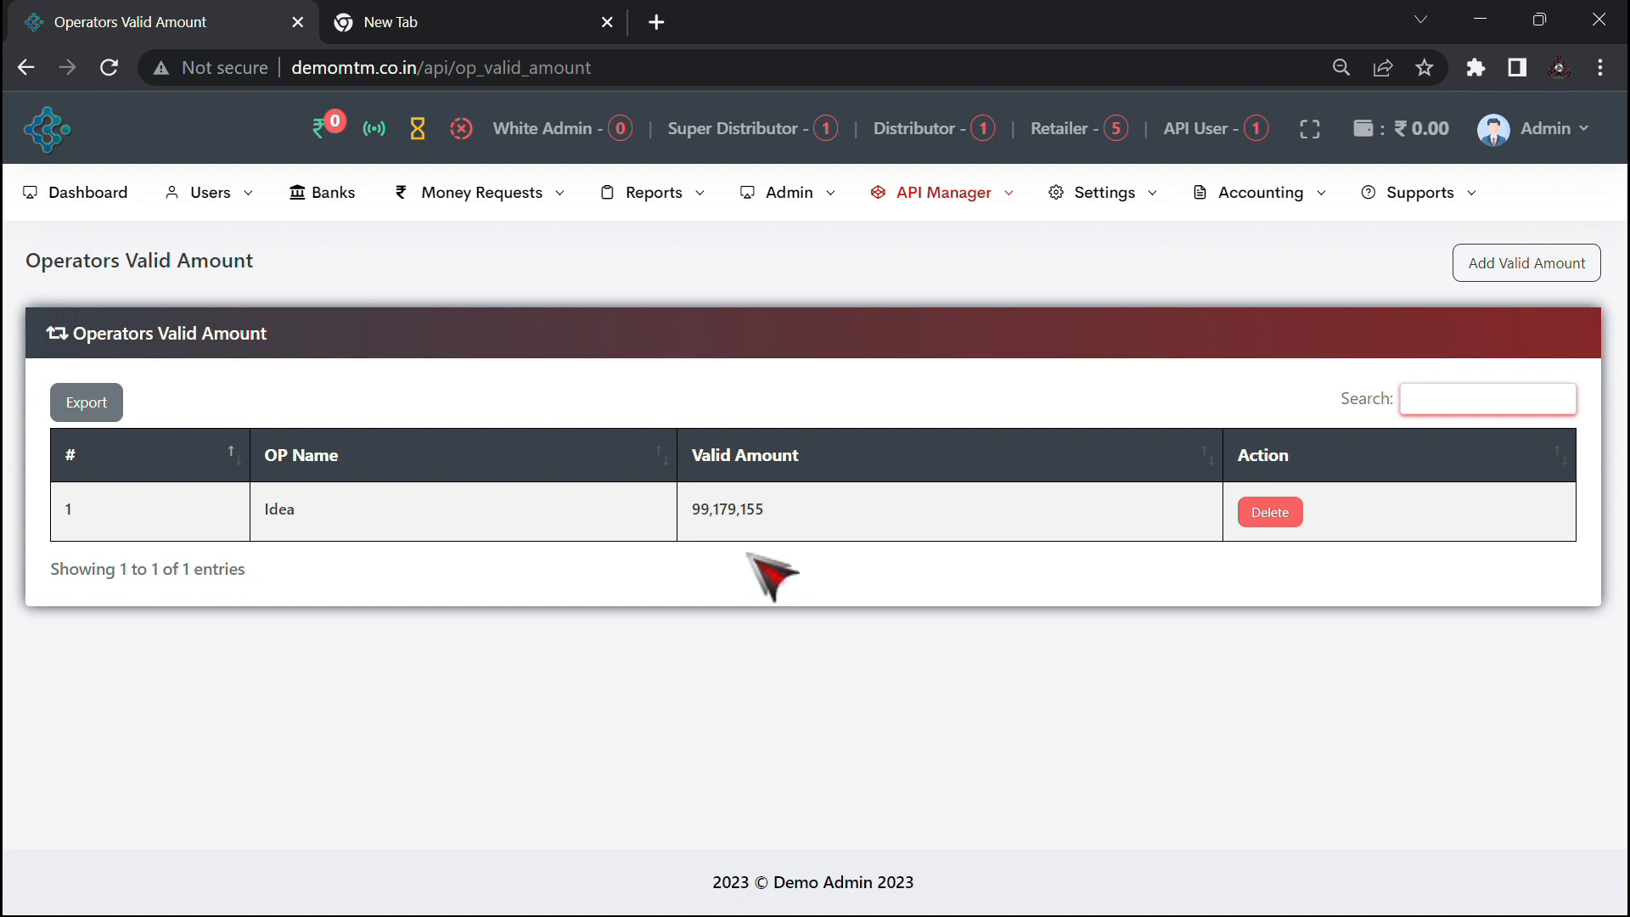
click(942, 192)
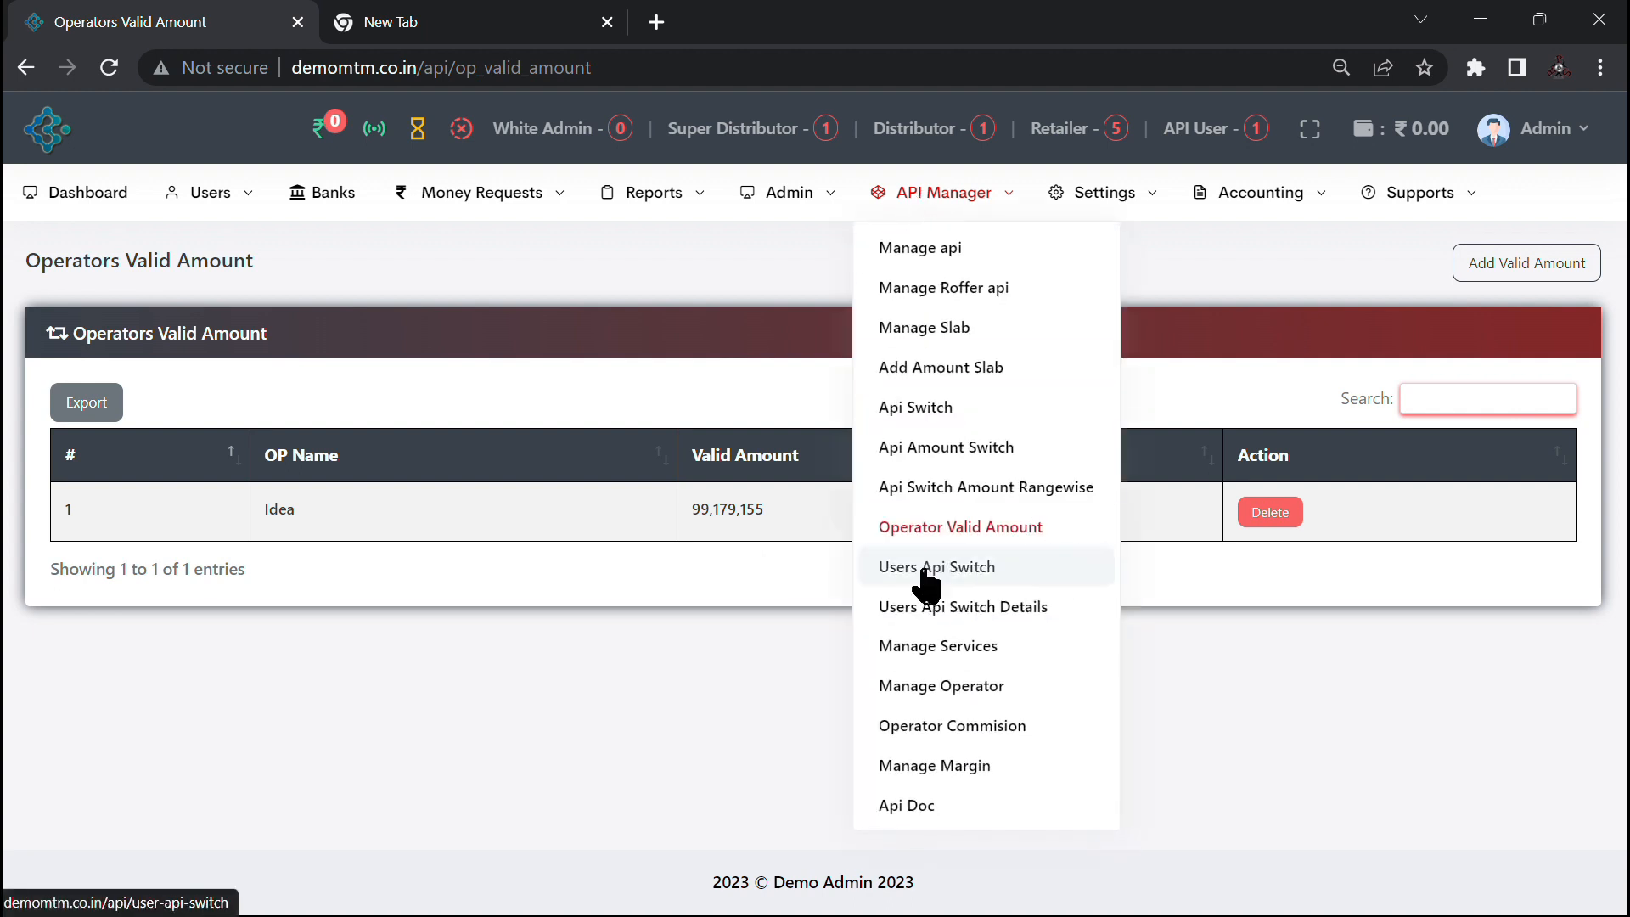
Step: Enter a user's mobile number and PREPAID in Users Api Switch, then view Users Api Switch Details
click(962, 577)
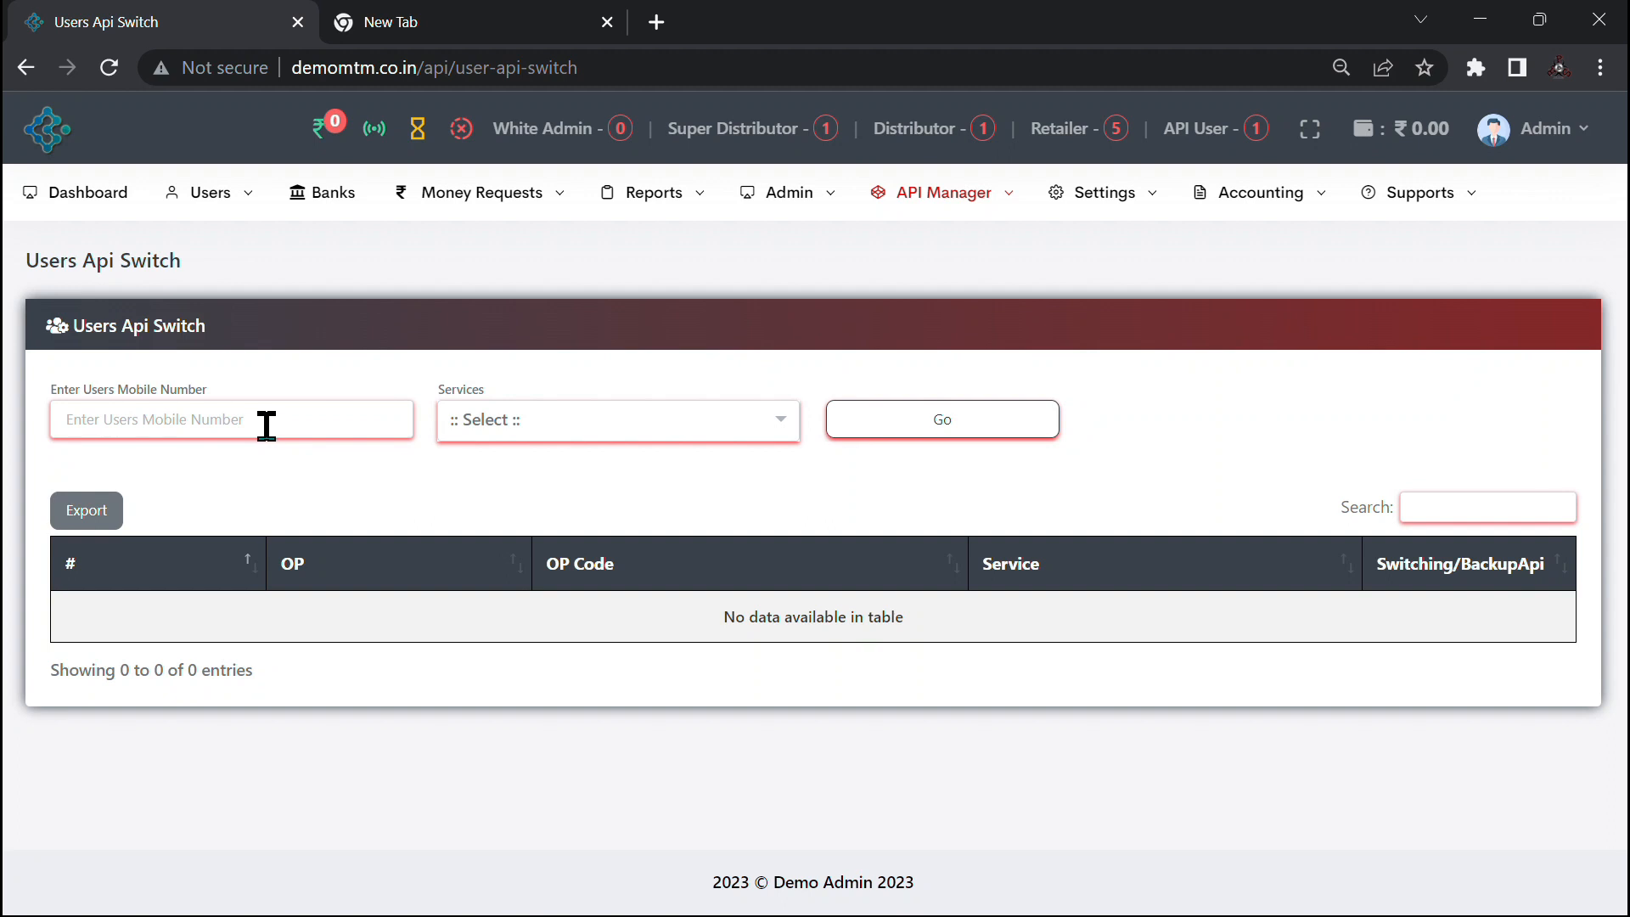
text(54564)
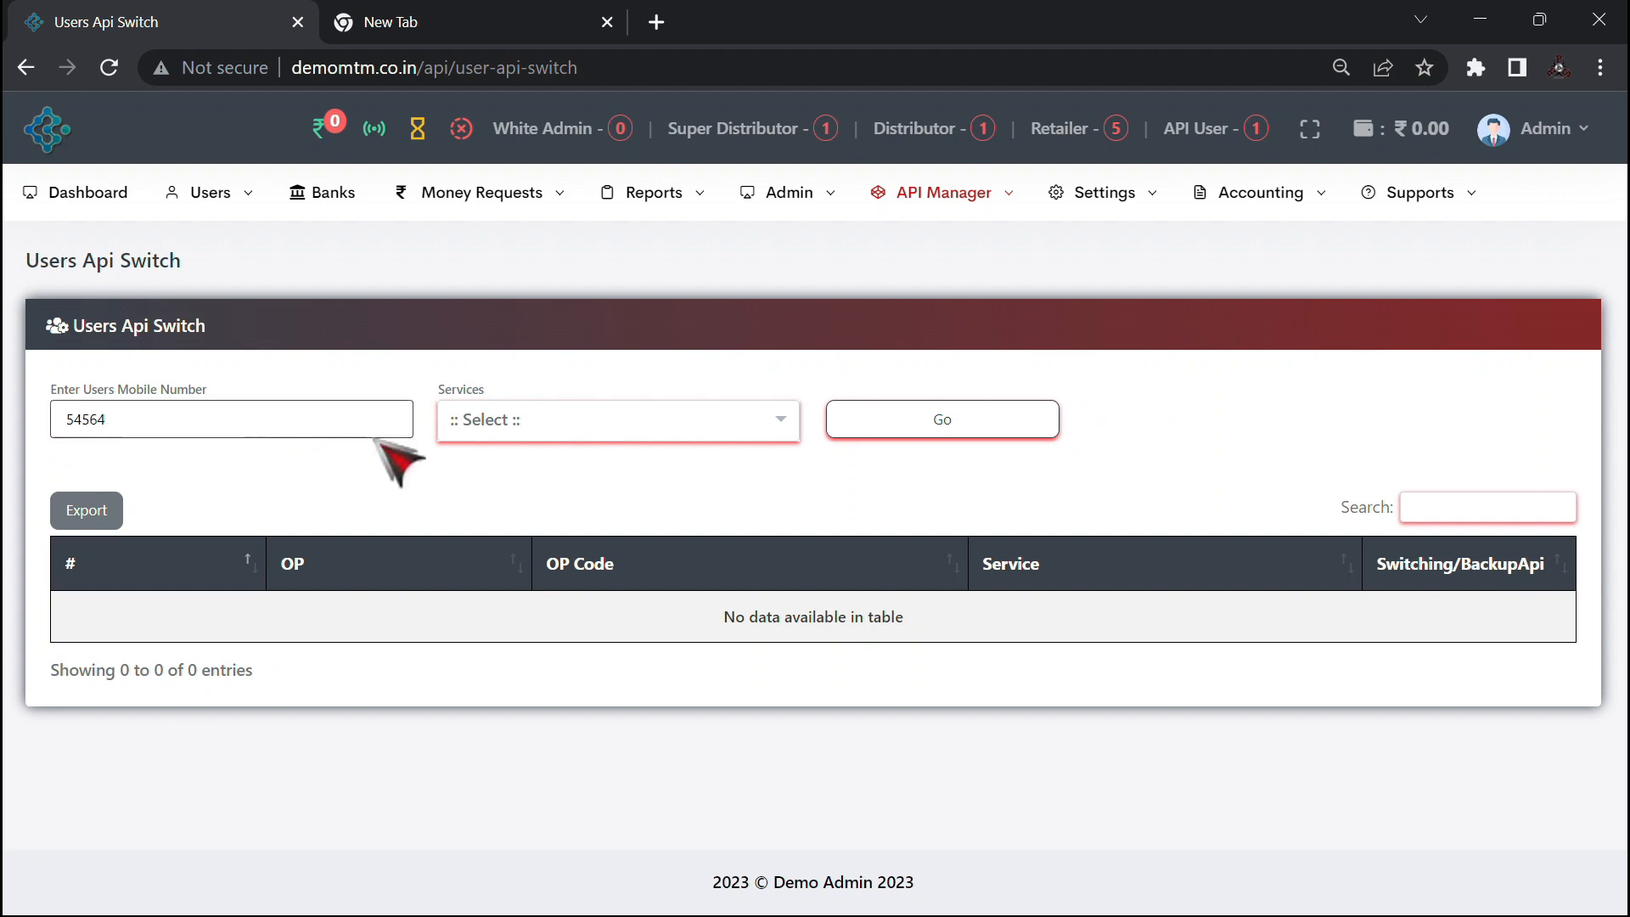
click(536, 436)
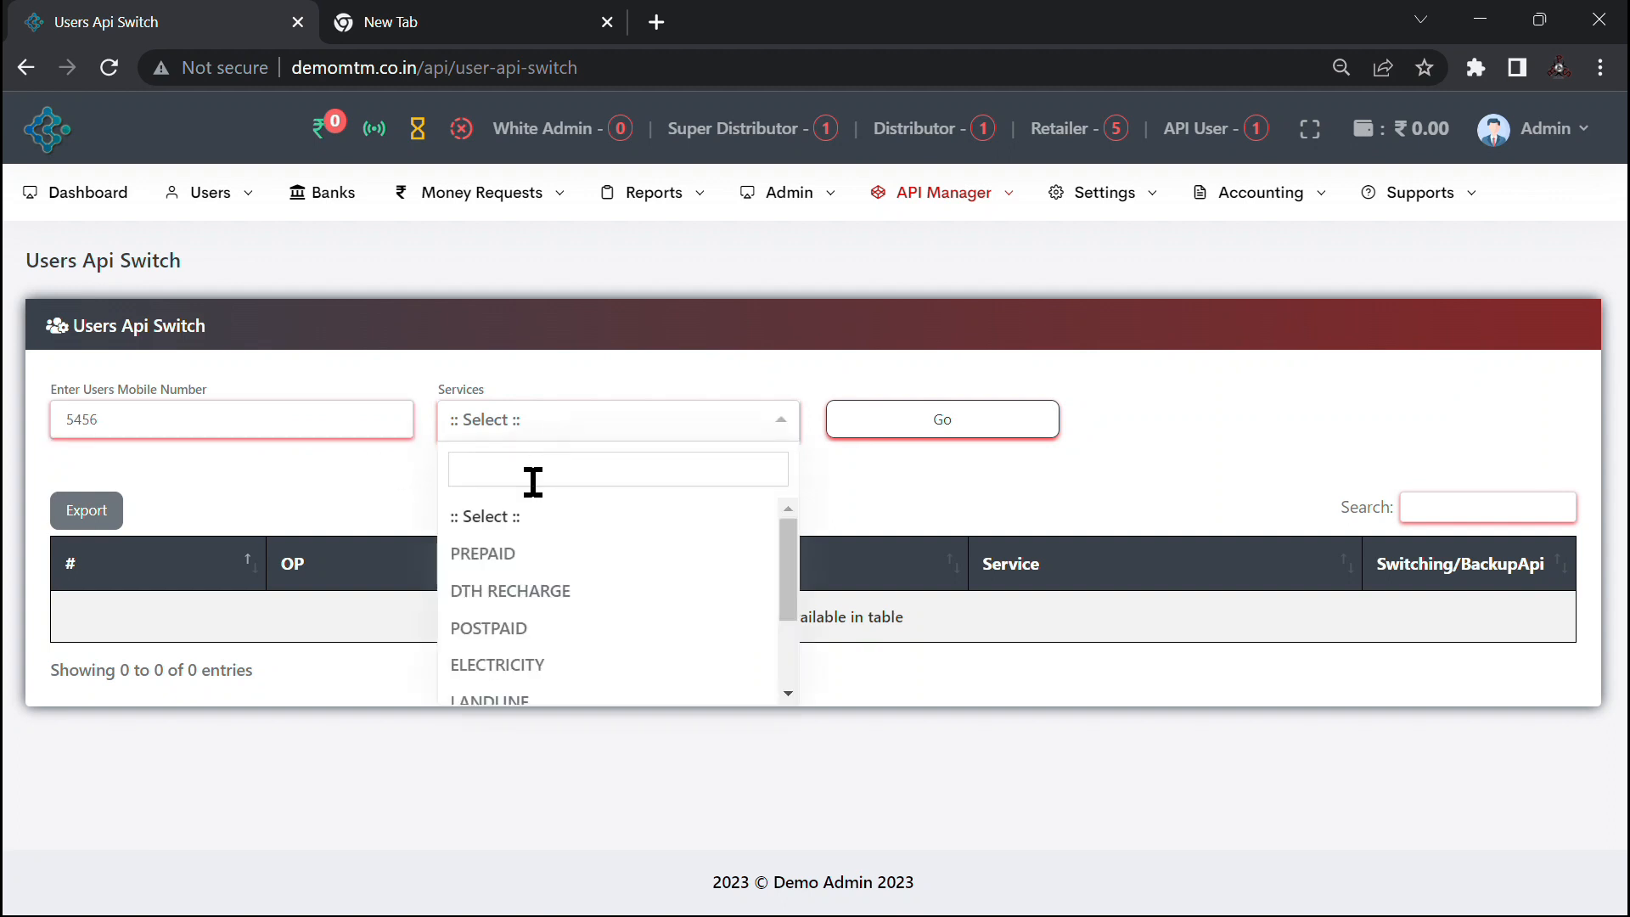
click(509, 553)
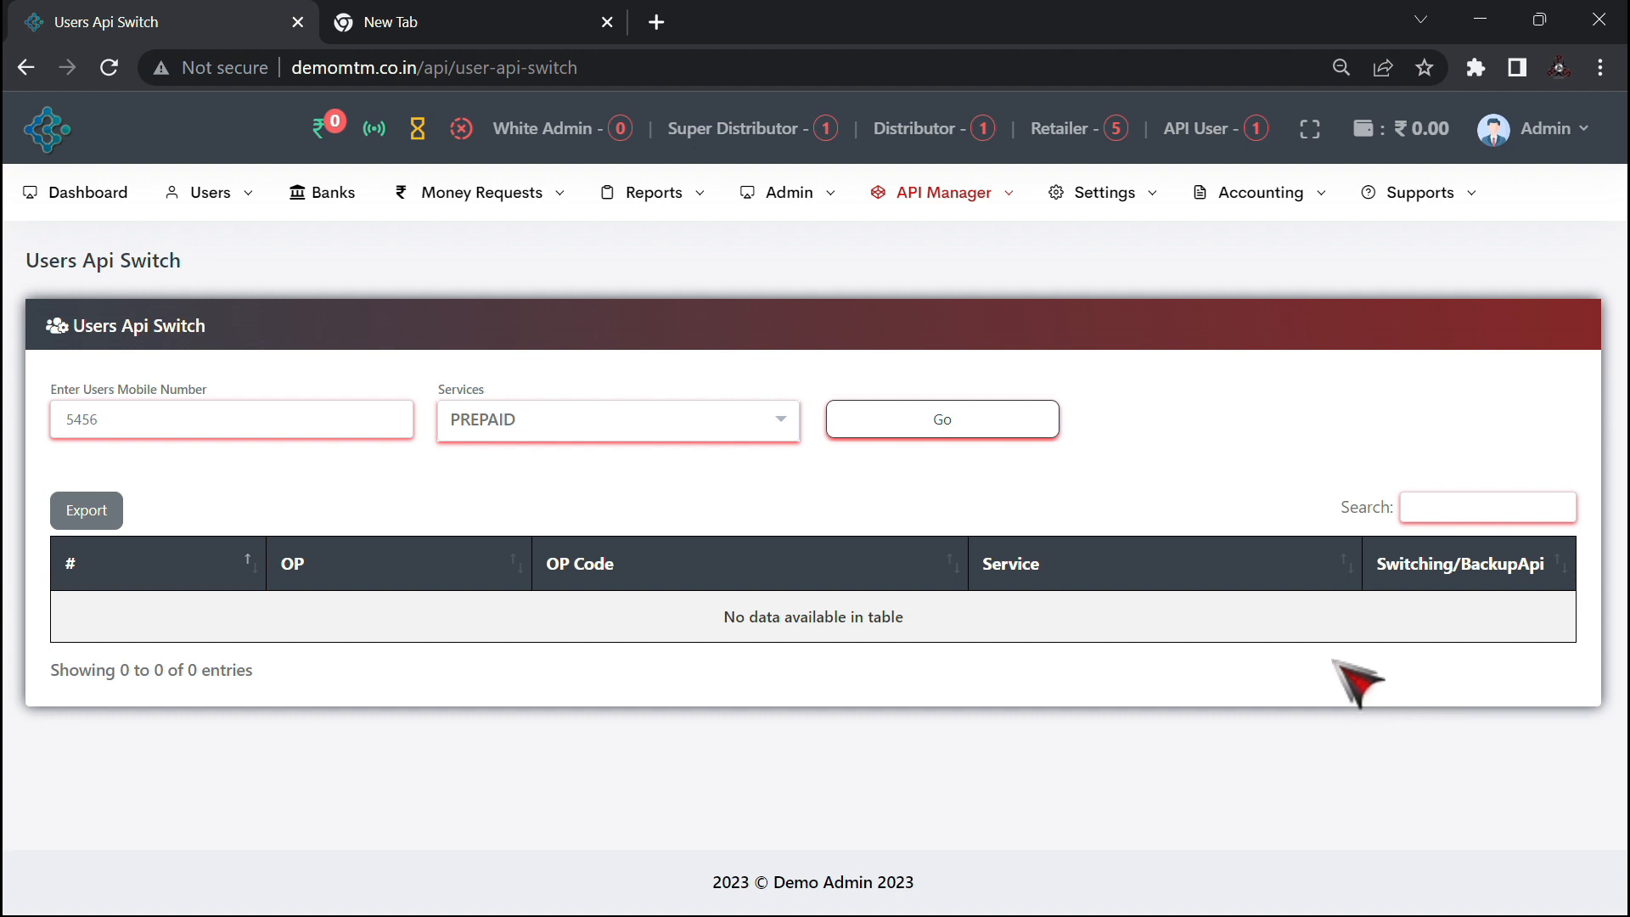
mouse_move(962, 204)
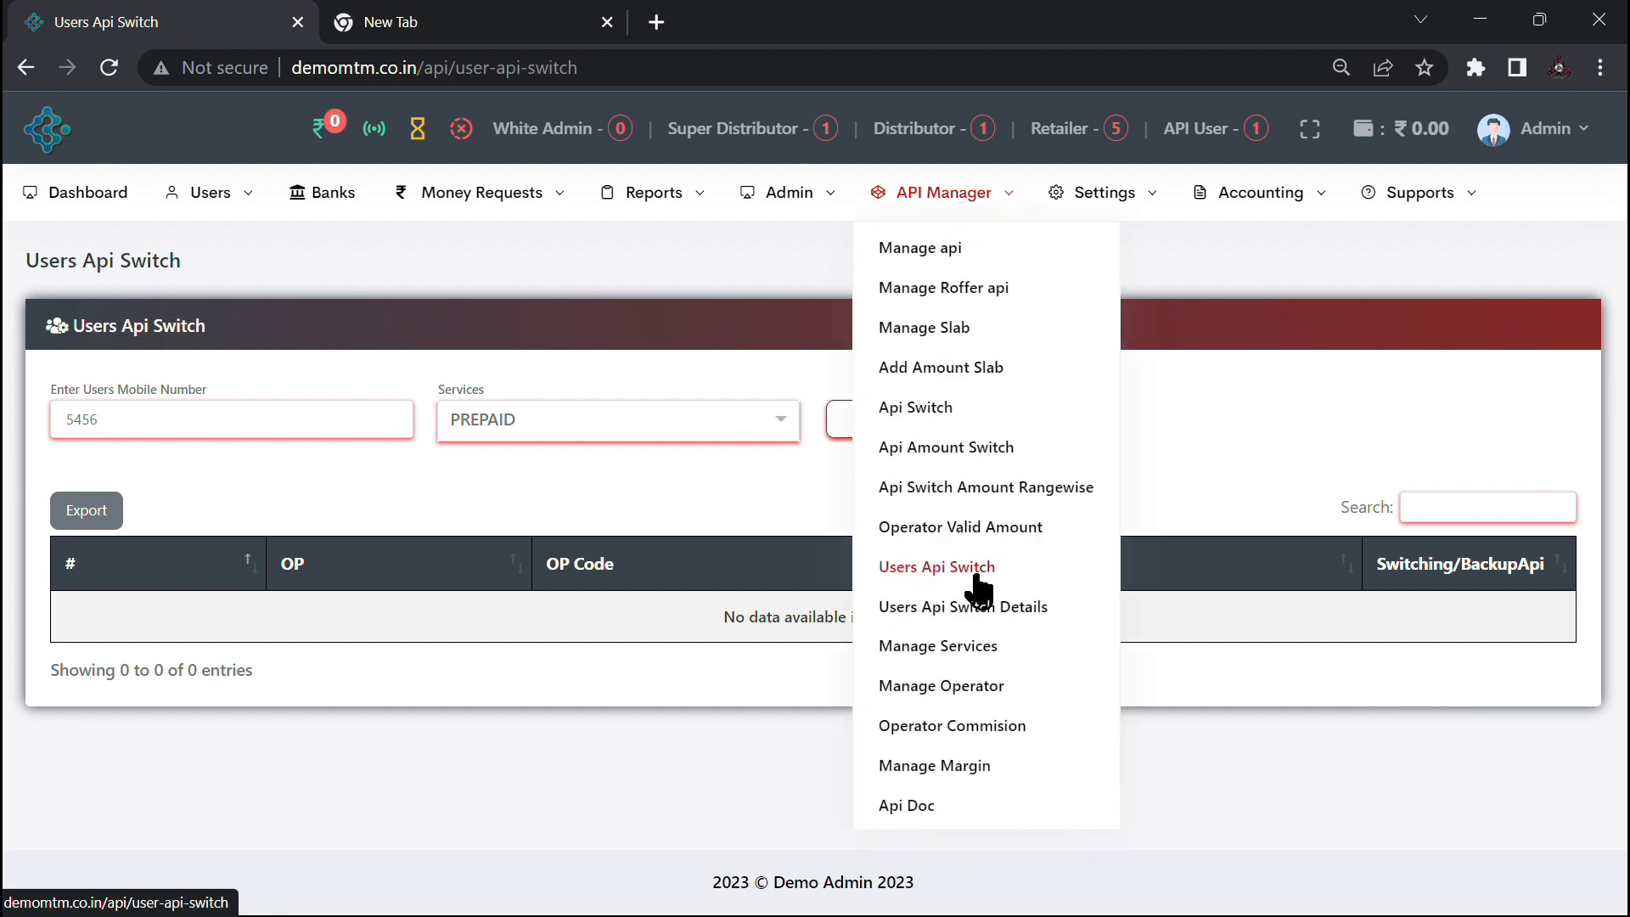
click(975, 608)
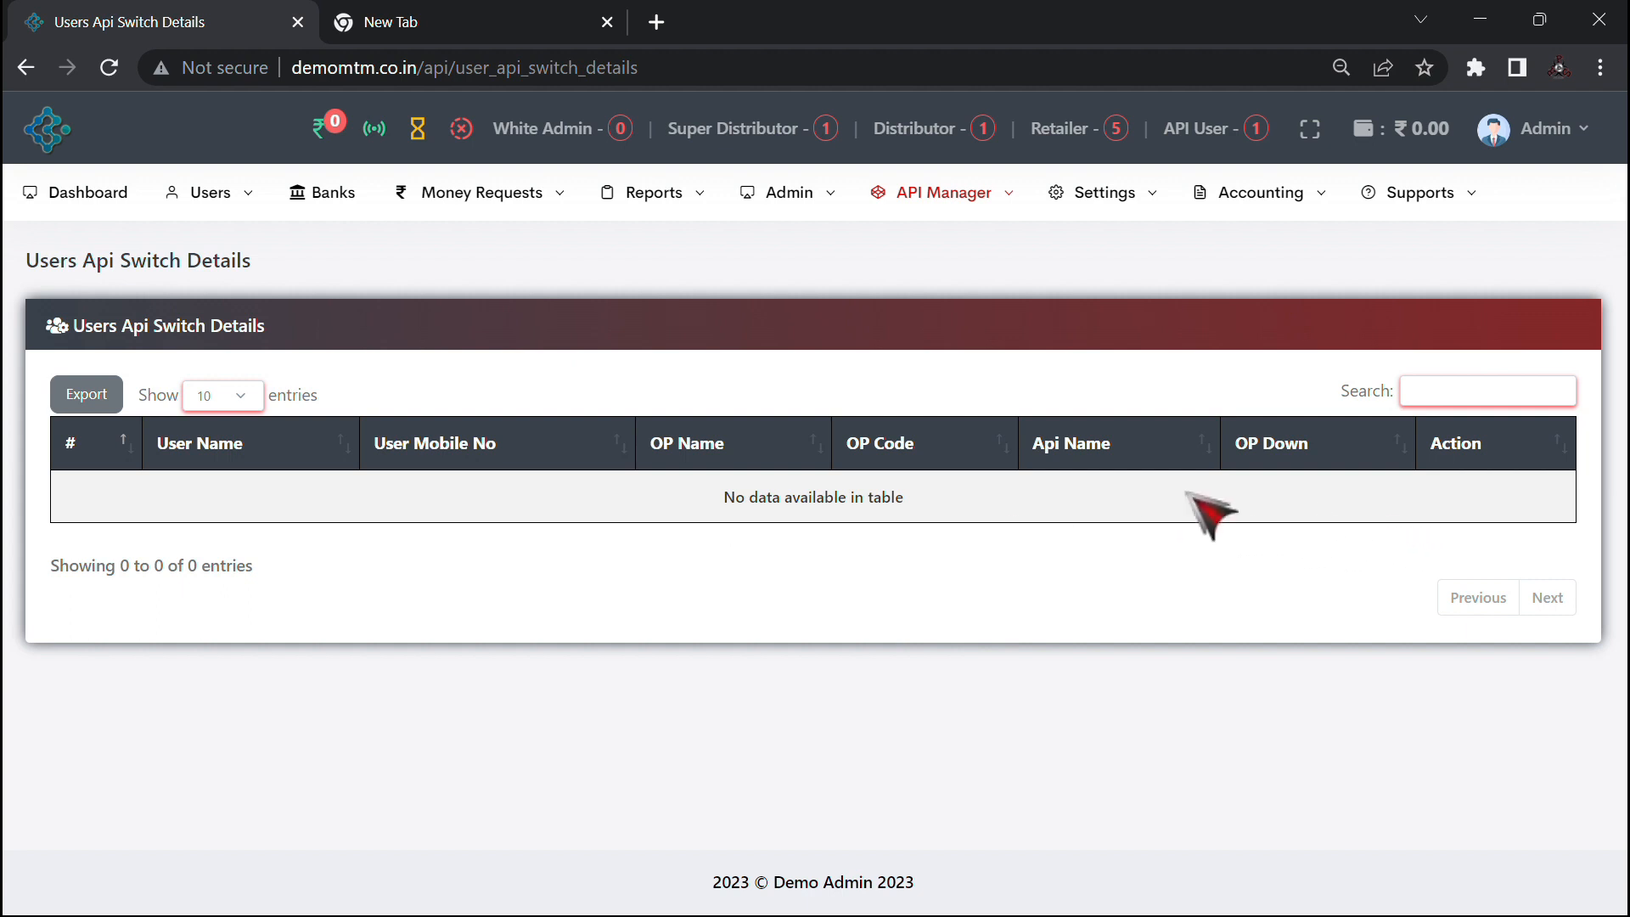
Step: Switch the PREPAID service off and back on in Manage Services, leaving it active
mouse_move(931, 192)
click(938, 658)
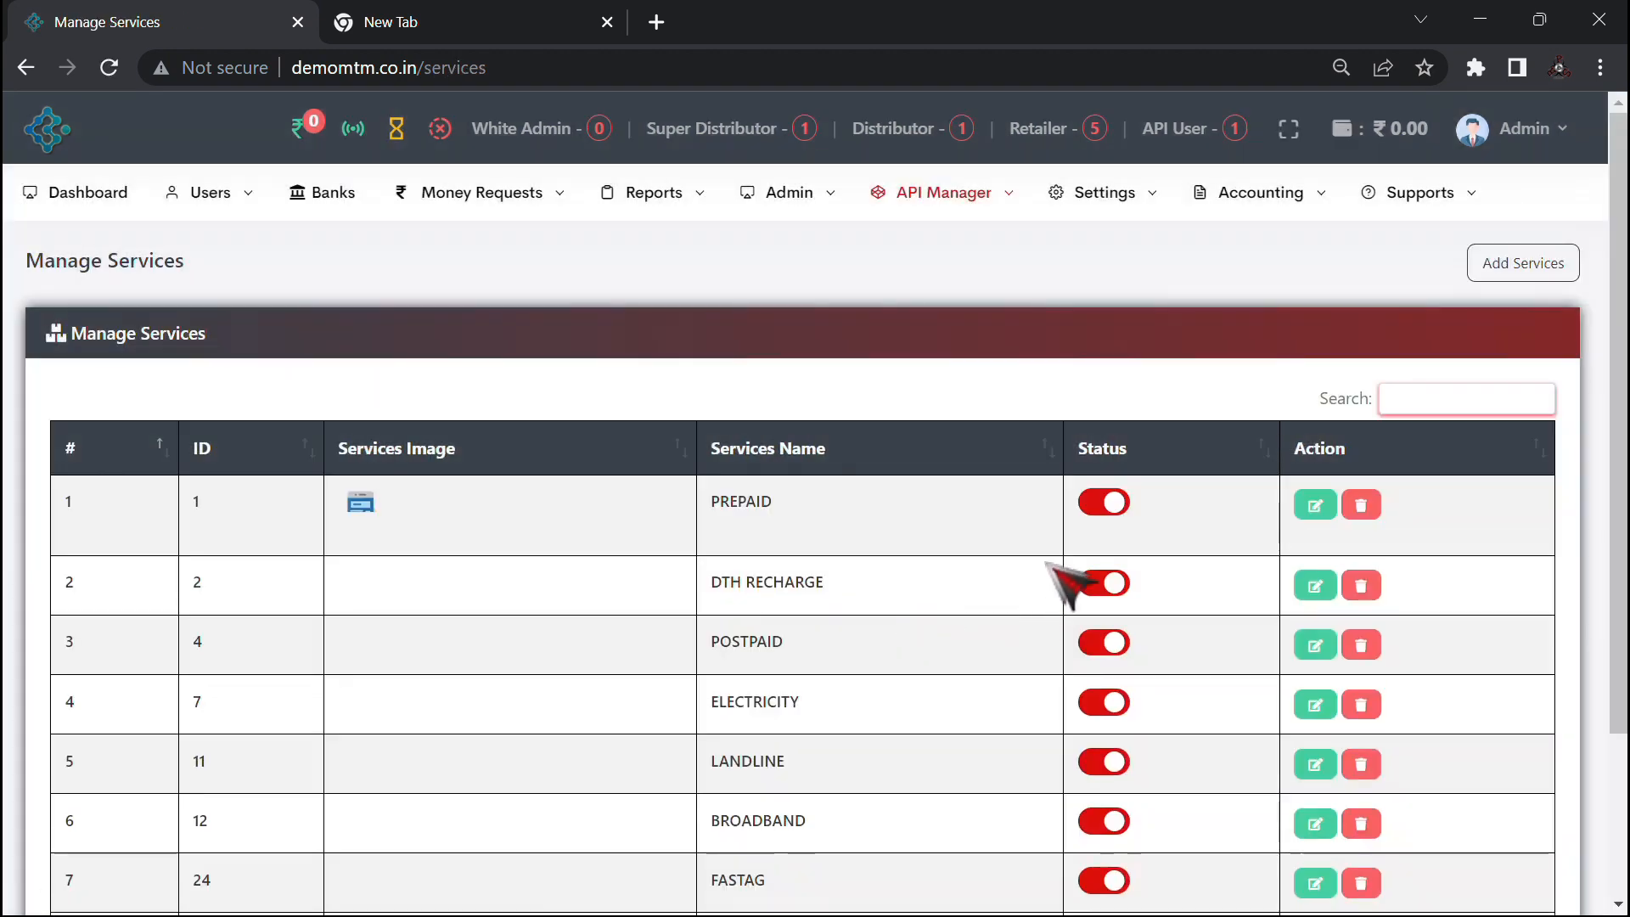
scroll(1044, 585, down, 2)
scroll(1052, 595, up, 2)
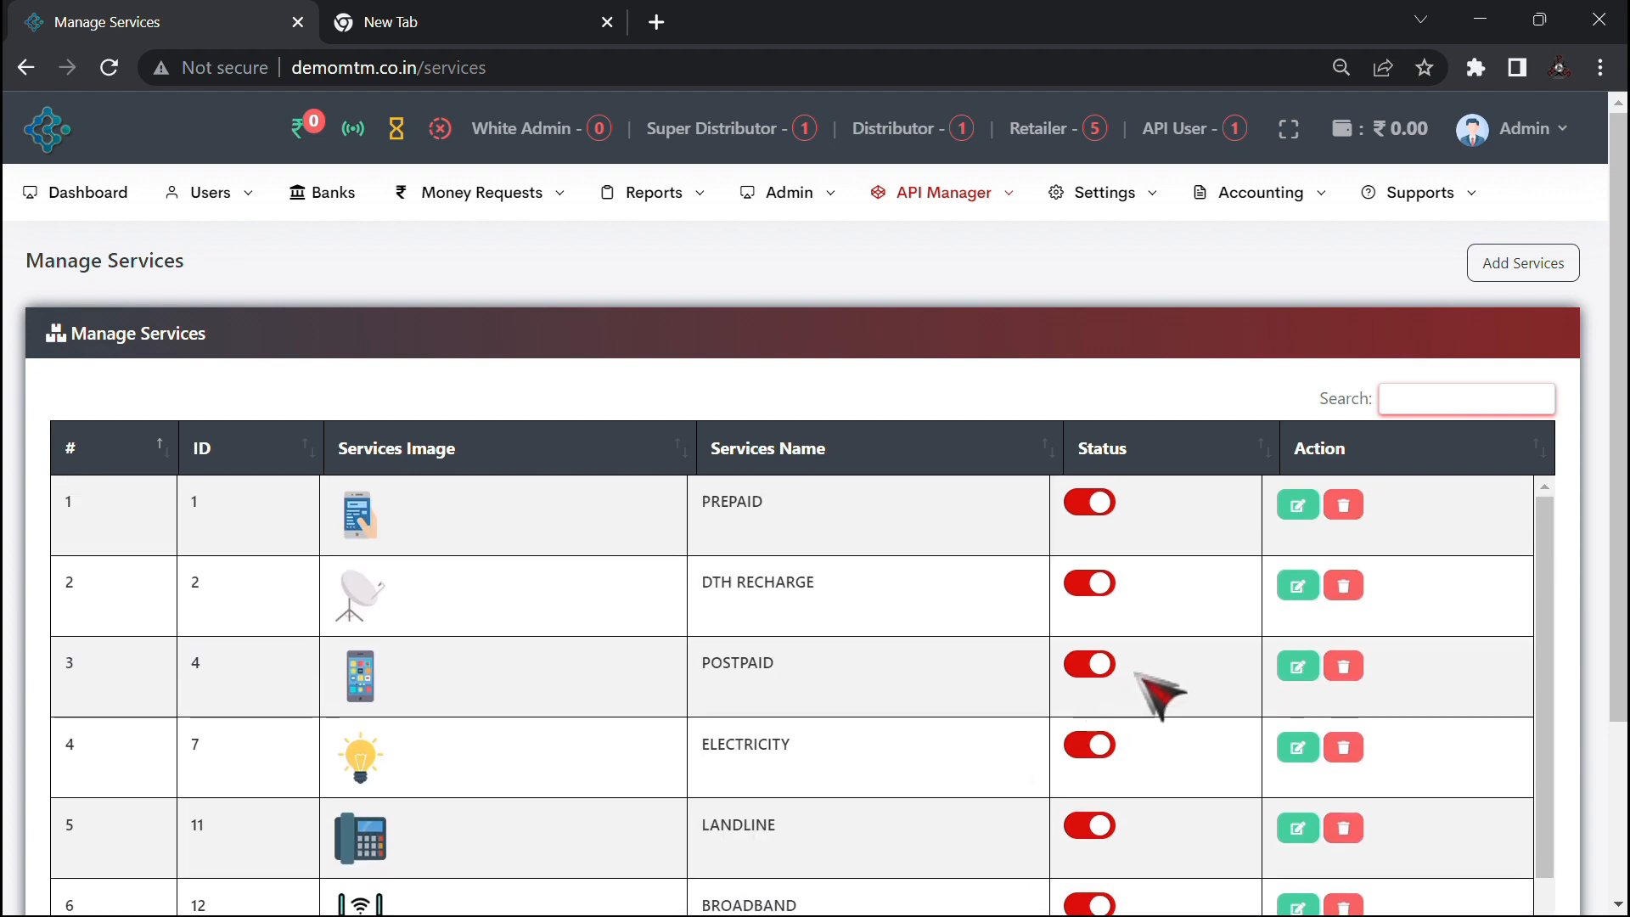
click(1099, 502)
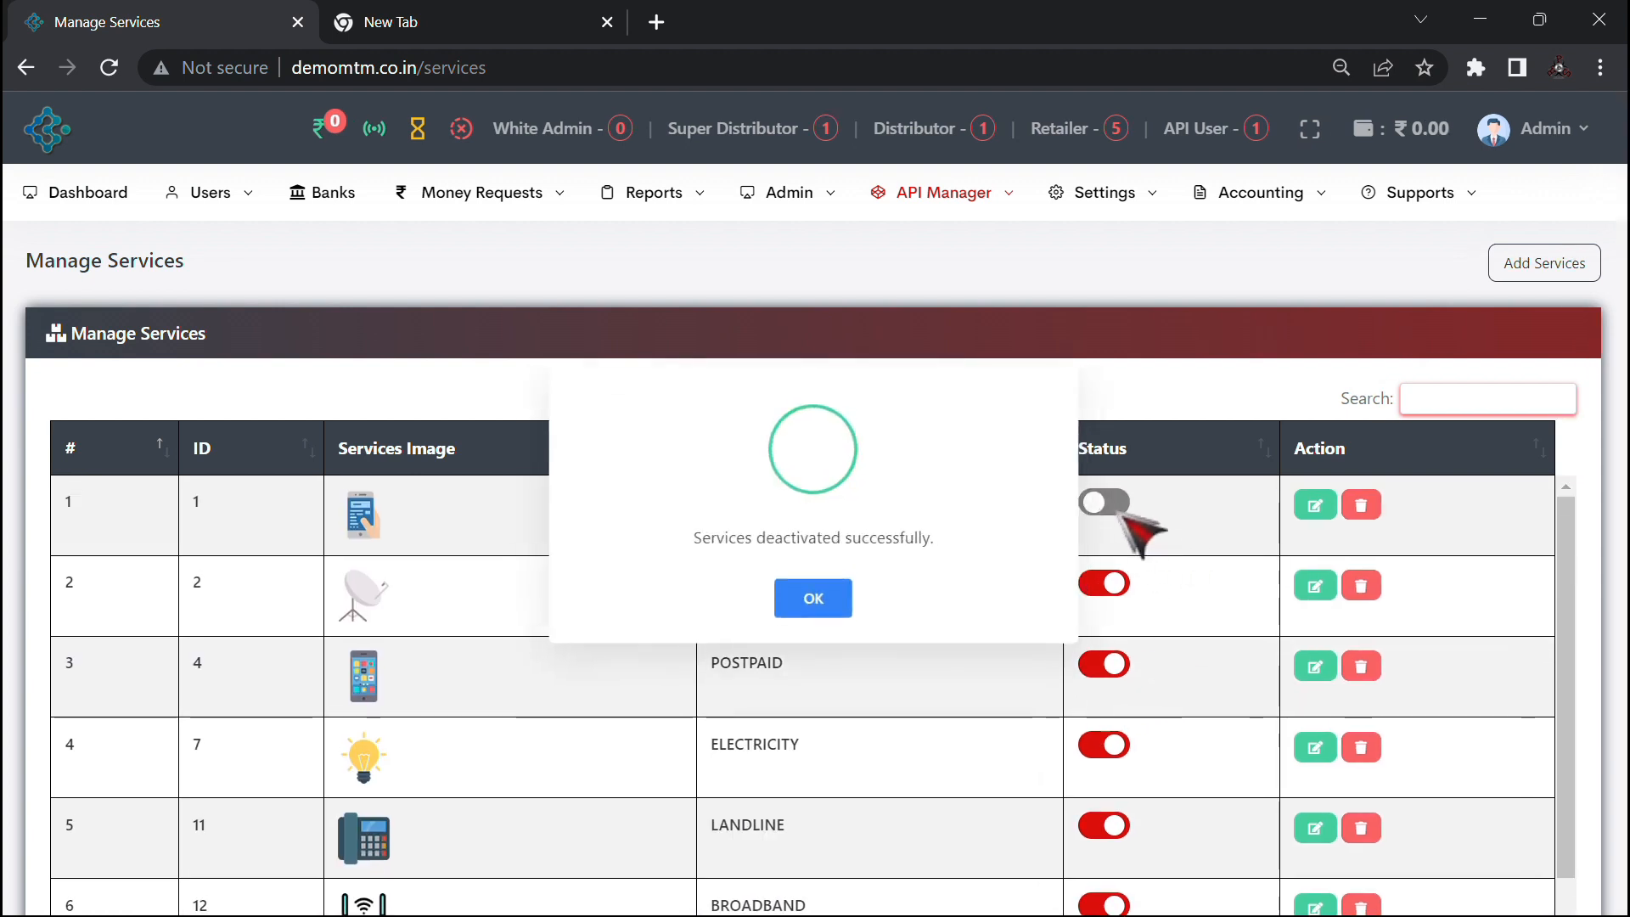
click(1138, 532)
click(1103, 504)
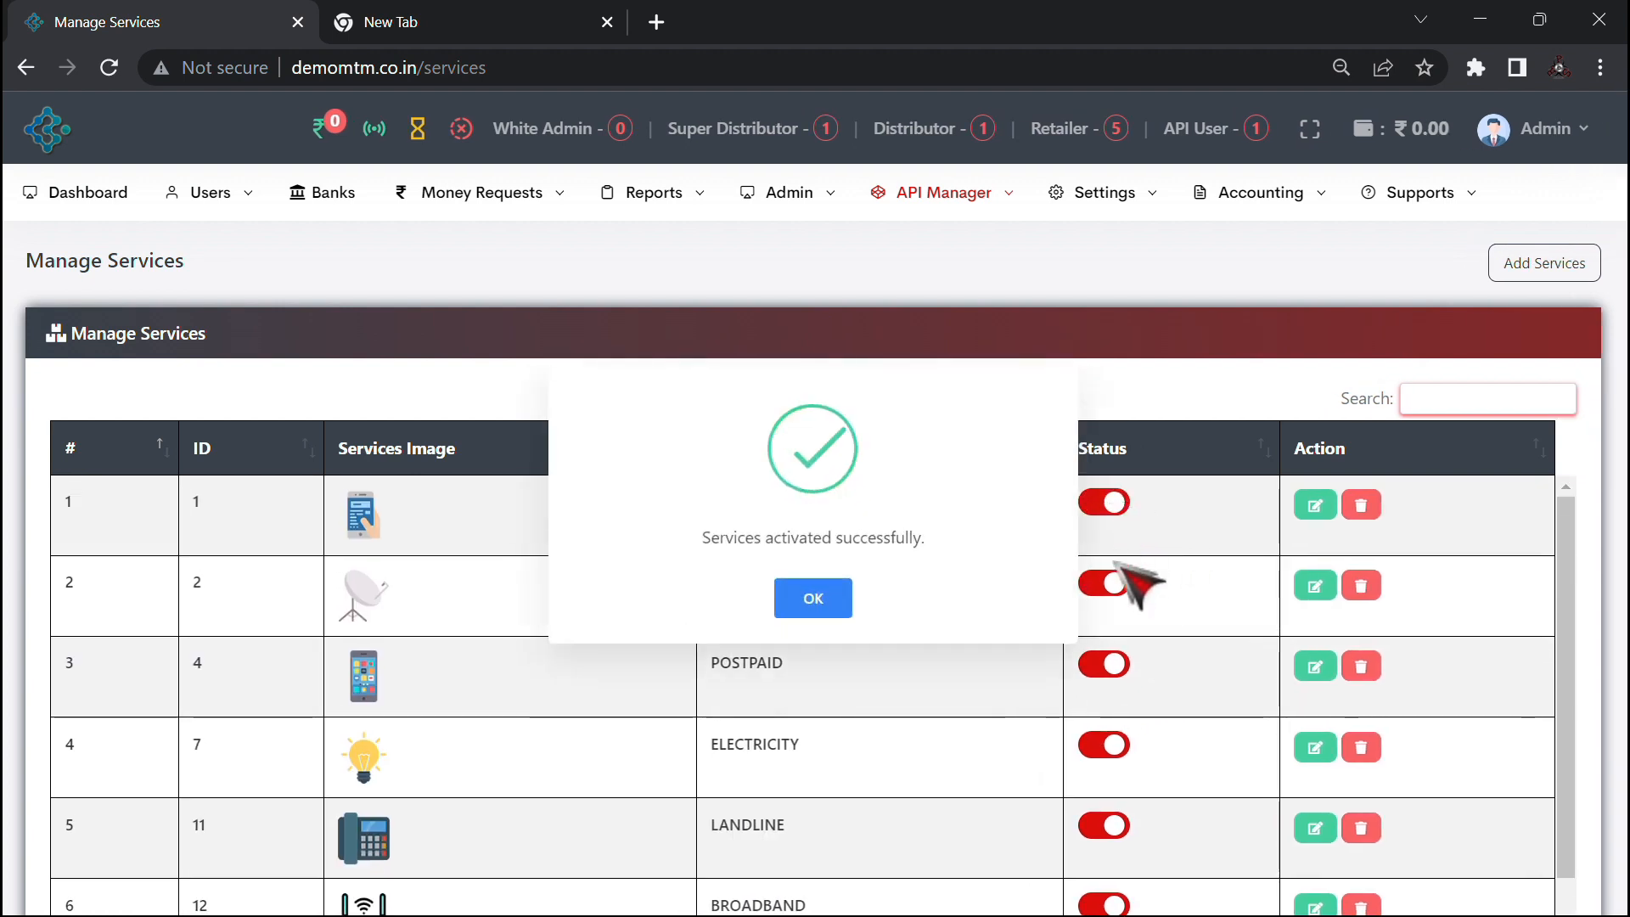
click(1135, 582)
click(942, 192)
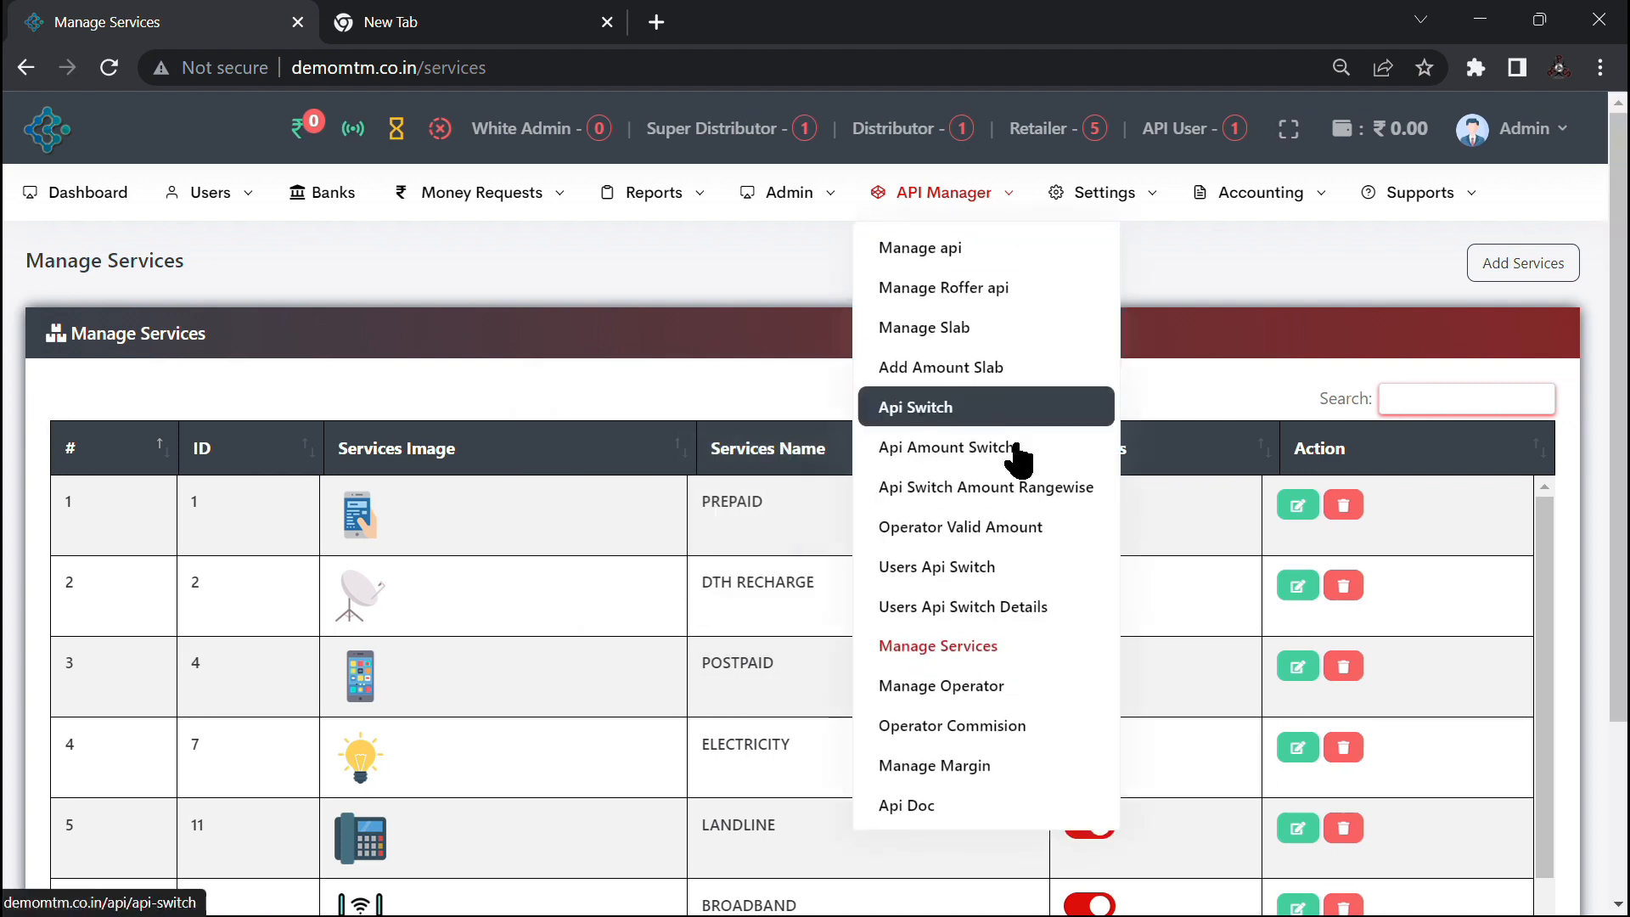
click(1014, 686)
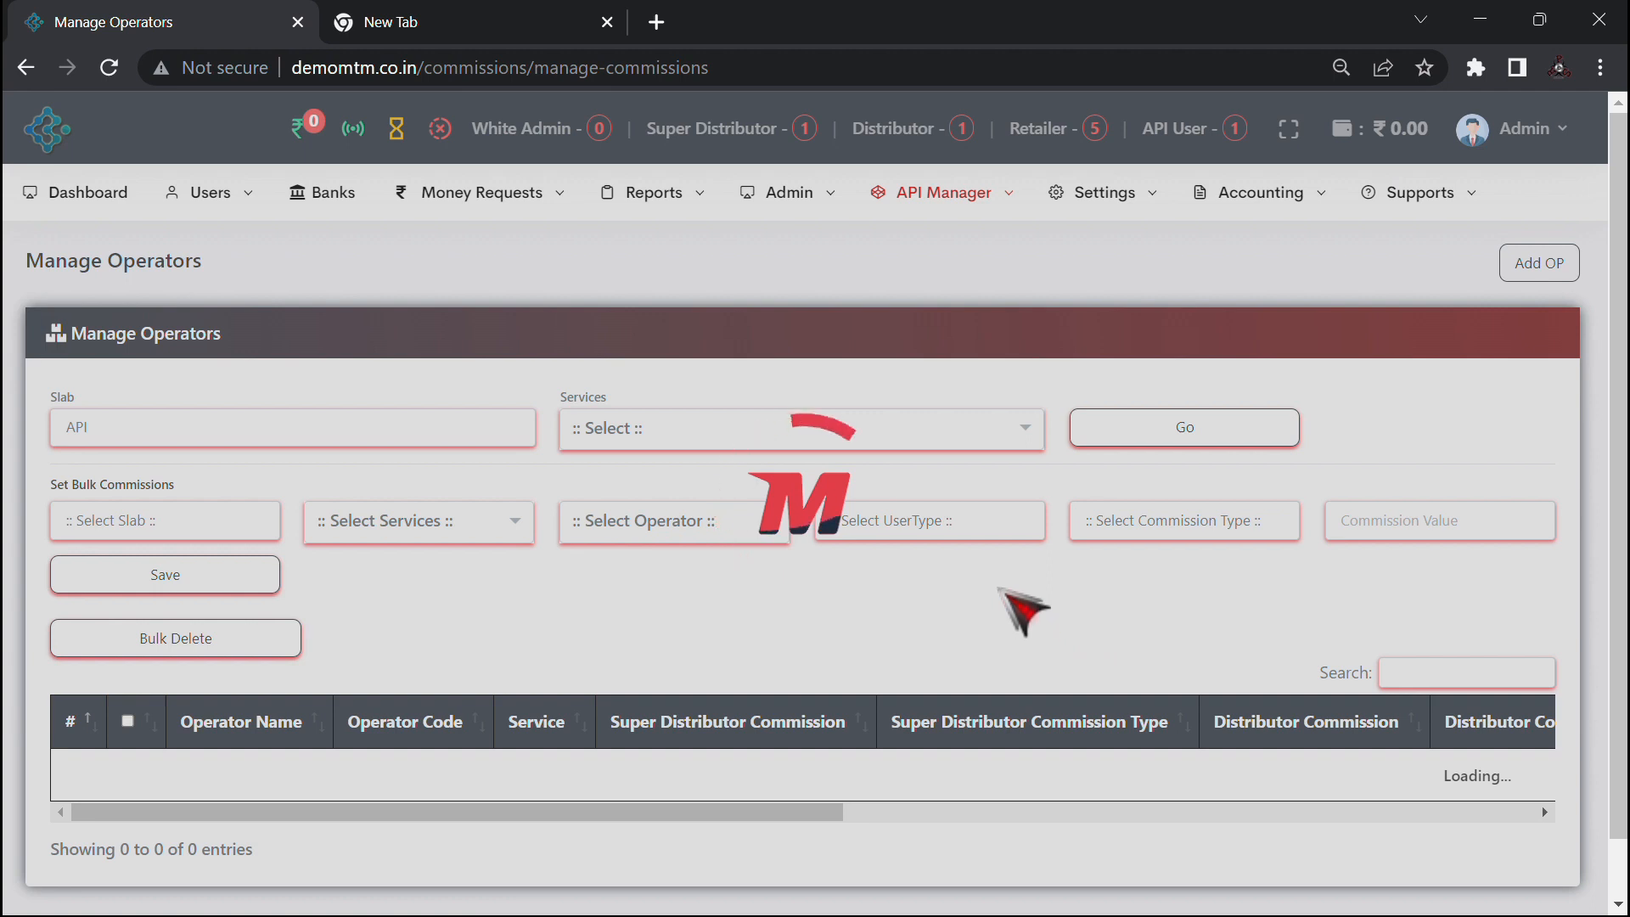
Step: Keep Idea's commission type Percentage and update its commission row
scroll(1001, 603, down, 1)
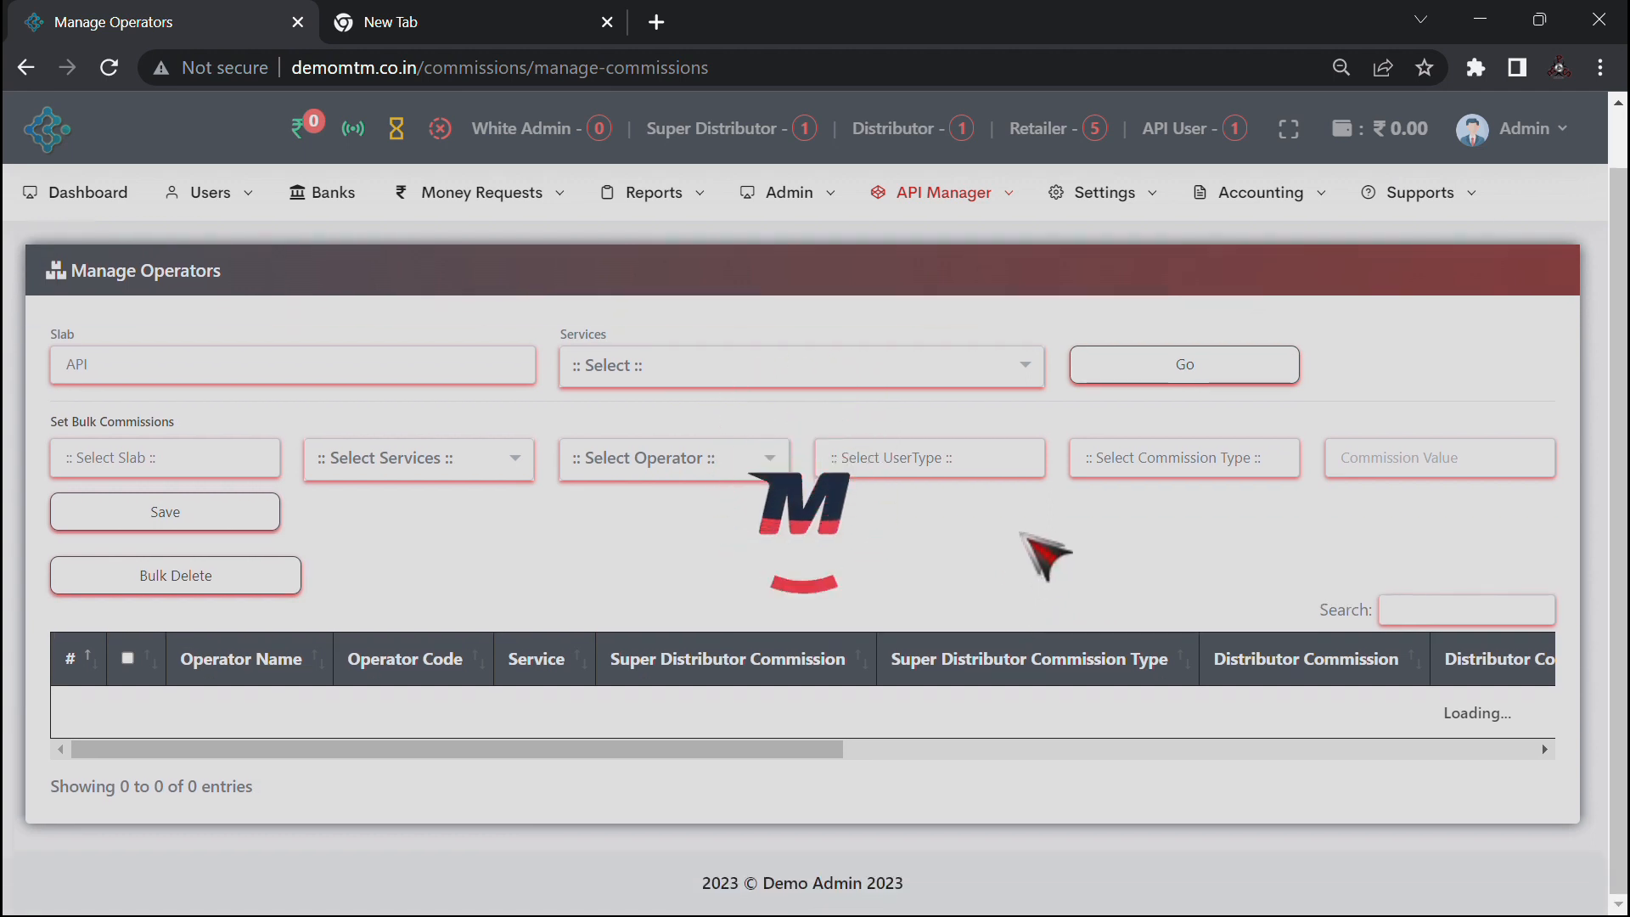
scroll(1044, 553, up, 1)
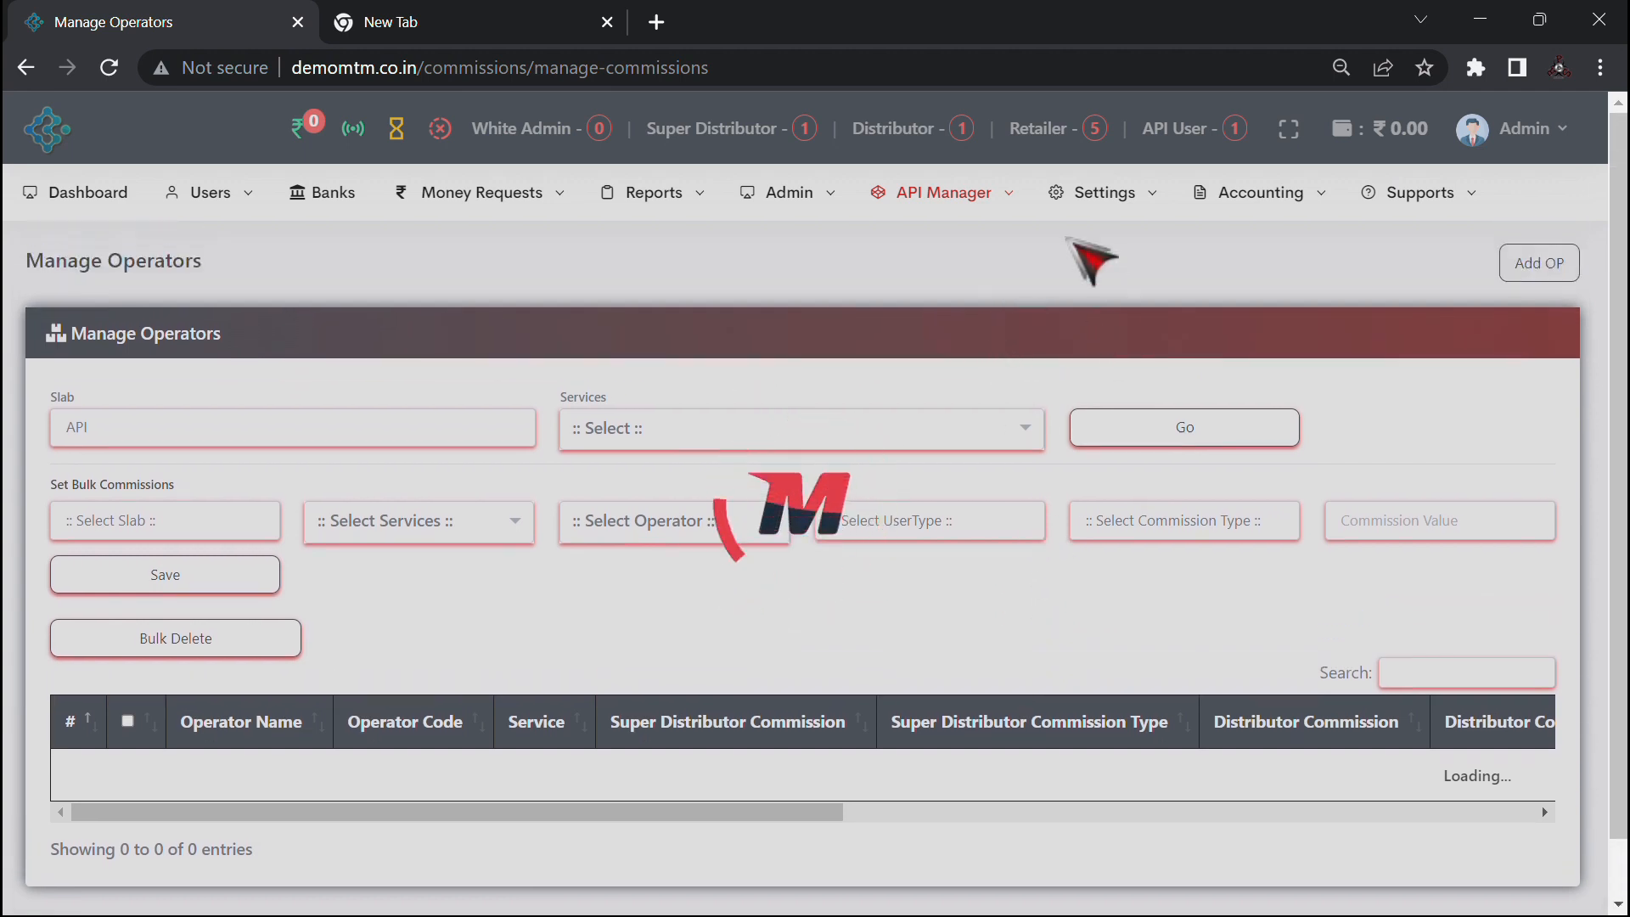
scroll(1010, 356, down, 3)
scroll(808, 622, down, 1)
scroll(794, 622, up, 1)
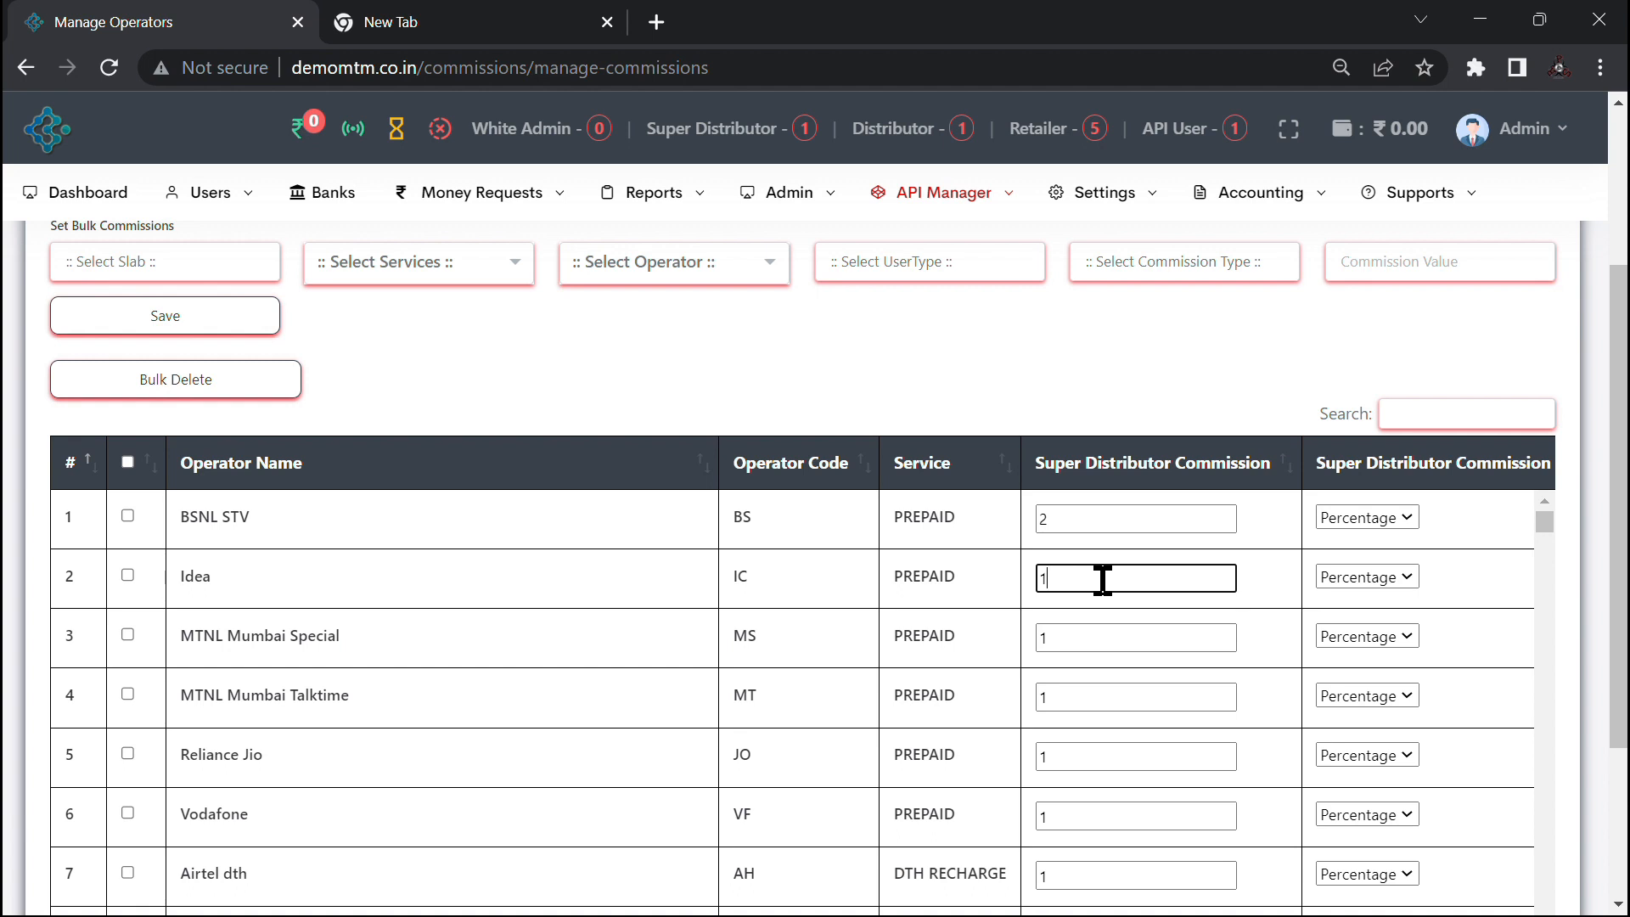
click(1361, 578)
click(1364, 597)
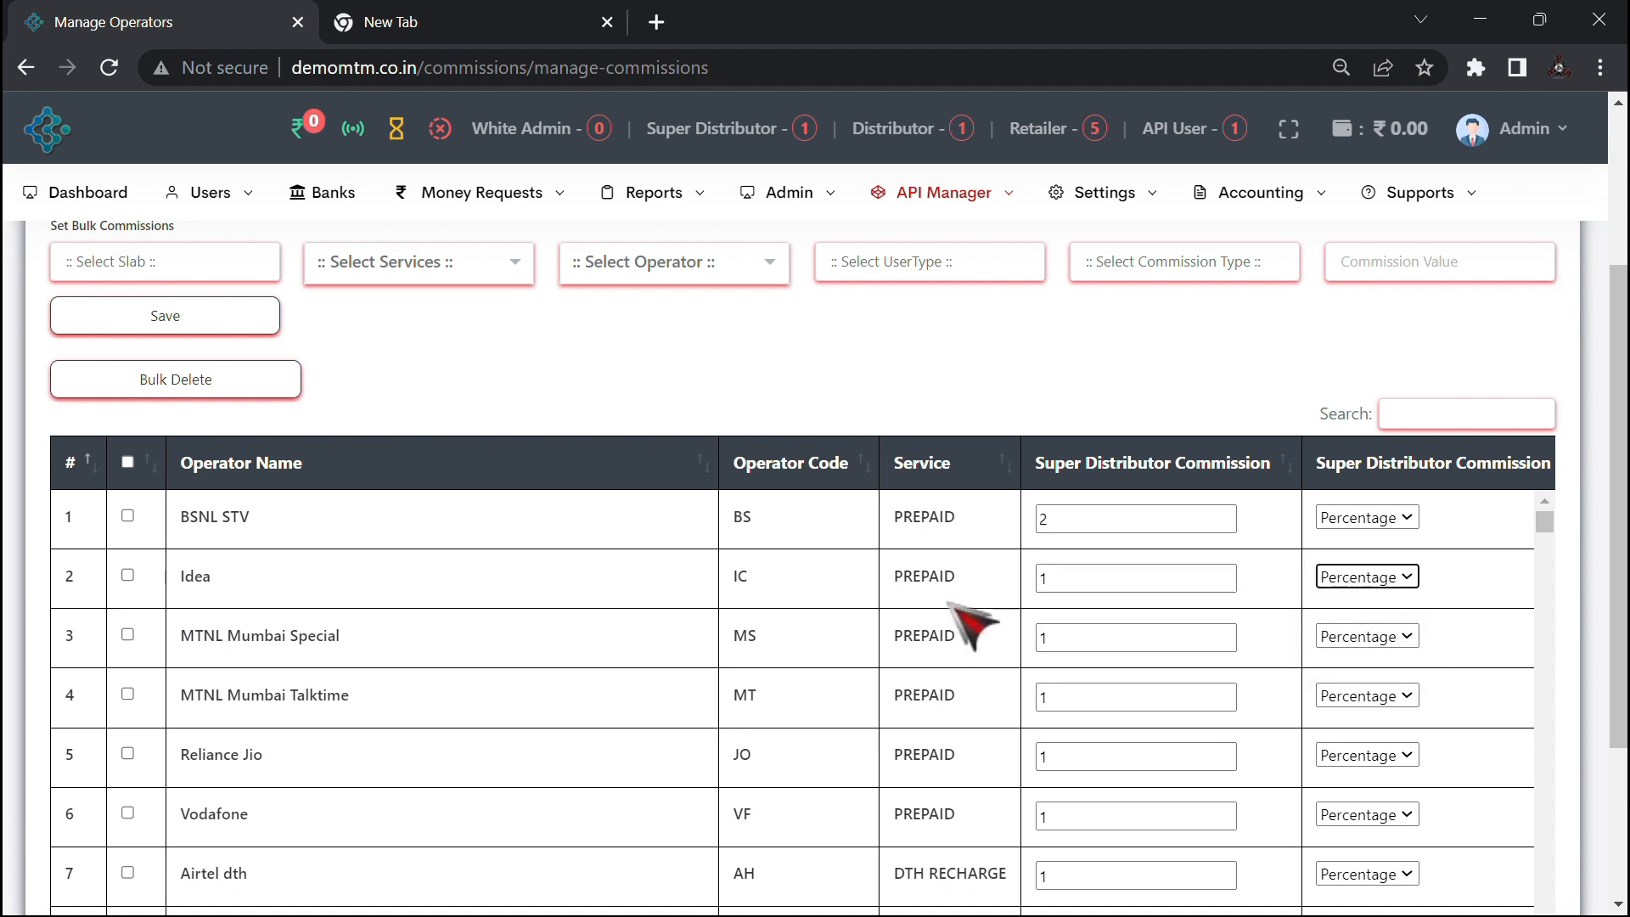
drag(933, 581, 1589, 619)
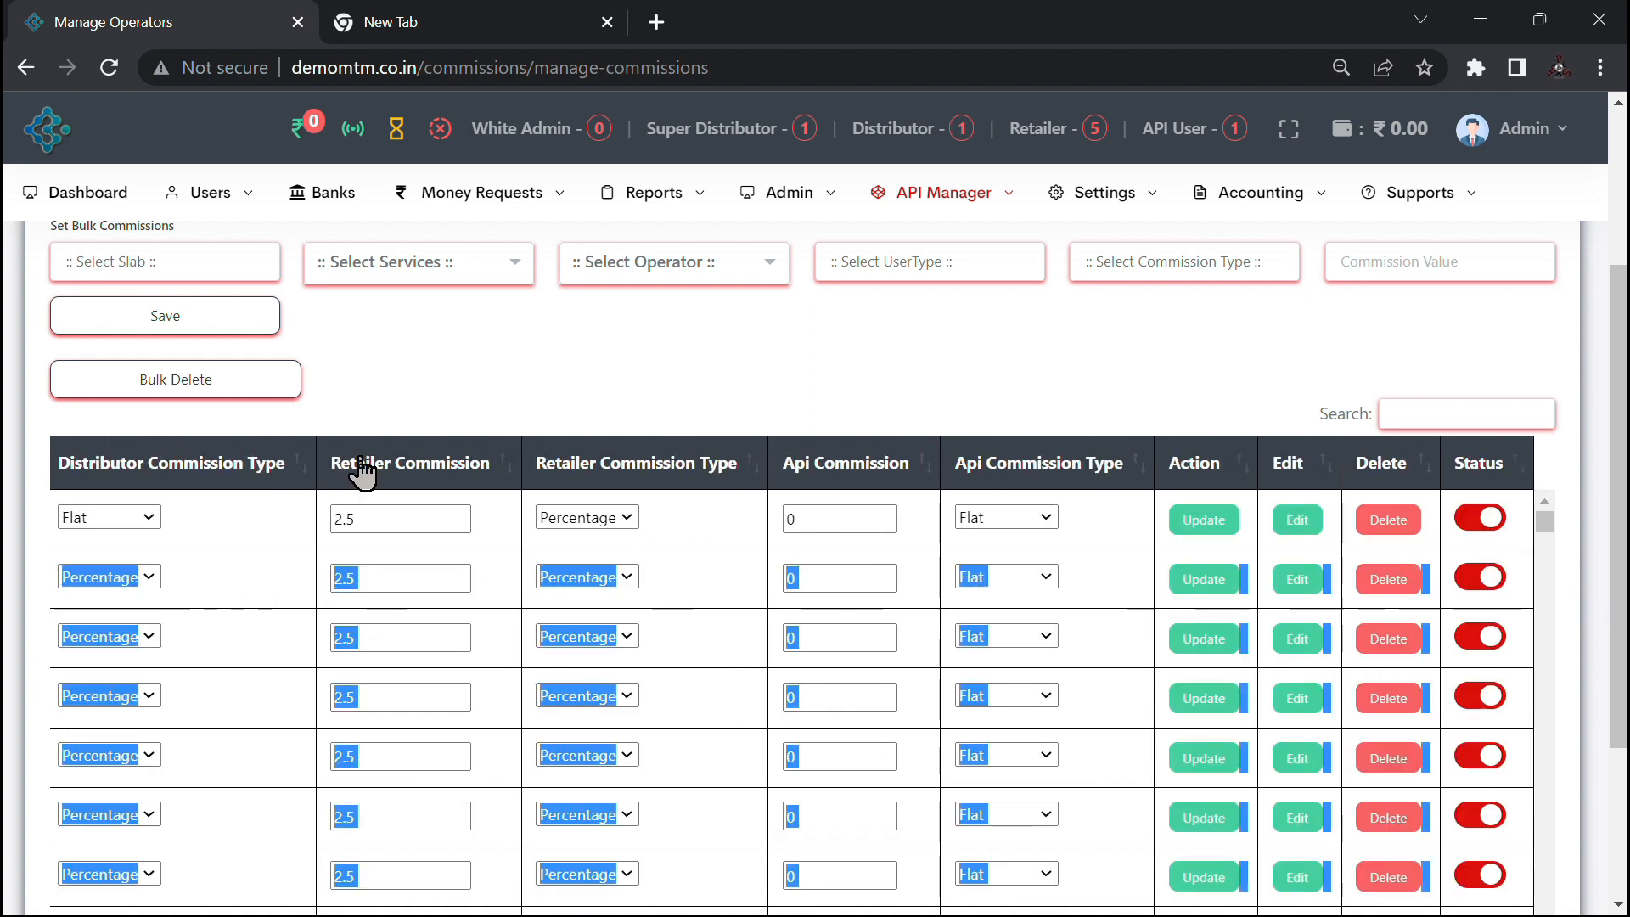
click(1095, 575)
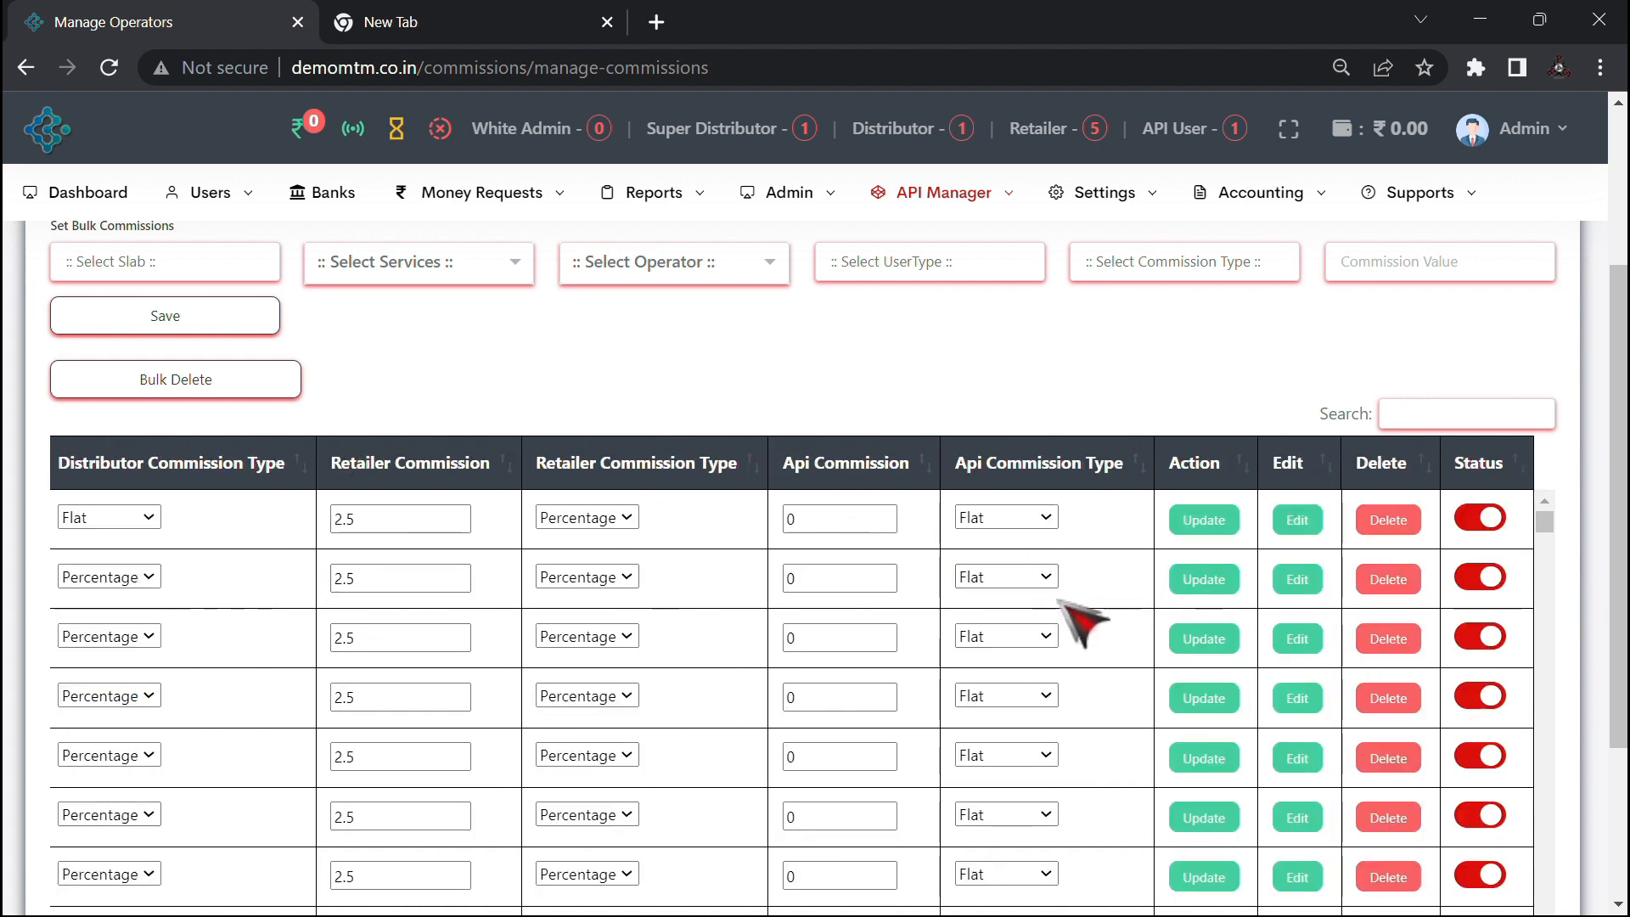
click(1176, 581)
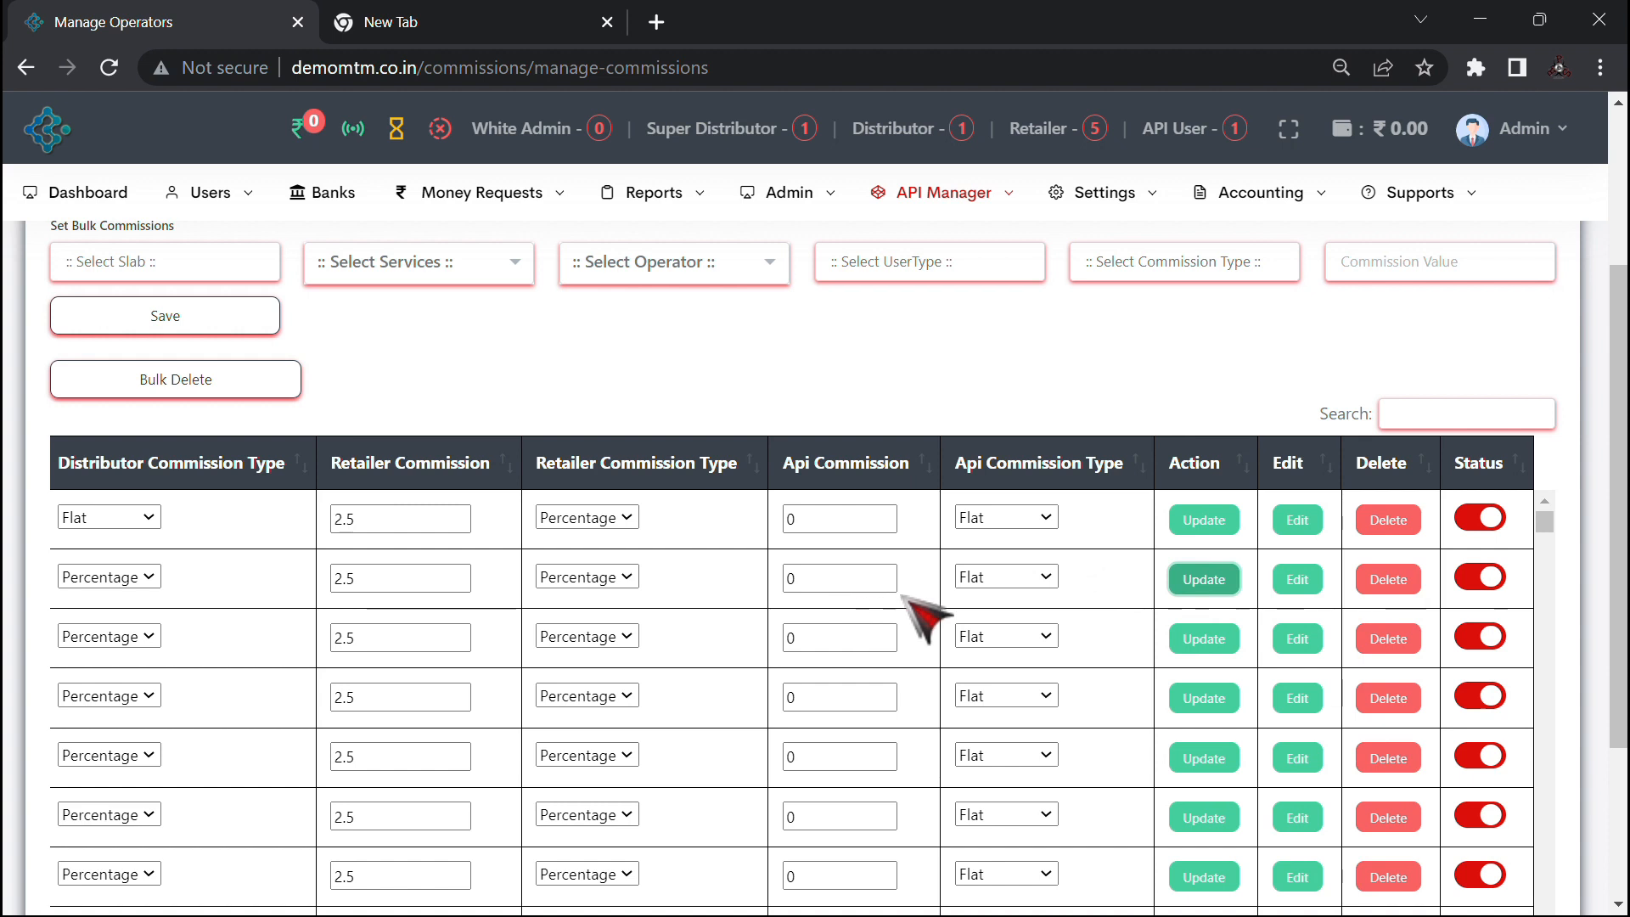
click(832, 602)
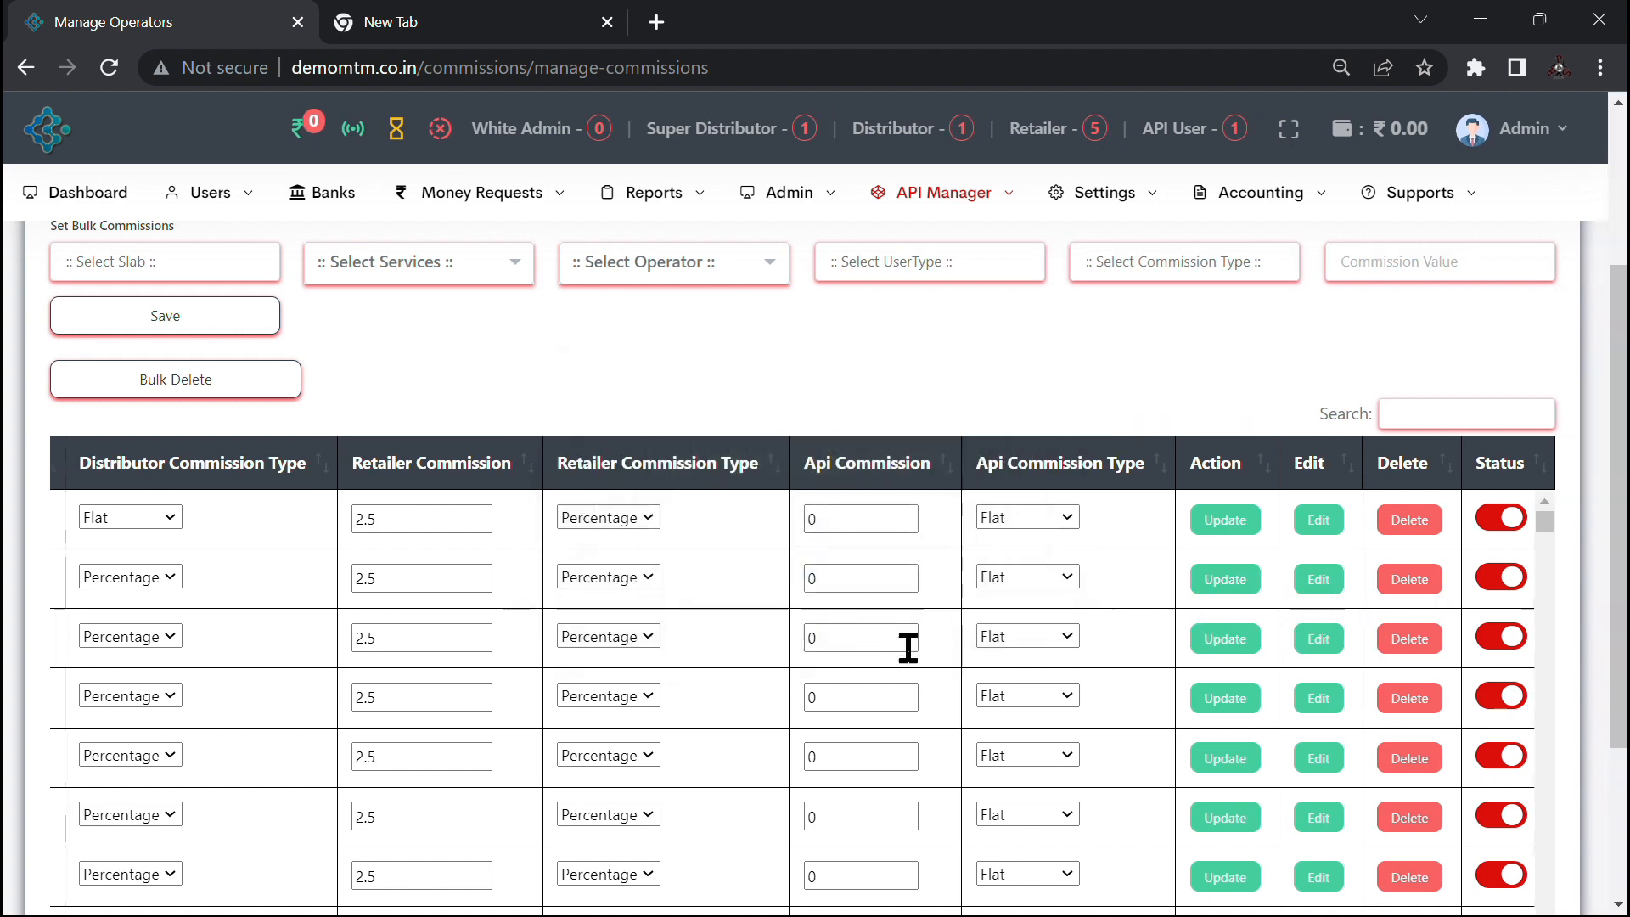
click(1318, 586)
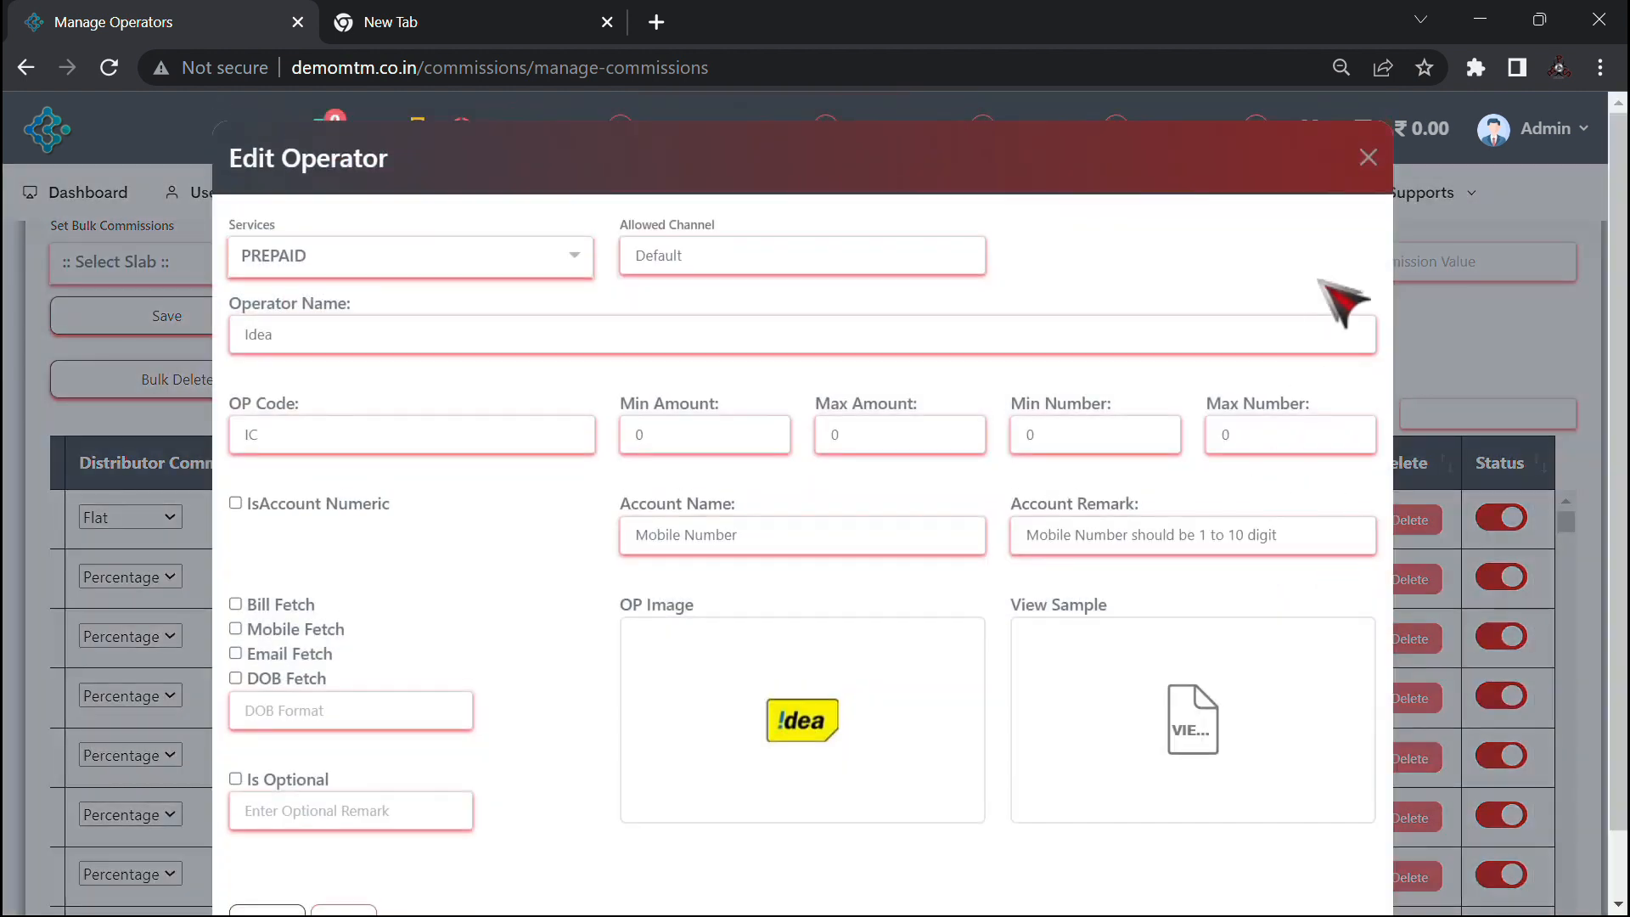
Step: Close the Idea operator's details unchanged and switch its Status toggle off
scroll(891, 564, down, 1)
scroll(1103, 425, up, 1)
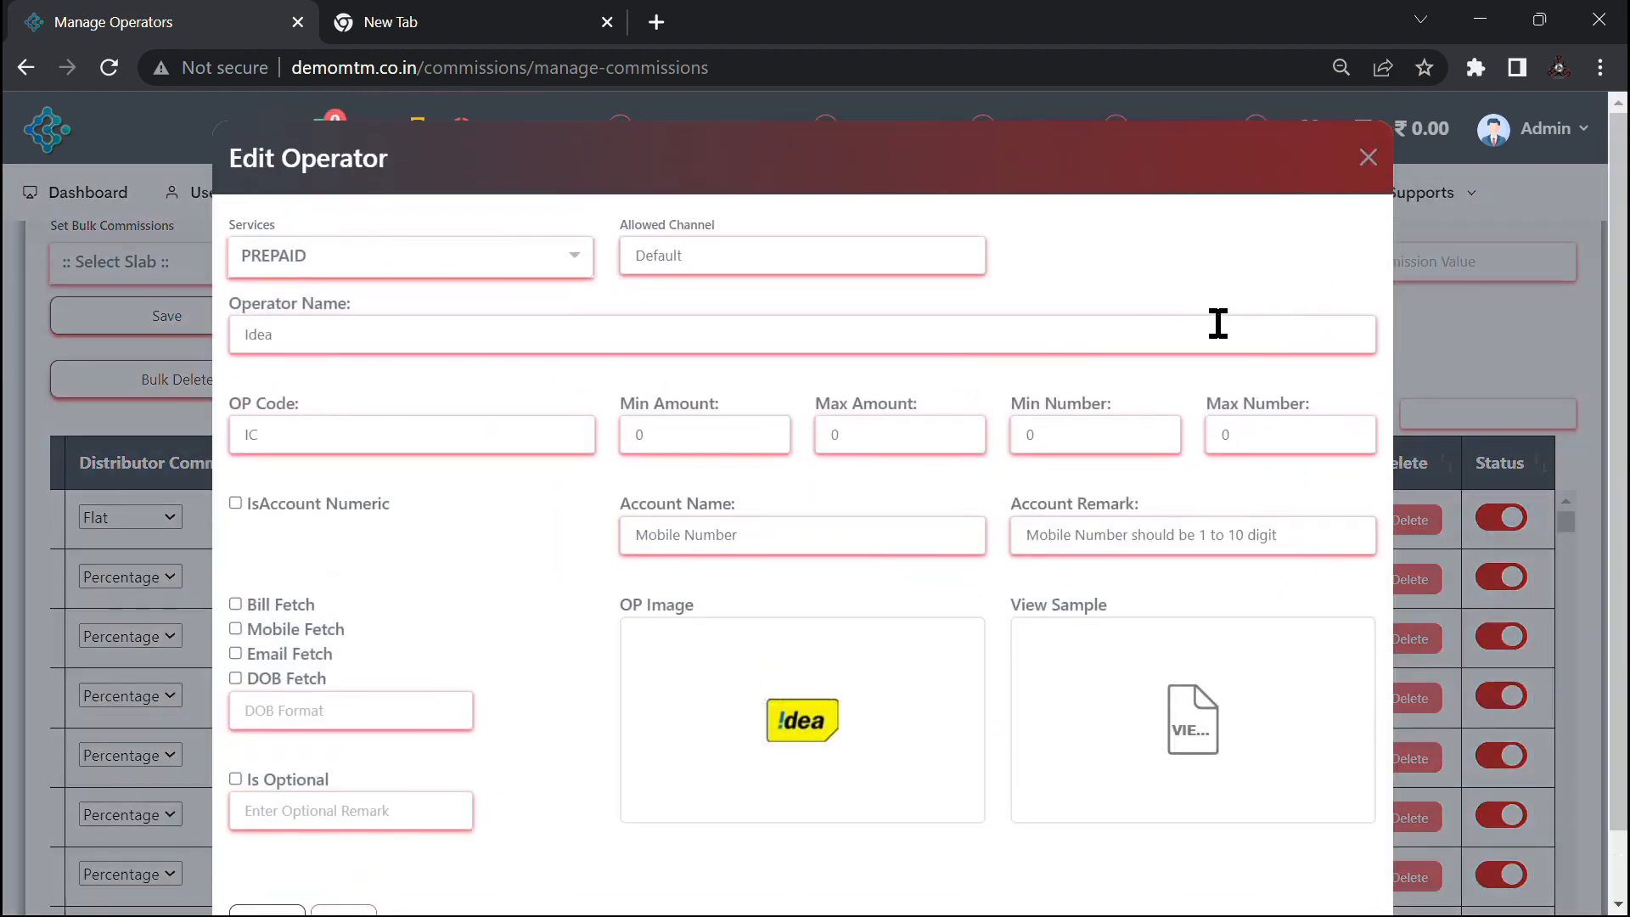
click(1369, 158)
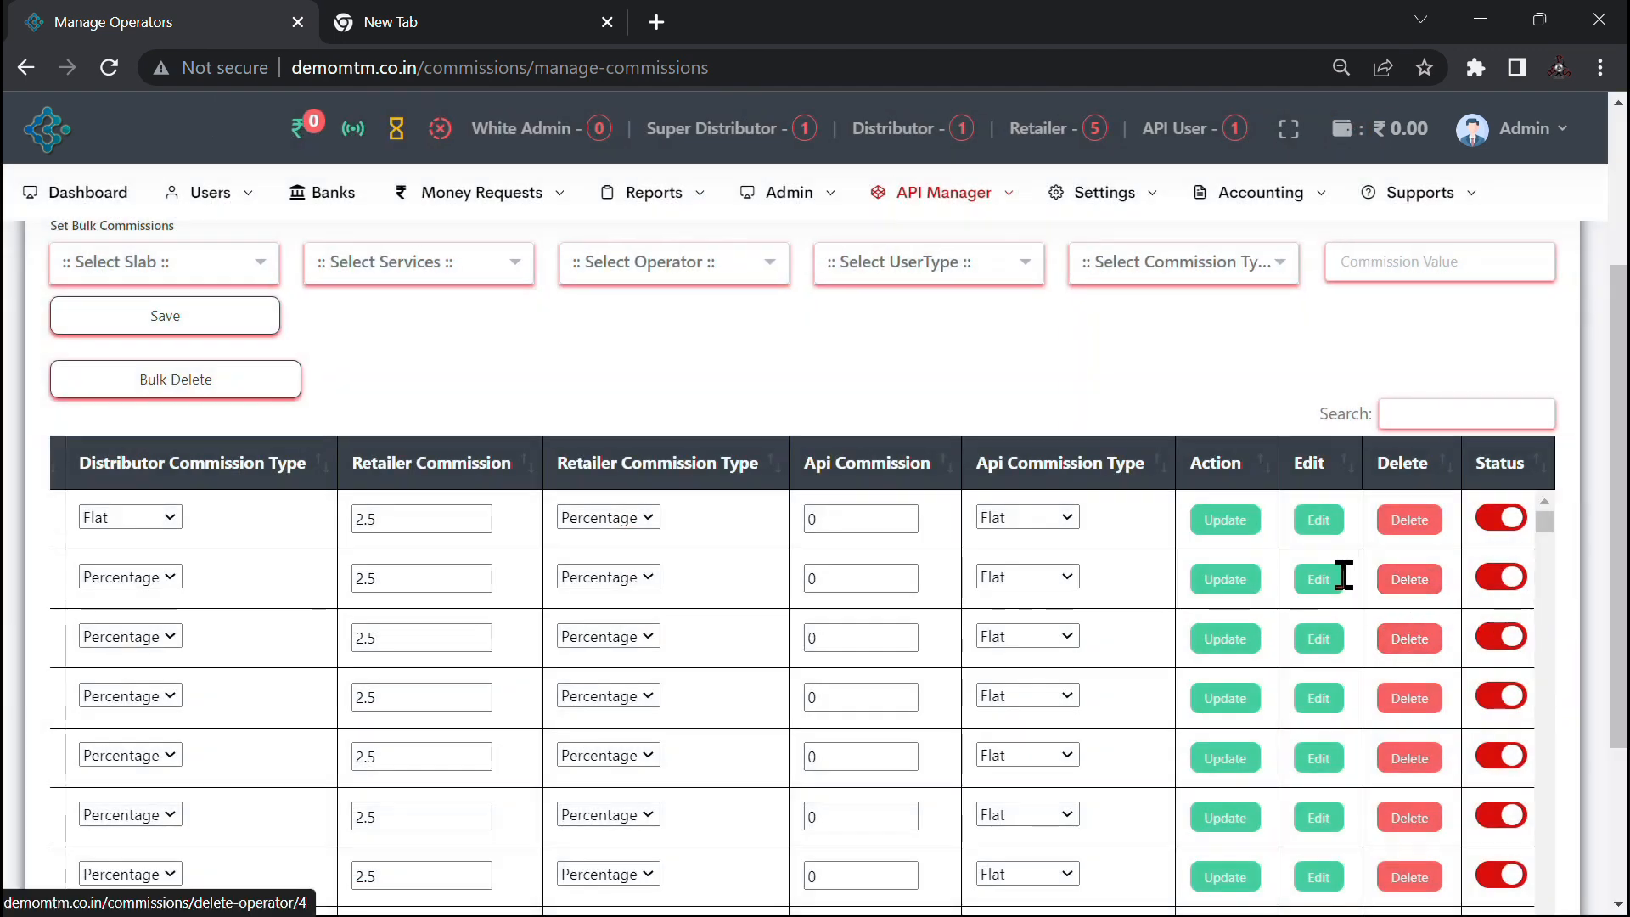
click(1505, 586)
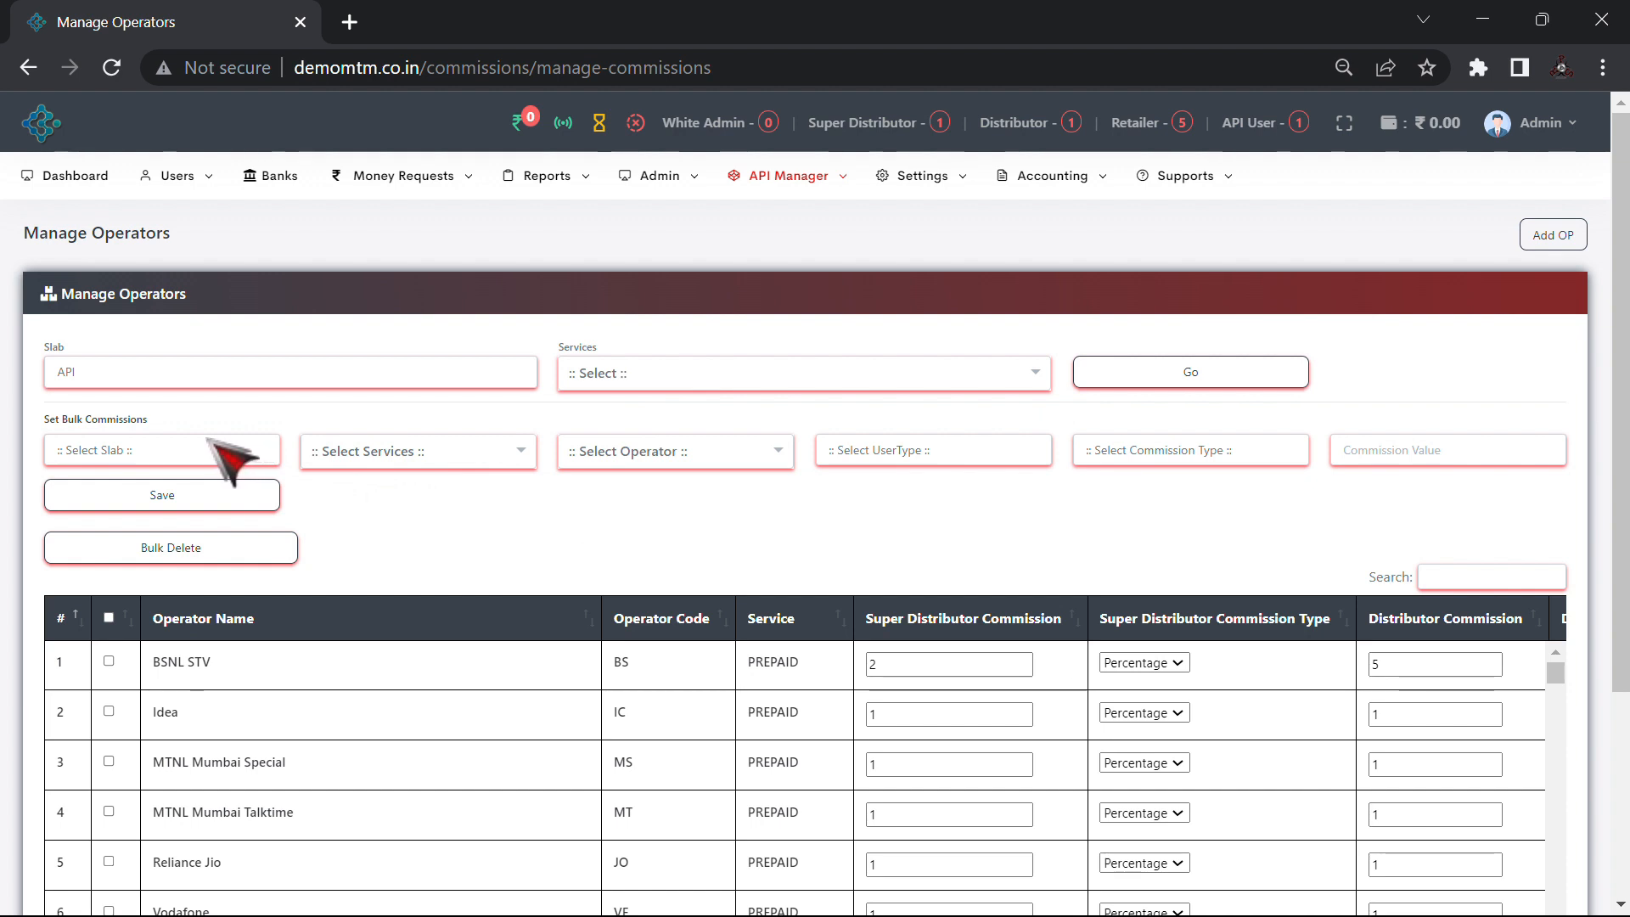
Step: Save a 2.50 percent Retailer bulk commission on the API slab for all PREPAID operators
click(151, 456)
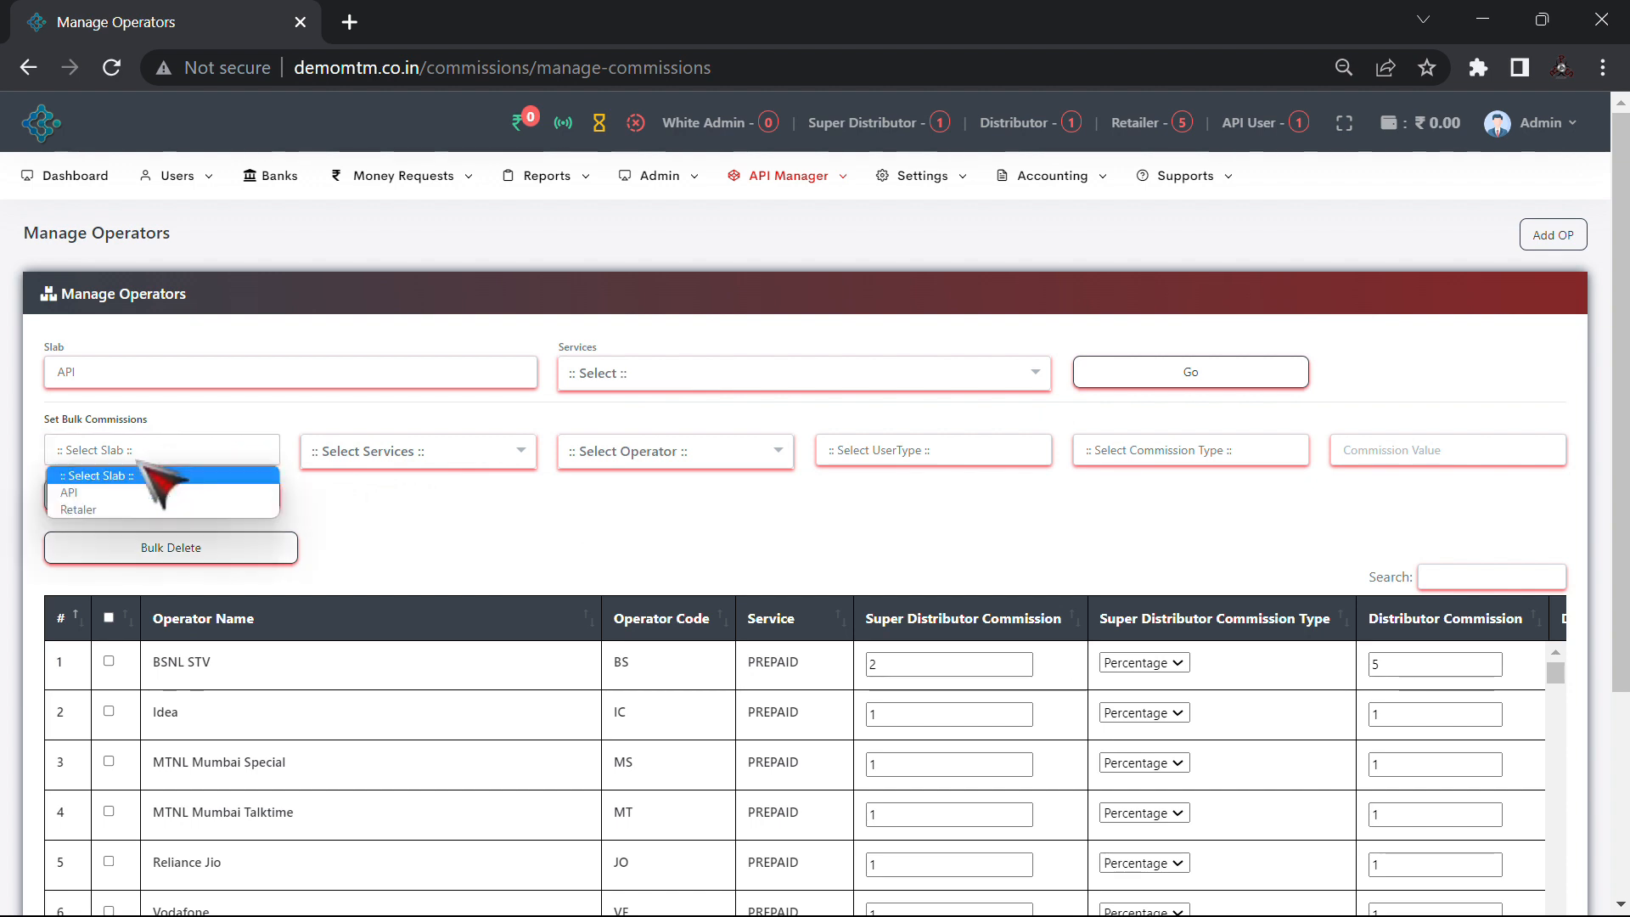
click(102, 492)
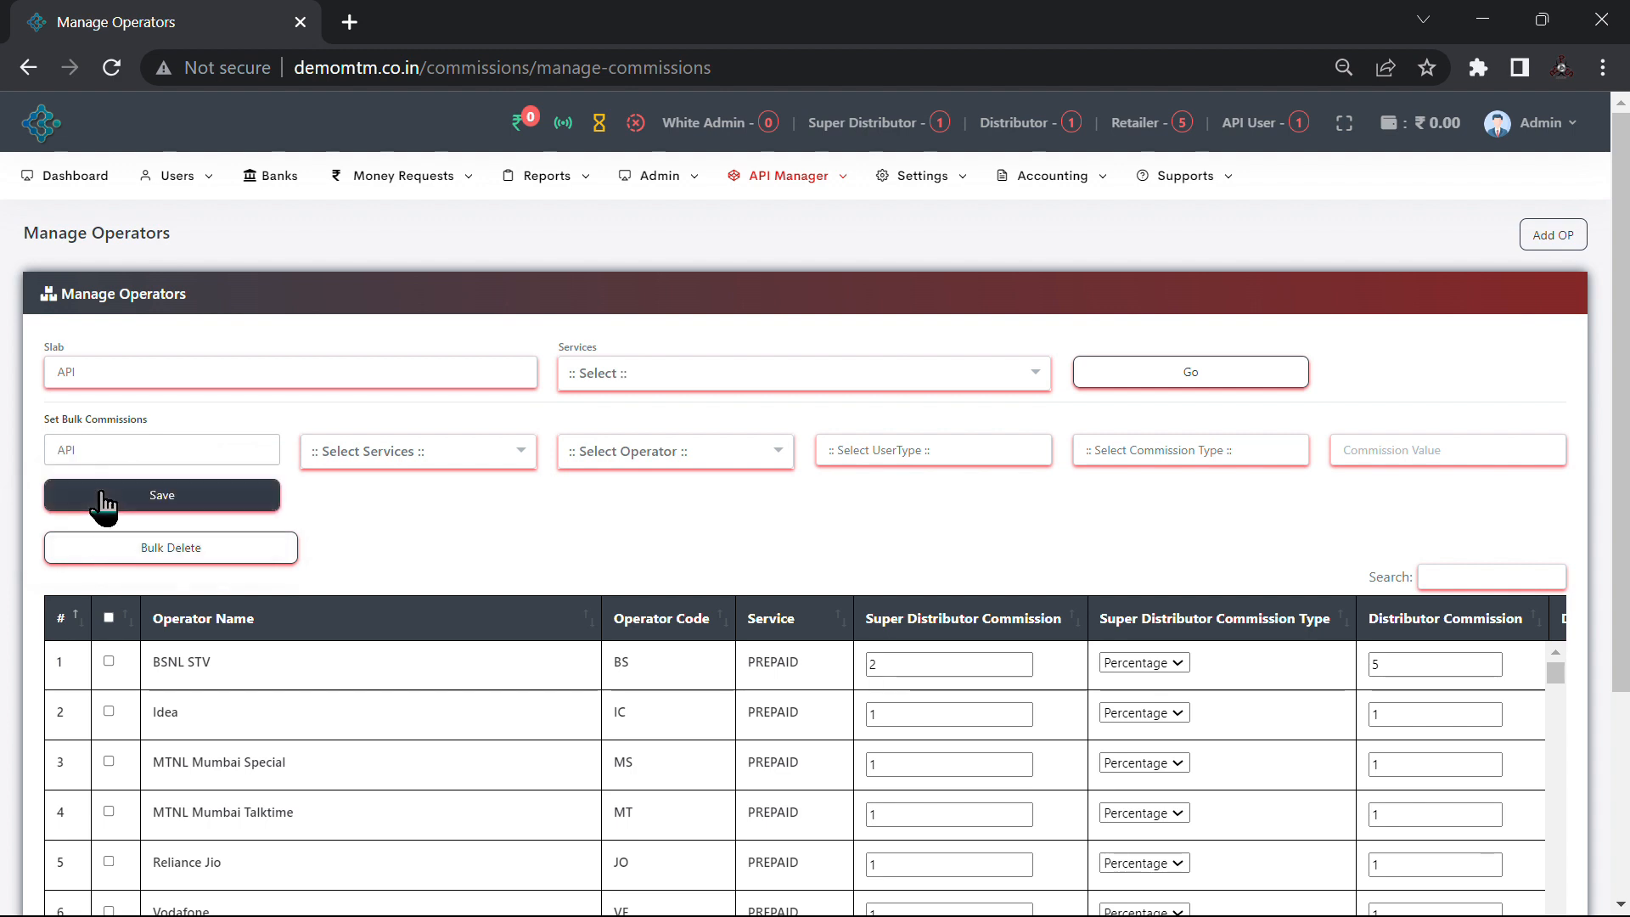
click(406, 457)
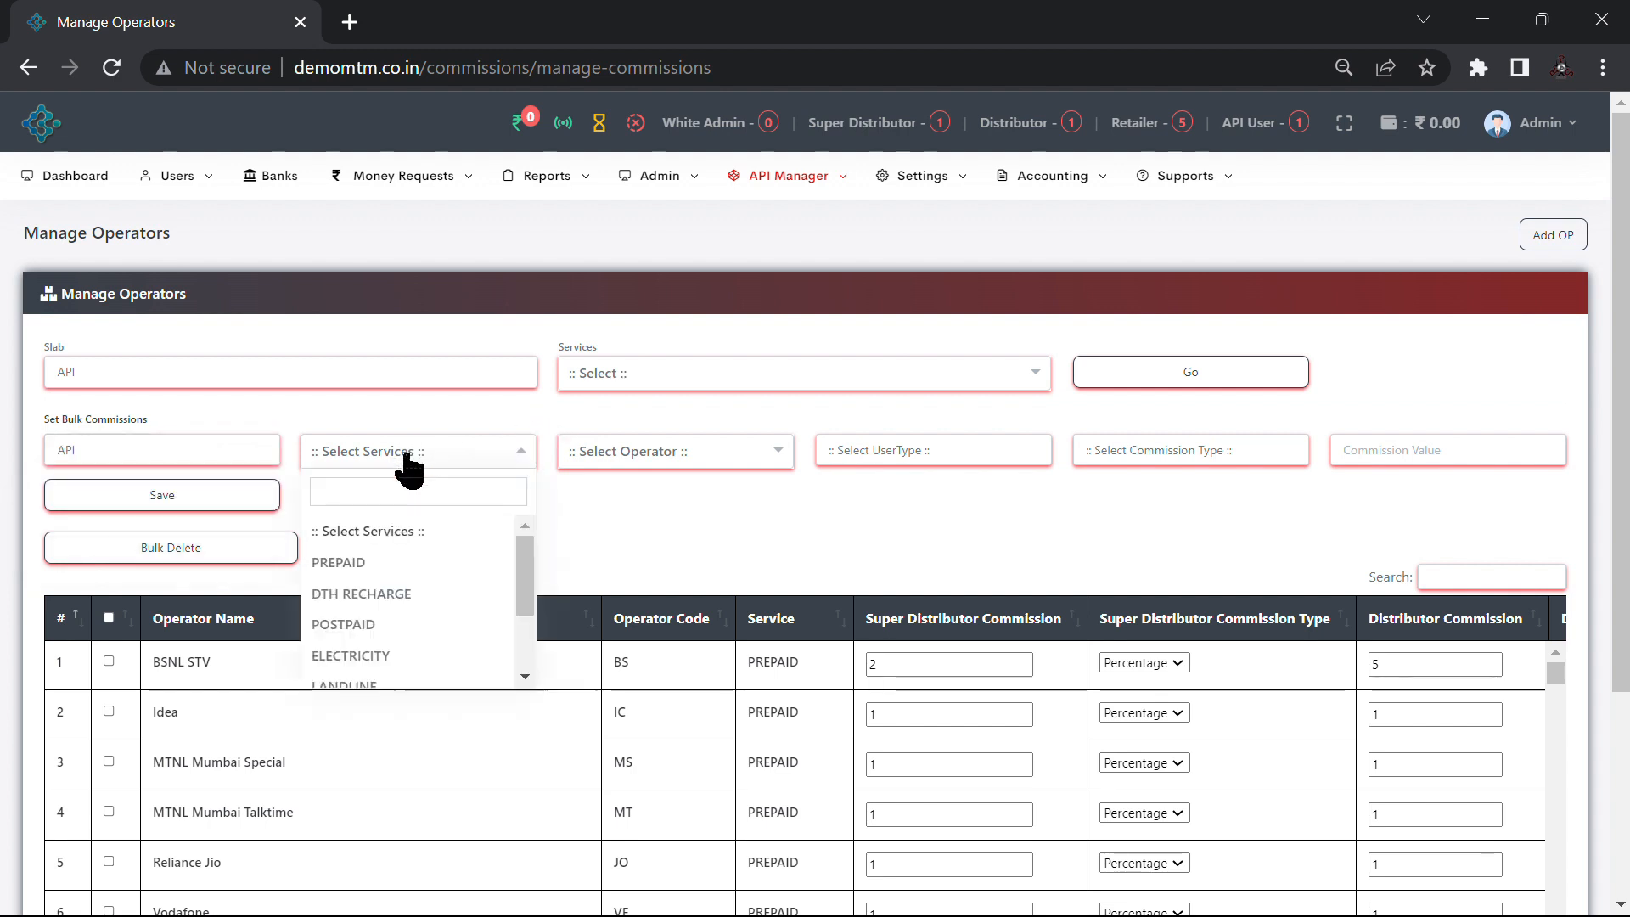
click(384, 564)
click(702, 454)
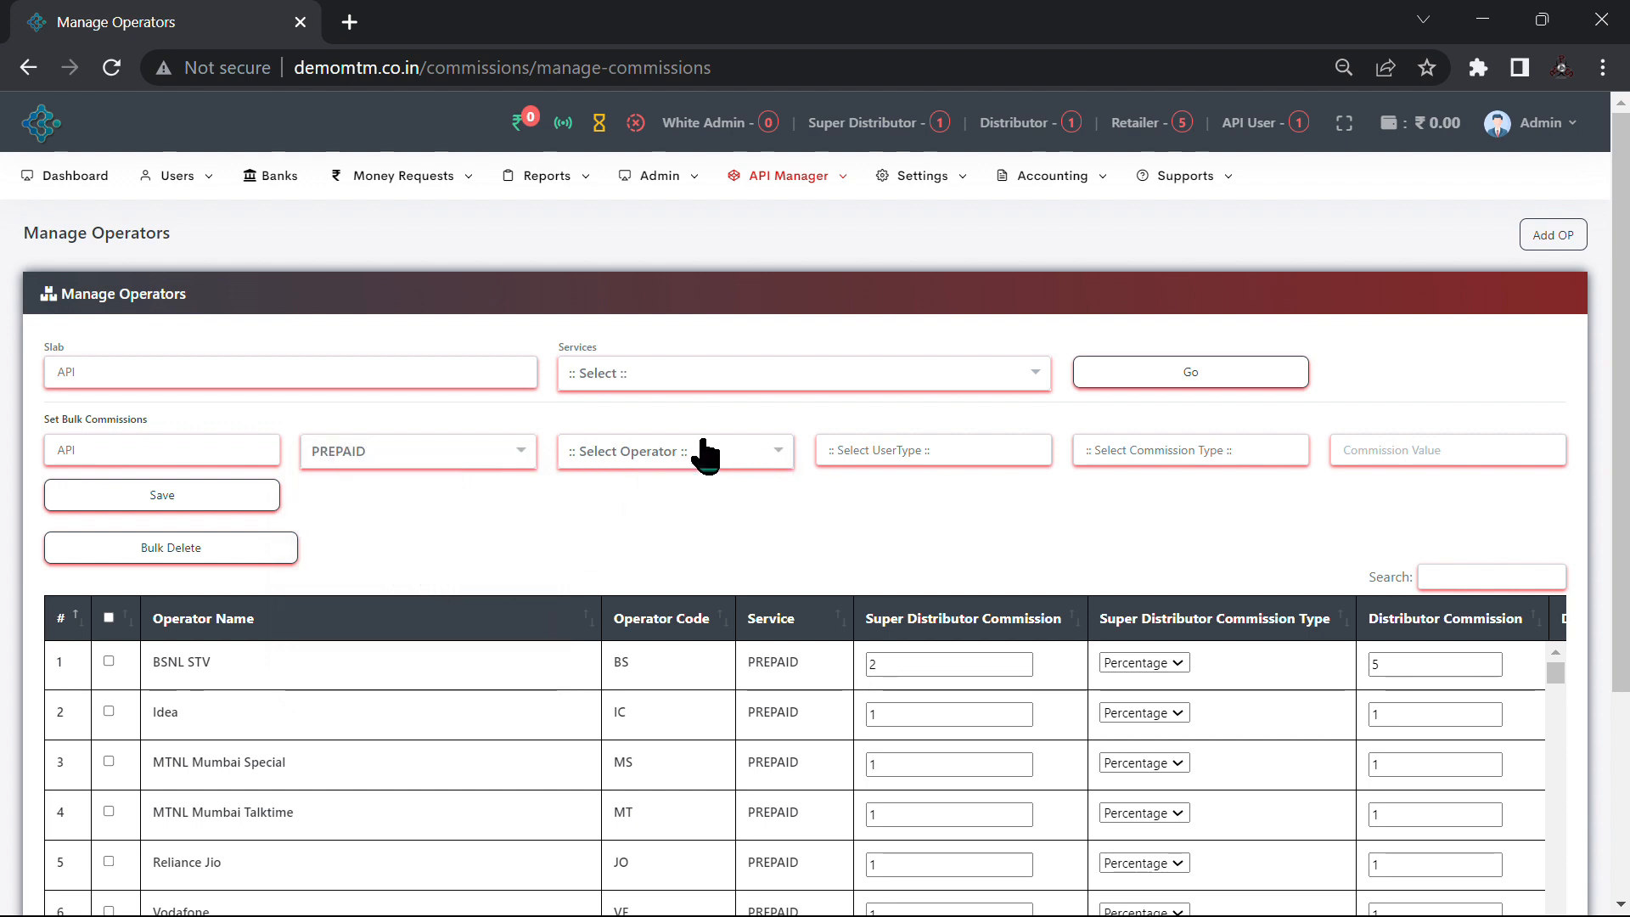
click(702, 454)
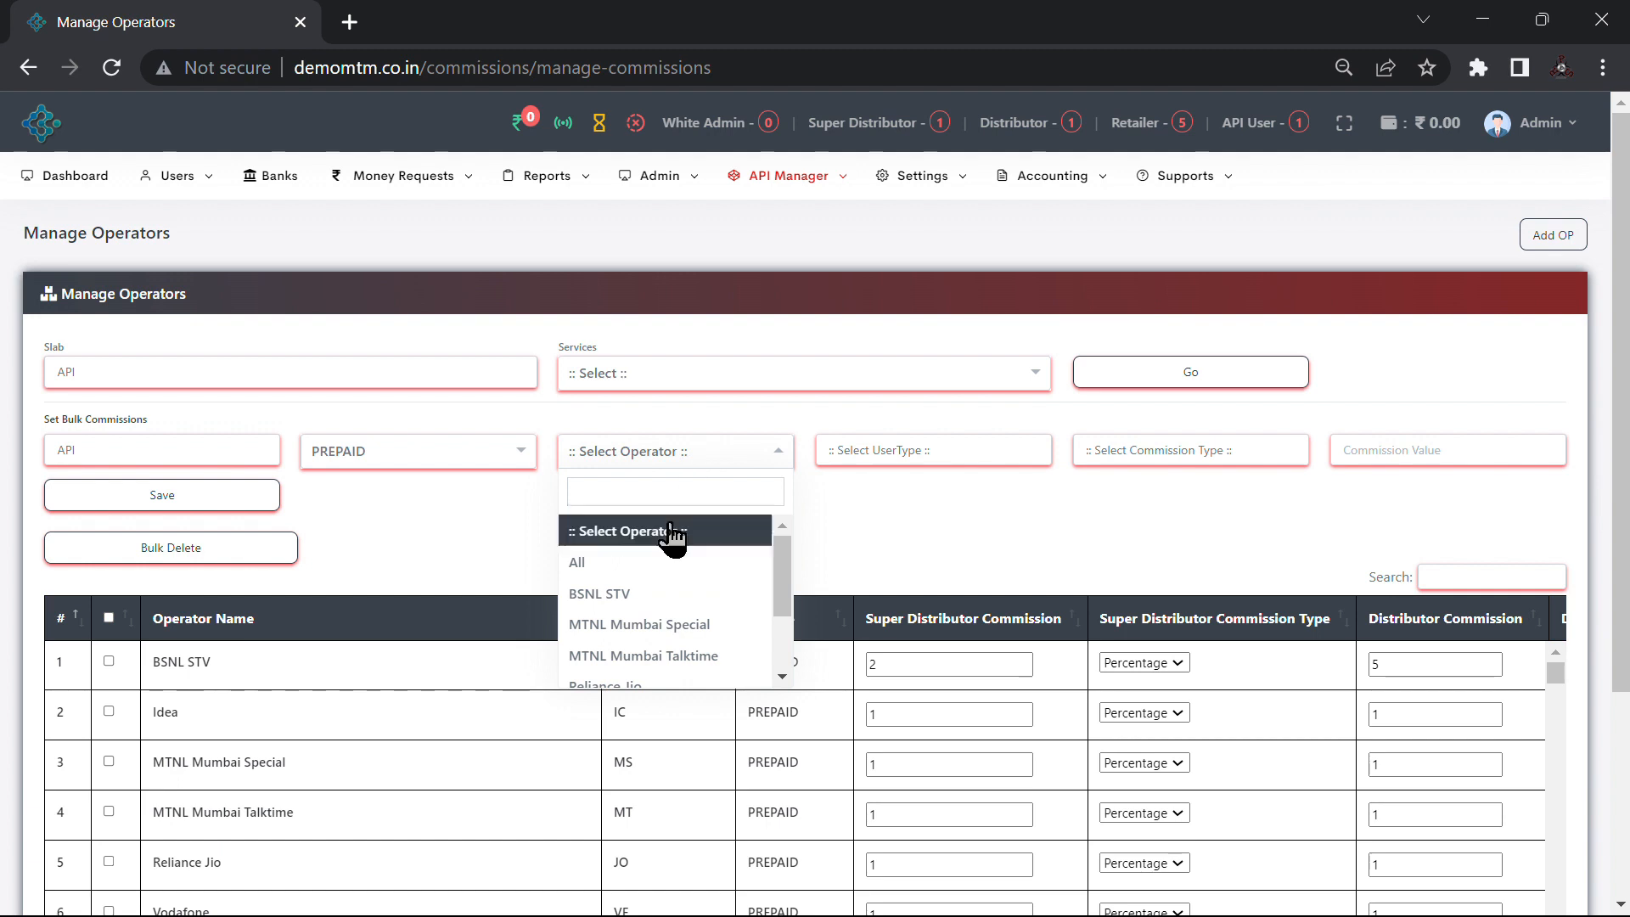
click(650, 562)
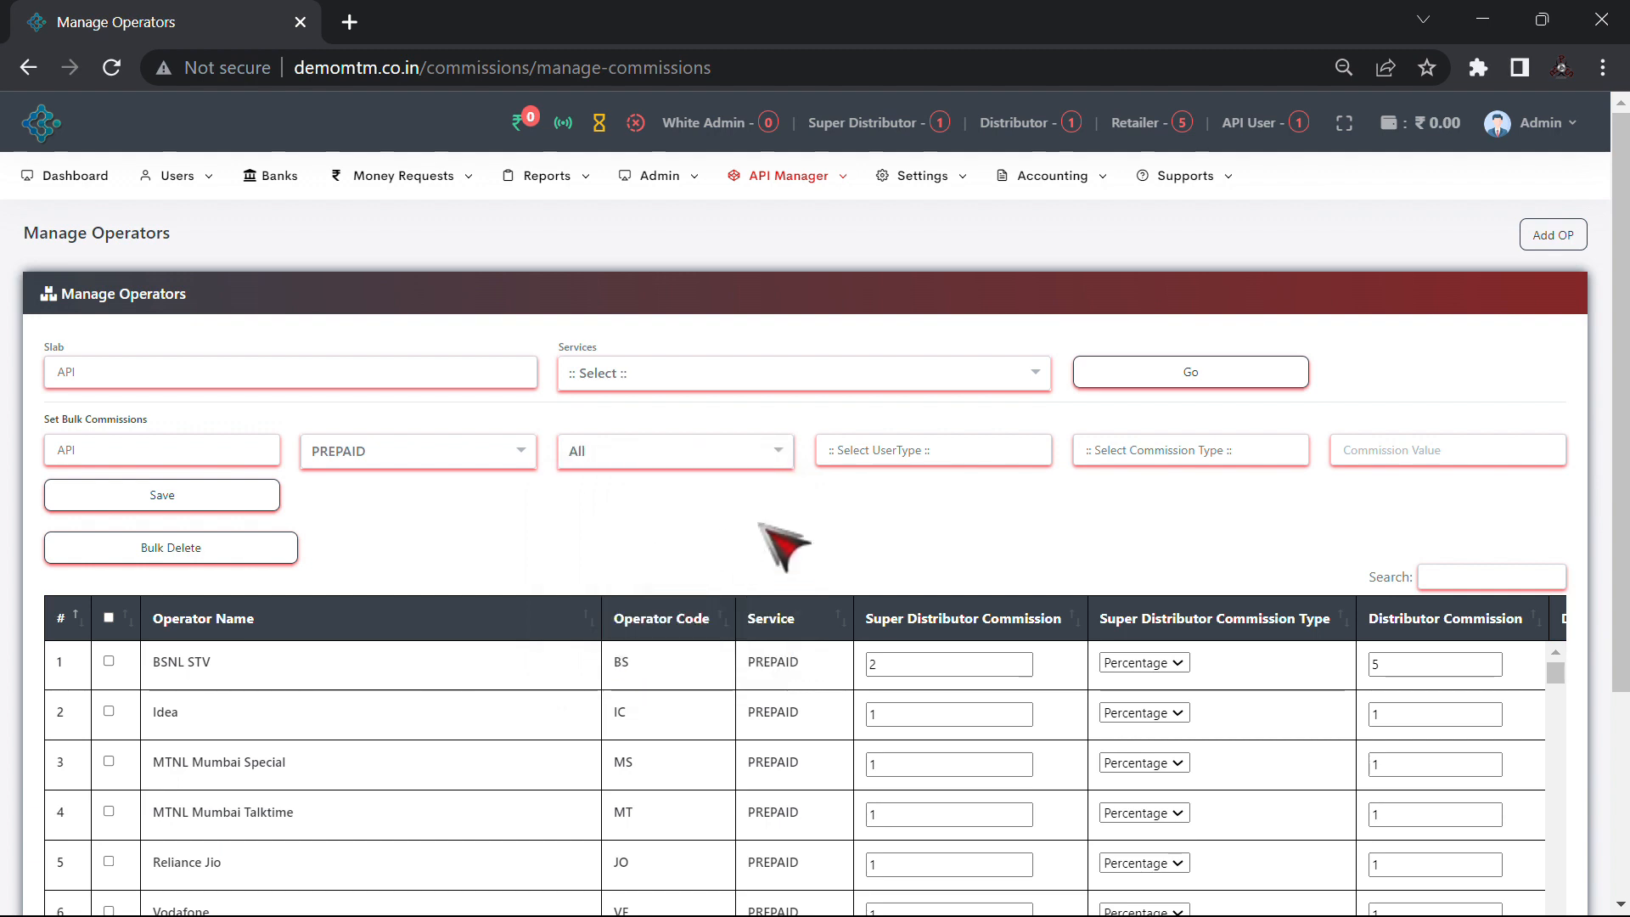
click(903, 452)
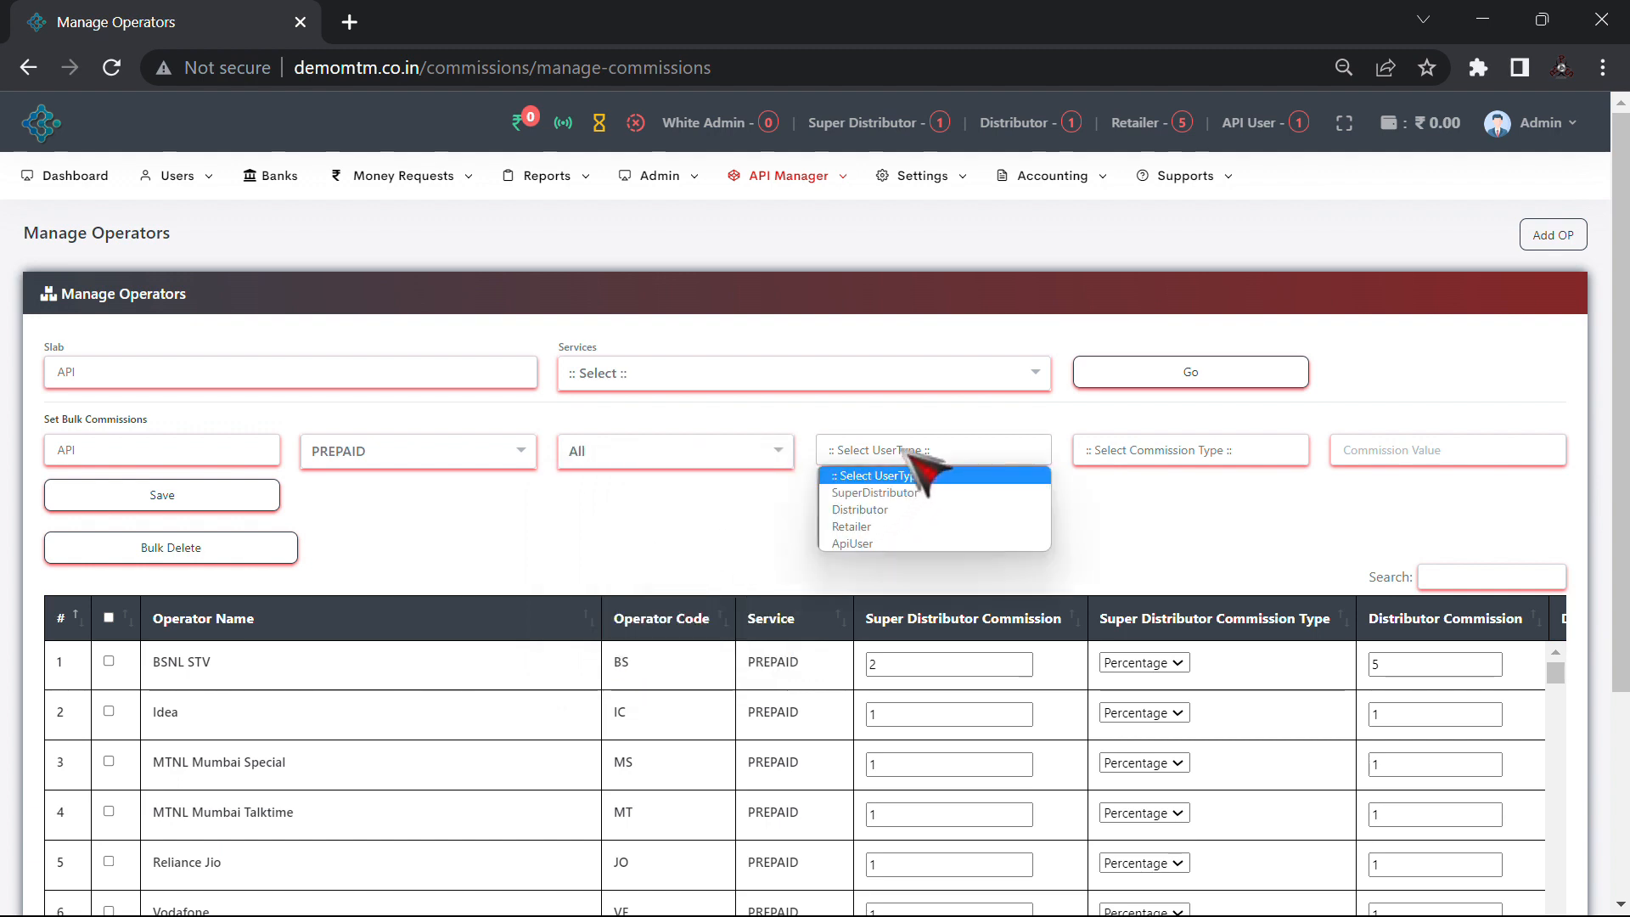
click(870, 525)
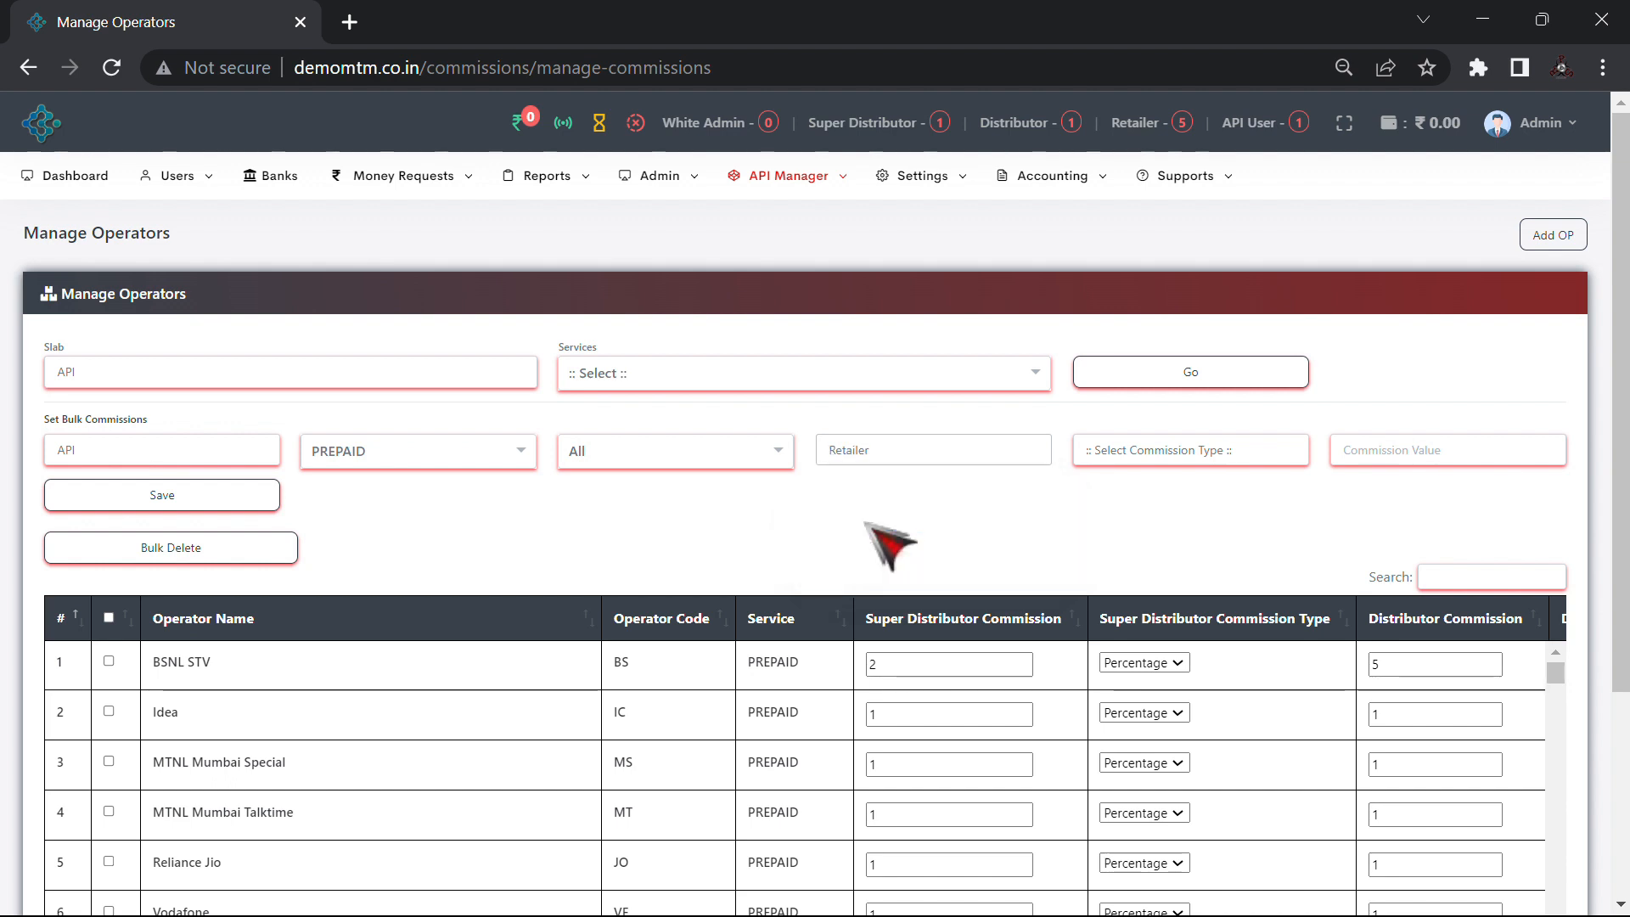
click(1146, 448)
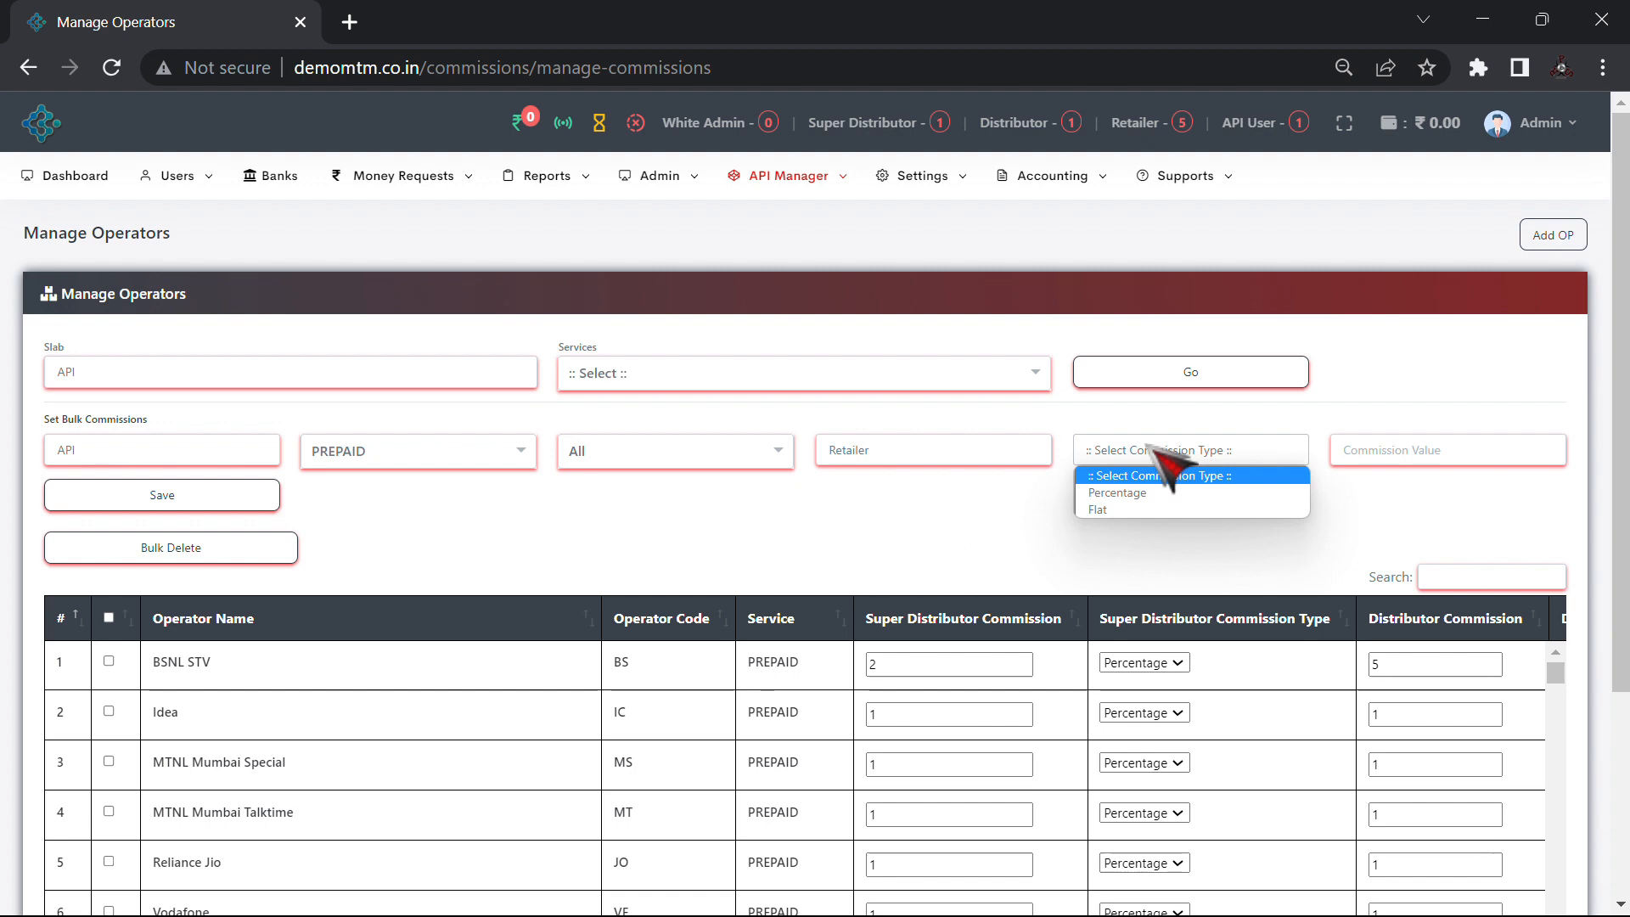
click(1117, 493)
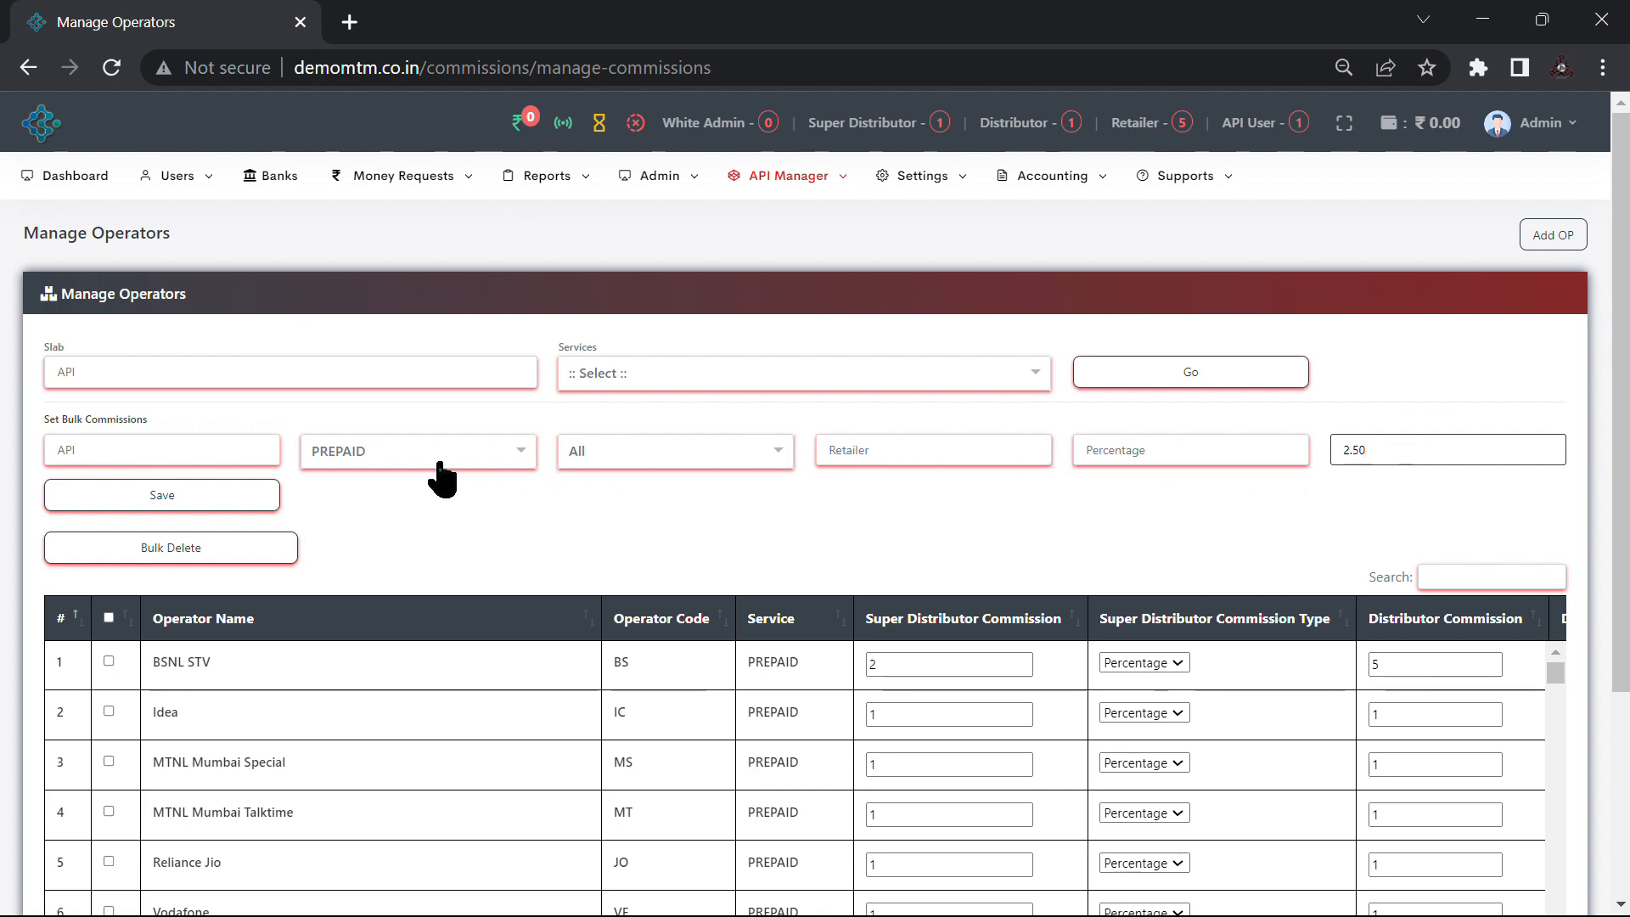
click(249, 500)
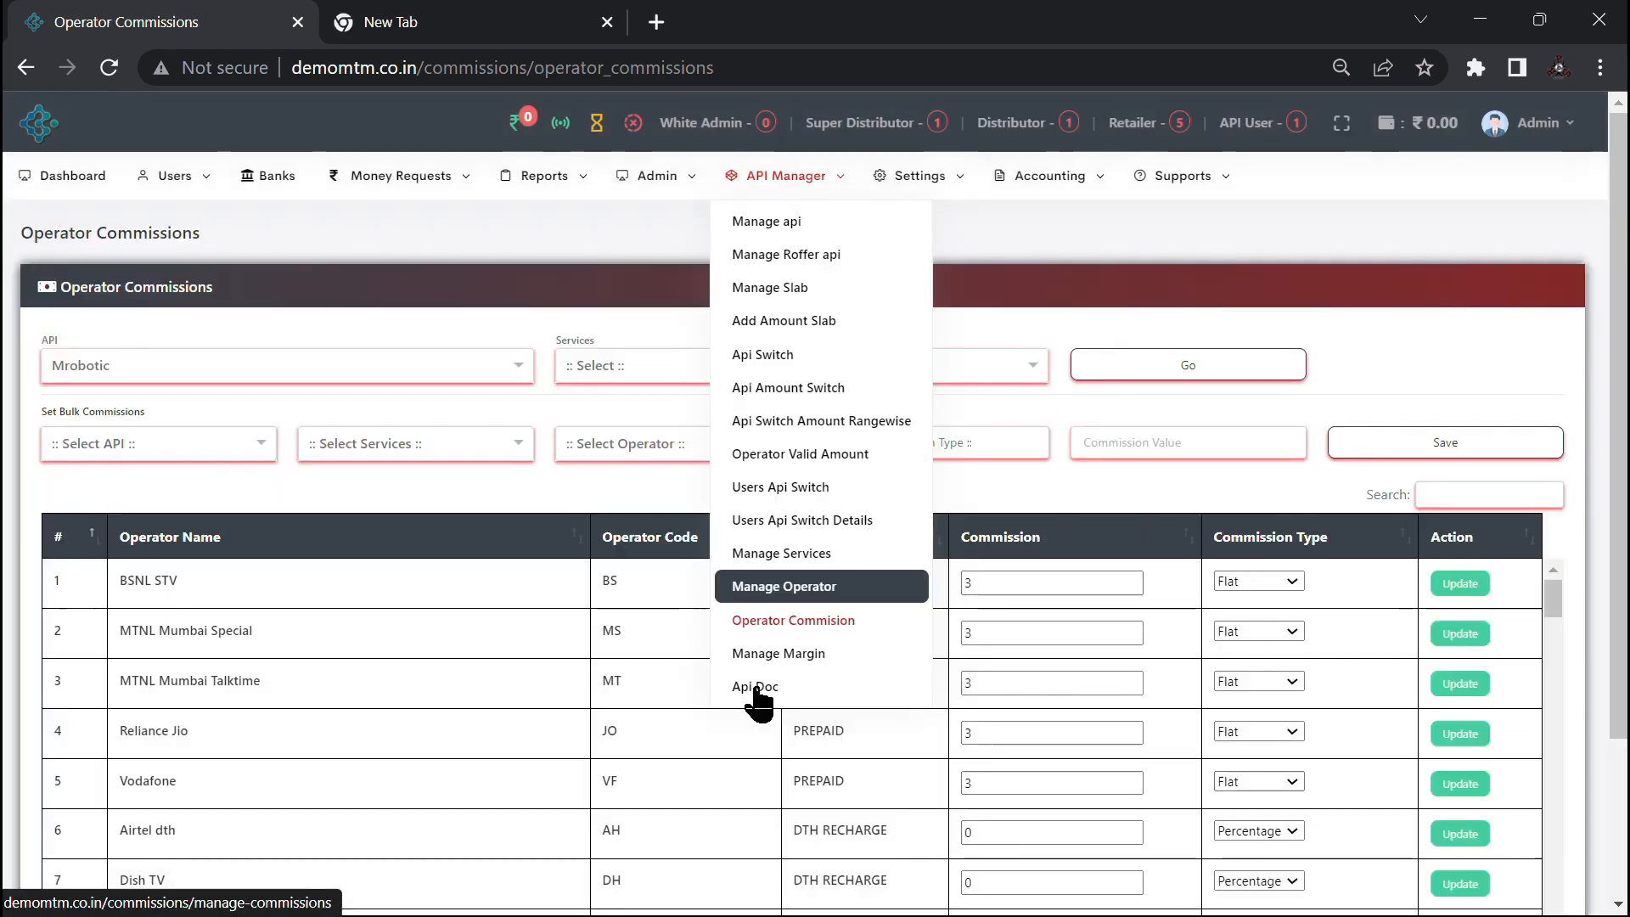
click(752, 681)
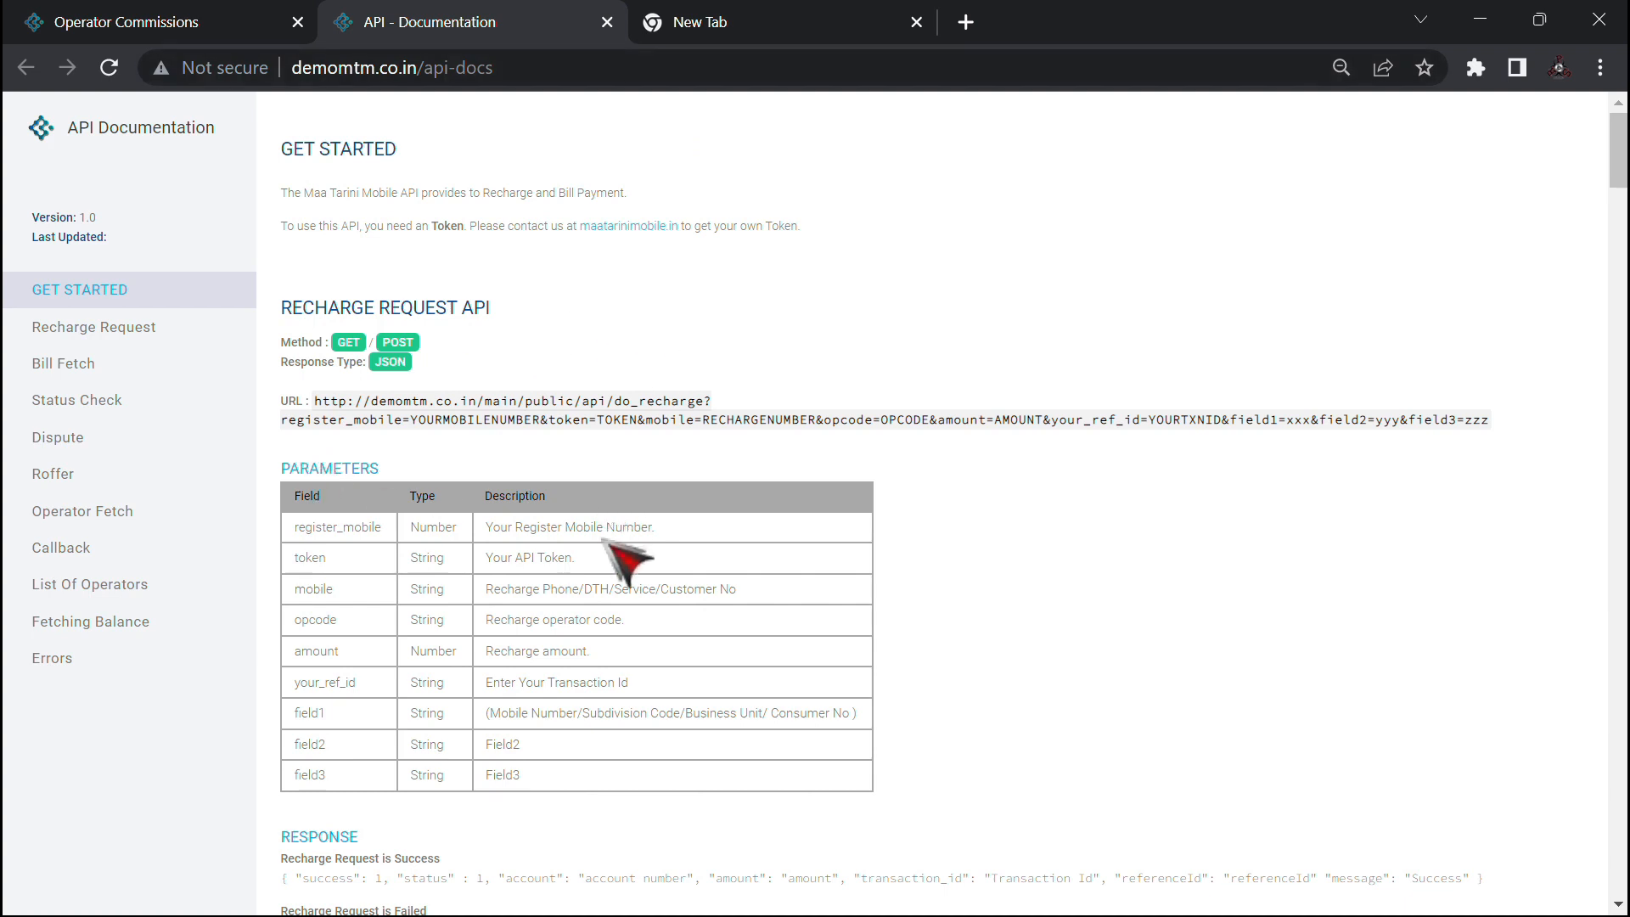
scroll(628, 551, down, 20)
scroll(626, 560, down, 20)
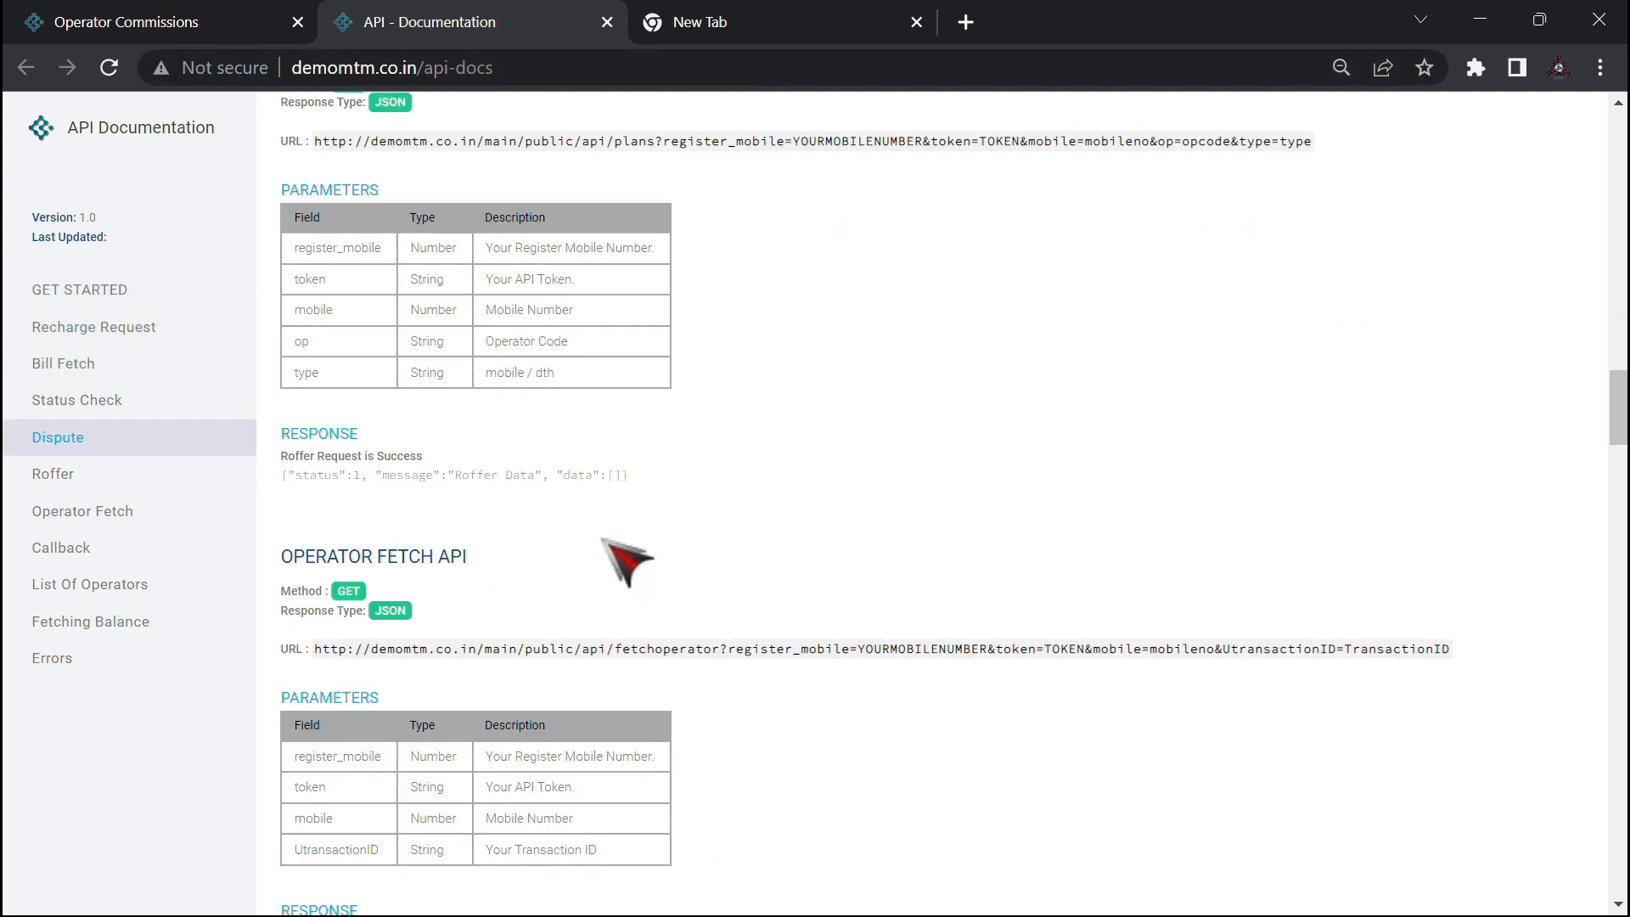
scroll(624, 556, down, 6)
scroll(603, 543, up, 20)
scroll(603, 540, up, 20)
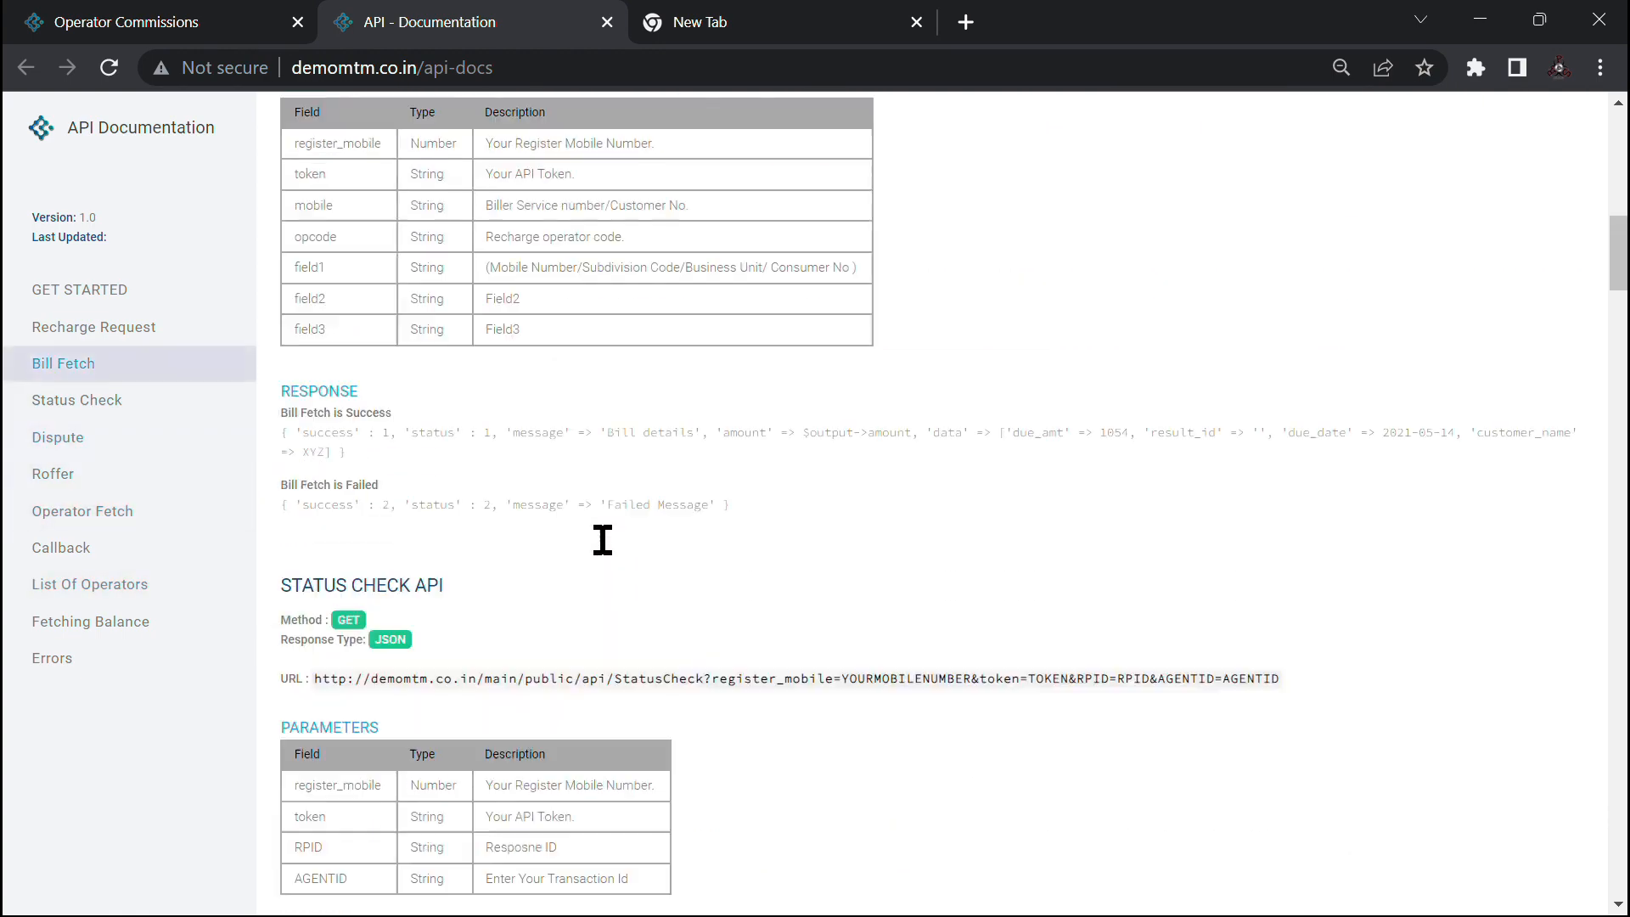
drag(541, 400, 683, 429)
click(683, 430)
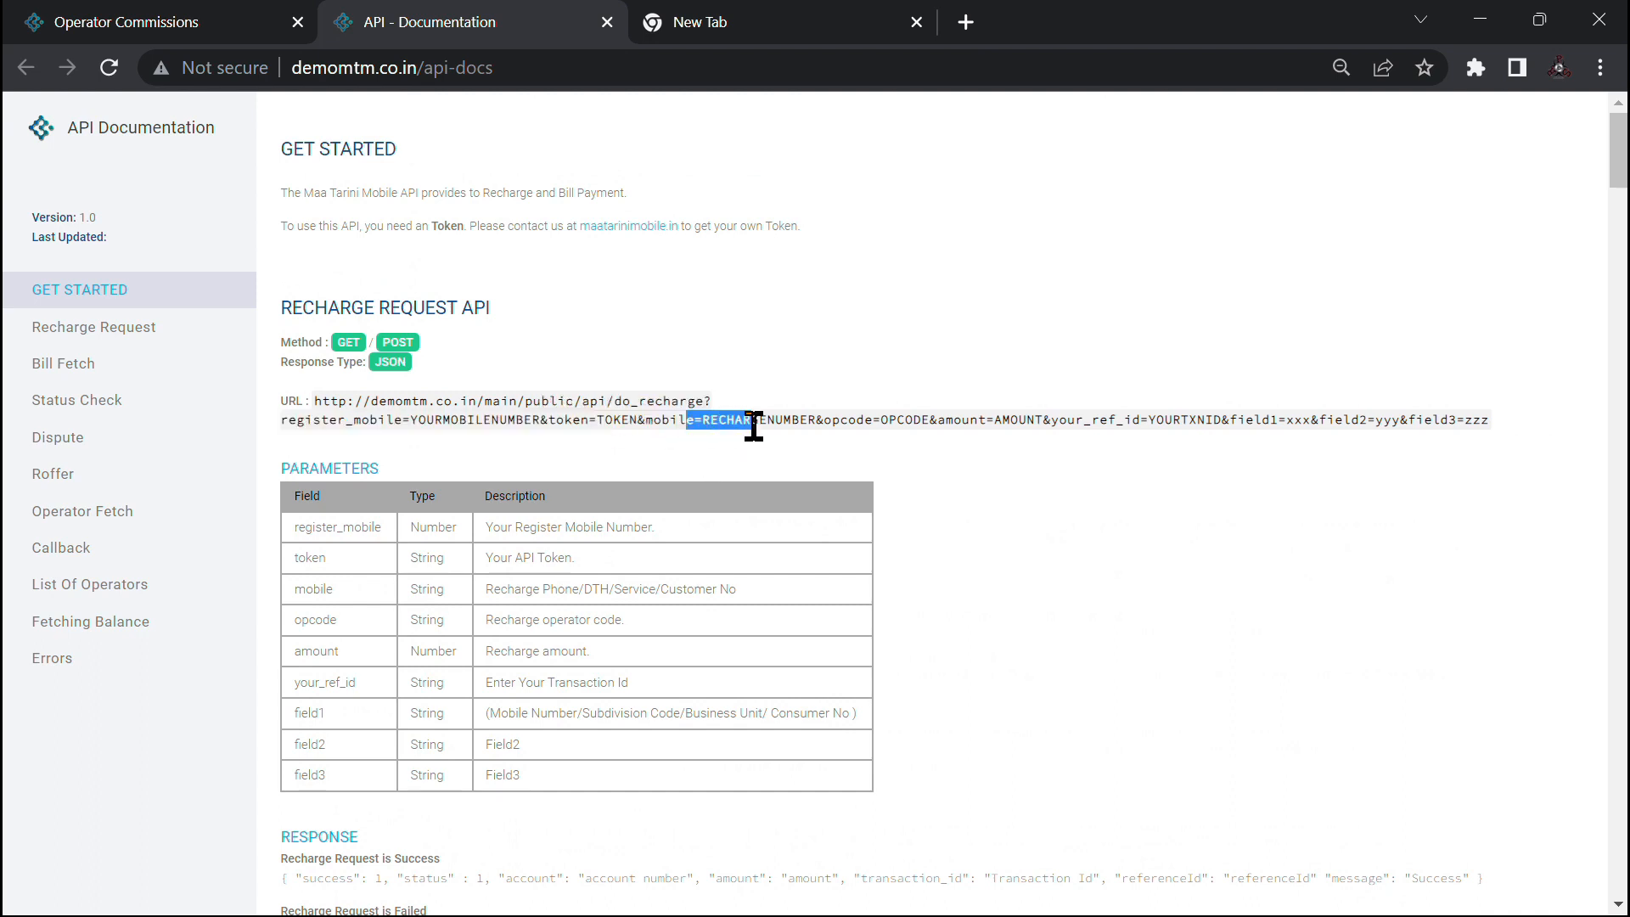
click(418, 128)
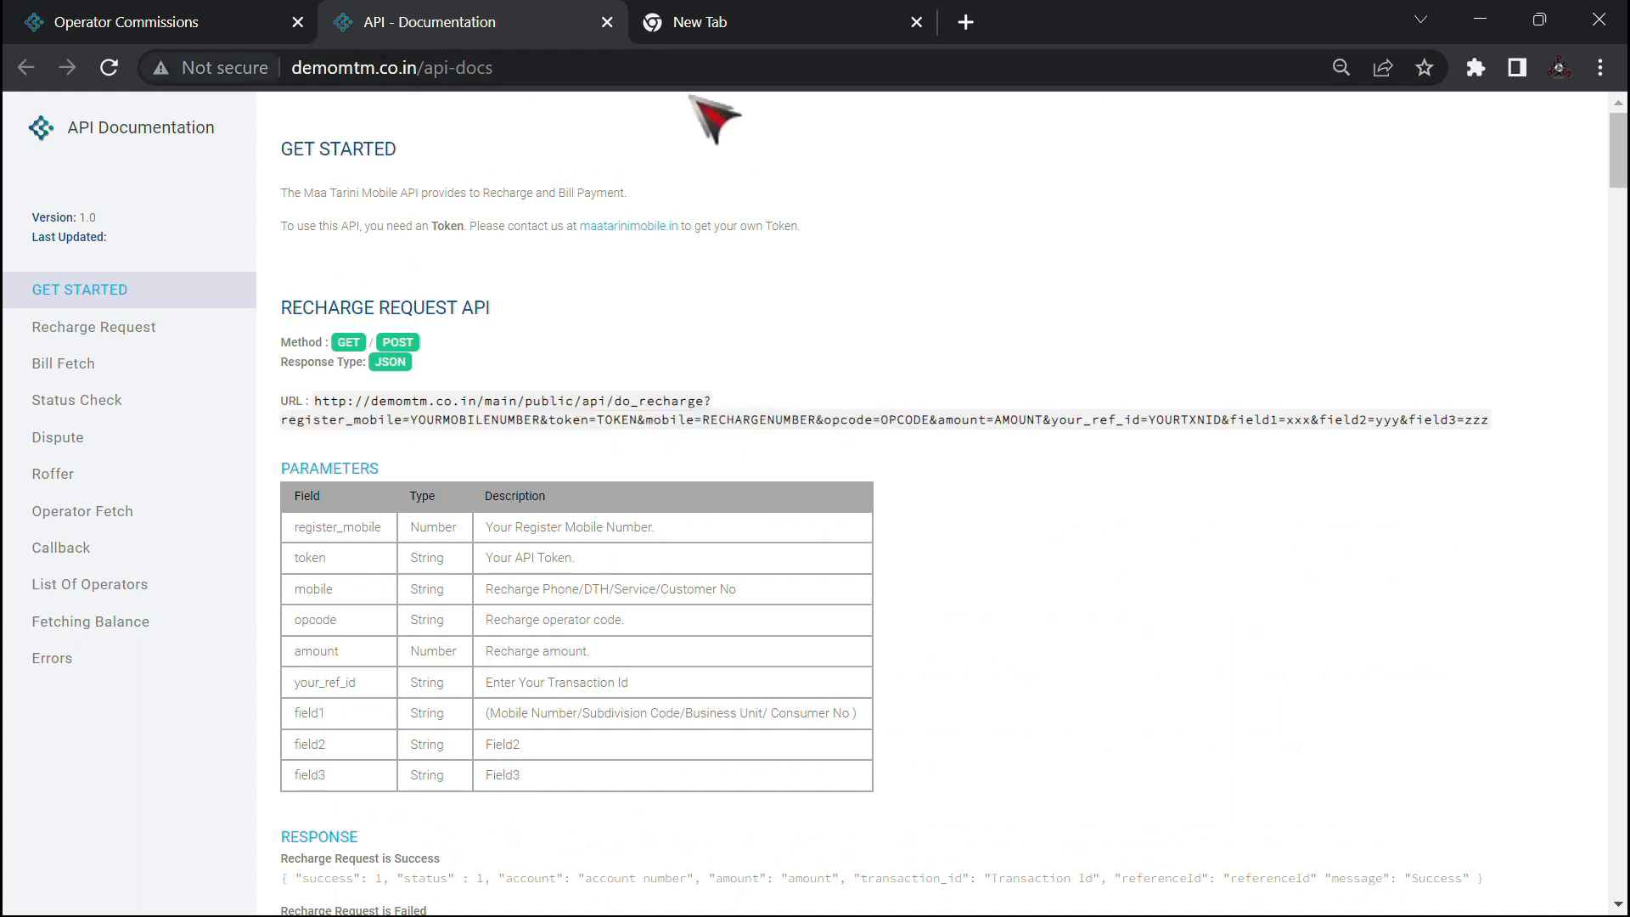
click(606, 22)
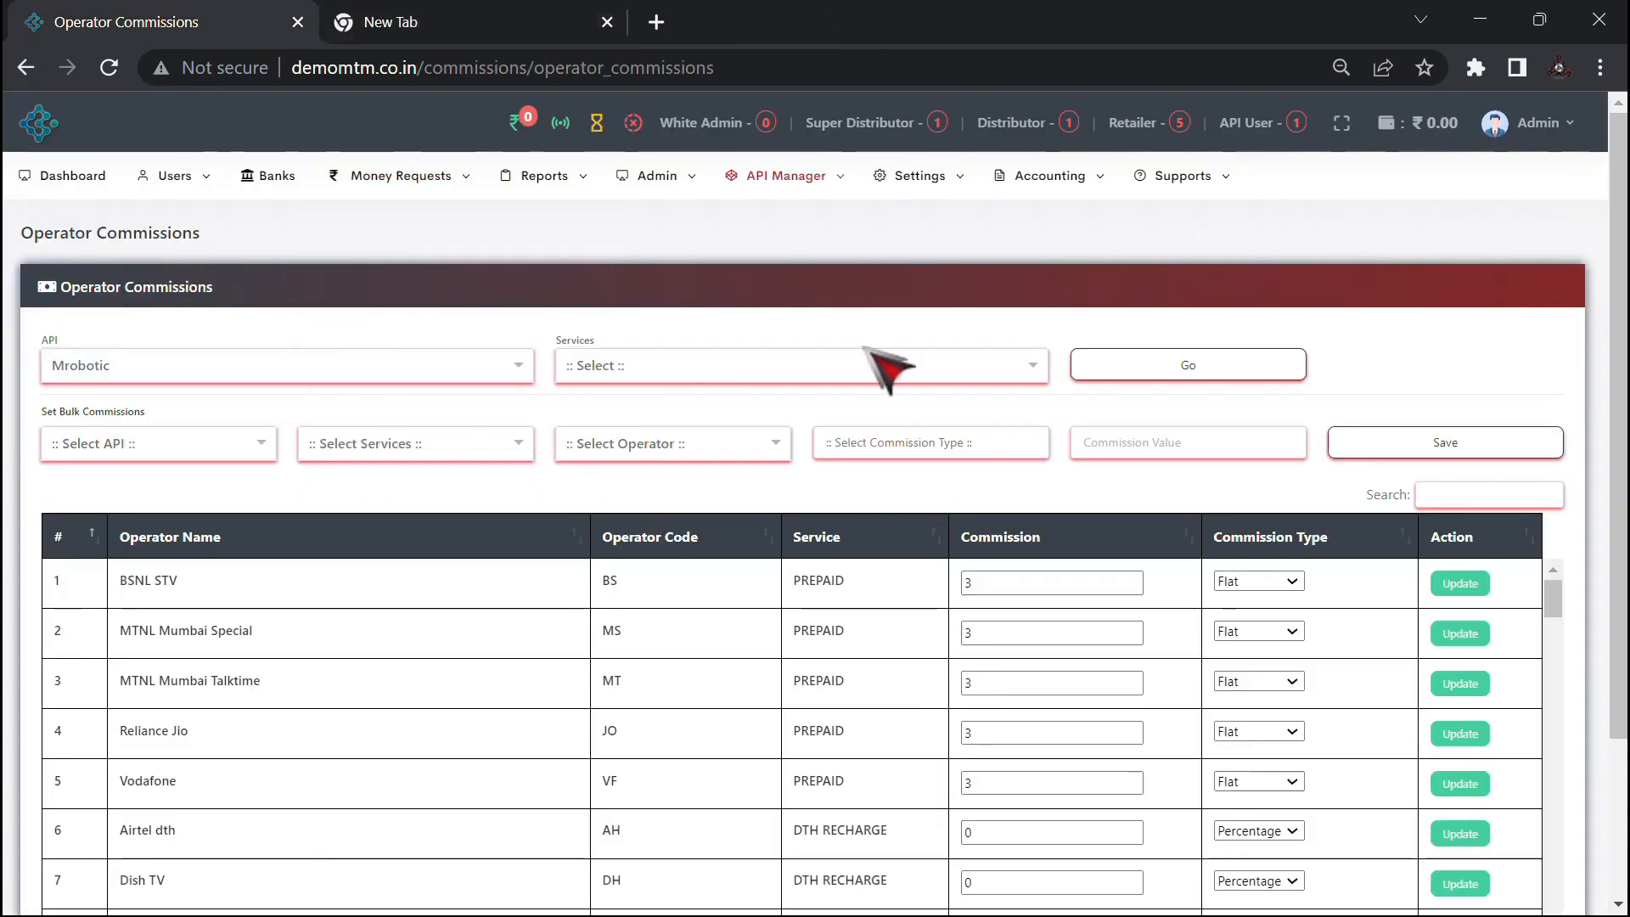
Step: On Manage App Banners, turn off IsShow for the MAATARINIMOBILE.IN banner in row 1
mouse_move(919, 179)
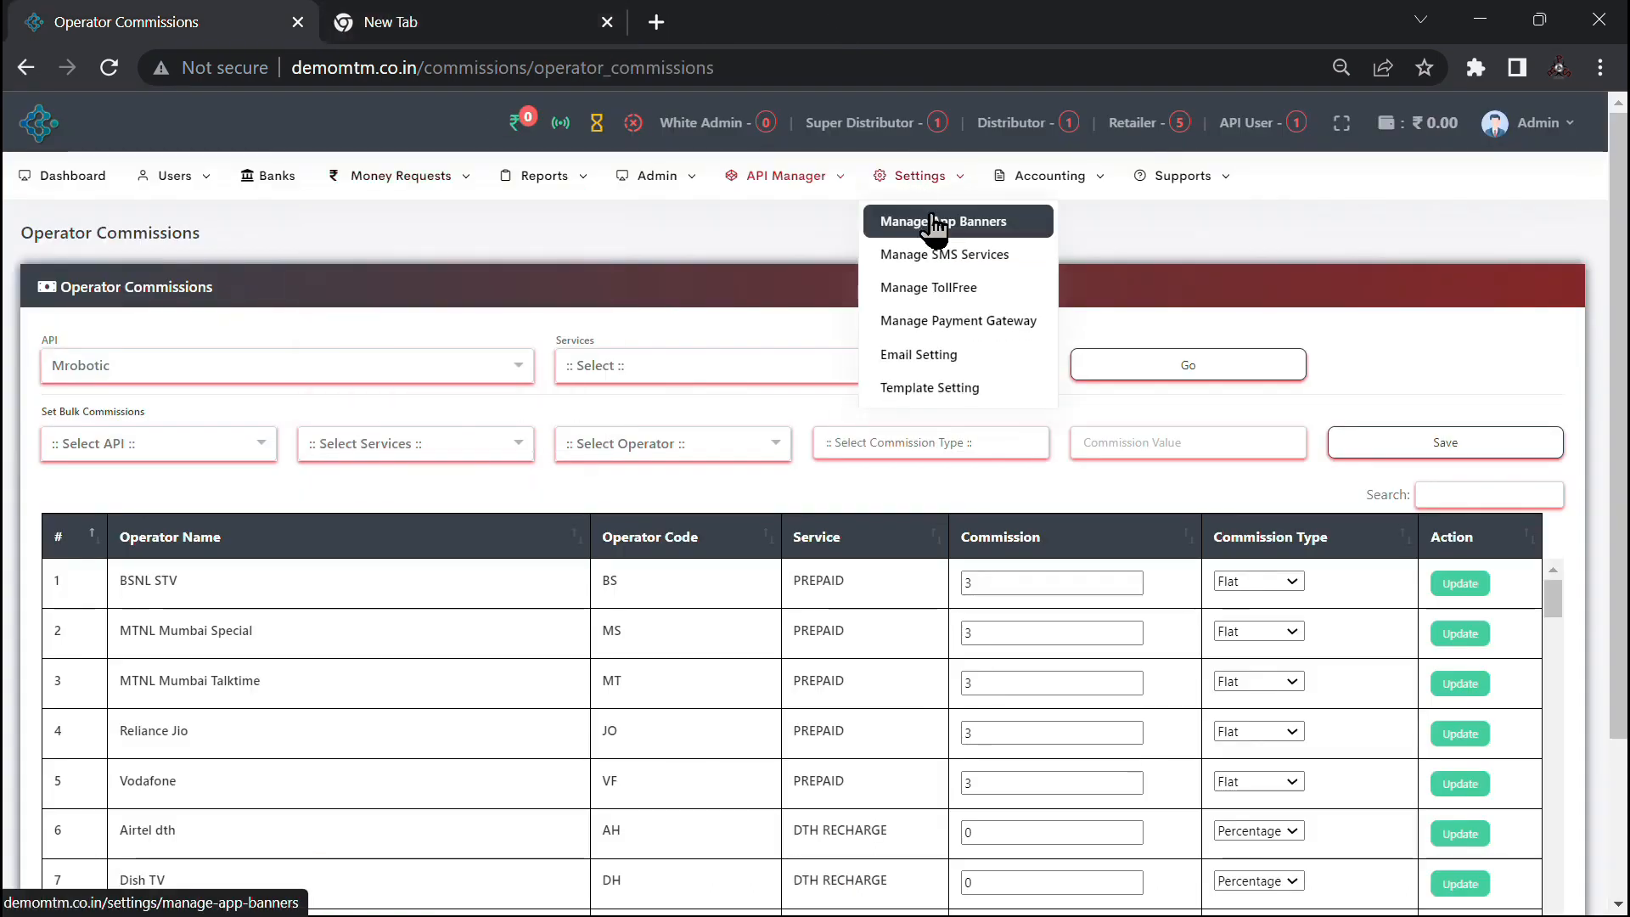
click(935, 223)
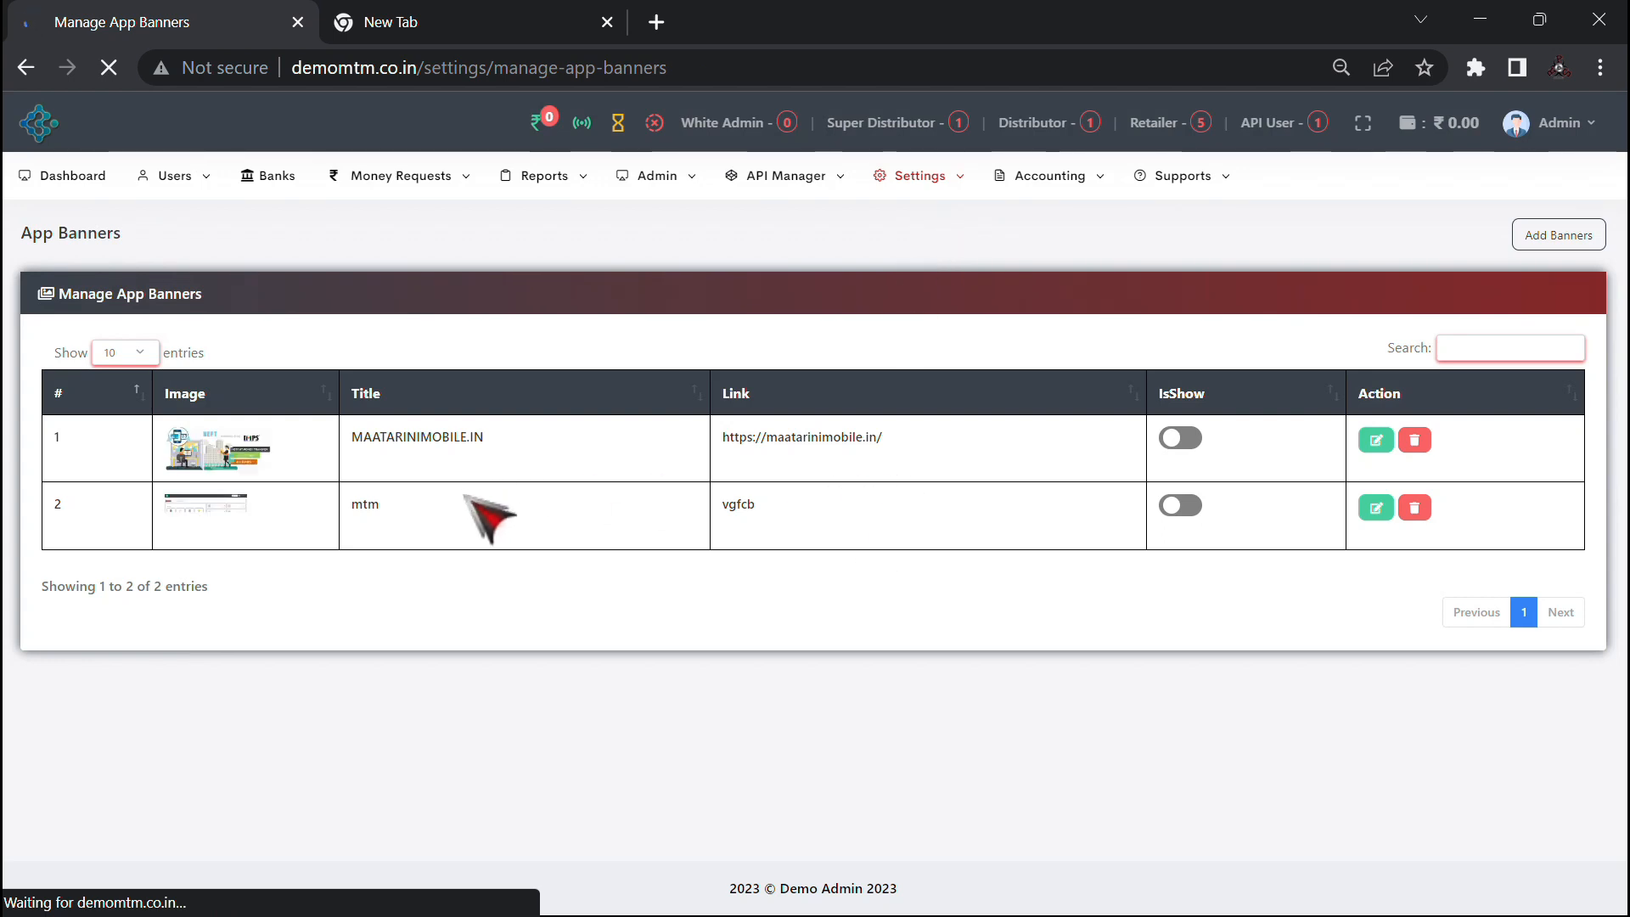
drag(333, 482, 525, 464)
click(412, 440)
drag(402, 439, 840, 444)
click(721, 540)
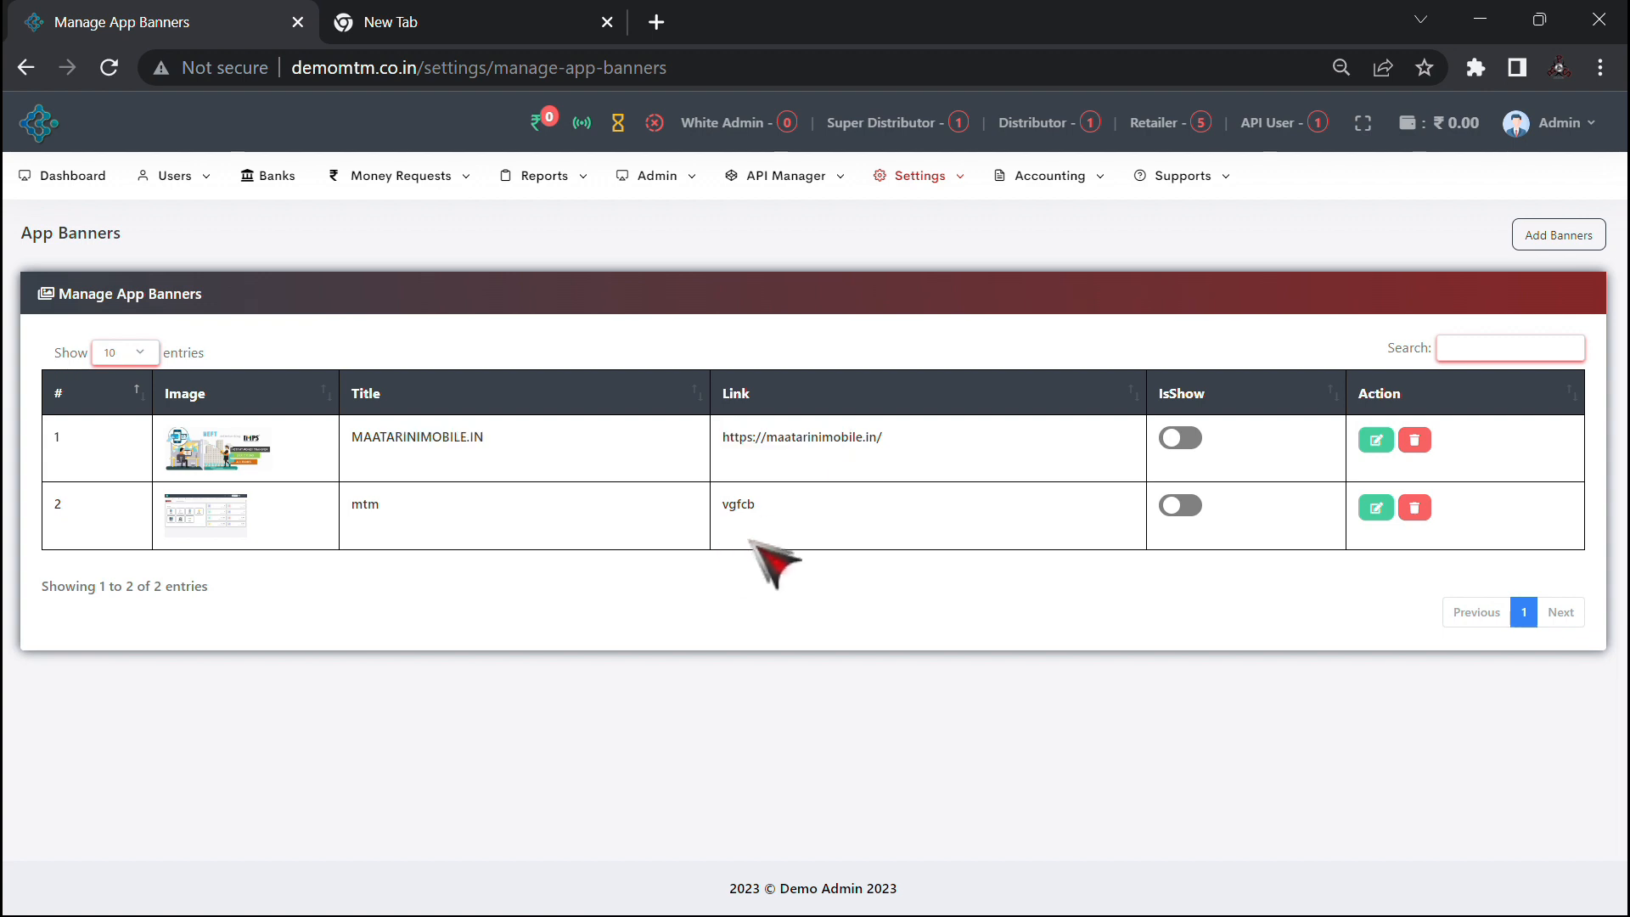
click(1183, 440)
click(919, 176)
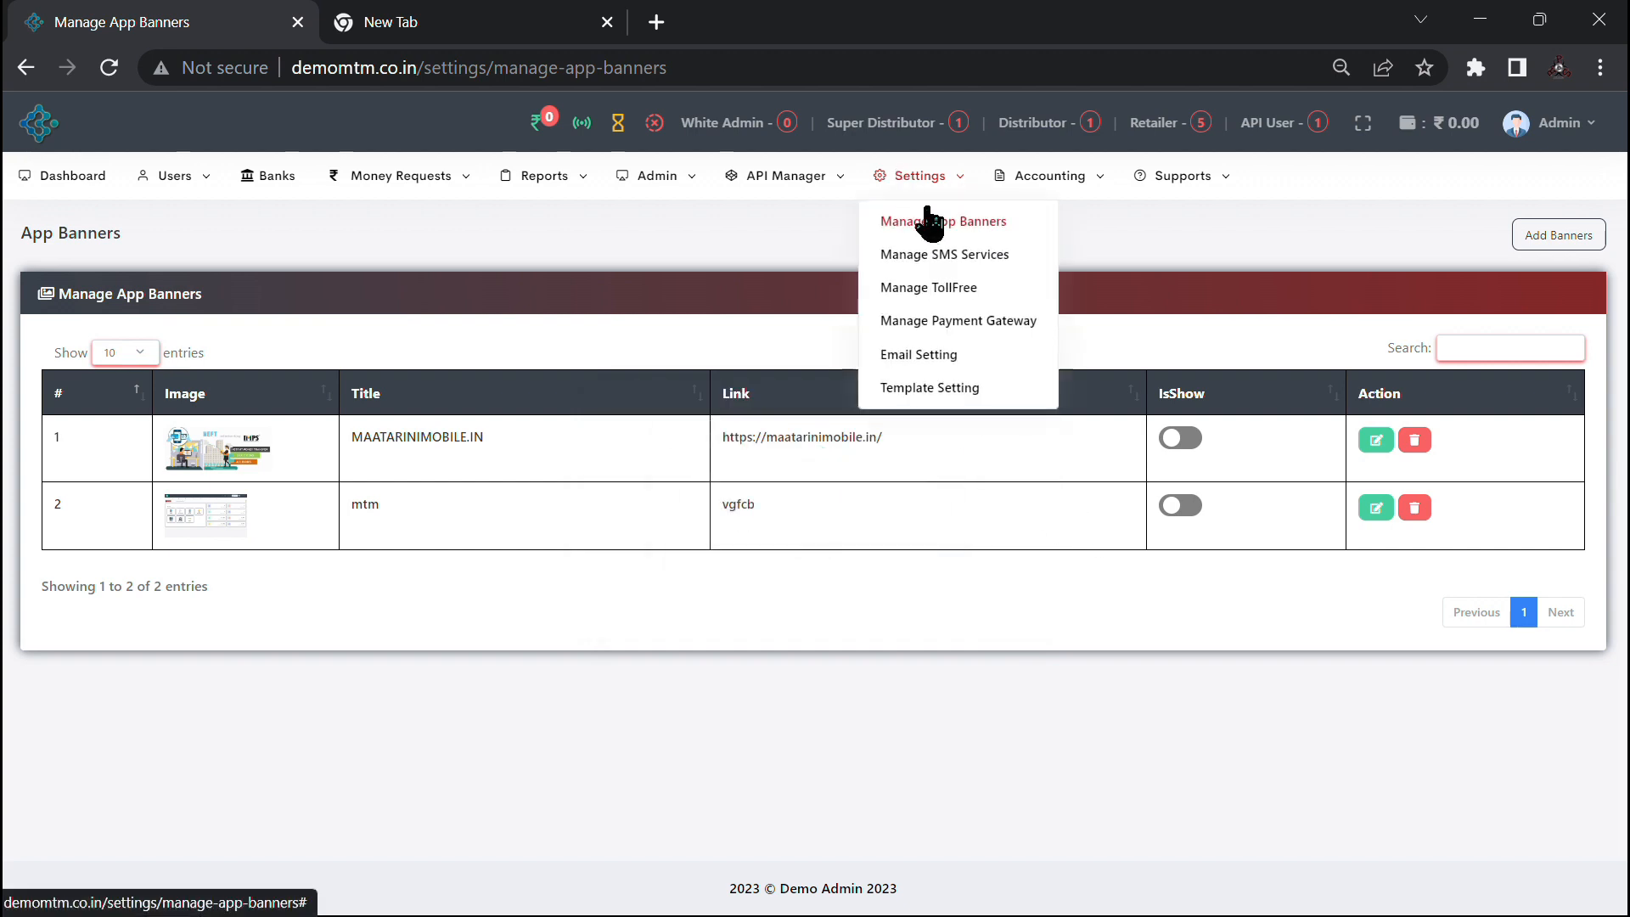
Step: View Manage SMS Services, opening and closing its Add form, then the Manage TollFree page
click(944, 257)
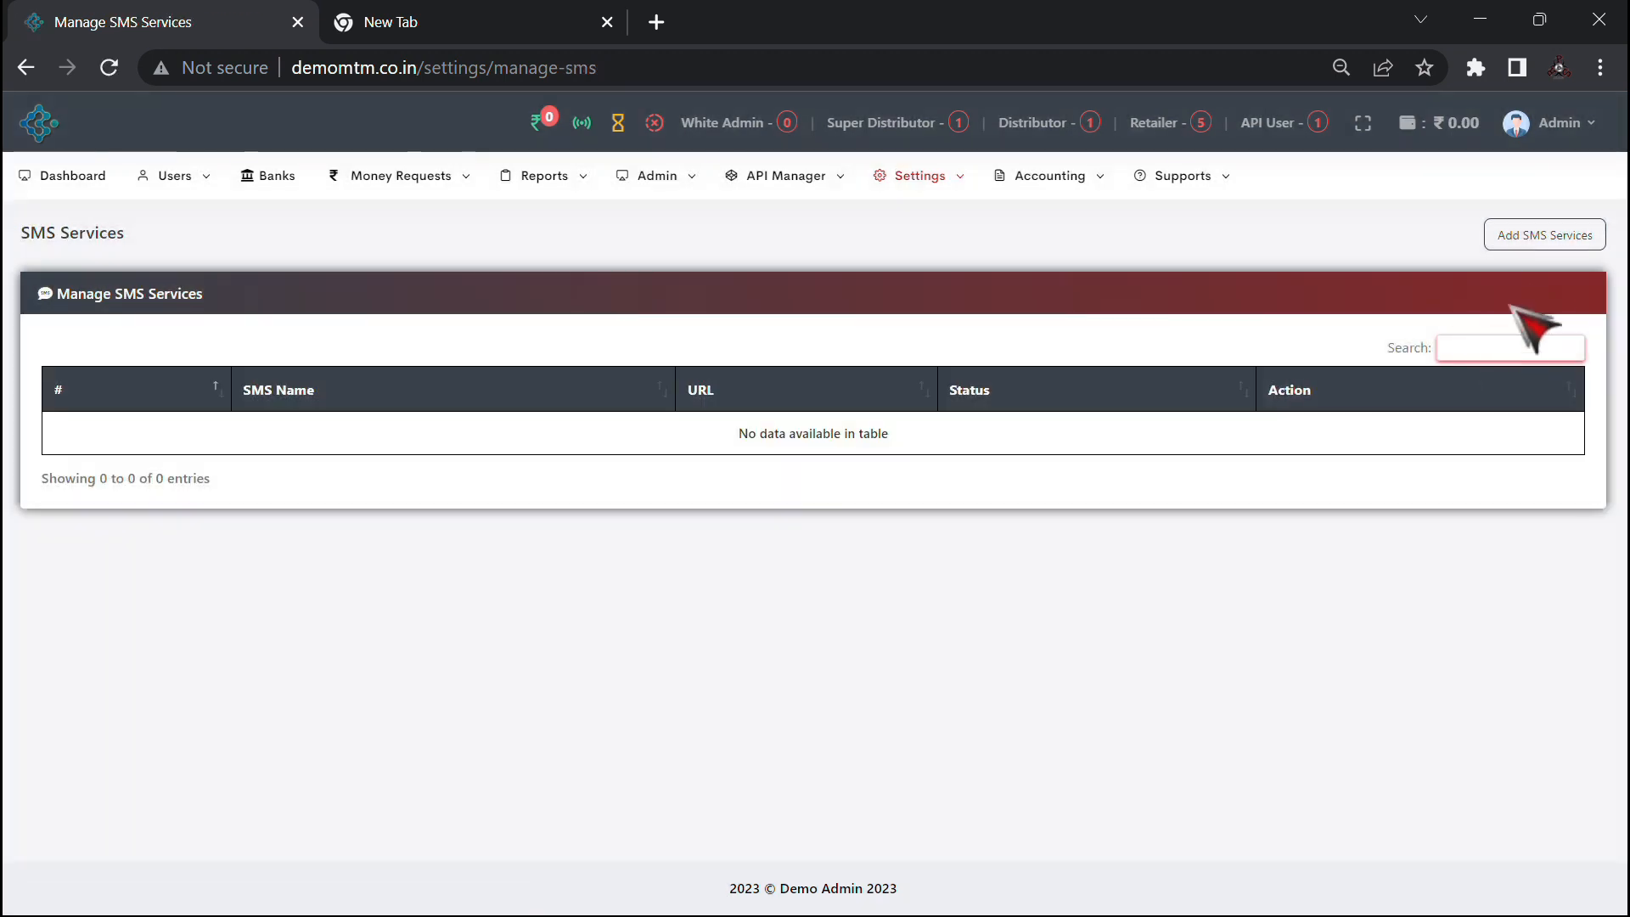
click(1528, 237)
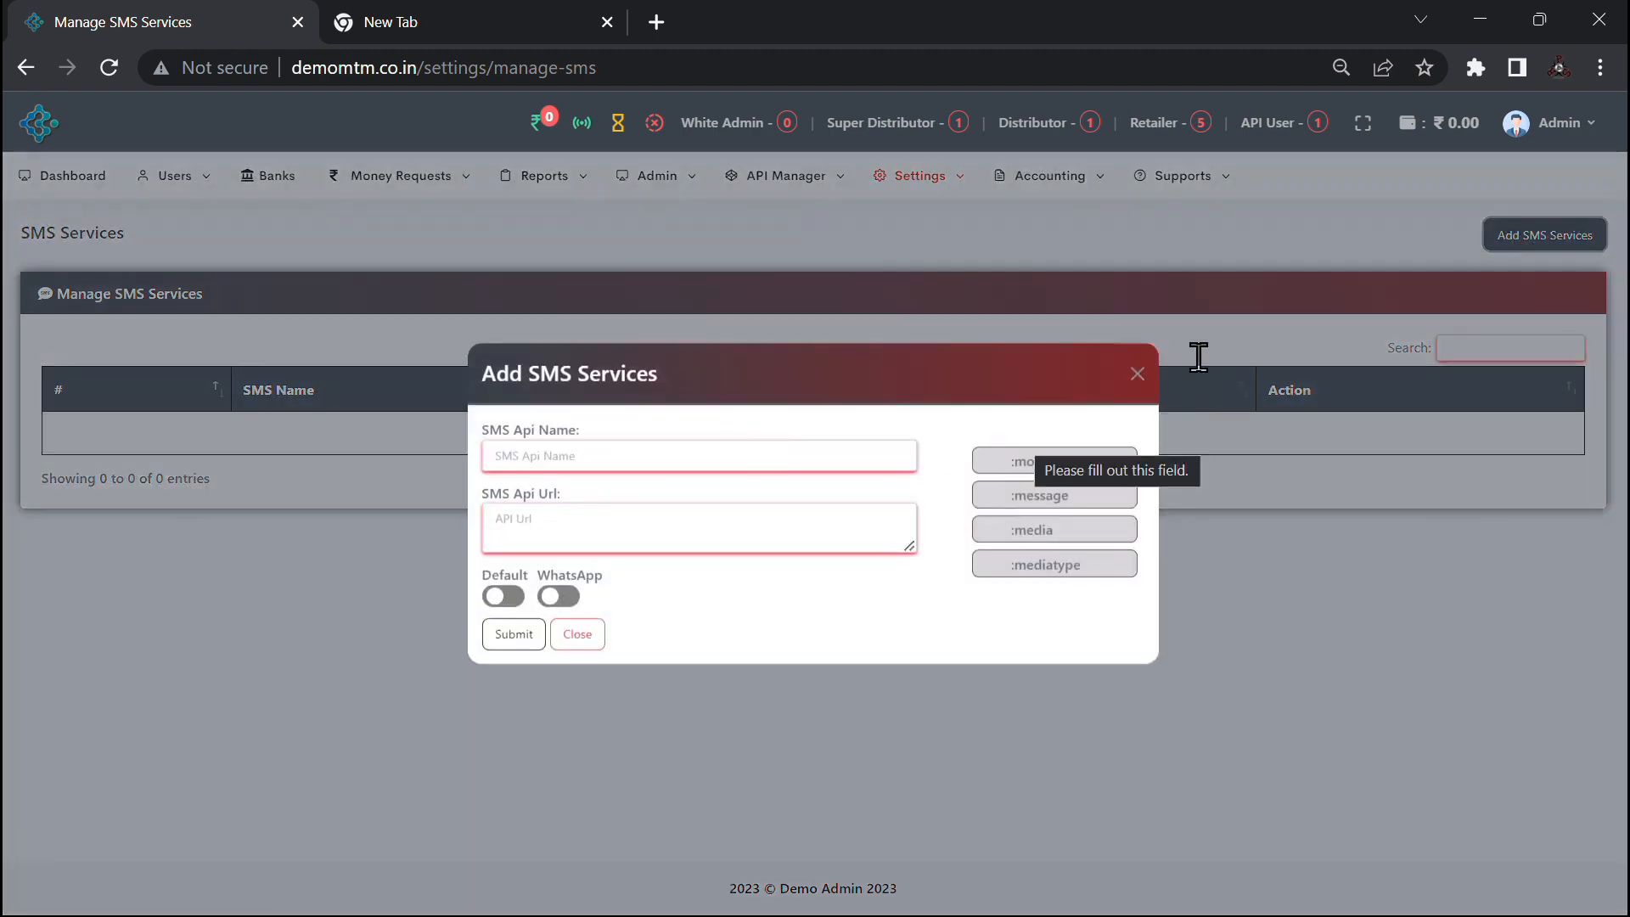
click(1141, 373)
click(925, 180)
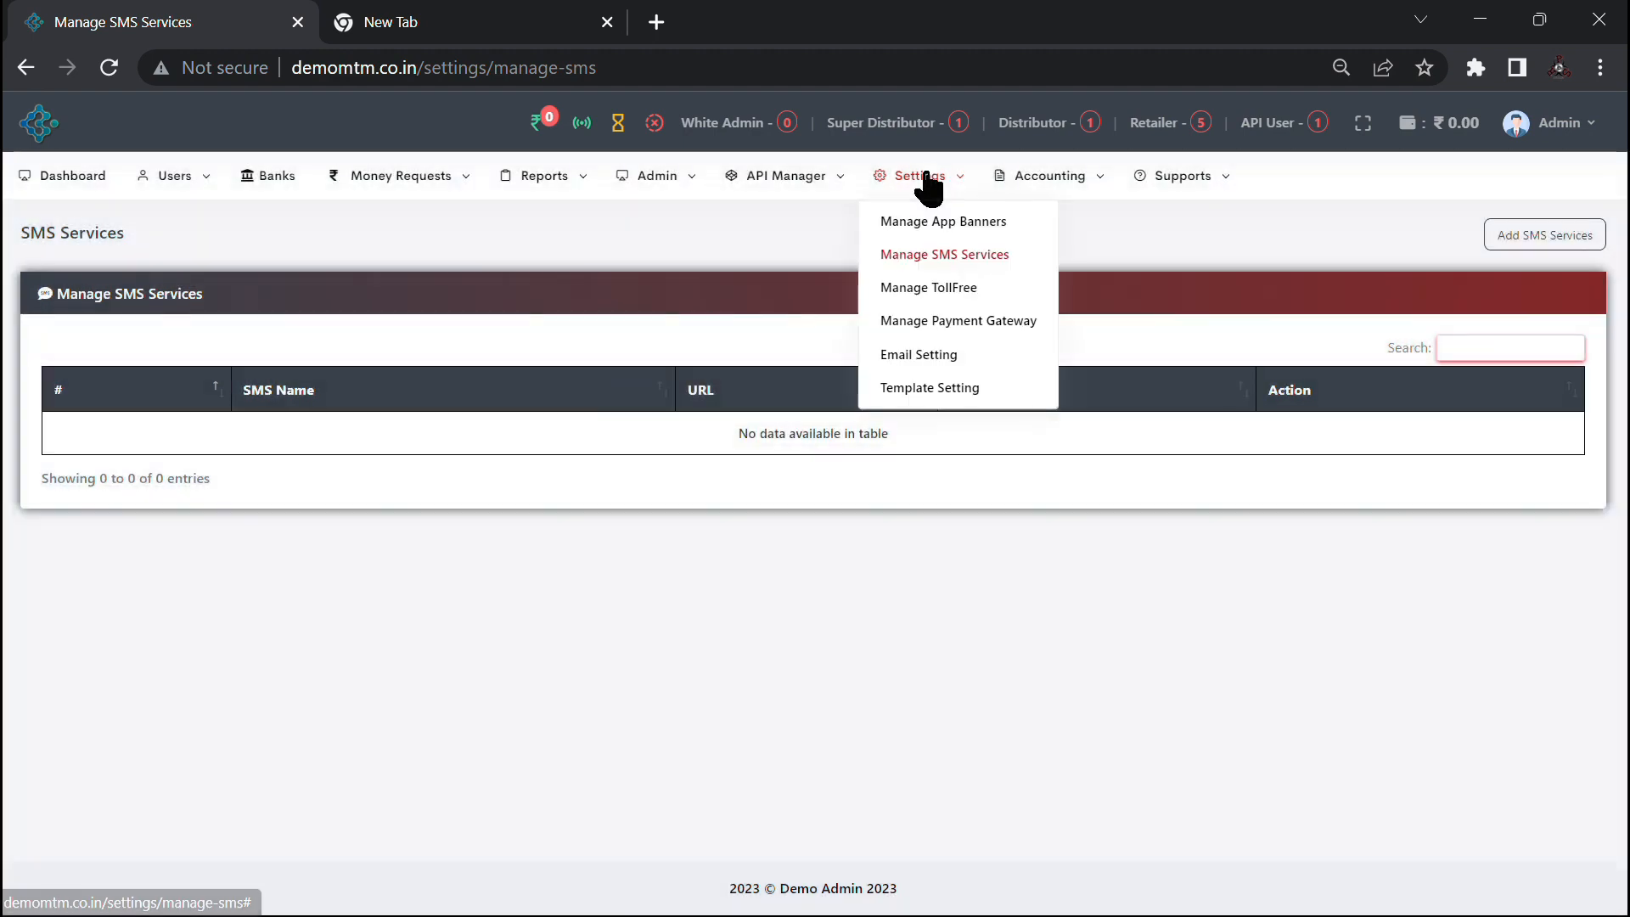
click(1006, 292)
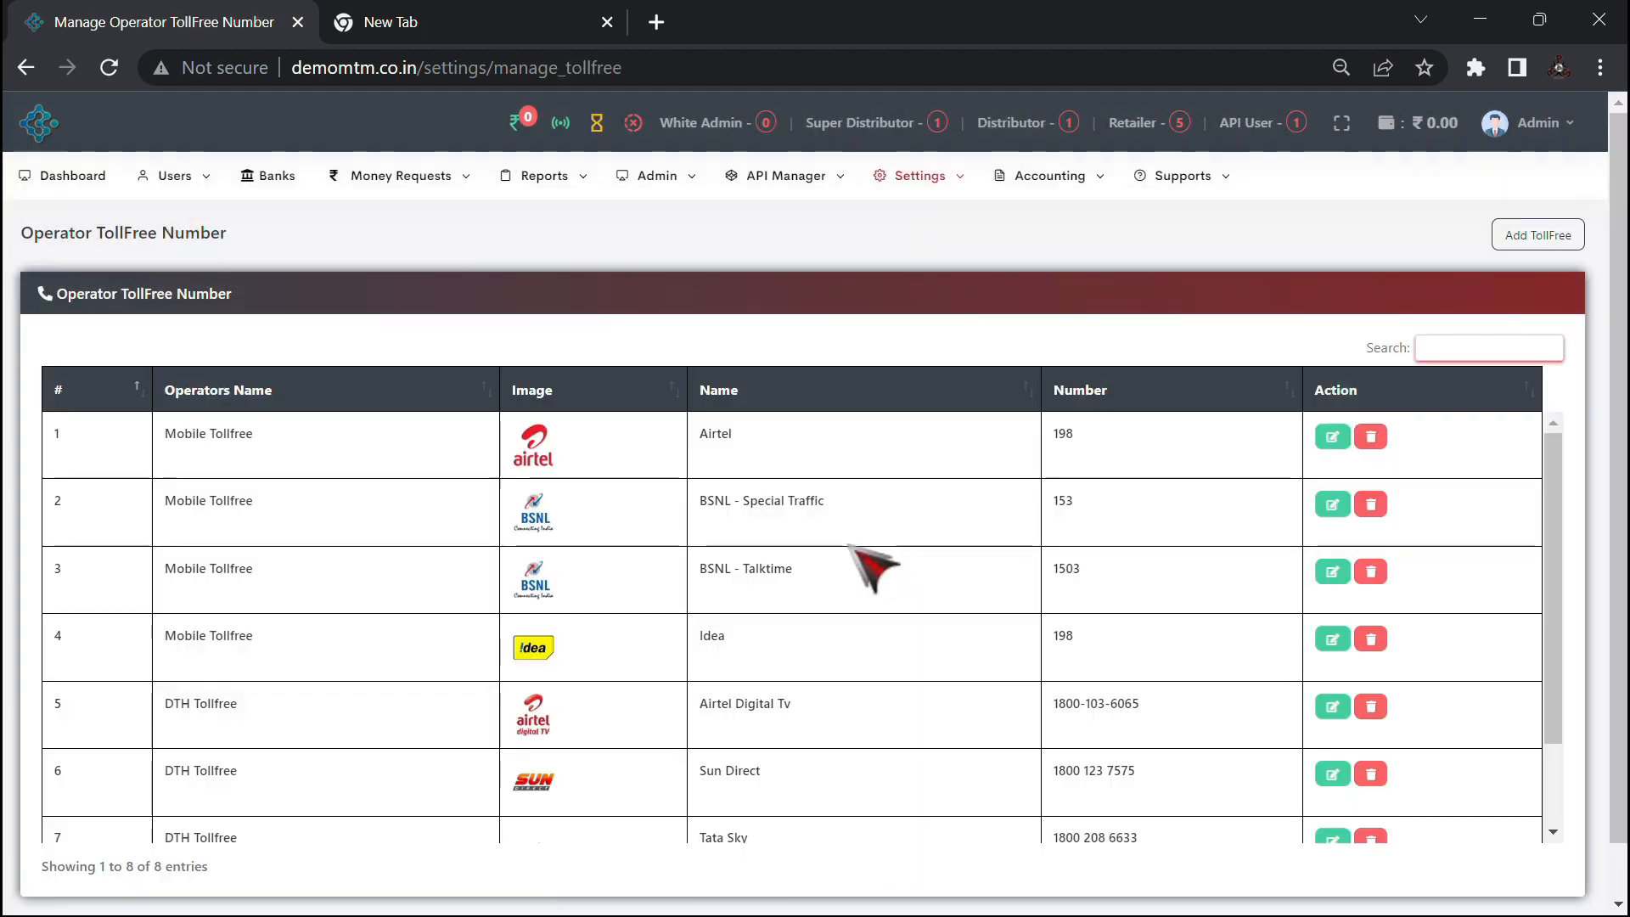
scroll(827, 552, down, 2)
scroll(848, 560, up, 2)
Step: Open and close the Add Payment Gateway form, then visit Email Setting and Template Setting
click(919, 178)
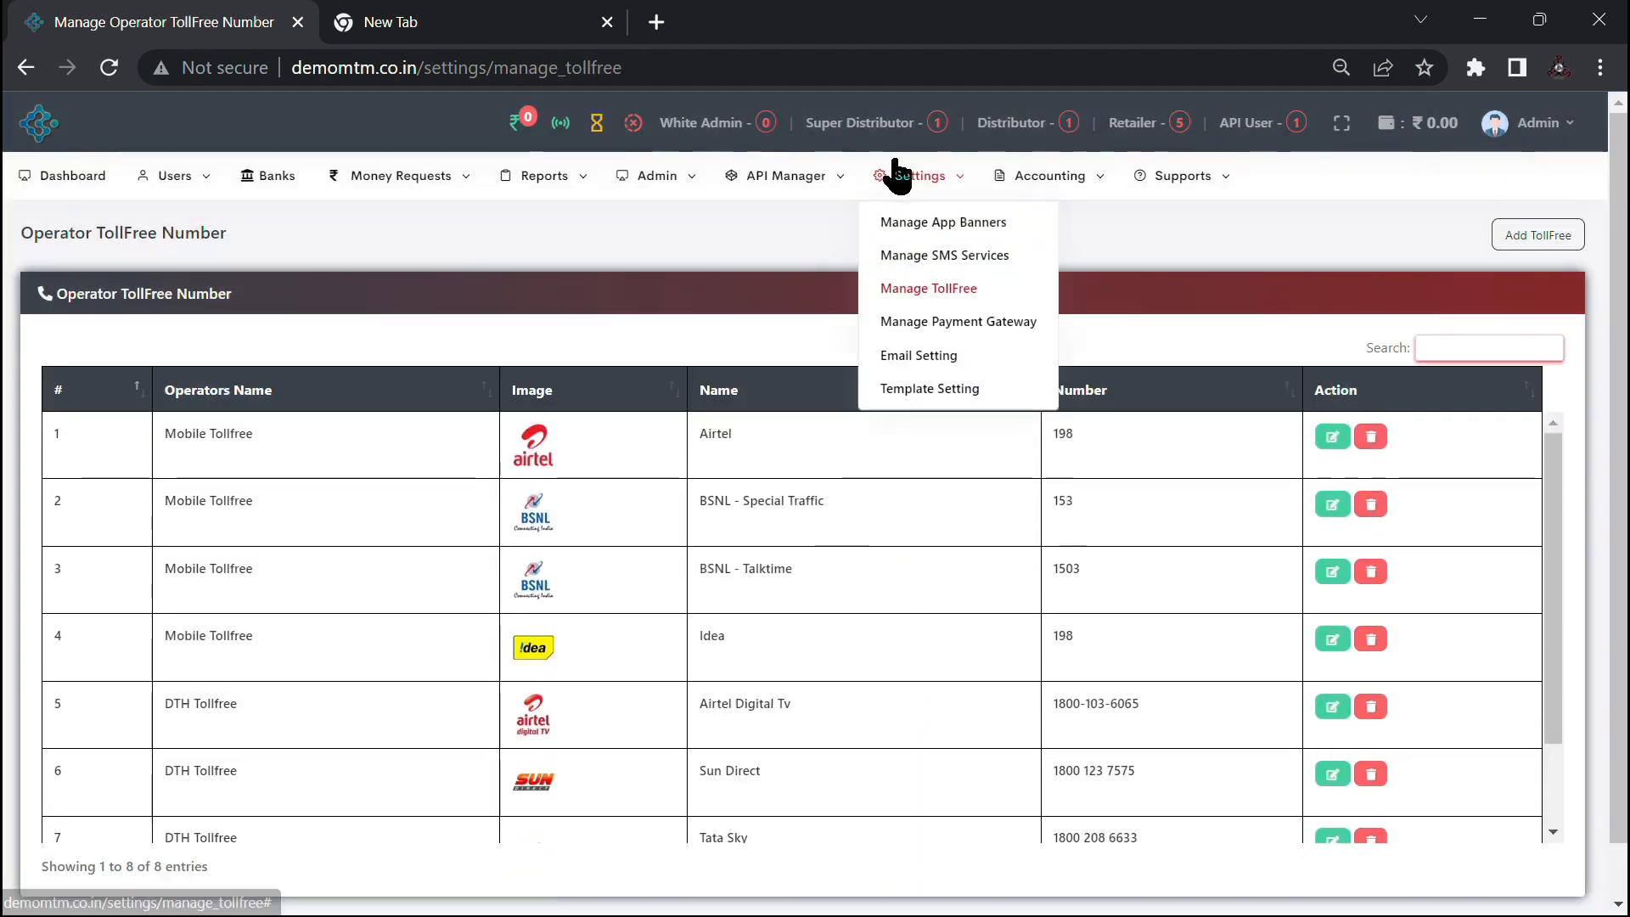
click(936, 326)
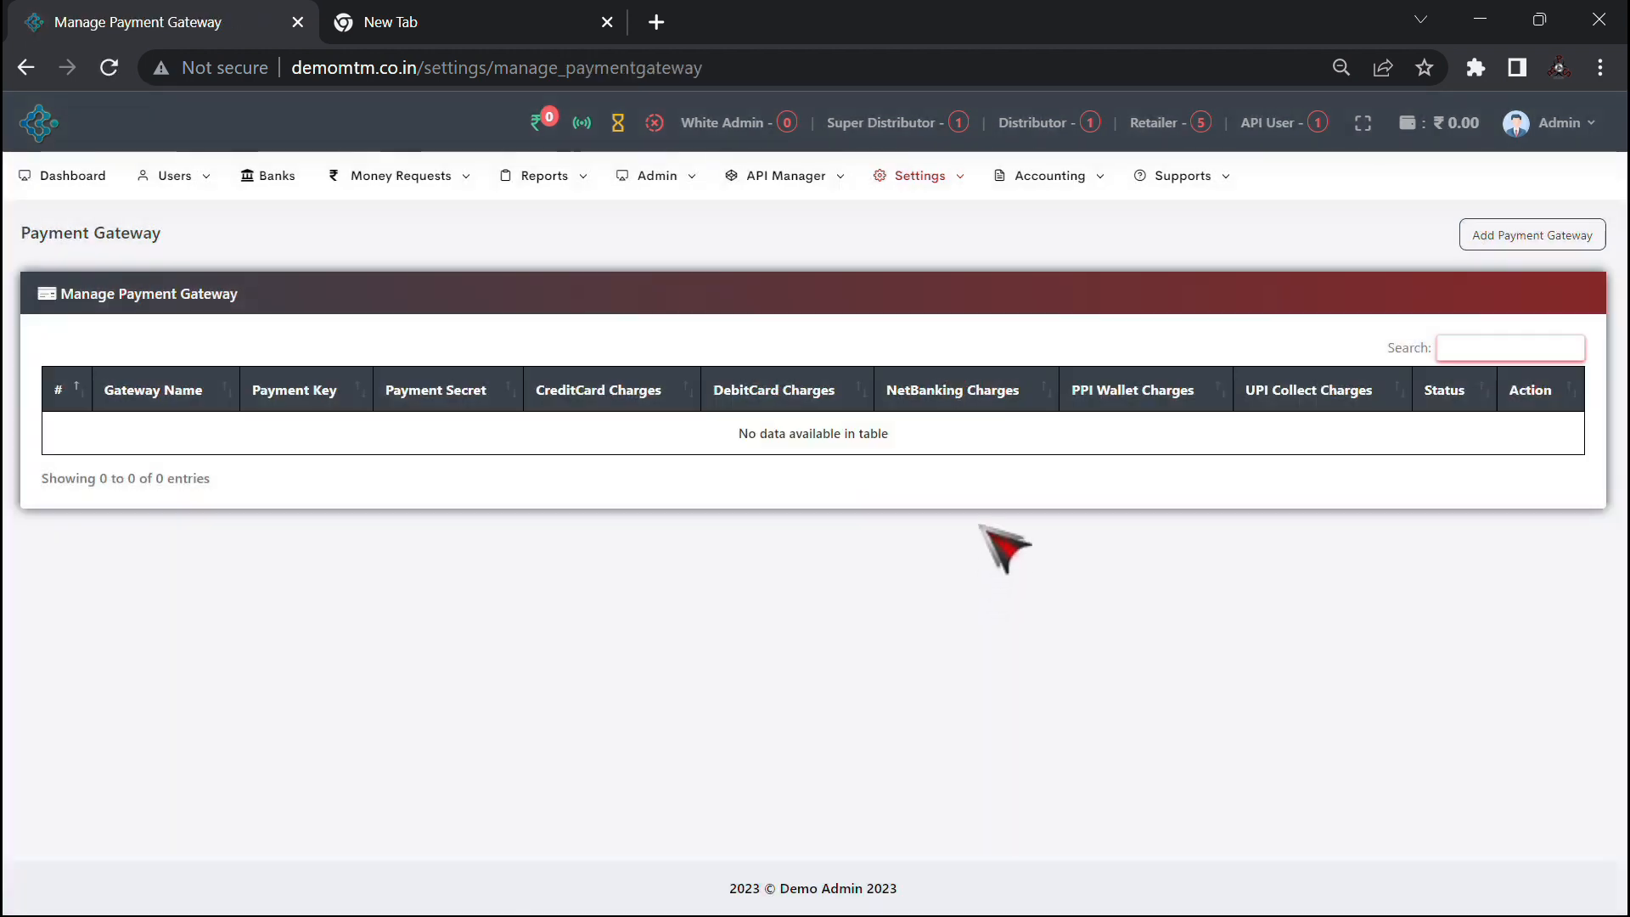
click(1519, 237)
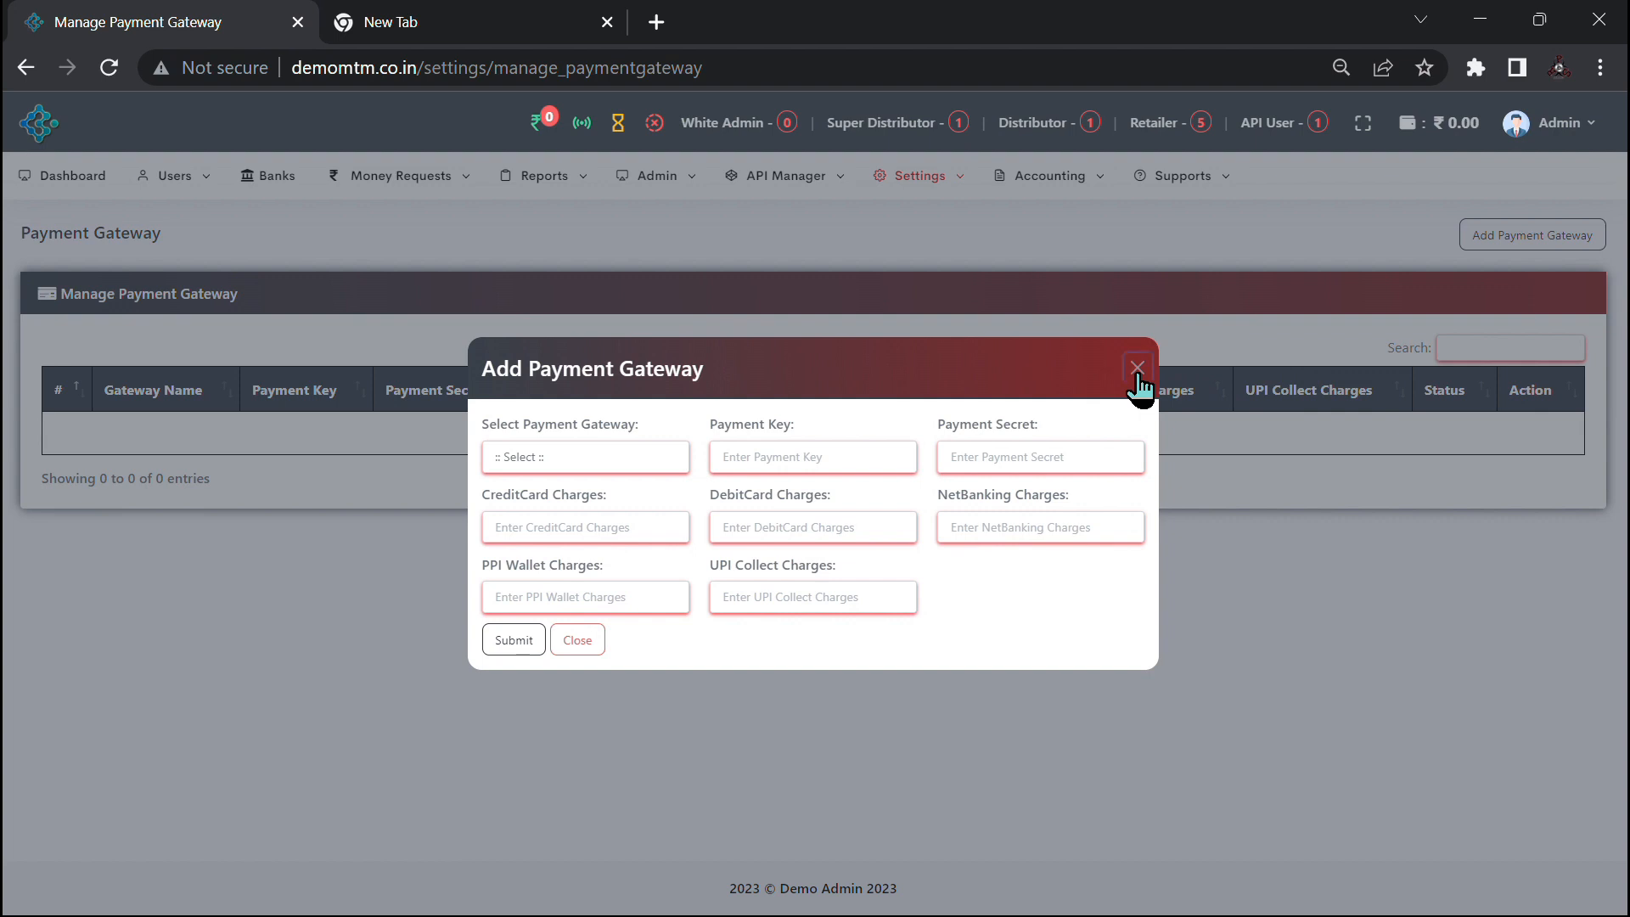
click(1136, 370)
click(921, 175)
click(928, 355)
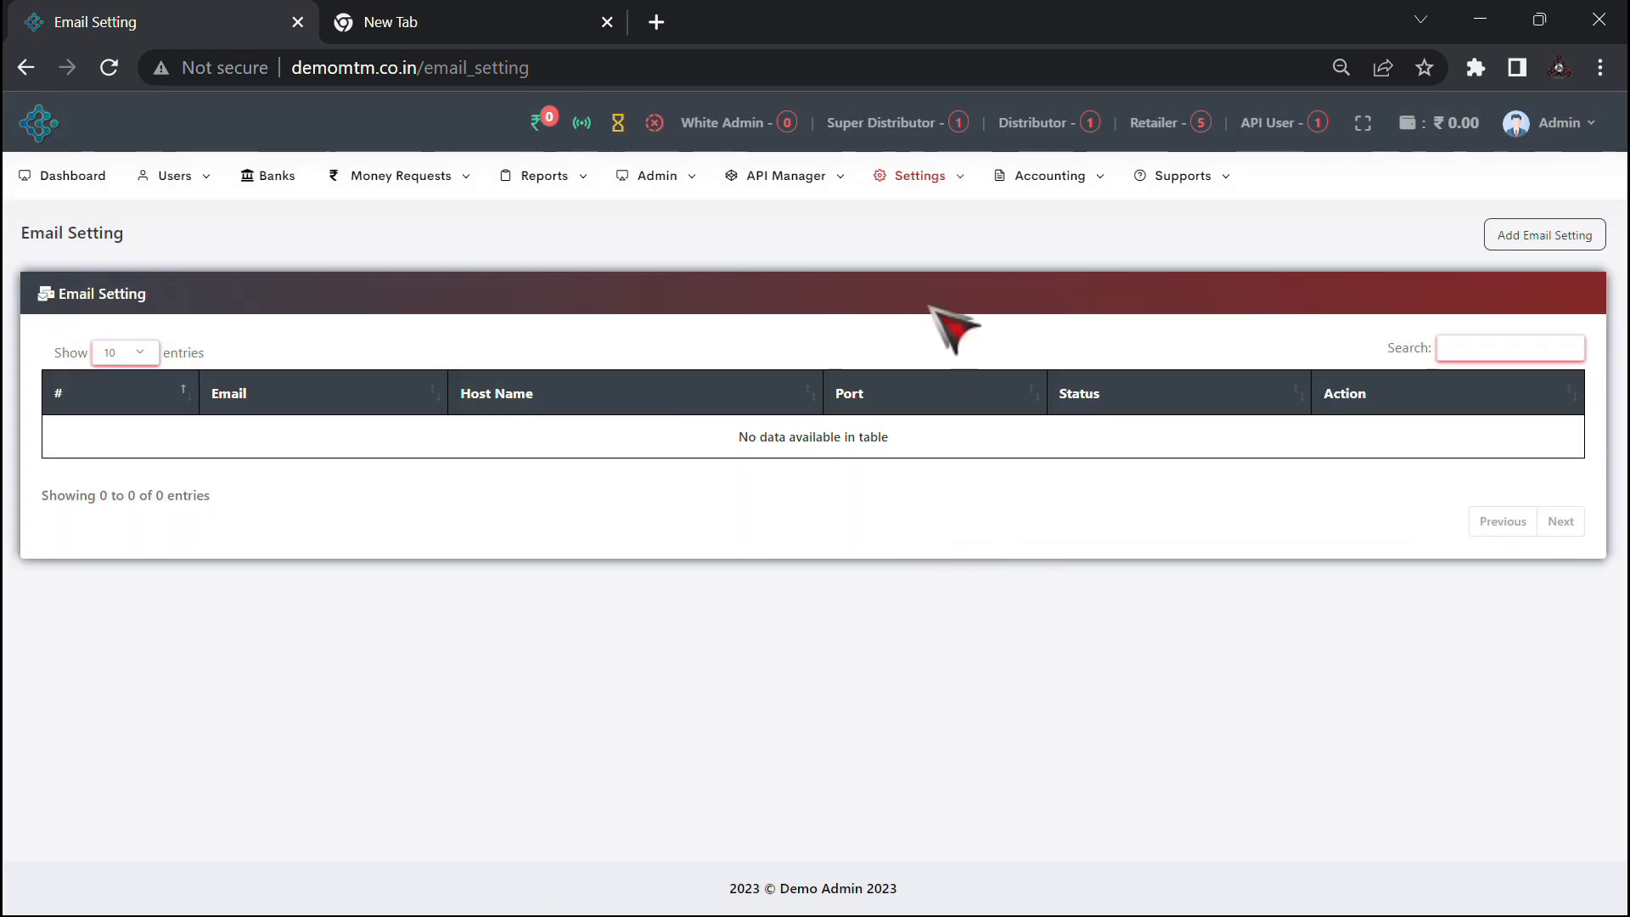
click(907, 169)
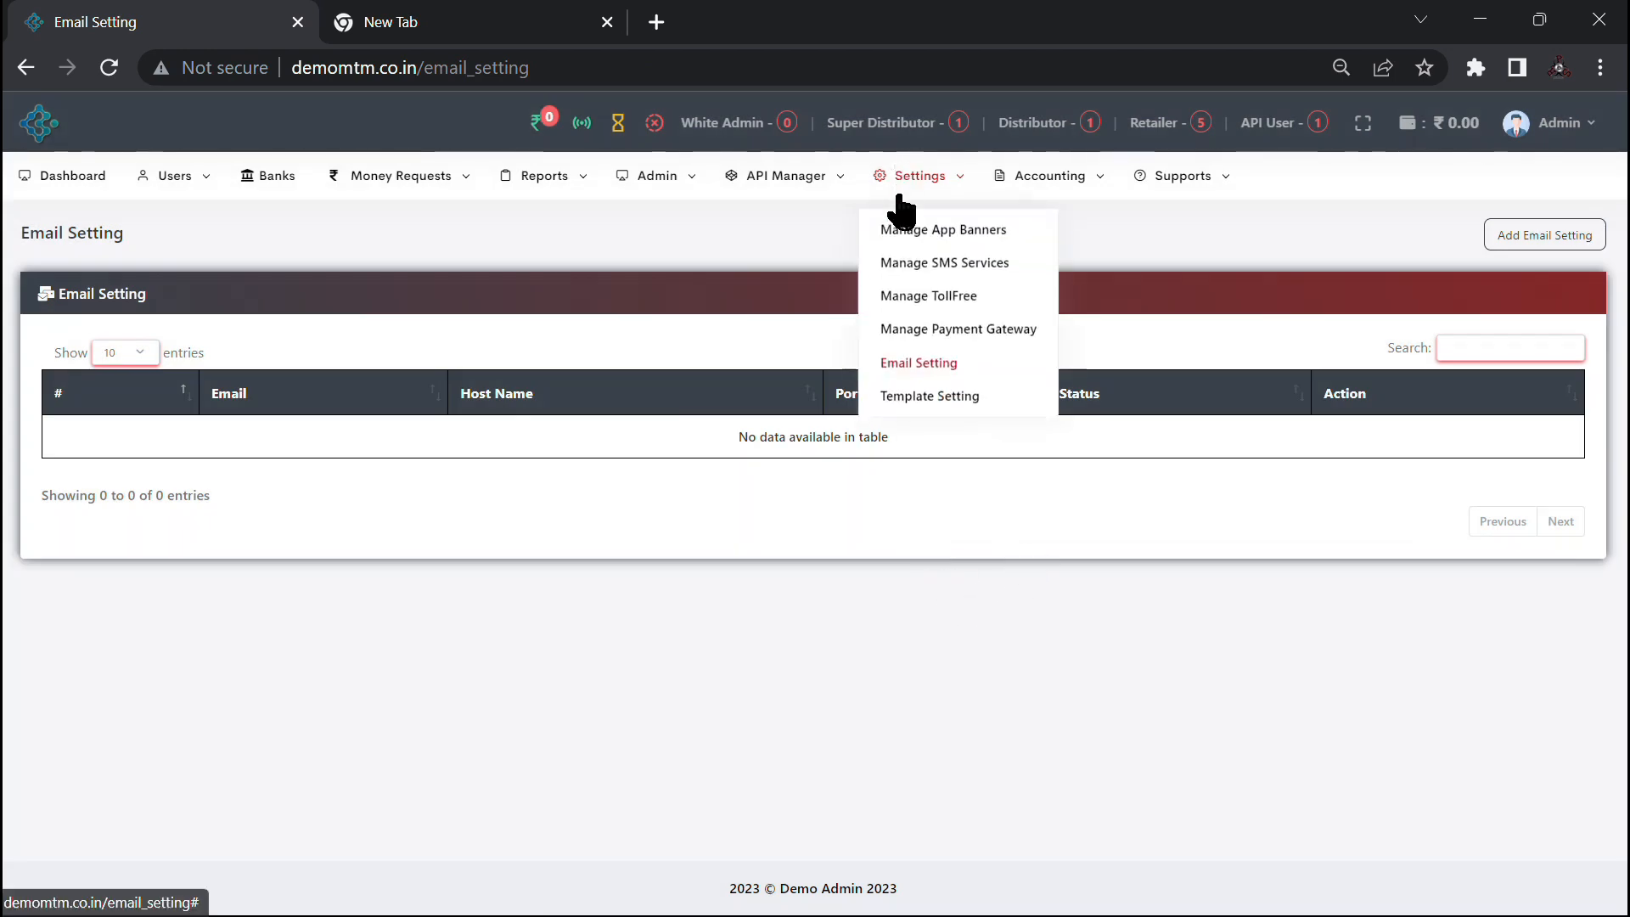
click(933, 394)
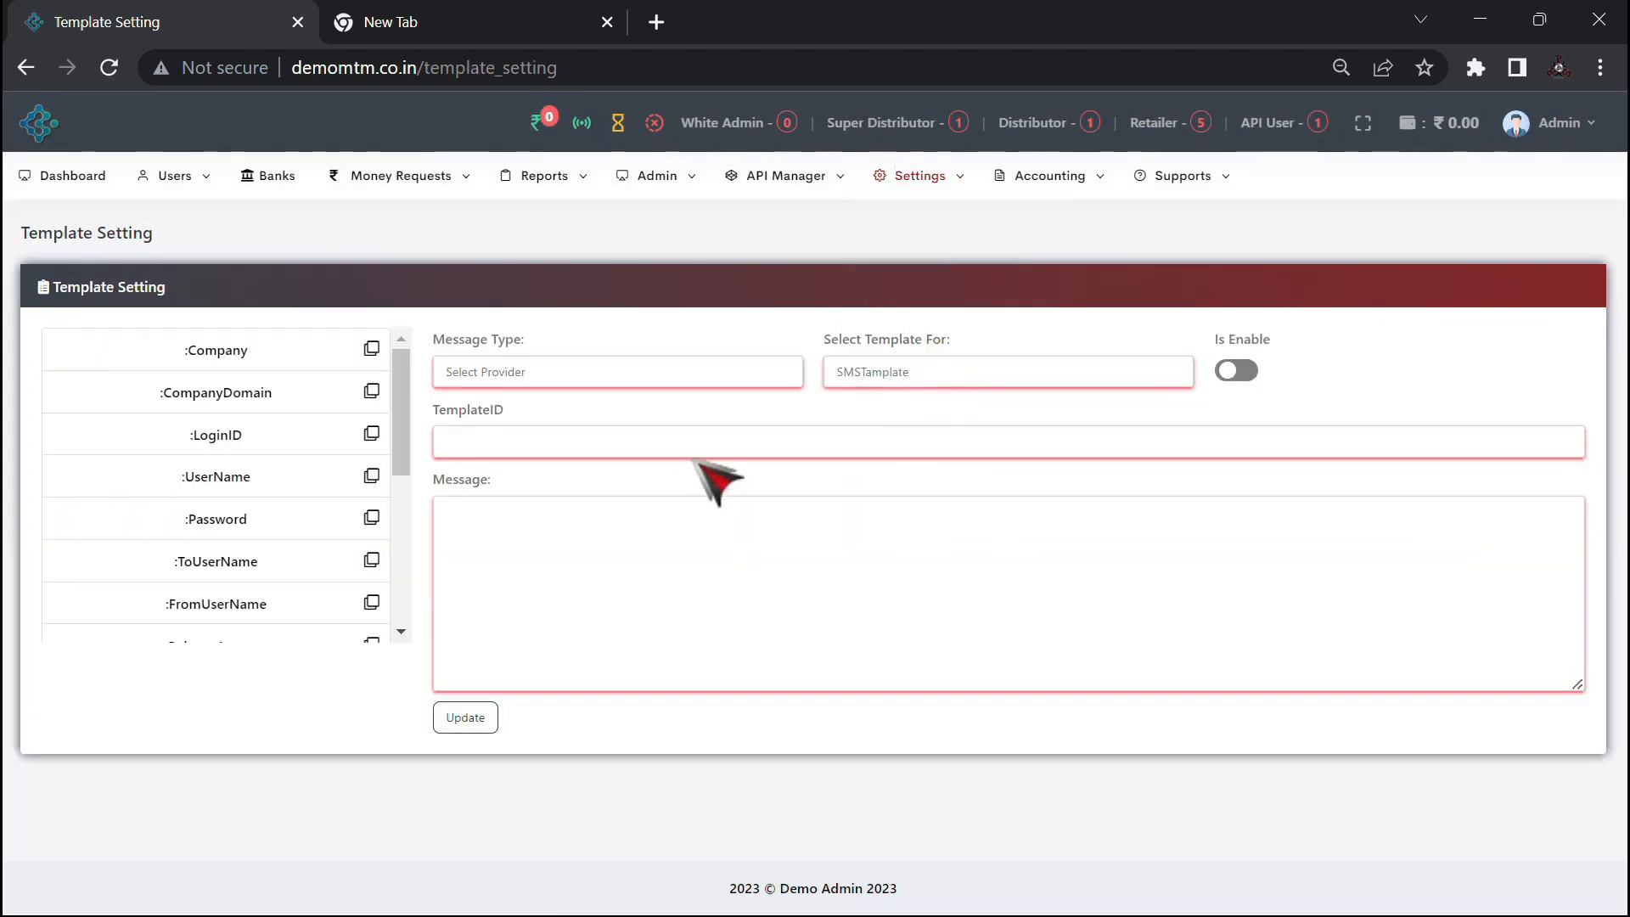
Step: Set the template's Message Type to ForgetPassword and its channel to WhatsappAlert
click(607, 379)
click(598, 411)
click(976, 374)
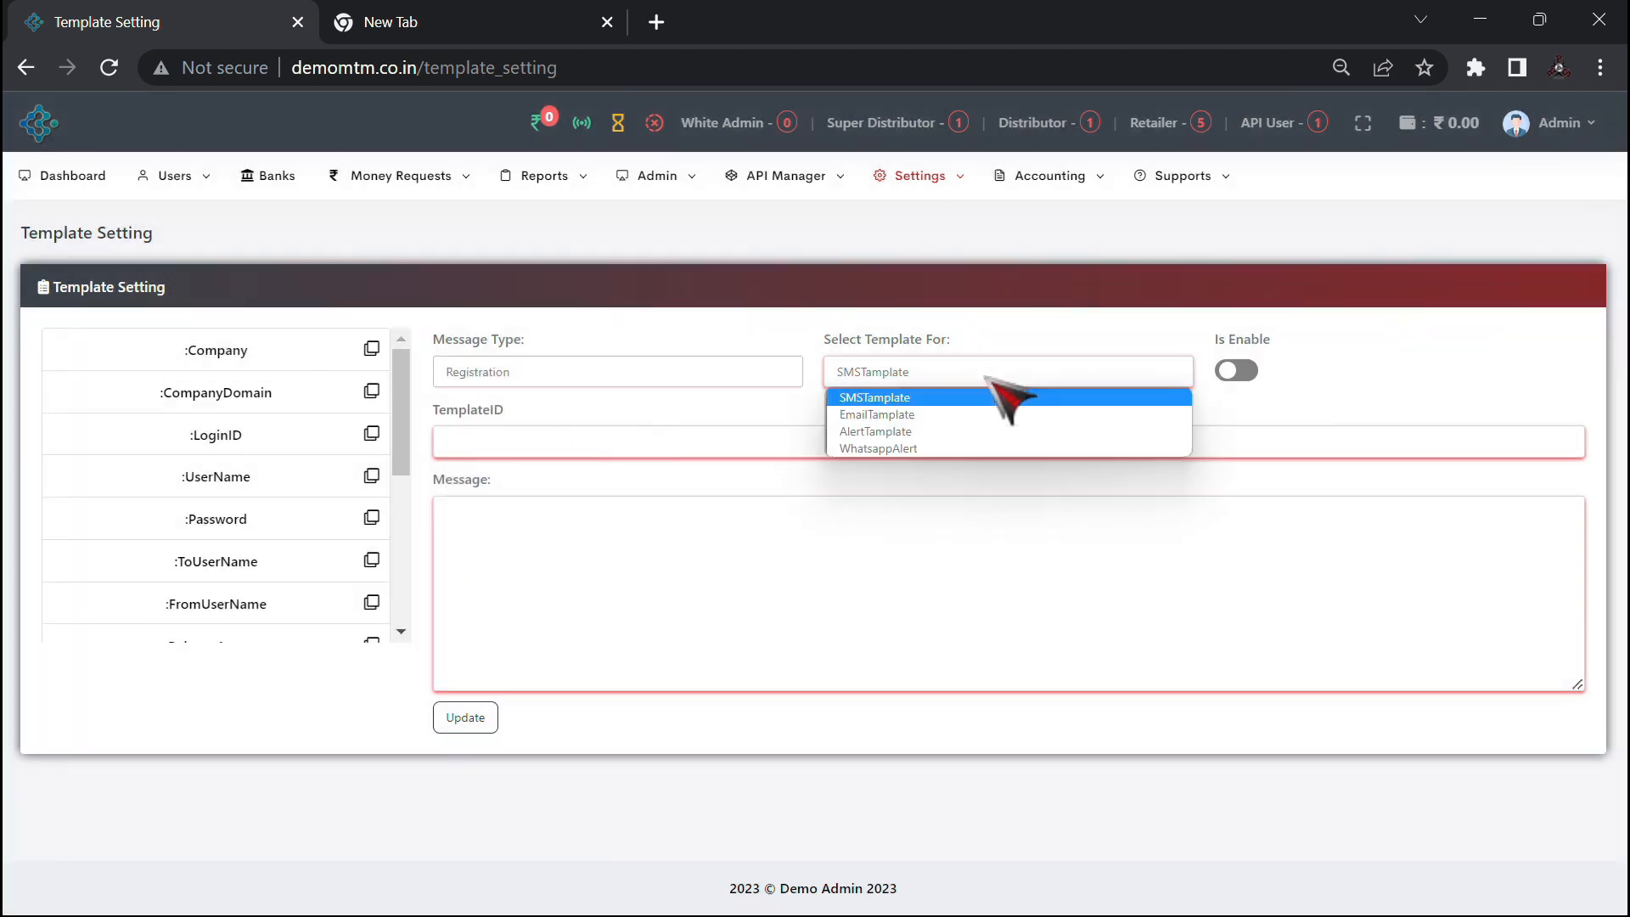
click(930, 410)
click(927, 378)
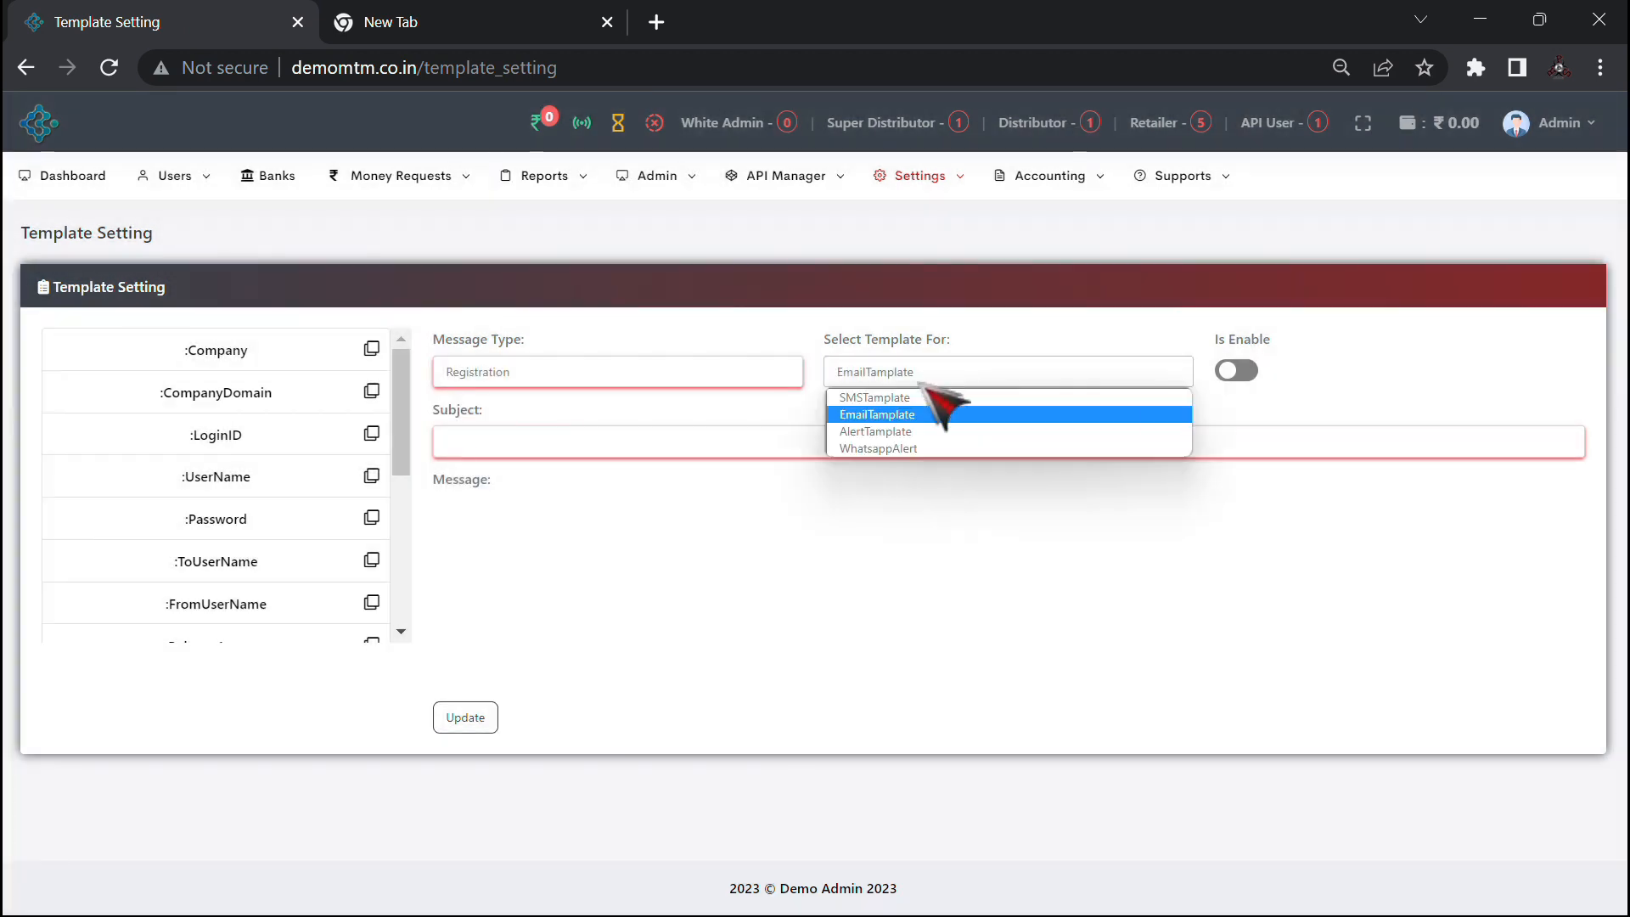
click(930, 444)
click(686, 372)
click(562, 515)
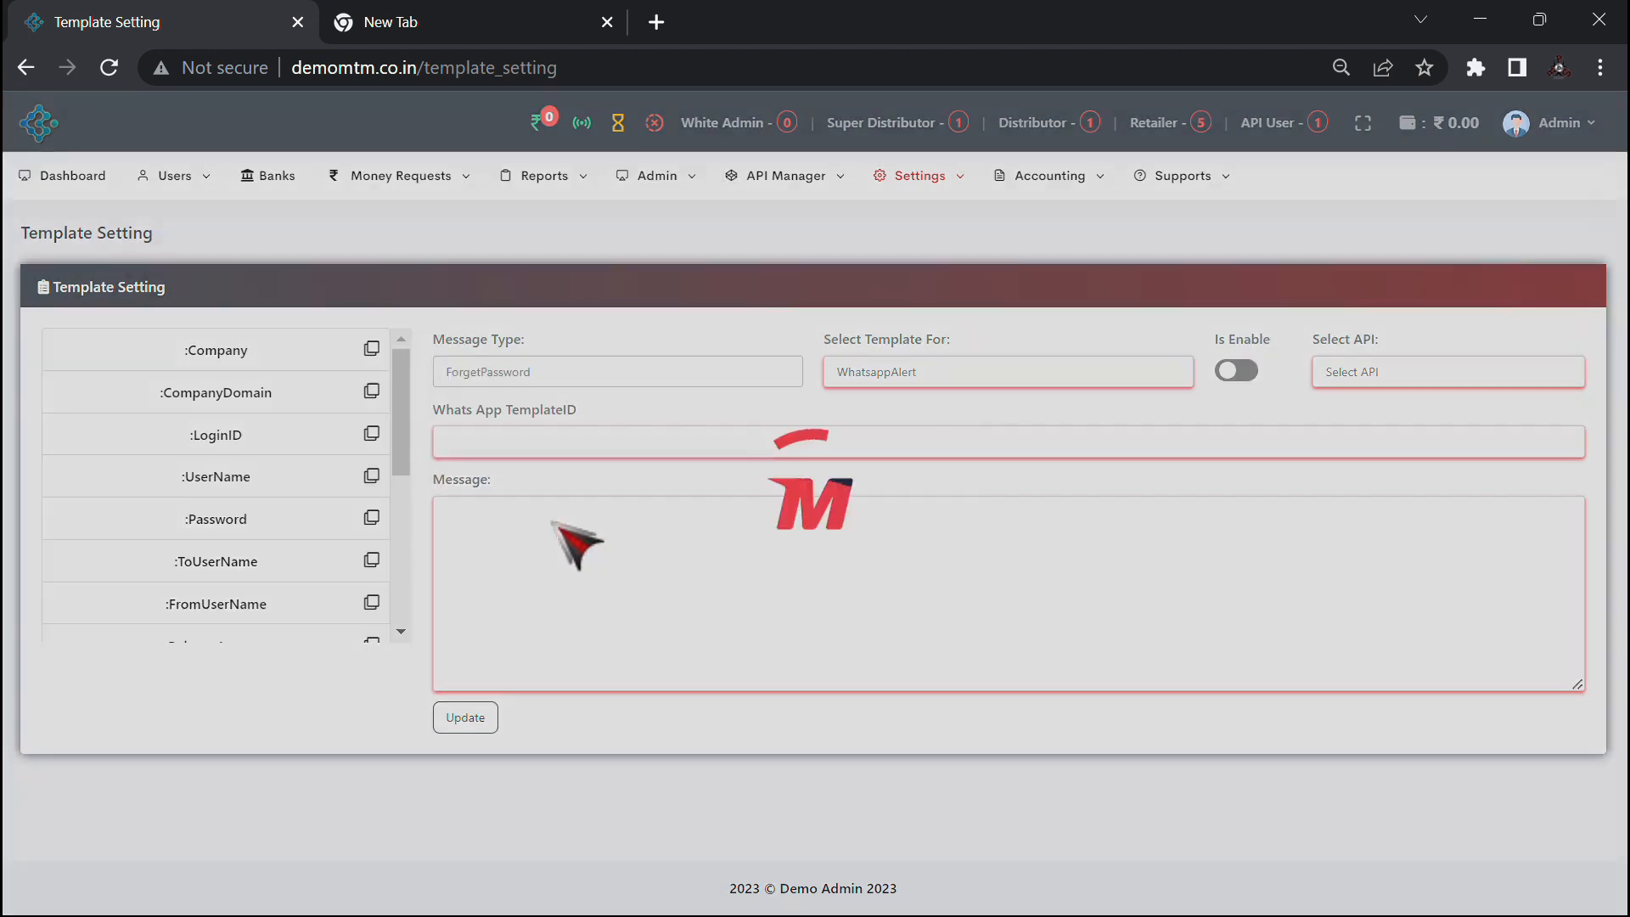
click(880, 560)
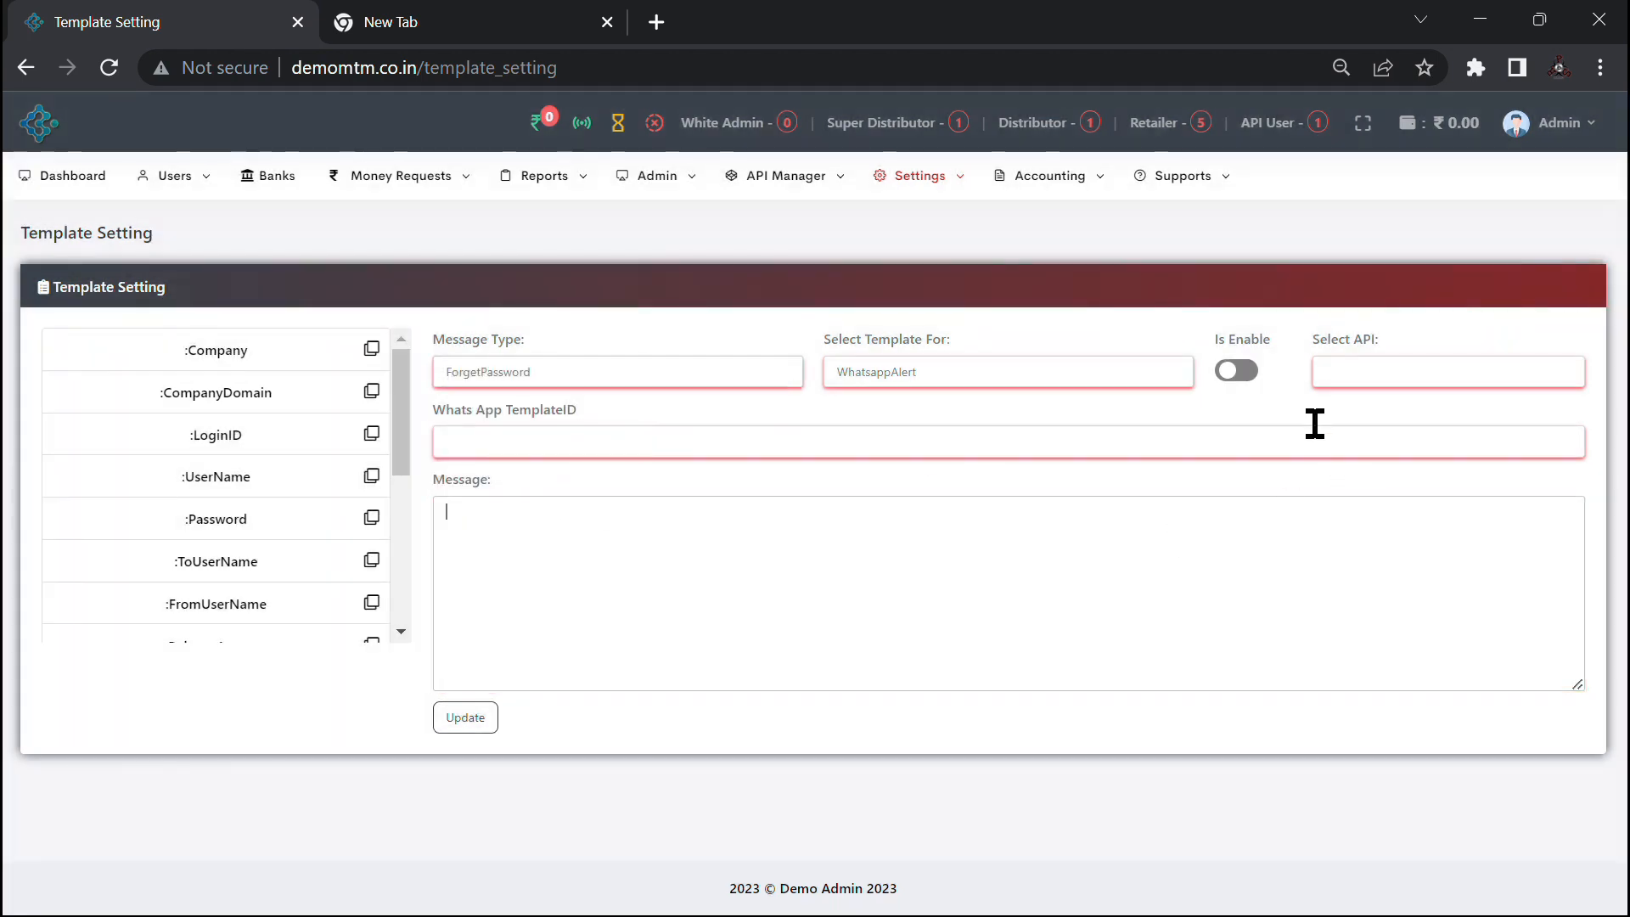
Step: Toggle Is Enable on and back off, leaving Select API and WhatsApp TemplateID empty
click(1247, 380)
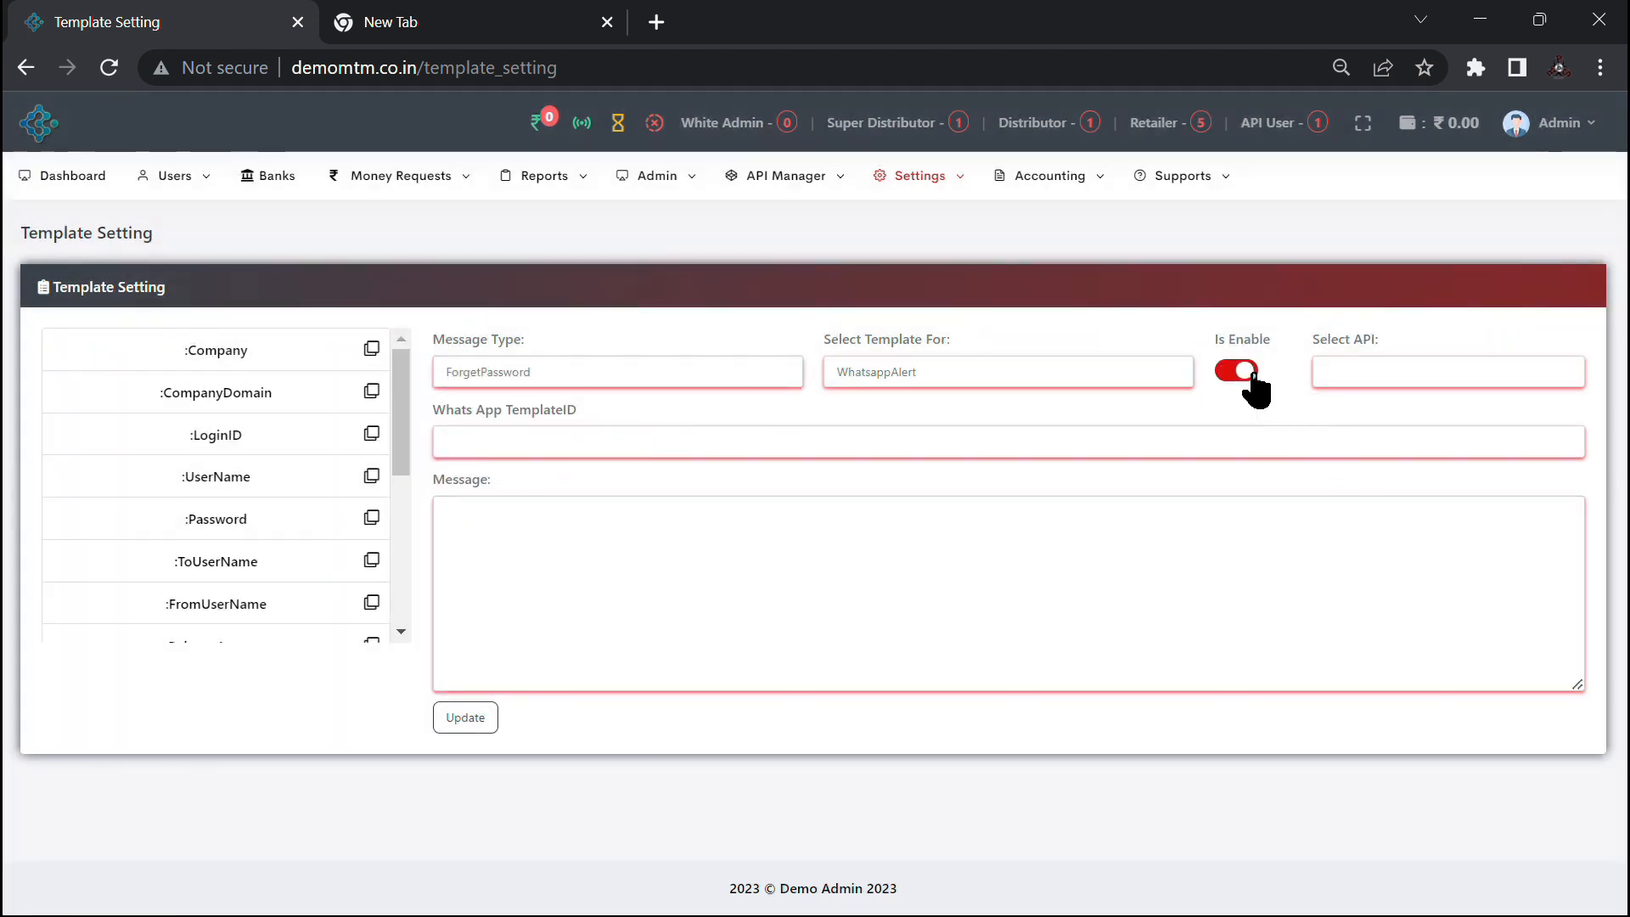
click(1253, 375)
click(1364, 374)
click(1379, 398)
click(1320, 427)
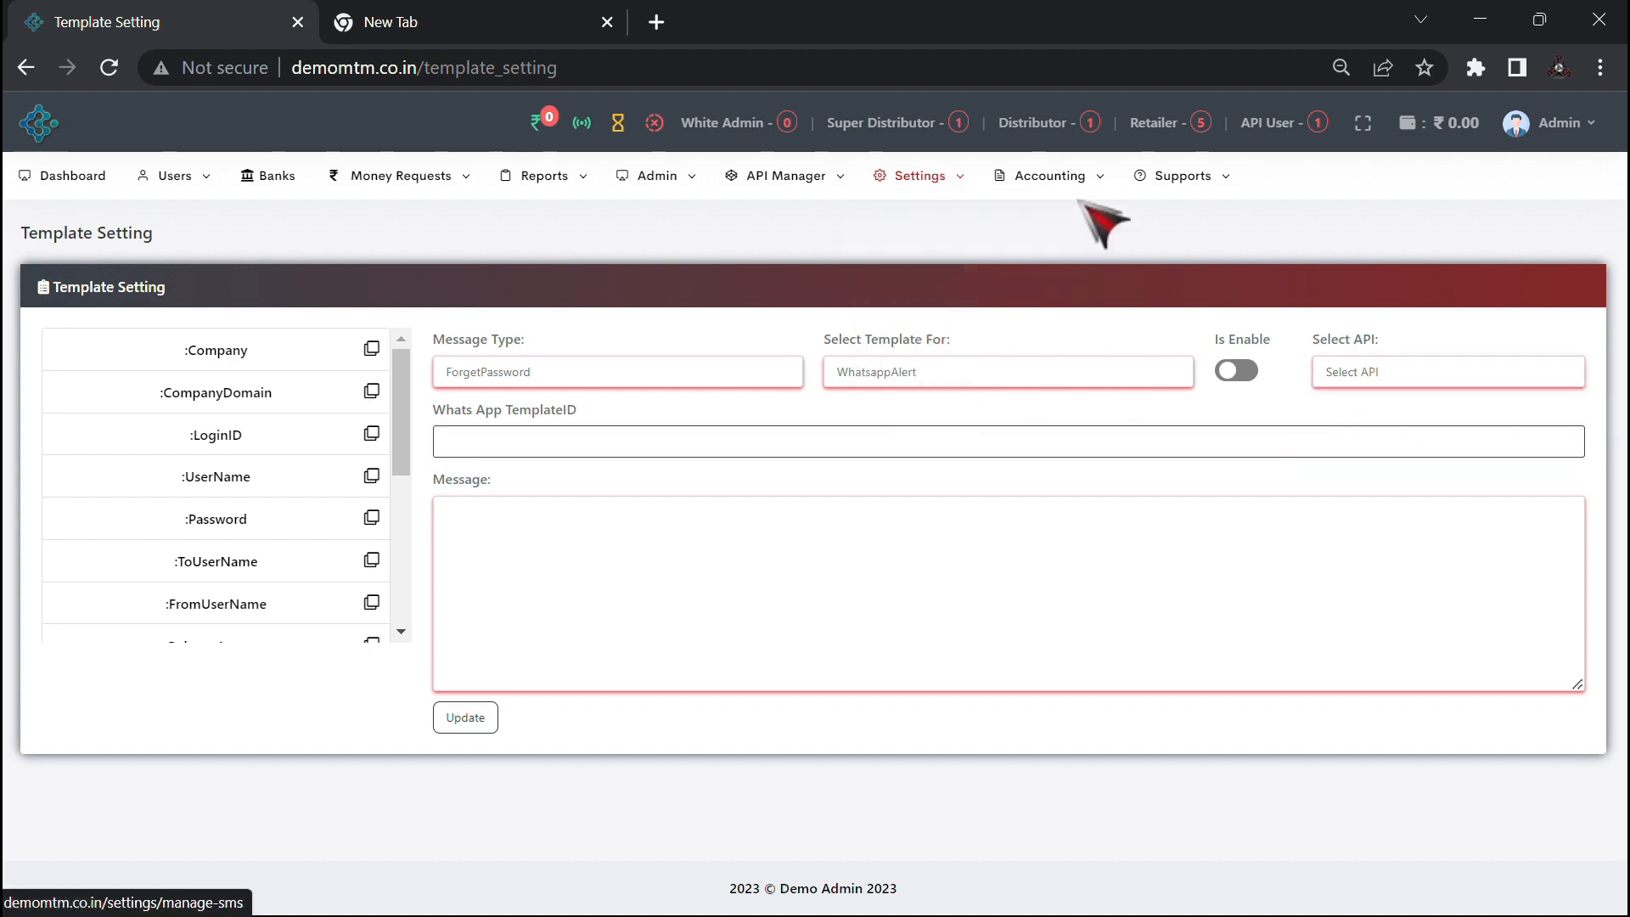
mouse_move(1062, 228)
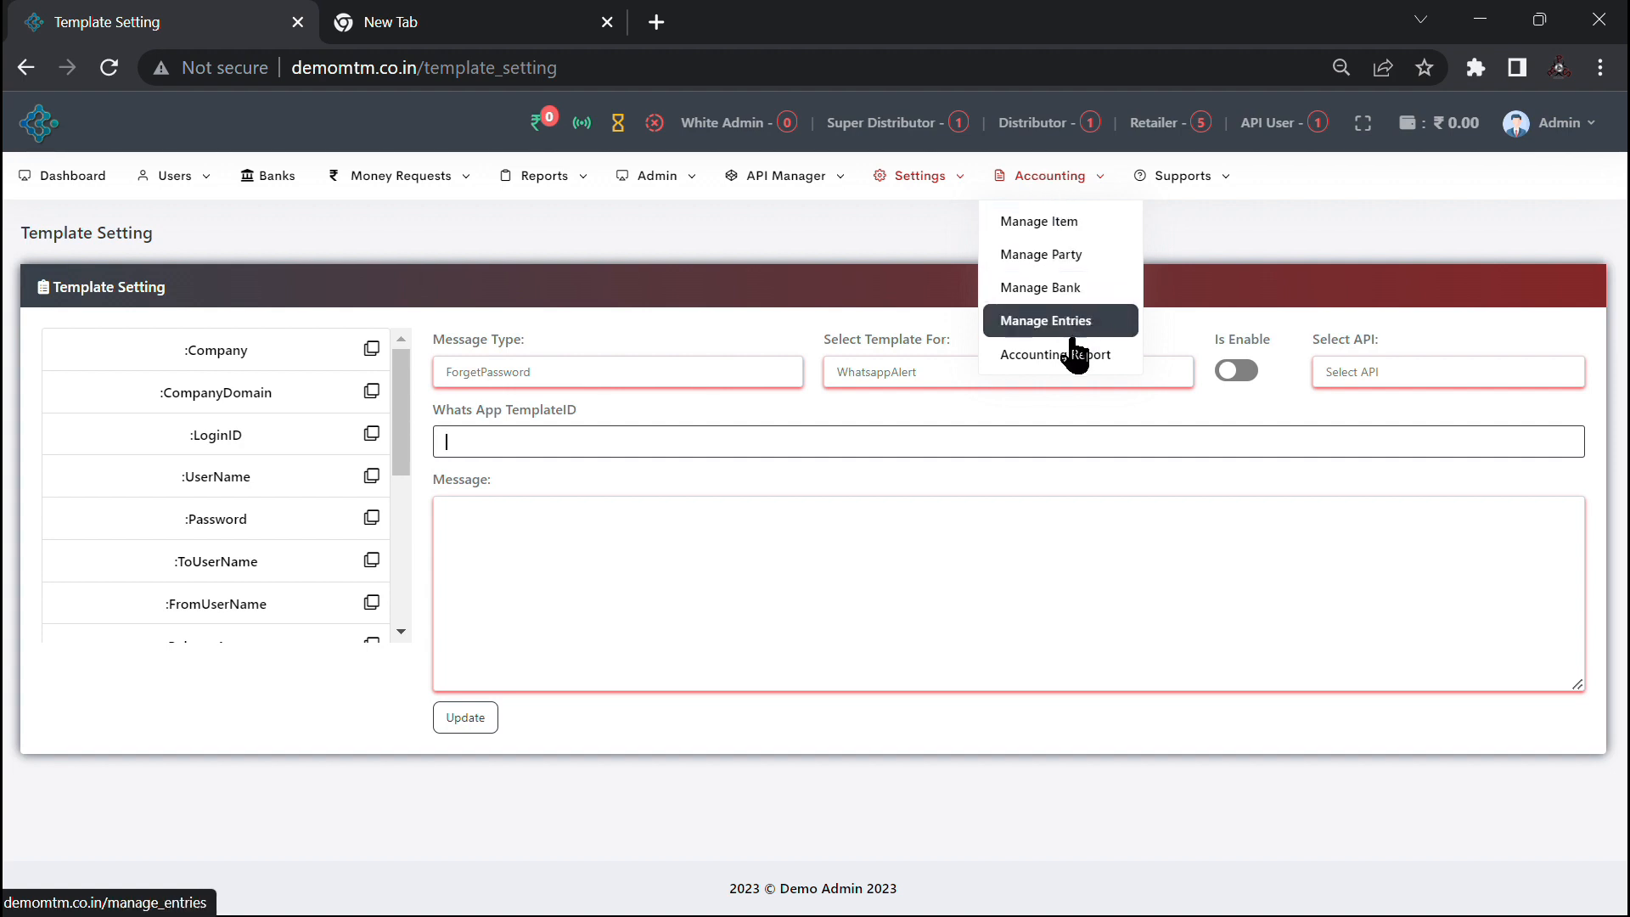
Step: Visit Supports > Manage Pending Disputes, then the Disputes Report for 05/31/2023
mouse_move(1182, 195)
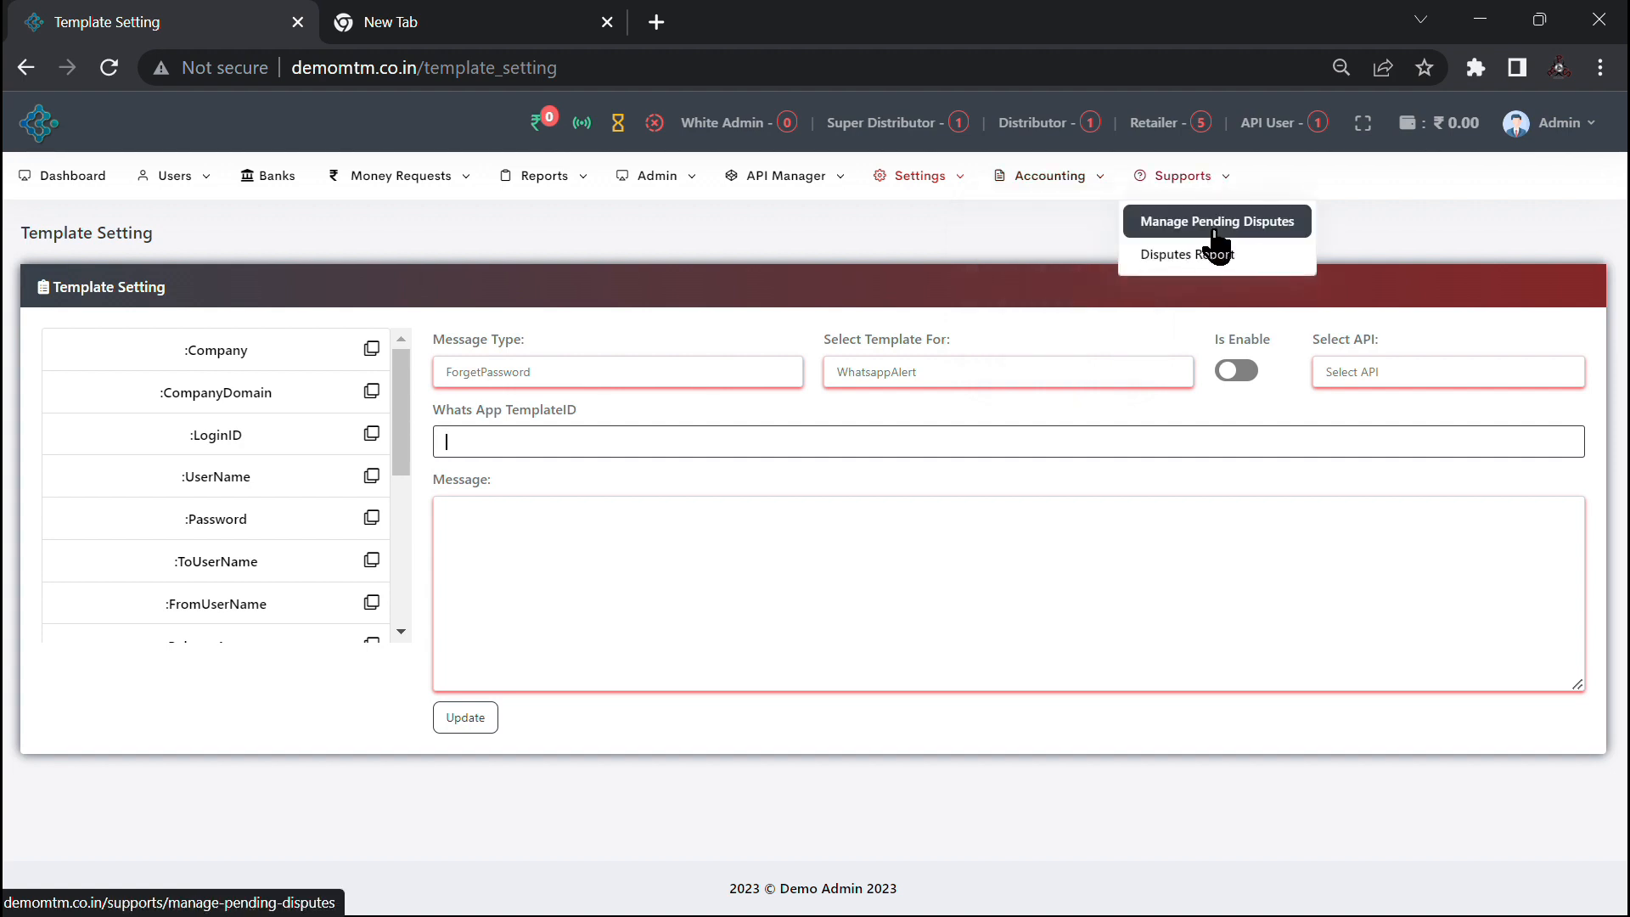
click(1217, 228)
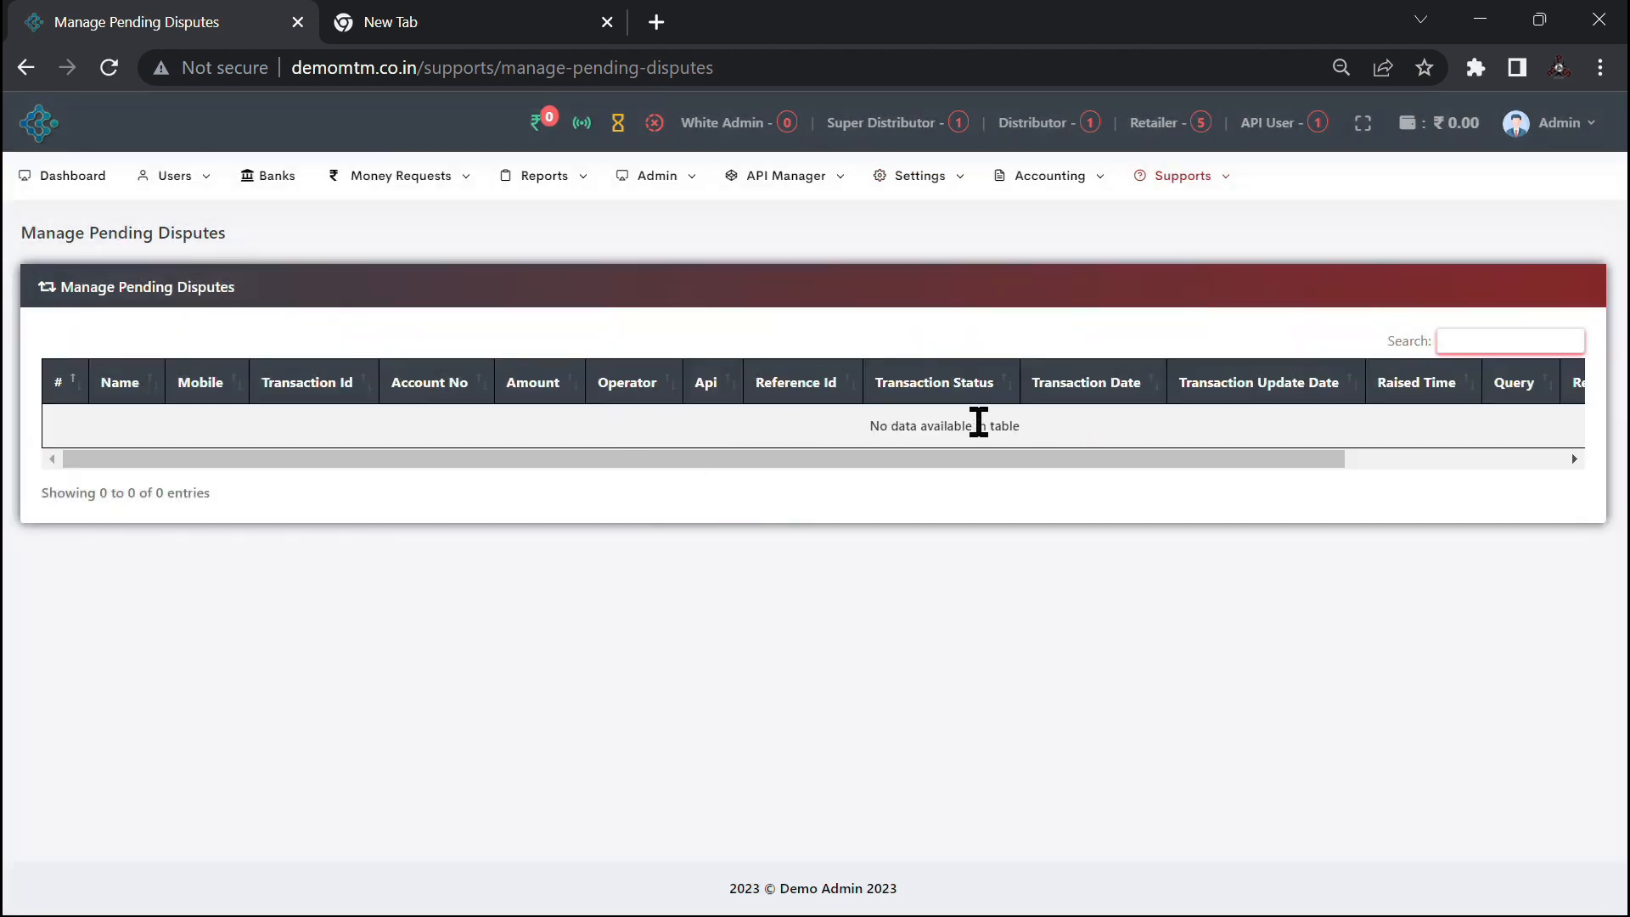
mouse_move(1171, 191)
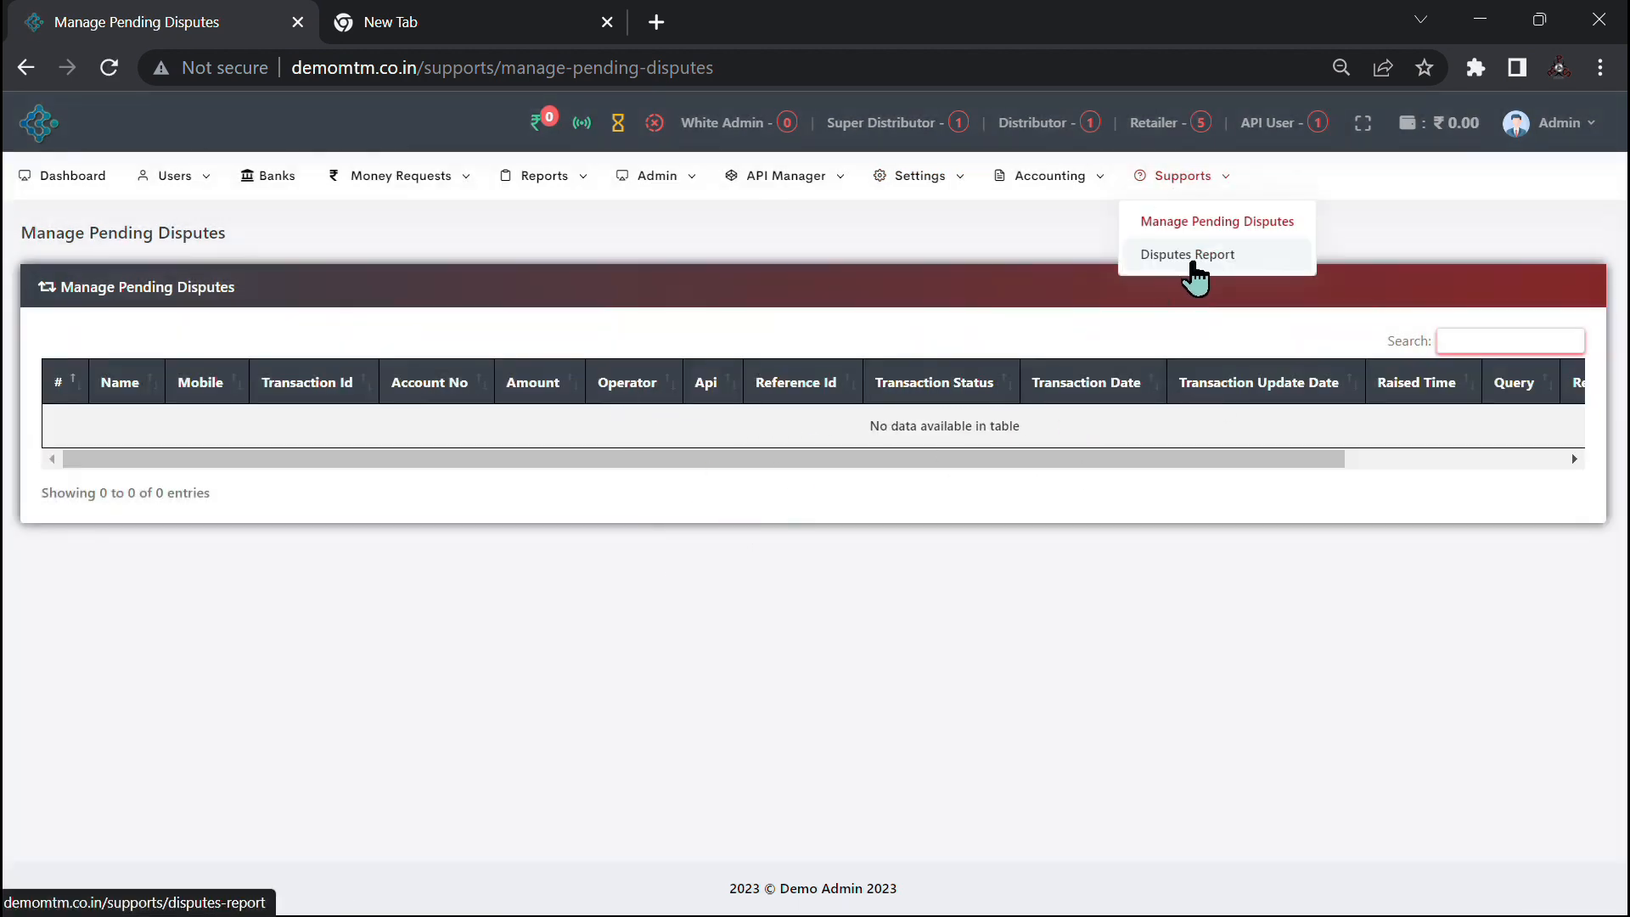
click(1191, 259)
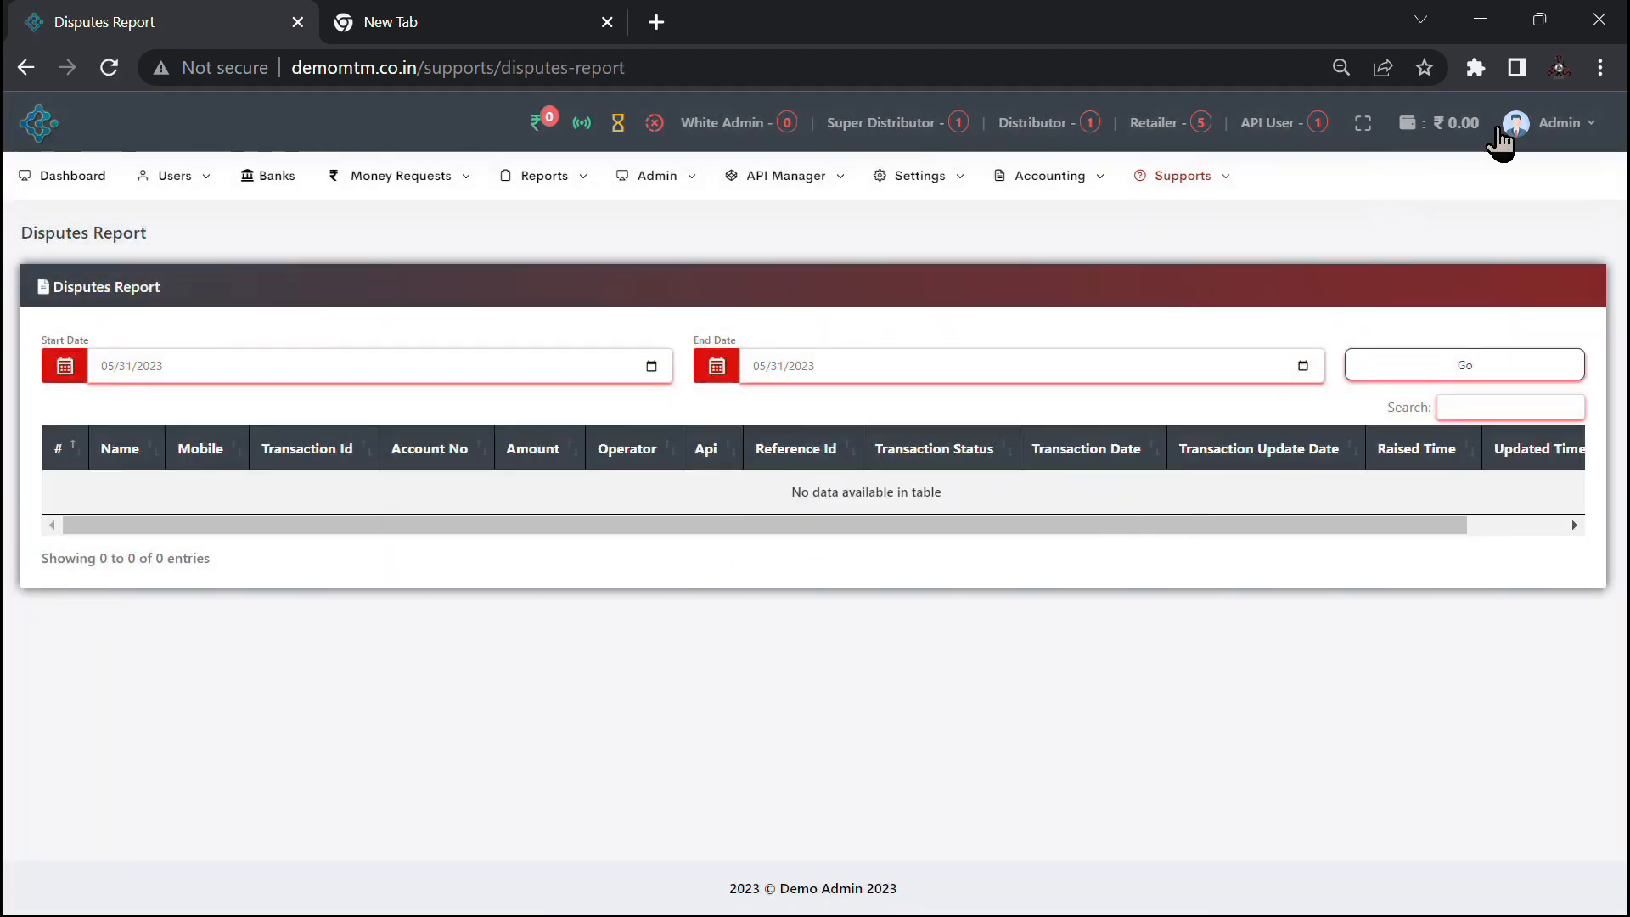
mouse_move(1525, 145)
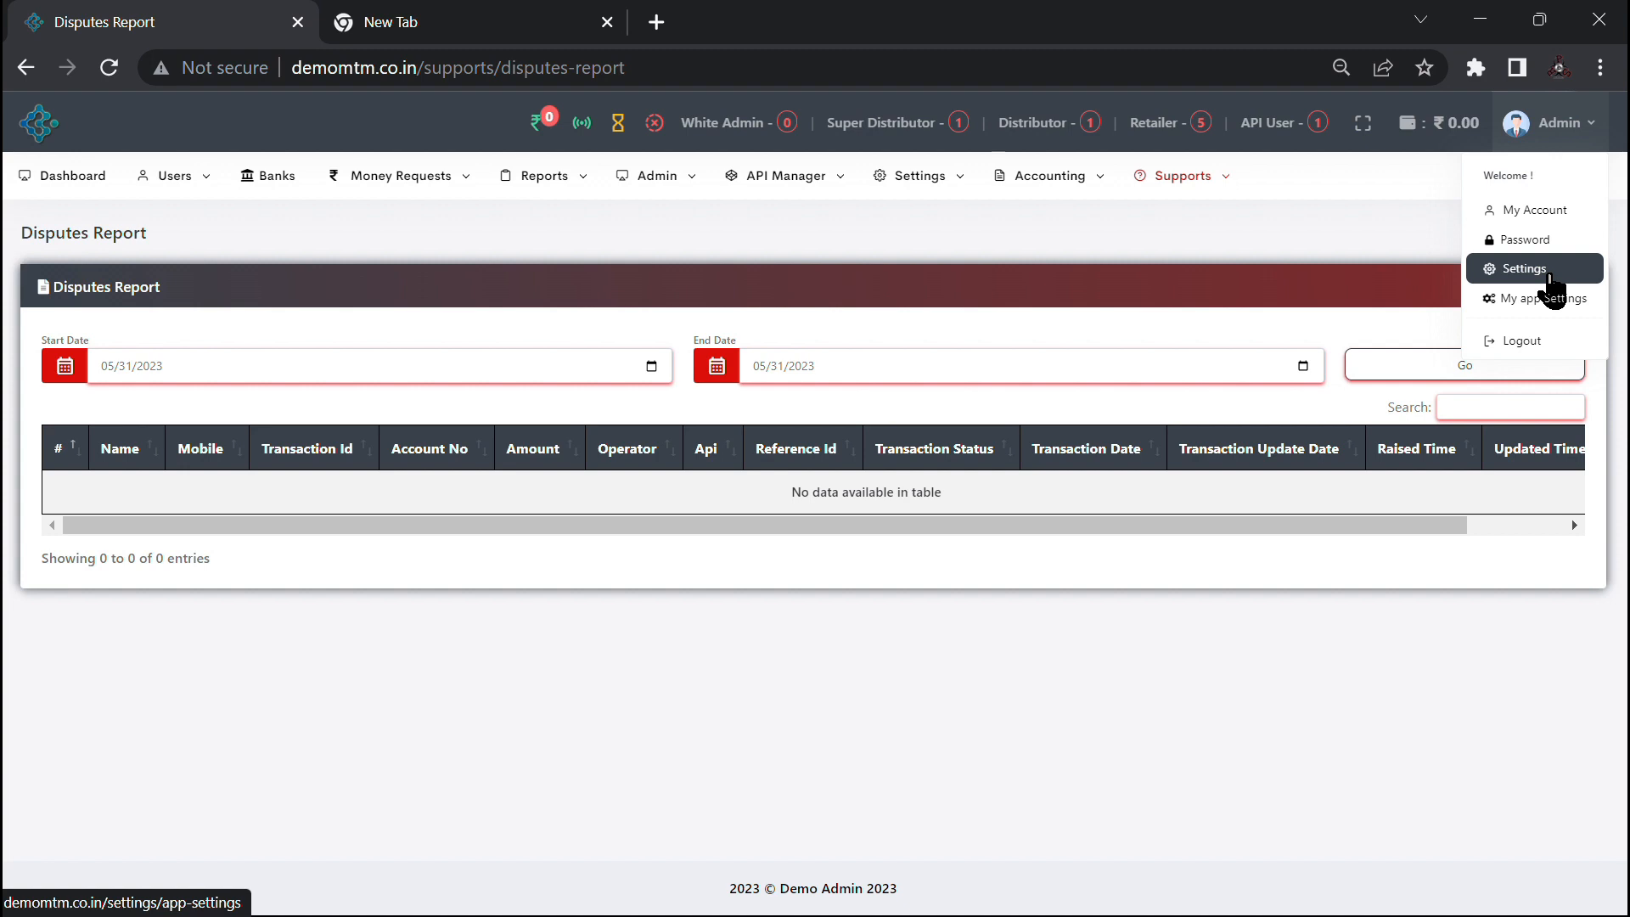
Step: View My app Settings, then go back to the dashboard and collapse Specific Search Data
click(1519, 299)
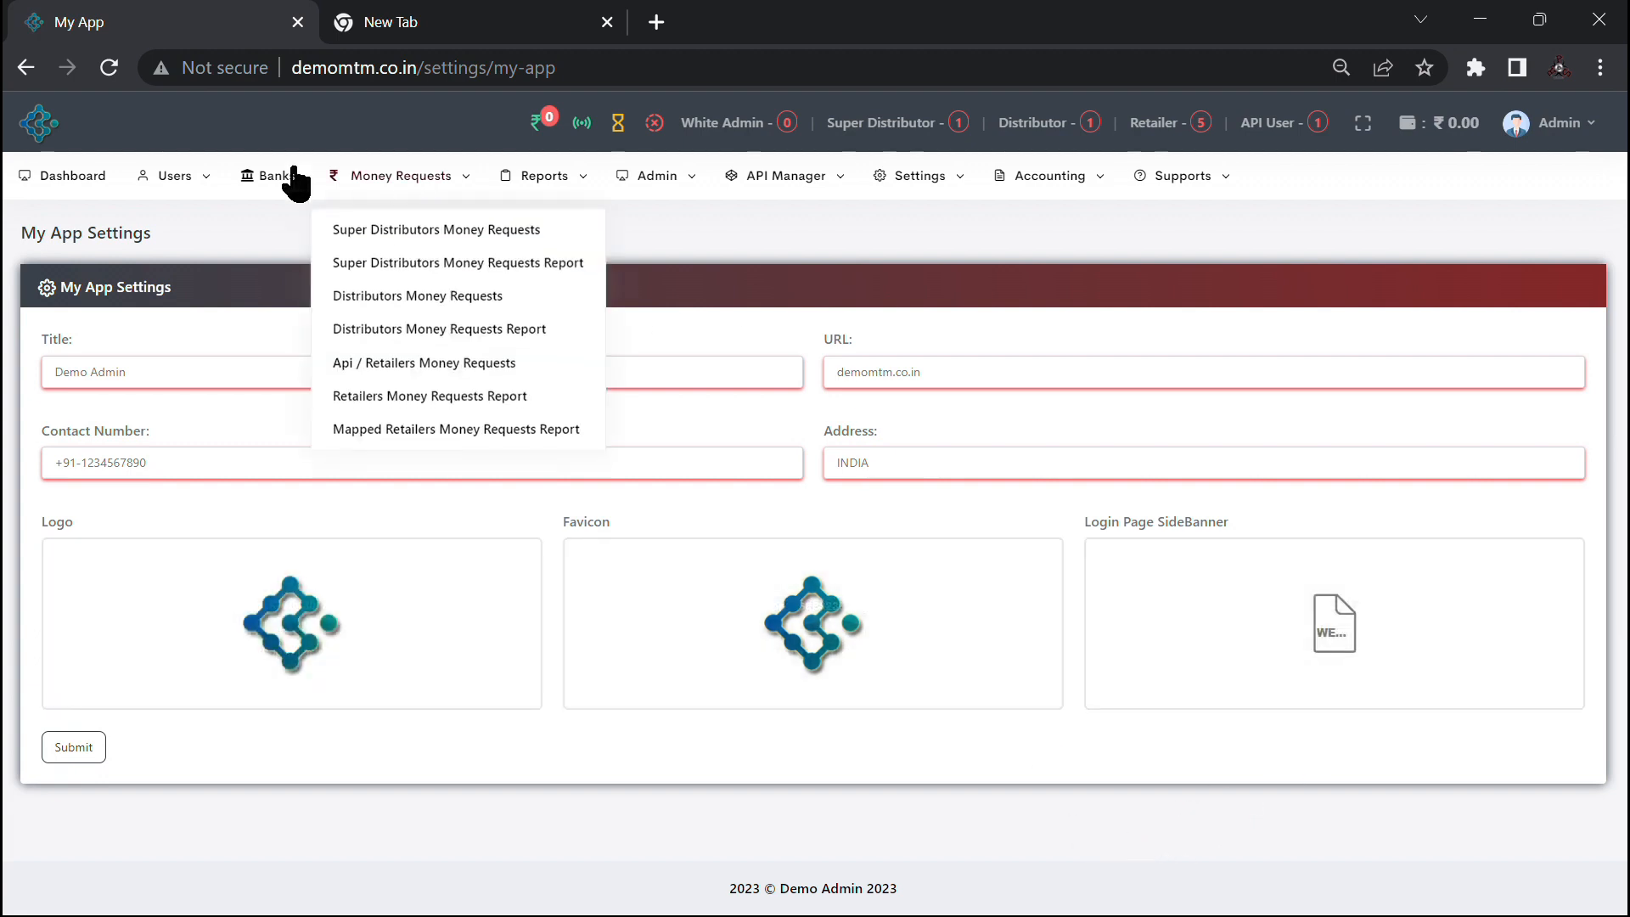
click(44, 175)
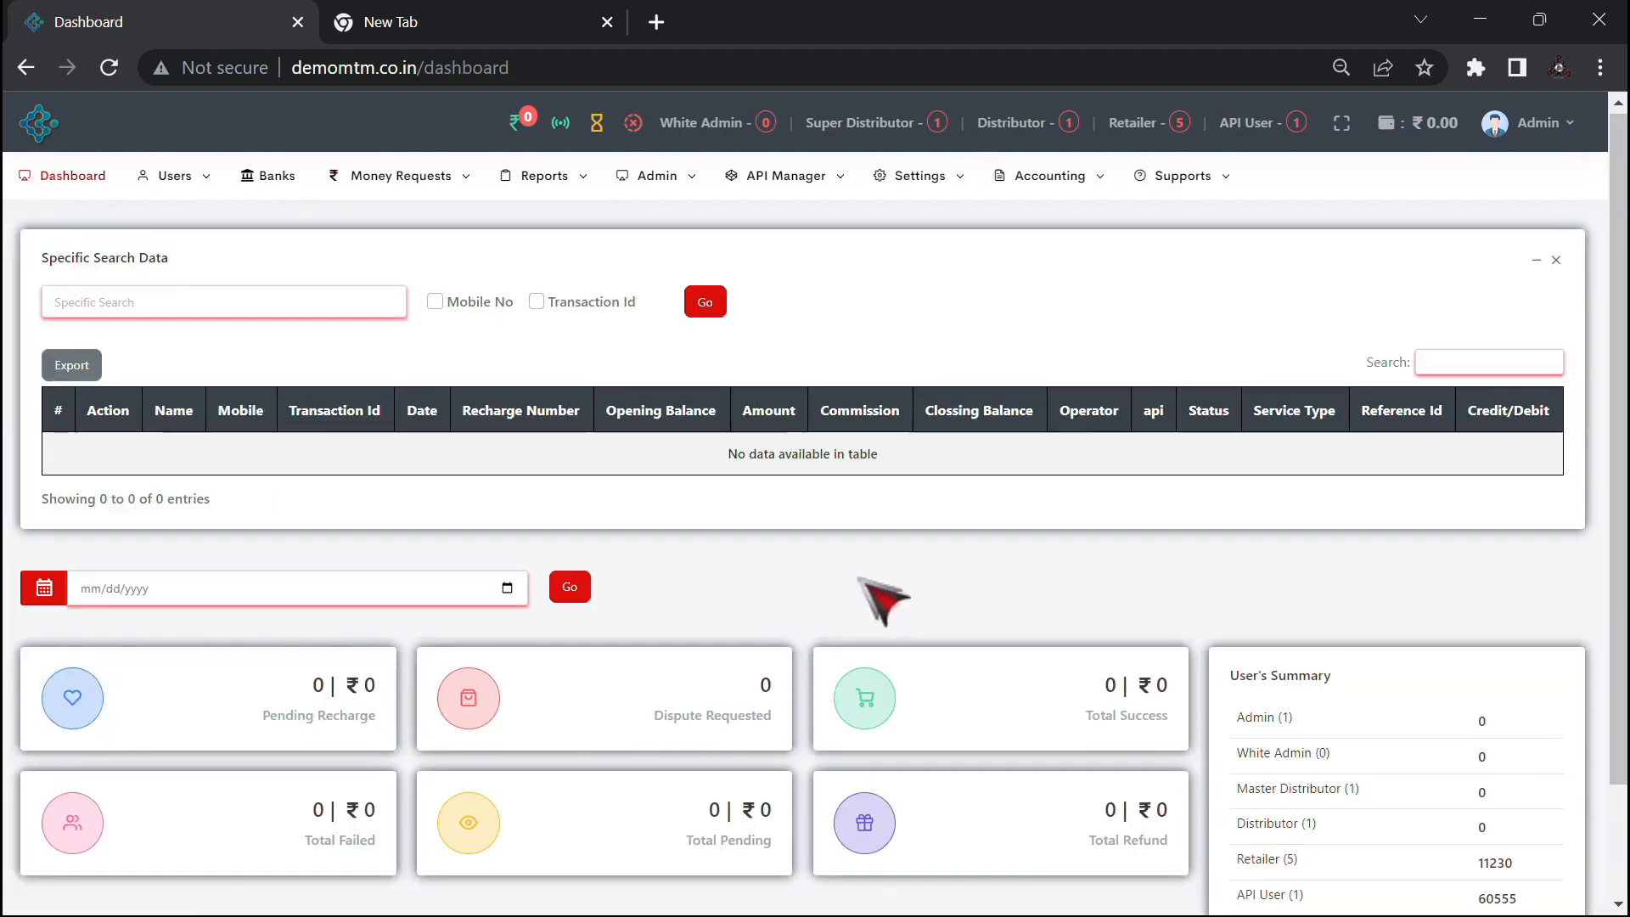
scroll(878, 594, down, 2)
scroll(859, 586, up, 2)
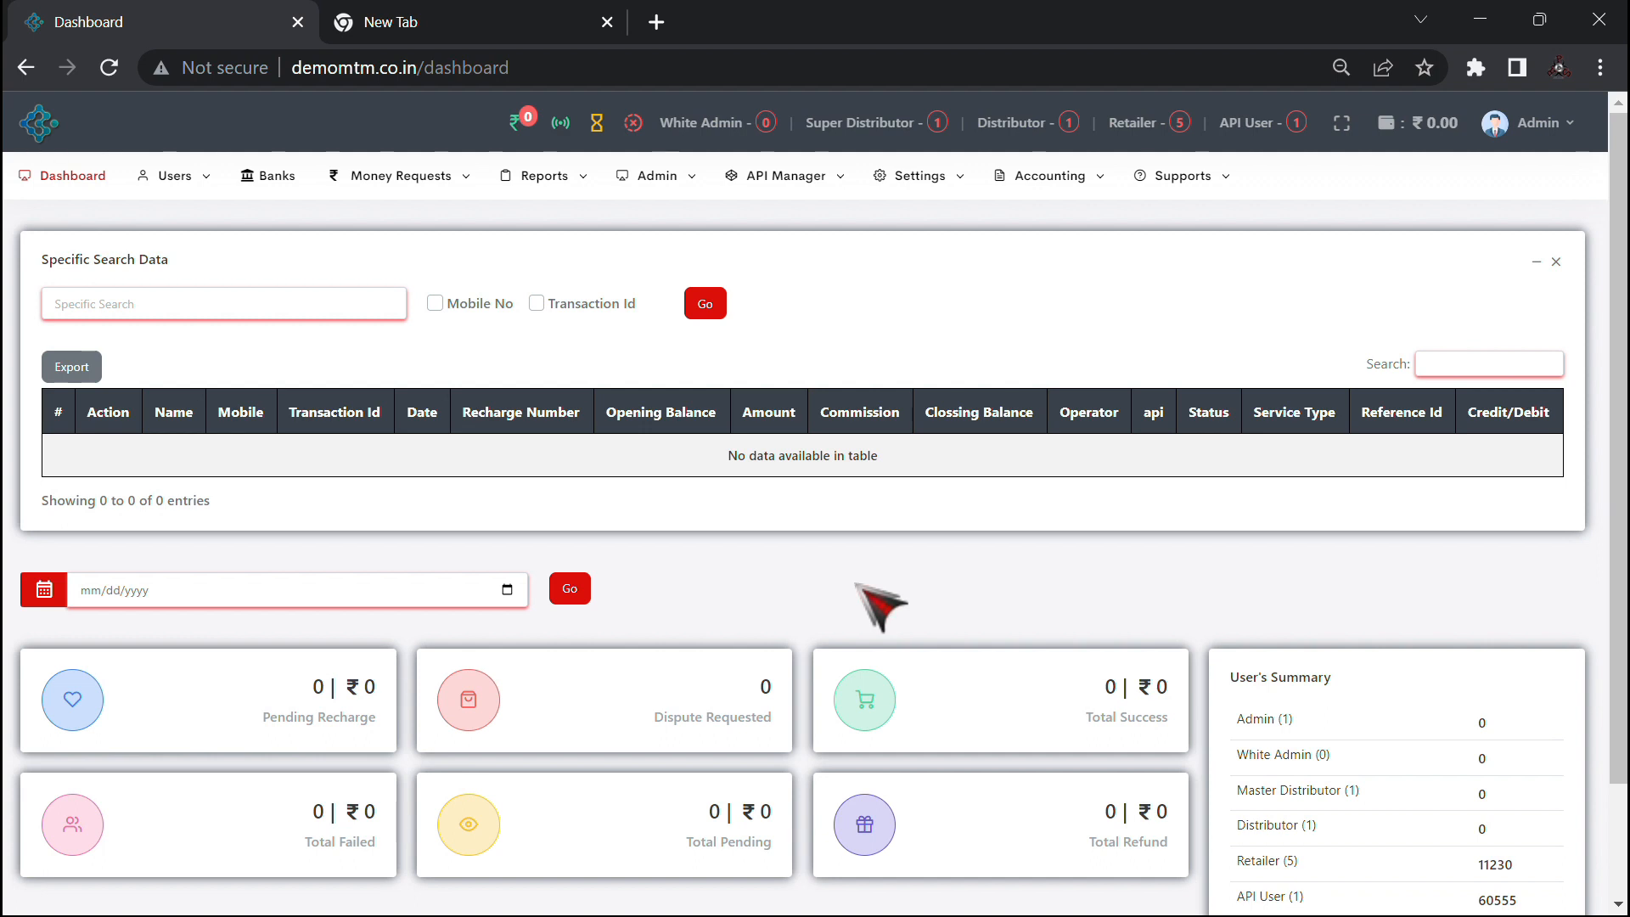
click(1535, 263)
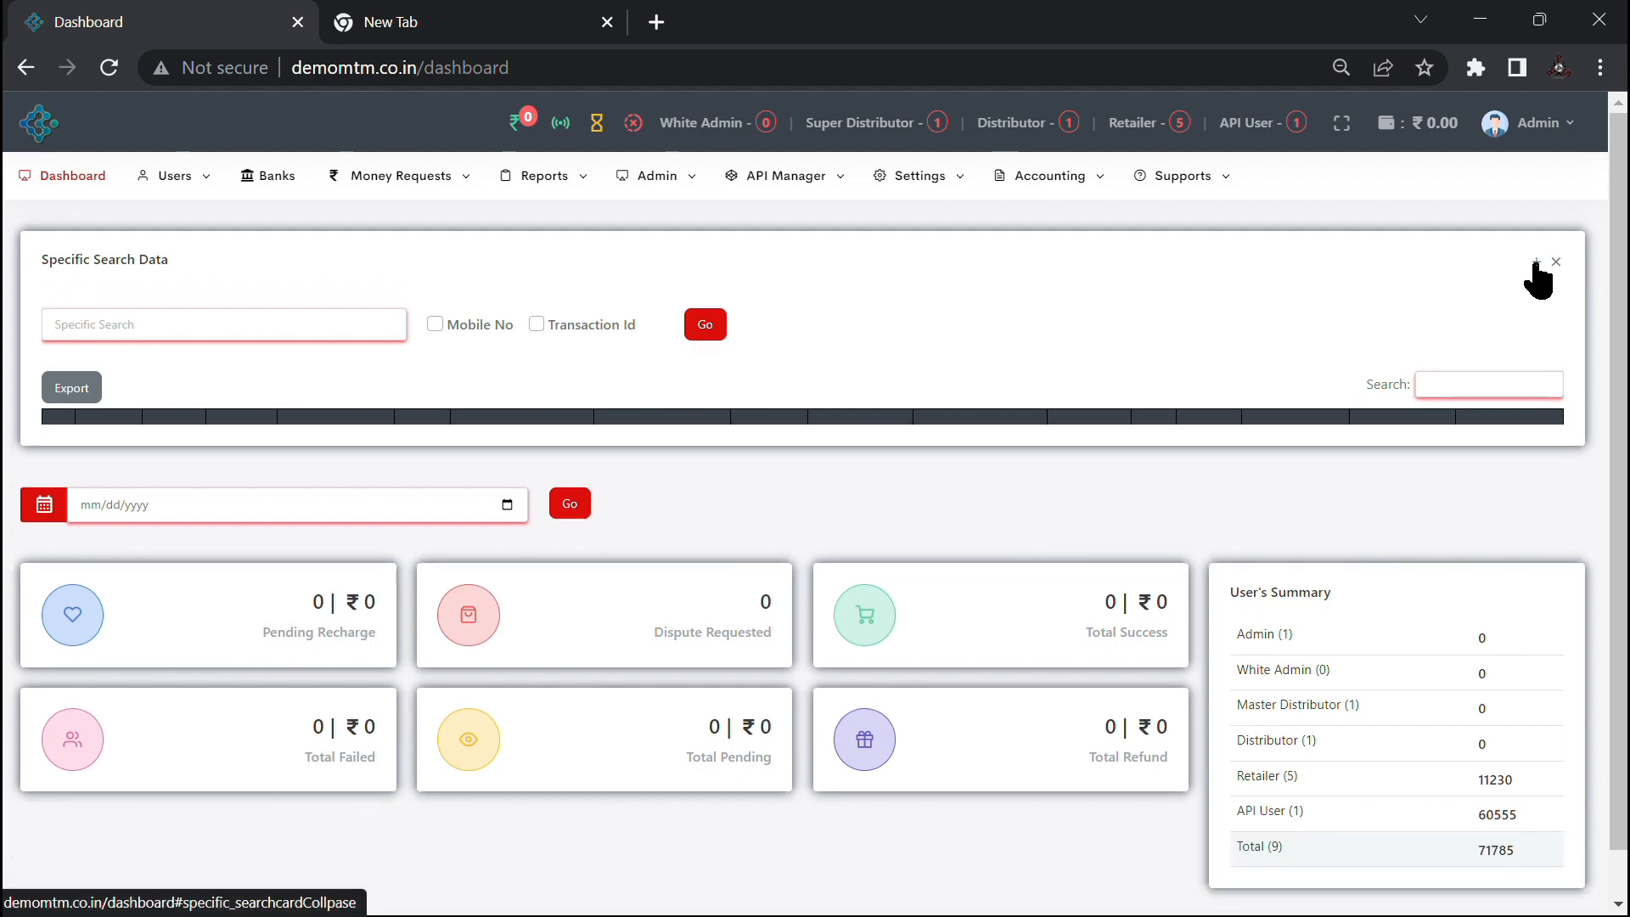